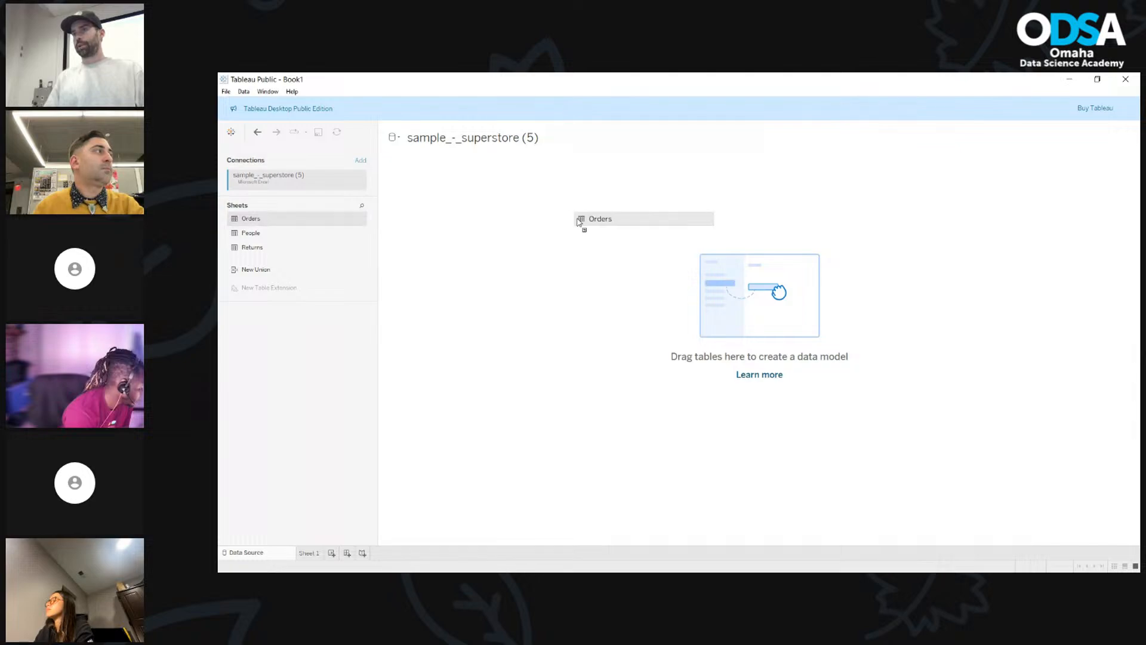
Step: On Sheet 1, place Region on the columns and Sub-Category on the rows to lay out a table
{"action": "left_click", "coordinate": [313, 554]}
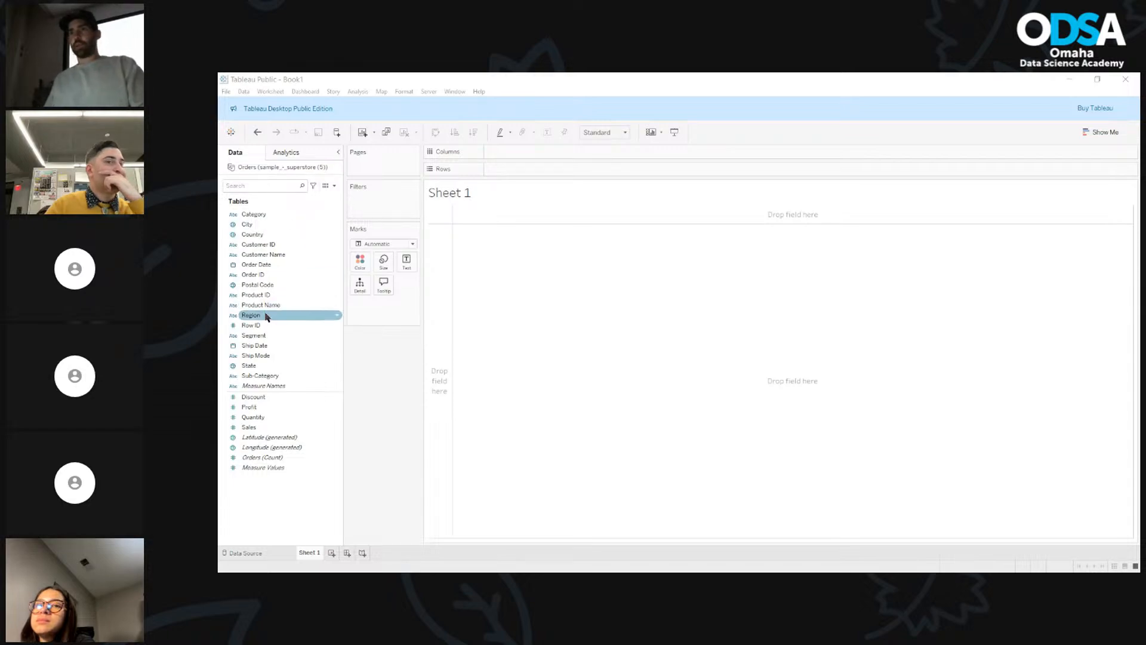
{"action": "left_click_drag", "start_coordinate": [267, 319], "coordinate": [543, 155]}
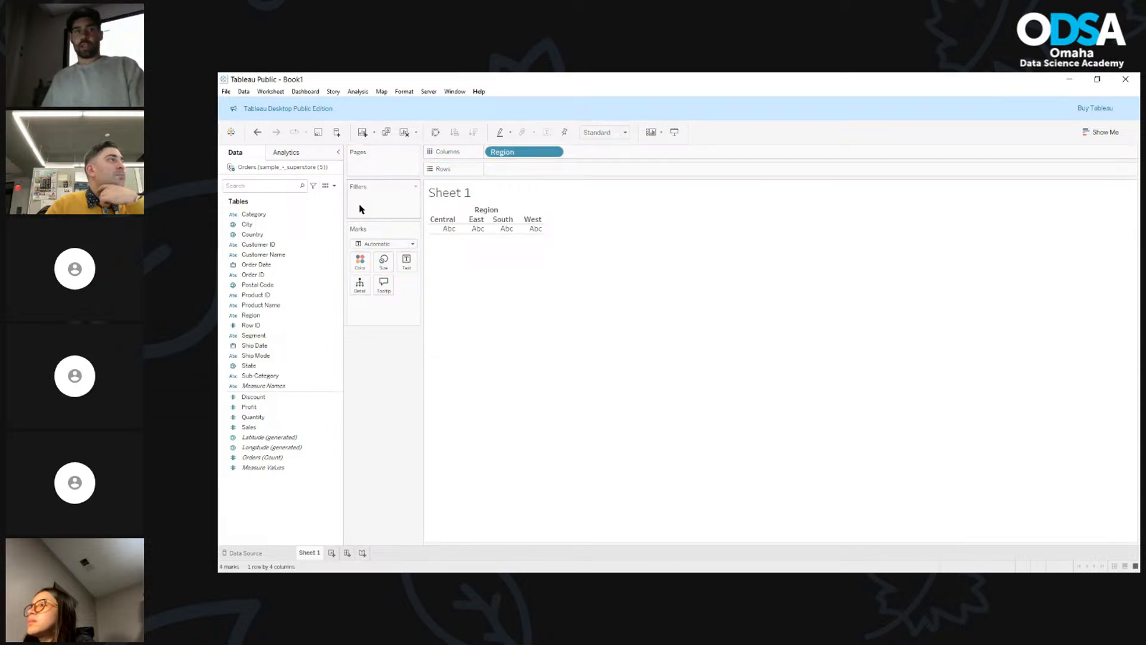
{"action": "left_click", "coordinate": [271, 225]}
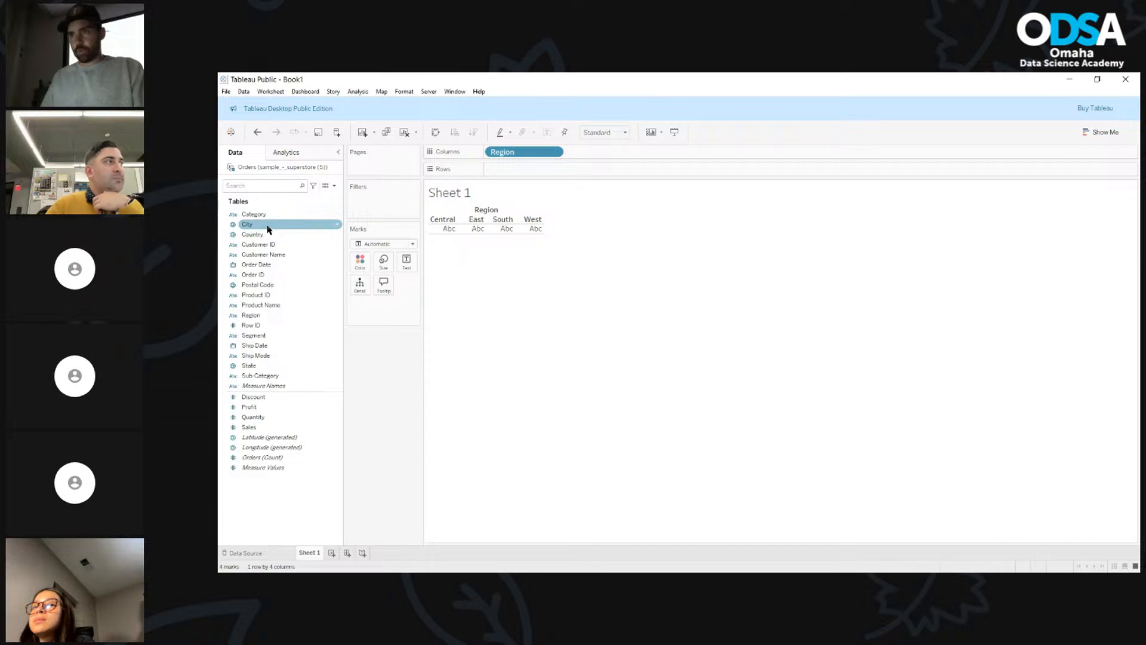
{"action": "left_click", "coordinate": [266, 235]}
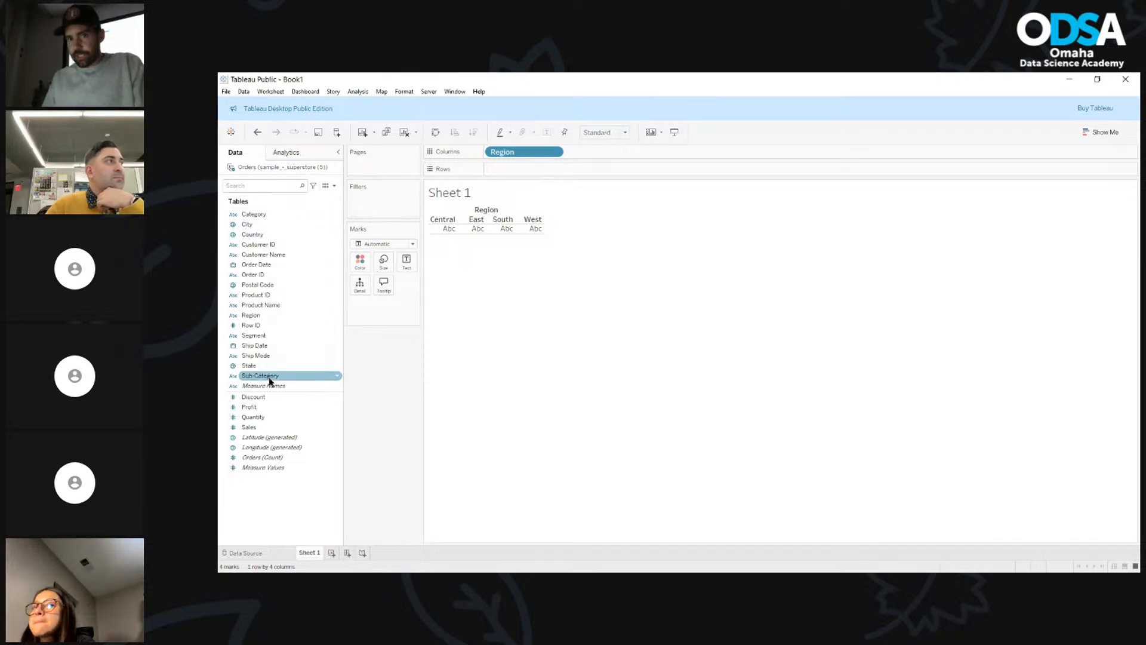
{"action": "left_click_drag", "start_coordinate": [269, 381], "coordinate": [528, 172]}
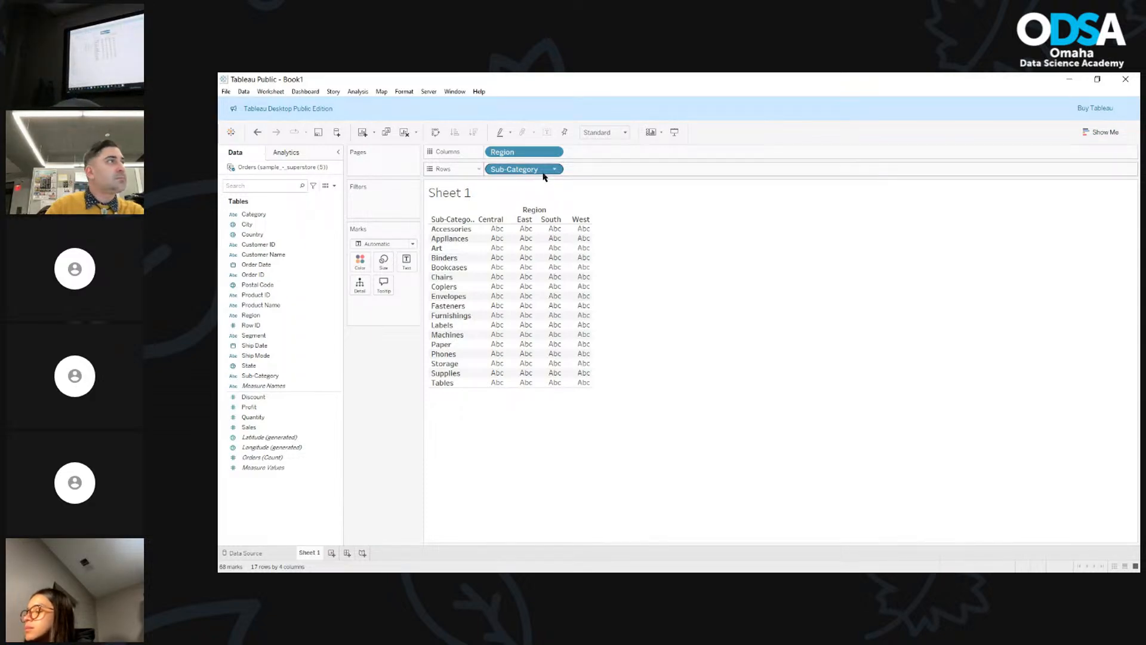
{"action": "mouse_move", "coordinate": [496, 235]}
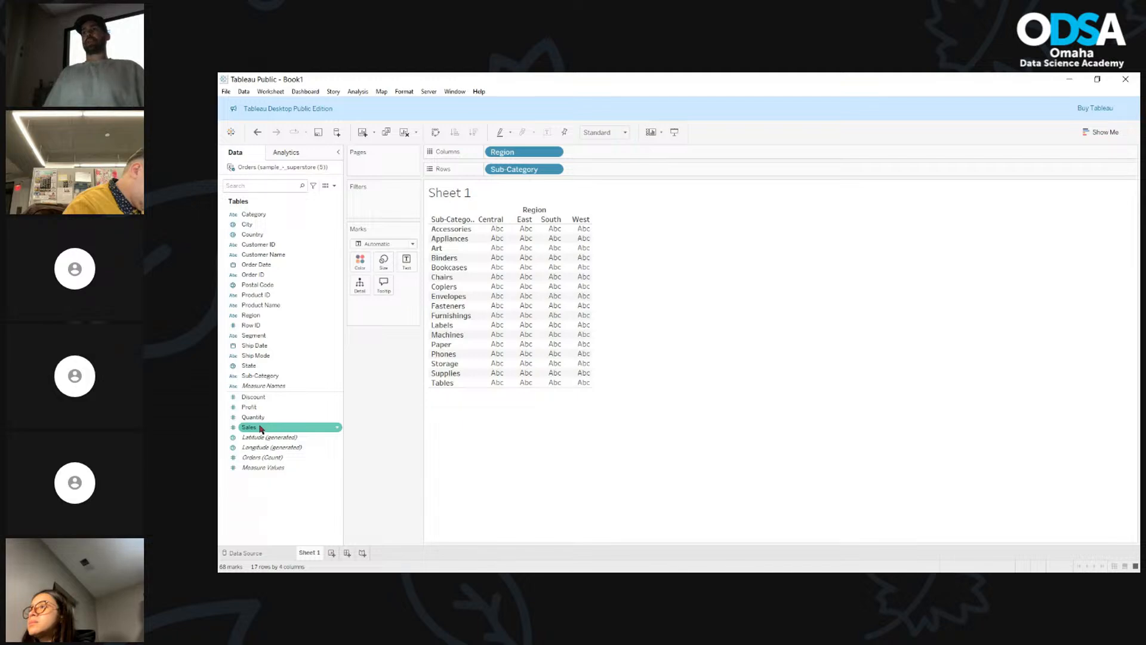
Step: Try charting Sales as bars by placing it on the rows beside Sub-Category
{"action": "left_click_drag", "start_coordinate": [260, 427], "coordinate": [647, 169]}
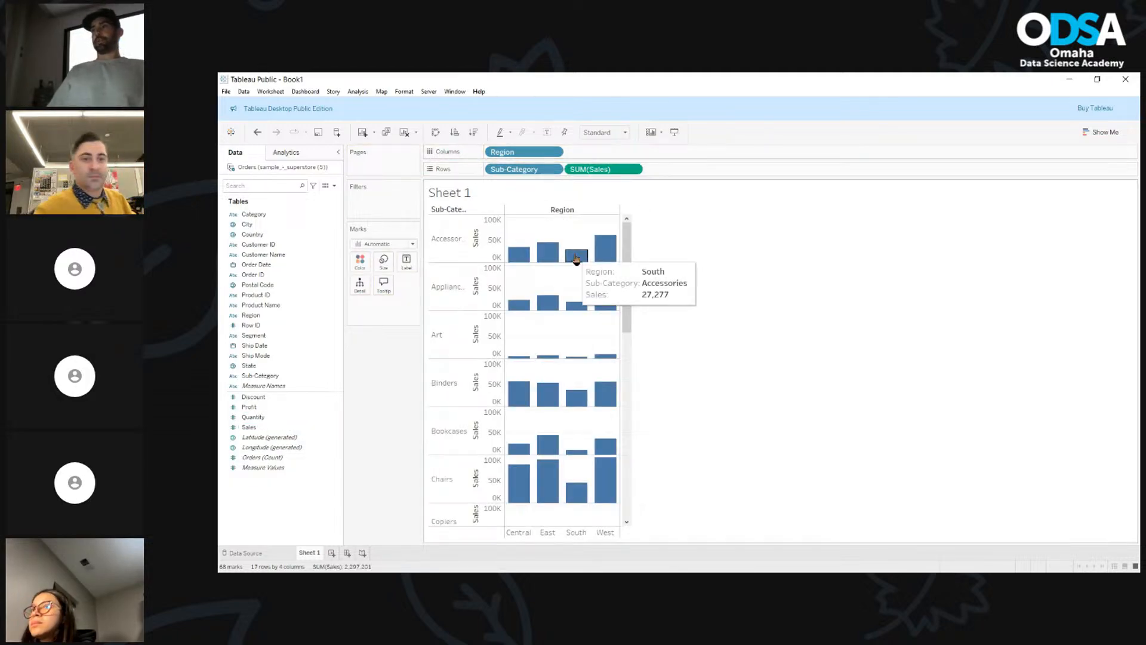
{"action": "left_click_drag", "start_coordinate": [476, 286], "coordinate": [384, 289]}
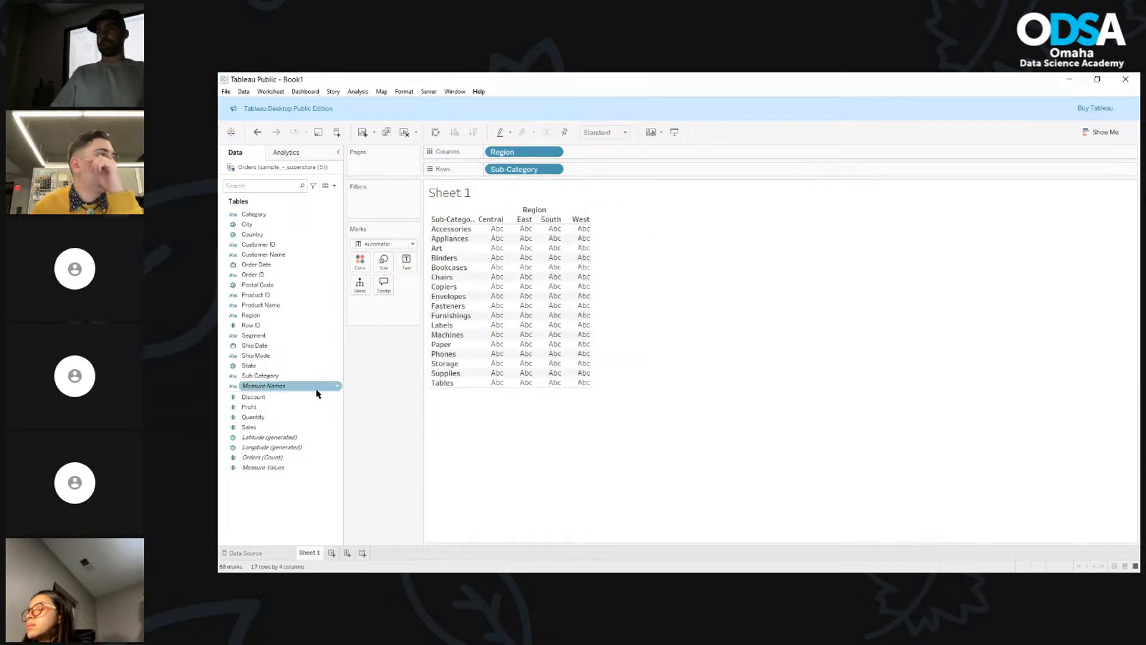
{"action": "left_click_drag", "start_coordinate": [274, 429], "coordinate": [357, 376]}
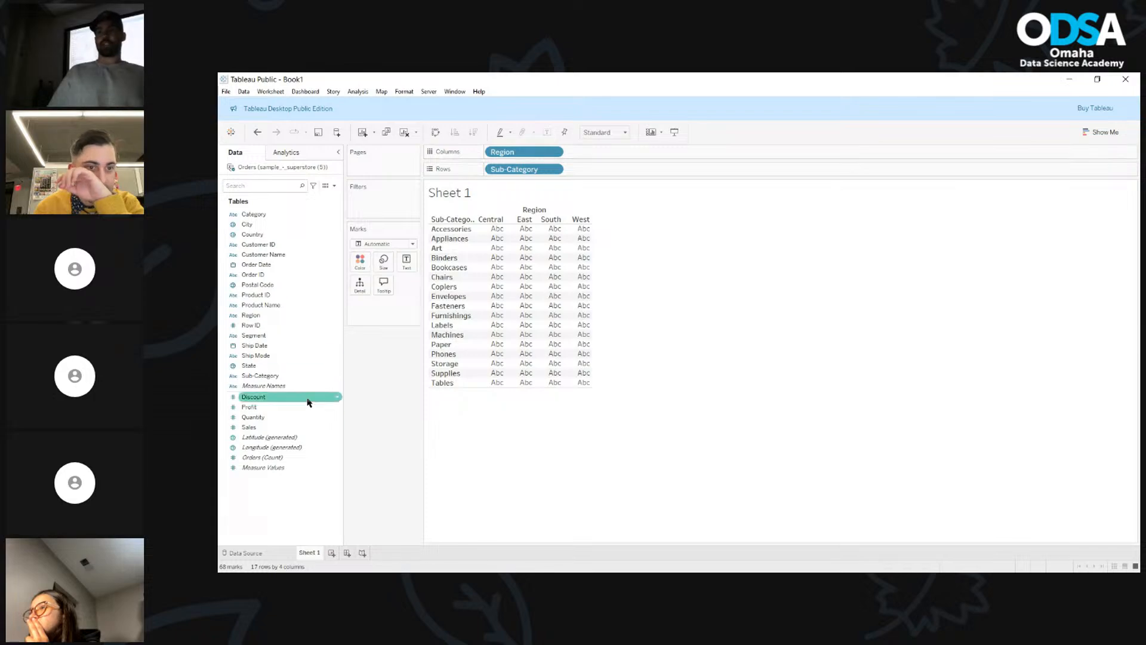
Step: Add Sales to the marks as detail, and change it to text so each table cell shows its sales
{"action": "left_click_drag", "start_coordinate": [289, 427], "coordinate": [362, 288]}
{"action": "mouse_move", "coordinate": [550, 274]}
{"action": "mouse_move", "coordinate": [542, 297]}
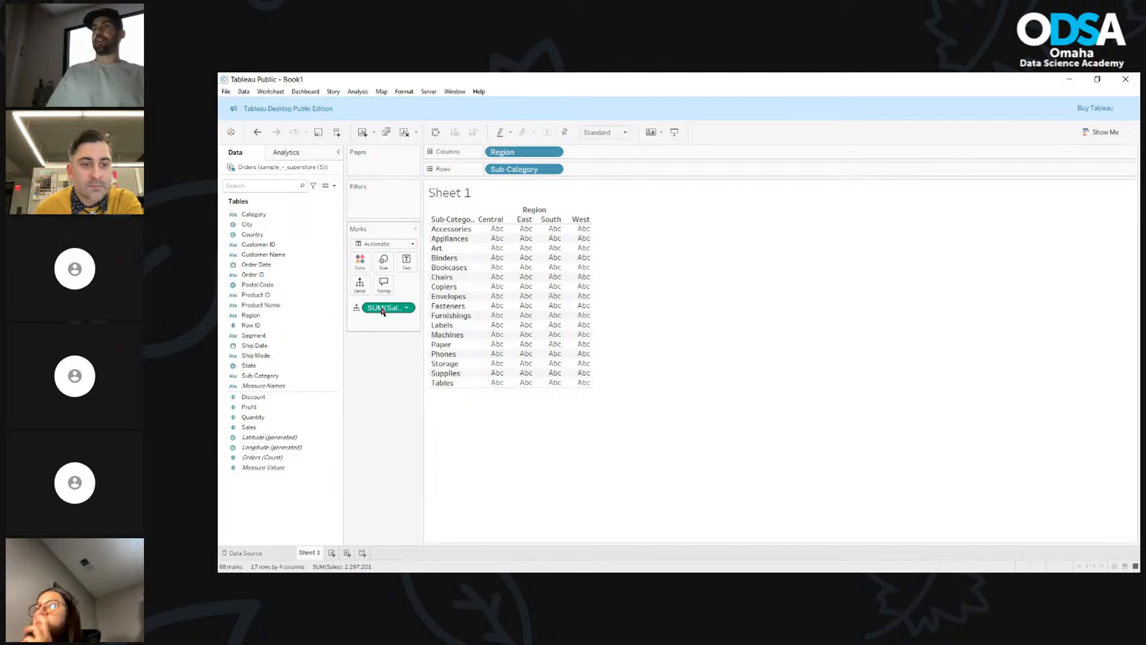
{"action": "left_click_drag", "start_coordinate": [383, 312], "coordinate": [406, 263]}
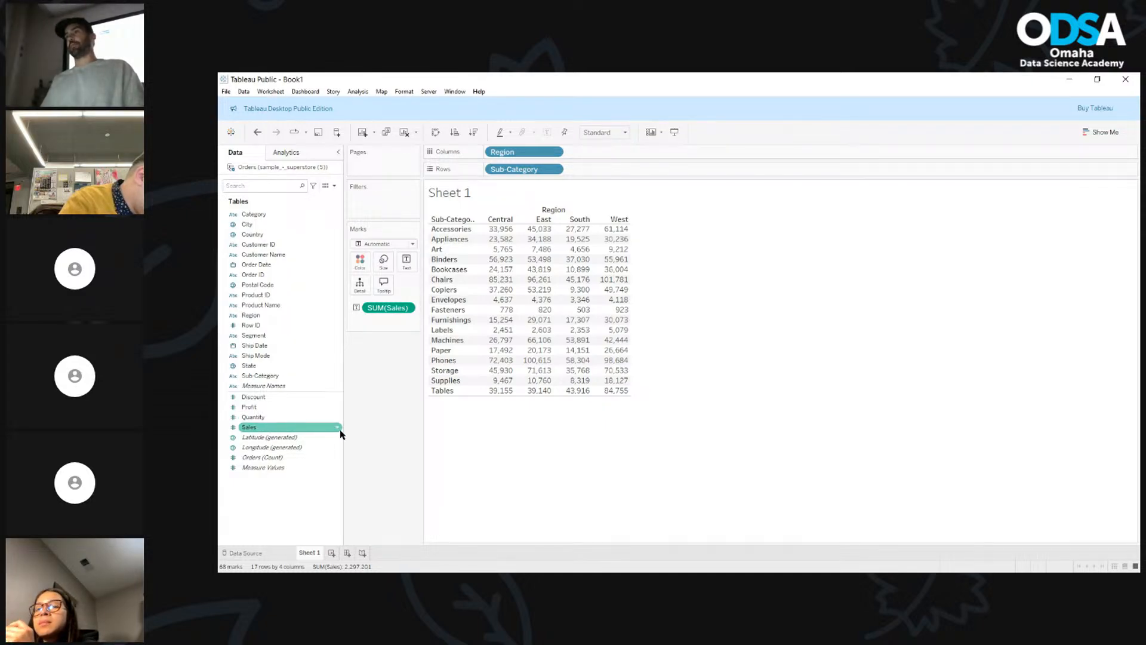
Step: Examine the sales values for individual sub-category and region combinations in the table
{"action": "mouse_move", "coordinate": [491, 273]}
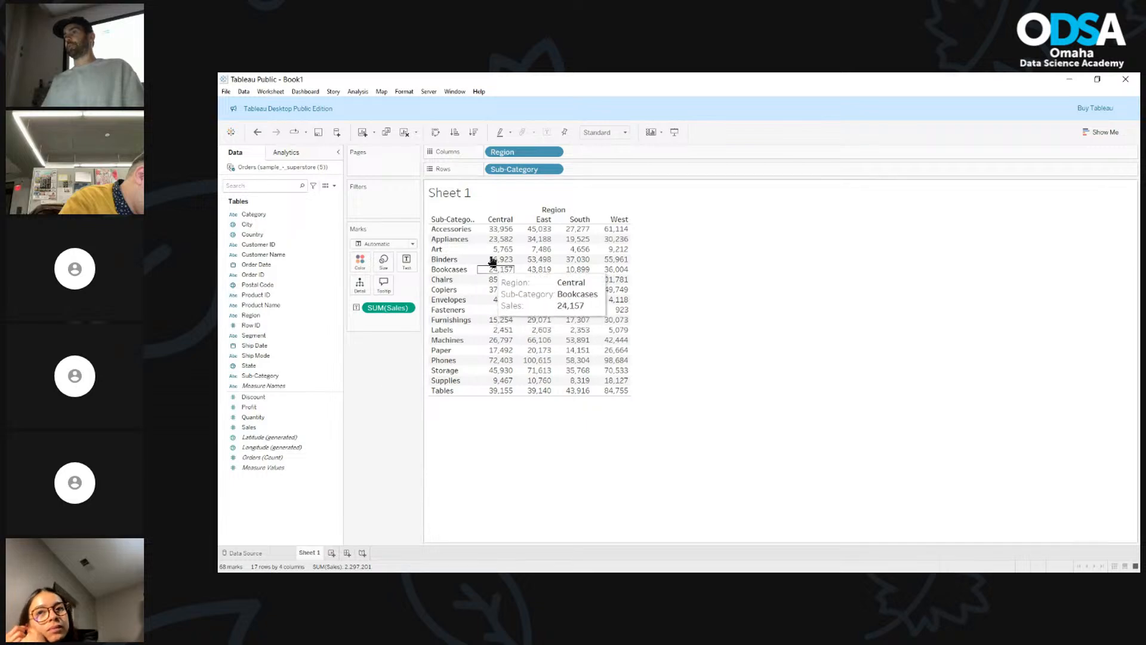
{"action": "mouse_move", "coordinate": [618, 338]}
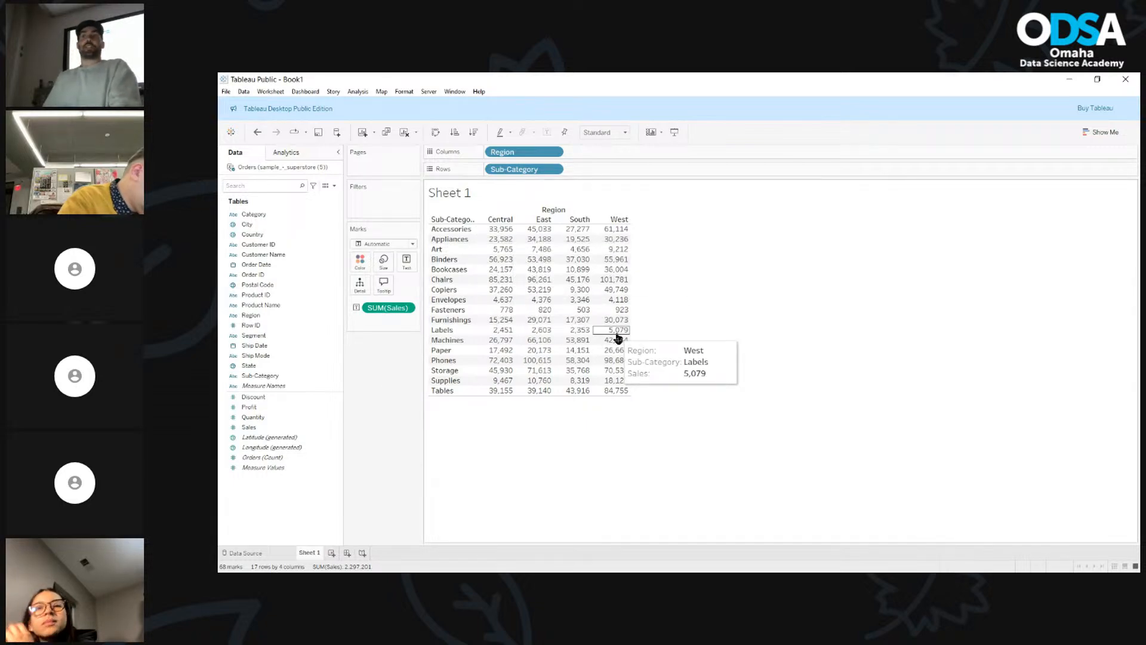
{"action": "mouse_move", "coordinate": [517, 254]}
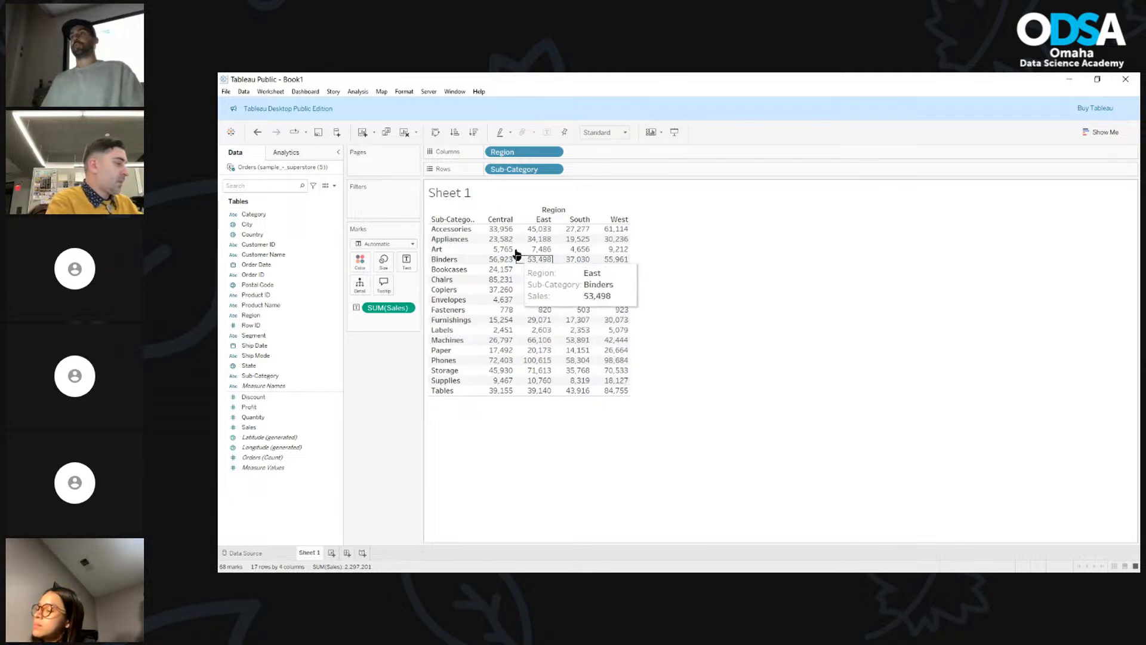
{"action": "mouse_move", "coordinate": [510, 233]}
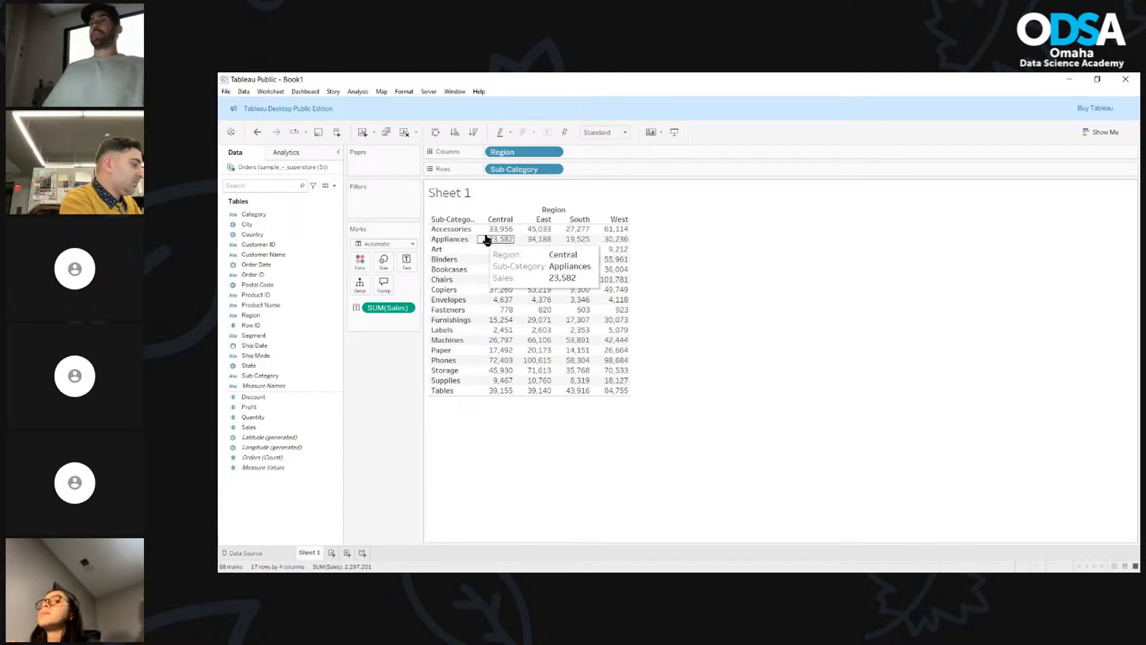
{"action": "mouse_move", "coordinate": [558, 257]}
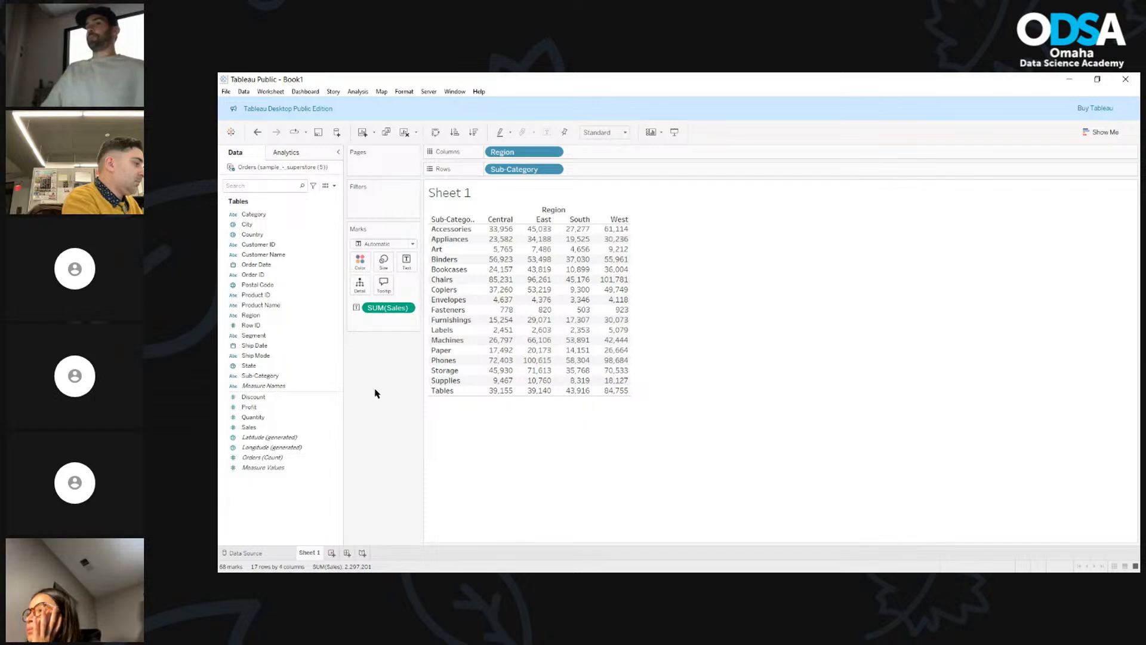
Step: Set the default number format of Sales to custom currency with no decimals and display units of Thousands (K)
{"action": "left_click", "coordinate": [338, 430]}
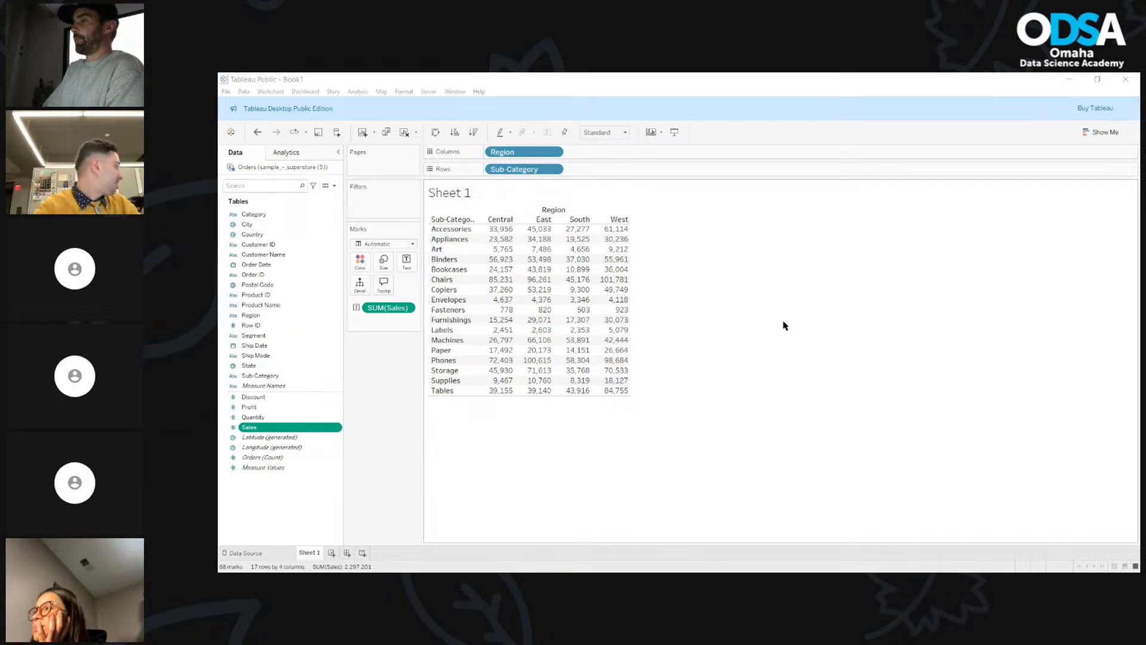
{"action": "left_click", "coordinate": [807, 369]}
{"action": "mouse_move", "coordinate": [496, 234]}
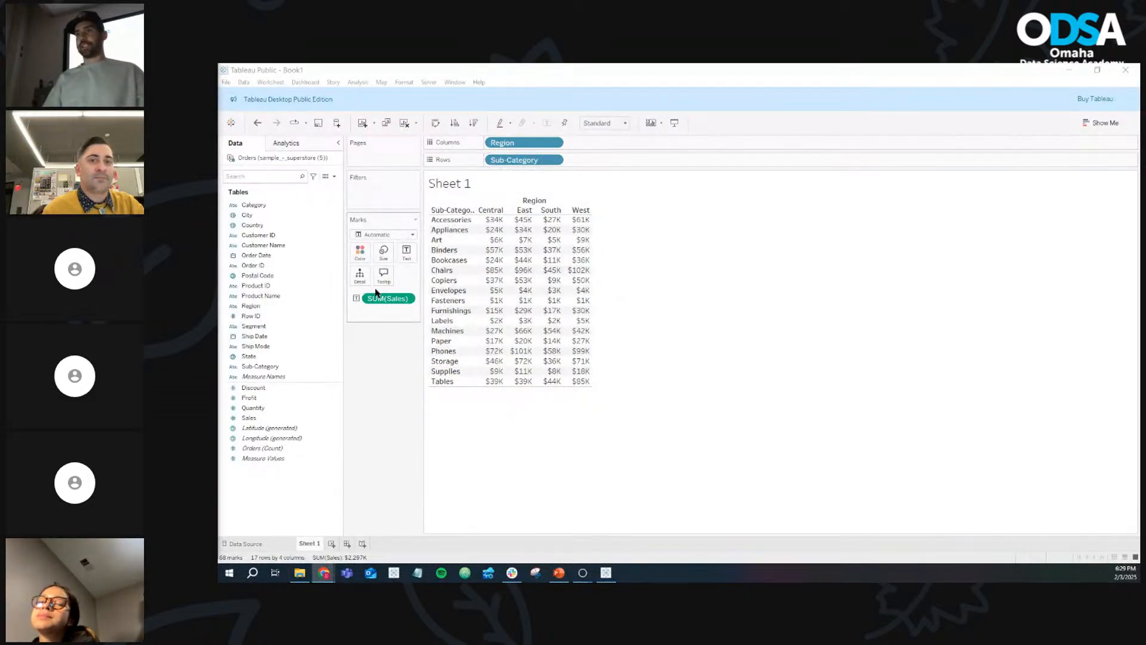
{"action": "left_click", "coordinate": [291, 419]}
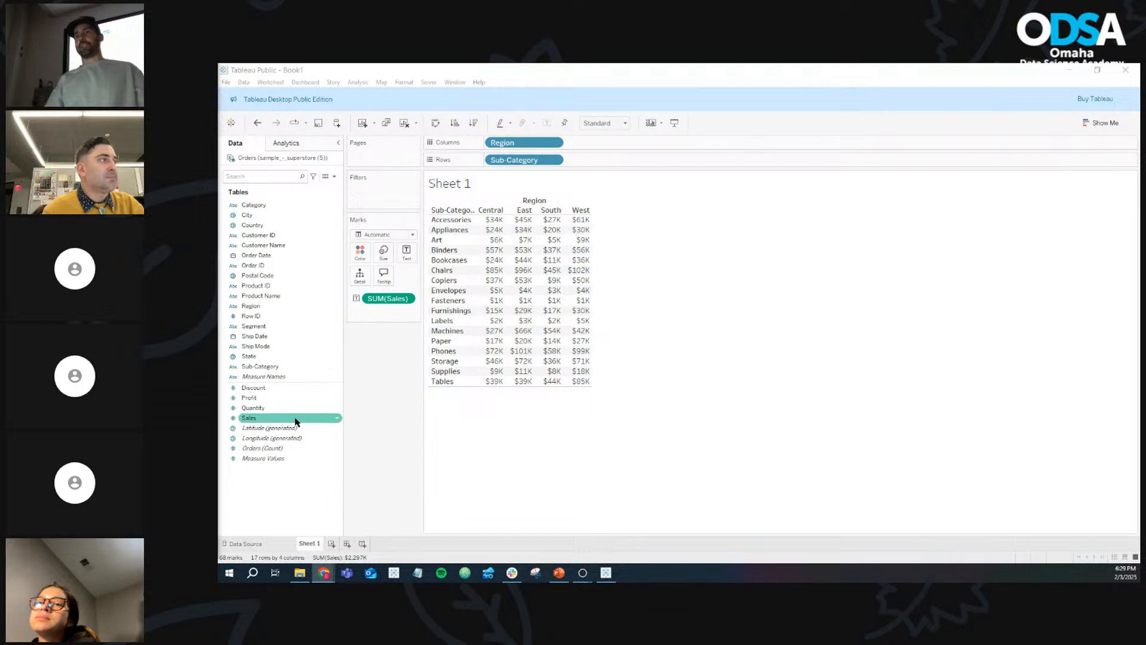
{"action": "left_click", "coordinate": [338, 420]}
{"action": "mouse_move", "coordinate": [382, 318]}
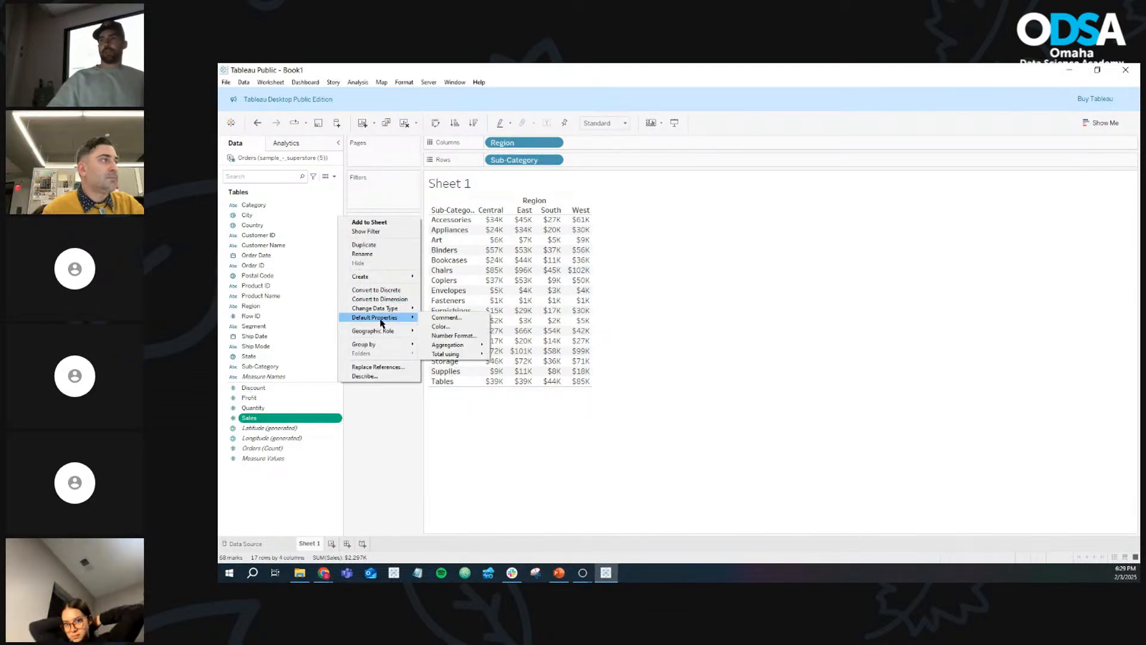
{"action": "left_click", "coordinate": [461, 337]}
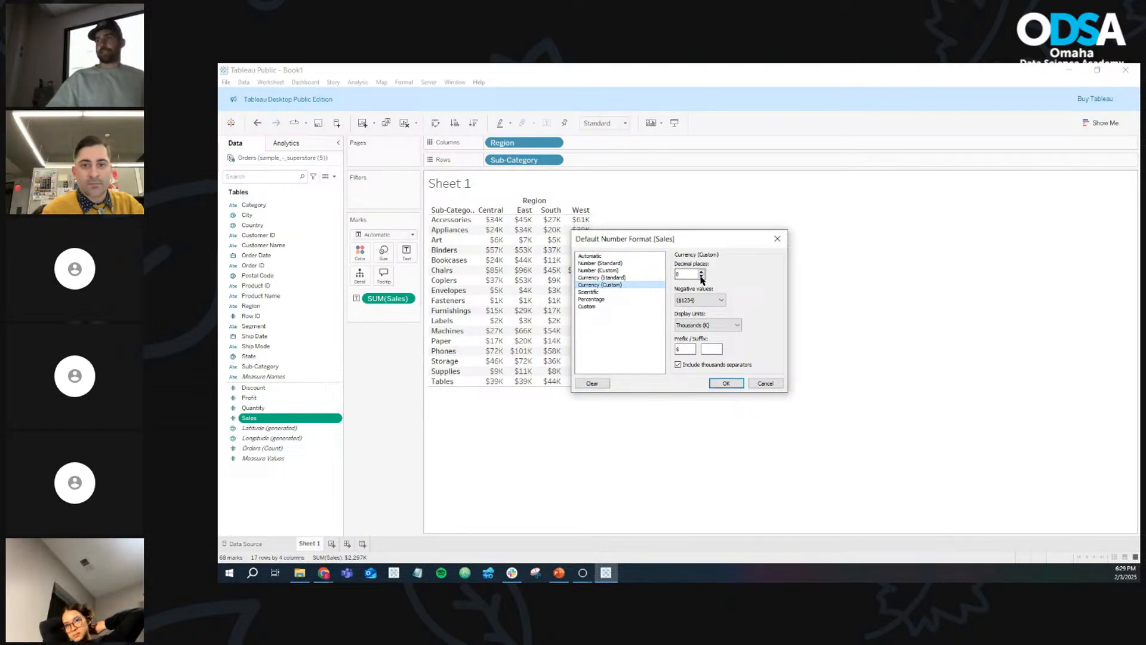
{"action": "left_click", "coordinate": [703, 326]}
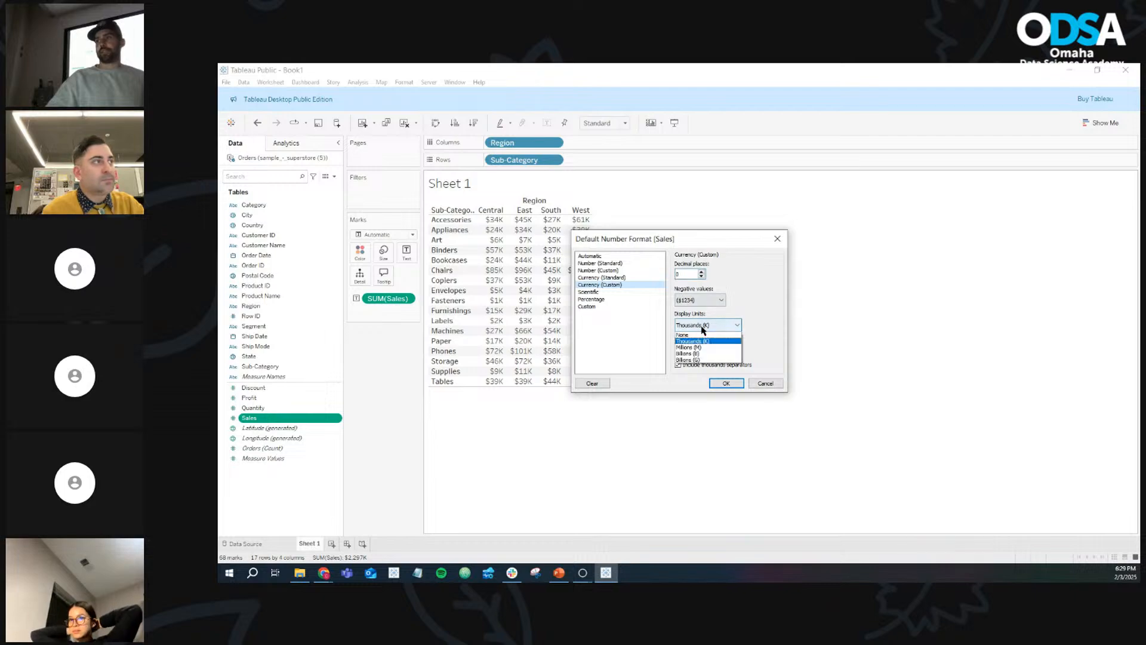
{"action": "left_click", "coordinate": [703, 341]}
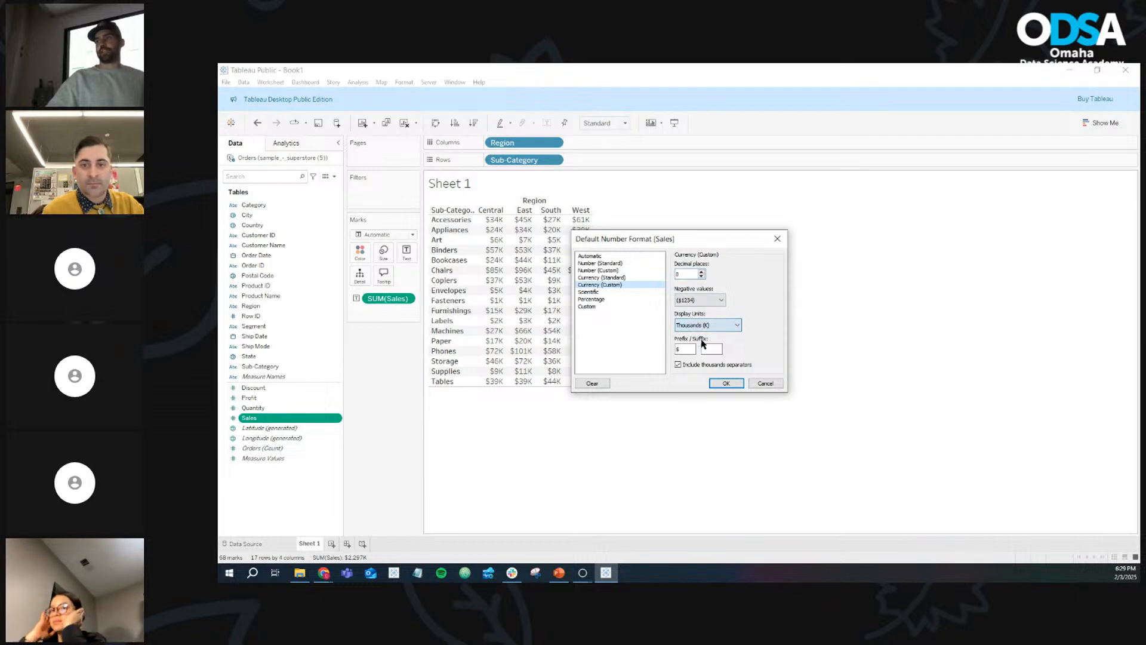
{"action": "left_click", "coordinate": [726, 383]}
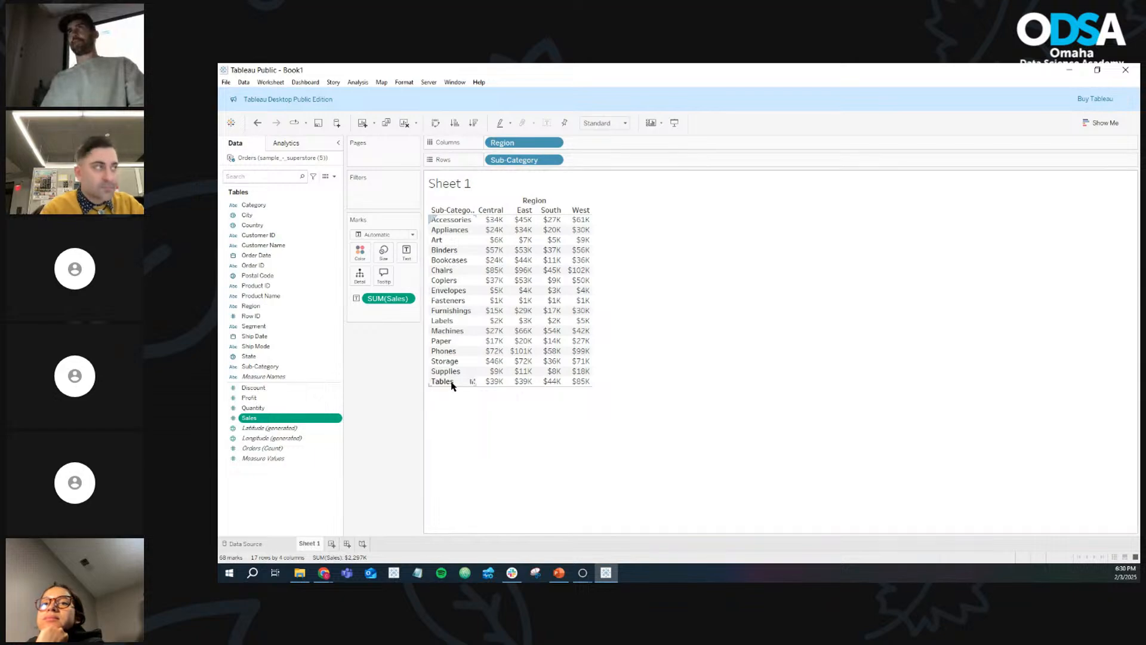
Step: Rename Sheet 1 as "Text Table"
{"action": "right_click", "coordinate": [314, 545]}
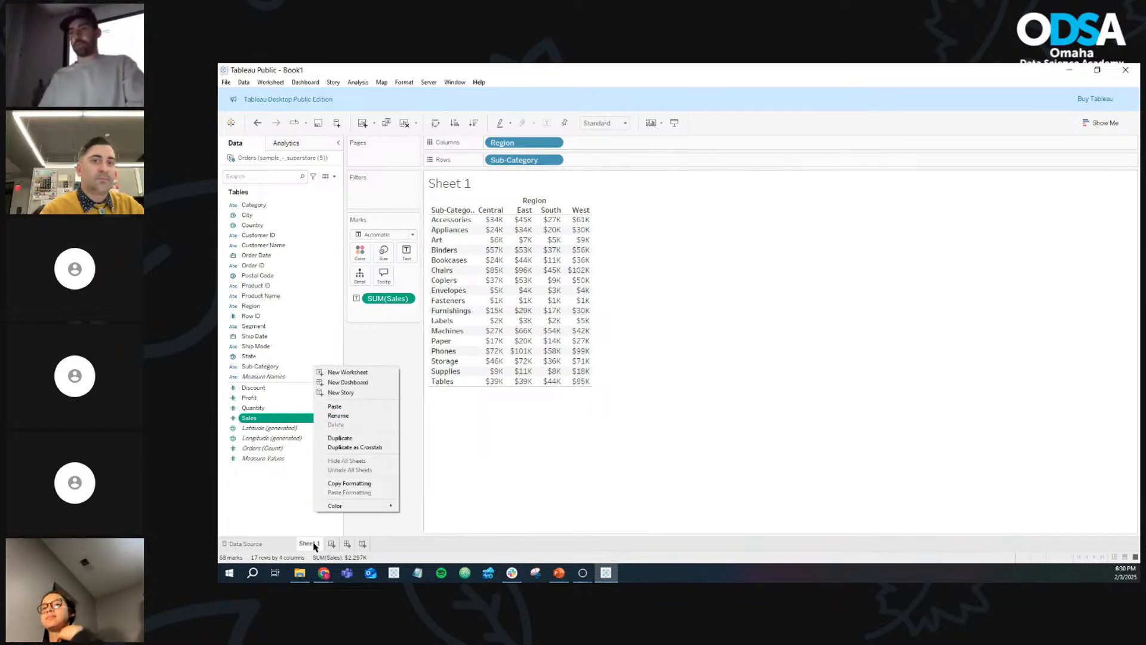
{"action": "left_click", "coordinate": [352, 418]}
{"action": "type", "text": "Te"}
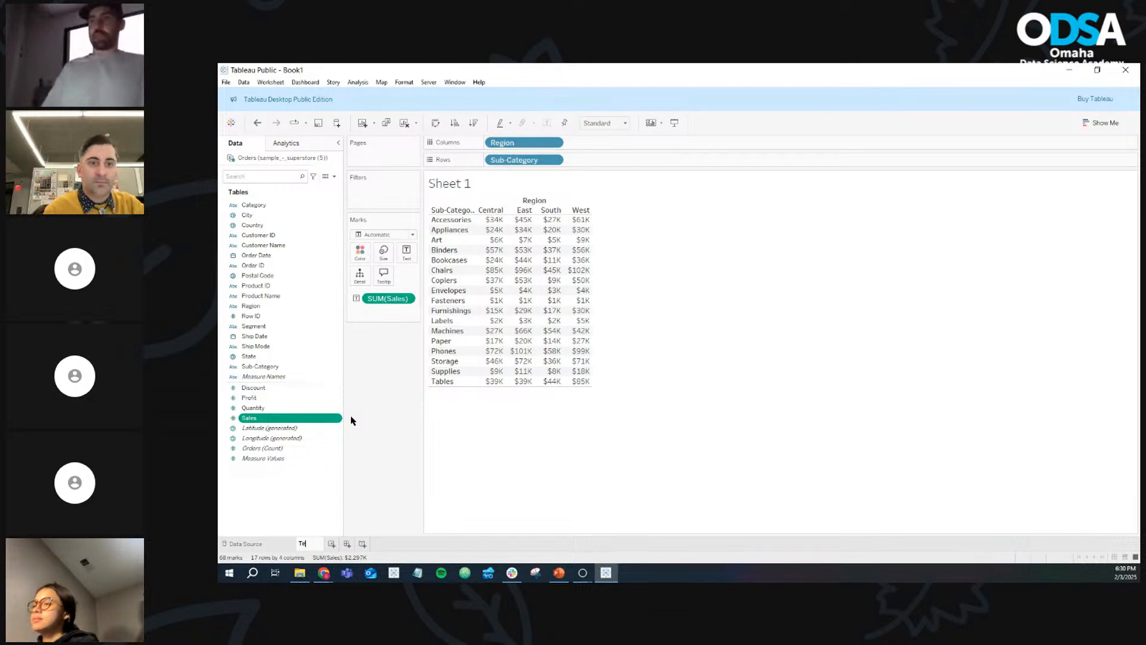
{"action": "type", "text": "xt Table"}
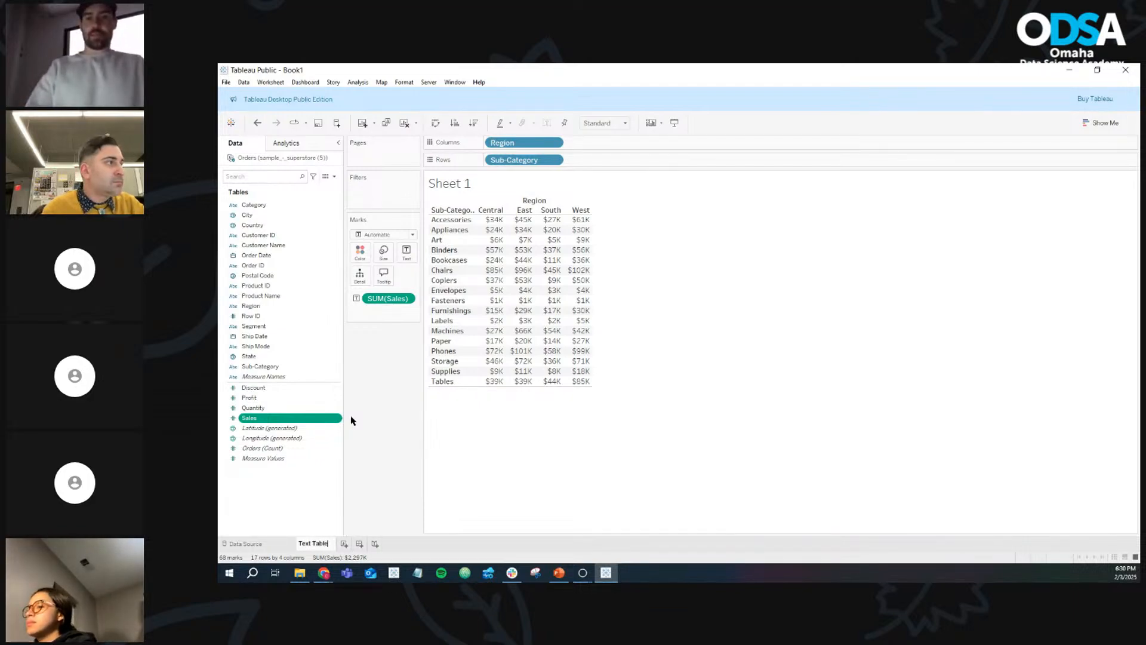
{"action": "key", "text": "Return"}
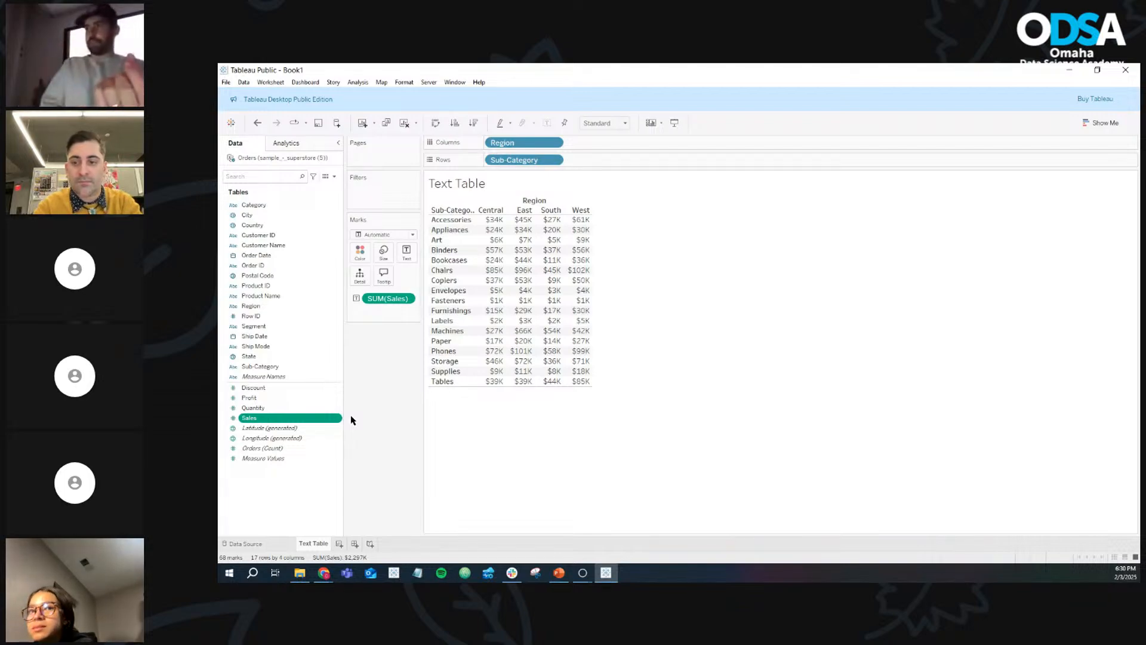
Step: Rename the worksheet as "Sales by Region and Sub-Category"
{"action": "right_click", "coordinate": [323, 543]}
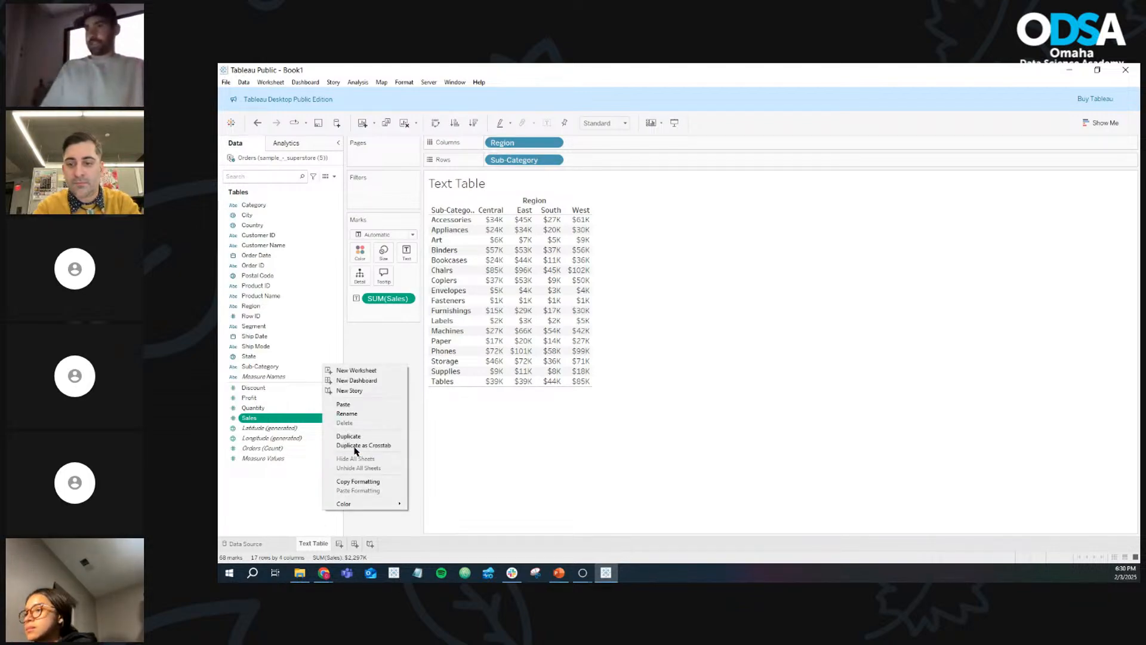
{"action": "left_click", "coordinate": [359, 416]}
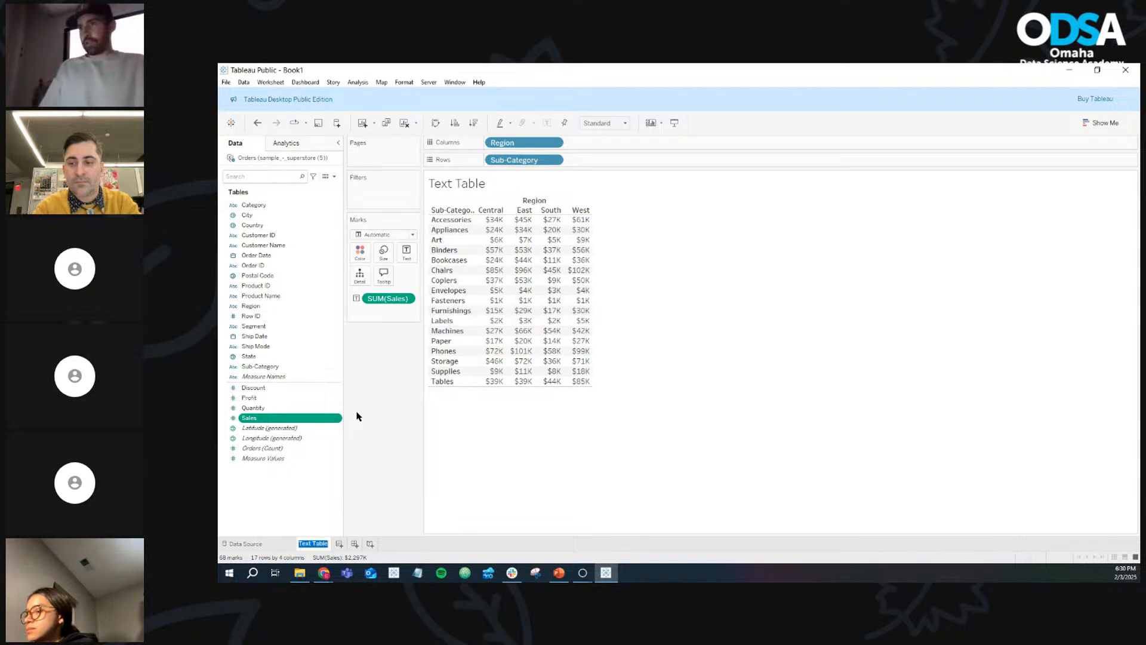
{"action": "type", "text": "Sal"}
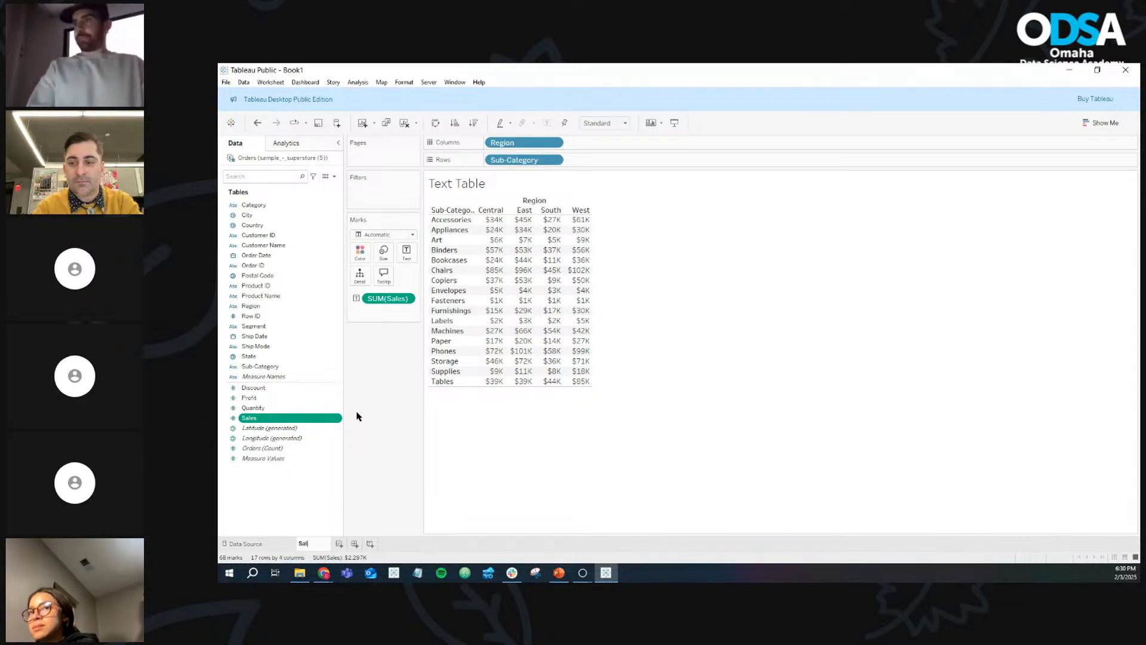
{"action": "type", "text": "es by Region and Sub-Category"}
{"action": "key", "text": "Return"}
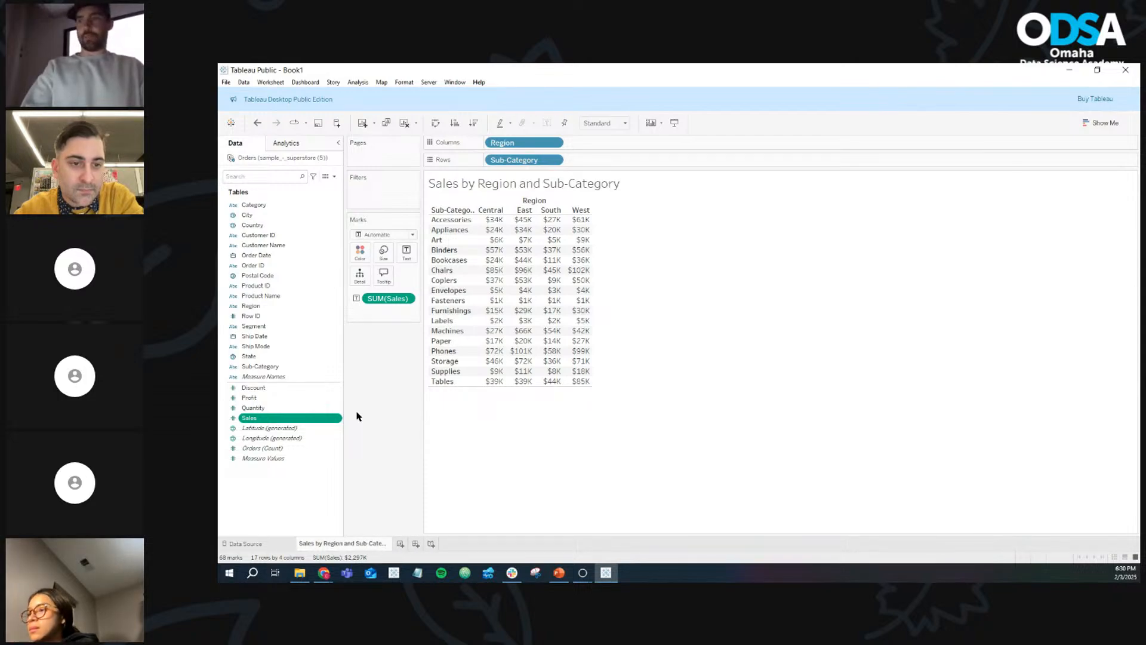
Step: Hide the Region field label for columns and the Sub-Category field label for rows in the table
{"action": "right_click", "coordinate": [538, 204]}
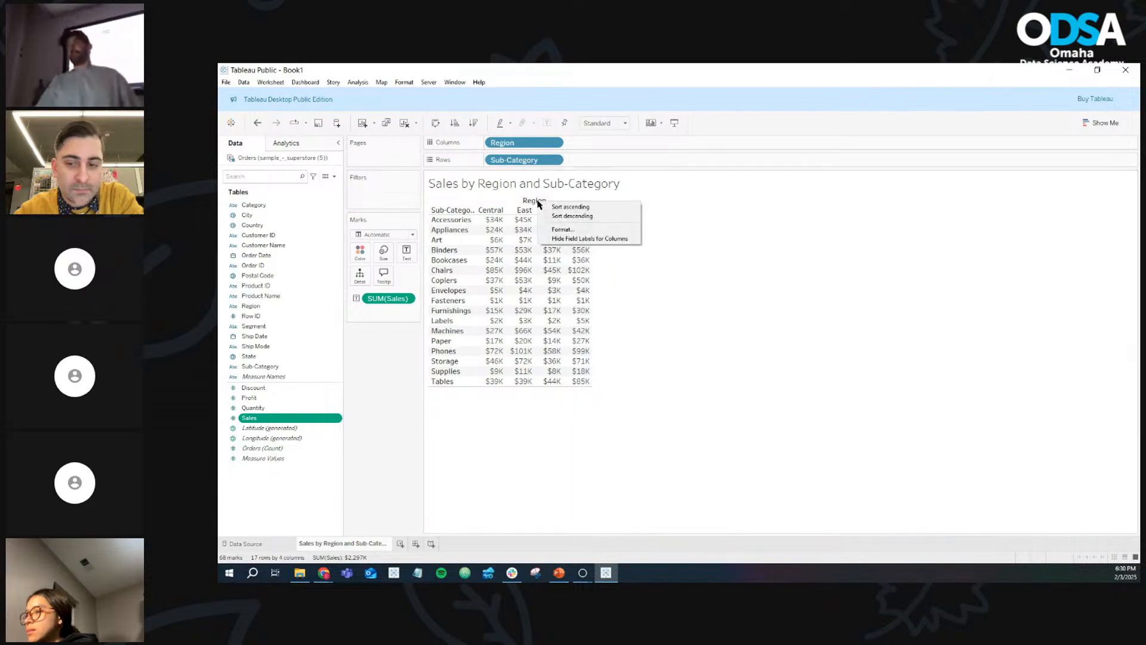
{"action": "left_click", "coordinate": [570, 238]}
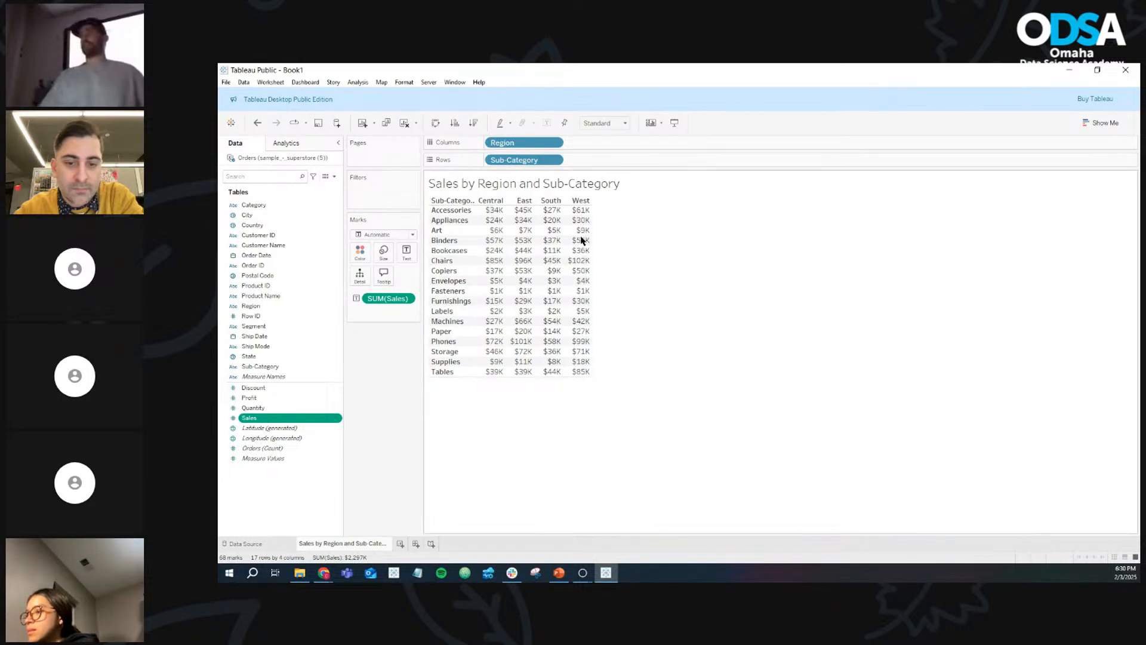
{"action": "right_click", "coordinate": [444, 203]}
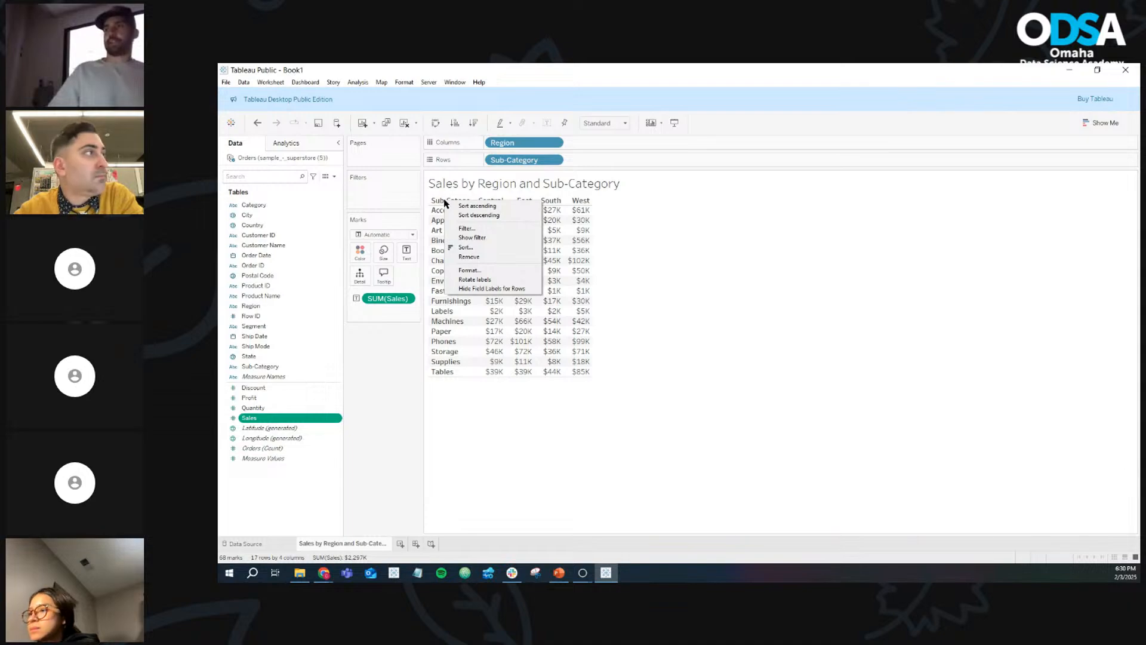
{"action": "left_click", "coordinate": [489, 289]}
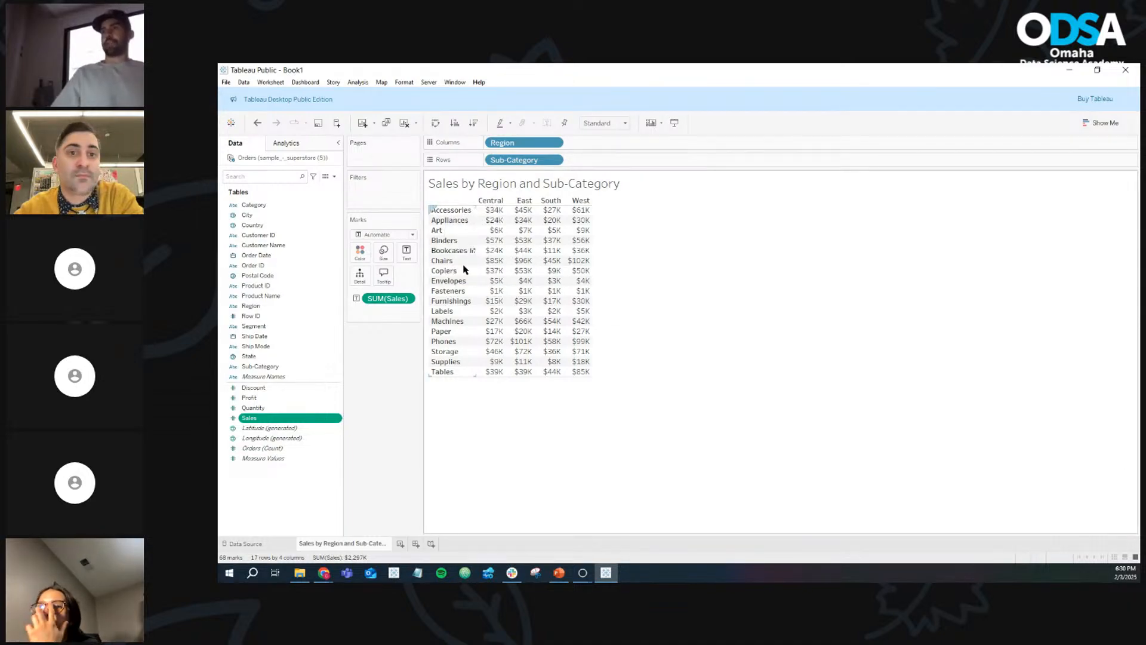
Step: Try adding Profit as a second text value in the table, and remove it again
{"action": "mouse_move", "coordinate": [573, 222]}
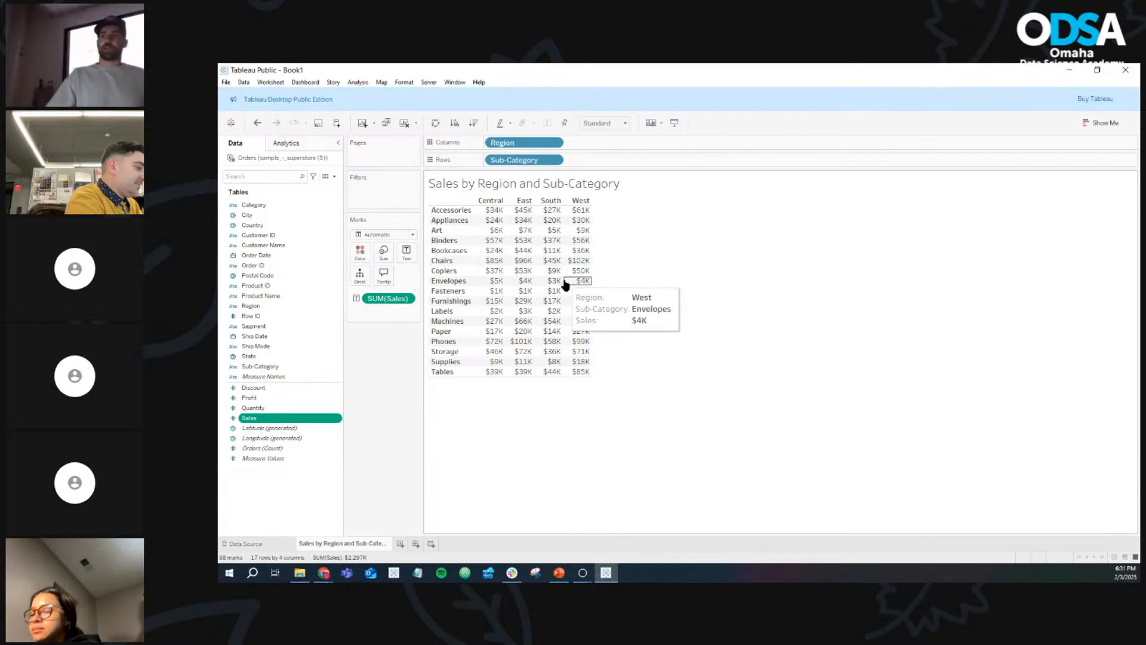
{"action": "left_click", "coordinate": [258, 399]}
{"action": "left_click_drag", "start_coordinate": [258, 398], "coordinate": [406, 253]}
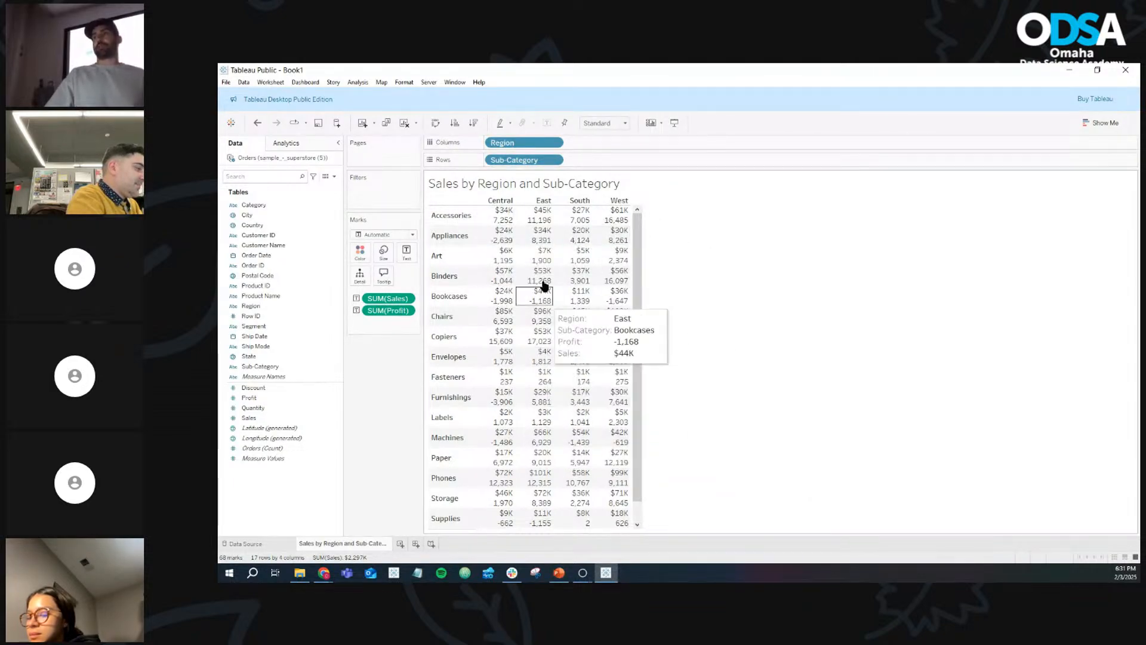
{"action": "left_click_drag", "start_coordinate": [402, 315], "coordinate": [384, 389]}
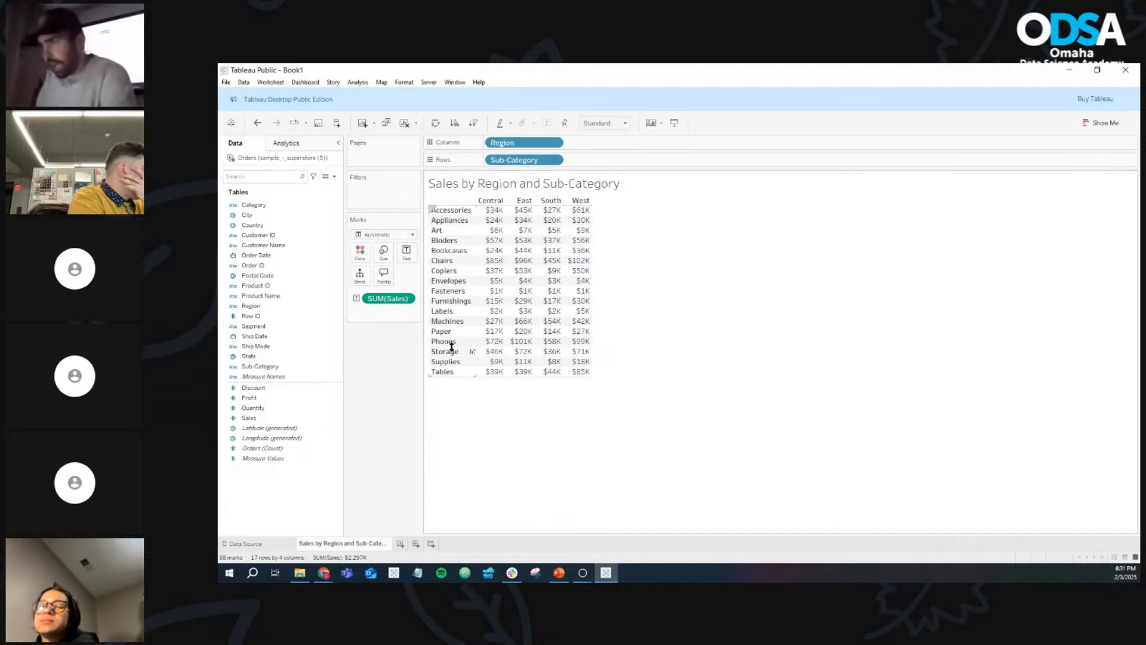
Step: Duplicate the Sales by Region and Sub-Category worksheet and open the Show Me chart recommendations
{"action": "mouse_move", "coordinate": [580, 267]}
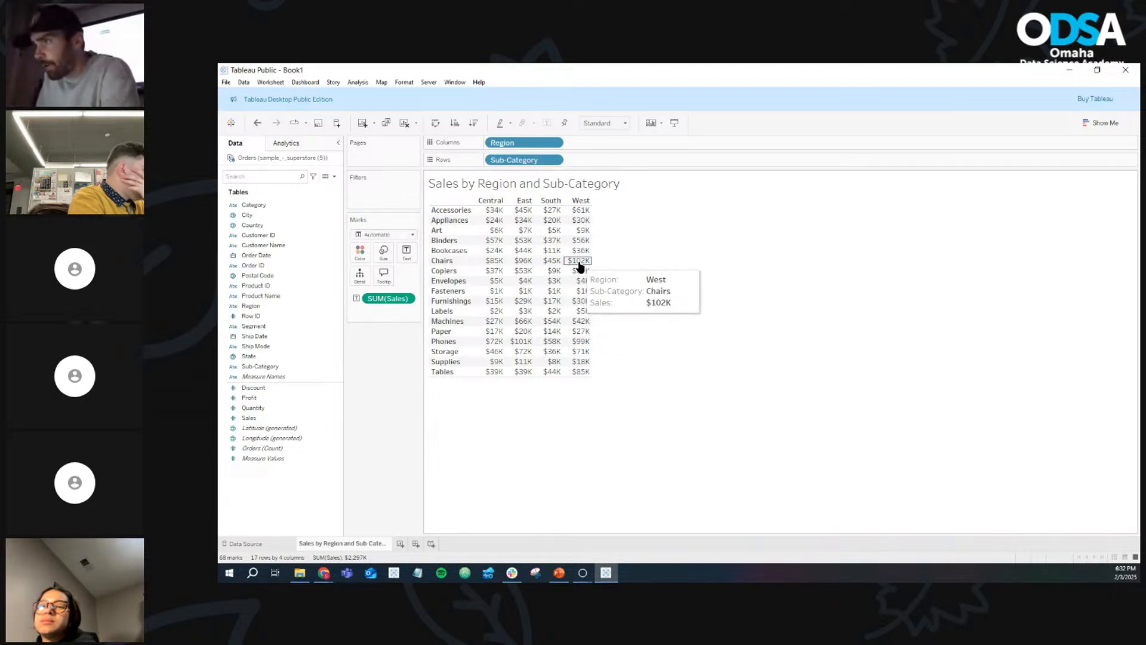
{"action": "mouse_move", "coordinate": [526, 349]}
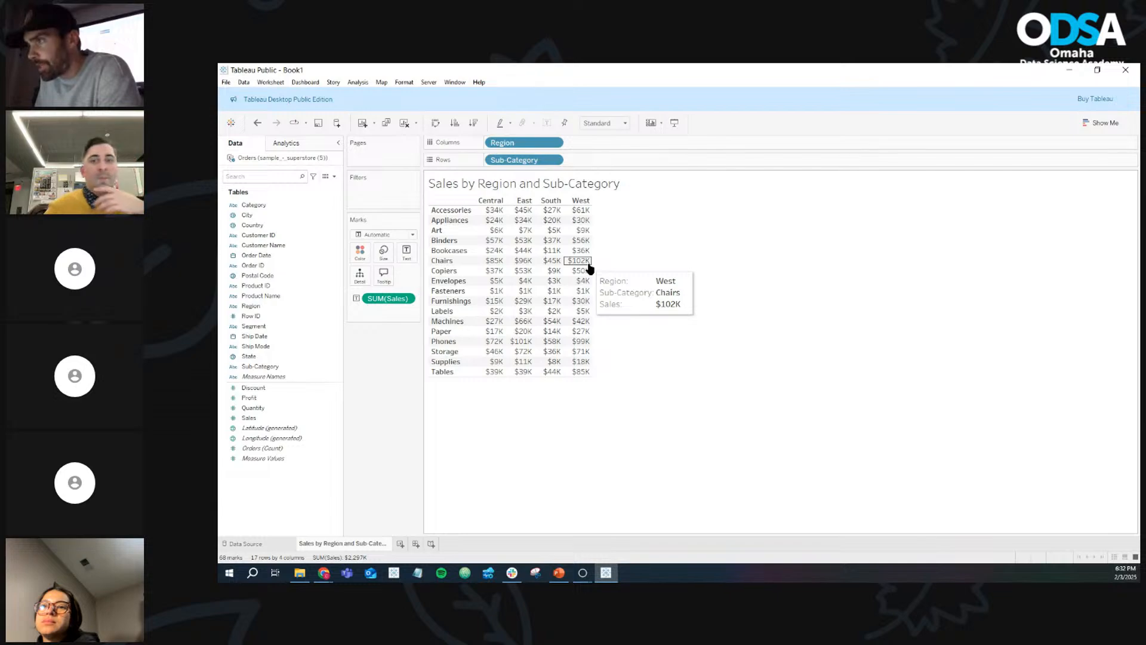
{"action": "mouse_move", "coordinate": [590, 293]}
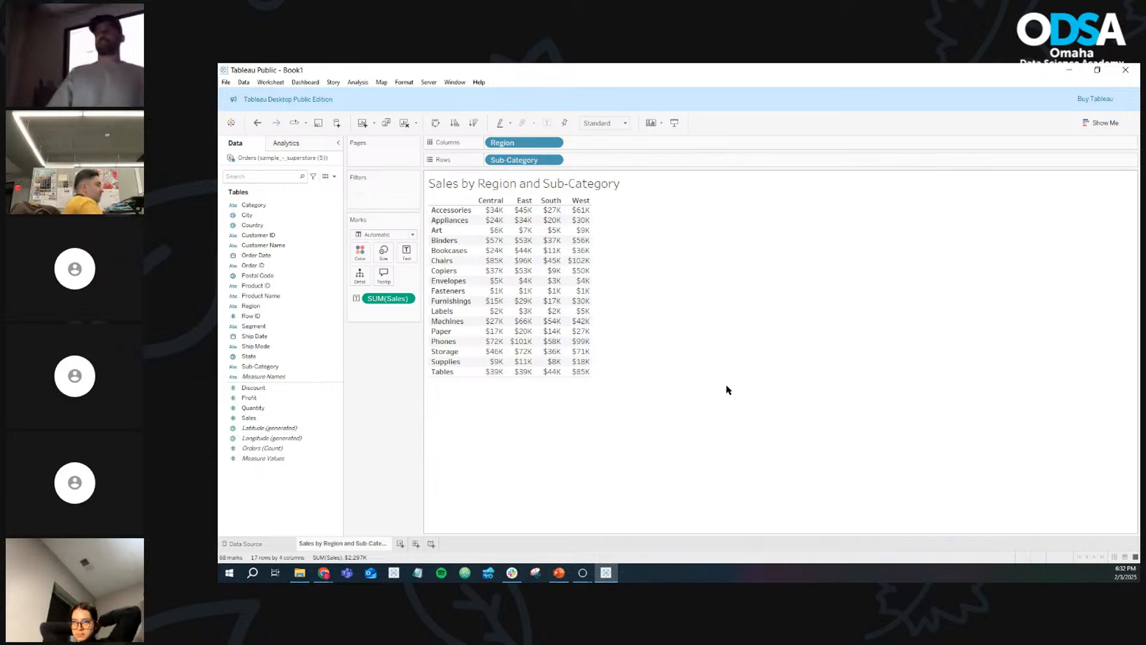
{"action": "left_click", "coordinate": [387, 126]}
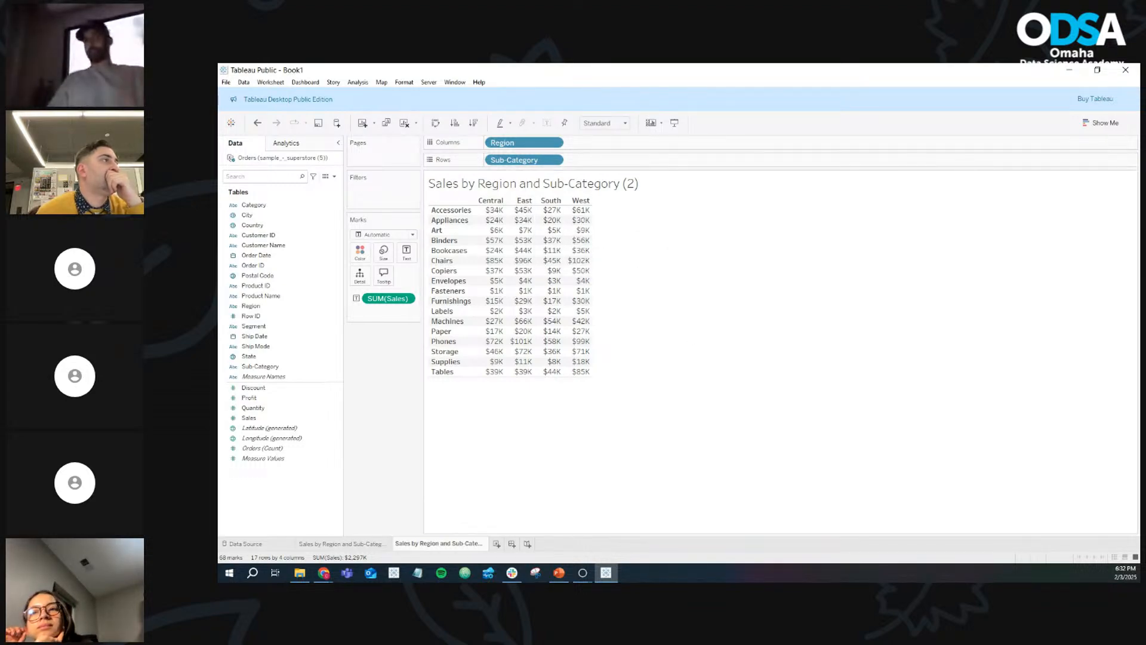
{"action": "key", "text": "alt+Tab"}
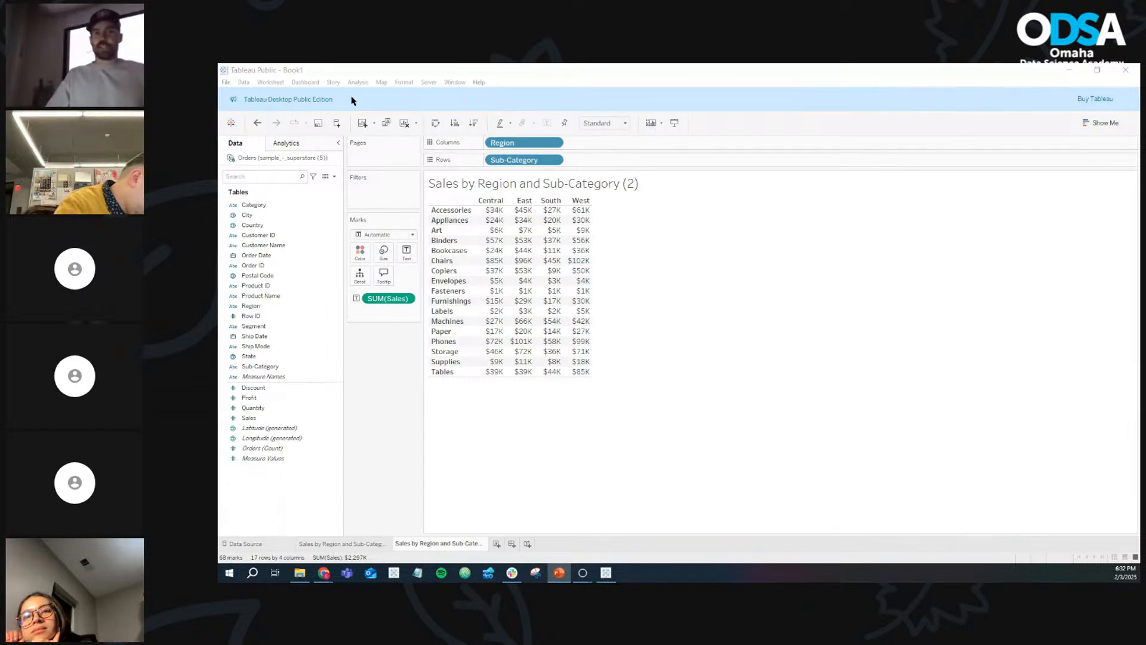
{"action": "left_click", "coordinate": [1102, 125]}
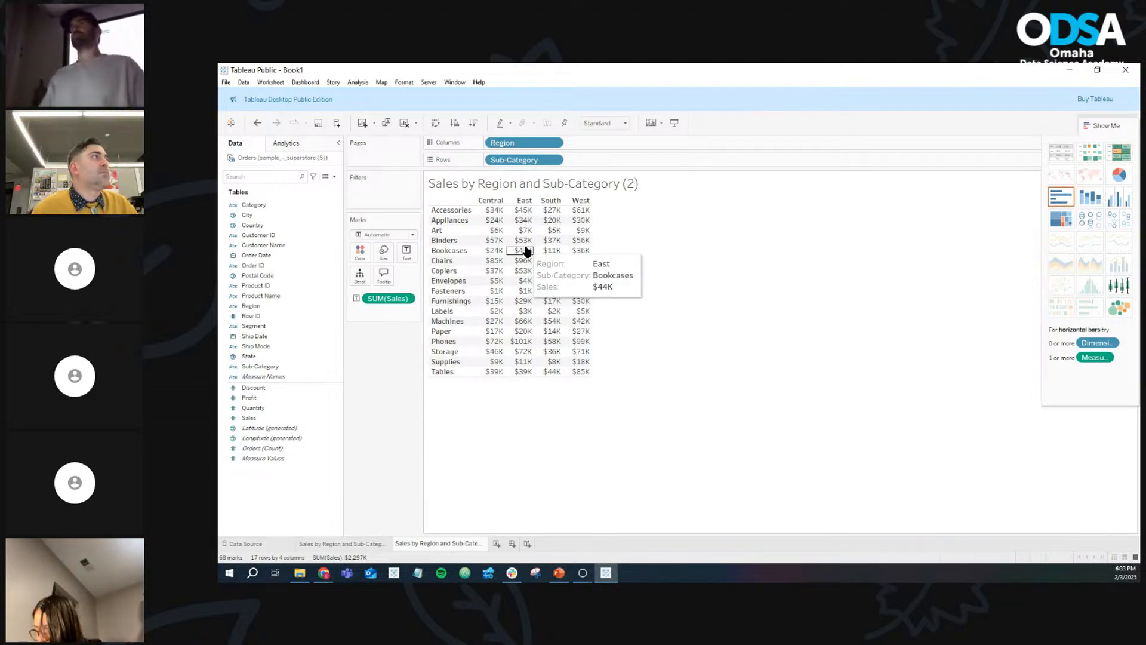
Step: Duplicate the Sales measure in the data source's field list
{"action": "left_click", "coordinate": [240, 398]}
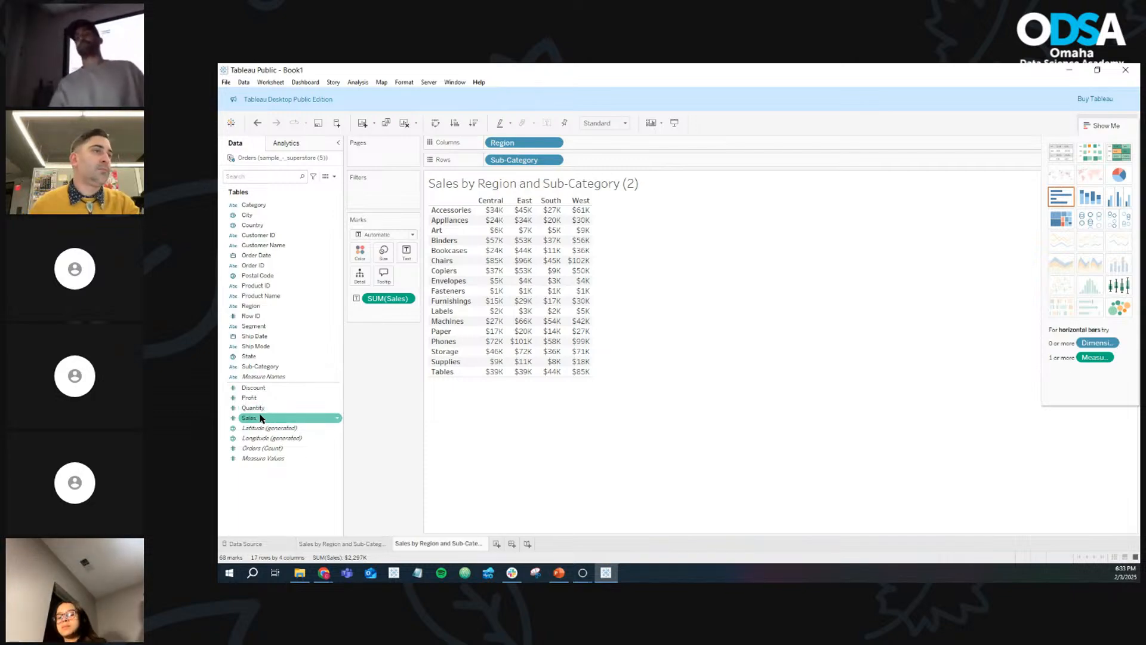
{"action": "mouse_move", "coordinate": [533, 216]}
{"action": "mouse_move", "coordinate": [541, 245]}
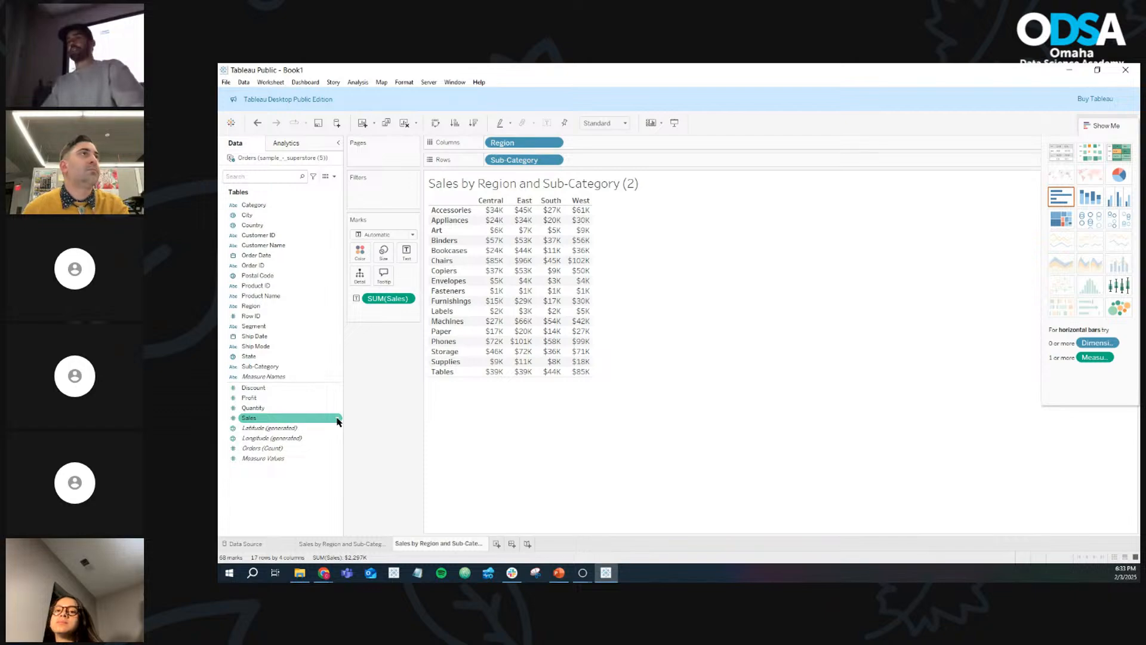
{"action": "left_click", "coordinate": [338, 420]}
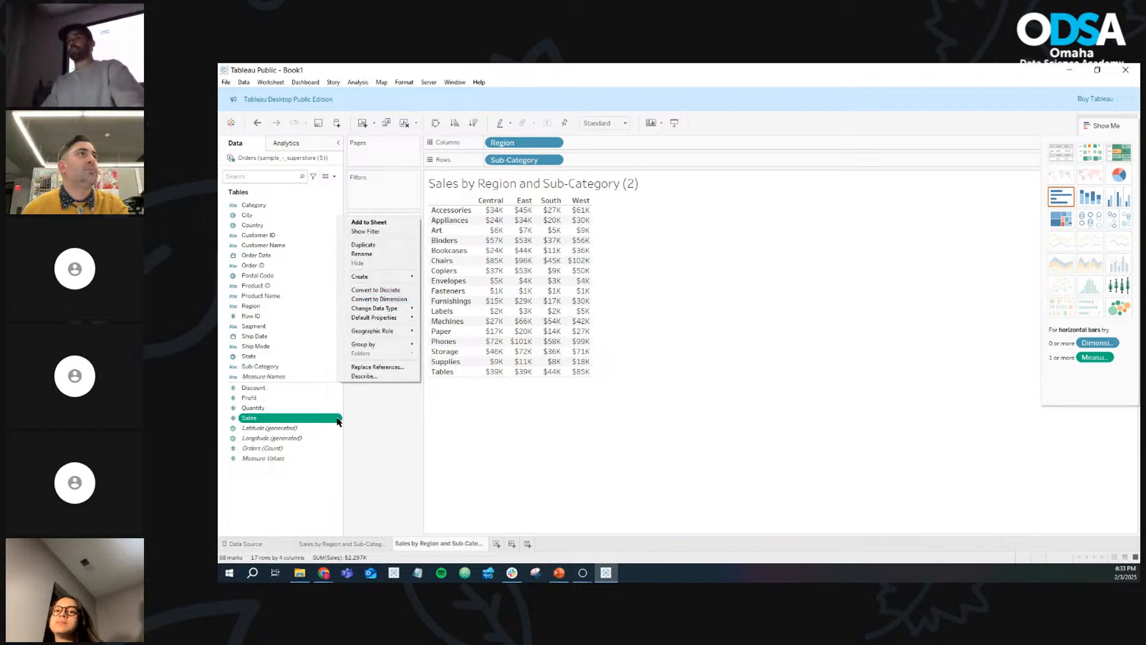
{"action": "left_click", "coordinate": [364, 245]}
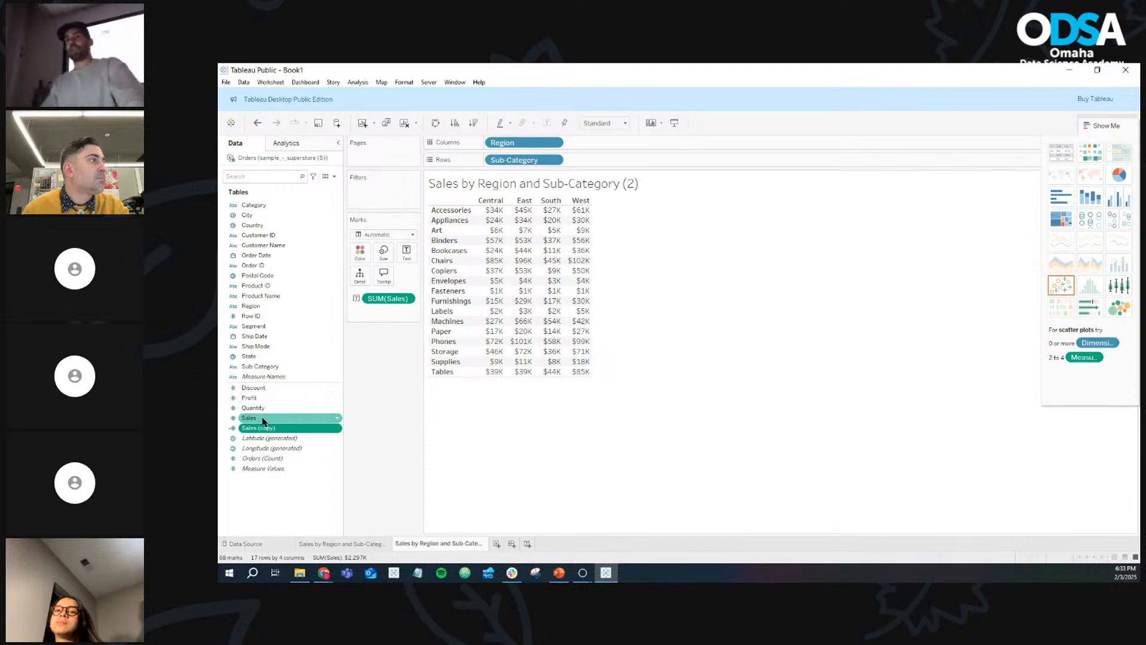
Step: Add Sales (copy) as a detail on the original Sales by Region and Sub-Category worksheet
{"action": "left_click", "coordinate": [335, 543]}
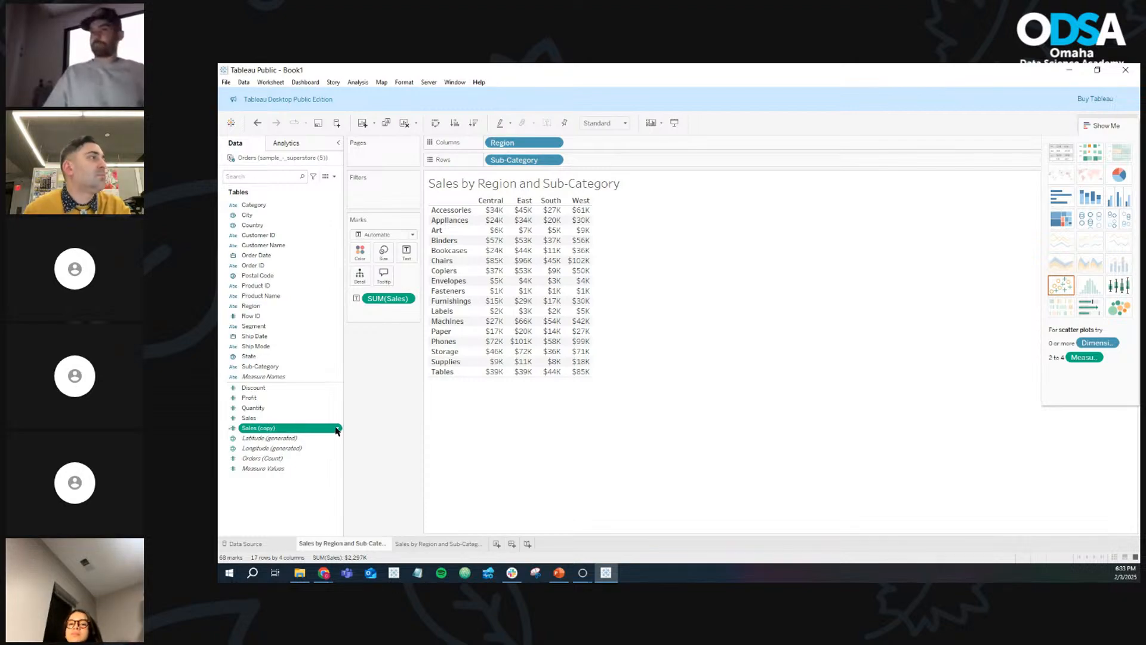
{"action": "left_click_drag", "start_coordinate": [252, 432], "coordinate": [363, 288]}
{"action": "left_click_drag", "start_coordinate": [361, 286], "coordinate": [361, 281]}
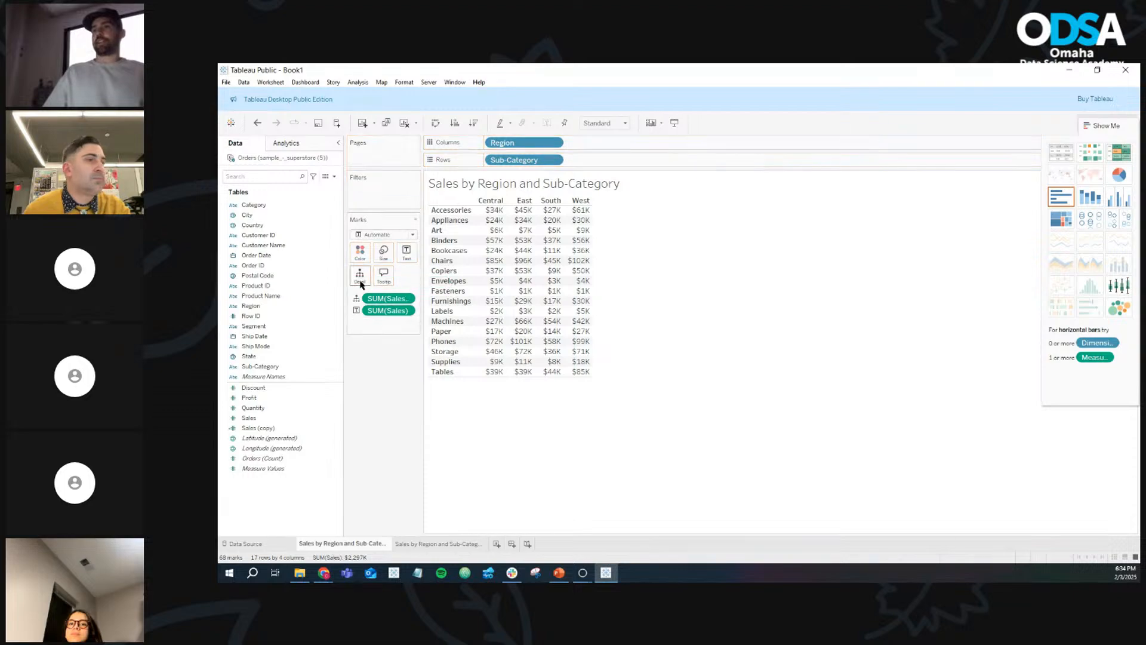
{"action": "mouse_move", "coordinate": [516, 263]}
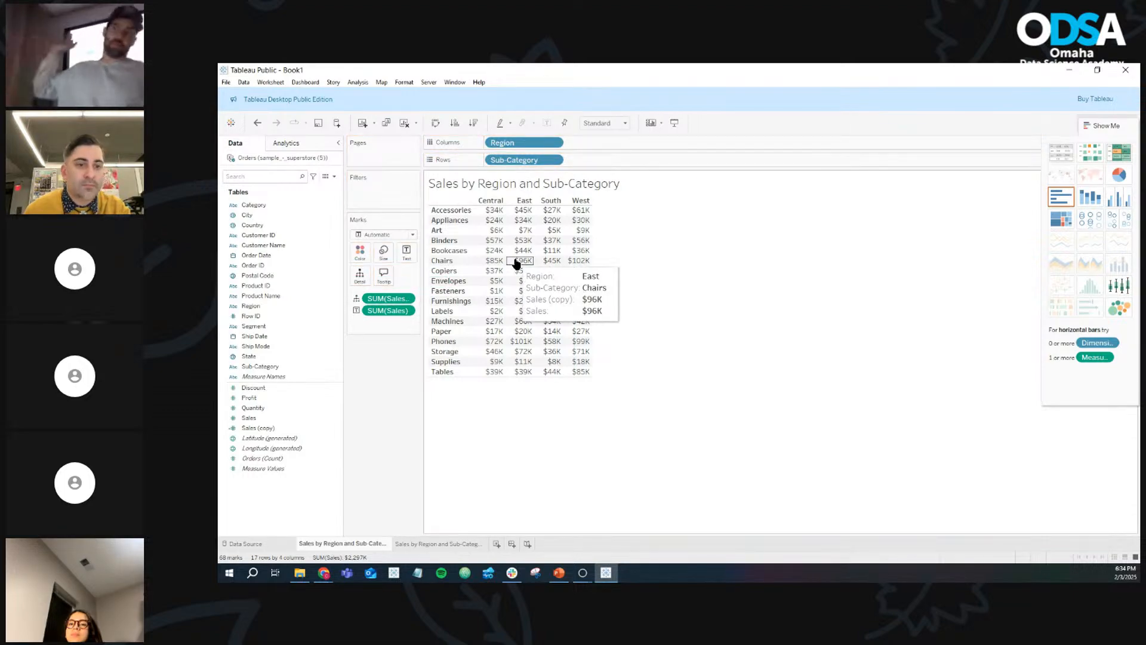
Step: Set the default number format of Sales (copy) to Automatic
{"action": "left_click", "coordinate": [337, 430]}
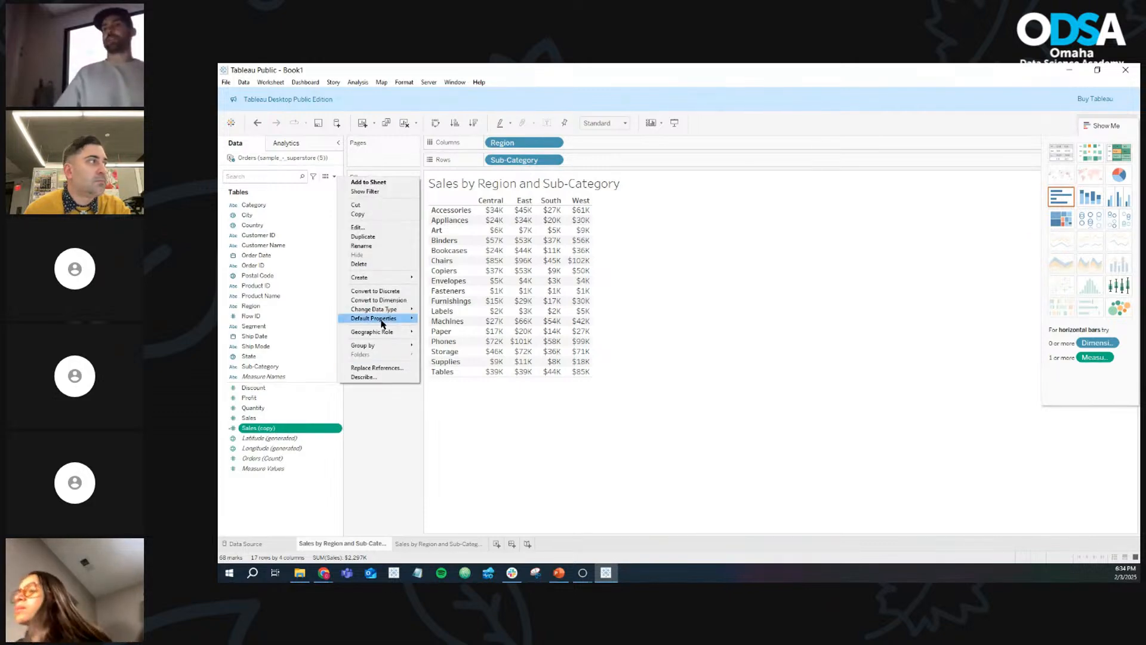
{"action": "mouse_move", "coordinate": [381, 322]}
{"action": "left_click", "coordinate": [449, 334]}
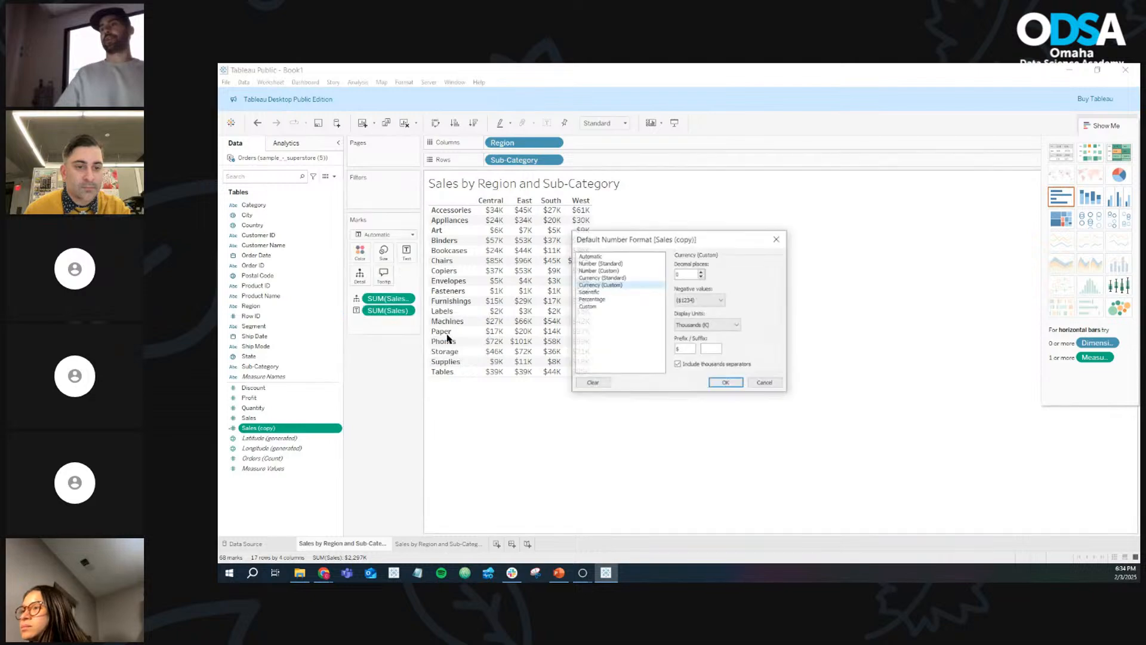
{"action": "left_click", "coordinate": [615, 257]}
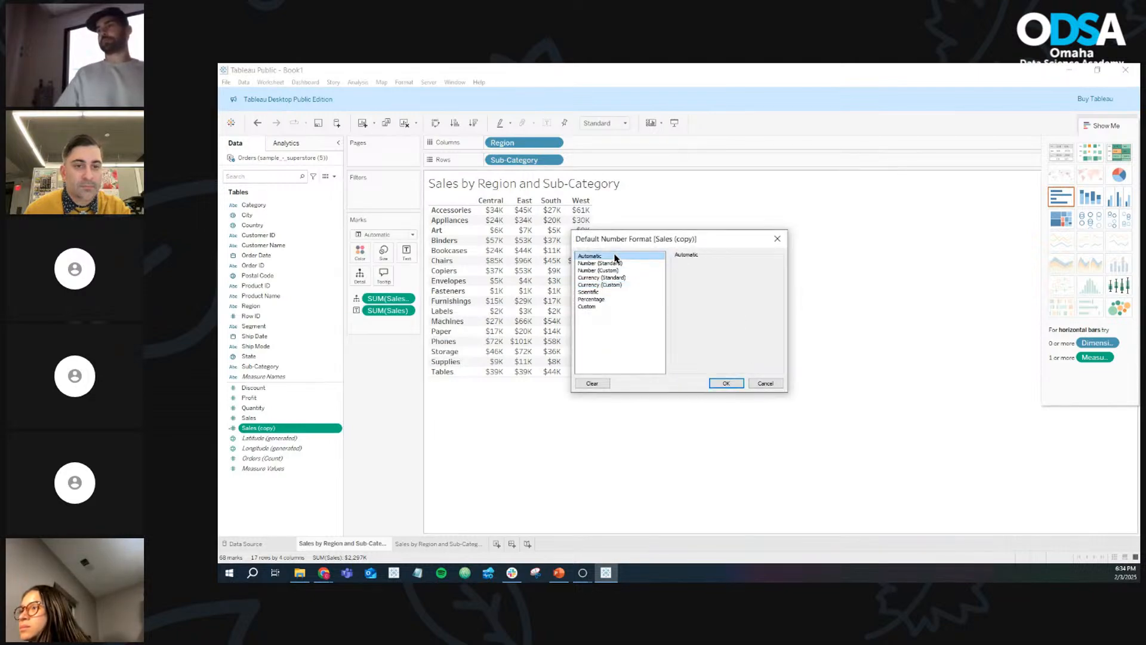
{"action": "left_click", "coordinate": [728, 383]}
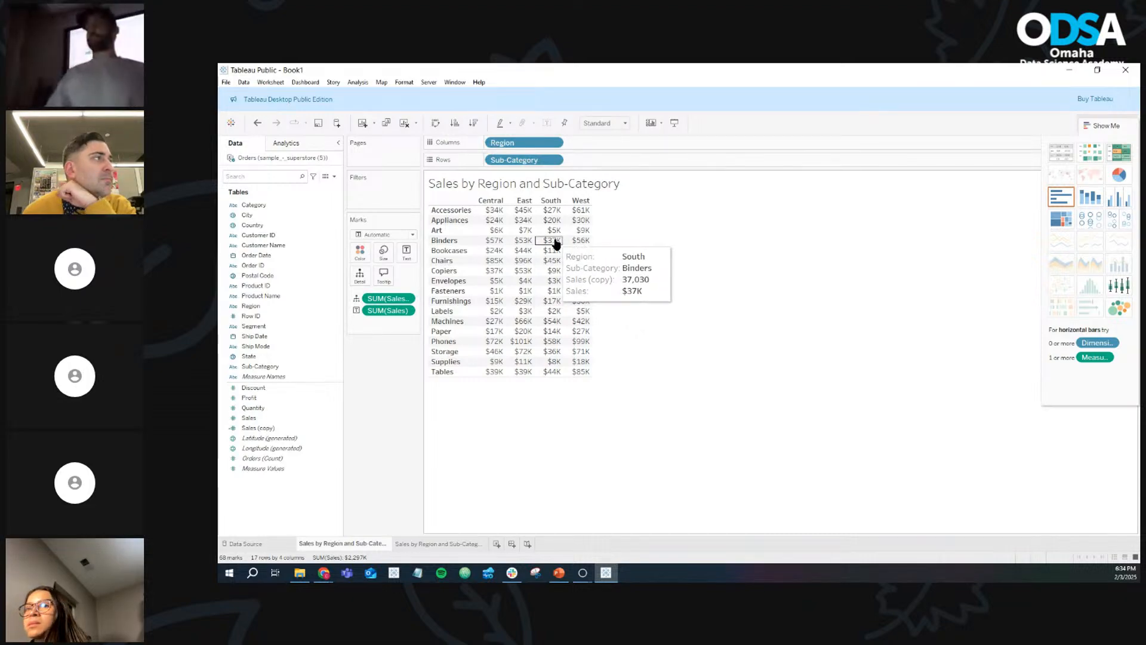
Step: Insert the sample text "asdfasdf" into the Region label of the worksheet's tooltip
{"action": "left_click", "coordinate": [386, 281]}
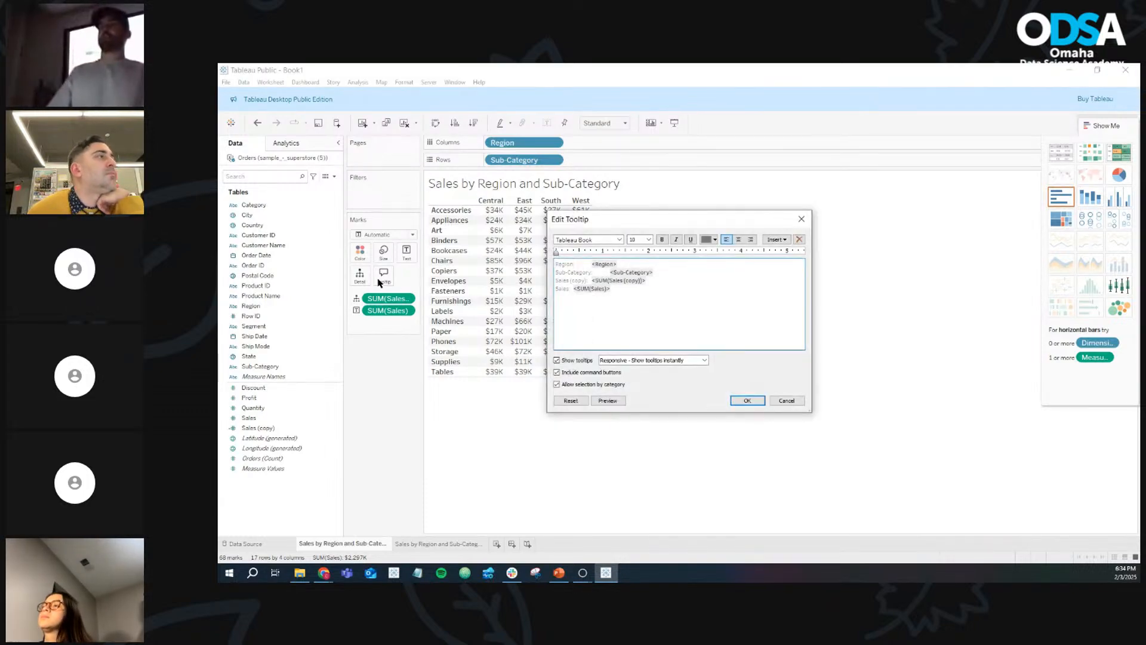
{"action": "mouse_move", "coordinate": [653, 223]}
{"action": "left_mouse_down"}
{"action": "mouse_move", "coordinate": [609, 179]}
{"action": "mouse_move", "coordinate": [592, 195]}
{"action": "mouse_move", "coordinate": [650, 169]}
{"action": "mouse_move", "coordinate": [652, 210]}
{"action": "left_mouse_up"}
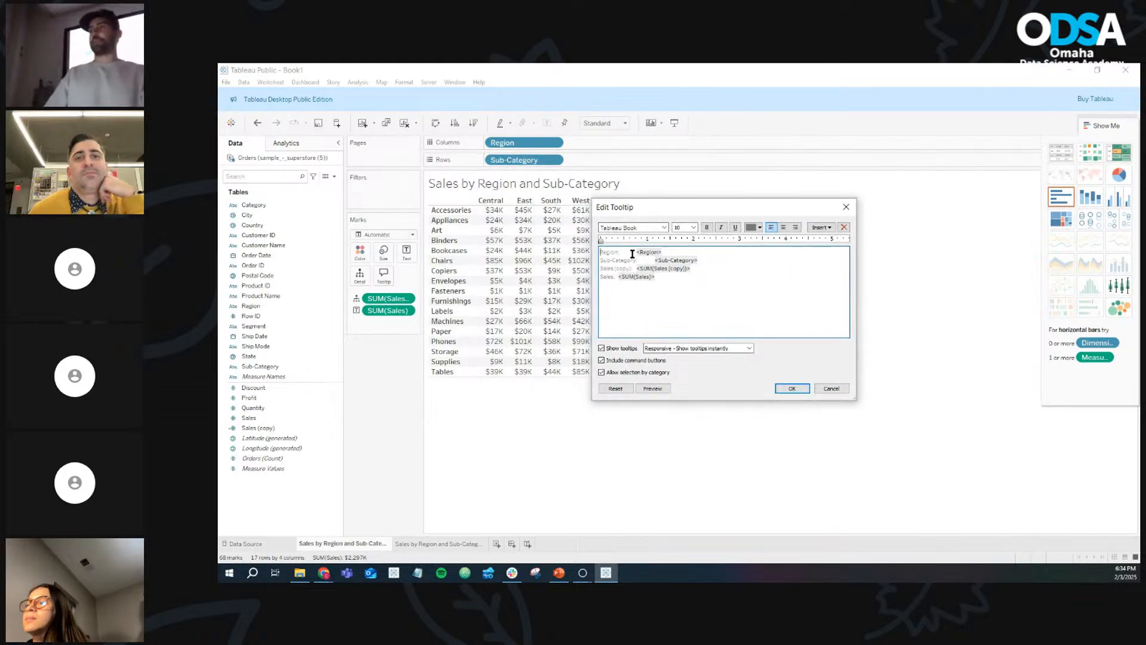
{"action": "double_click", "coordinate": [662, 251]}
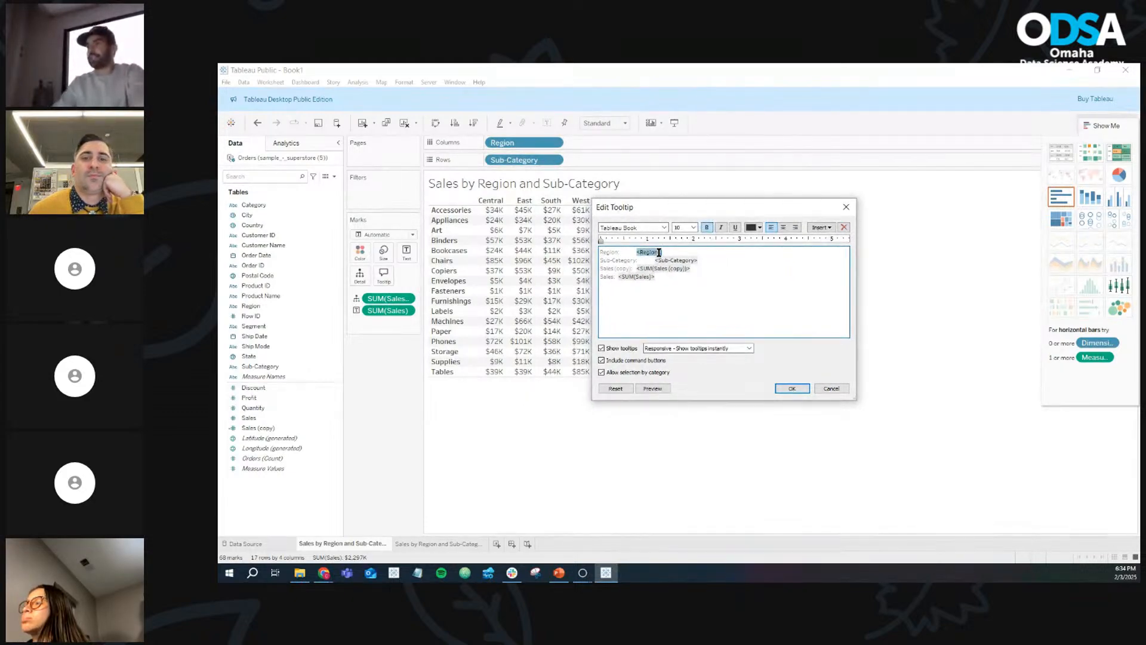
{"action": "triple_click", "coordinate": [608, 250]}
{"action": "left_click", "coordinate": [607, 251]}
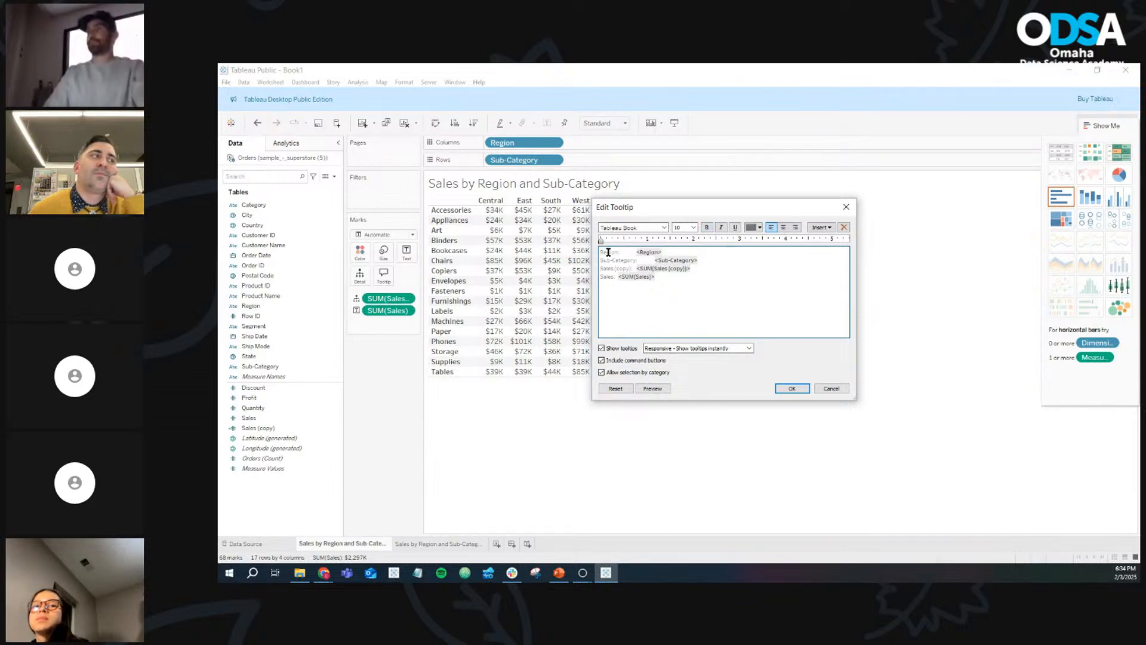
{"action": "type", "text": "asdfasdf"}
{"action": "left_click", "coordinate": [798, 390]}
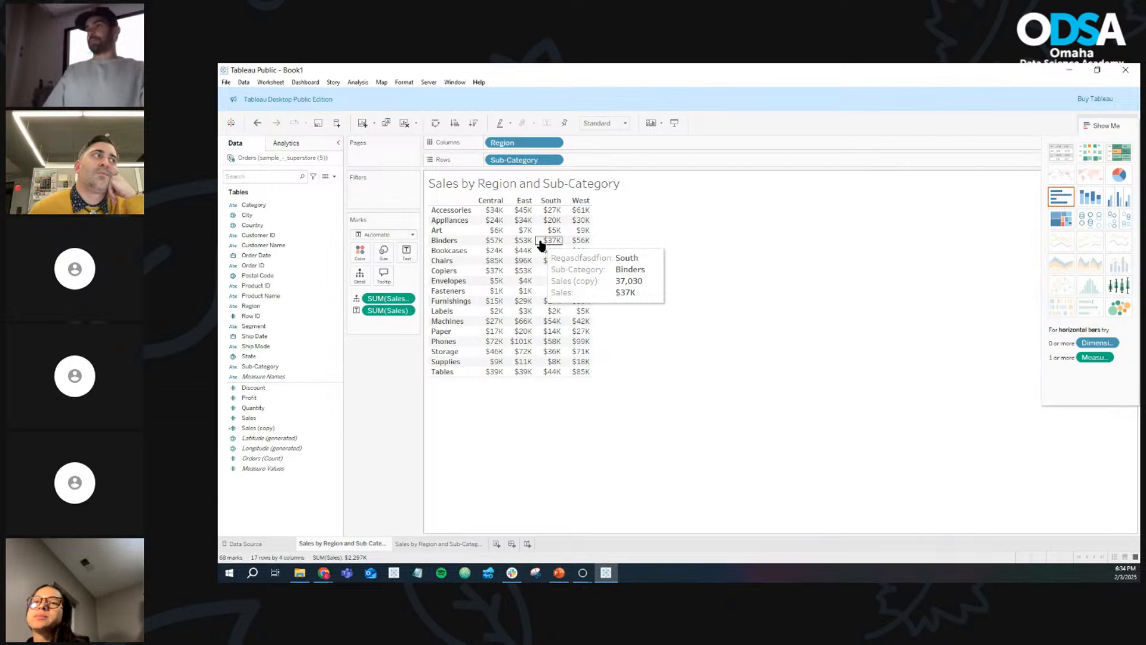
Step: Reopen the tooltip for editing and restore its first label to "Region"
{"action": "left_click", "coordinate": [383, 276]}
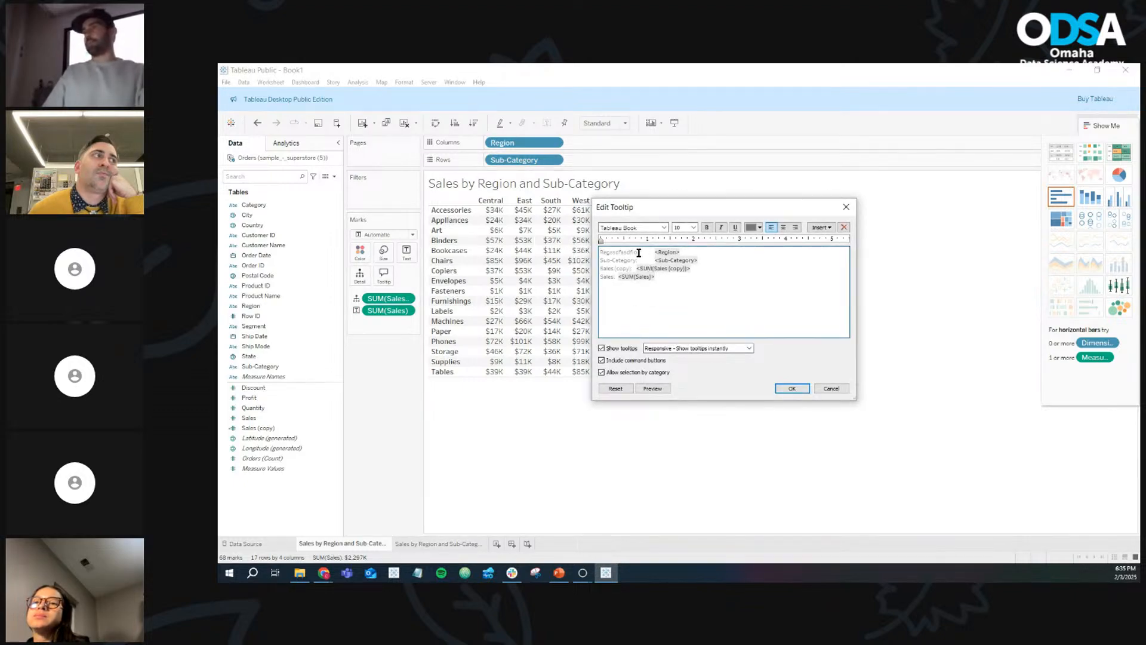
{"action": "left_click_drag", "start_coordinate": [639, 252], "coordinate": [603, 252]}
{"action": "key", "text": "BackSpace"}
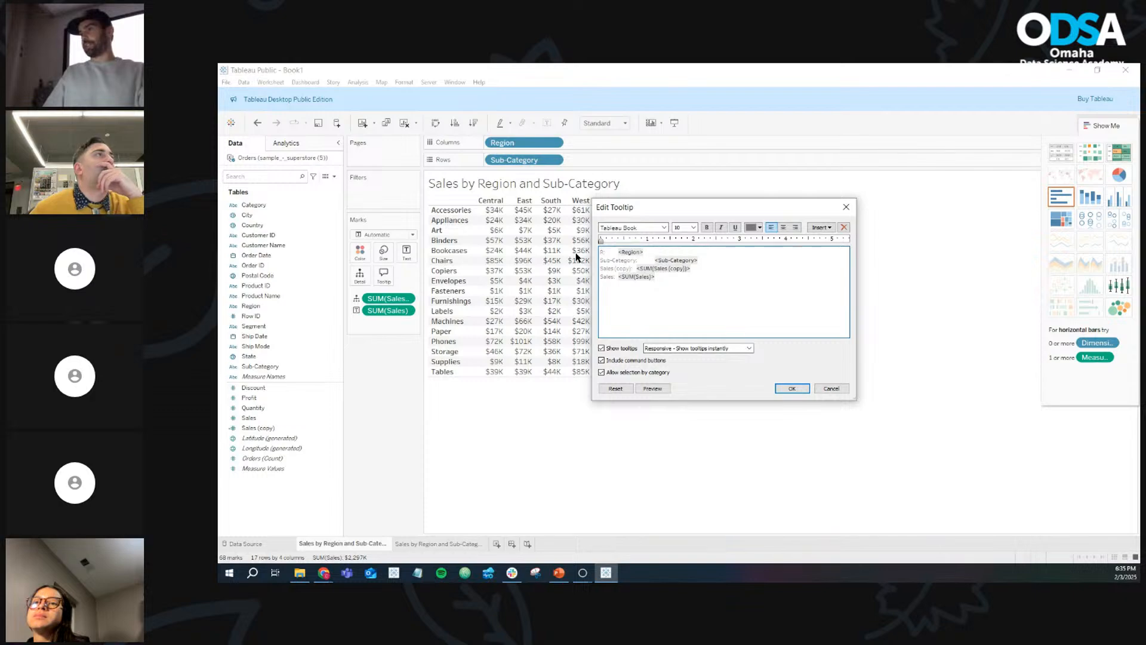
{"action": "type", "text": "egion"}
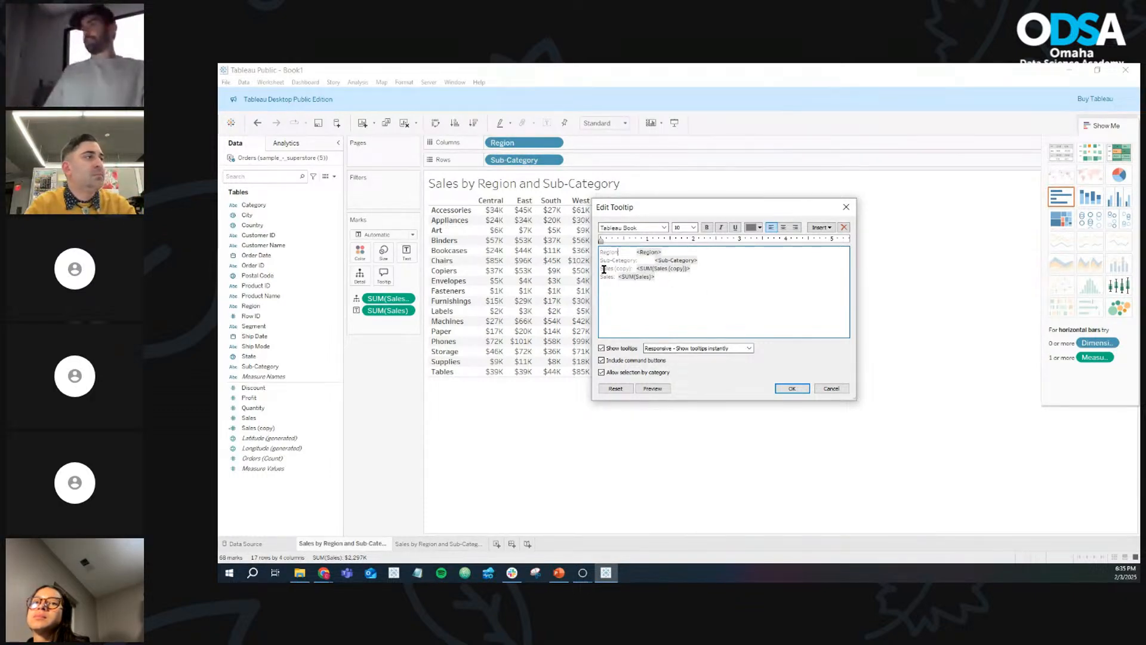
Step: Relabel the Sales (copy) line of the tooltip as "Sales (detail)", delete the plain Sales line and apply the tooltip
{"action": "left_click_drag", "start_coordinate": [622, 268], "coordinate": [631, 268]}
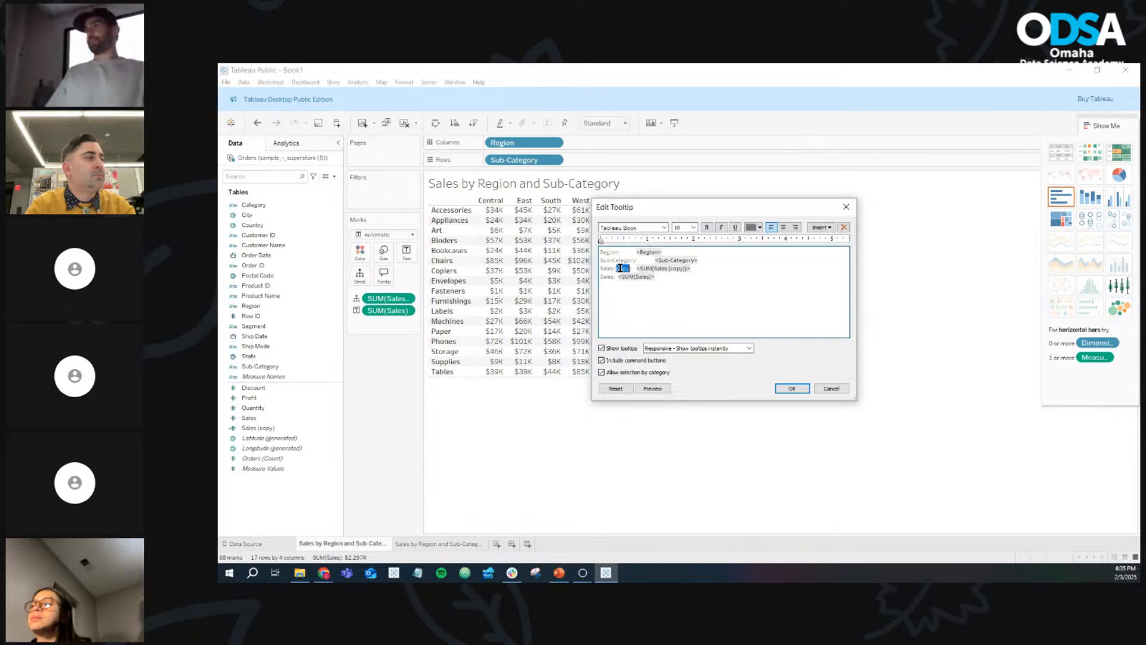
{"action": "key", "text": "BackSpace"}
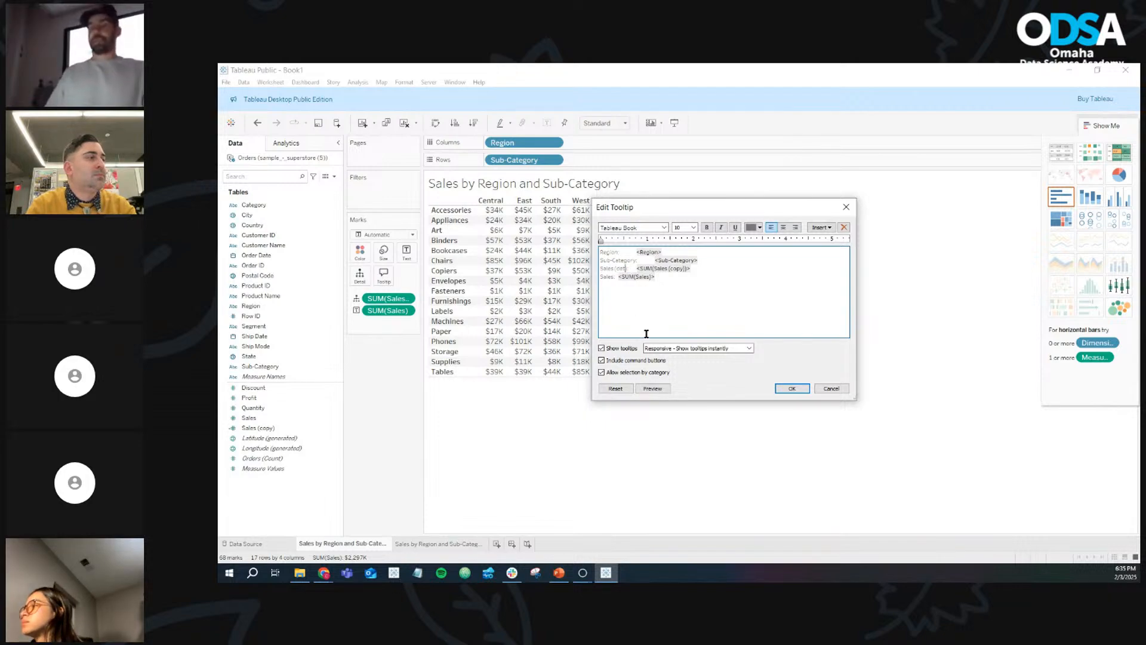
{"action": "left_click_drag", "start_coordinate": [693, 269], "coordinate": [715, 270]}
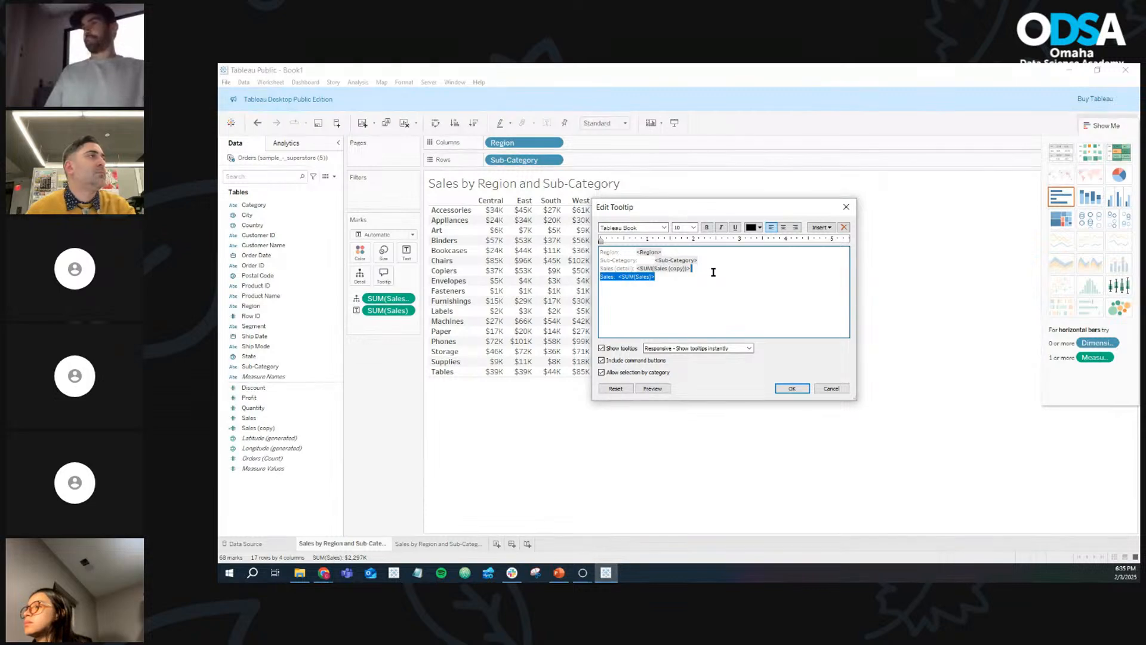
{"action": "key", "text": "Delete"}
{"action": "left_click", "coordinate": [789, 388]}
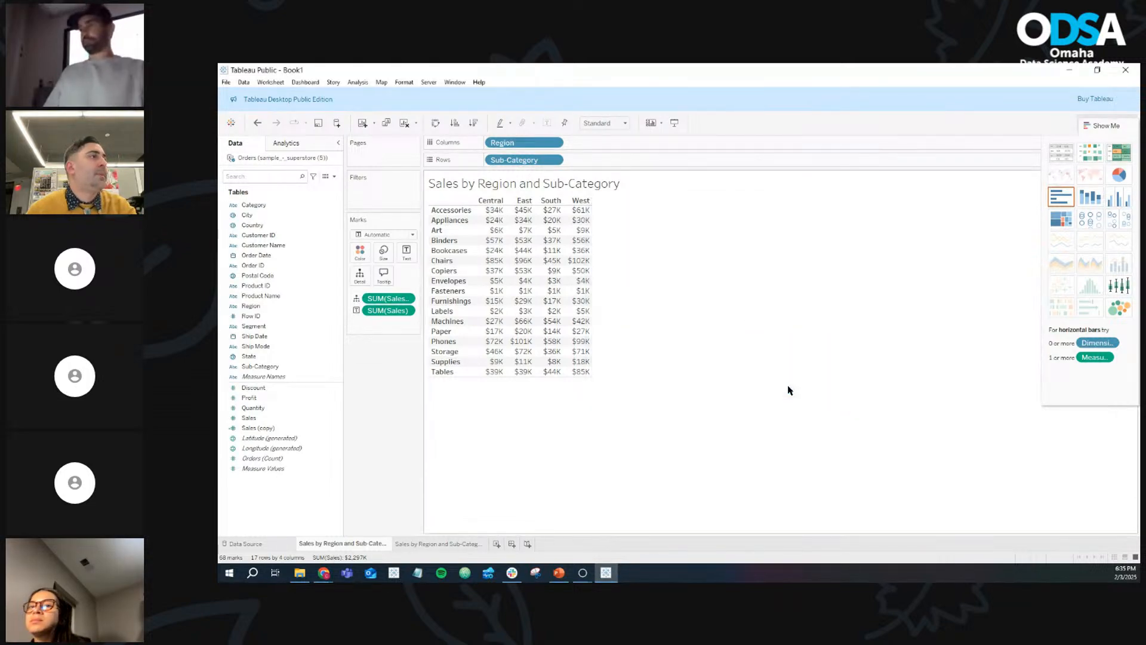
{"action": "mouse_move", "coordinate": [556, 256]}
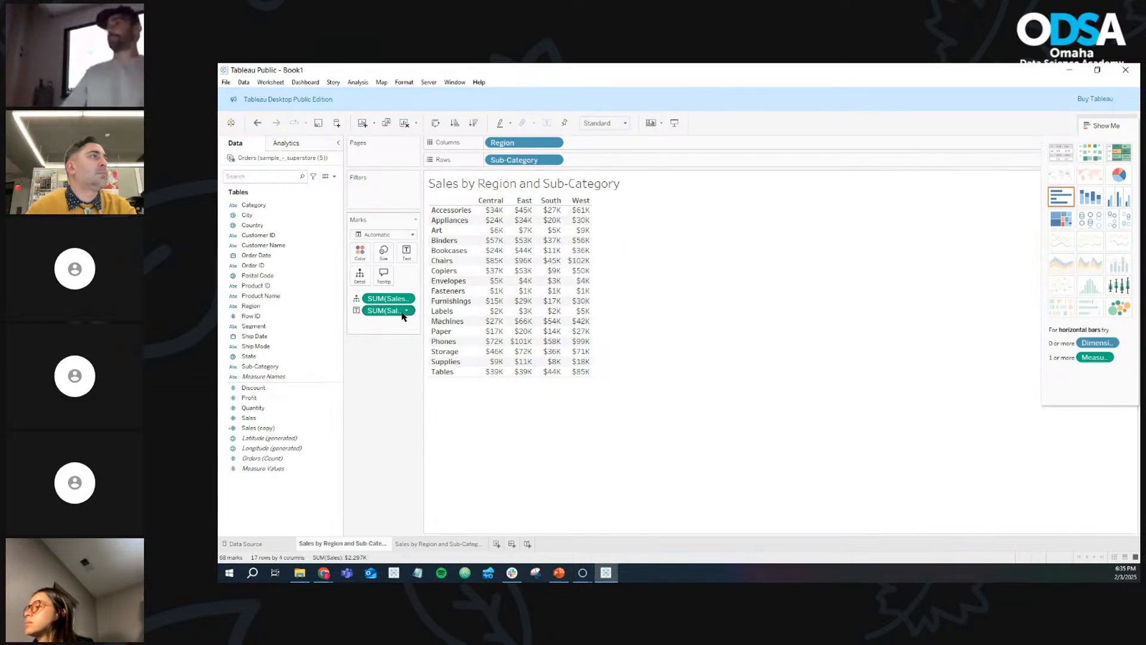
Step: Widen the Marks card so its field names fit, and check the edited tooltip on cells of the table
{"action": "left_click_drag", "start_coordinate": [421, 297], "coordinate": [489, 290]}
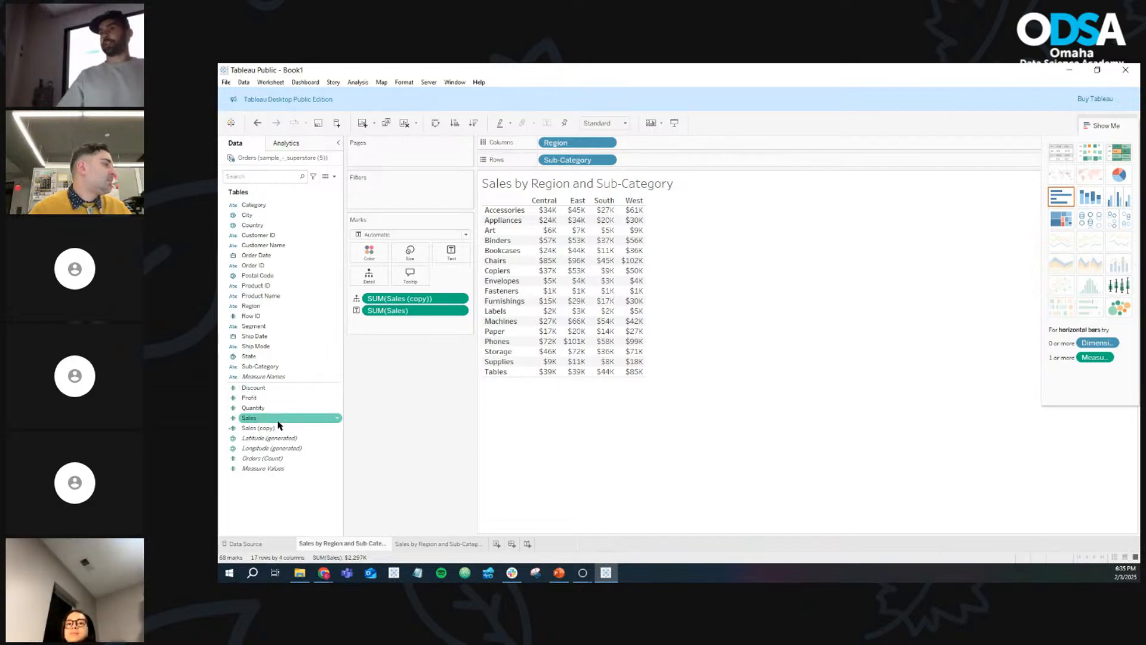
{"action": "mouse_move", "coordinate": [590, 247]}
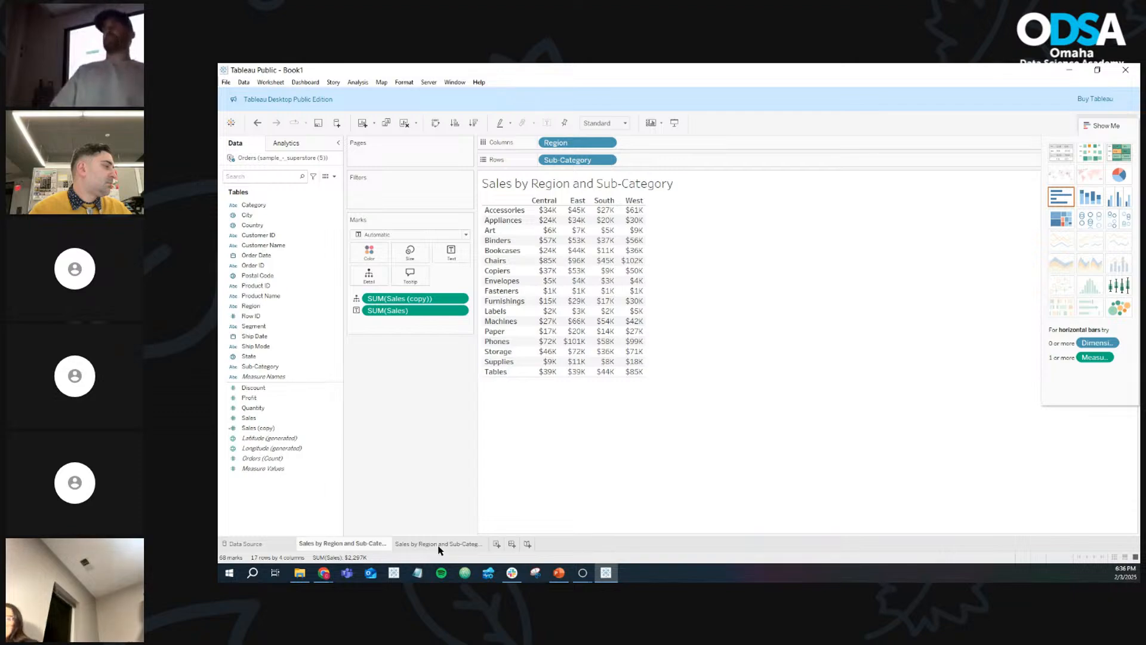
{"action": "mouse_move", "coordinate": [439, 550]}
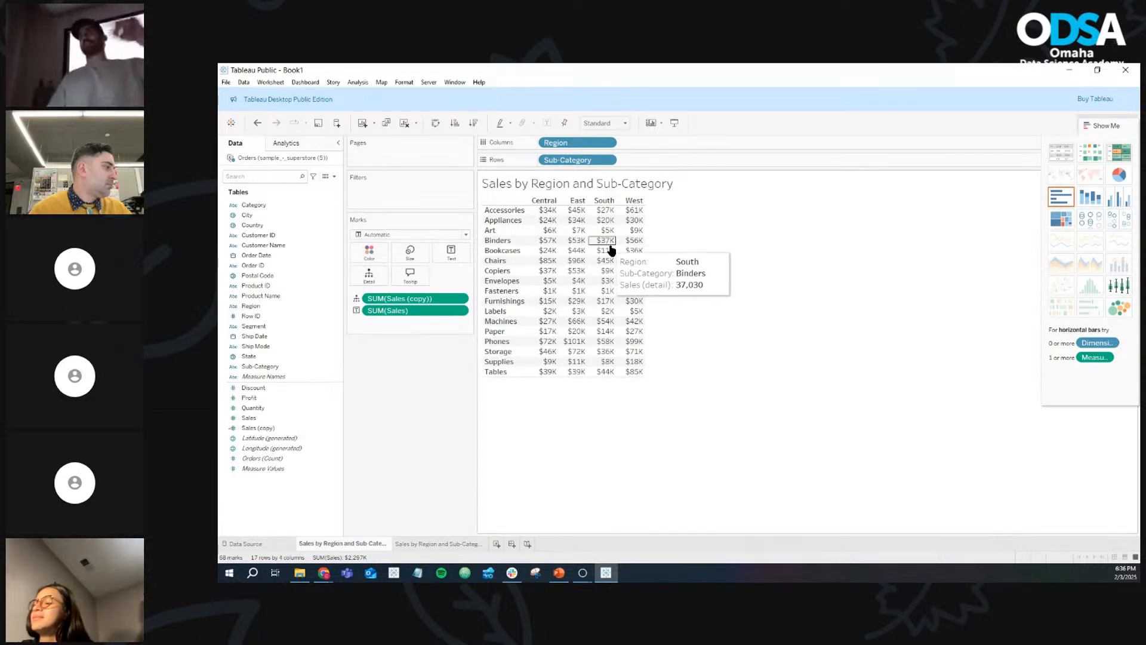
{"action": "mouse_move", "coordinate": [551, 218]}
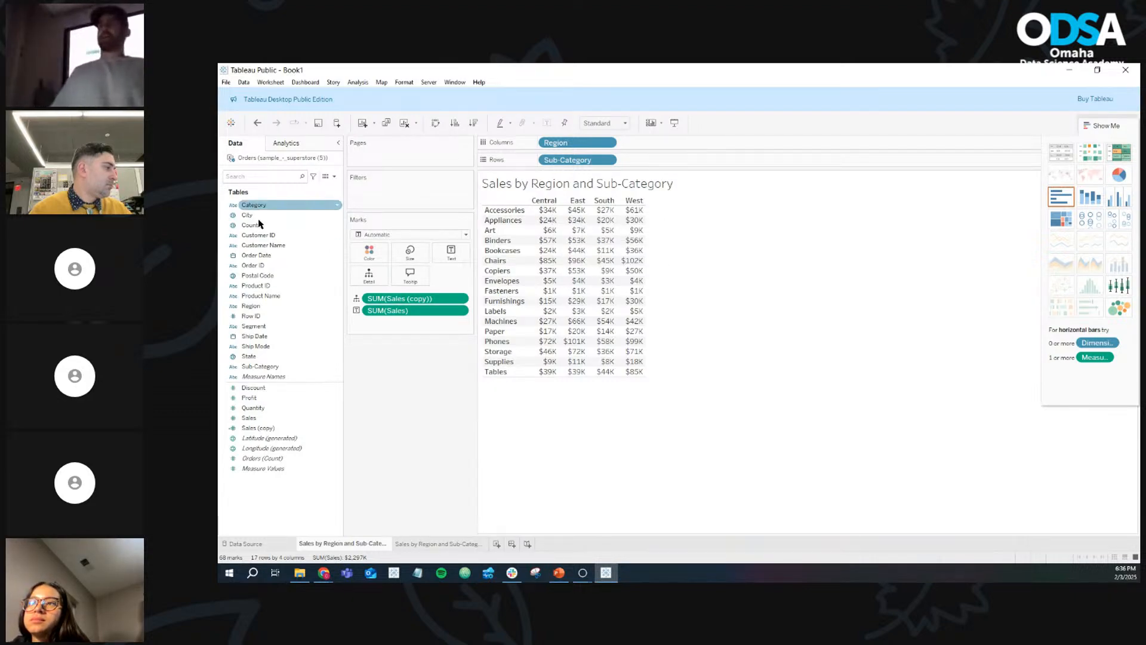
{"action": "left_click", "coordinate": [334, 176]}
{"action": "left_click", "coordinate": [304, 186]}
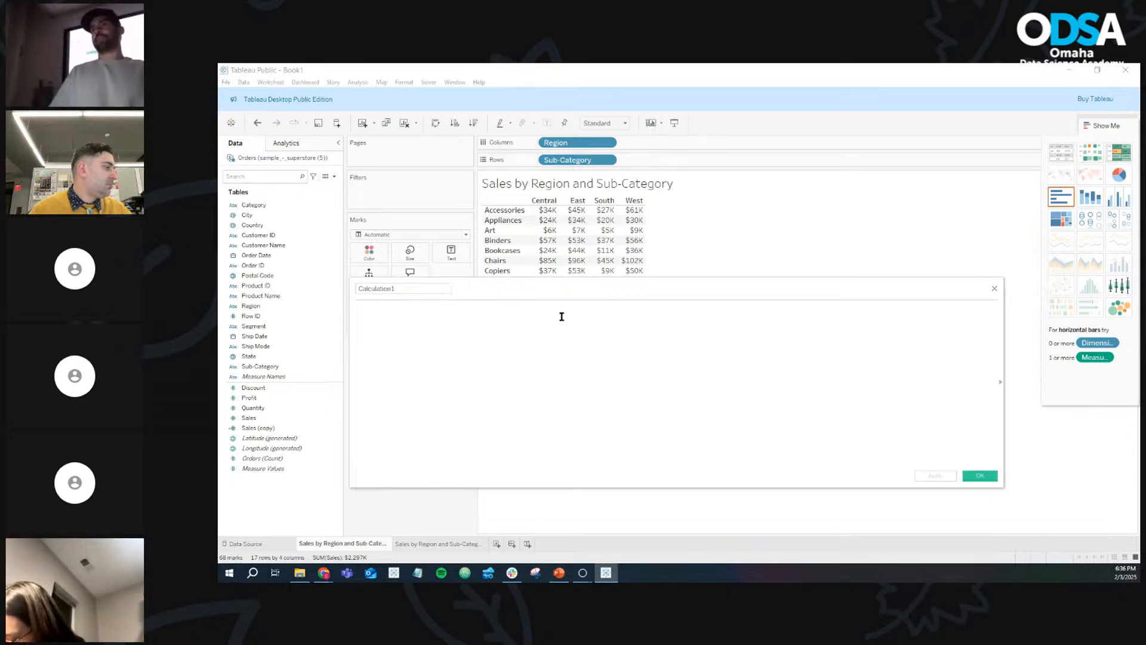
{"action": "type", "text": "if else"}
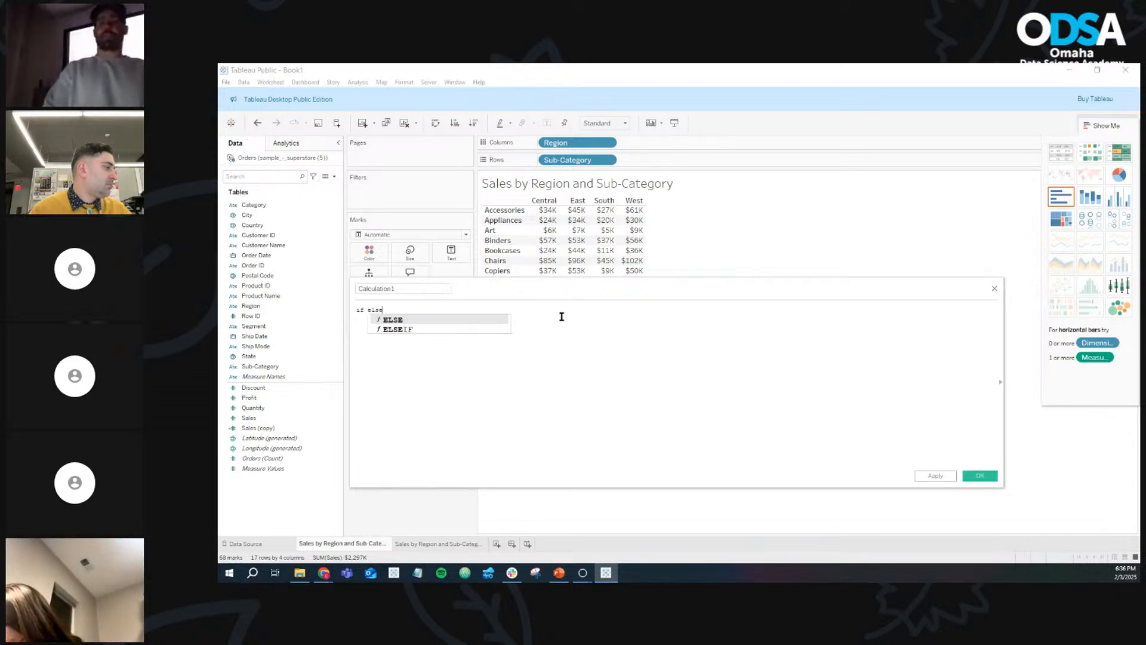
{"action": "left_click", "coordinate": [994, 289]}
Step: Hide the chart suggestions and duplicate the original Sales by Region and Sub-Category worksheet
{"action": "left_click", "coordinate": [1102, 125]}
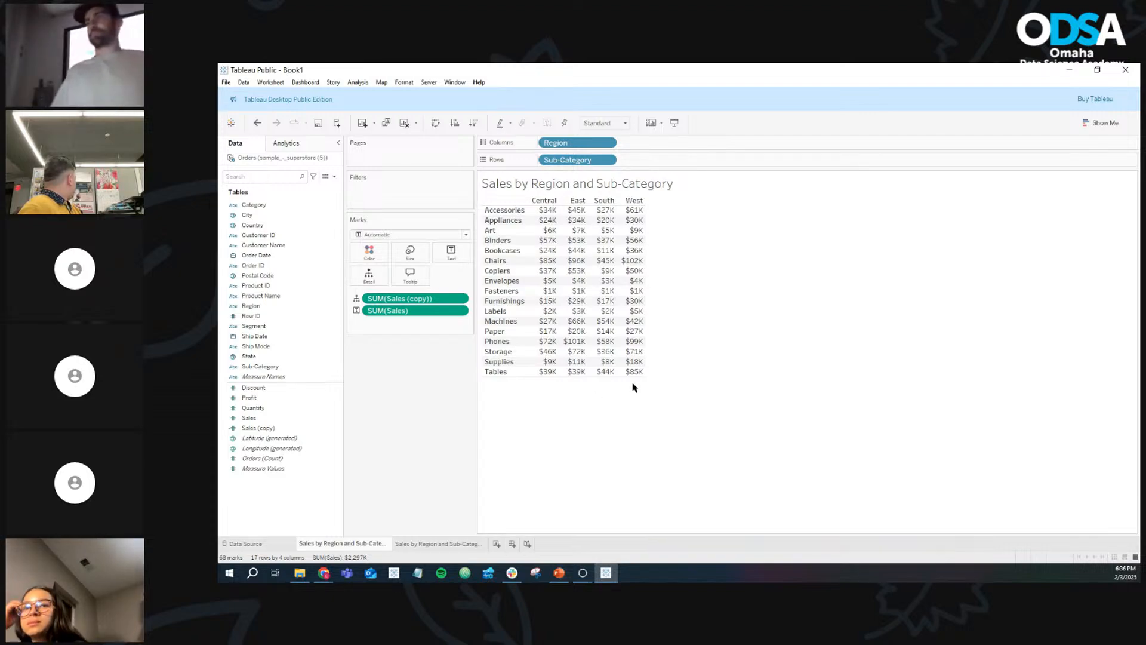
{"action": "left_click", "coordinate": [428, 543]}
{"action": "left_click", "coordinate": [358, 547]}
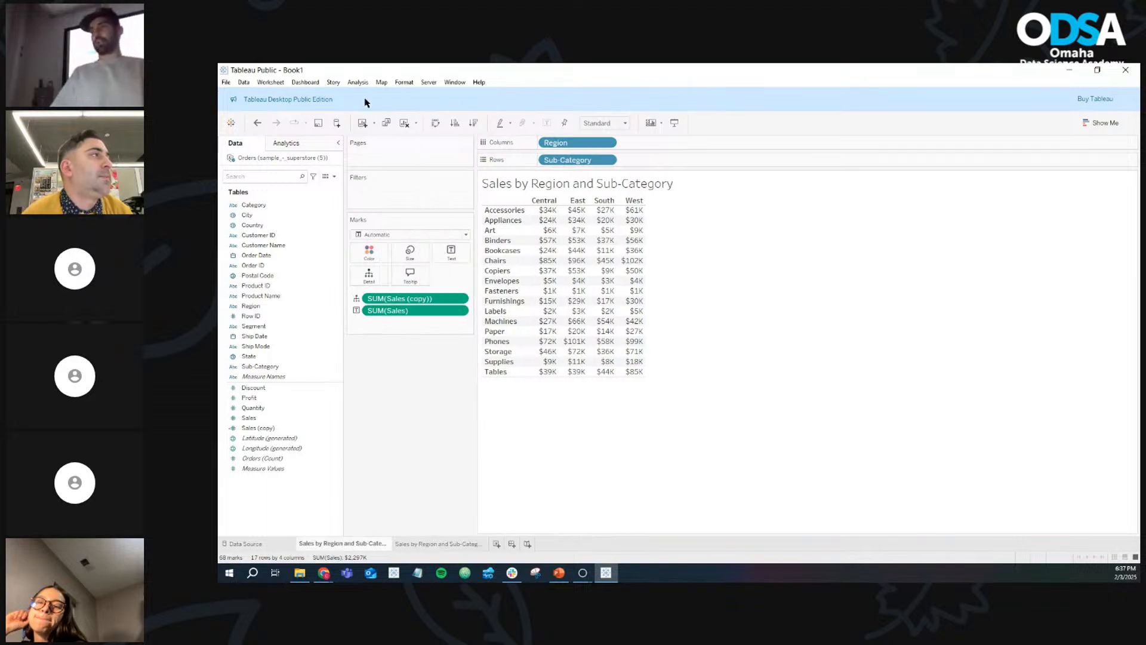
{"action": "left_click", "coordinate": [387, 122]}
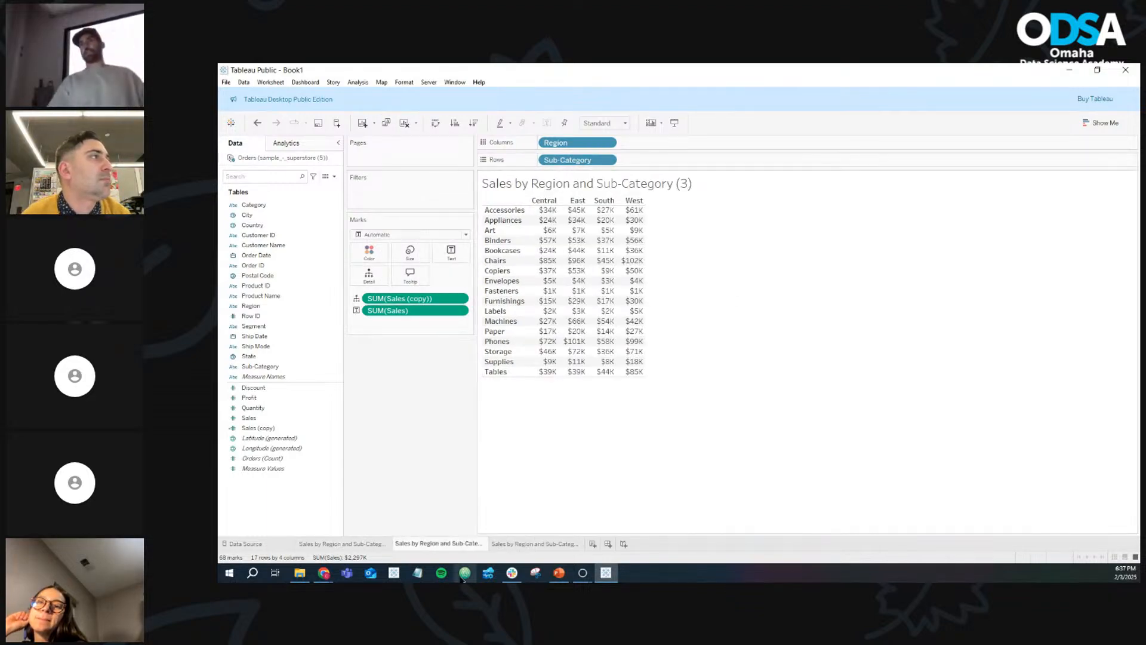
{"action": "mouse_move", "coordinate": [571, 323]}
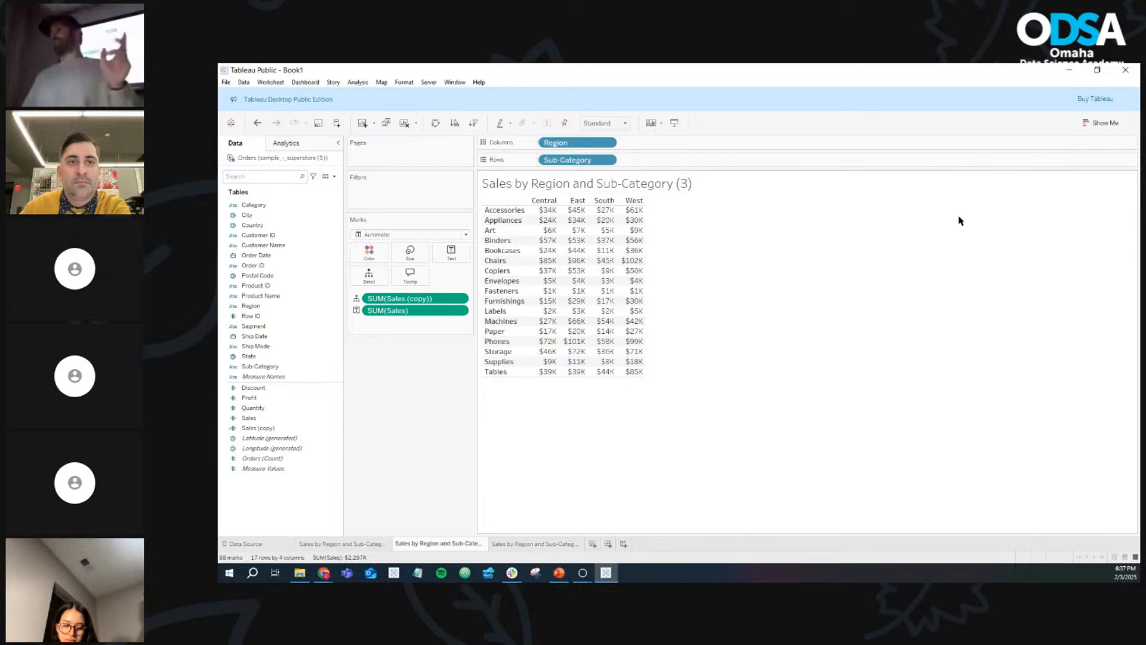
Step: Convert the duplicated worksheet to a highlight table, with Region on columns and Sub-Category on rows
{"action": "left_click", "coordinate": [1100, 126]}
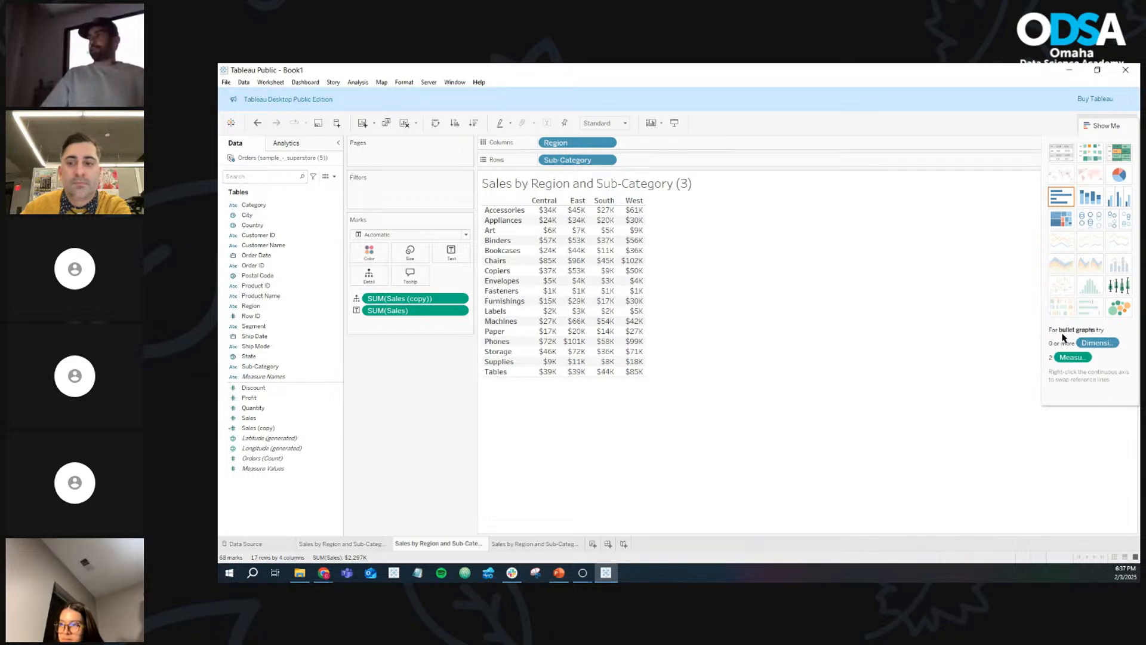
{"action": "left_click", "coordinate": [1121, 157]}
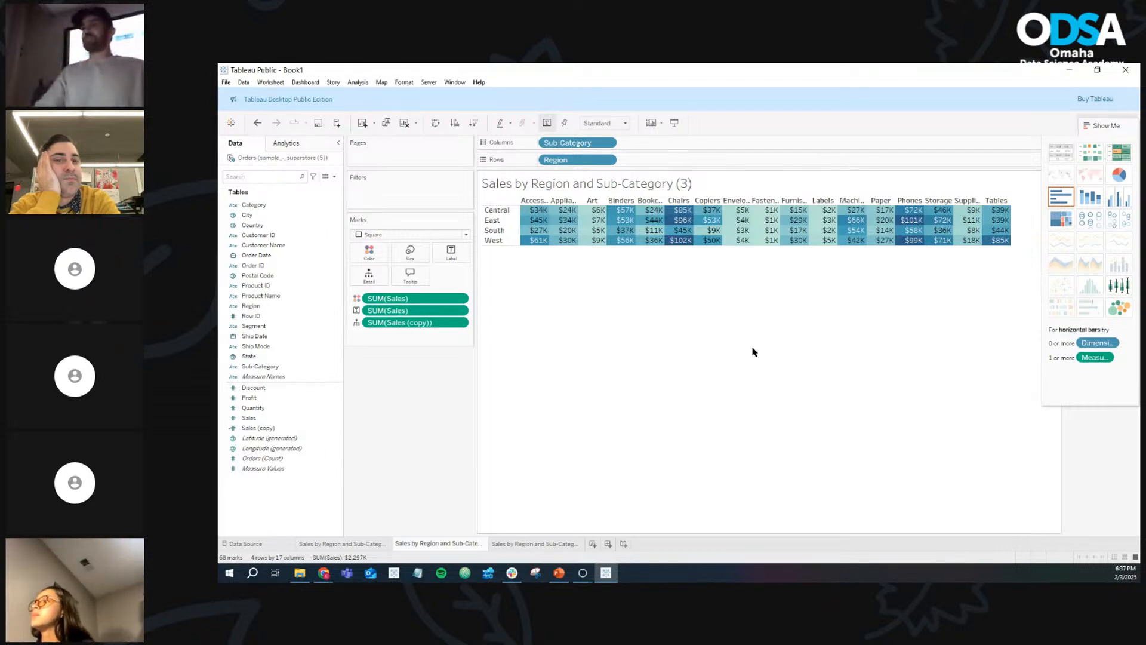
{"action": "left_click", "coordinate": [1105, 124]}
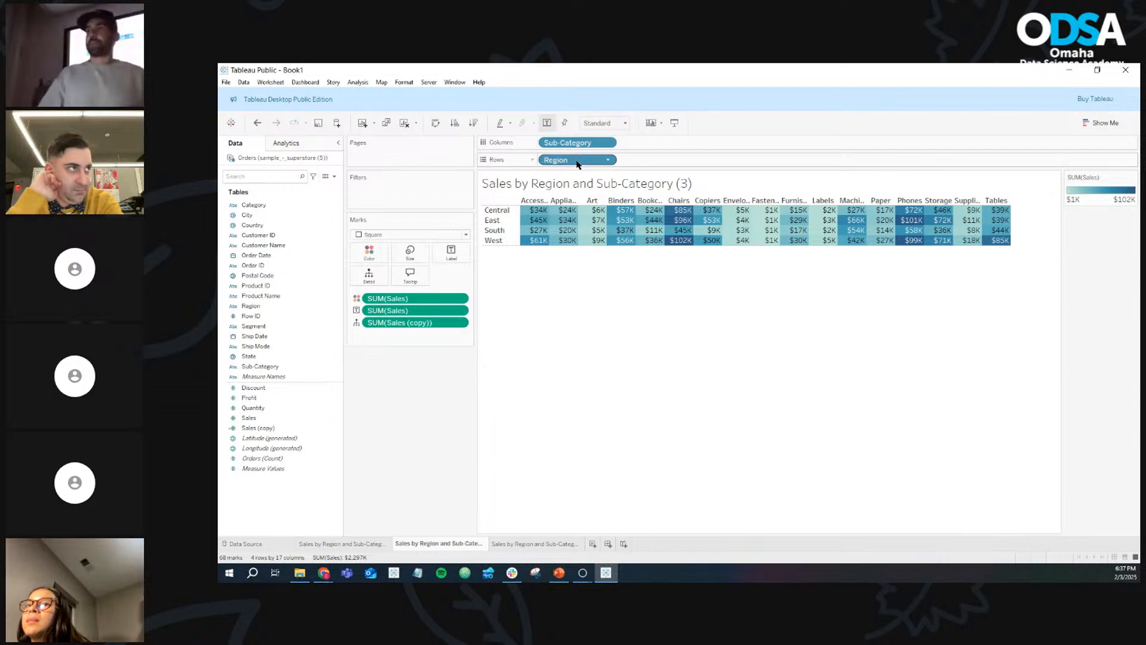
{"action": "mouse_move", "coordinate": [576, 164]}
{"action": "left_mouse_down"}
{"action": "mouse_move", "coordinate": [657, 143]}
{"action": "mouse_move", "coordinate": [596, 161]}
{"action": "left_mouse_up"}
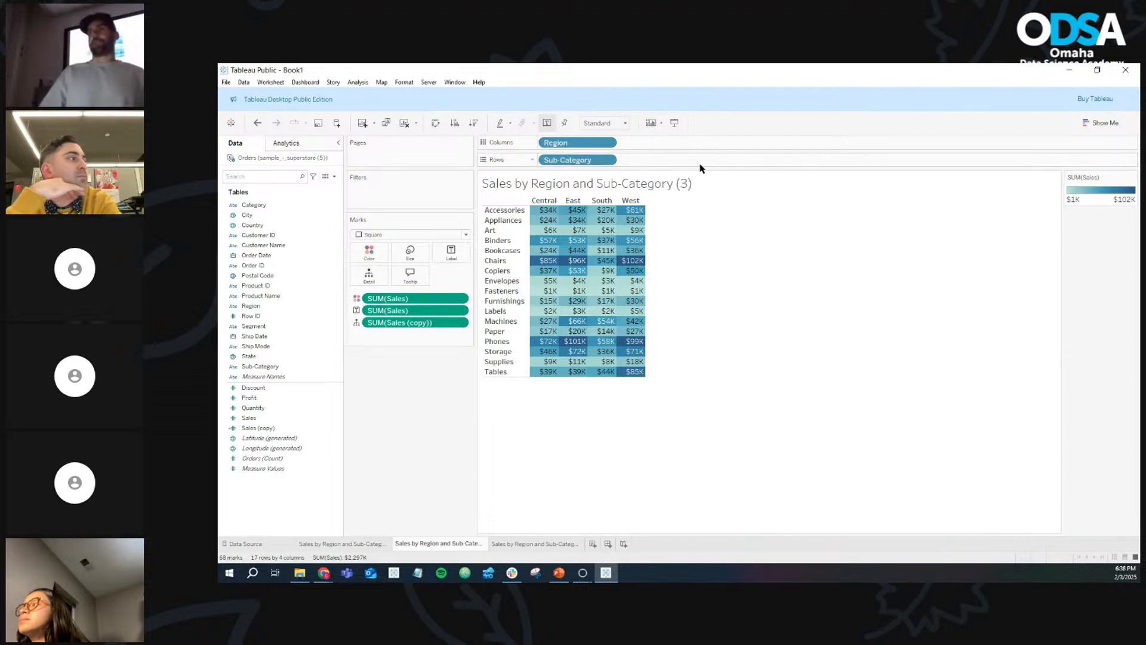
Step: Swap the highlight table's rows and columns back and forth, ending with Region on columns and Sub-Category on rows
{"action": "left_click", "coordinate": [438, 127]}
{"action": "left_click", "coordinate": [437, 126]}
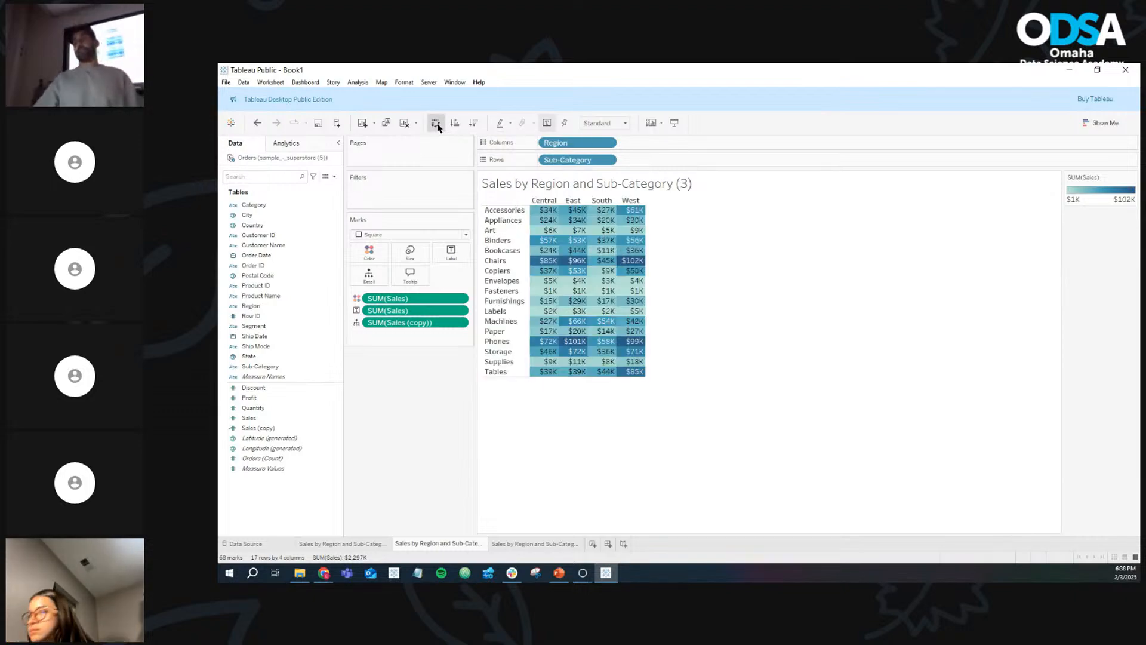
{"action": "left_click", "coordinate": [438, 126]}
{"action": "left_click", "coordinate": [437, 126]}
{"action": "left_click", "coordinate": [437, 126]}
{"action": "left_click", "coordinate": [438, 127]}
{"action": "left_click", "coordinate": [438, 126]}
{"action": "left_click", "coordinate": [437, 127]}
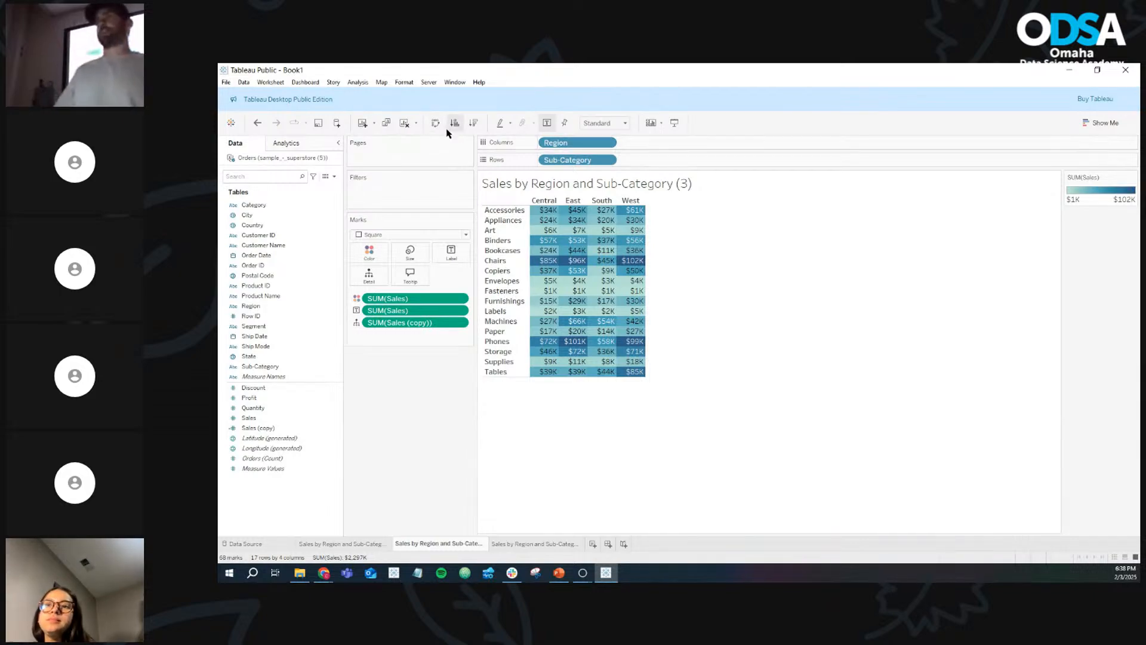
{"action": "left_click", "coordinate": [439, 126]}
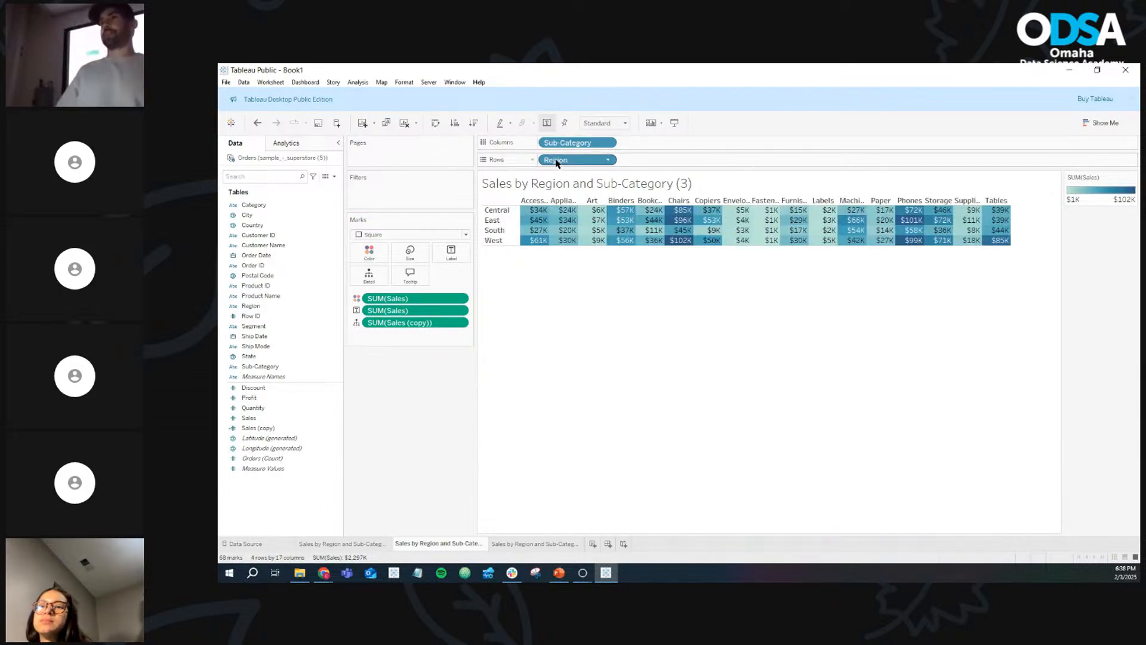
{"action": "left_click", "coordinate": [437, 126]}
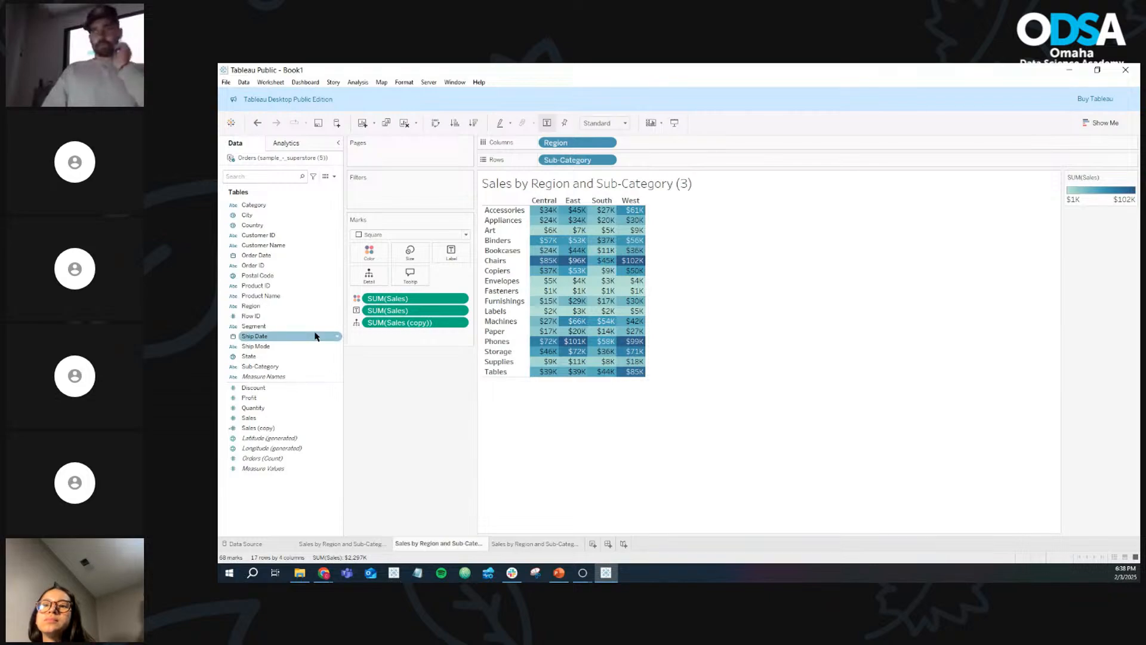
{"action": "mouse_move", "coordinate": [644, 242]}
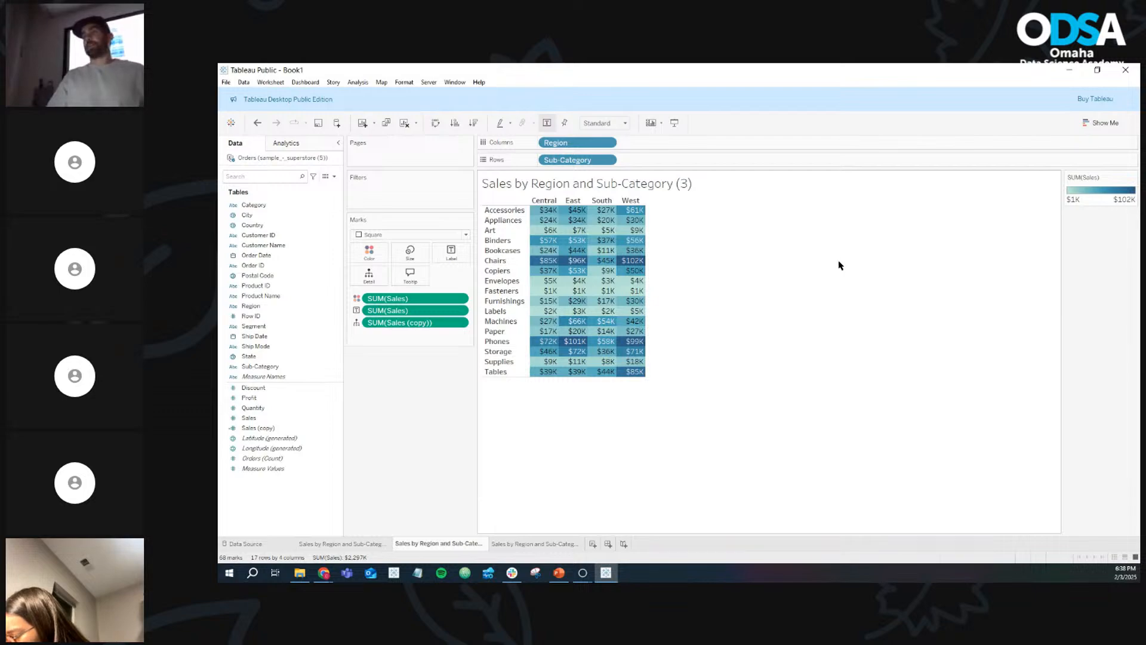
{"action": "mouse_move", "coordinate": [644, 264]}
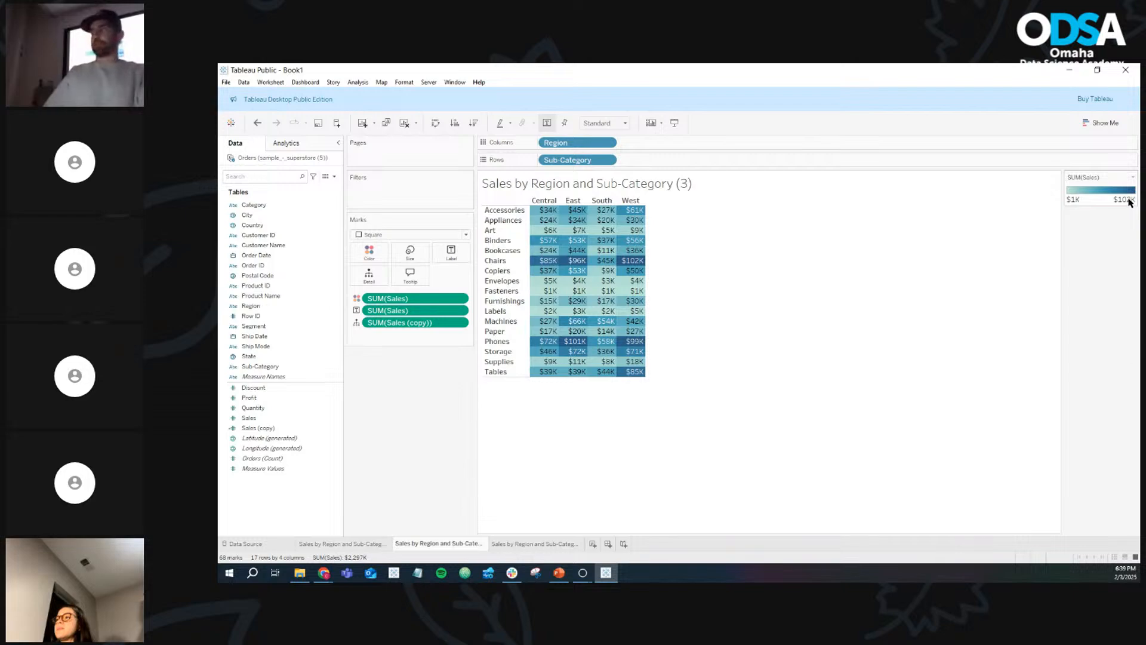
Step: Try Profit as both the color and the label of the highlight table, and undo back to Sales
{"action": "left_click", "coordinate": [254, 397]}
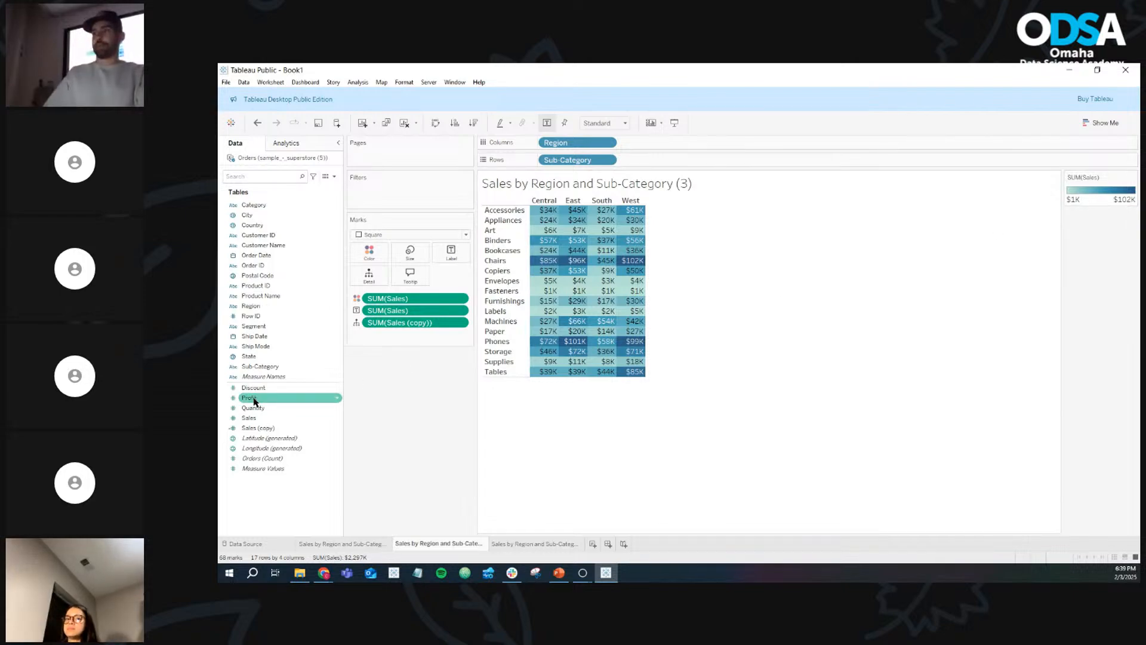
{"action": "left_click_drag", "start_coordinate": [254, 401], "coordinate": [367, 257]}
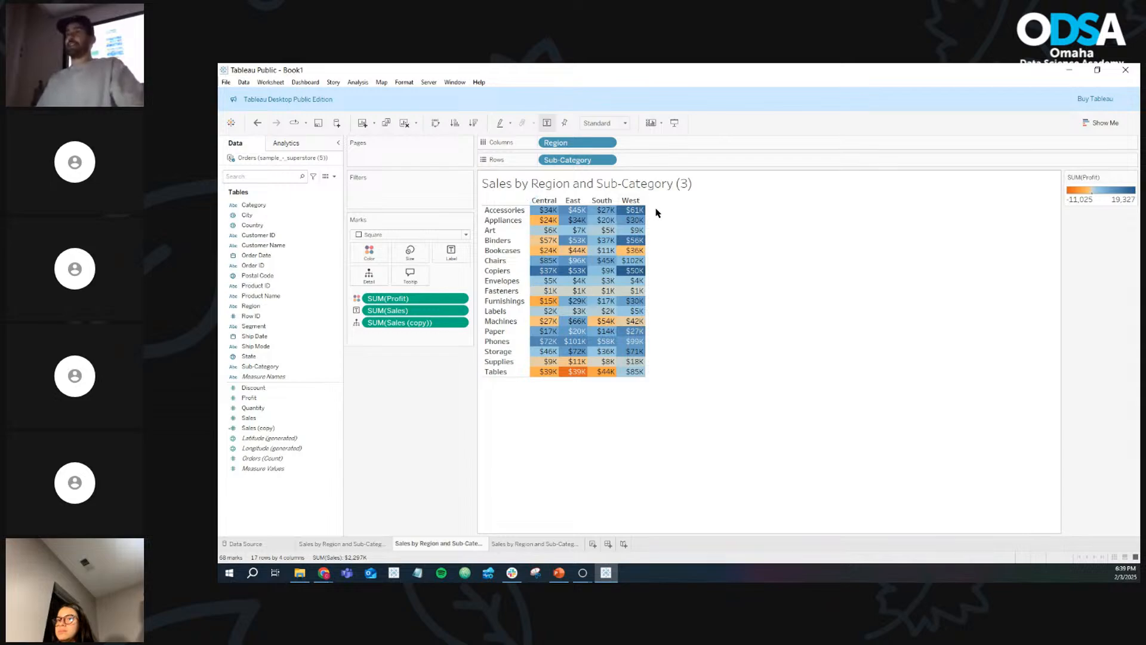
{"action": "mouse_move", "coordinate": [580, 375]}
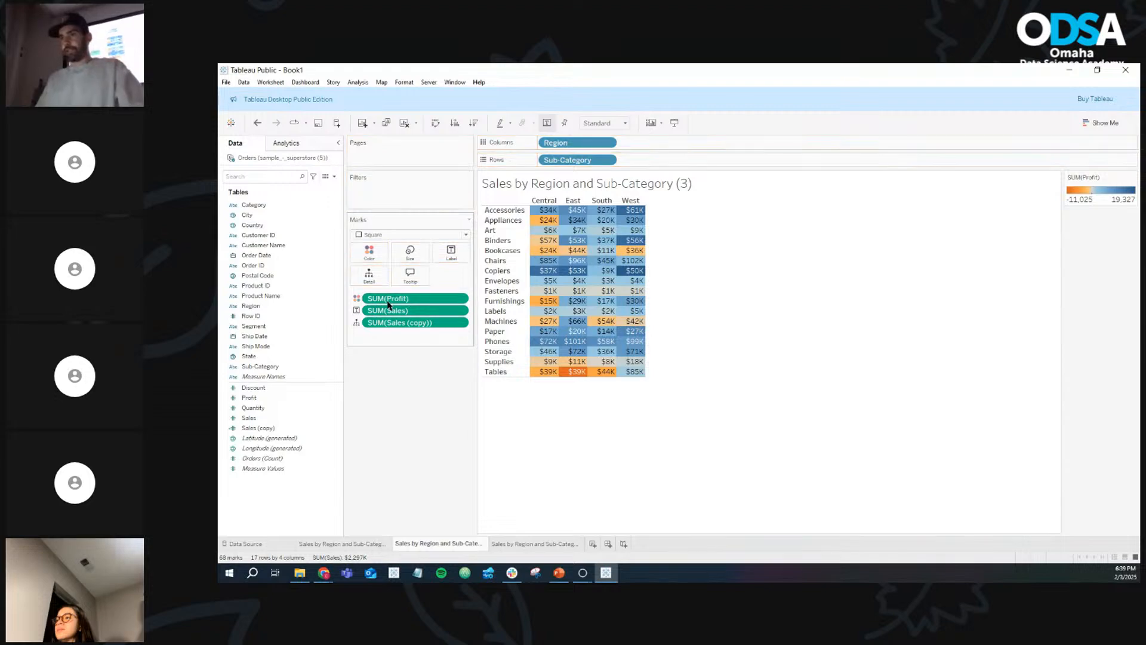
{"action": "left_click_drag", "start_coordinate": [389, 301], "coordinate": [391, 315]}
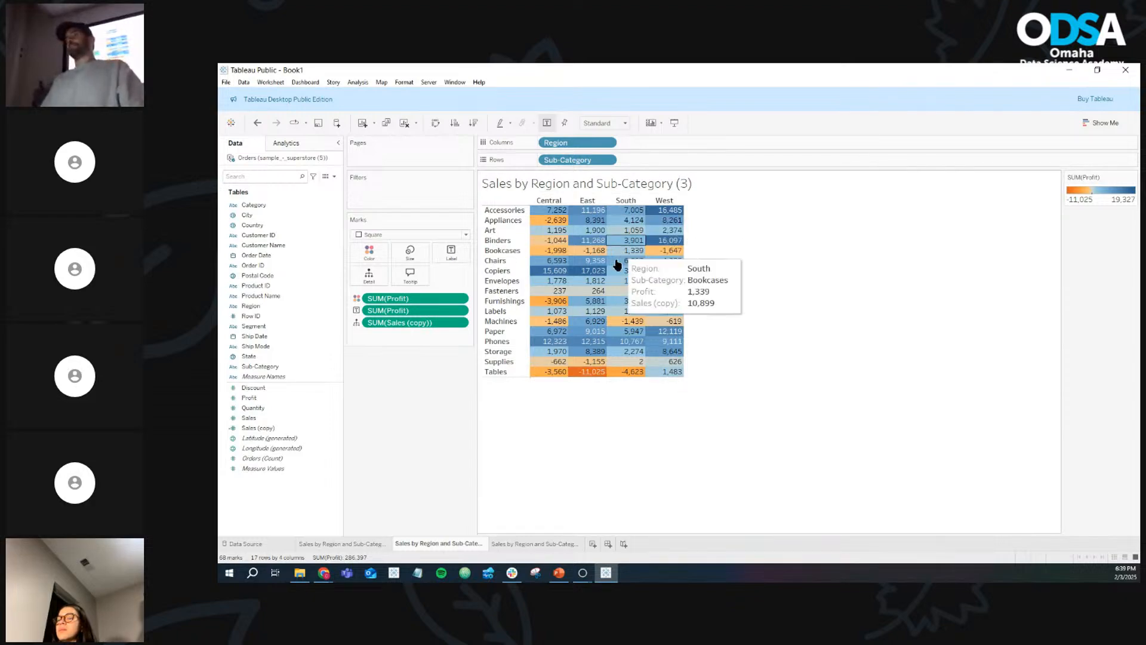
{"action": "left_click", "coordinate": [258, 123]}
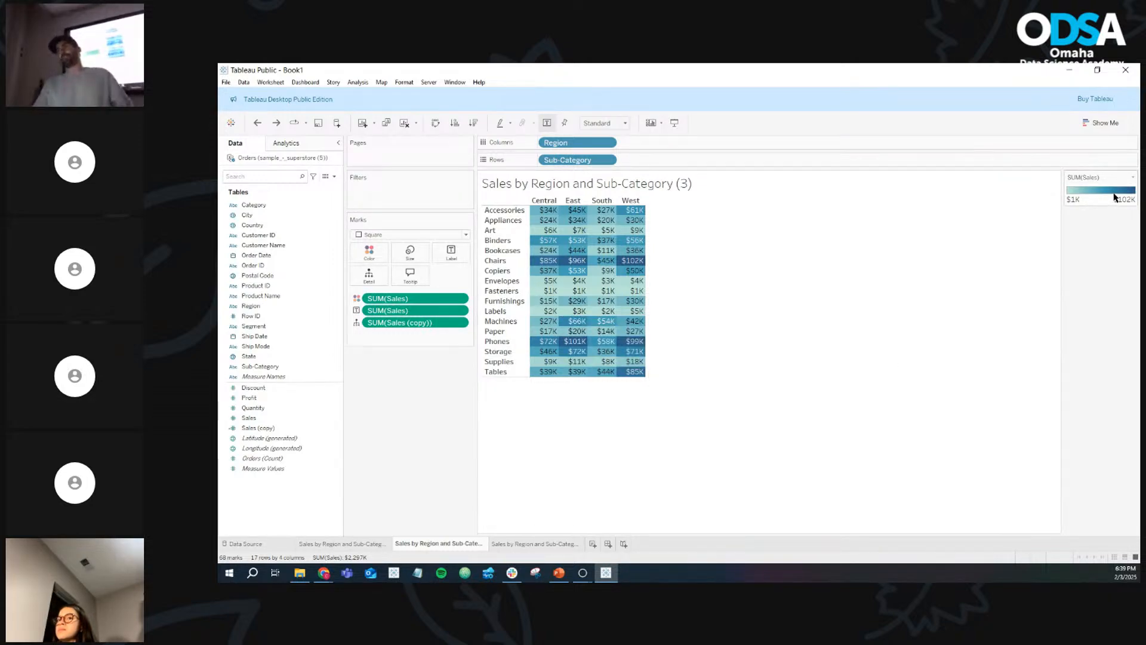
Step: Try the reversed Temperature Diverging palette for the Sales colors of the highlight table
{"action": "left_click", "coordinate": [361, 256]}
{"action": "left_click", "coordinate": [383, 289]}
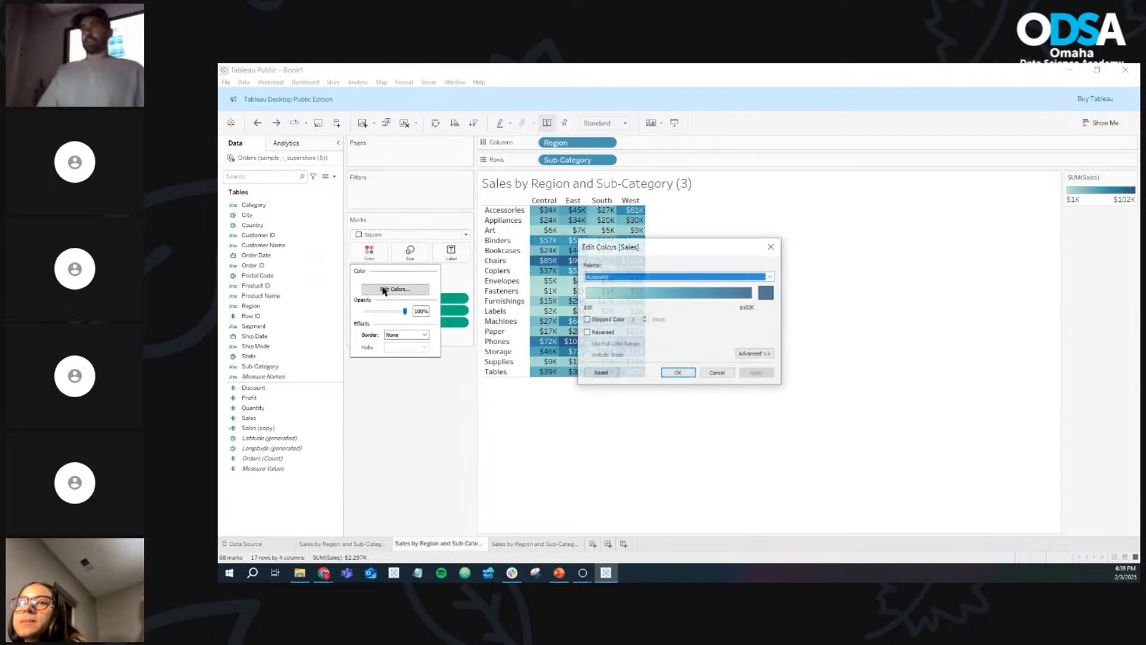
{"action": "left_click", "coordinate": [643, 277]}
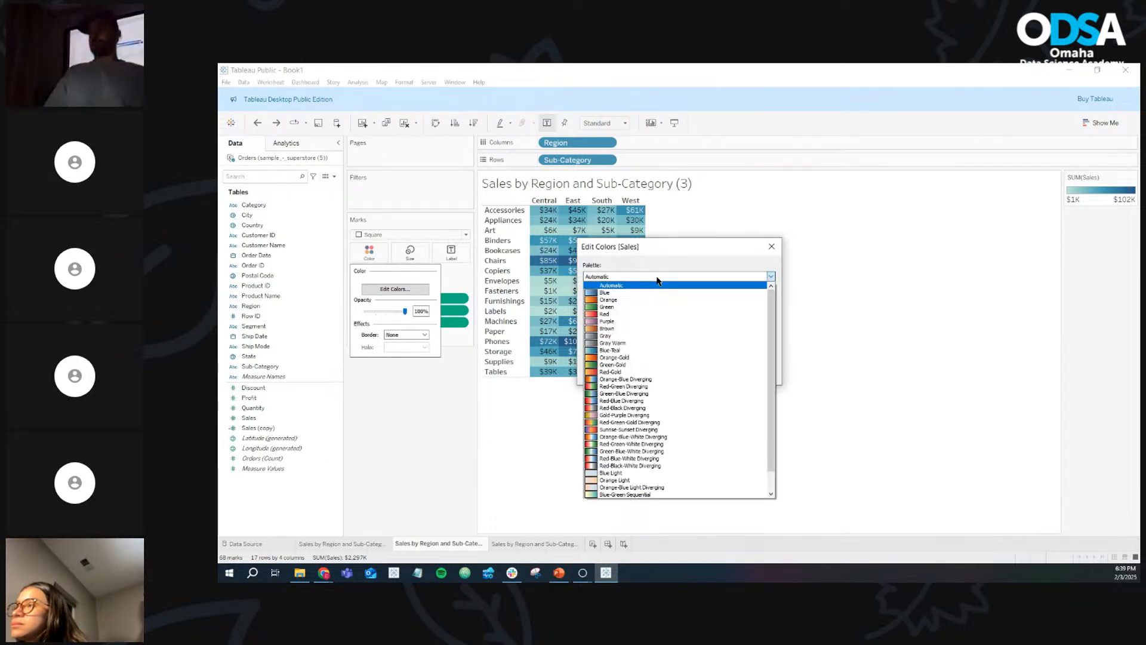
{"action": "scroll", "coordinate": [662, 330], "scroll_direction": "down", "scroll_amount": 1}
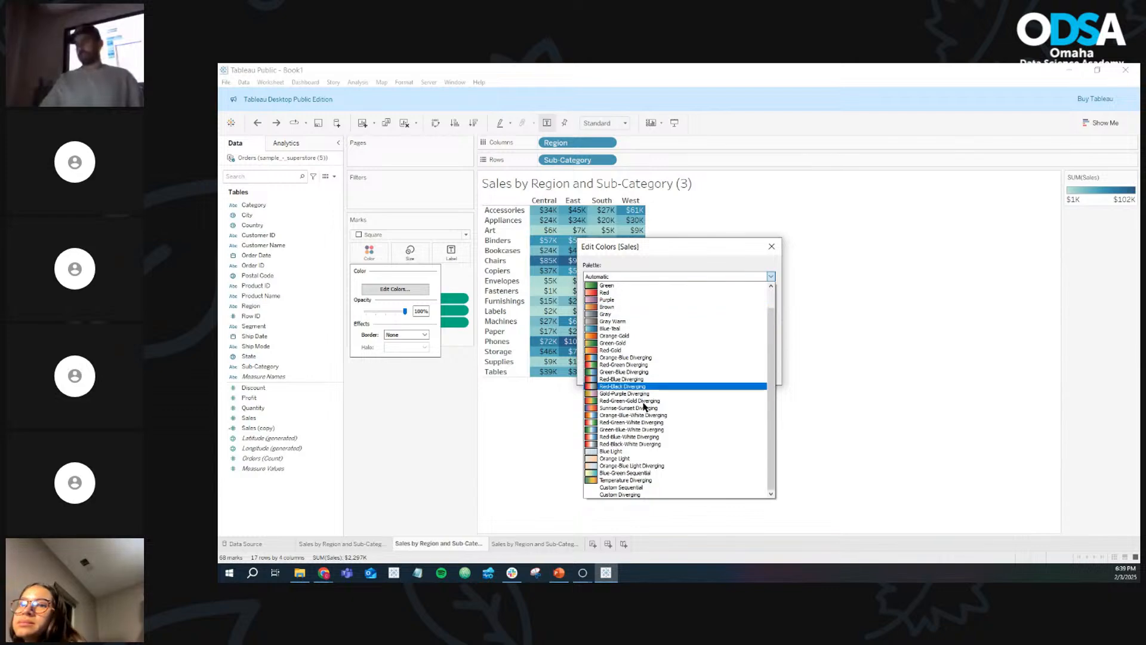
{"action": "left_click", "coordinate": [634, 481]}
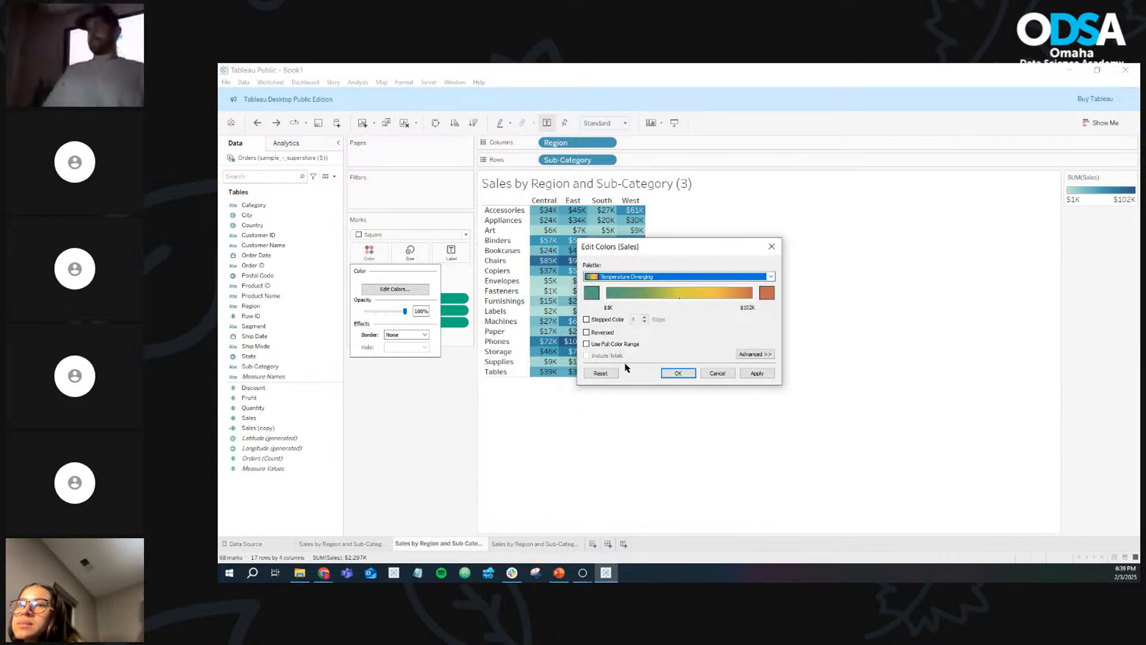
{"action": "left_click", "coordinate": [586, 332]}
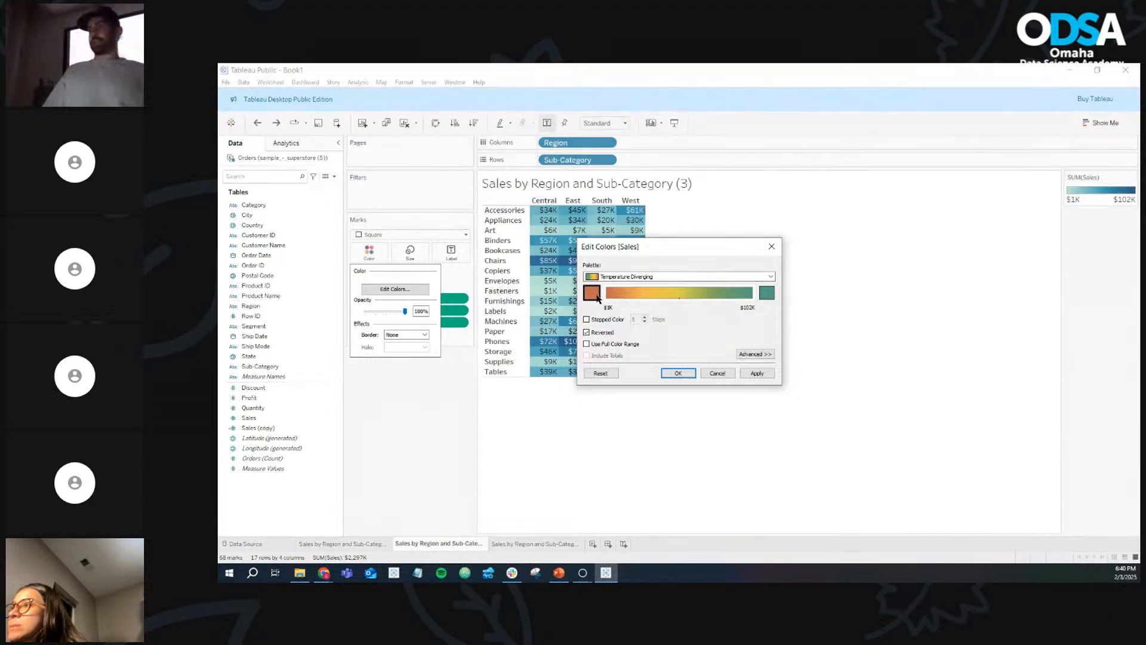
{"action": "left_click", "coordinate": [757, 373]}
{"action": "left_click_drag", "start_coordinate": [674, 249], "coordinate": [878, 217]}
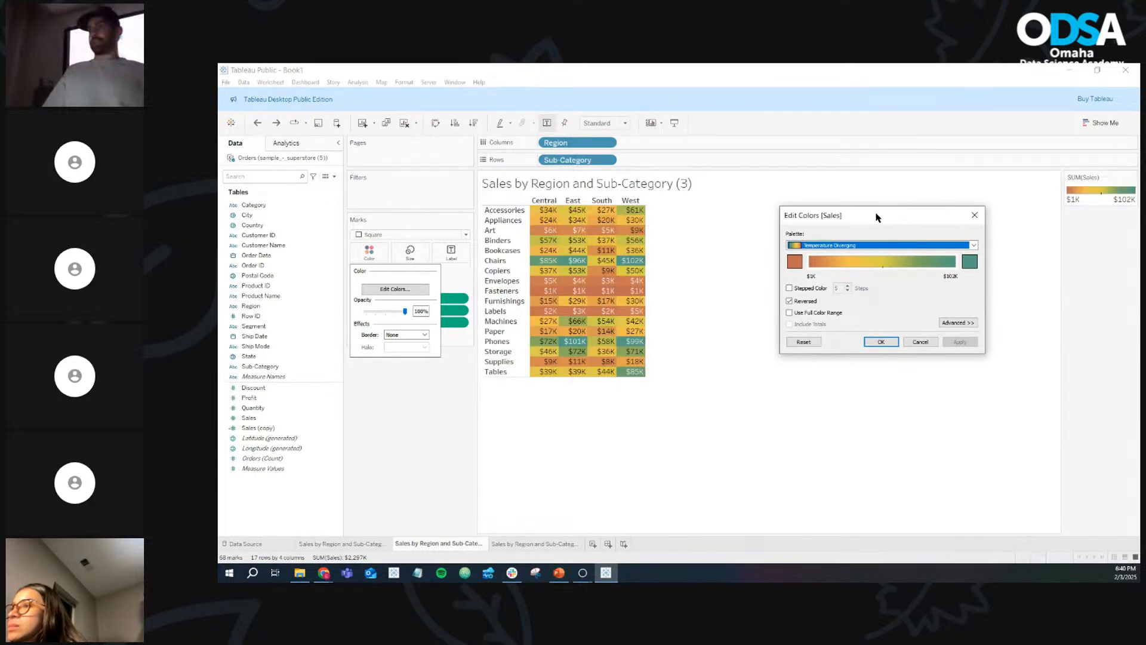
Step: Change the Sales color palette of the highlight table to Purple, without reversing it
{"action": "left_click", "coordinate": [895, 246]}
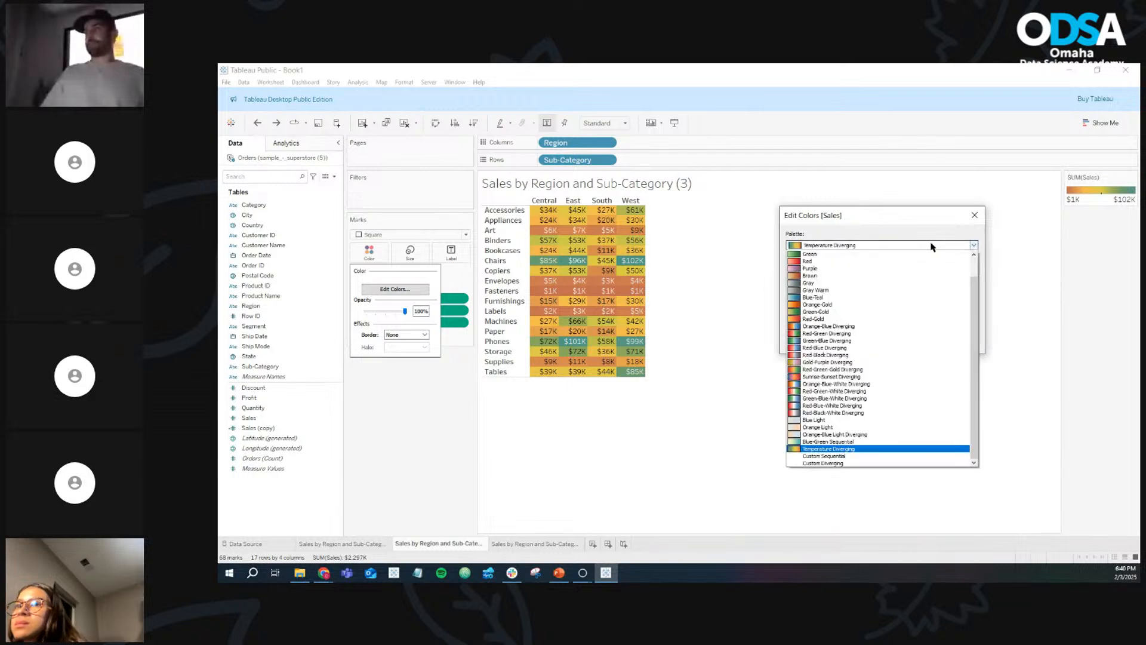
{"action": "left_click", "coordinate": [879, 274]}
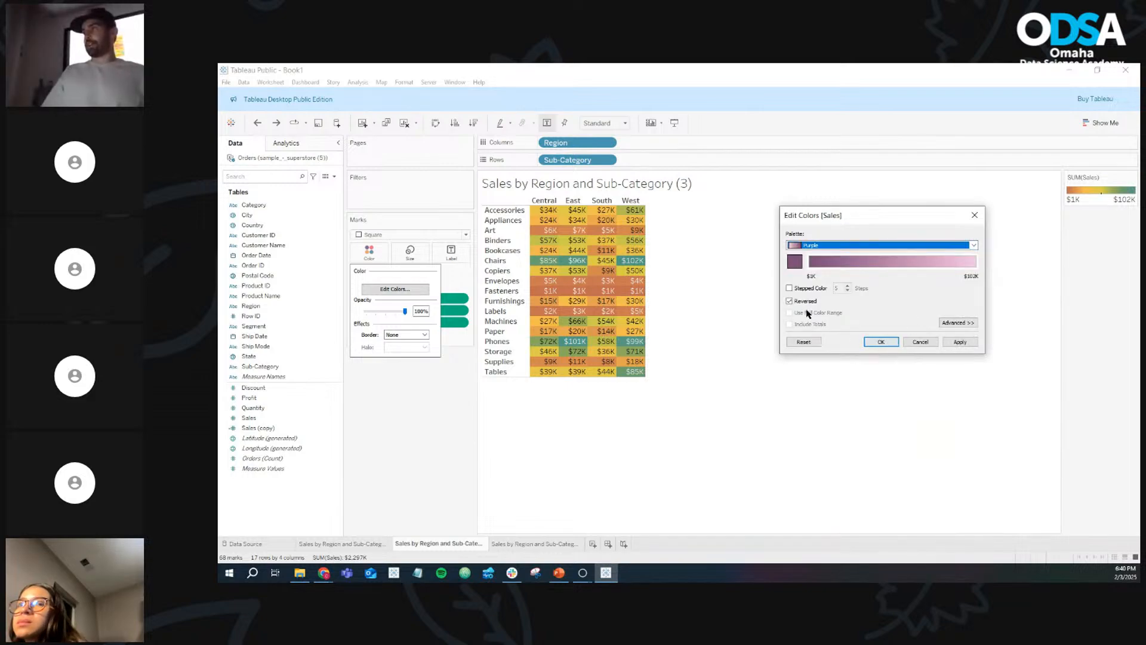
{"action": "left_click", "coordinate": [790, 301]}
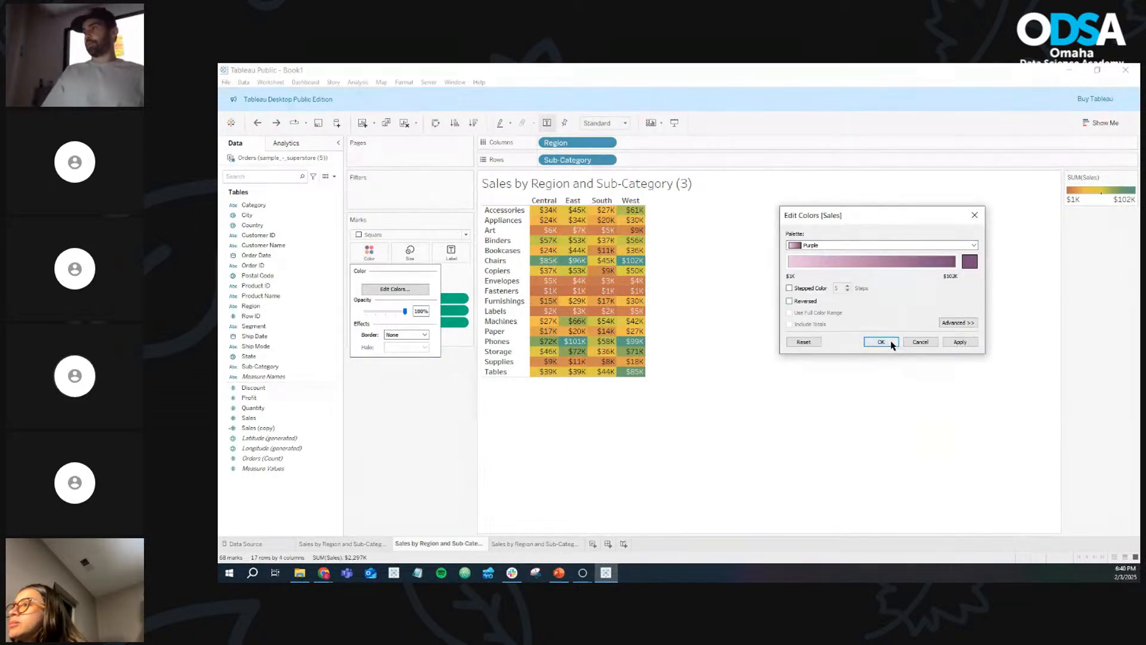
{"action": "left_click", "coordinate": [889, 342]}
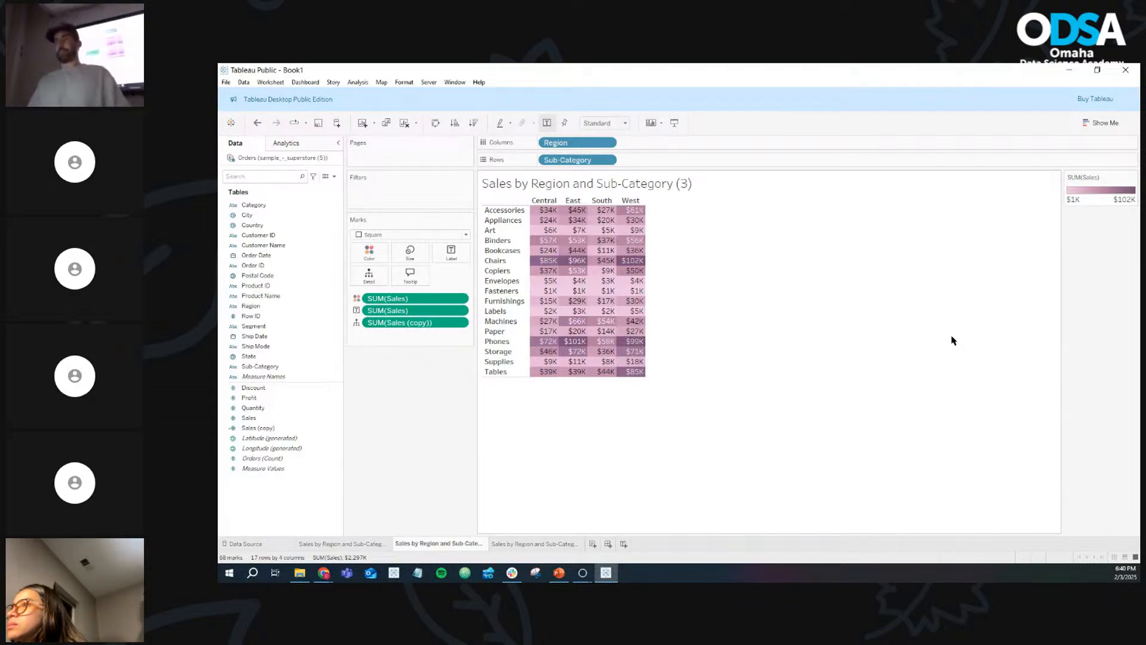
Step: Rename the highlight table worksheet as "Highlight Table - Sales by Region and Sub-Category"
{"action": "right_click", "coordinate": [438, 545]}
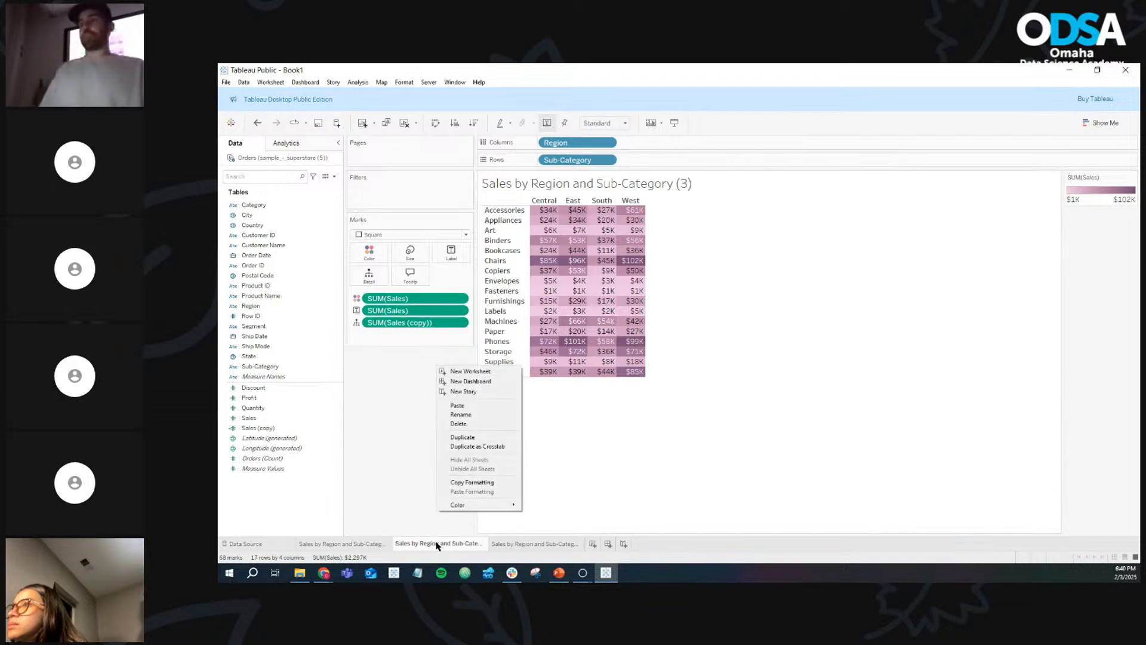
{"action": "left_click", "coordinate": [470, 417]}
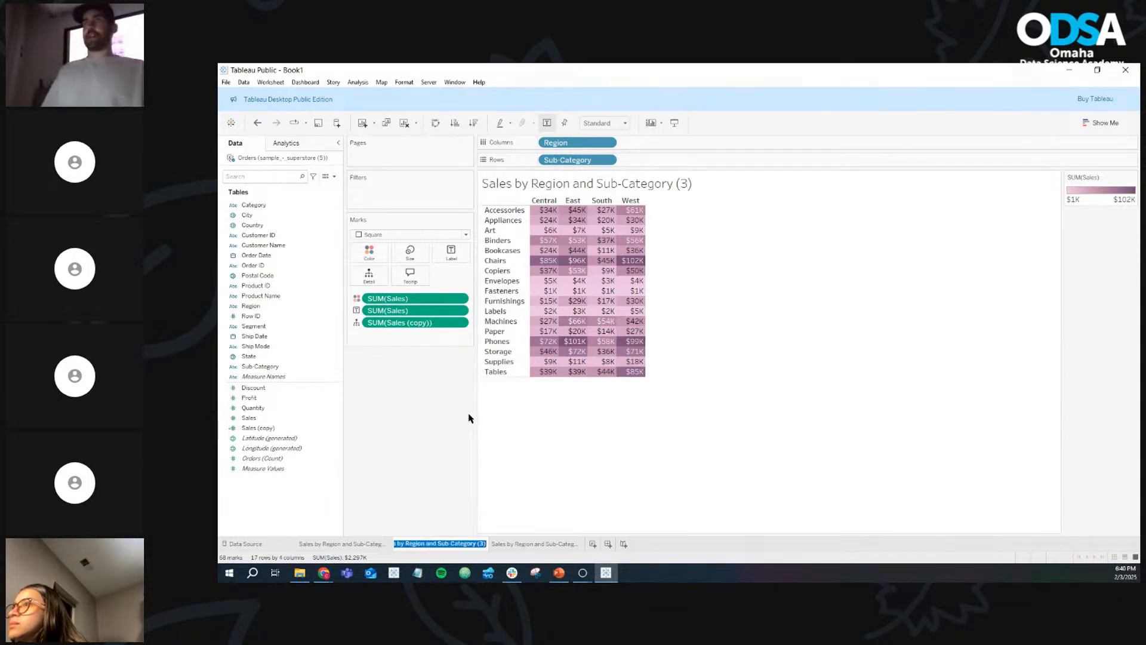
{"action": "left_click", "coordinate": [486, 544]}
{"action": "key", "text": "BackSpace"}
{"action": "key", "text": "BackSpace"}
{"action": "key", "text": "BackSpace"}
{"action": "key", "text": "BackSpace"}
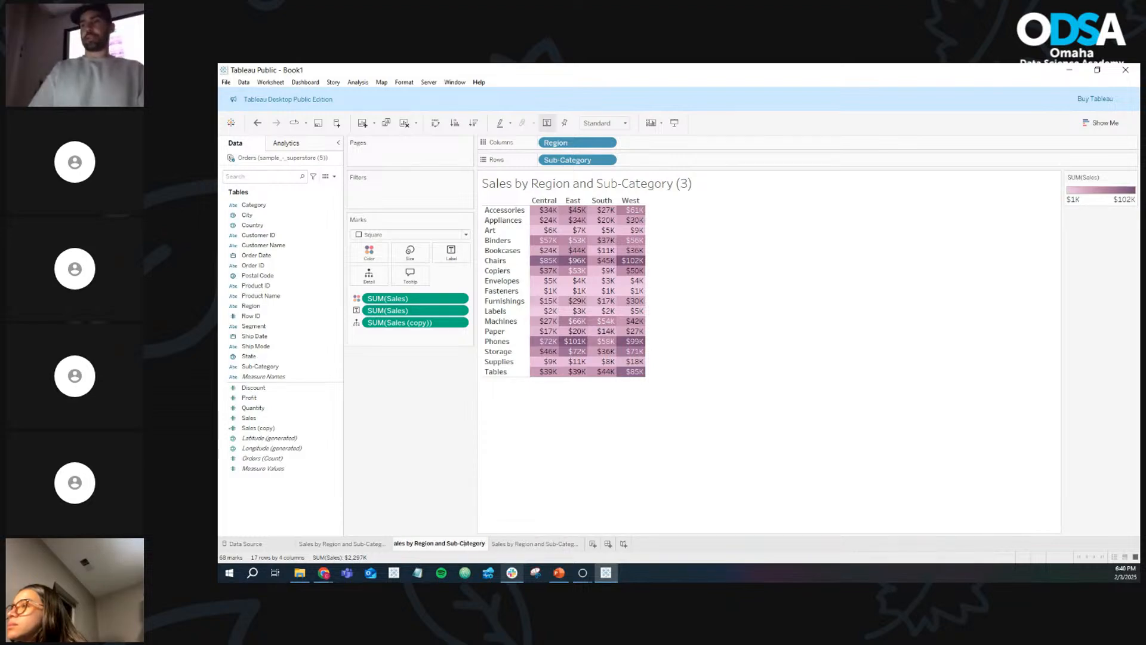
{"action": "left_click", "coordinate": [395, 544]}
{"action": "type", "text": "Highlight "}
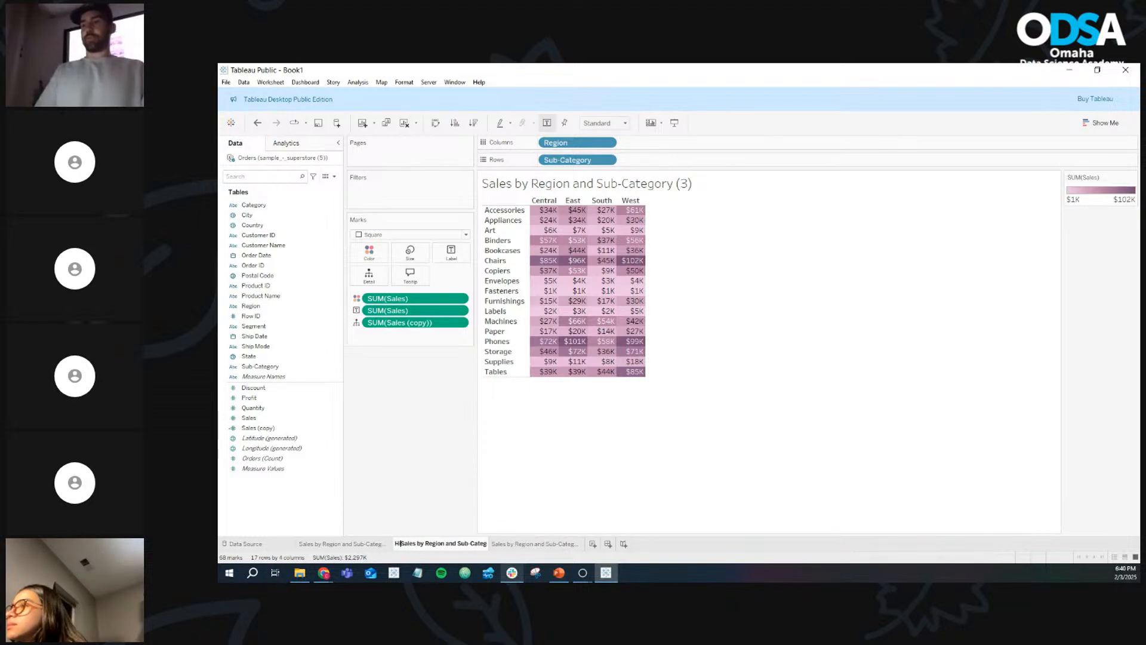
{"action": "type", "text": "Table -"}
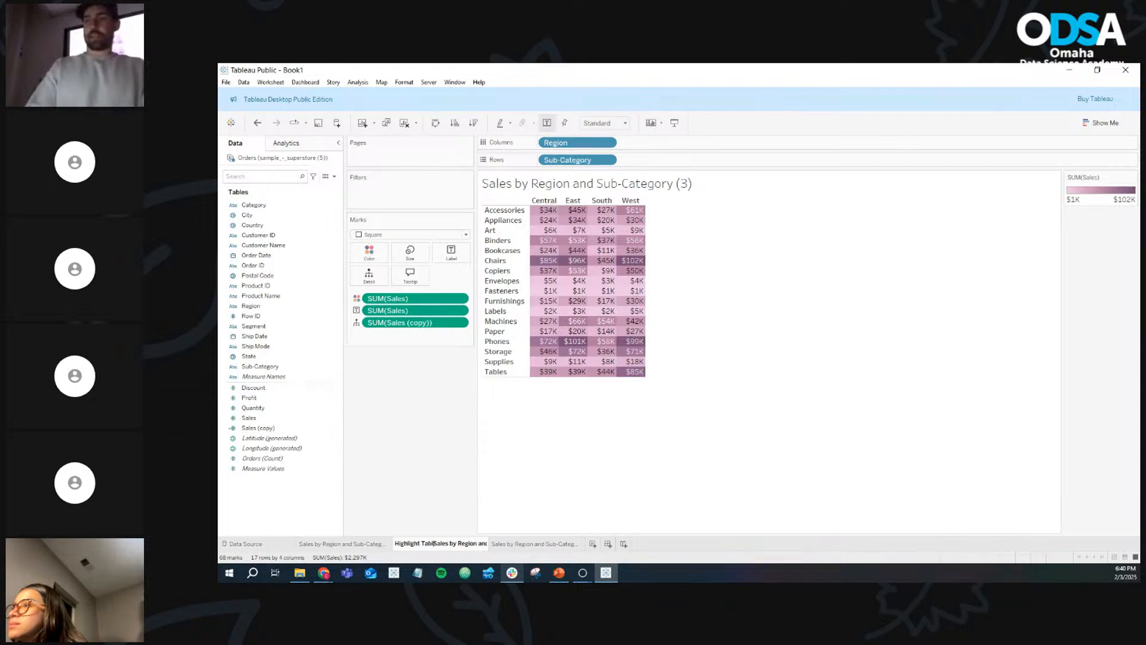
{"action": "key", "text": "Return"}
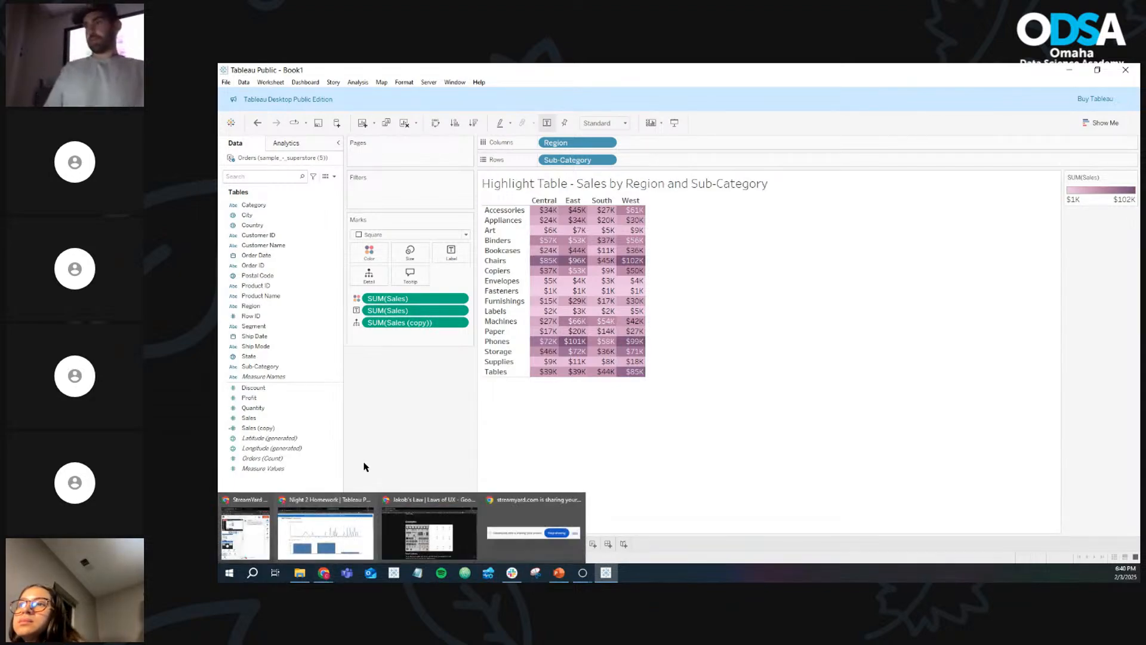
Step: Rename the original table worksheet as "Text Table - Sales by Region and Sub-Category"
{"action": "left_click", "coordinate": [346, 546]}
{"action": "right_click", "coordinate": [347, 545]}
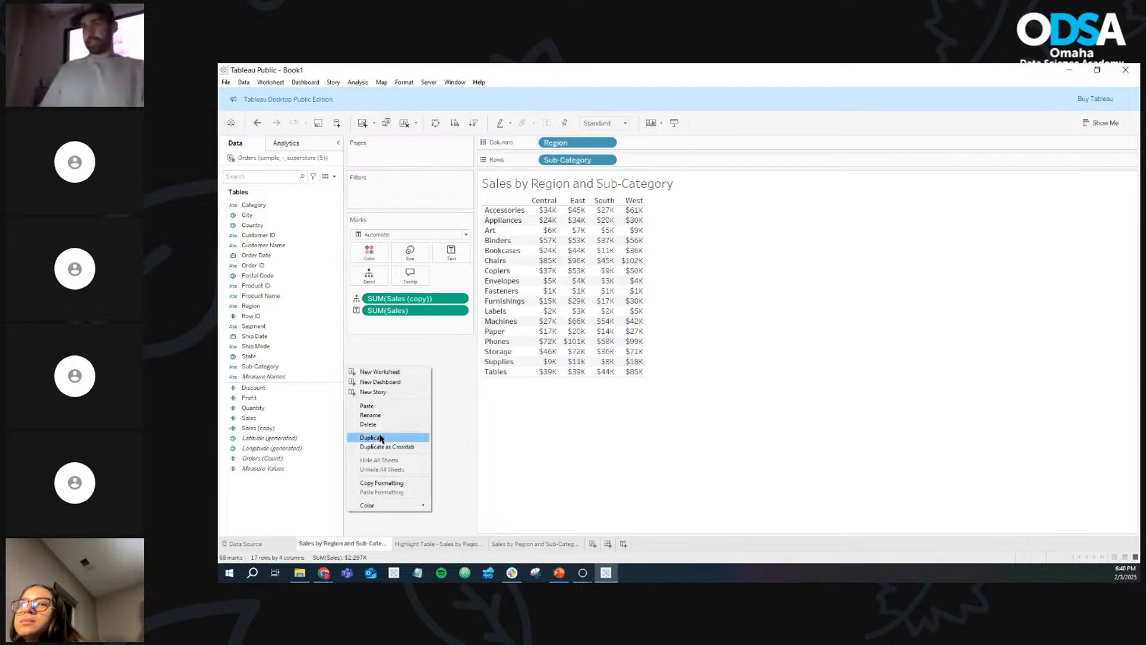
{"action": "left_click", "coordinate": [383, 418]}
{"action": "left_click", "coordinate": [316, 543]}
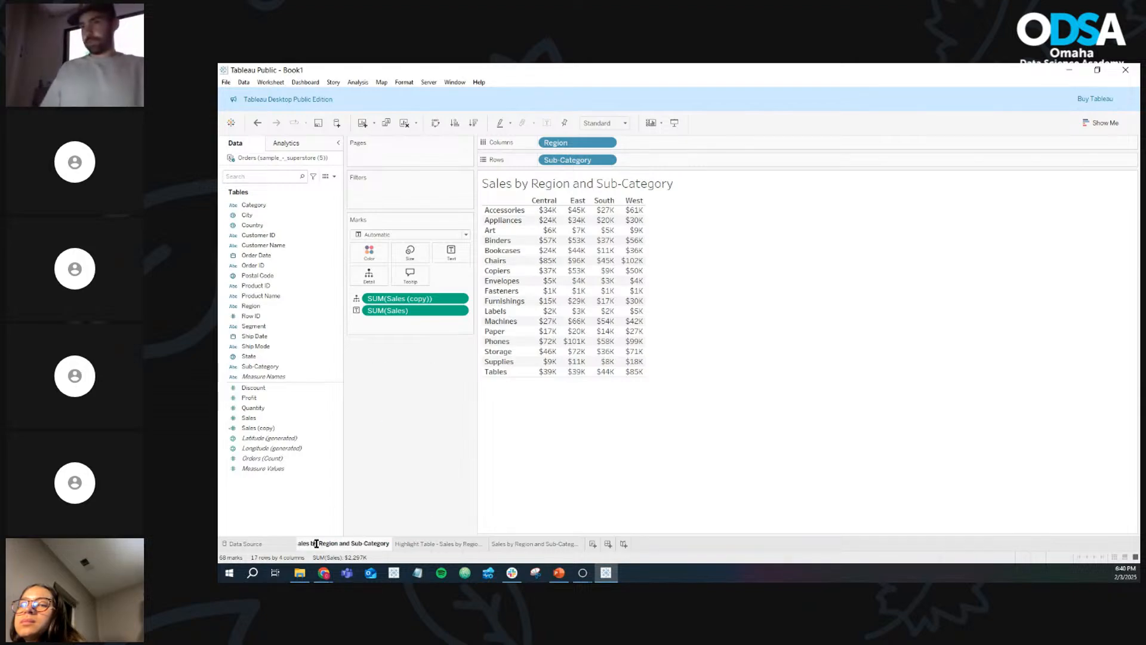
{"action": "key", "text": "Home"}
{"action": "type", "text": "ex"}
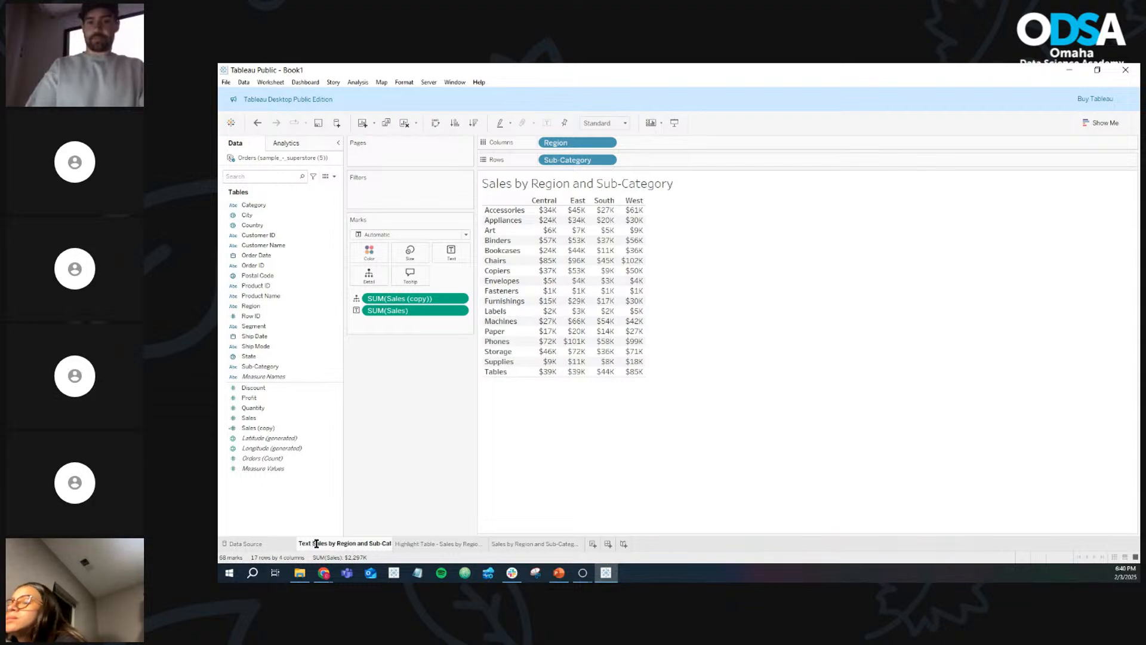
{"action": "type", "text": "t Table -"}
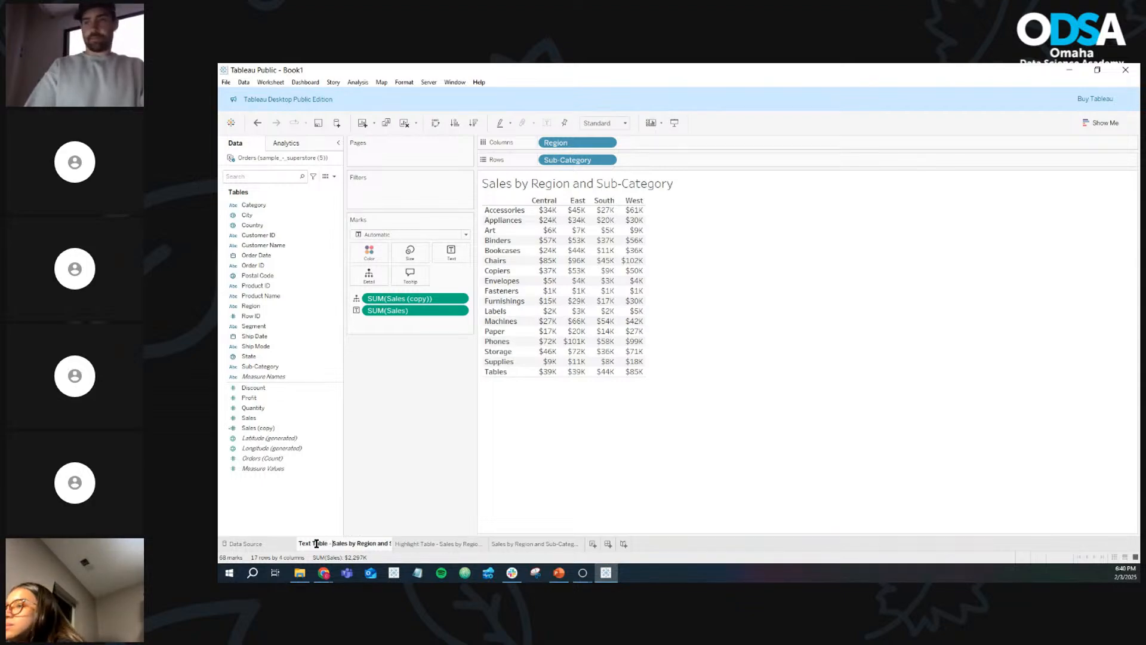
{"action": "key", "text": "Return"}
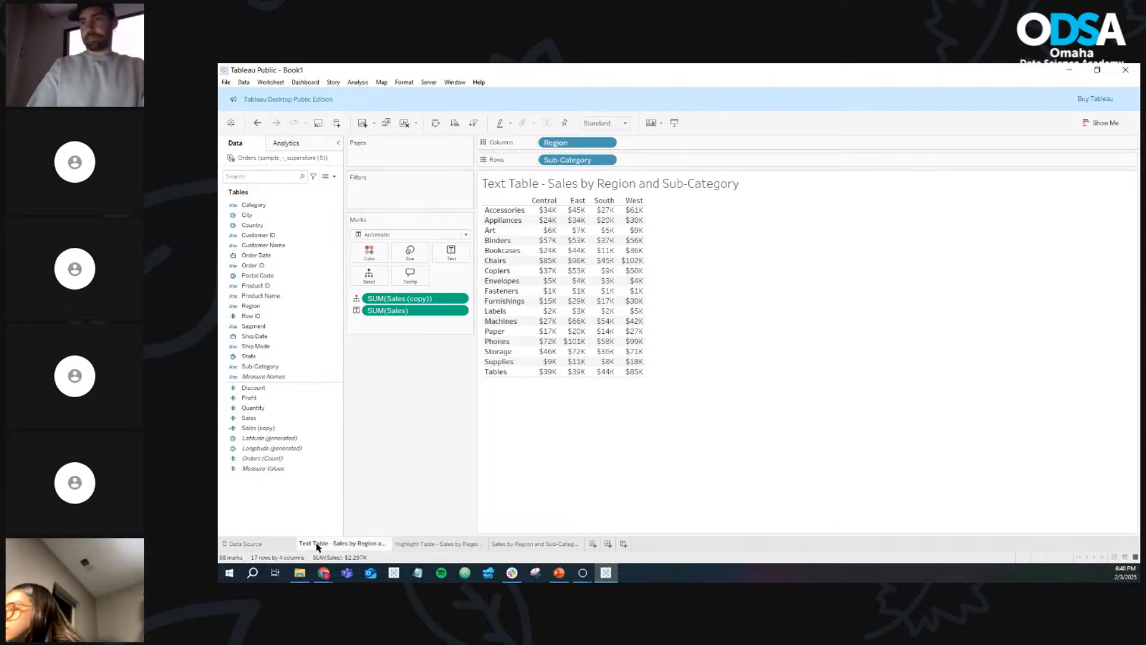
Step: Delete the leftover worksheet Sales by Region and Sub-Category (2)
{"action": "left_click", "coordinate": [429, 544]}
{"action": "key", "text": "alt+Tab"}
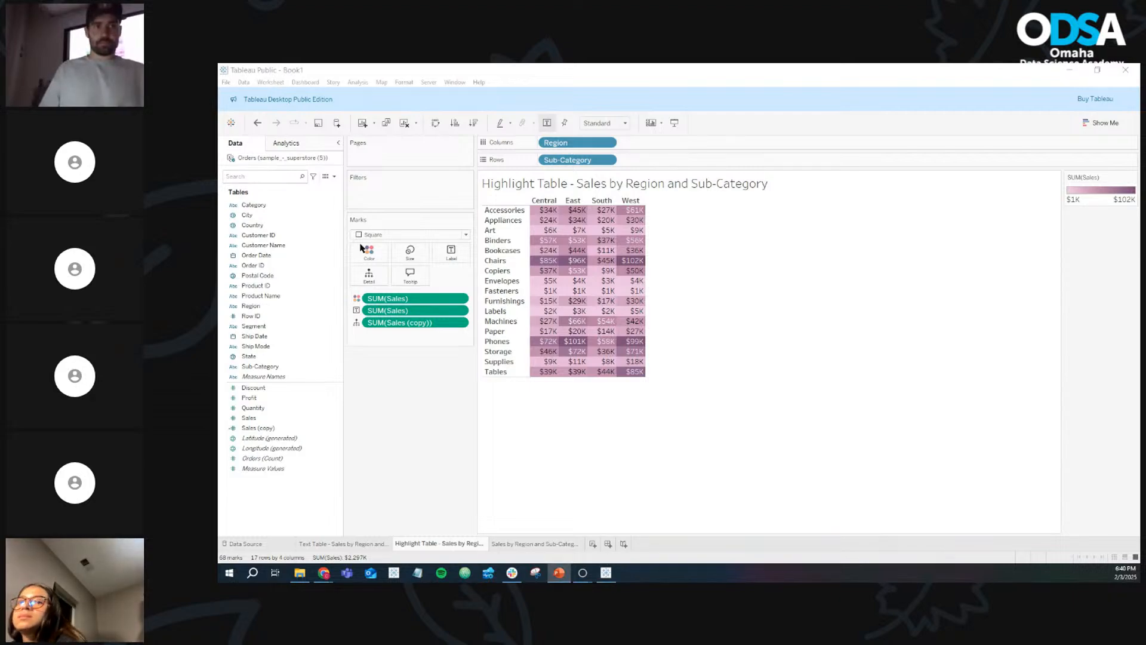
{"action": "left_click", "coordinate": [557, 544]}
{"action": "right_click", "coordinate": [557, 544]}
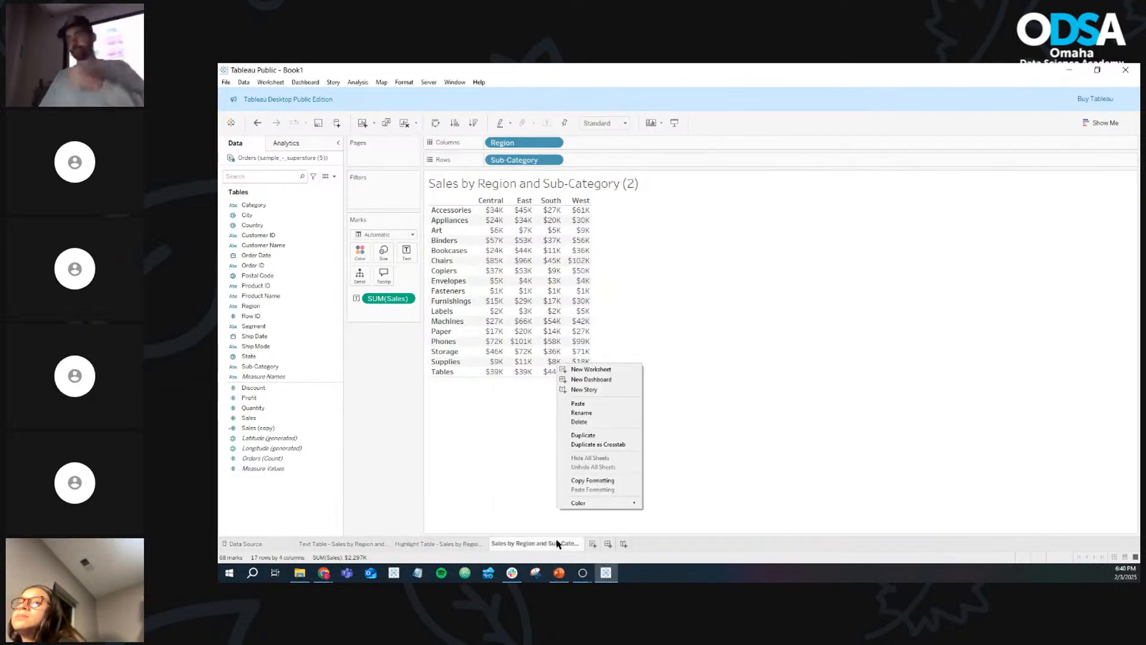
{"action": "left_click", "coordinate": [591, 426]}
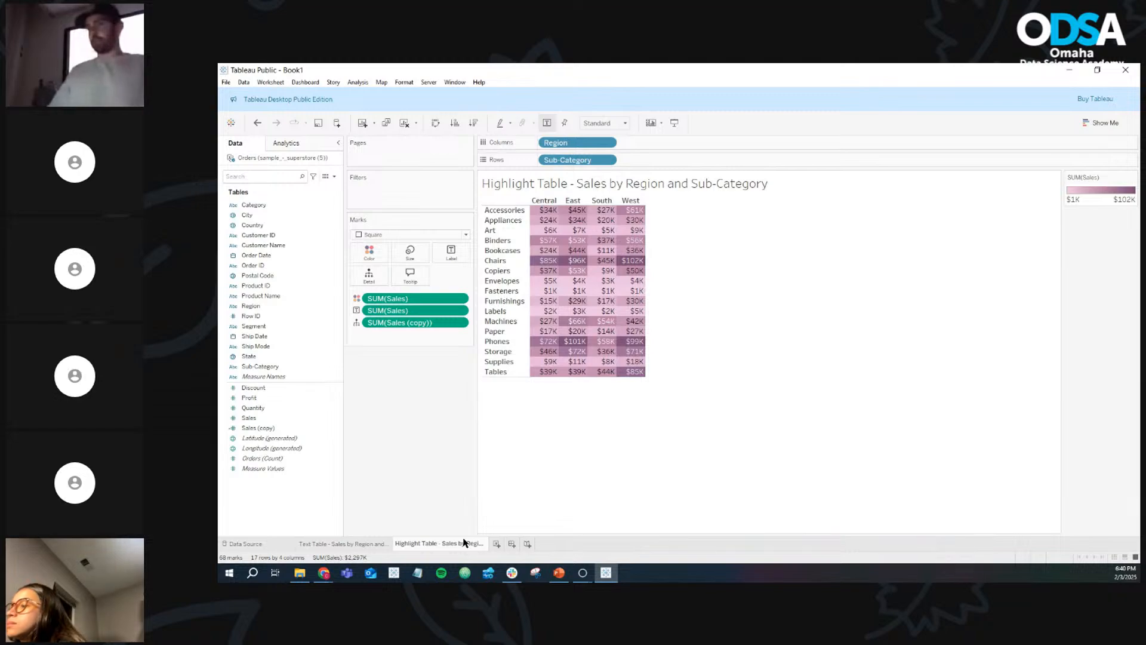
Step: Duplicate the Highlight Table worksheet and convert the copy to a heat map
{"action": "mouse_move", "coordinate": [455, 545]}
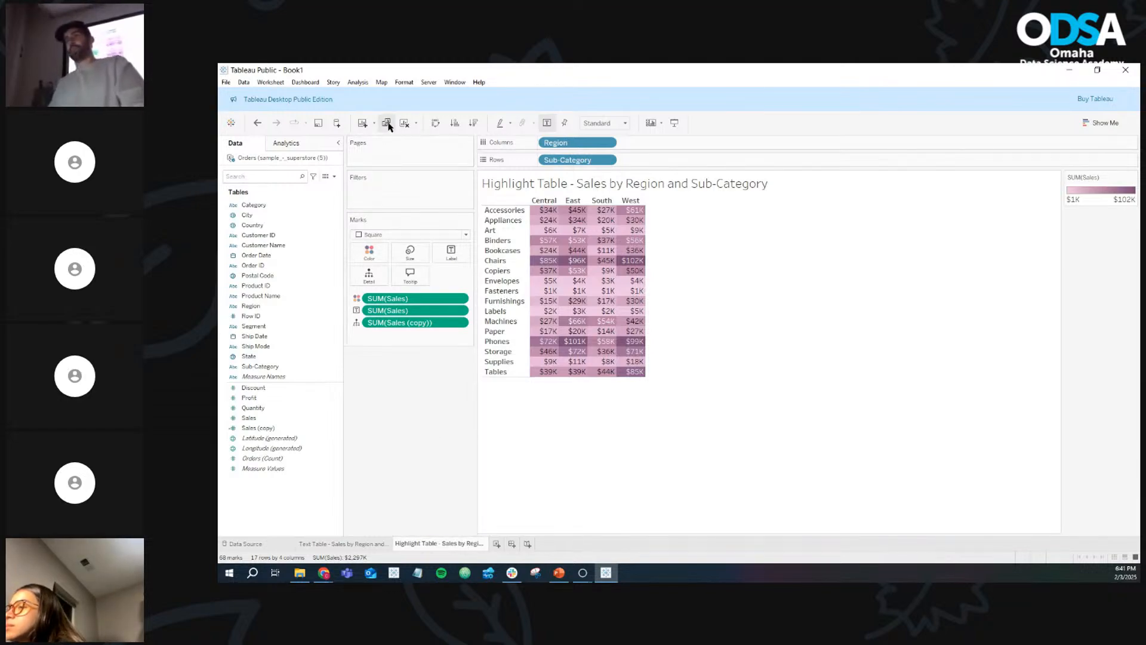
{"action": "left_click", "coordinate": [387, 123]}
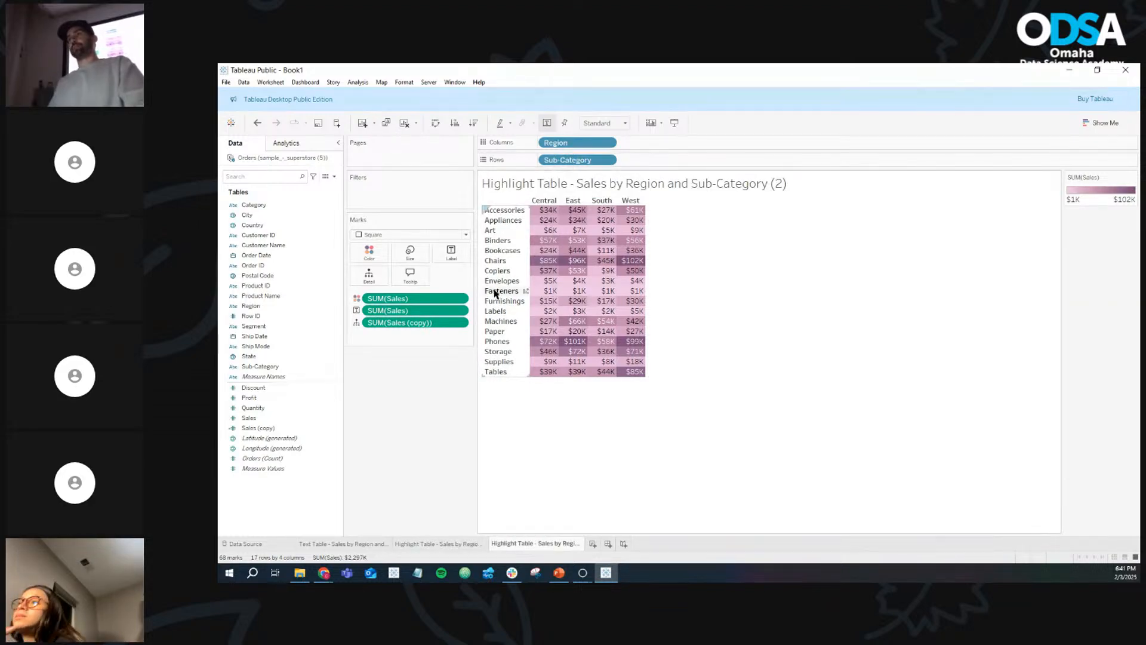
{"action": "left_click", "coordinate": [1102, 125]}
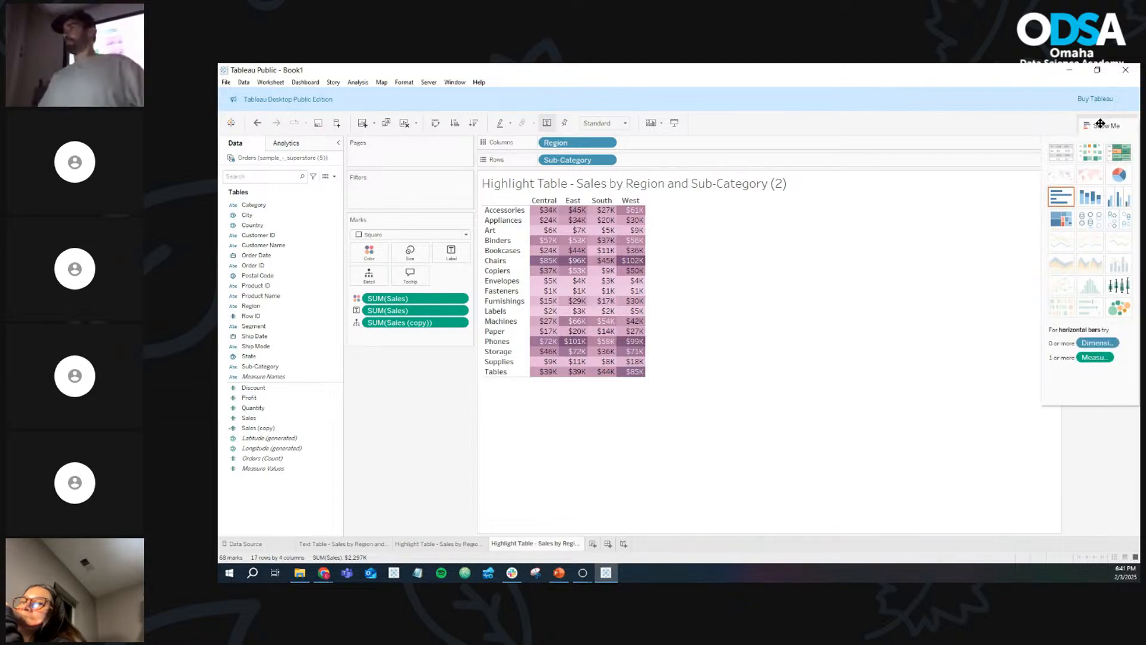
{"action": "left_click", "coordinate": [1095, 154]}
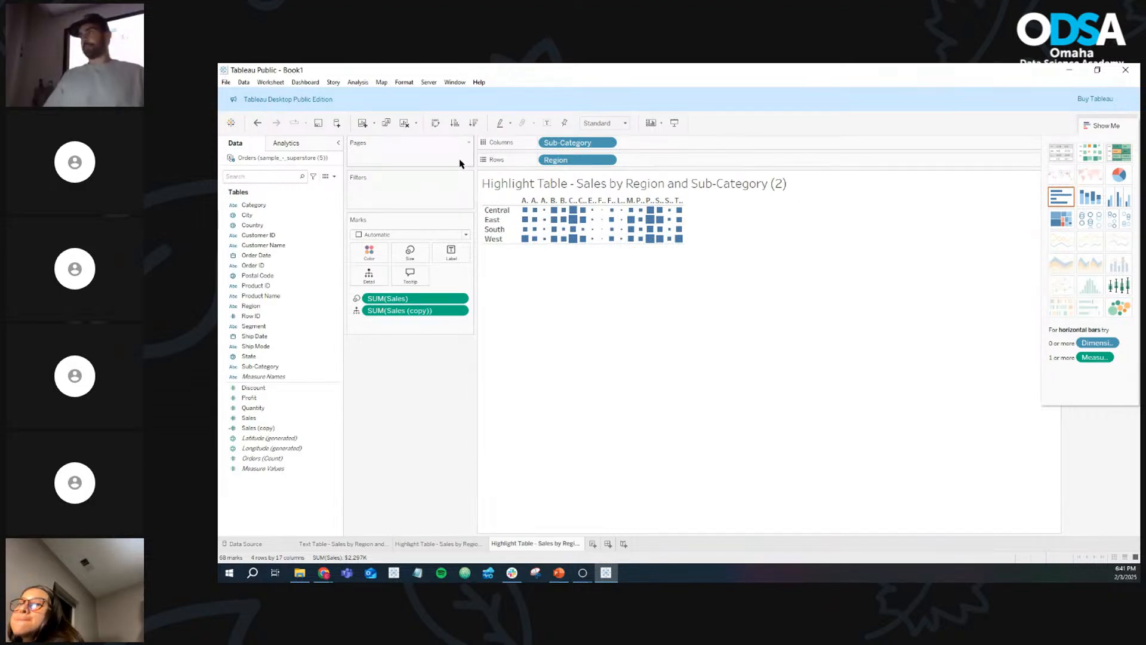
Step: Swap the heat map's axes to put Region on columns and Sub-Category on rows, and hide the chart suggestions
{"action": "left_click", "coordinate": [436, 124]}
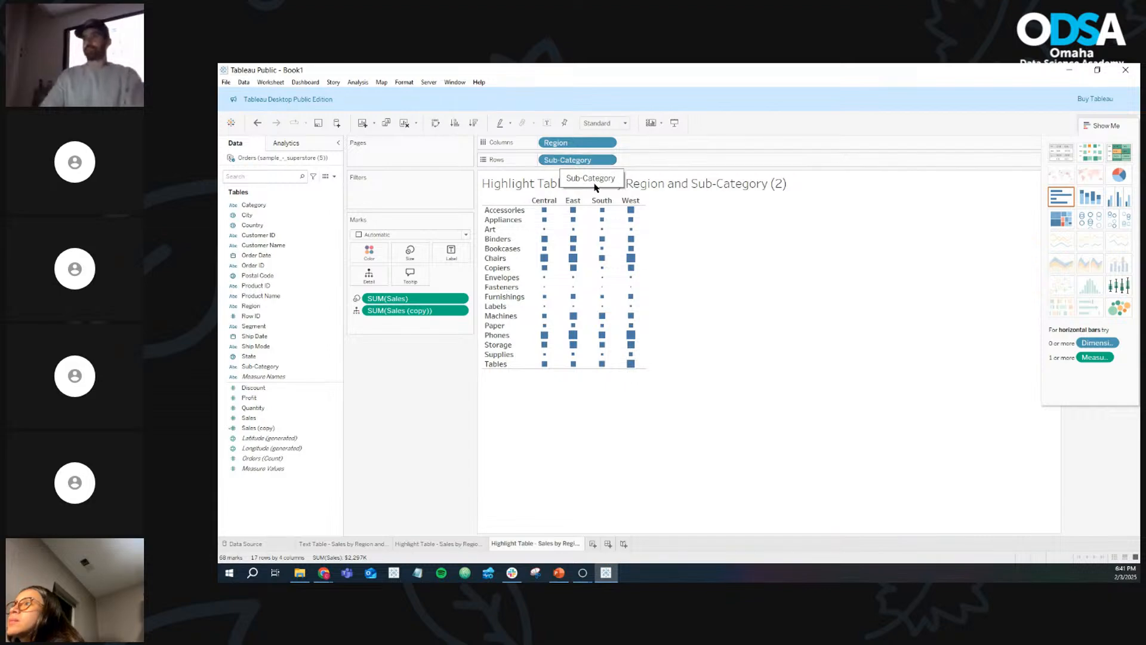
{"action": "mouse_move", "coordinate": [574, 263]}
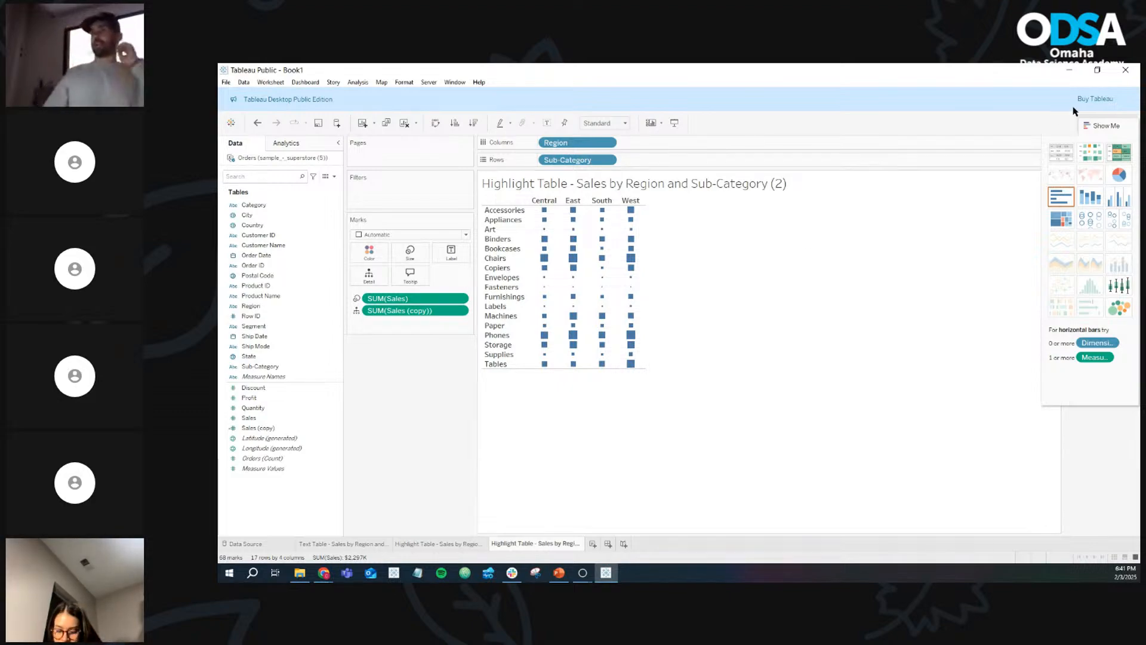
{"action": "left_click", "coordinate": [1107, 124]}
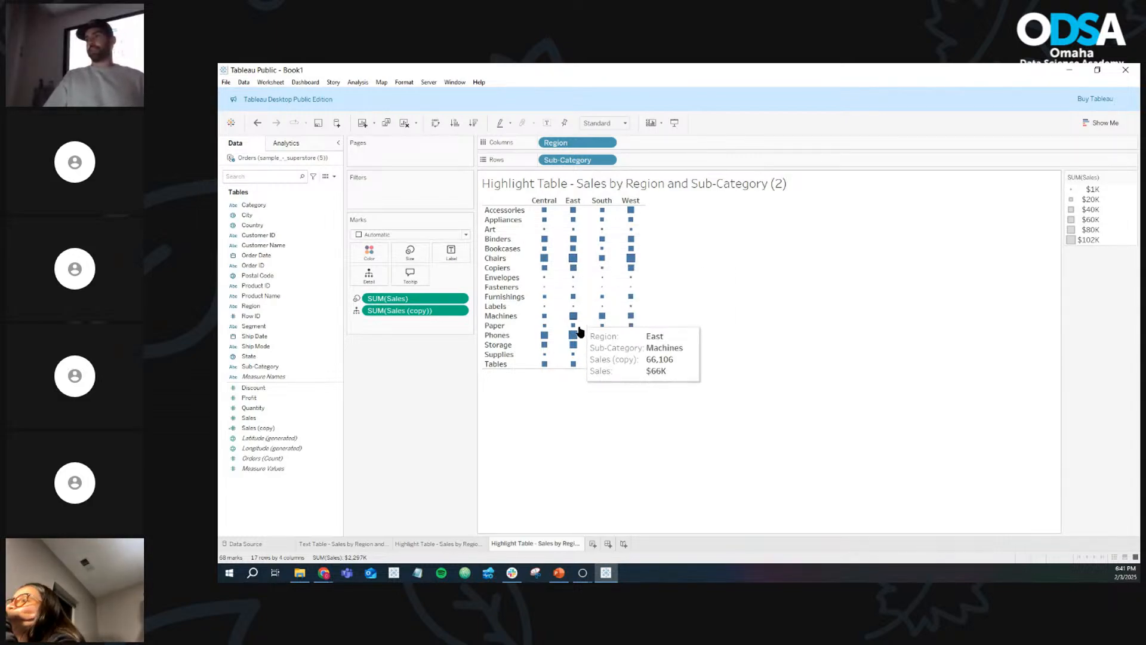
Step: Try Fit Width and Fit Height on the heat map, and set its sizing to Entire View
{"action": "mouse_move", "coordinate": [637, 342]}
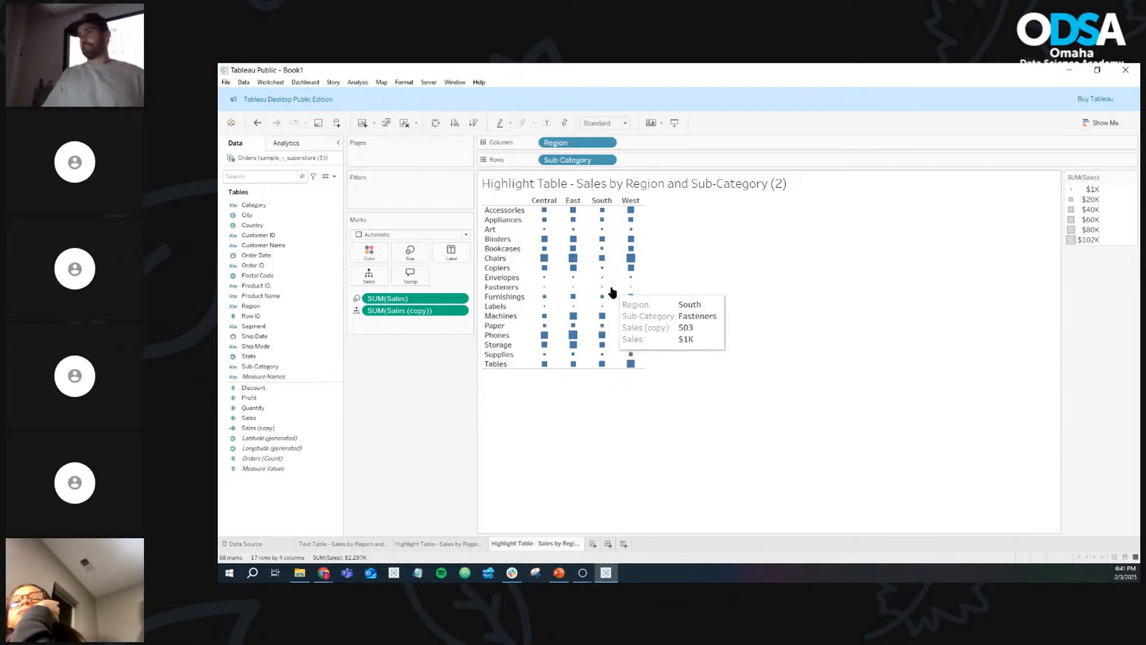
{"action": "mouse_move", "coordinate": [582, 292]}
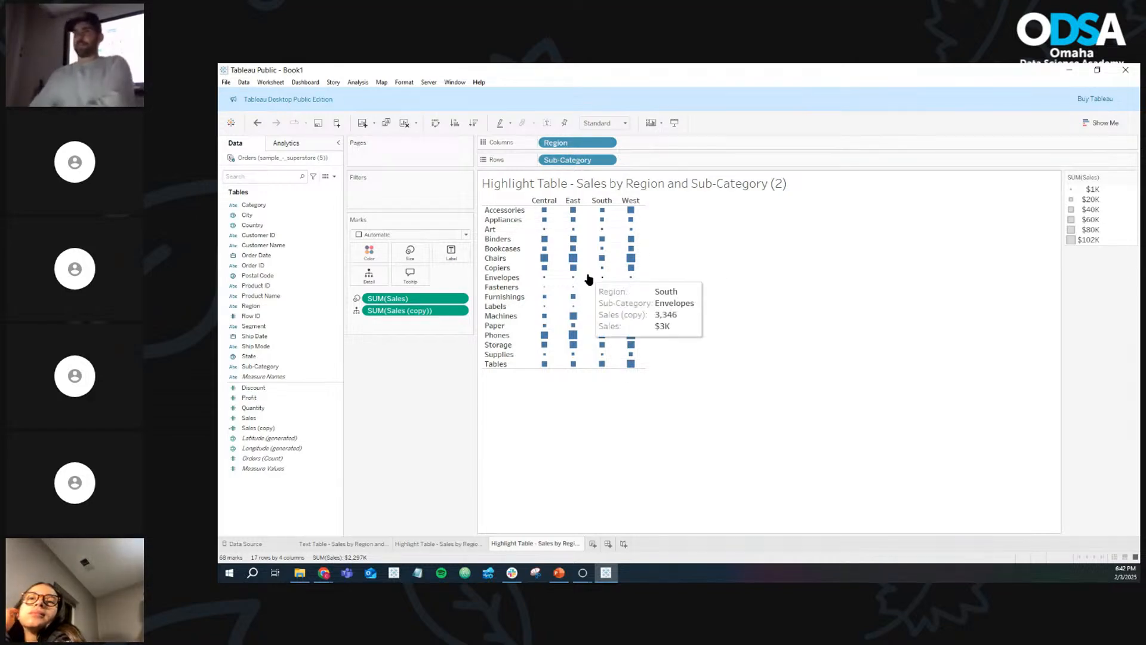
{"action": "mouse_move", "coordinate": [633, 211]}
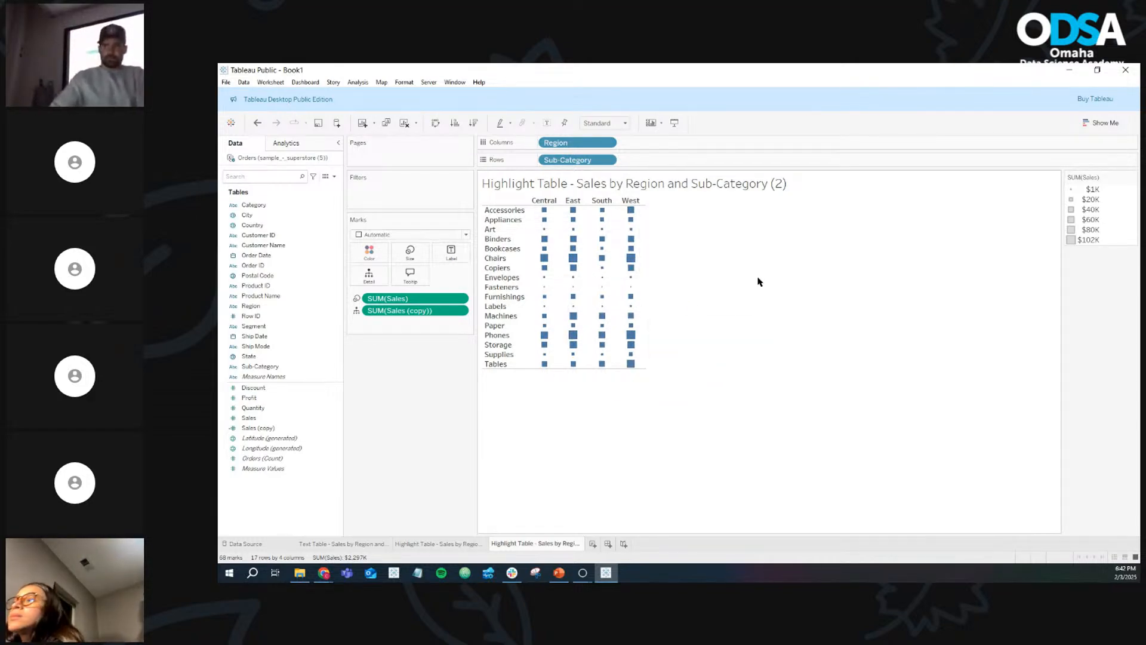
{"action": "left_click", "coordinate": [622, 123]}
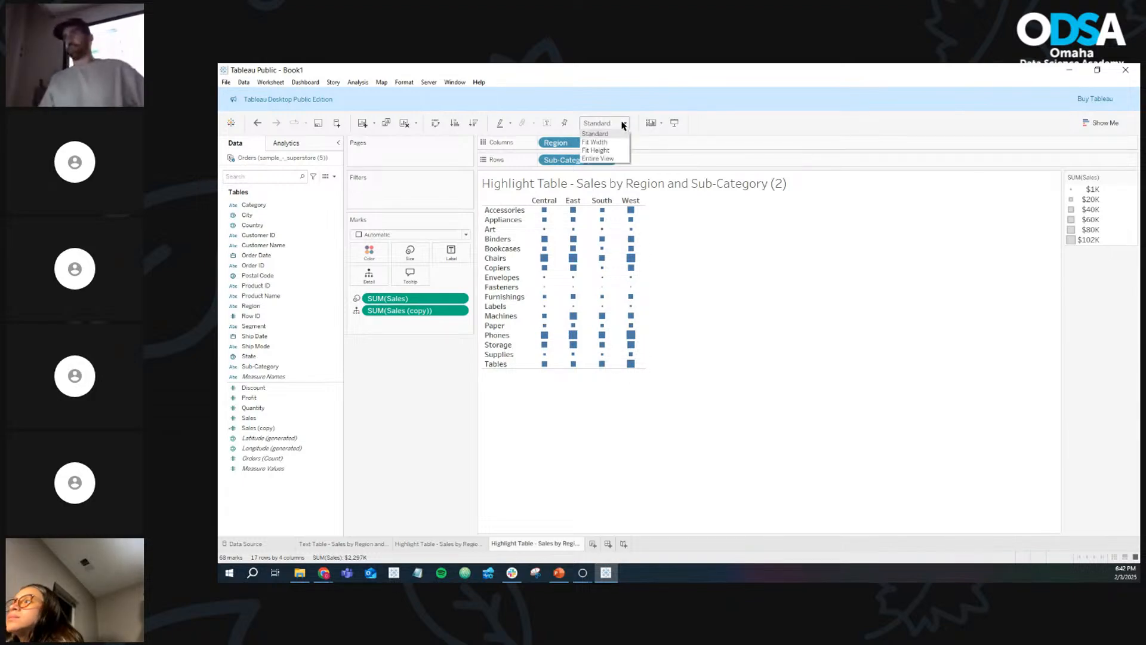
{"action": "left_click", "coordinate": [603, 142]}
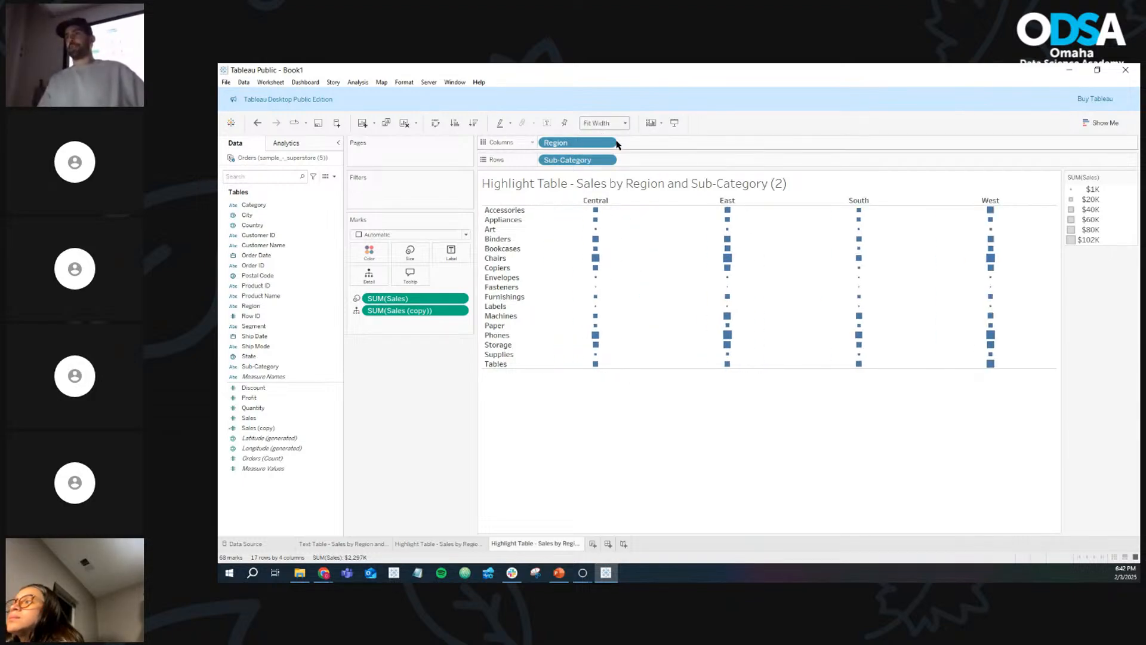
{"action": "left_click", "coordinate": [611, 122]}
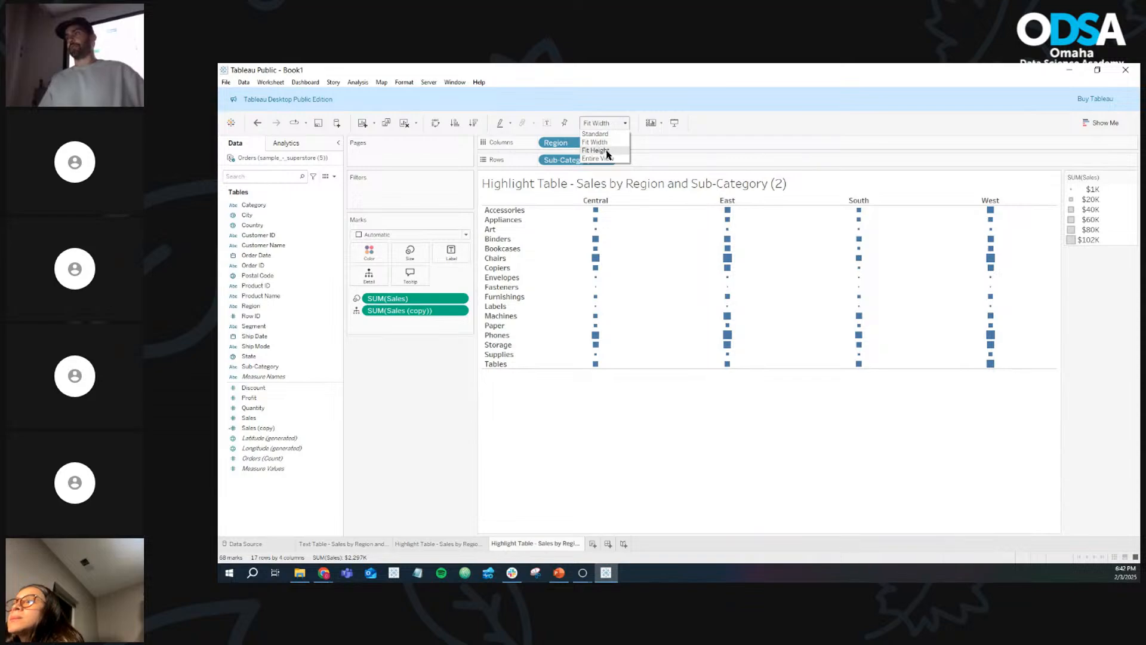
{"action": "left_click", "coordinate": [607, 151]}
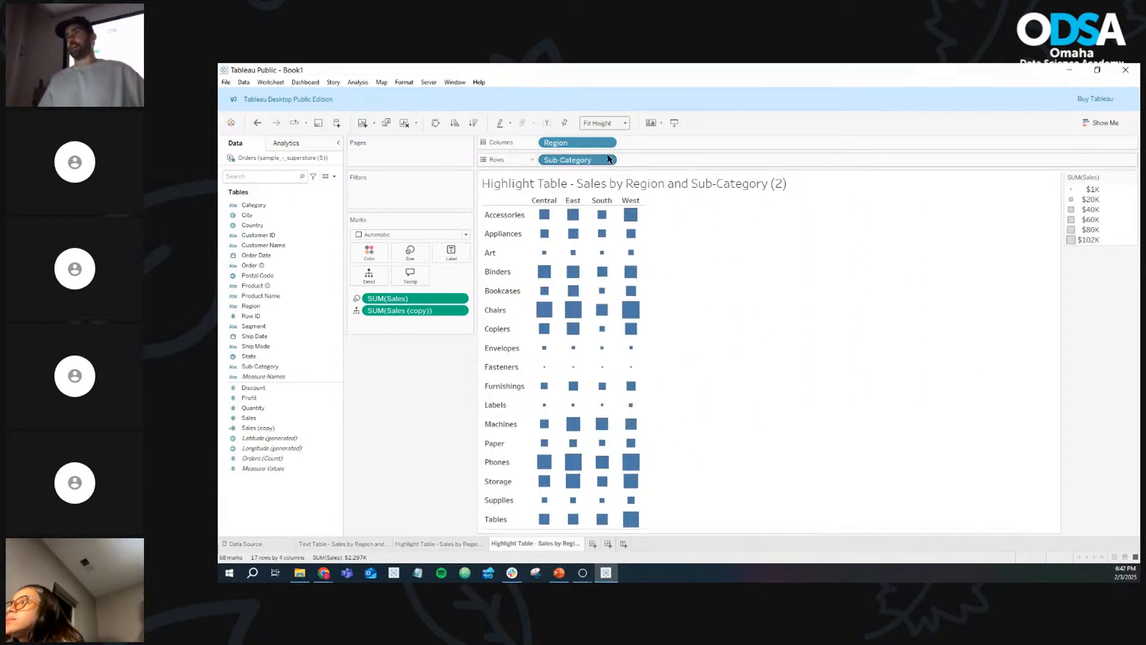
{"action": "left_click", "coordinate": [600, 123]}
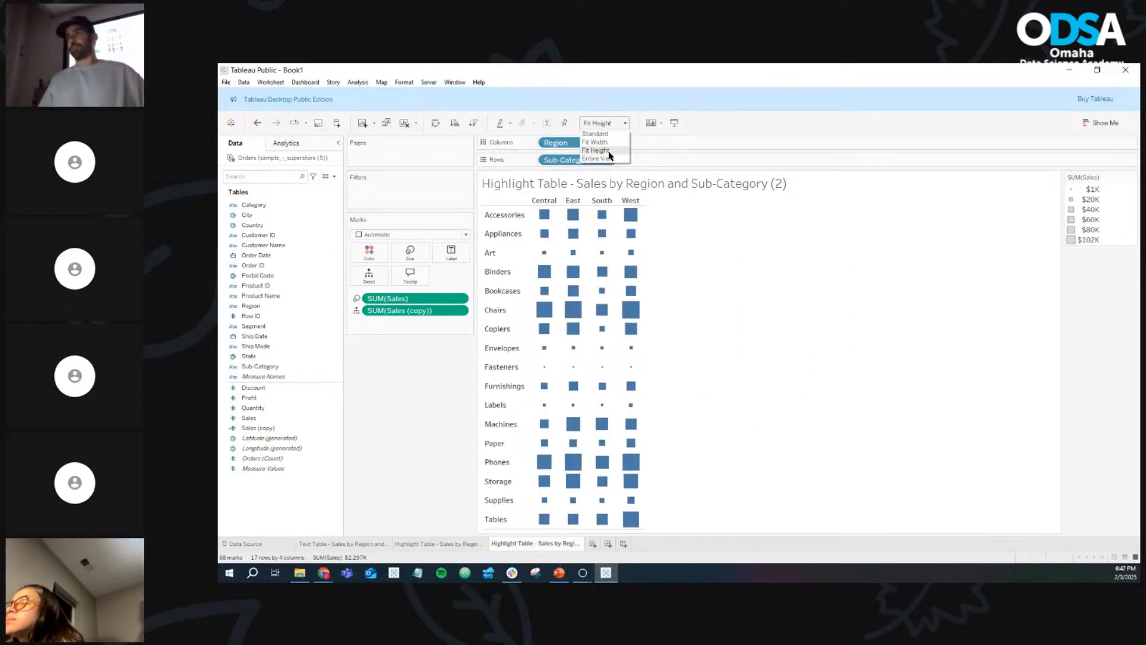
{"action": "left_click", "coordinate": [609, 158]}
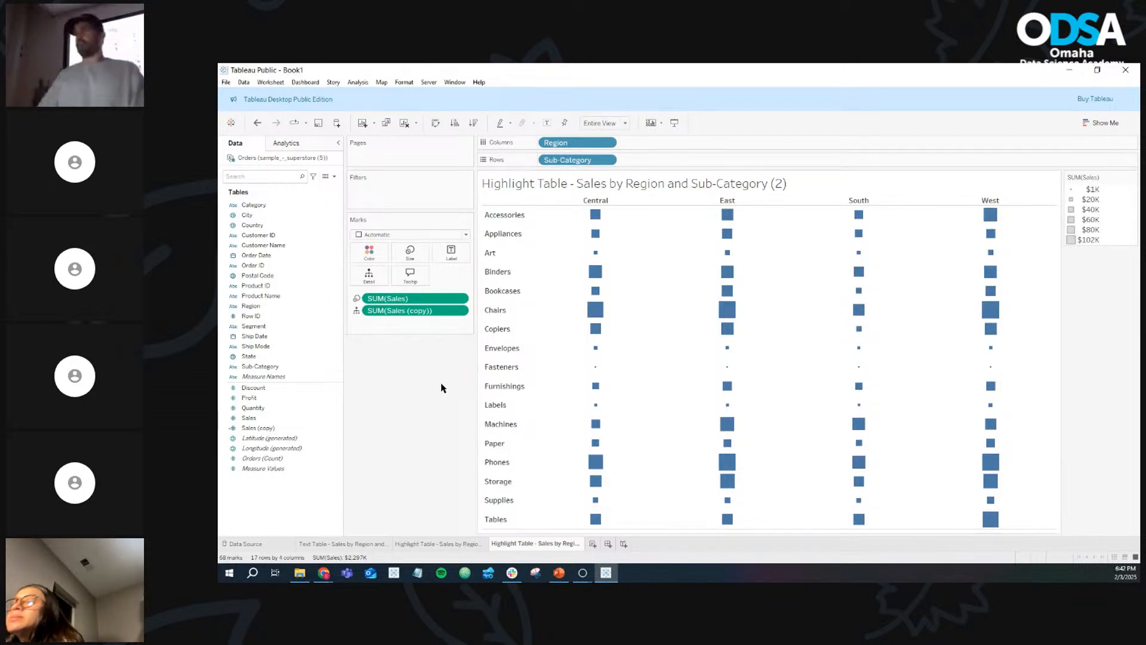
Step: Color the heat map squares by Profit while keeping their size based on Sales
{"action": "mouse_move", "coordinate": [813, 333]}
{"action": "mouse_move", "coordinate": [850, 314]}
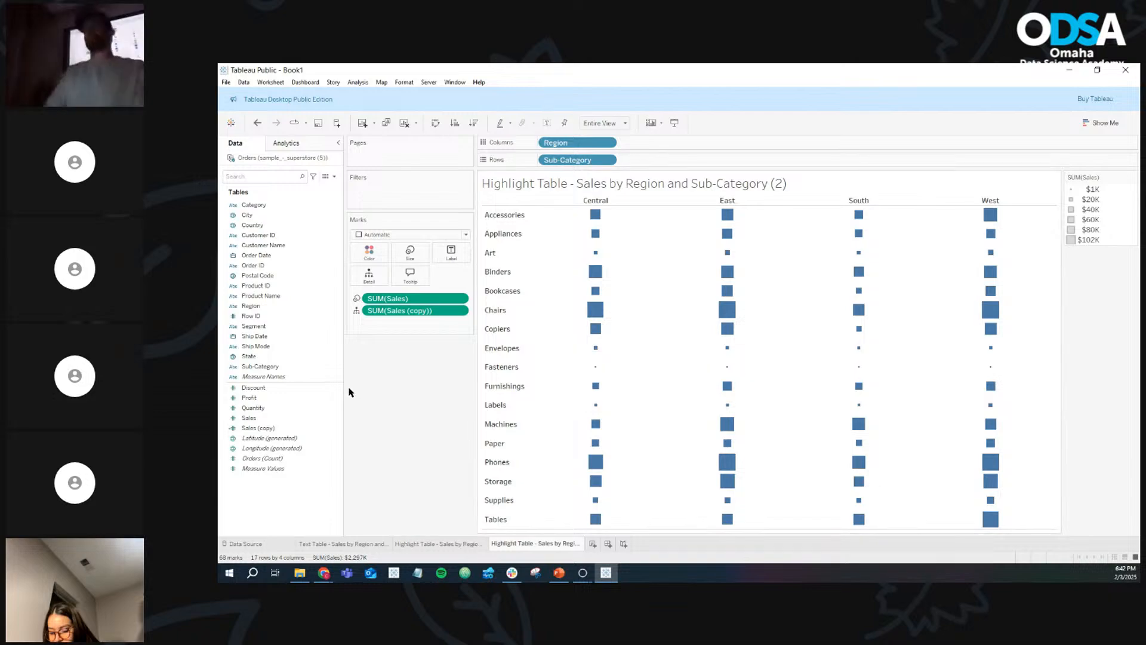
{"action": "left_click", "coordinate": [287, 398]}
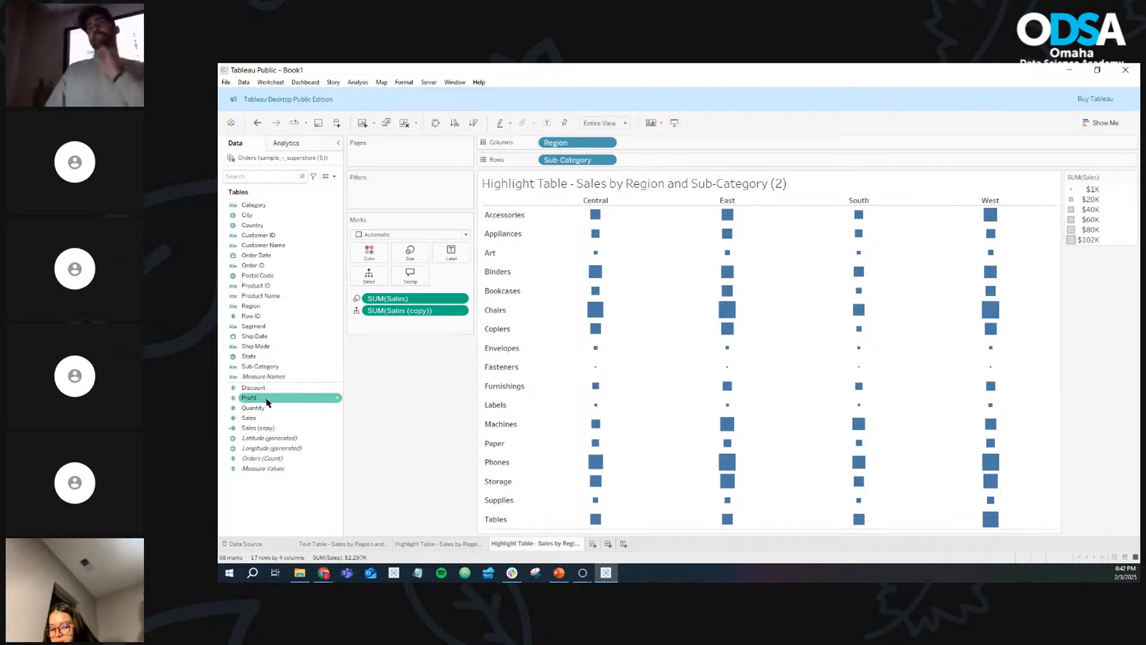
{"action": "left_click_drag", "start_coordinate": [267, 403], "coordinate": [377, 259]}
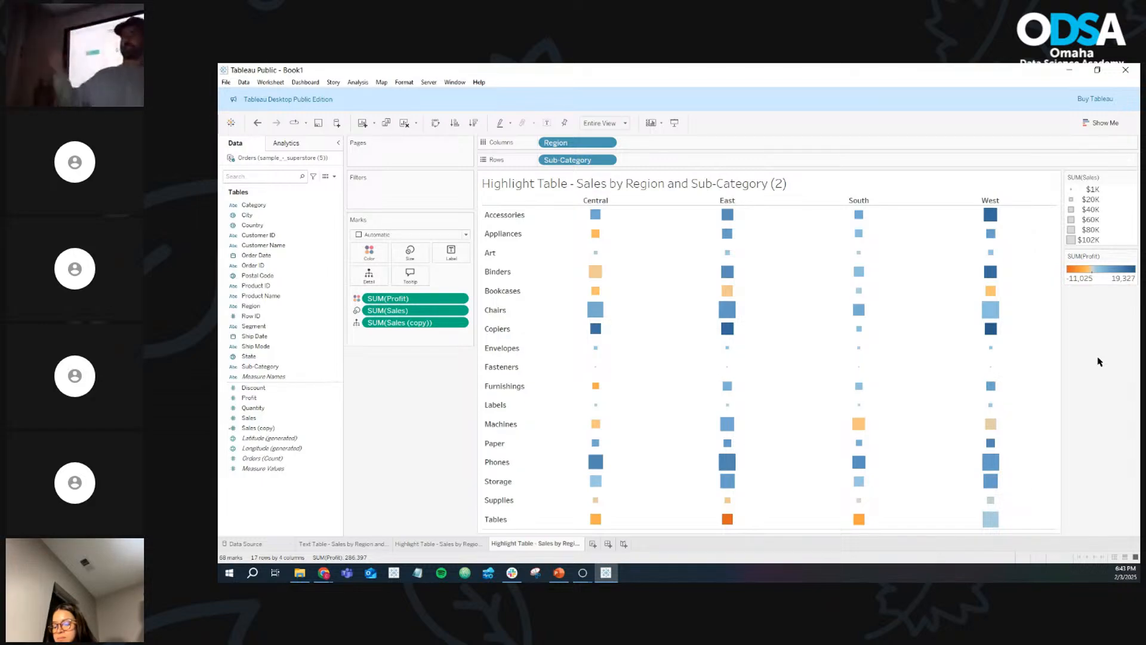
{"action": "mouse_move", "coordinate": [734, 320]}
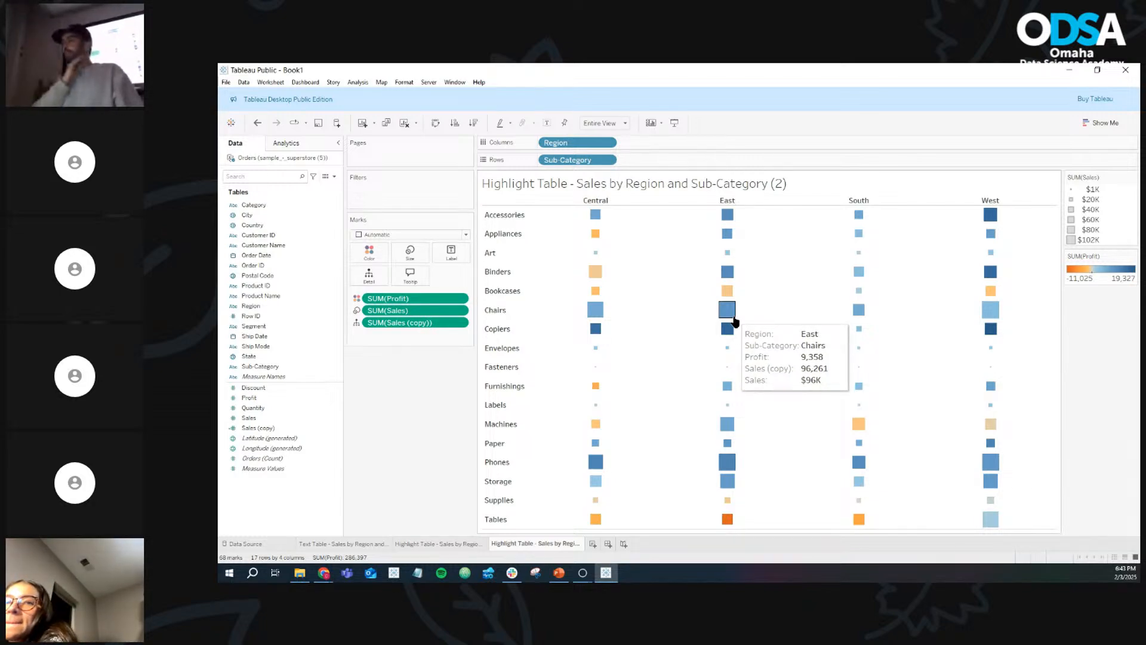
{"action": "mouse_move", "coordinate": [727, 520]}
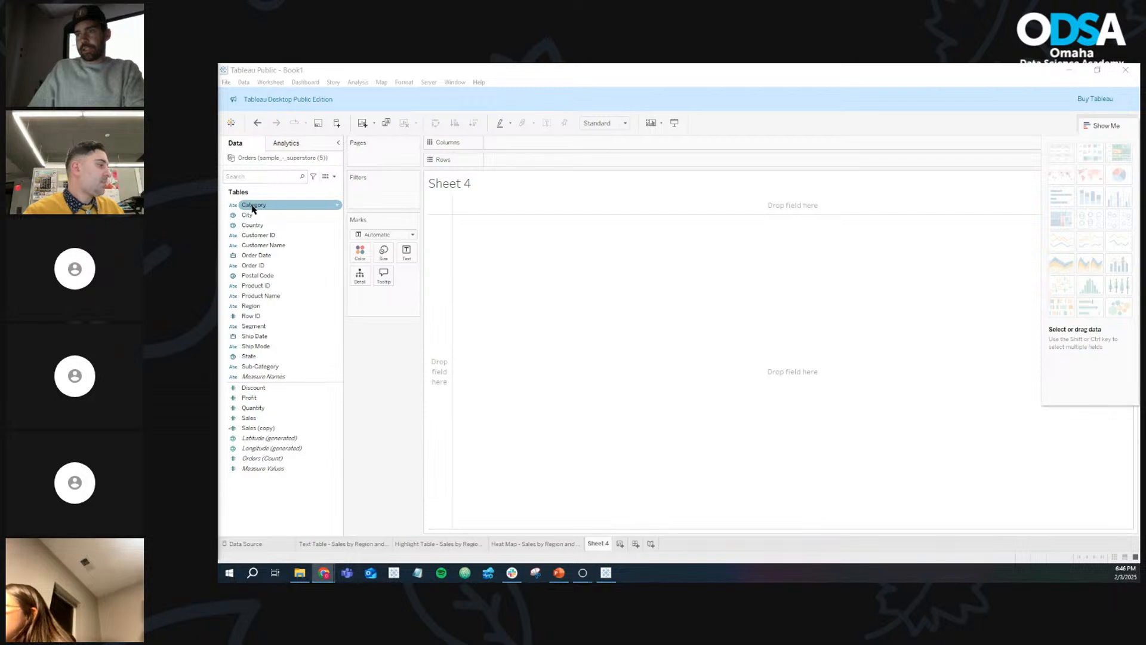
Step: Place Region and Sub-Category on the columns of Sheet 4, leaving Category out
{"action": "left_click_drag", "start_coordinate": [252, 206], "coordinate": [506, 149]}
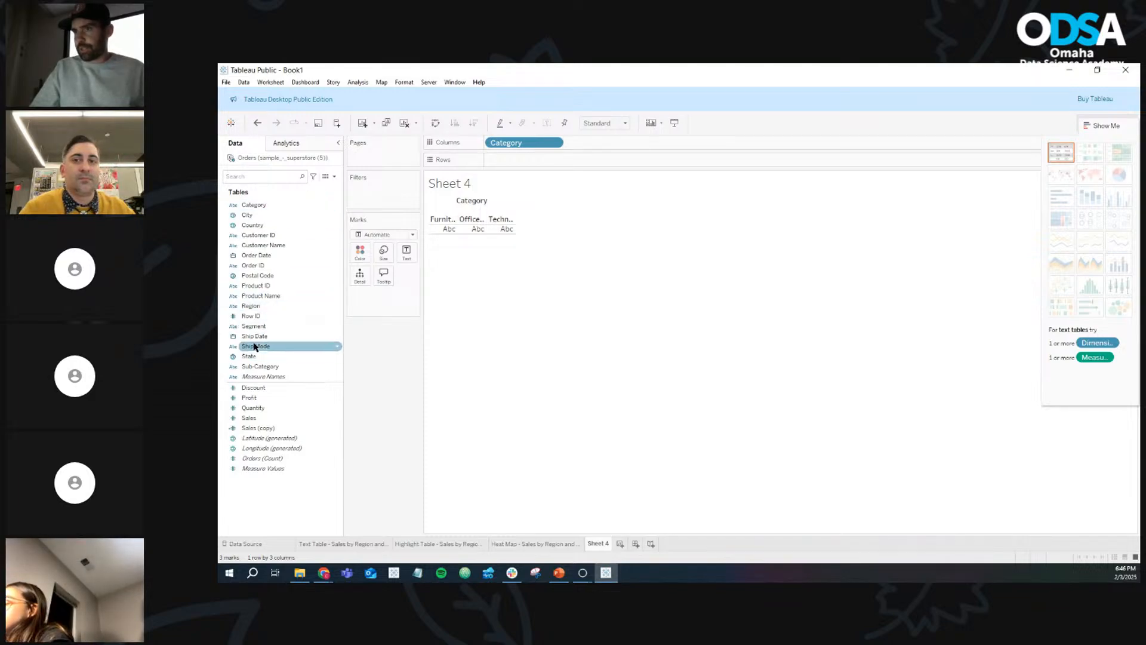
{"action": "left_click_drag", "start_coordinate": [496, 142], "coordinate": [377, 409]}
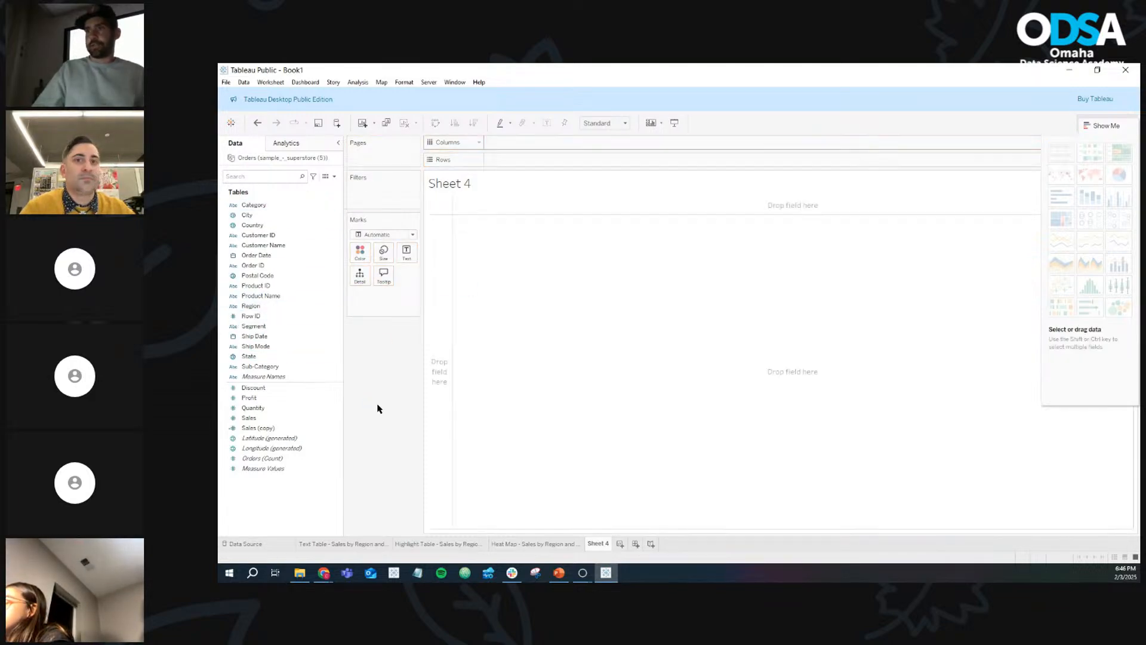
{"action": "left_click_drag", "start_coordinate": [254, 306], "coordinate": [525, 146]}
{"action": "left_click_drag", "start_coordinate": [284, 369], "coordinate": [672, 147]}
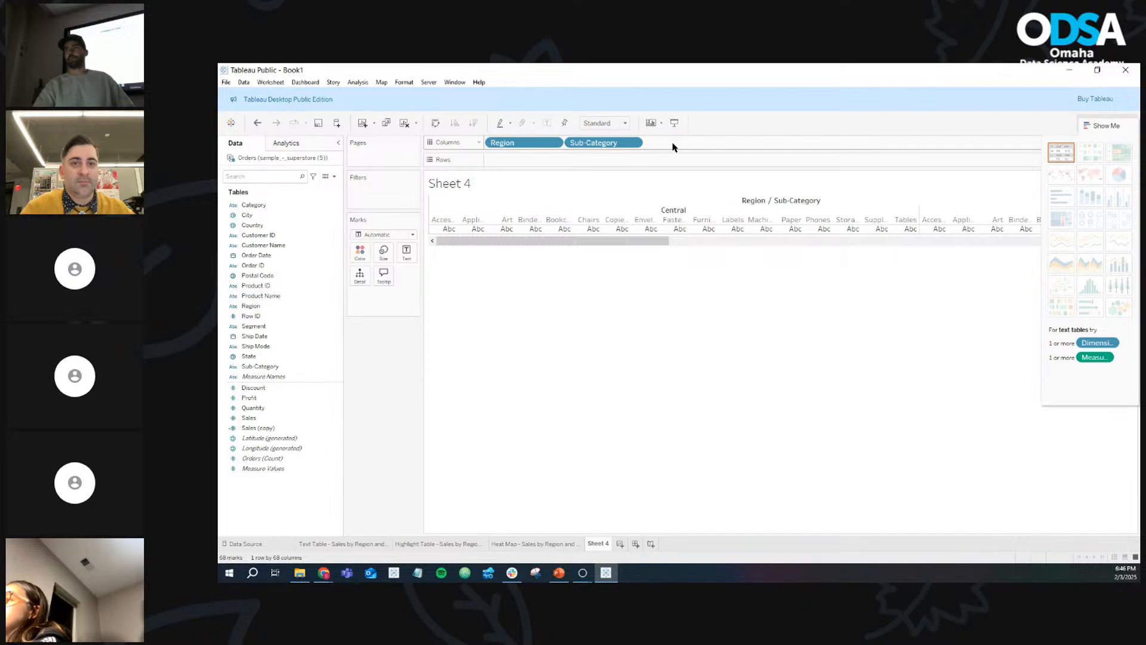
{"action": "left_click_drag", "start_coordinate": [660, 243], "coordinate": [445, 263]}
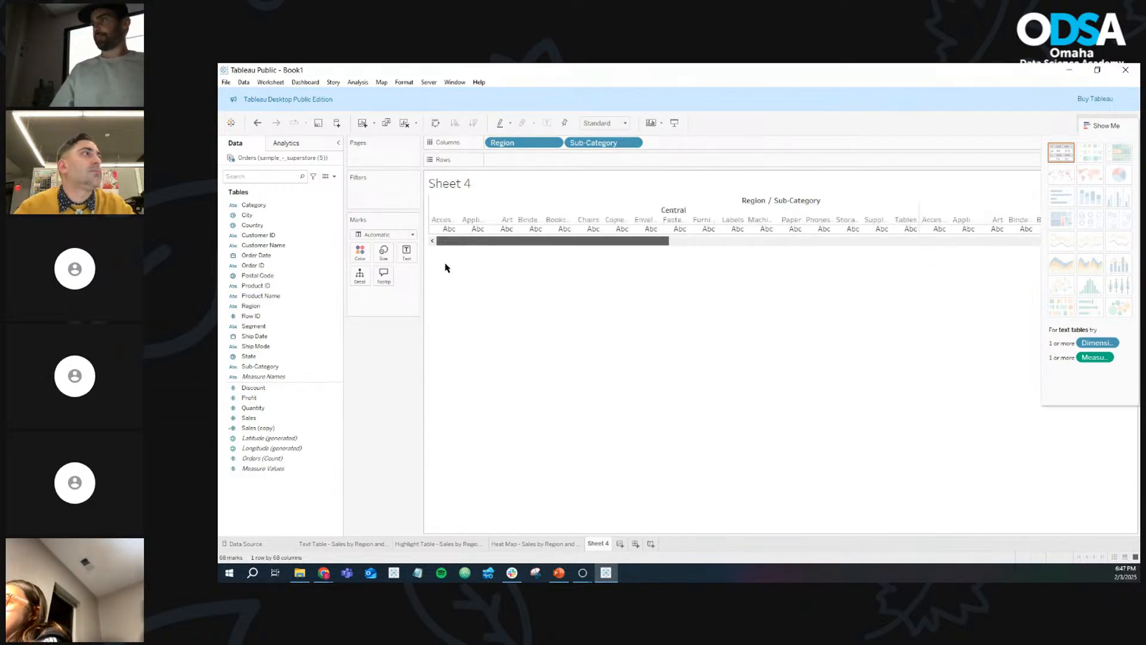
Step: Hide the chart suggestions and add Sales and Profit to the rows of Sheet 4
{"action": "left_click", "coordinate": [1115, 128]}
{"action": "left_click", "coordinate": [251, 418]}
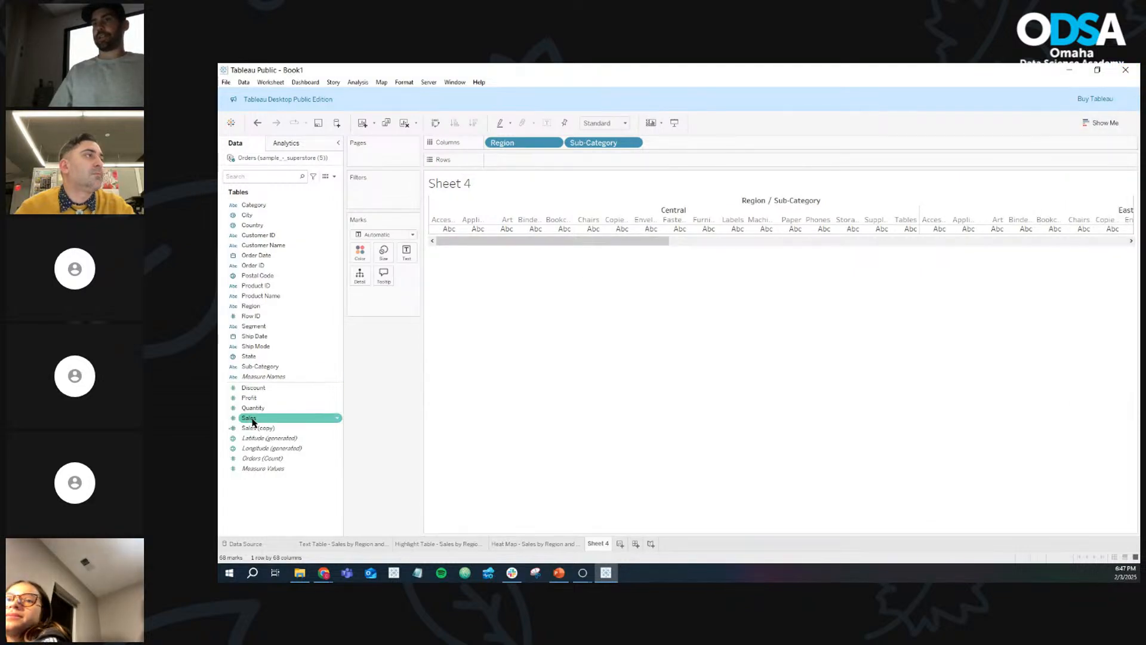
{"action": "left_click_drag", "start_coordinate": [252, 421], "coordinate": [528, 160]}
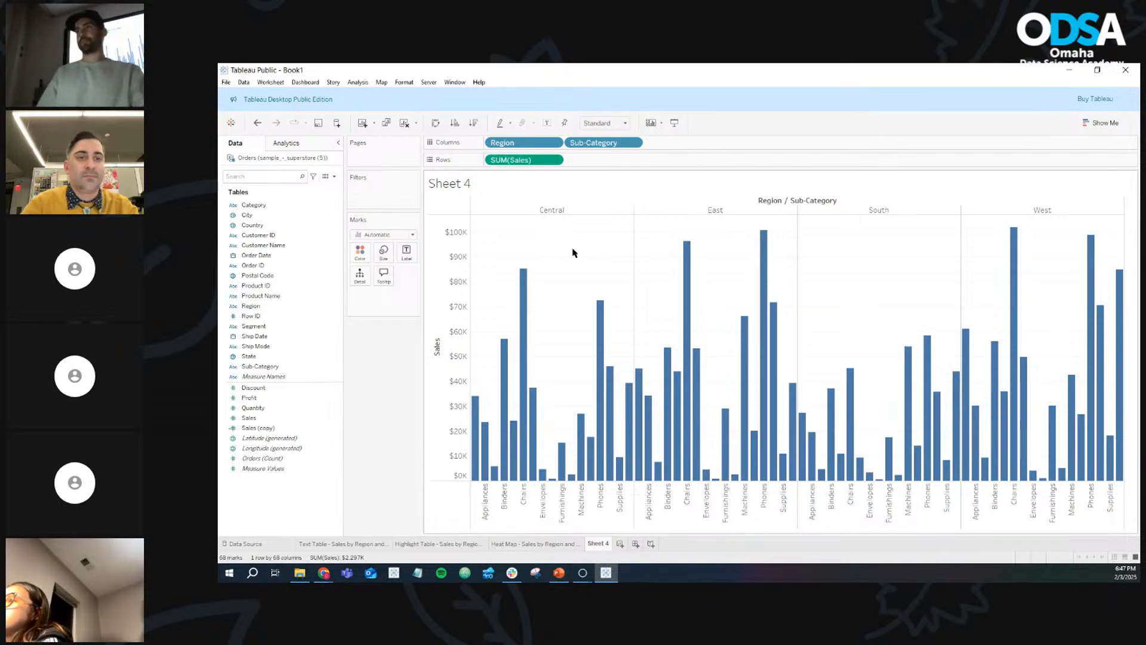
{"action": "left_click", "coordinate": [320, 265]}
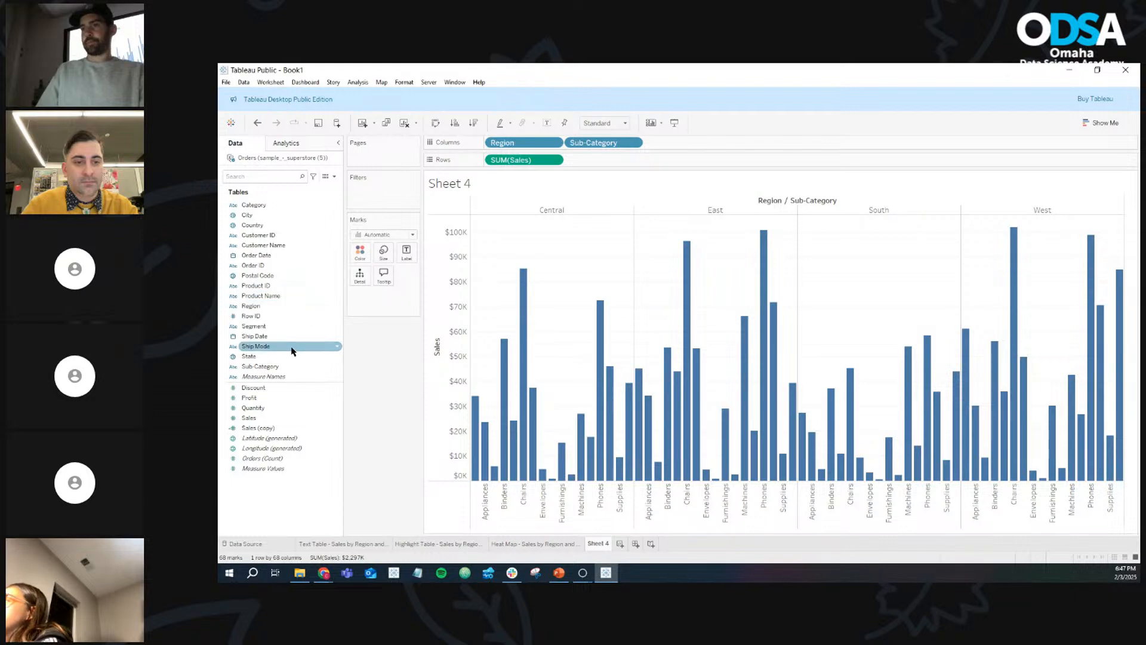
{"action": "left_click_drag", "start_coordinate": [257, 402], "coordinate": [647, 161]}
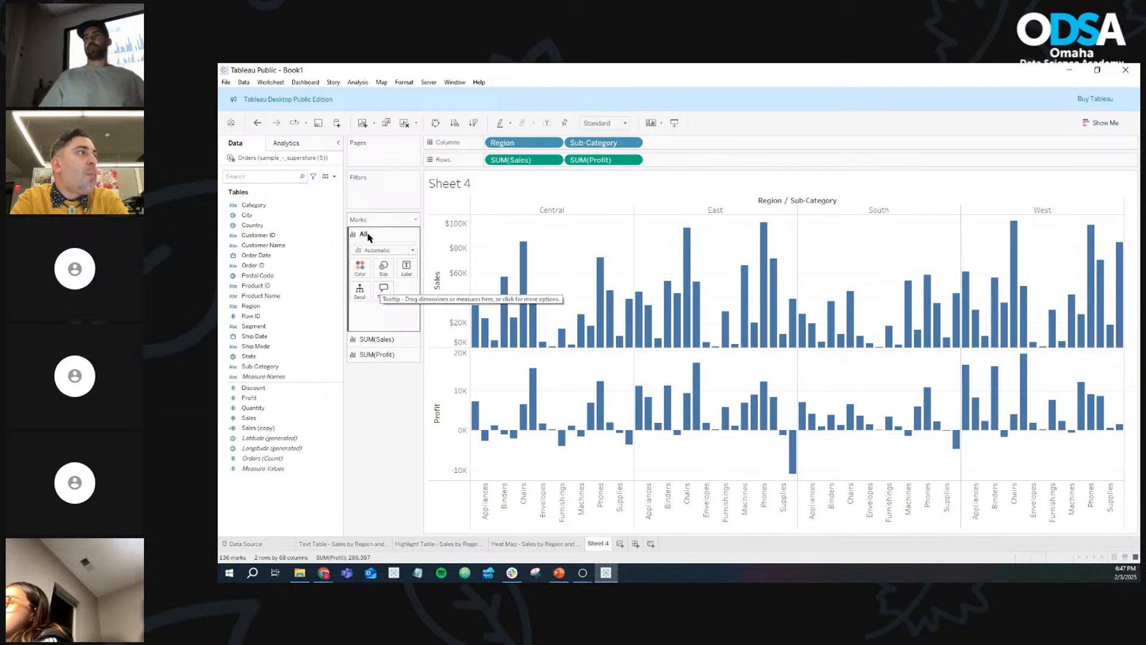
Step: Examine the separate mark settings for All, Sales and Profit
{"action": "left_click", "coordinate": [367, 340]}
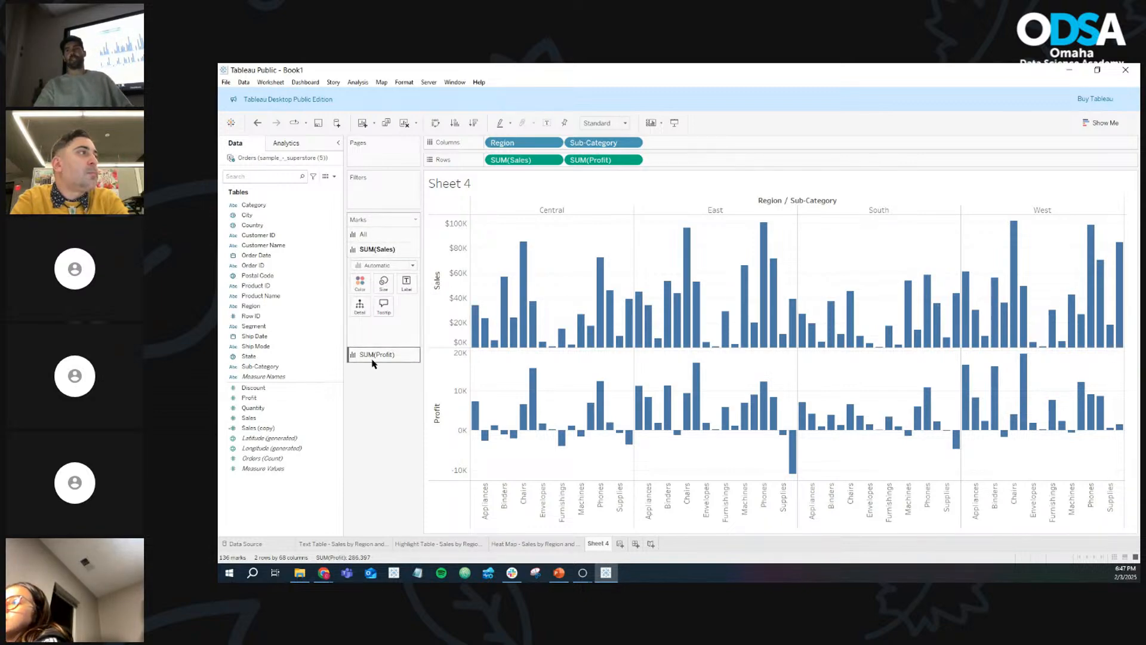
{"action": "left_click", "coordinate": [375, 357]}
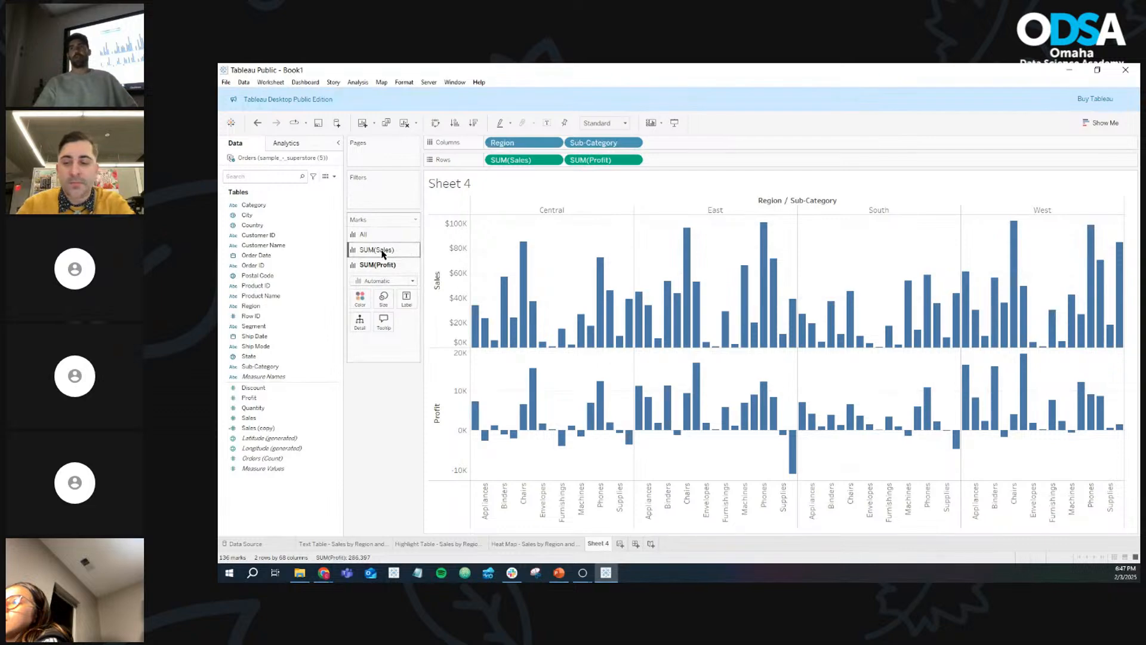
{"action": "left_click", "coordinate": [383, 251]}
{"action": "left_click", "coordinate": [375, 235]}
{"action": "left_click", "coordinate": [372, 336]}
{"action": "left_click", "coordinate": [378, 354]}
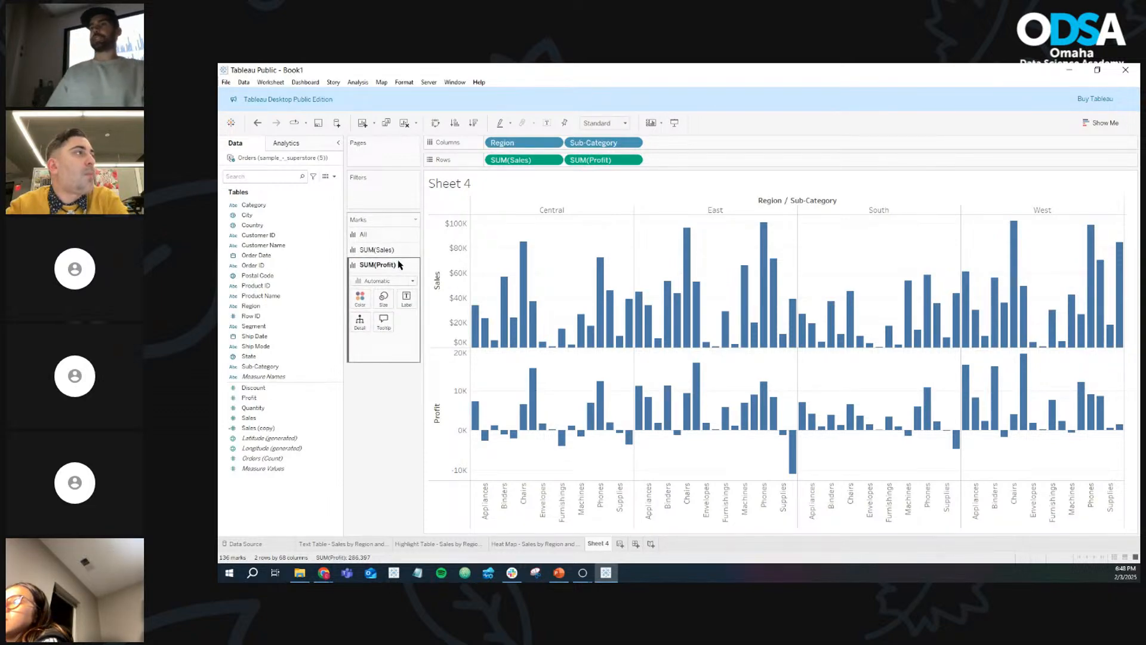
{"action": "left_click", "coordinate": [373, 251]}
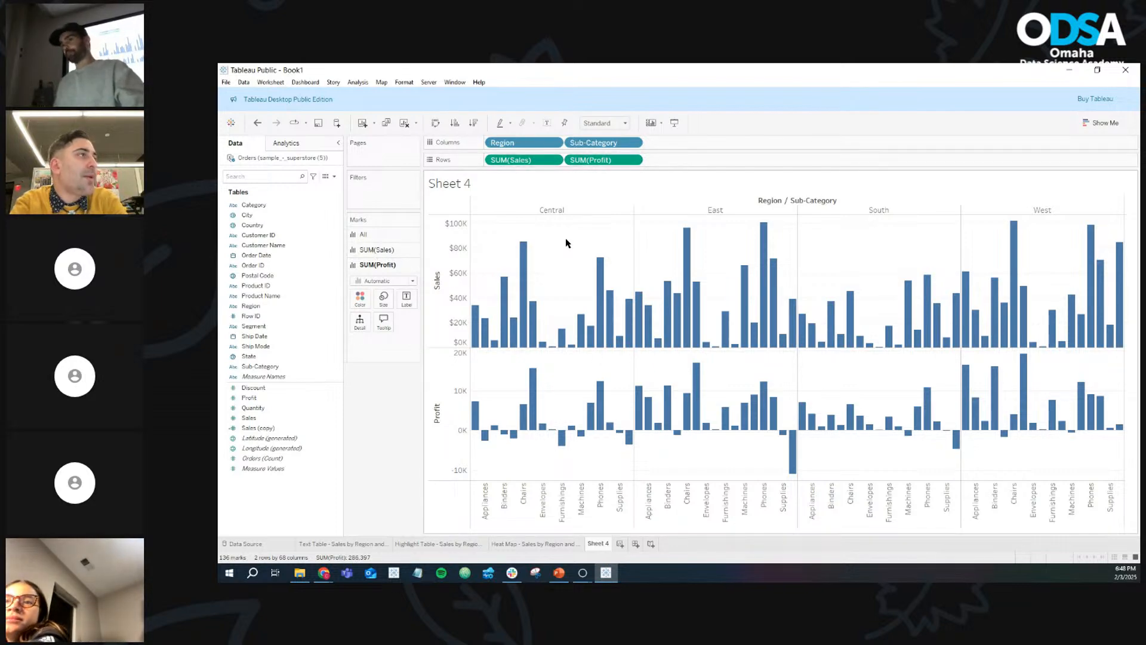
Step: Set the color of all marks to black for both the Sales and Profit charts
{"action": "left_click", "coordinate": [374, 239]}
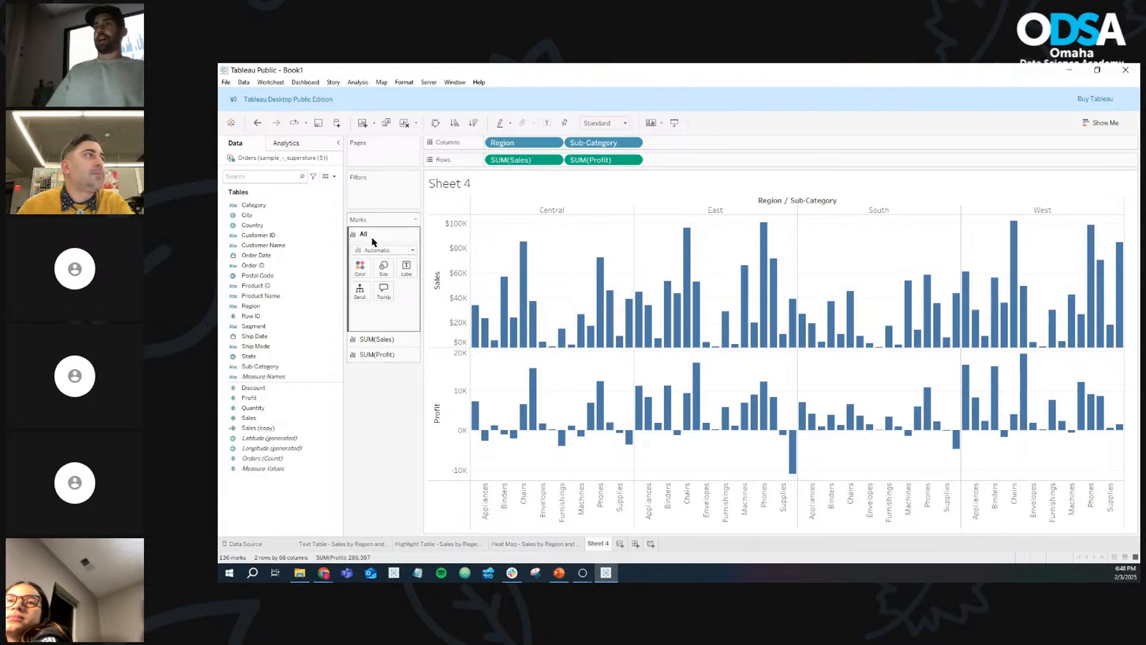
{"action": "left_click", "coordinate": [361, 268]}
{"action": "left_click", "coordinate": [368, 299]}
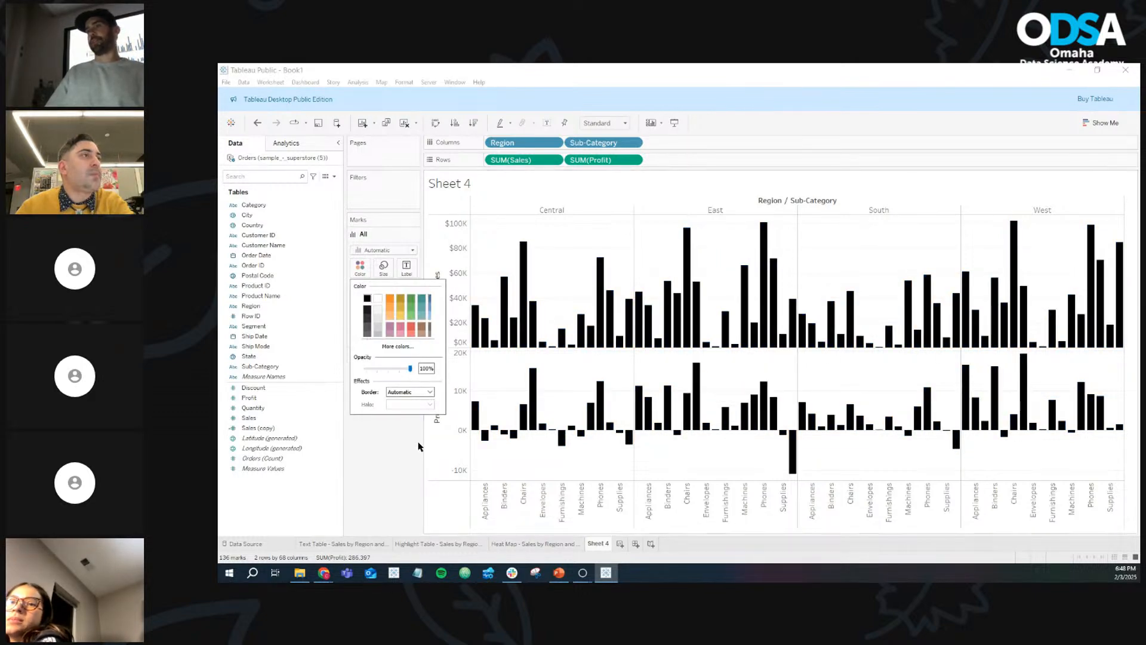
{"action": "left_click", "coordinate": [398, 463]}
Step: Change the color of only the Profit bars to muted purple
{"action": "left_click", "coordinate": [380, 355]}
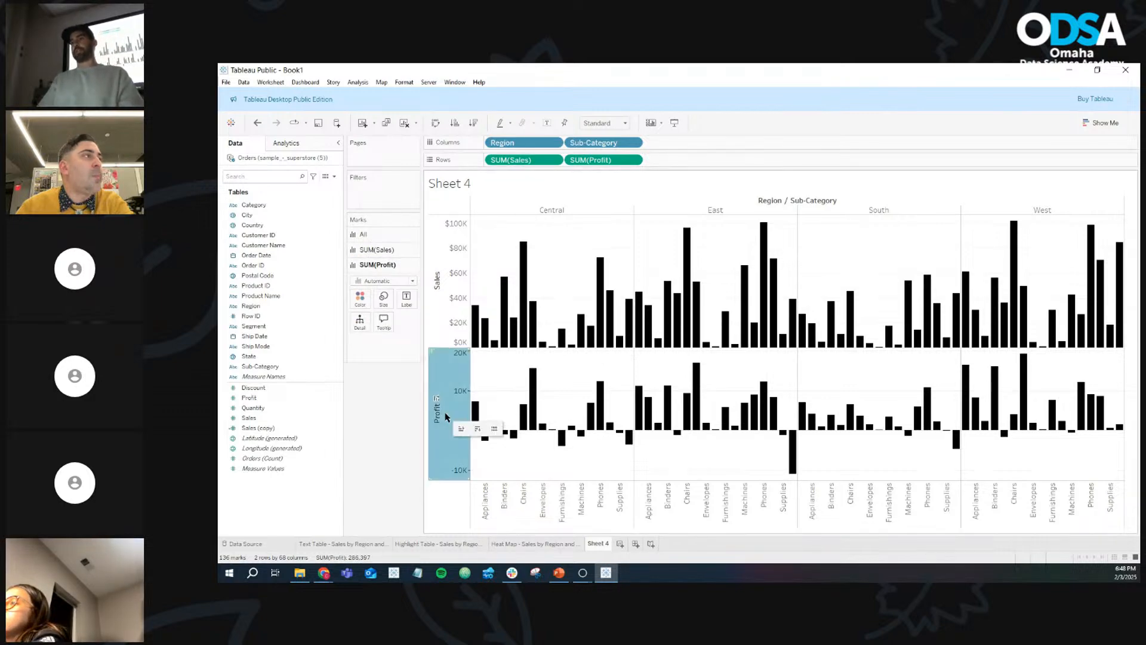
{"action": "left_click", "coordinate": [359, 301]}
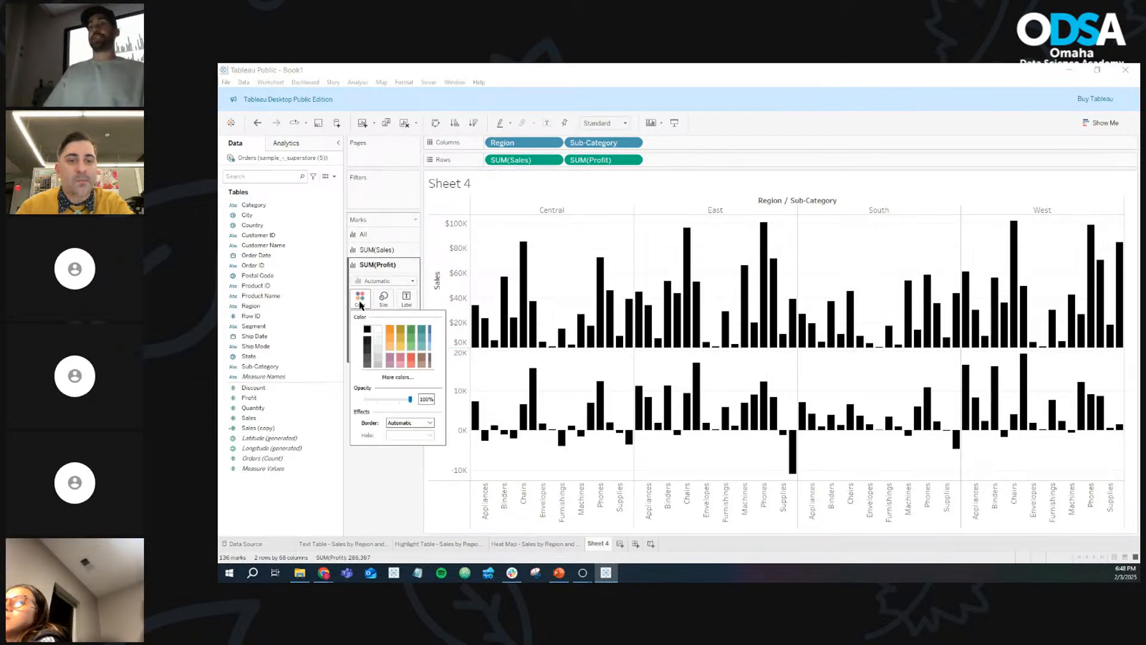
{"action": "left_click", "coordinate": [391, 359]}
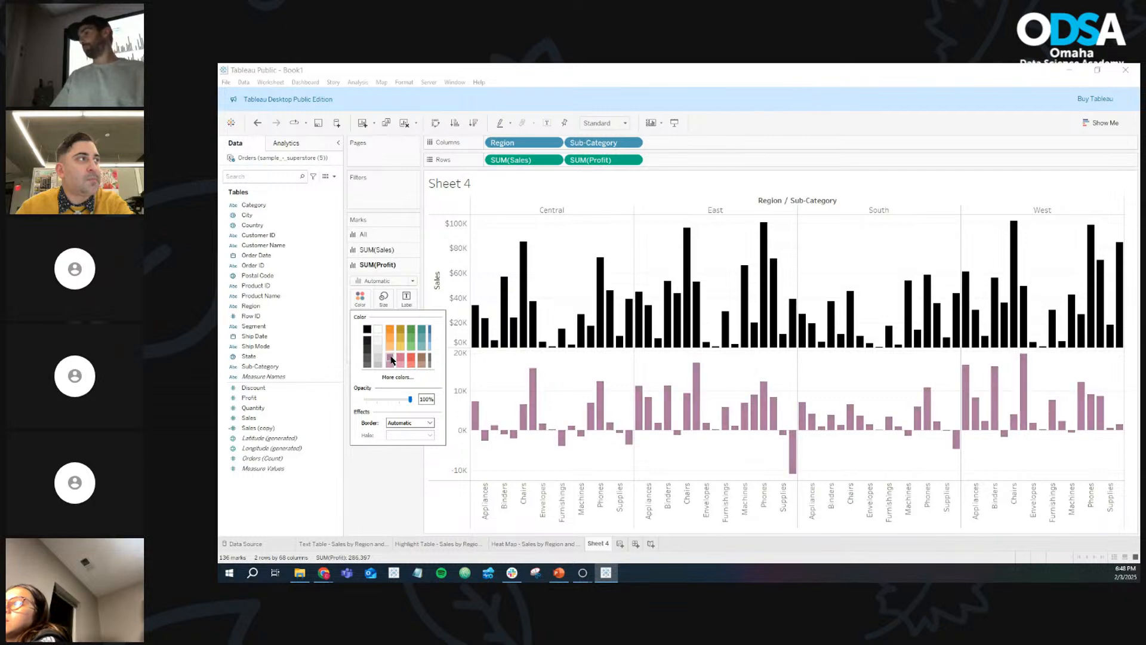
{"action": "left_click", "coordinate": [388, 471]}
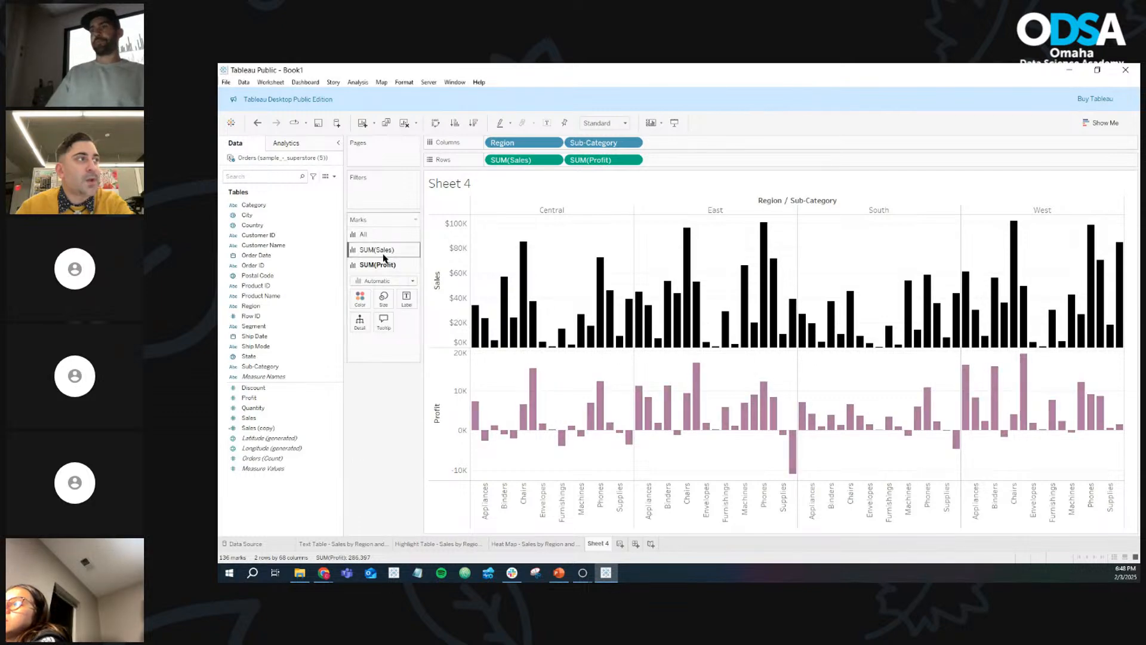
Step: Change the Profit mark type to Line and inspect a point in the East region
{"action": "left_click", "coordinate": [380, 284]}
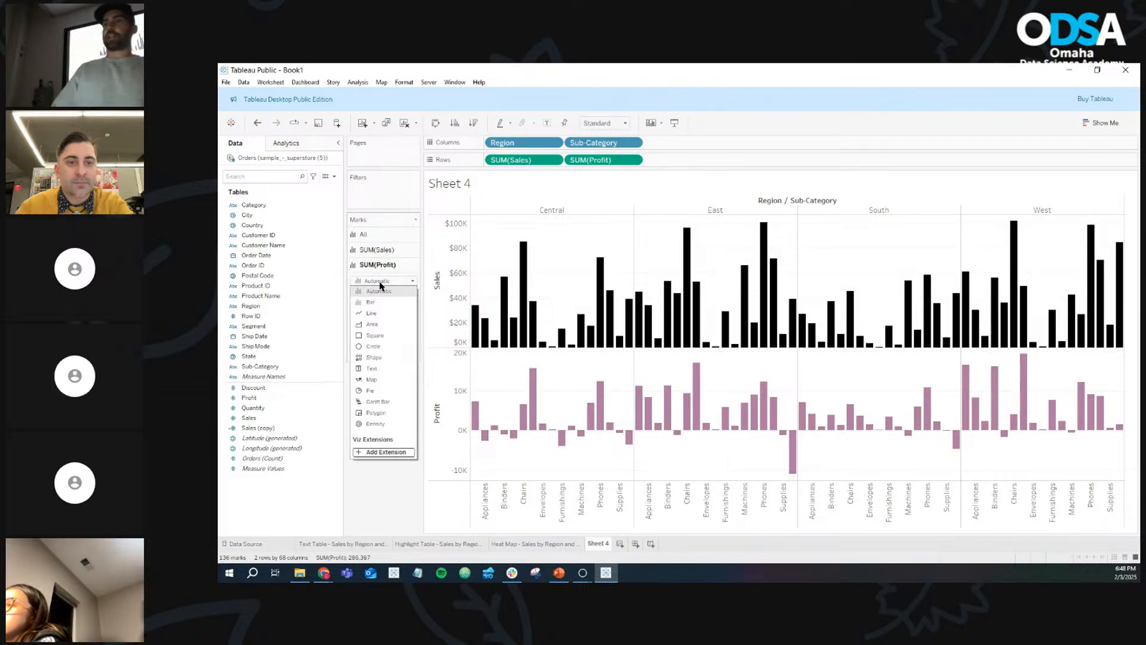
{"action": "left_click", "coordinate": [374, 313]}
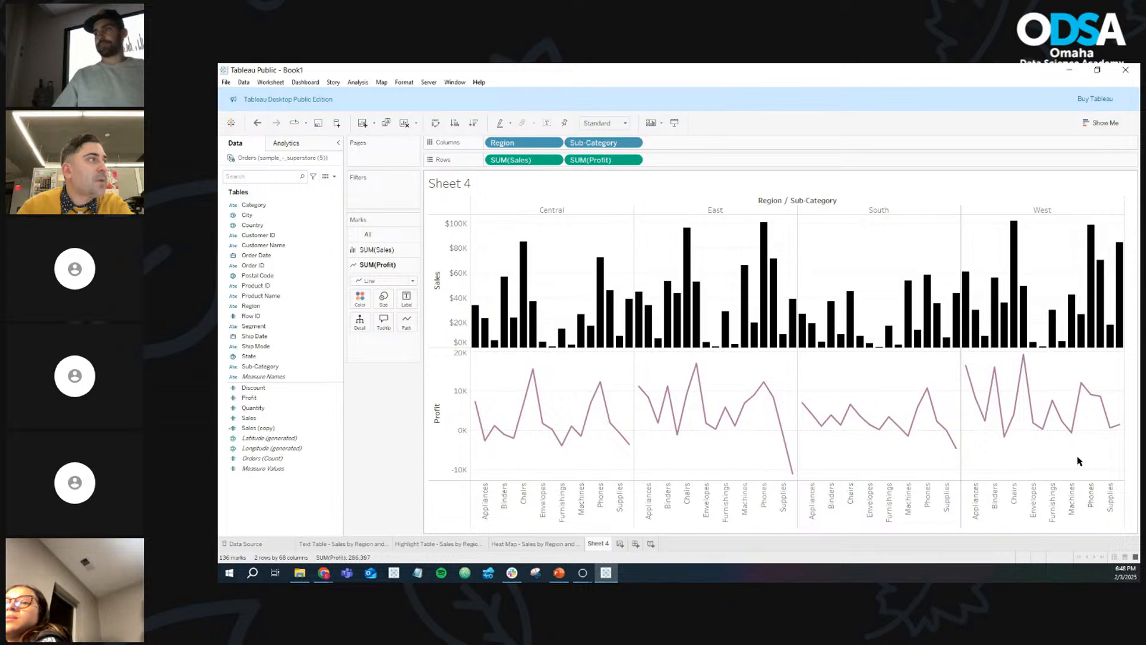
{"action": "mouse_move", "coordinate": [685, 428]}
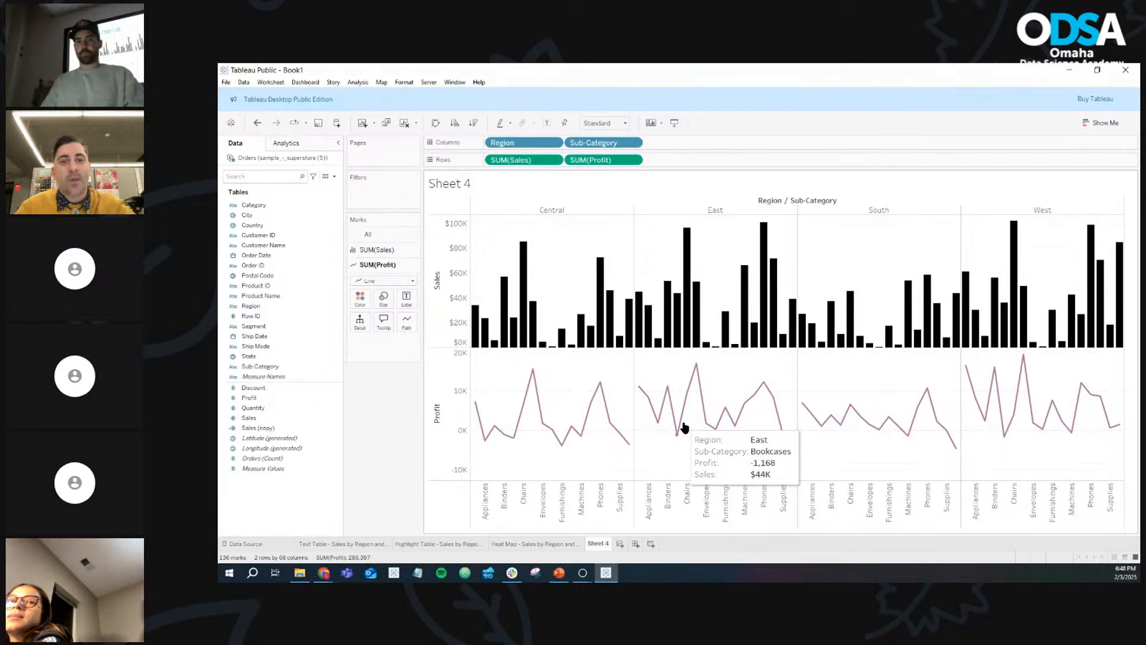
Step: Combine the Sales and Profit charts on a dual axis and examine the Sales and Profit axes in turn
{"action": "right_click", "coordinate": [442, 425]}
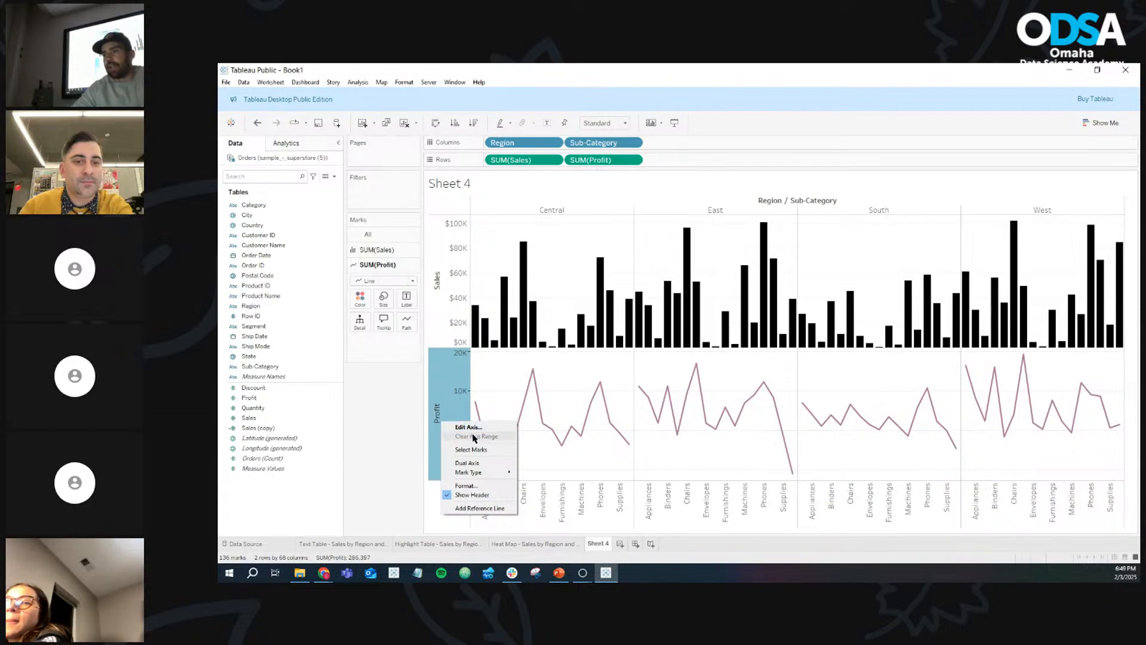
{"action": "left_click", "coordinate": [477, 464]}
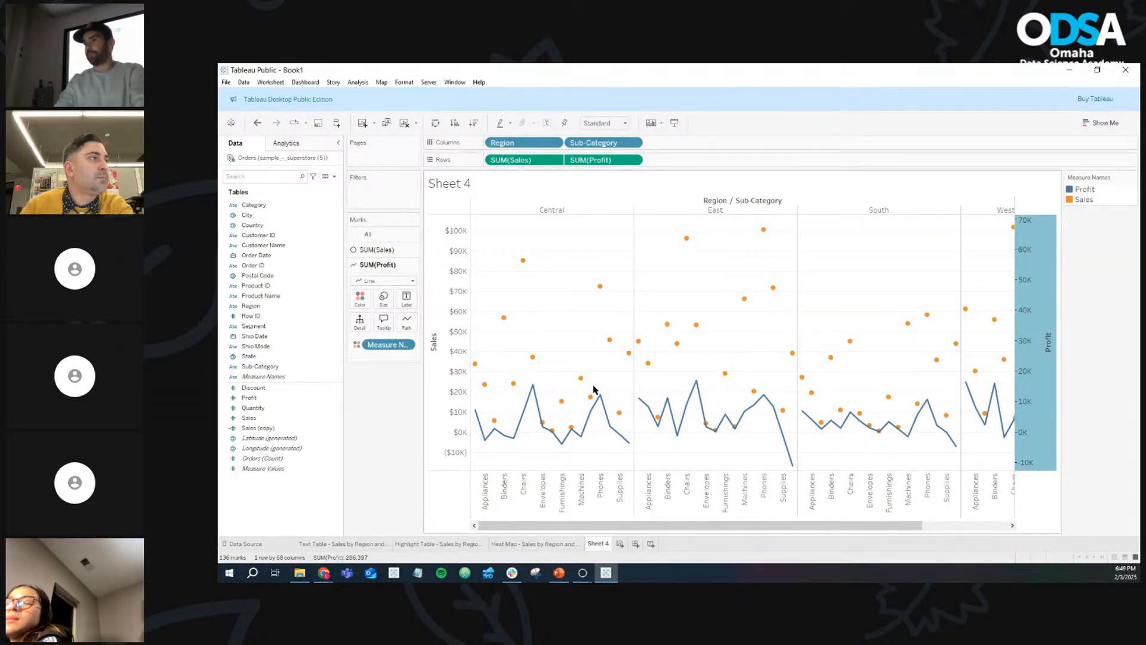
{"action": "left_click", "coordinate": [460, 296]}
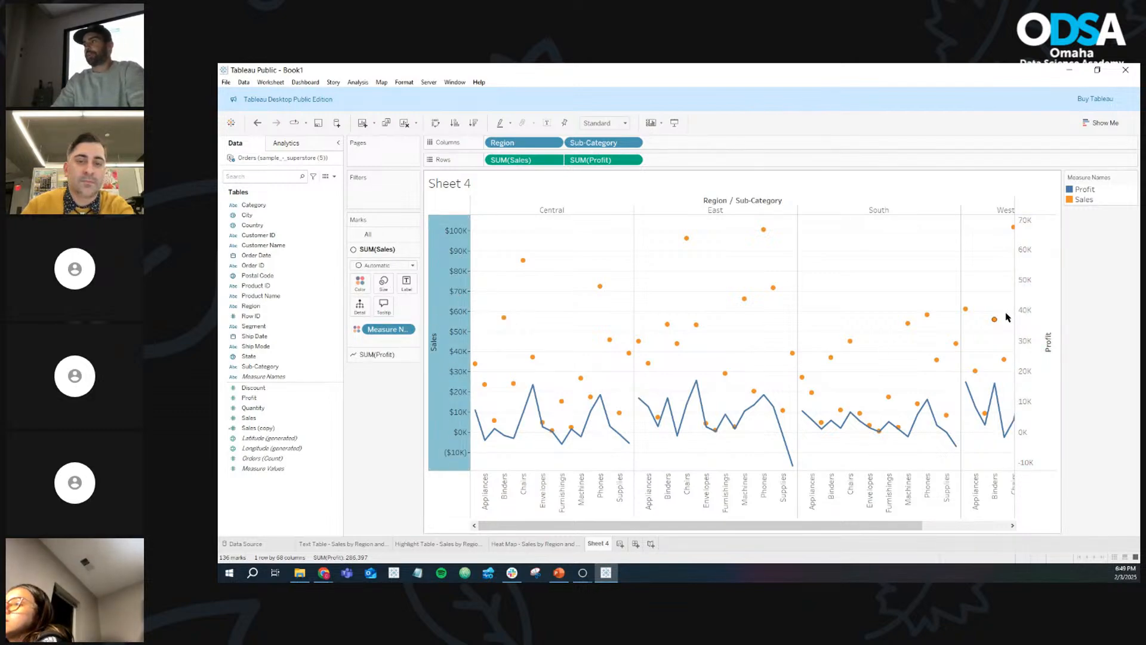
{"action": "left_click", "coordinate": [1045, 307]}
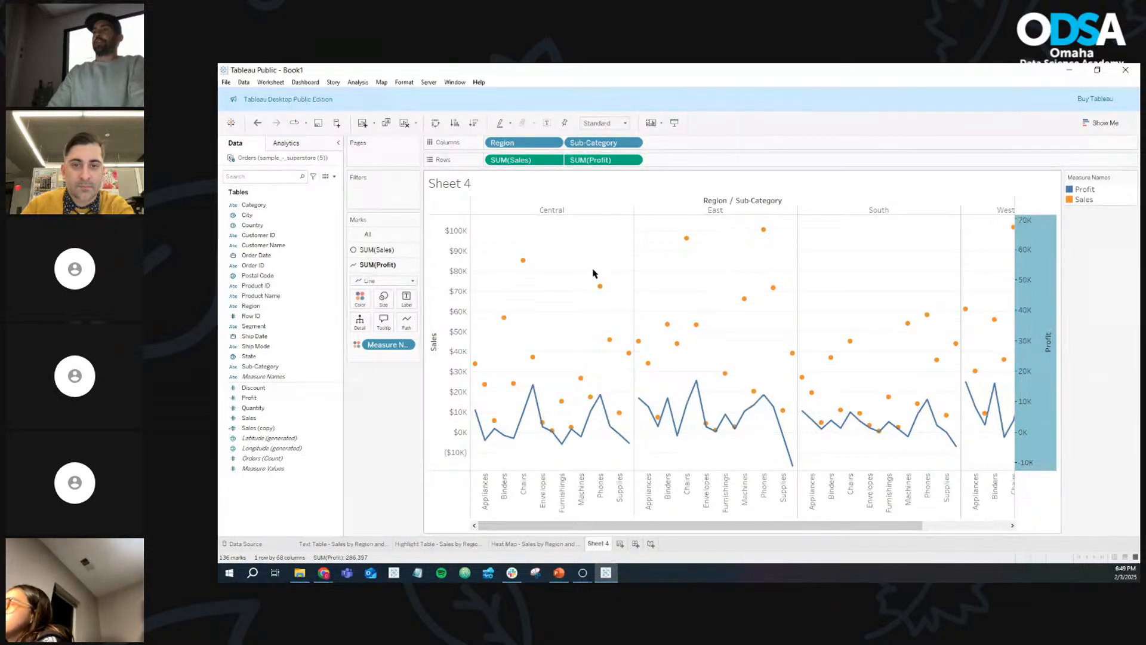
Step: Change only the Sales mark type to Bar in the dual-axis chart
{"action": "left_click", "coordinate": [384, 251]}
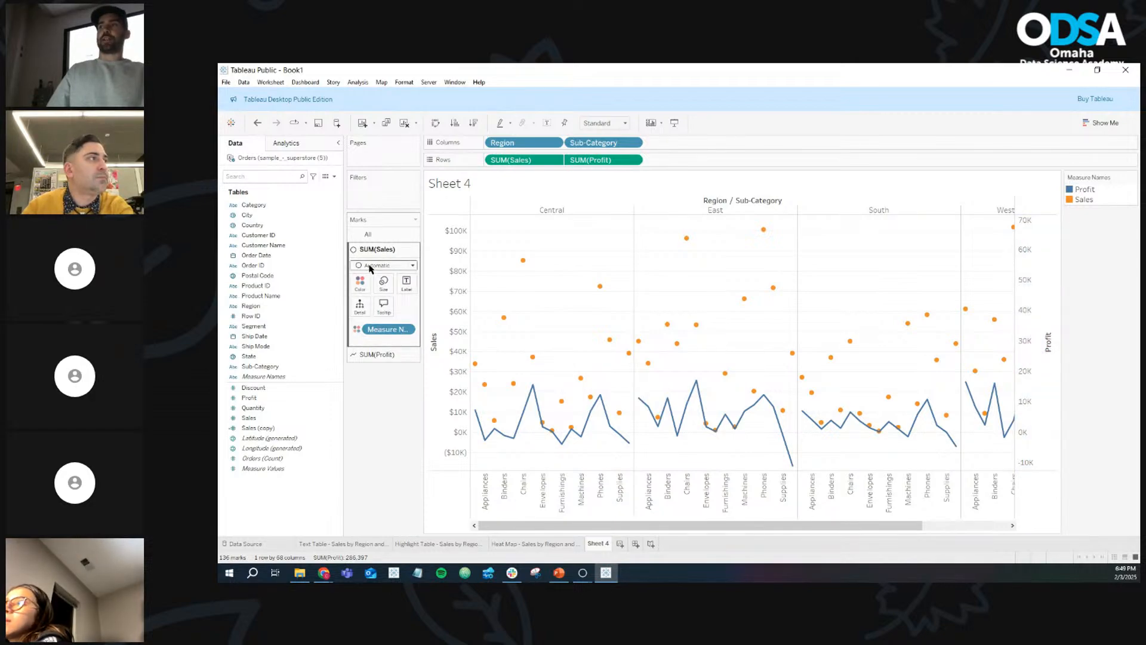
{"action": "left_click", "coordinate": [370, 267]}
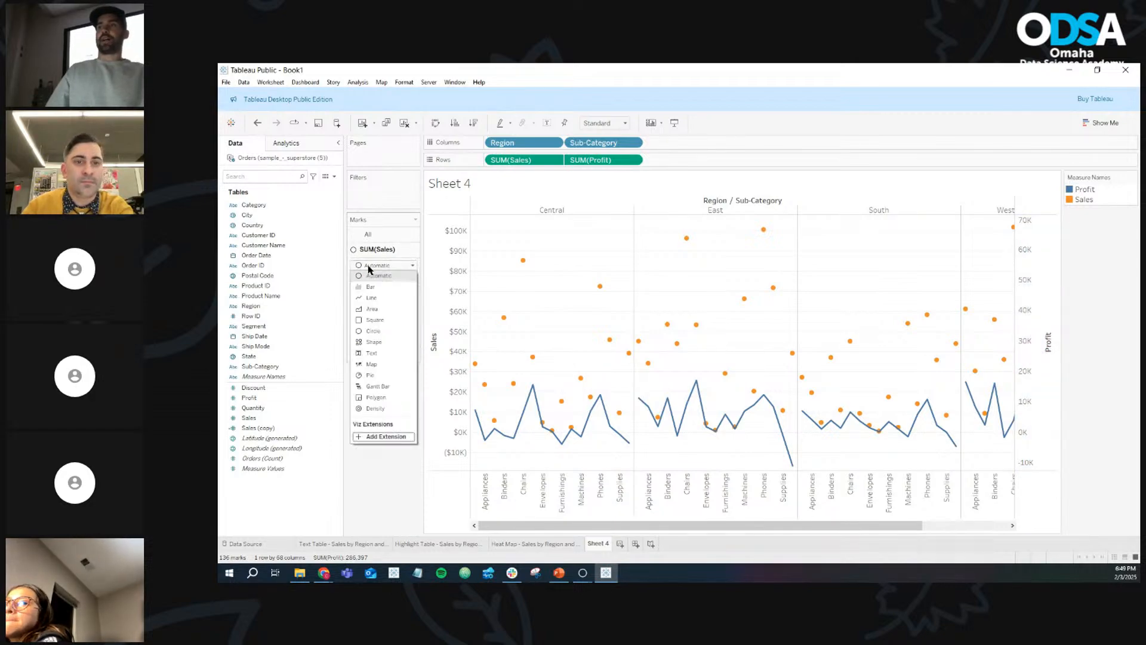
{"action": "left_click", "coordinate": [375, 289]}
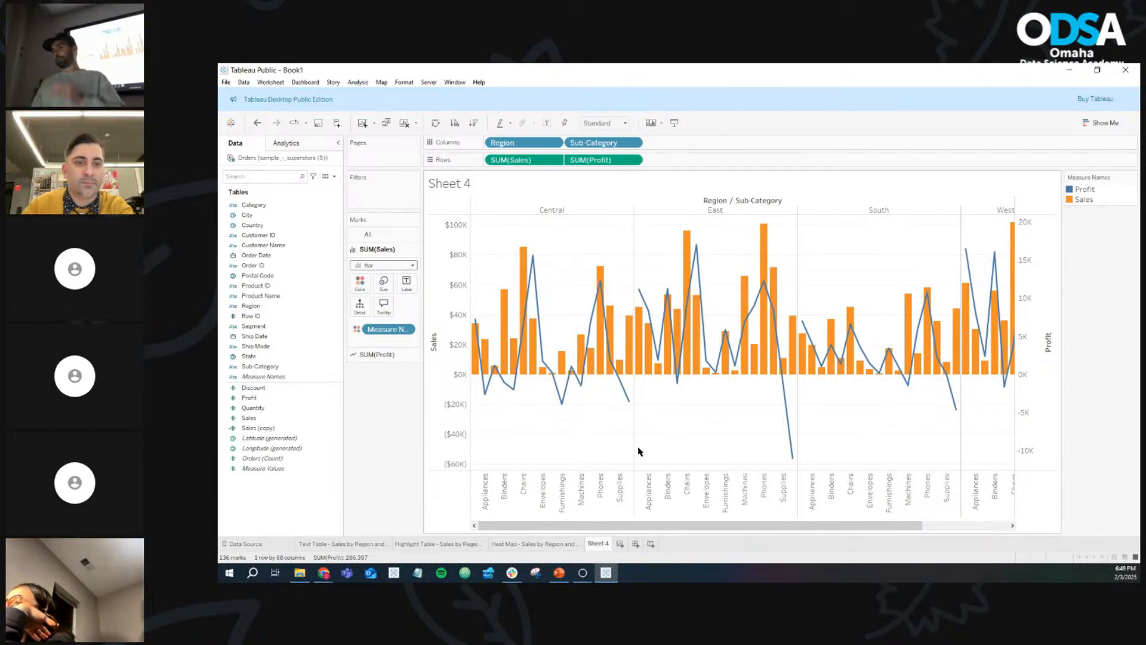
{"action": "mouse_move", "coordinate": [595, 279]}
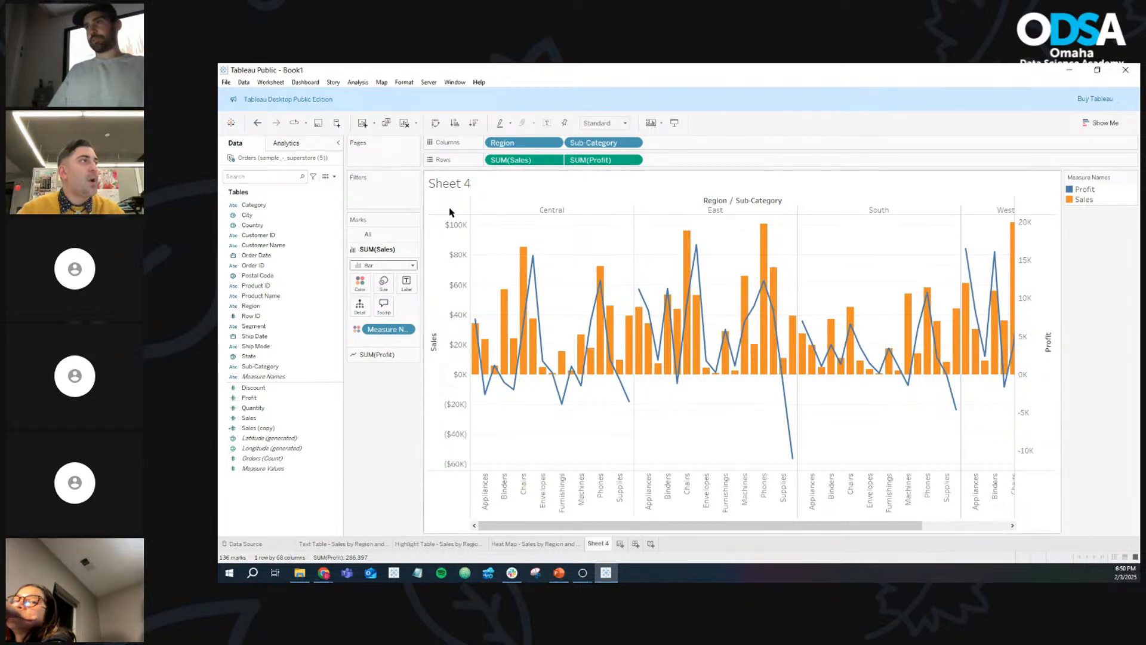
Step: Undo the Sales bar mark type and the dual axis to return to separate Sales and Profit charts
{"action": "left_click", "coordinate": [257, 123]}
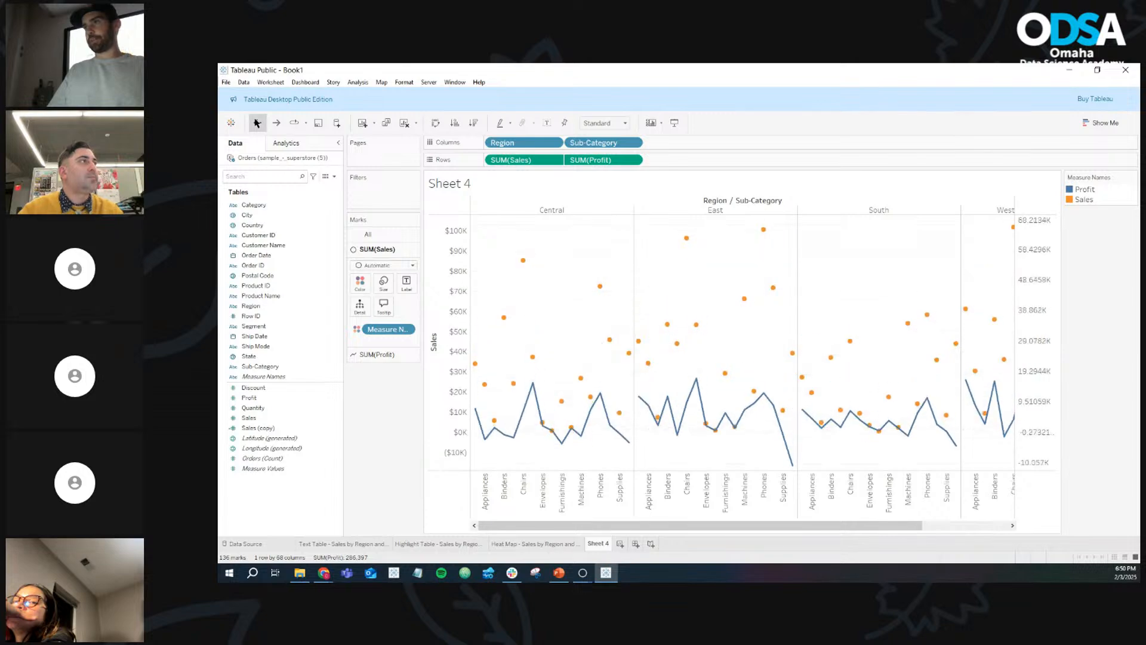
{"action": "left_click", "coordinate": [257, 123]}
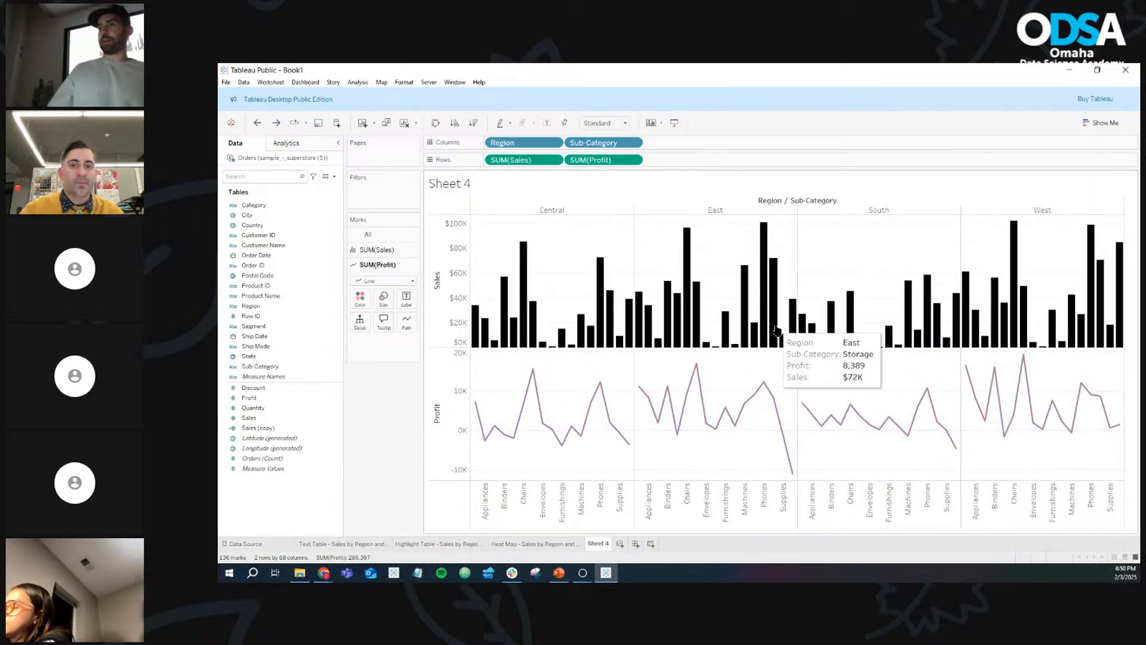
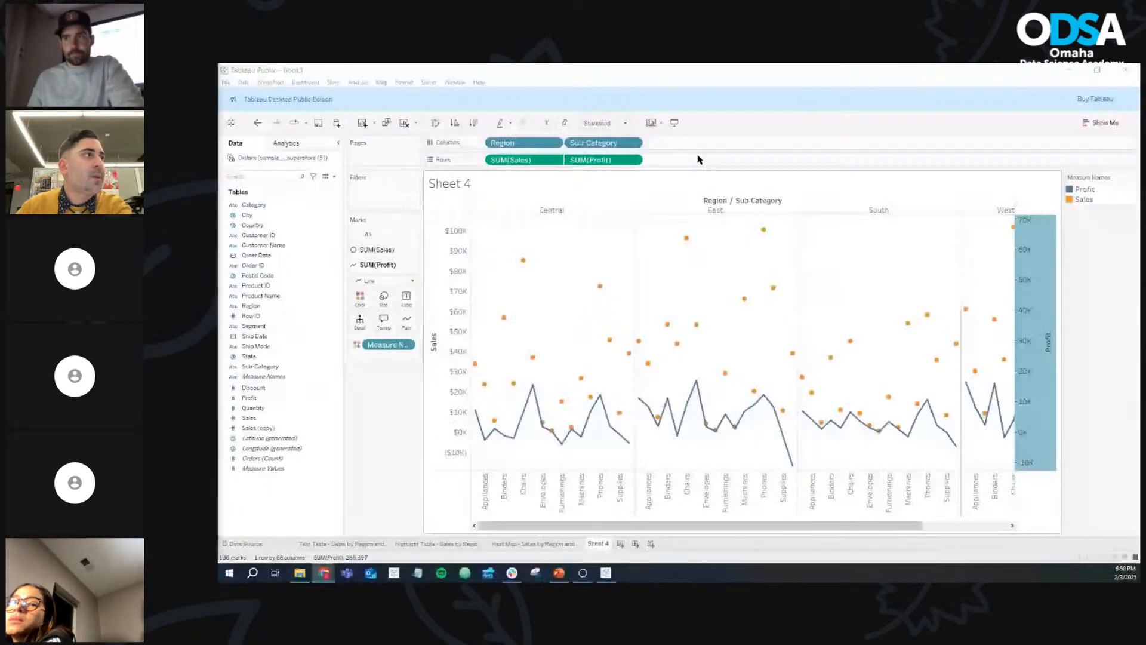
{"action": "left_click", "coordinate": [257, 123]}
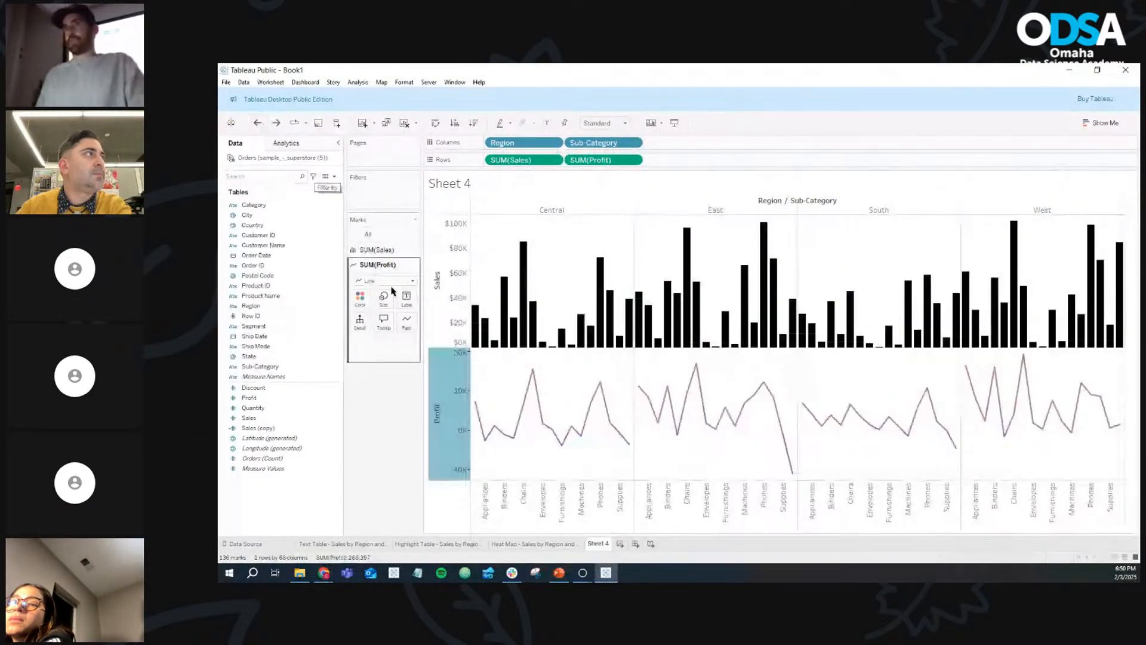
Step: Put Profit on a dual axis with Sales and set the Sales mark type to Bar
{"action": "right_click", "coordinate": [451, 386]}
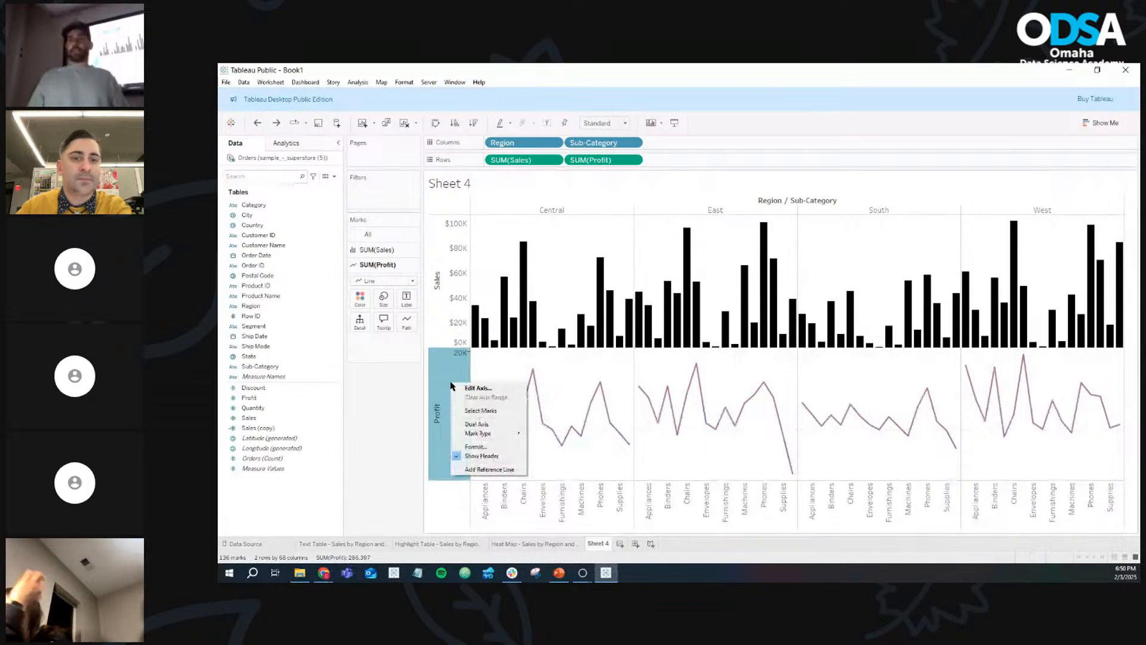
{"action": "left_click", "coordinate": [478, 423]}
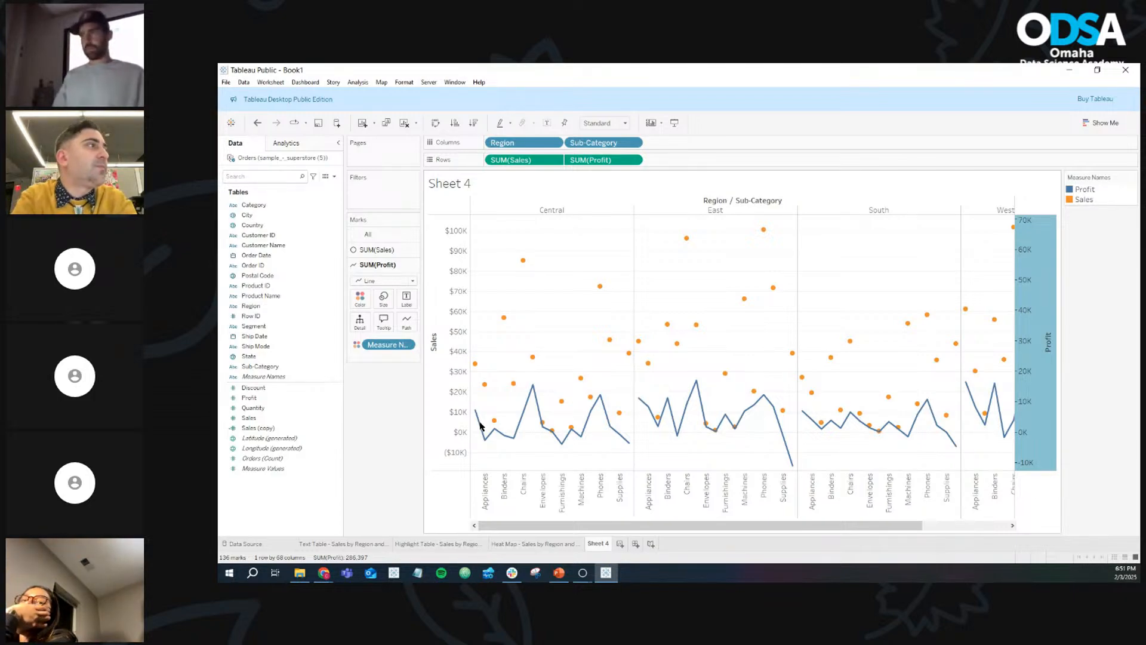
{"action": "left_click", "coordinate": [359, 250]}
{"action": "left_click", "coordinate": [383, 265]}
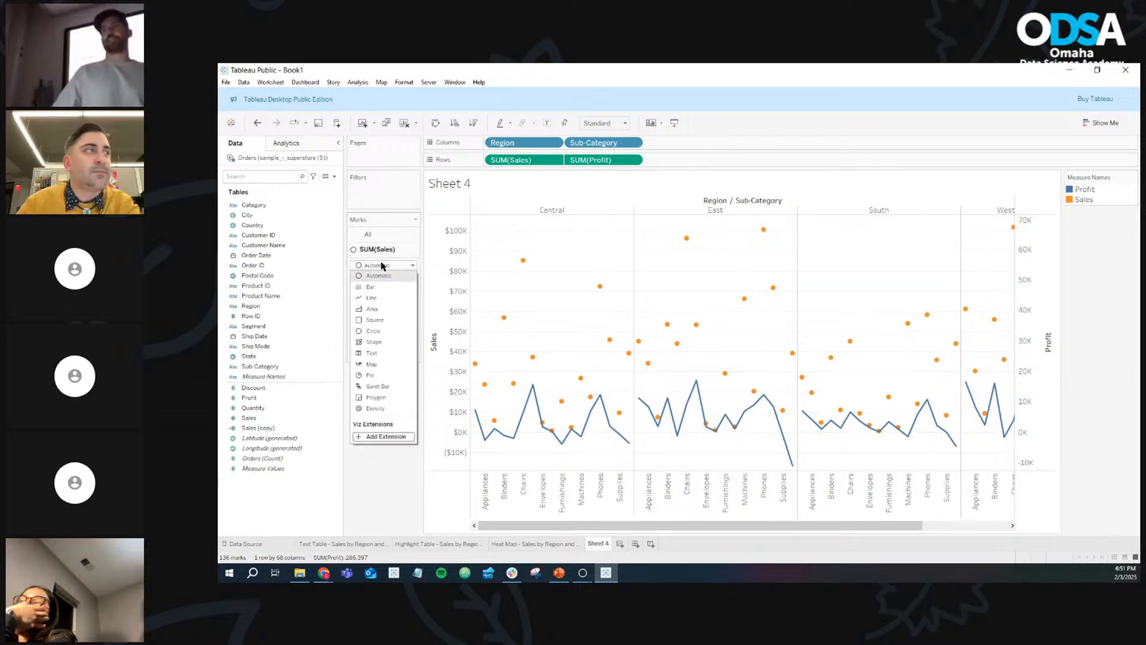
{"action": "left_click", "coordinate": [370, 287]}
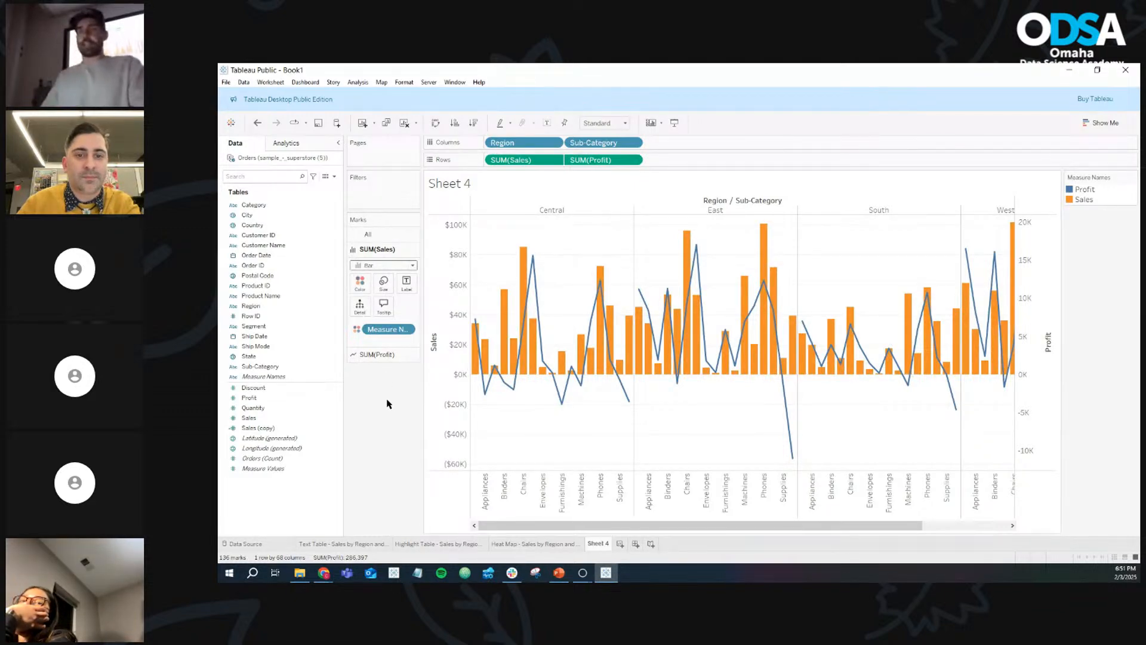
Step: Change the Sales bar color to gray and inspect the Phones and Chairs bars in the East region
{"action": "left_click", "coordinate": [360, 289]}
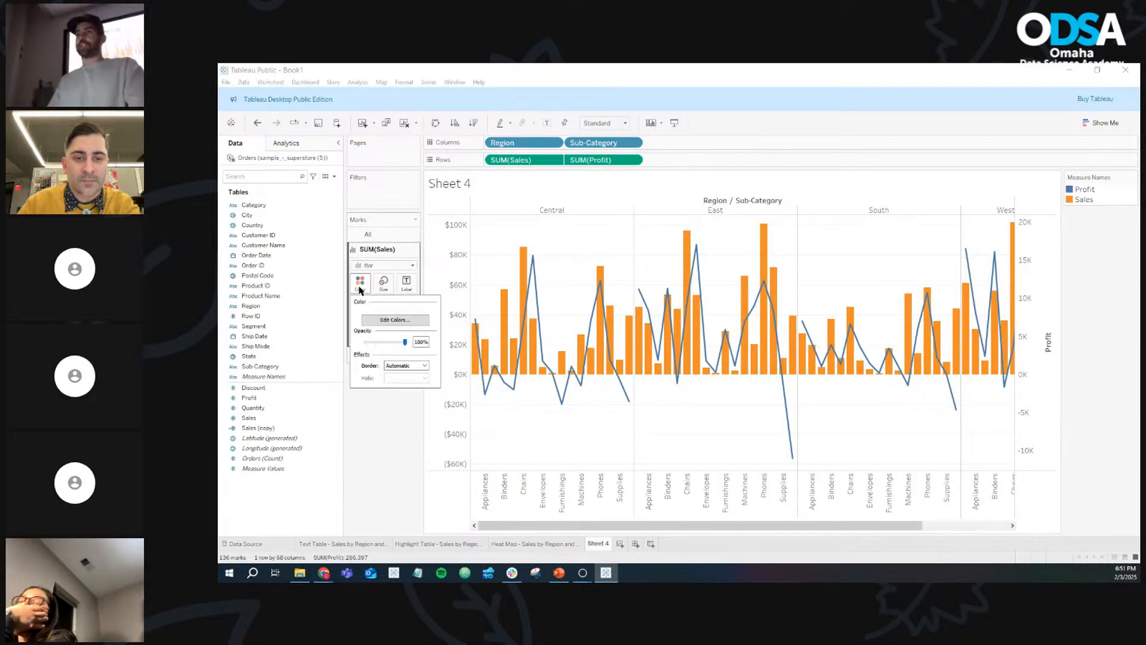
{"action": "left_click", "coordinate": [381, 323]}
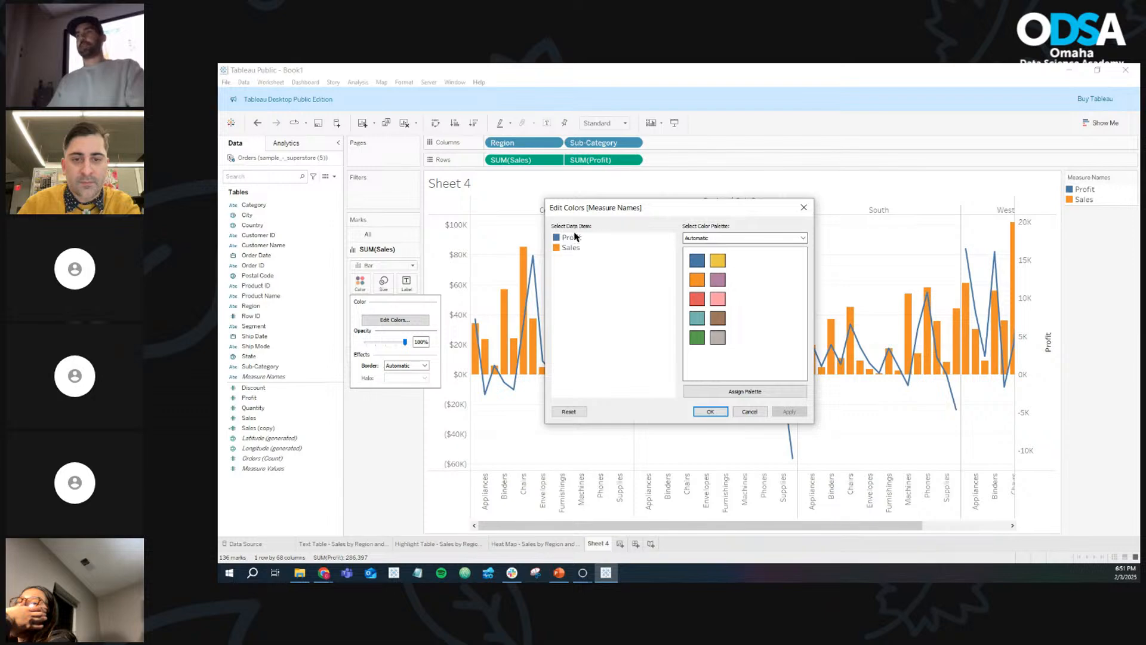
{"action": "left_click", "coordinate": [714, 338]}
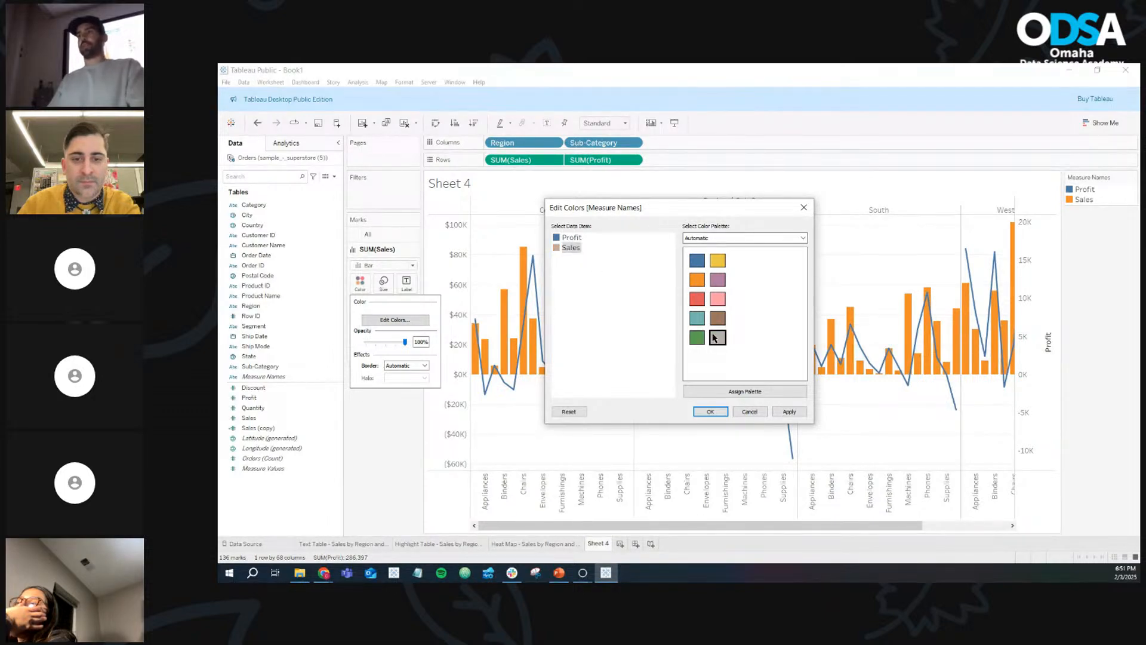
{"action": "left_click", "coordinate": [708, 413]}
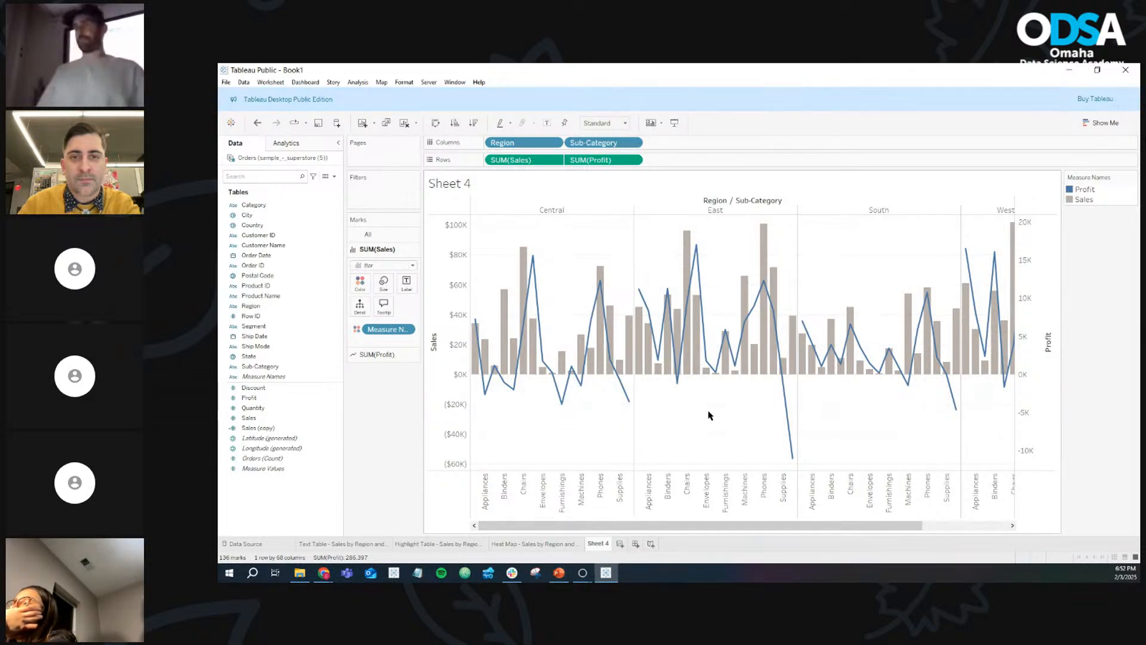
{"action": "mouse_move", "coordinate": [679, 389]}
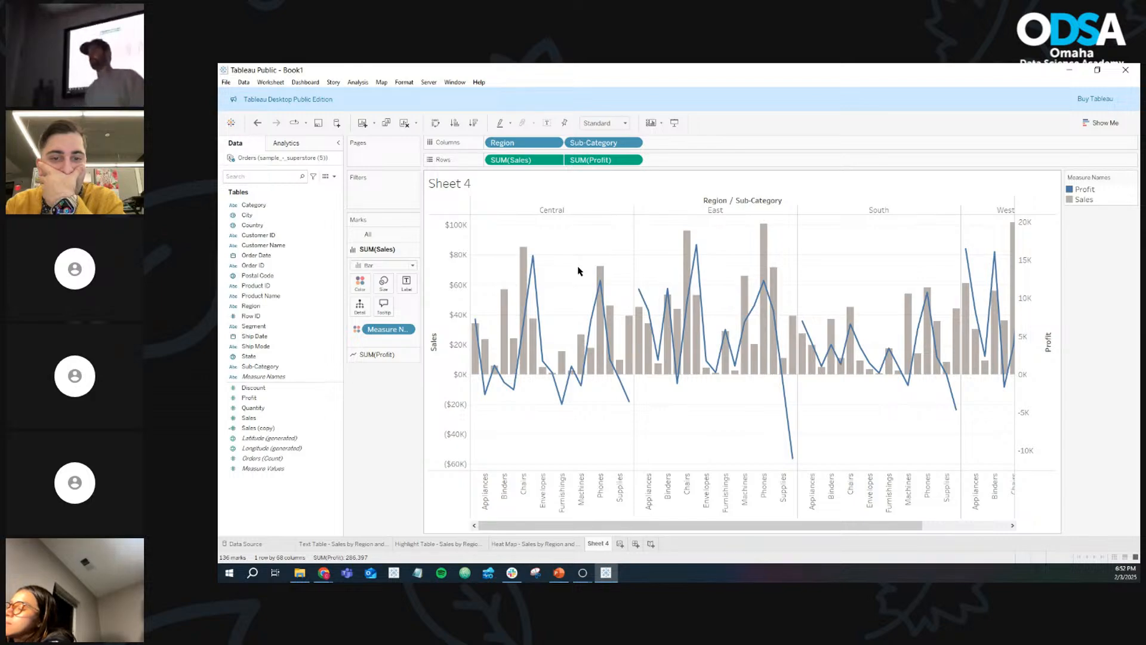
{"action": "mouse_move", "coordinate": [765, 236]}
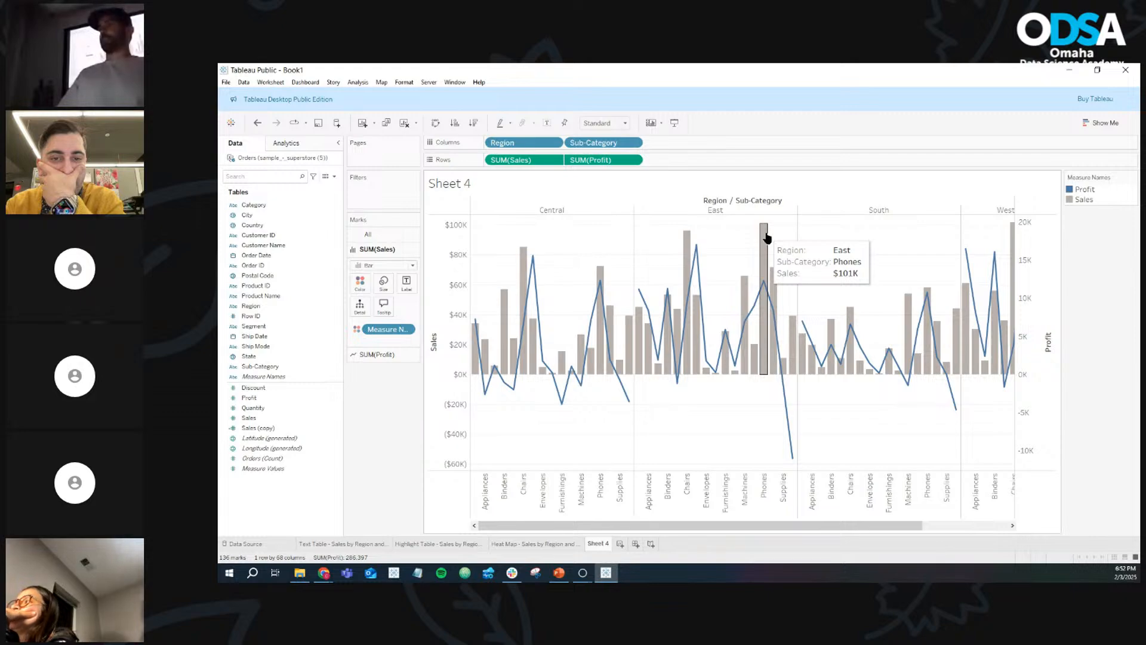
{"action": "mouse_move", "coordinate": [687, 240]}
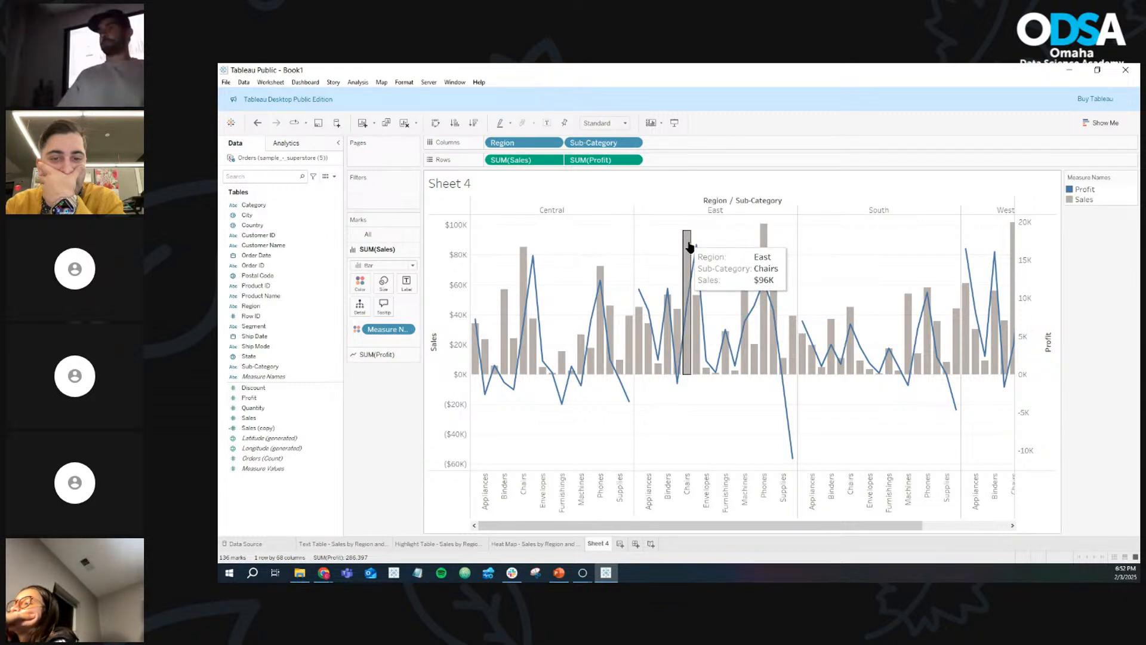
{"action": "mouse_move", "coordinate": [792, 461]}
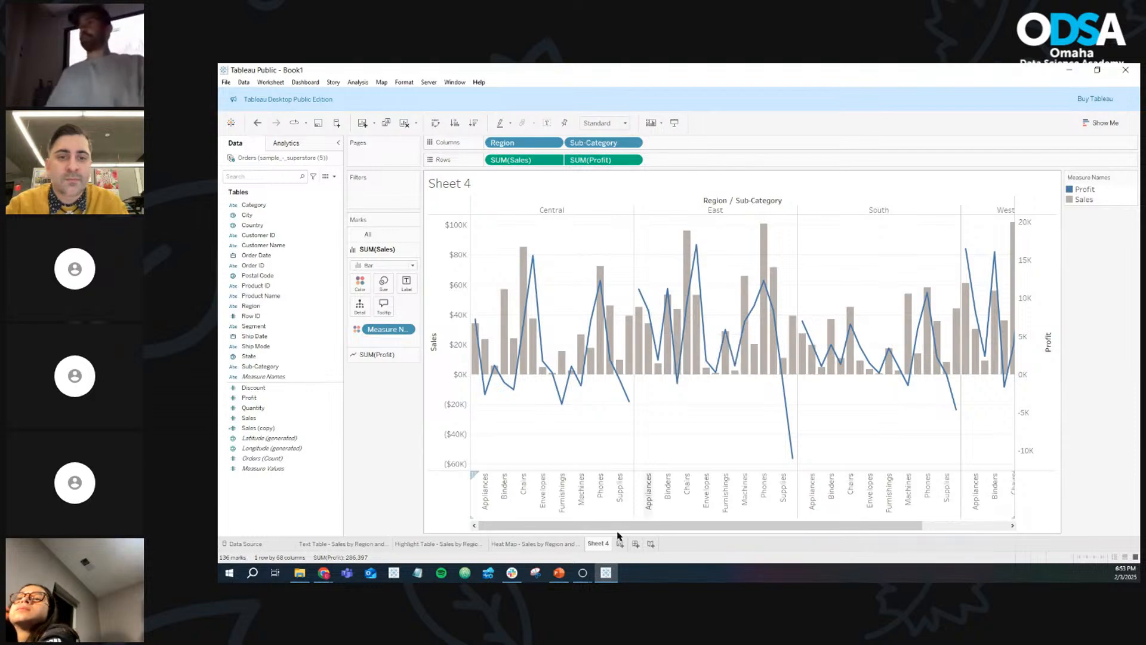
Step: Rename Sheet 4 as "Sales vs Profits by Region / Sub-Category"
{"action": "right_click", "coordinate": [599, 543]}
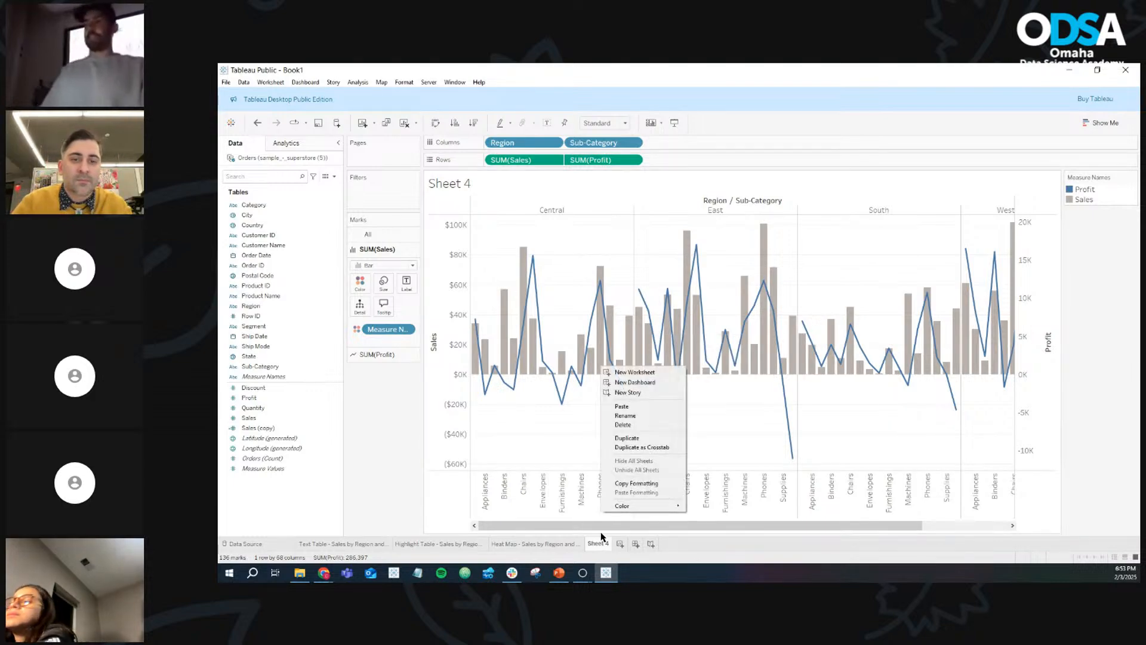
{"action": "left_click", "coordinate": [626, 415]}
{"action": "type", "text": "Saves"}
{"action": "key", "text": "BackSpace"}
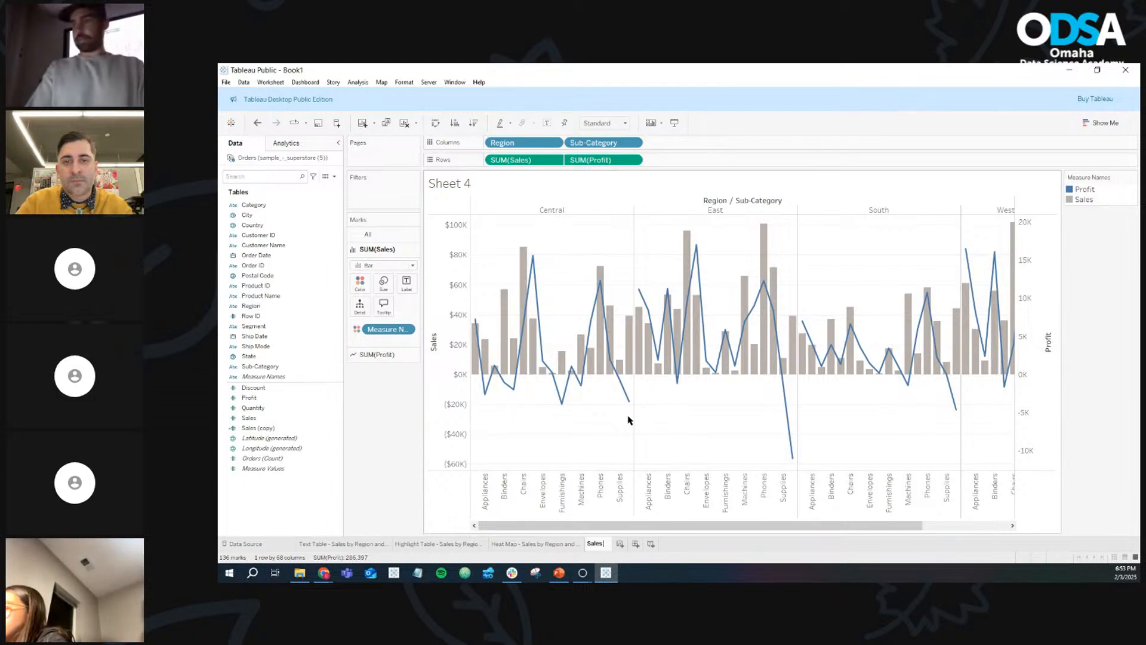
{"action": "type", "text": "vs Prof"}
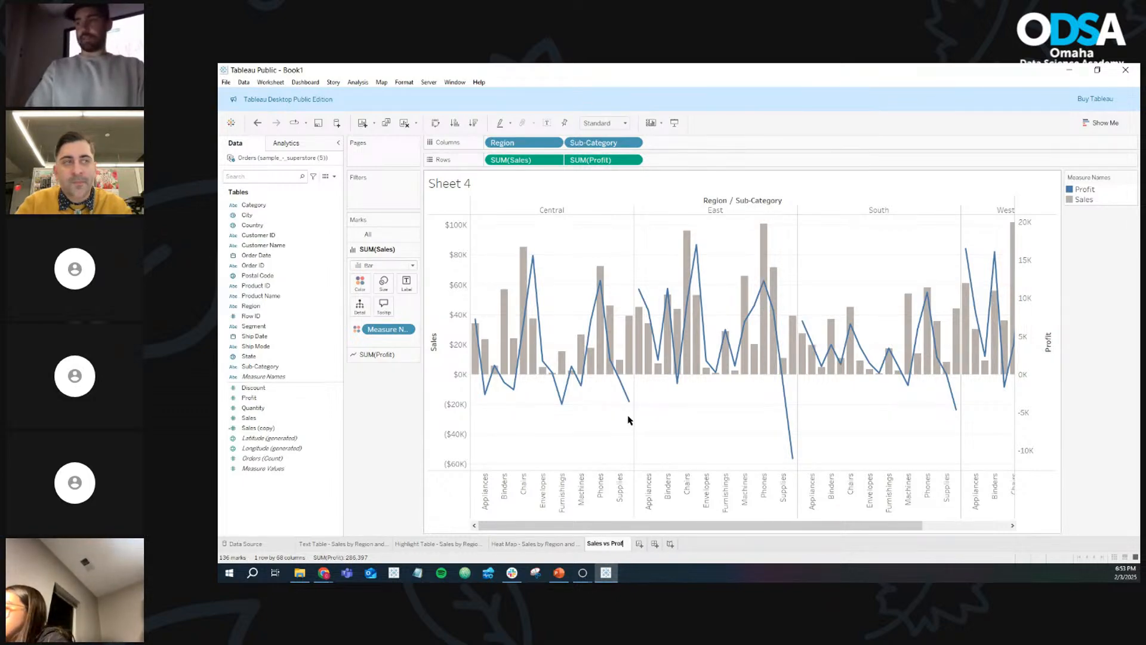
{"action": "type", "text": "its"}
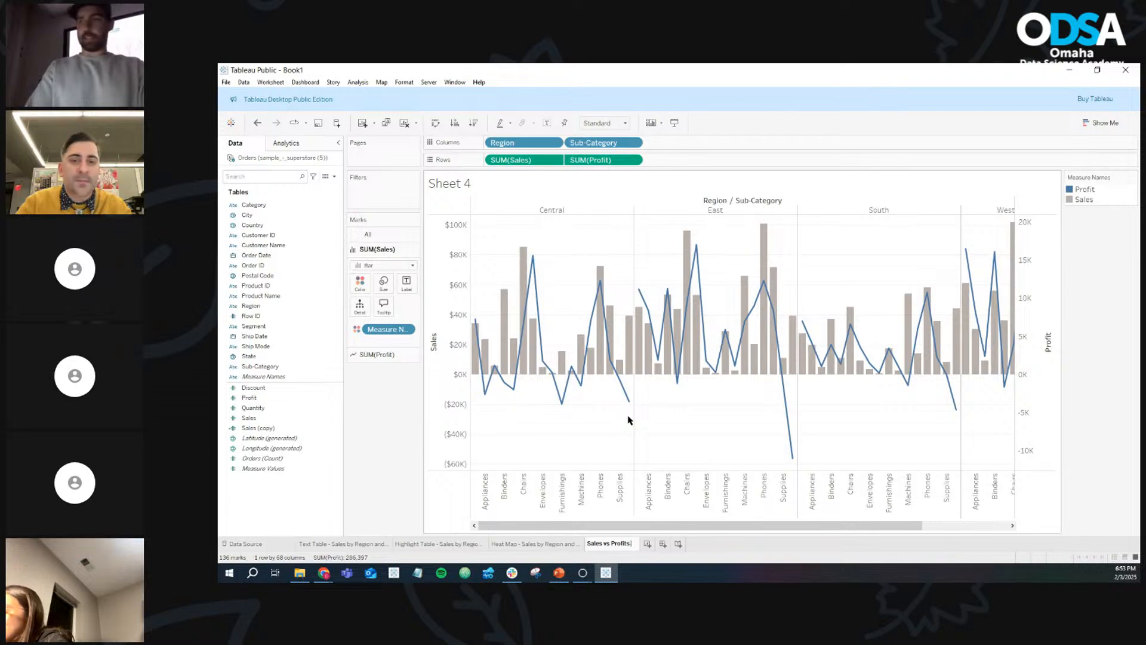
{"action": "type", "text": " by Re"}
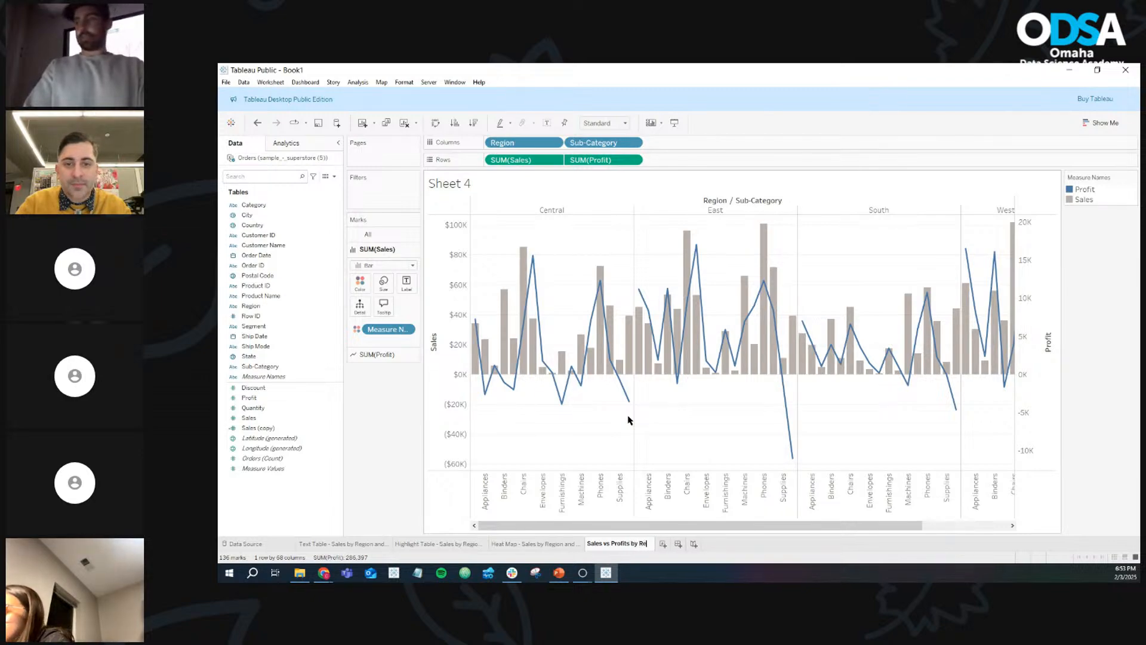
{"action": "type", "text": "gion / Sub"}
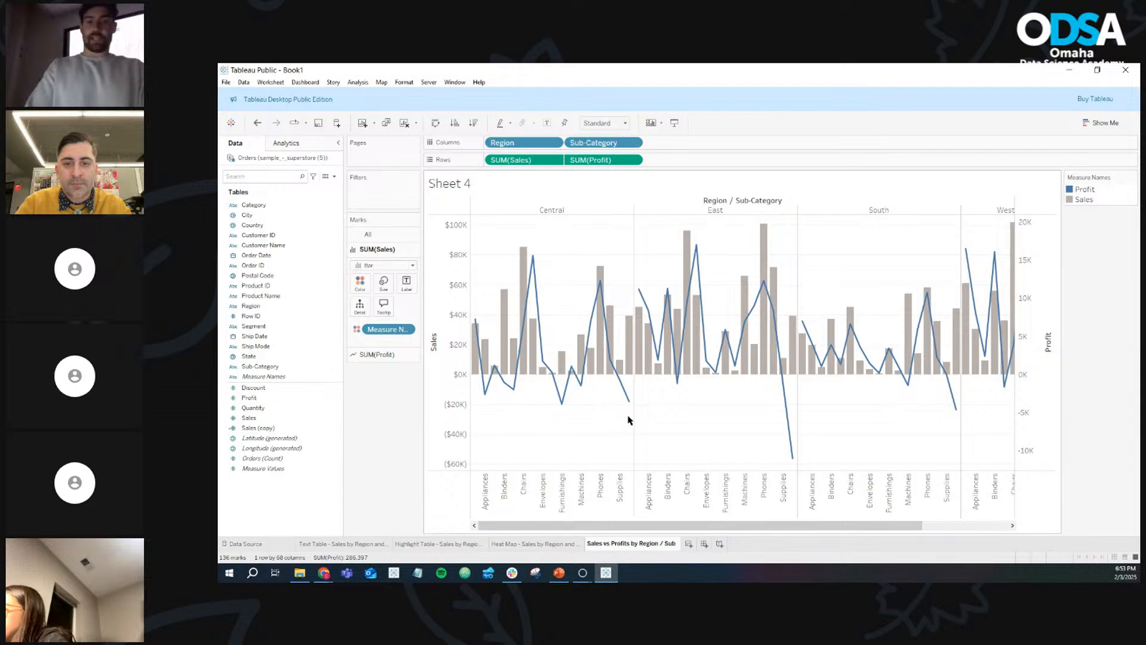
{"action": "type", "text": "-Category"}
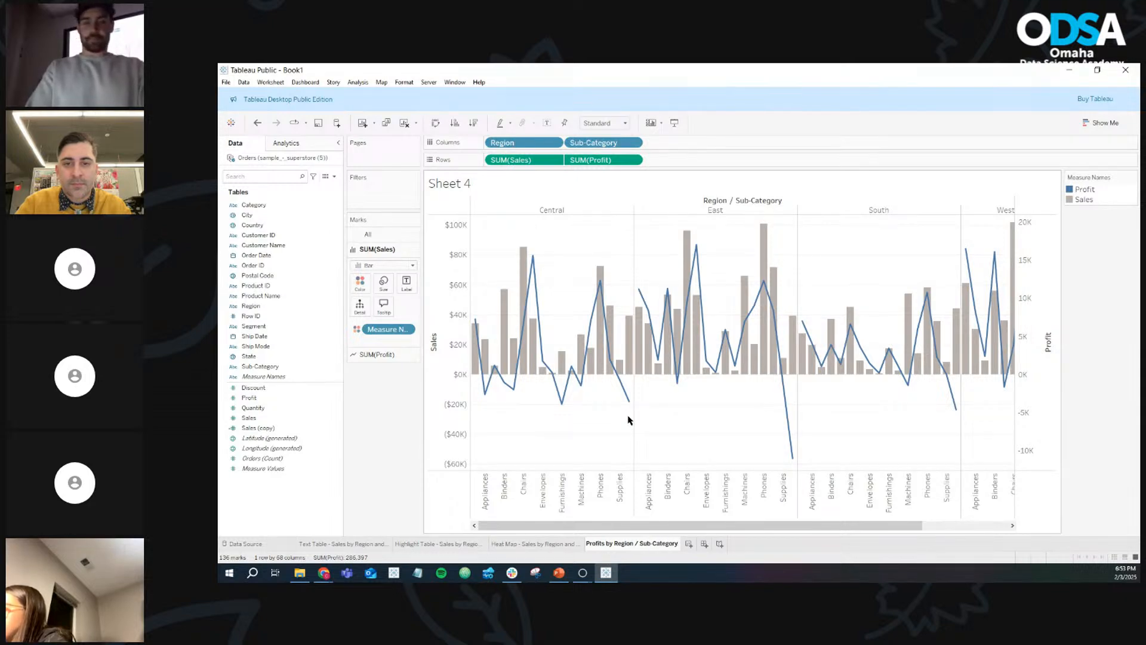
{"action": "key", "text": "Return"}
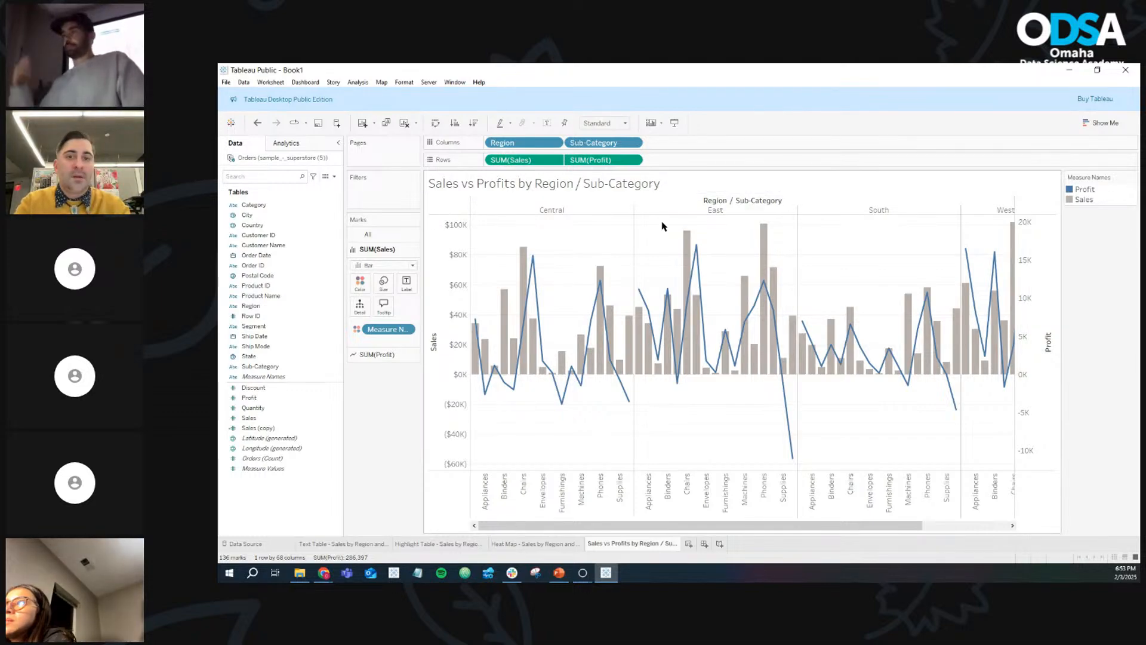
Step: Replace the chart's automatic sheet-name title with the text "Sales vs Profits"
{"action": "double_click", "coordinate": [672, 186]}
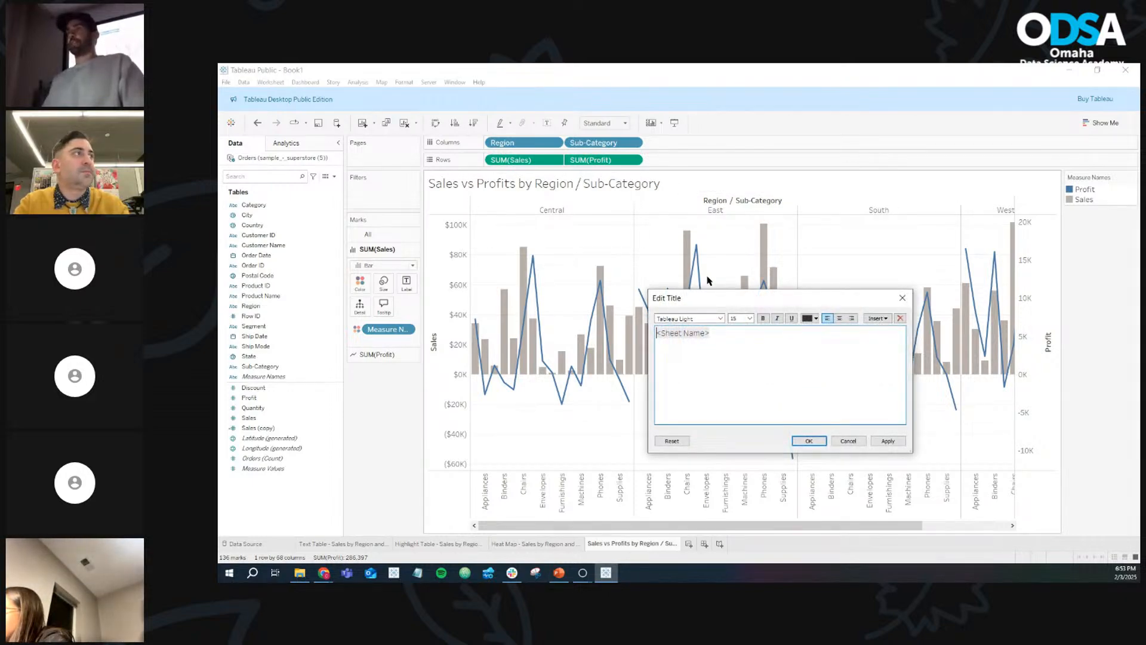
{"action": "left_click_drag", "start_coordinate": [720, 299], "coordinate": [618, 216]}
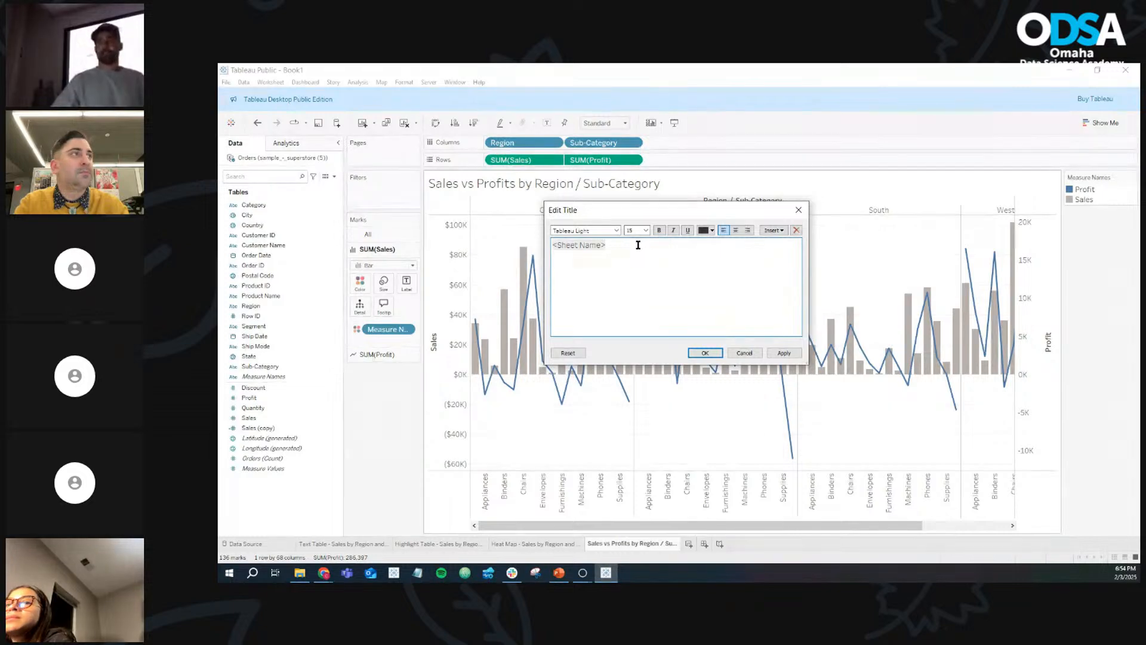
{"action": "left_click_drag", "start_coordinate": [636, 246], "coordinate": [550, 248]}
{"action": "left_click", "coordinate": [548, 249]}
{"action": "left_click_drag", "start_coordinate": [635, 246], "coordinate": [549, 248]}
{"action": "key", "text": "BackSpace"}
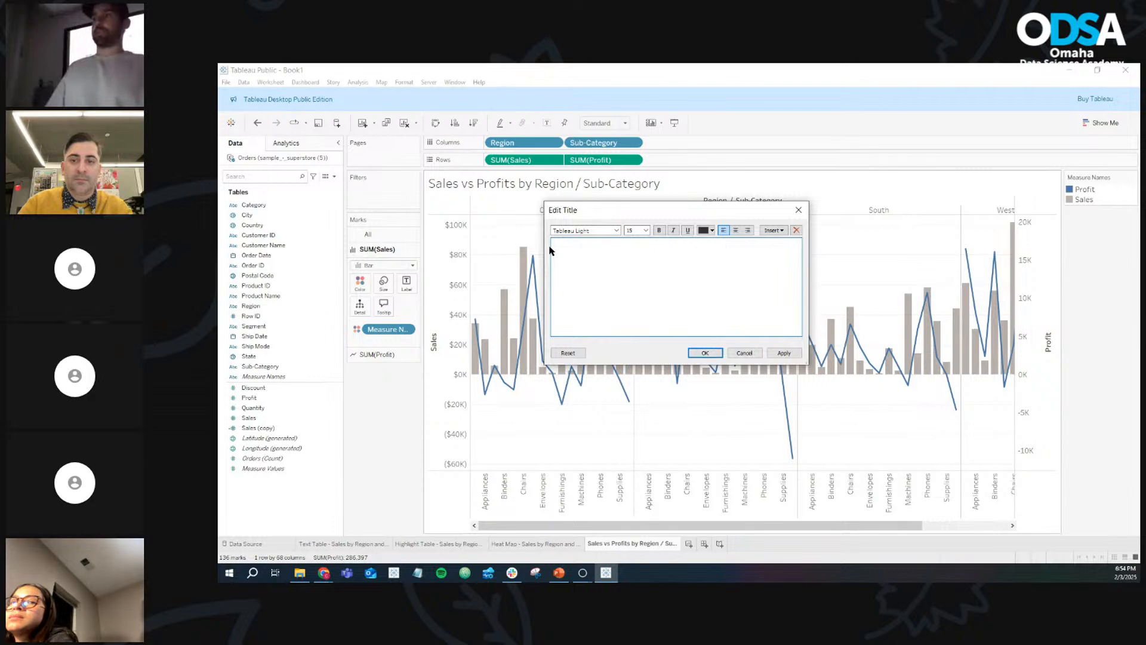
{"action": "type", "text": "Sales"}
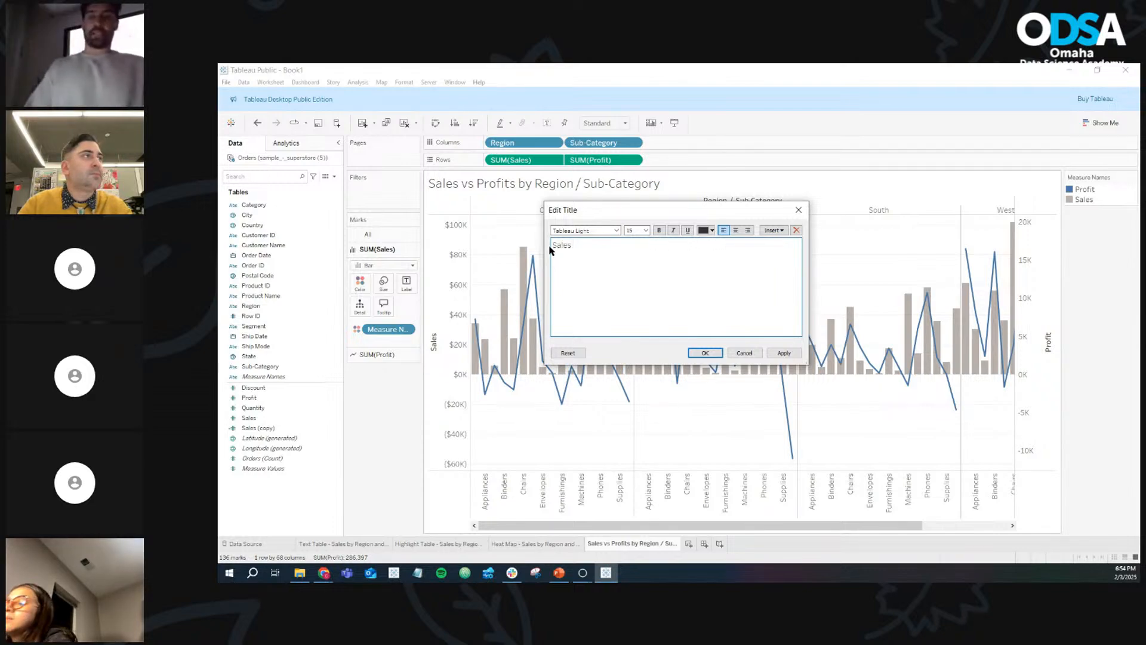
{"action": "type", "text": " vs Profits"}
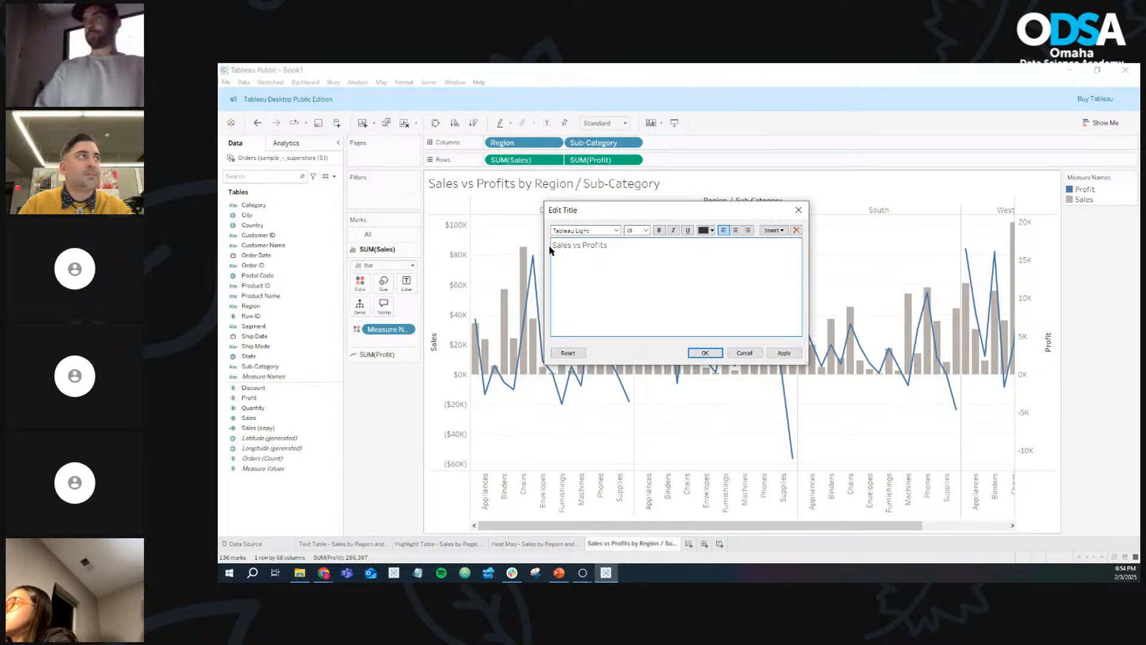
{"action": "left_click_drag", "start_coordinate": [600, 212], "coordinate": [625, 273]}
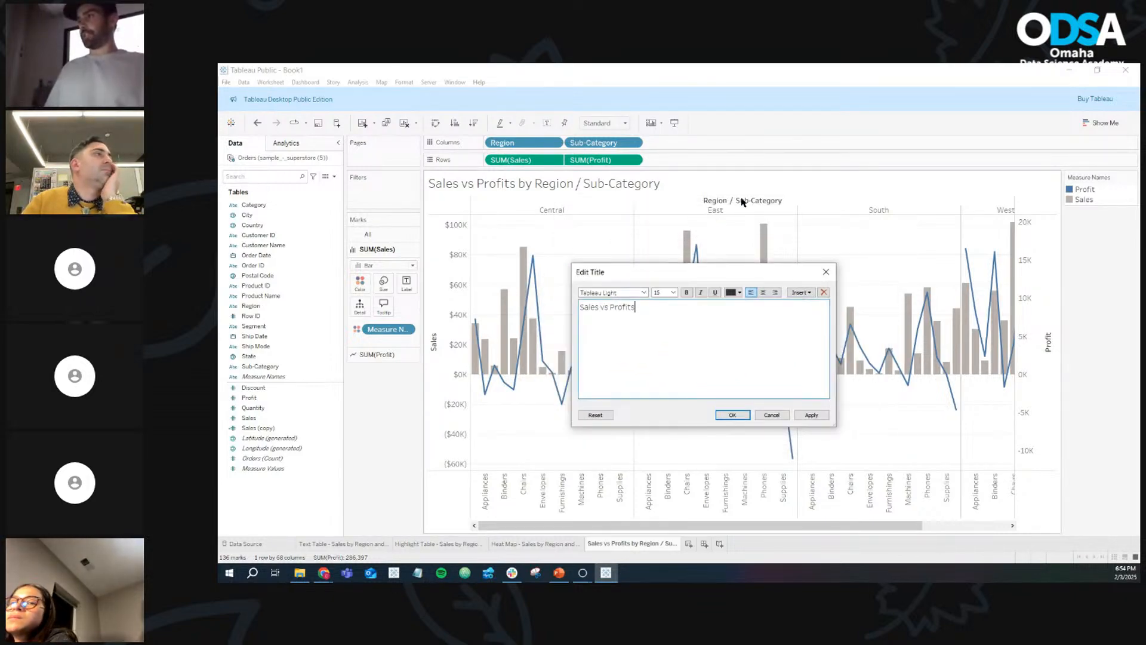
{"action": "left_click_drag", "start_coordinate": [661, 274], "coordinate": [625, 227]}
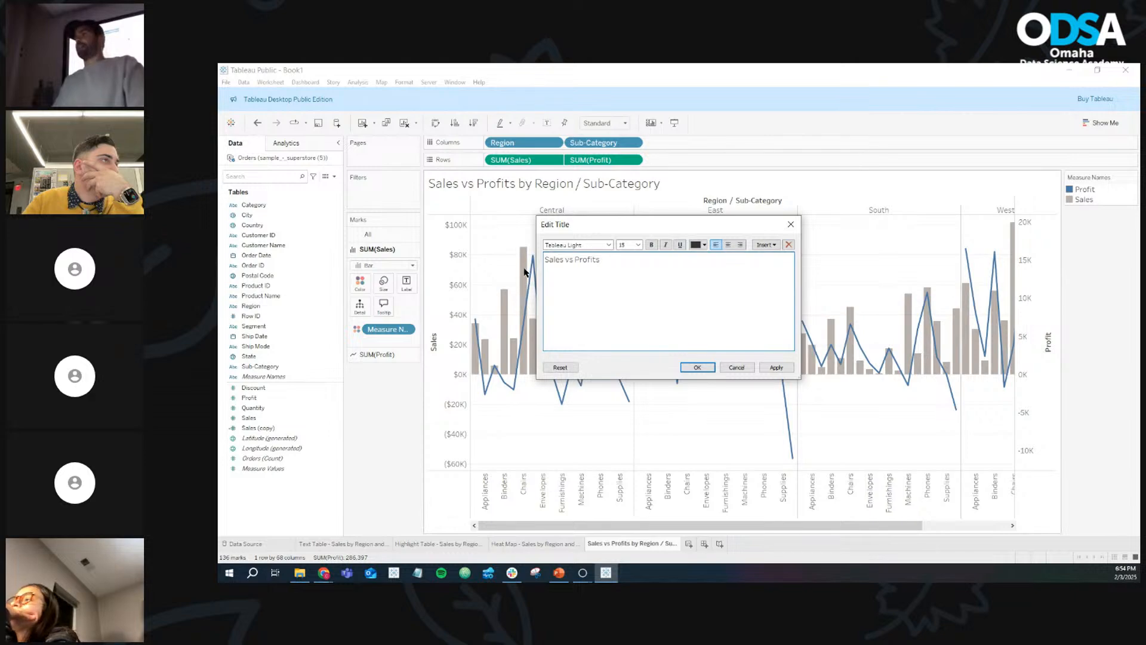
Step: Color the word "Profits" blue, make the whole chart title bold, and apply the title changes
{"action": "double_click", "coordinate": [588, 259]}
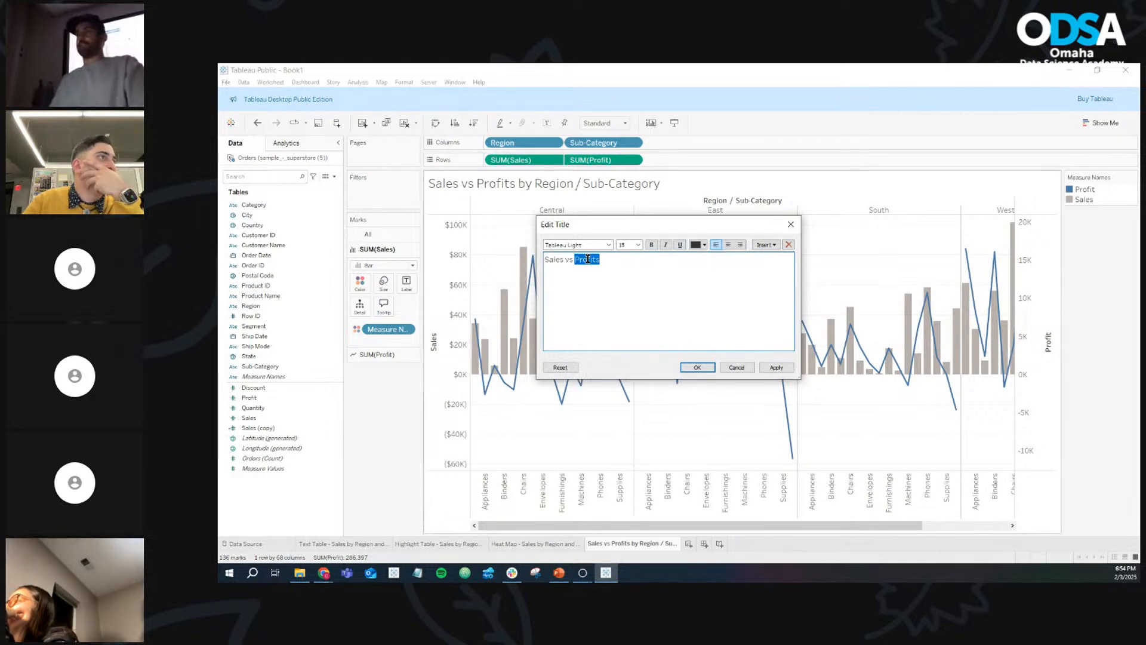
{"action": "left_click", "coordinate": [701, 246]}
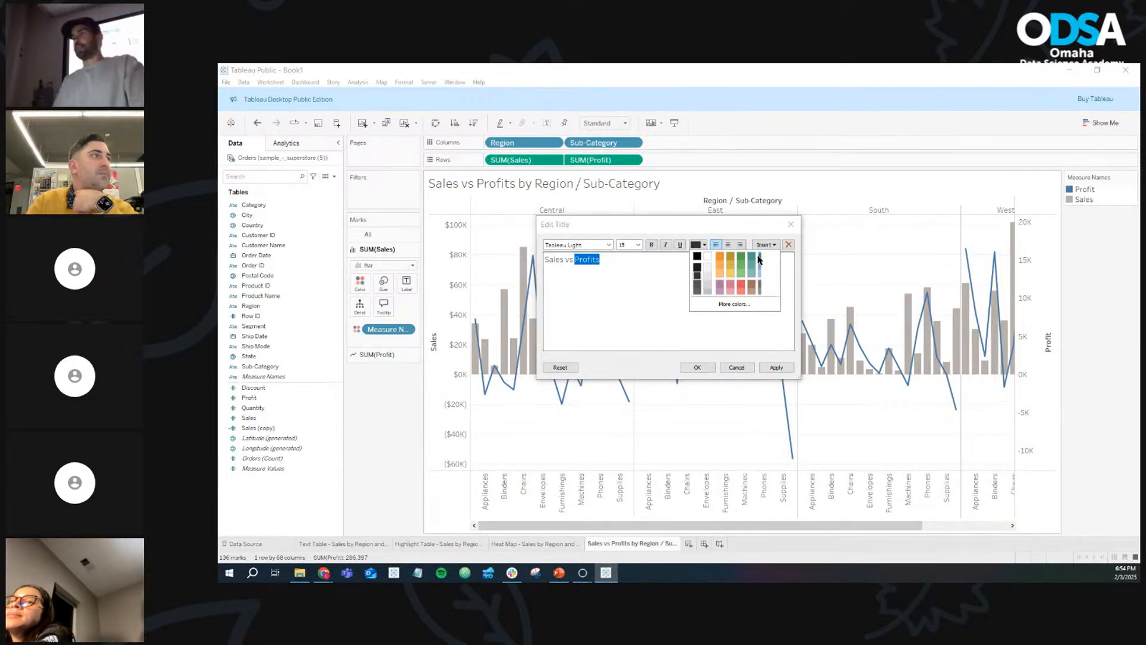
{"action": "left_click", "coordinate": [759, 257]}
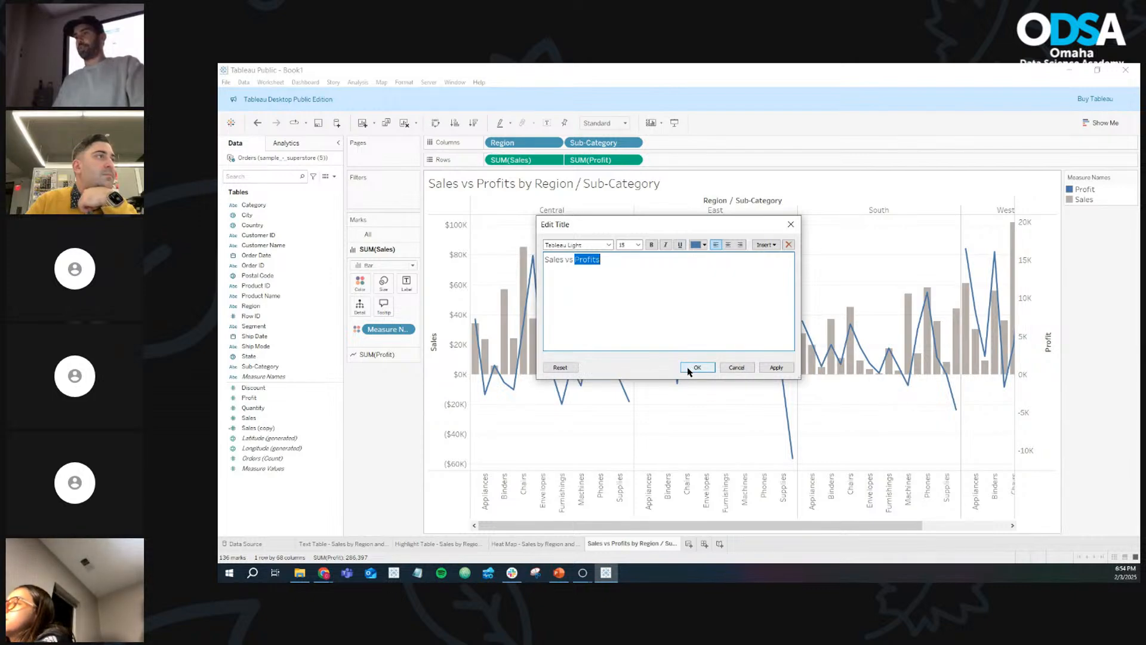
{"action": "left_click", "coordinate": [630, 264]}
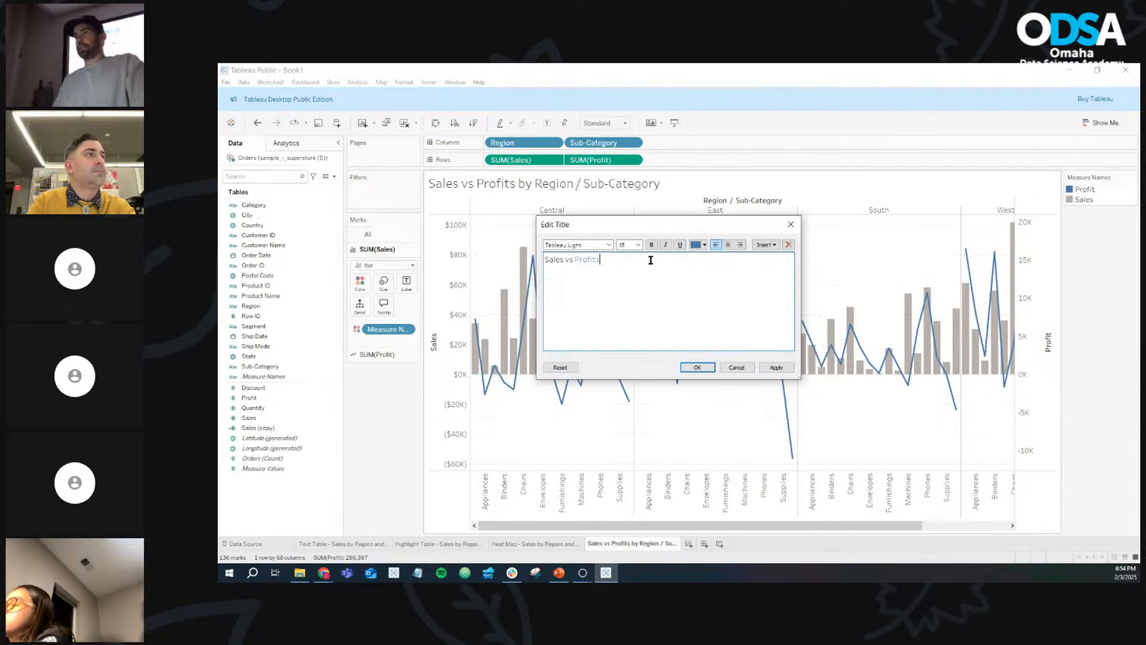
{"action": "left_click_drag", "start_coordinate": [650, 260], "coordinate": [507, 263]}
{"action": "left_click", "coordinate": [651, 245]}
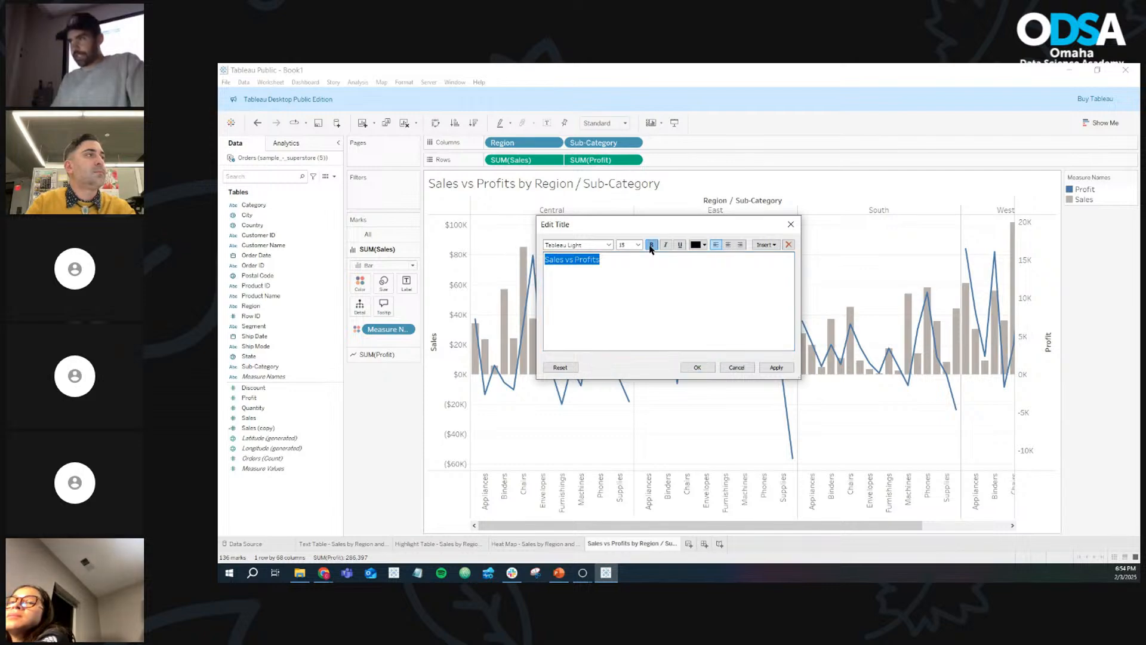
{"action": "left_click", "coordinate": [698, 368]}
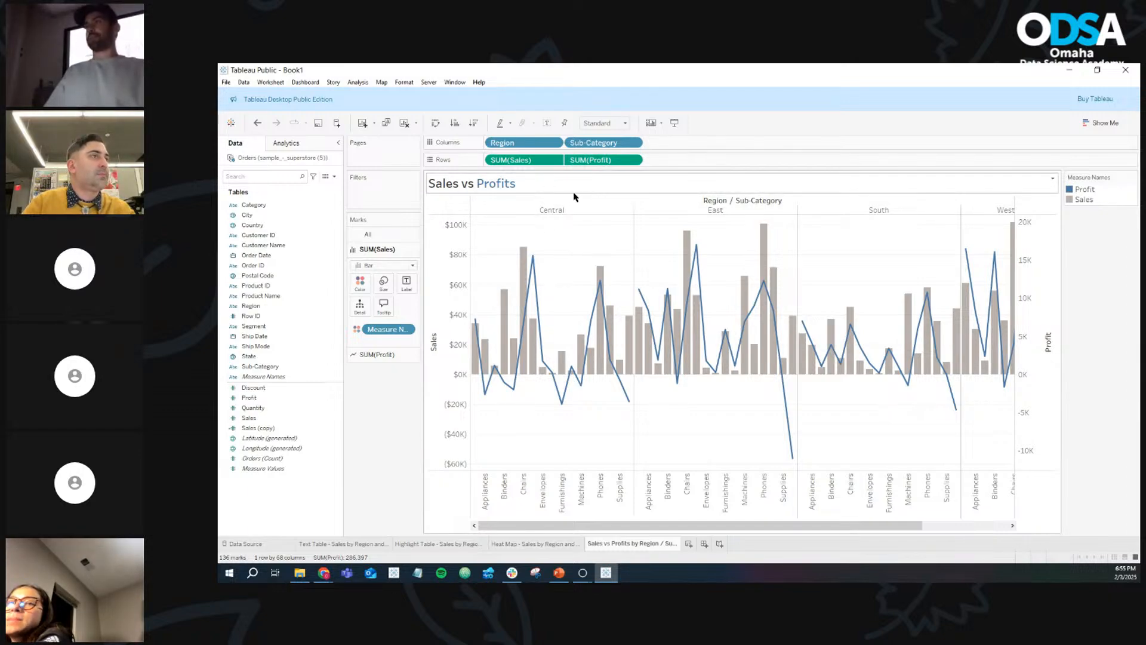
Step: Color the word "Sales" gray in the chart title and apply the change
{"action": "double_click", "coordinate": [454, 186]}
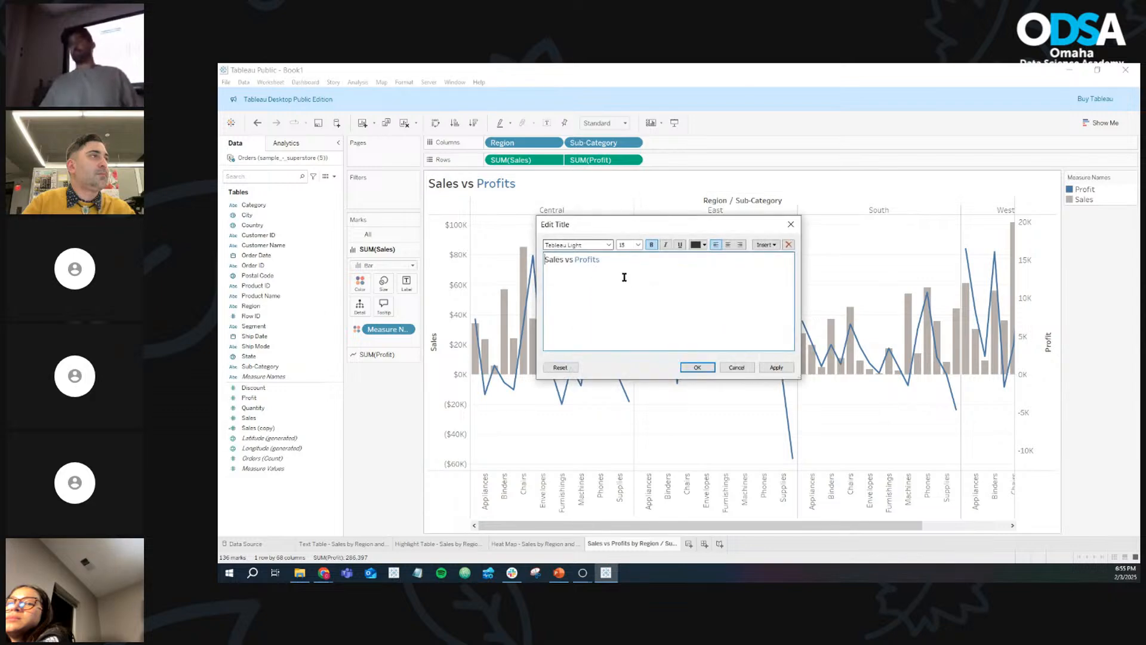
{"action": "double_click", "coordinate": [563, 261]}
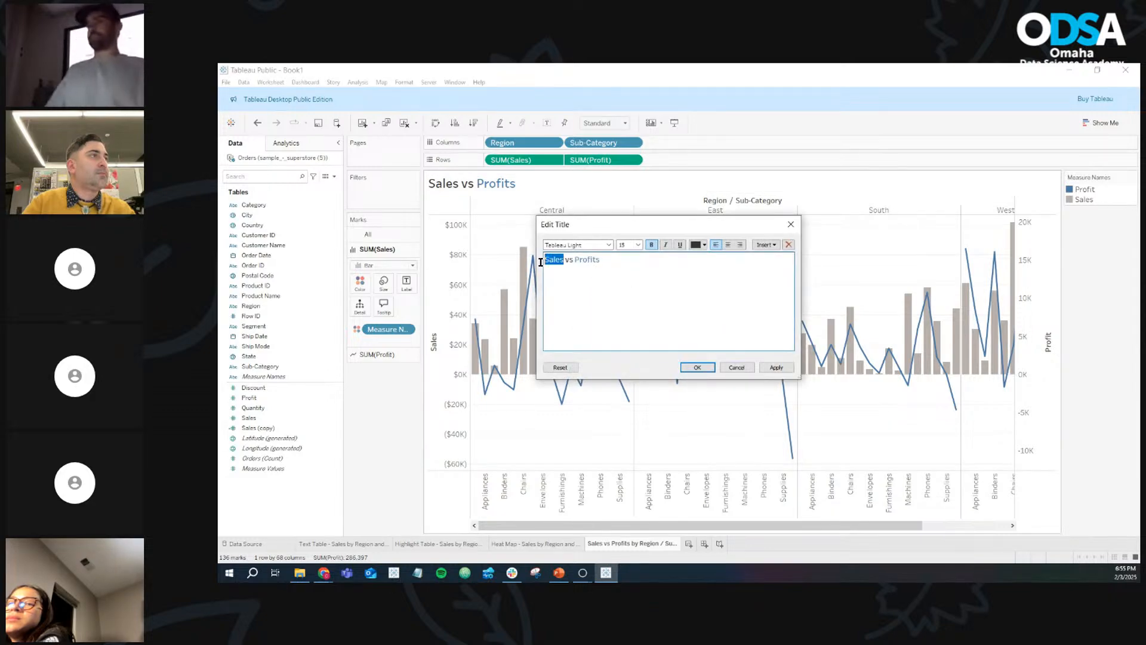
{"action": "left_click", "coordinate": [703, 245]}
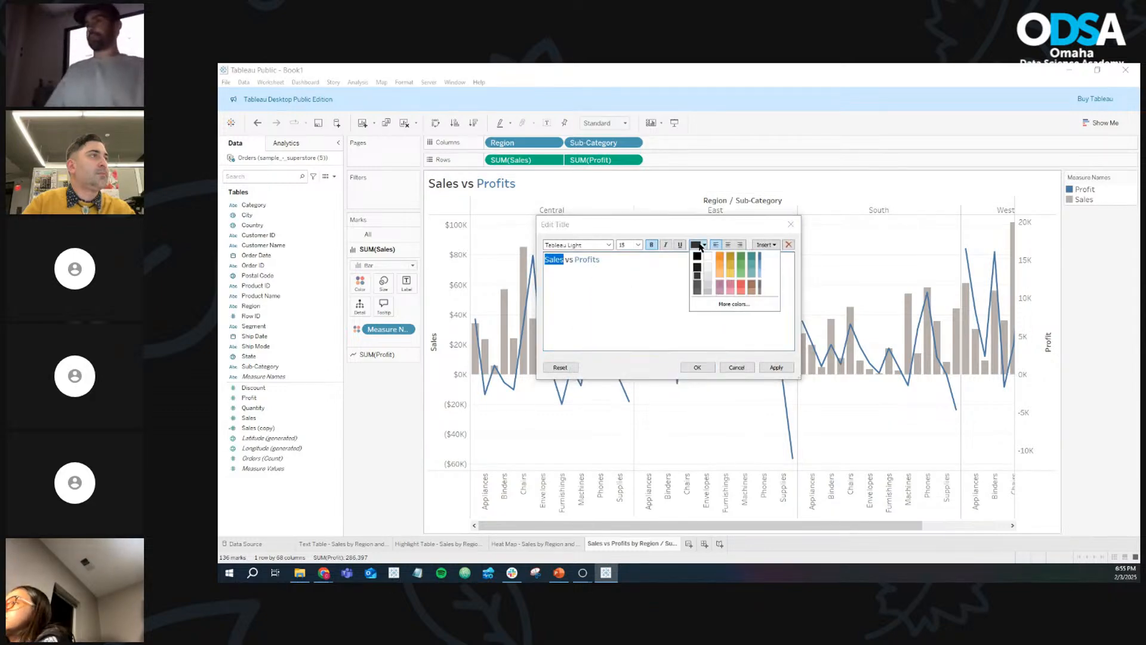
{"action": "left_click", "coordinate": [698, 289]}
{"action": "left_click", "coordinate": [699, 367]}
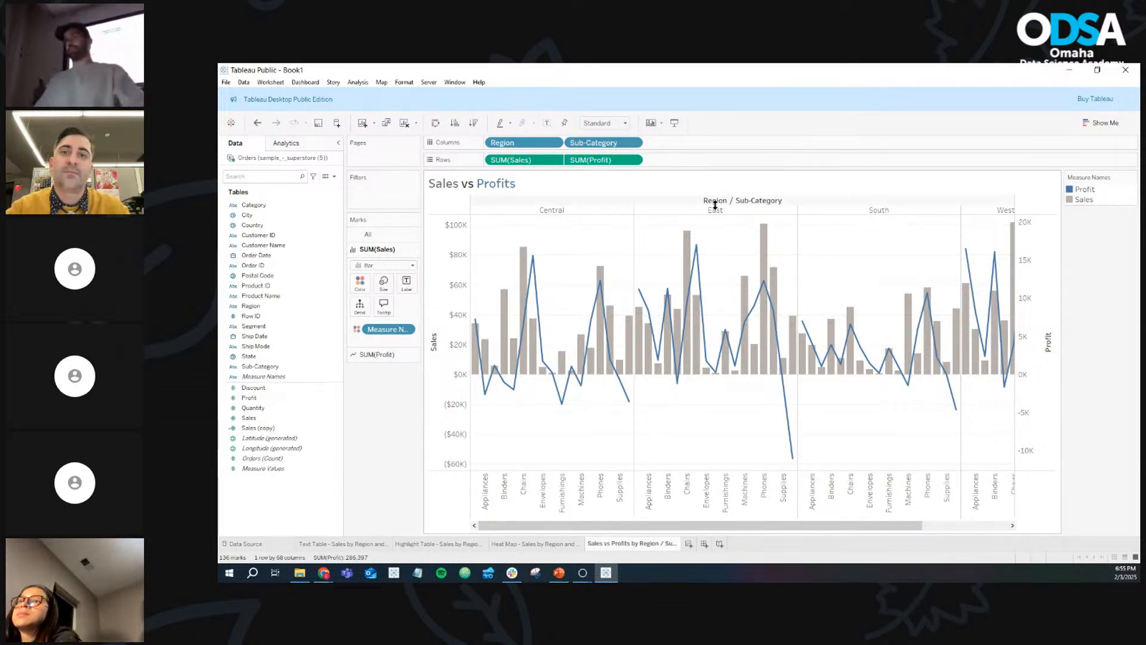
Step: Hide the Region / Sub-Category field labels for columns and the Measure Names color legend
{"action": "right_click", "coordinate": [728, 203]}
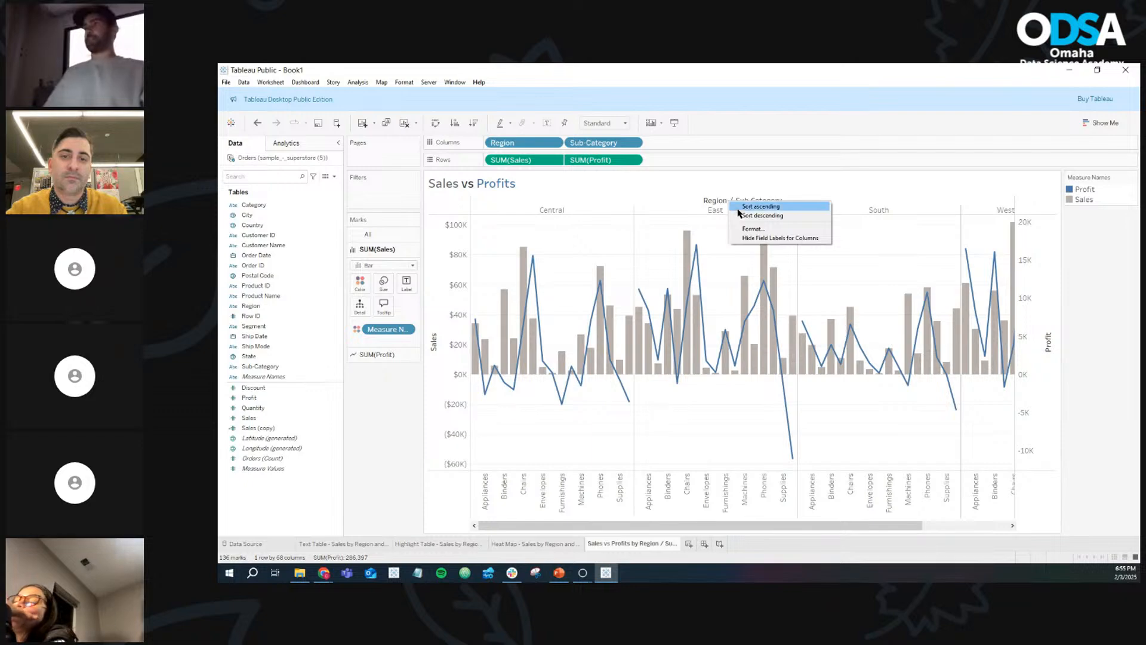
{"action": "left_click", "coordinate": [762, 238]}
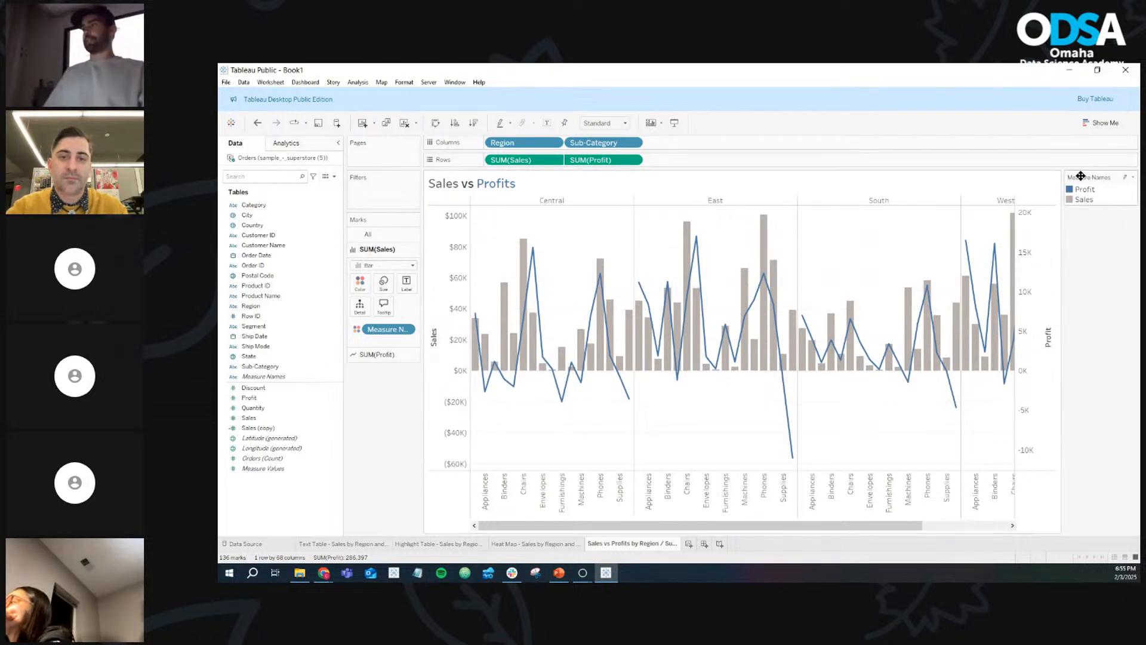
{"action": "left_click", "coordinate": [1133, 177]}
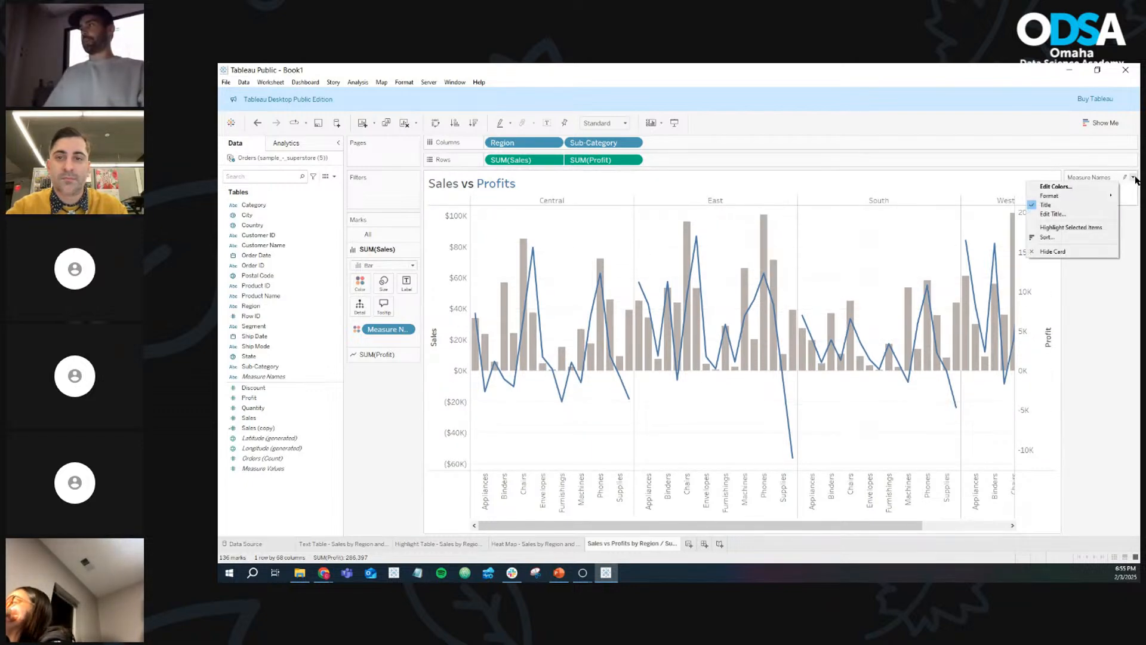
{"action": "left_click", "coordinate": [1071, 252]}
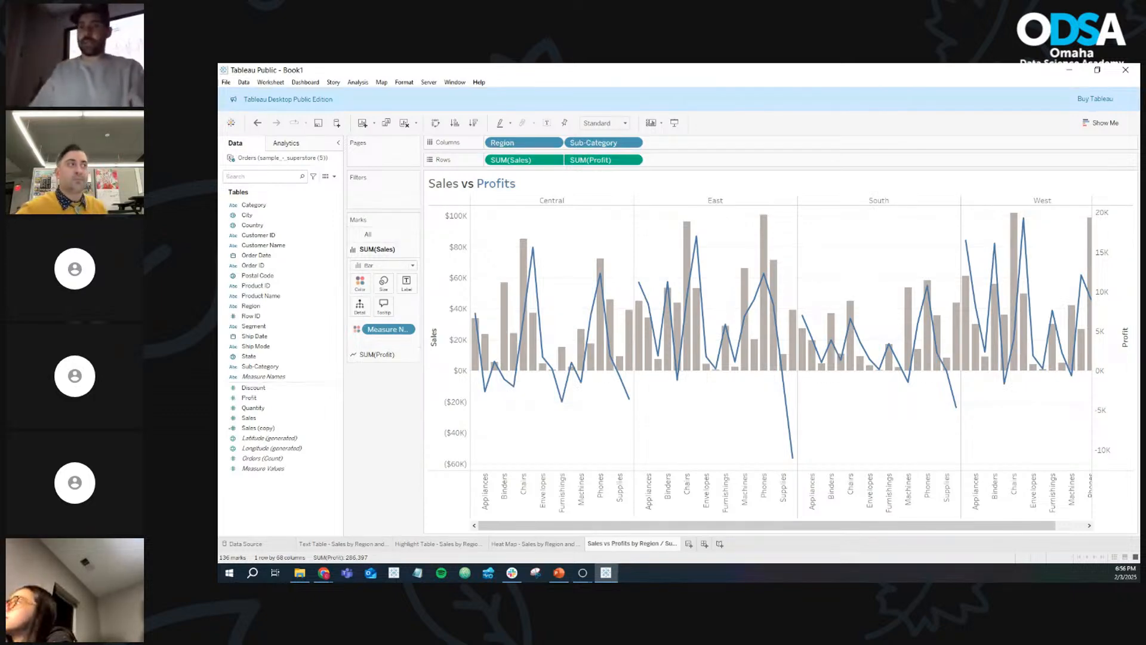
Step: Duplicate the Sales vs Profits worksheet and show the recommended chart types
{"action": "key", "text": "alt+Tab"}
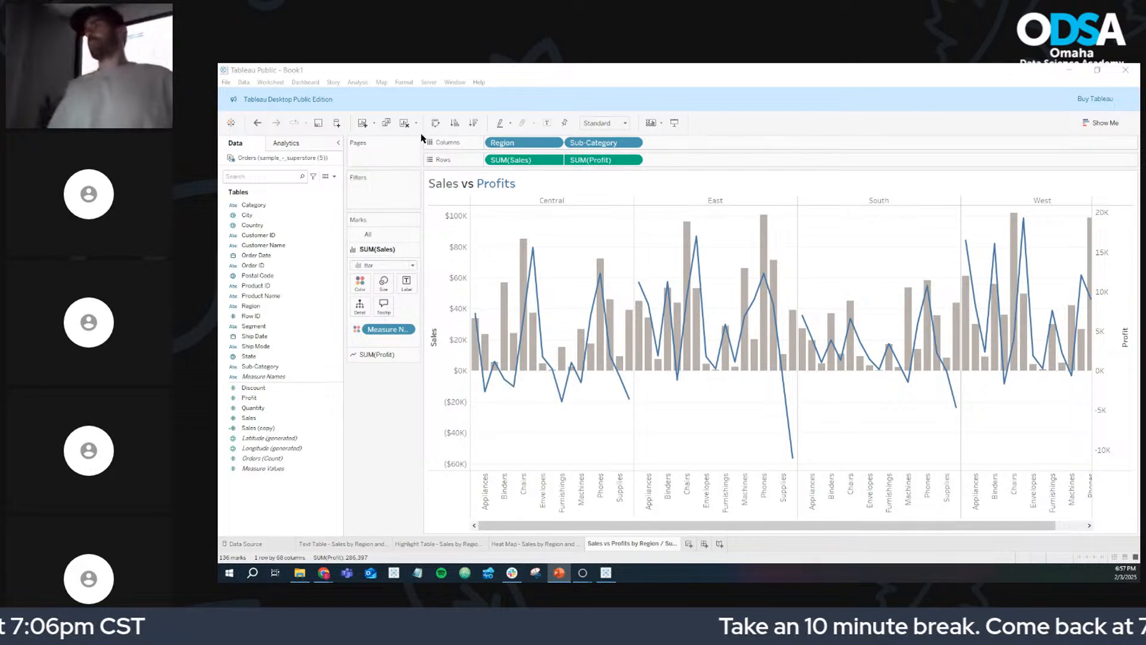
{"action": "left_click", "coordinate": [387, 125]}
{"action": "left_click", "coordinate": [1095, 125]}
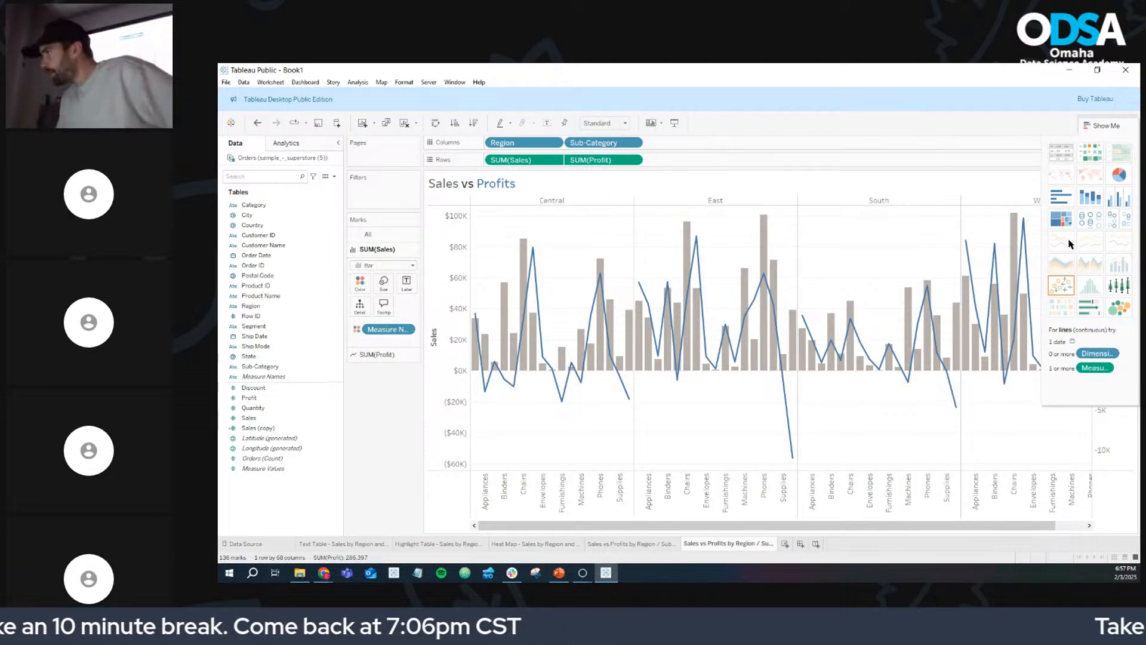
Step: Turn off the dual axis for Profit in the duplicated worksheet and restore it, then close the chart type list
{"action": "left_click", "coordinate": [634, 162]}
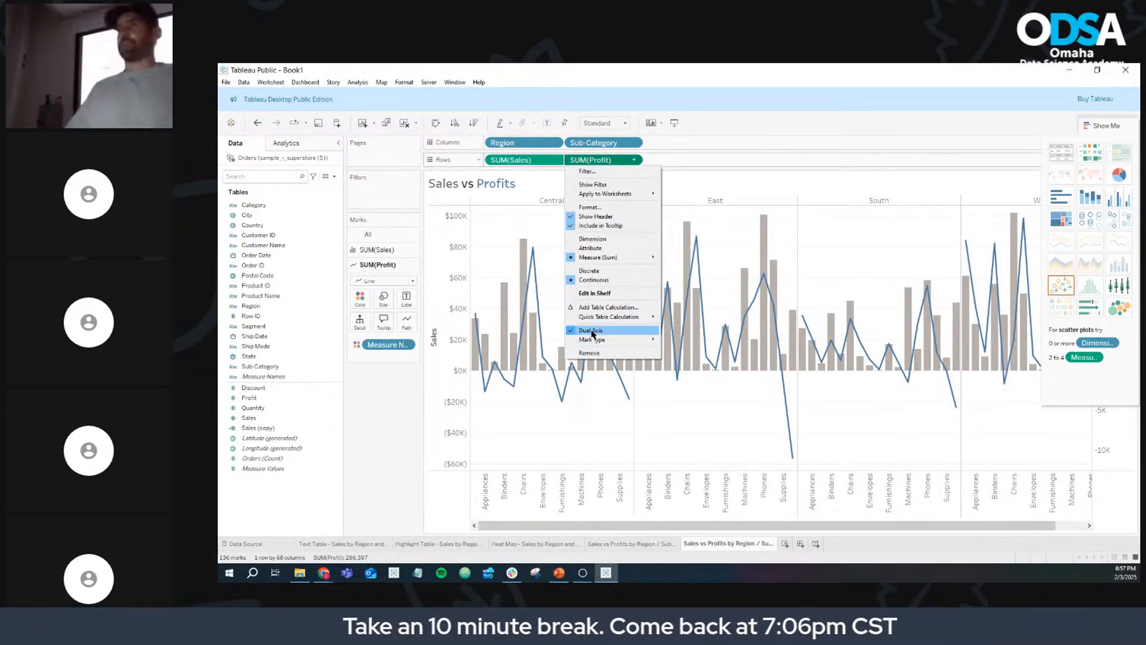
{"action": "left_click", "coordinate": [634, 161]}
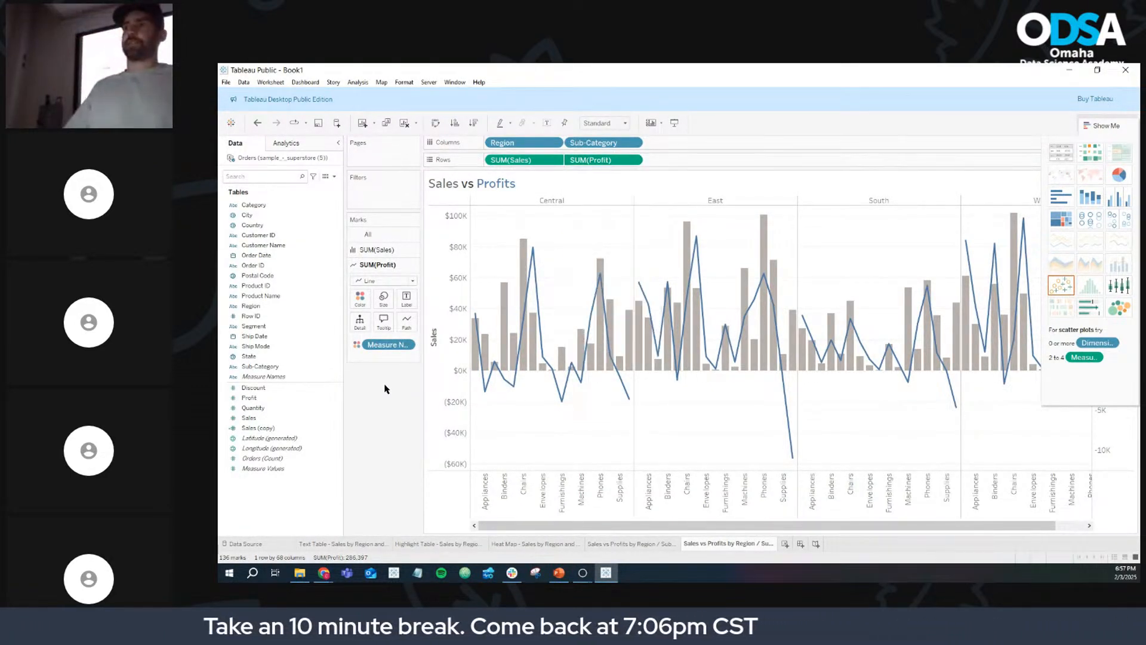
{"action": "left_click", "coordinate": [634, 161]}
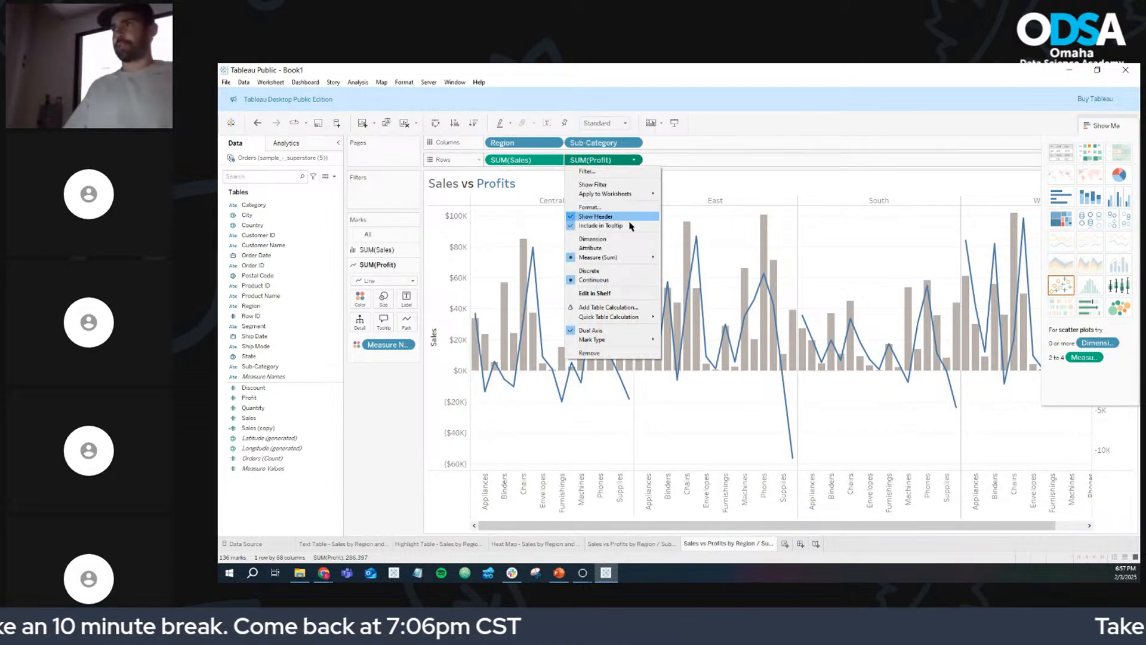
{"action": "left_click", "coordinate": [590, 330]}
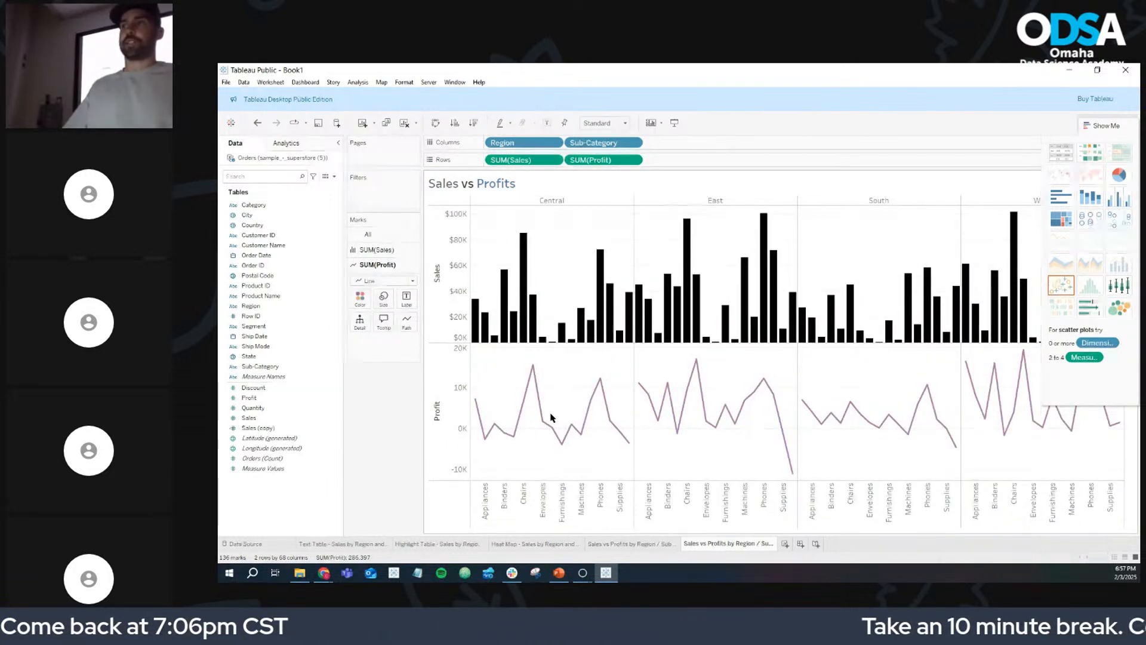
{"action": "left_click", "coordinate": [635, 161]}
{"action": "left_click", "coordinate": [591, 330]}
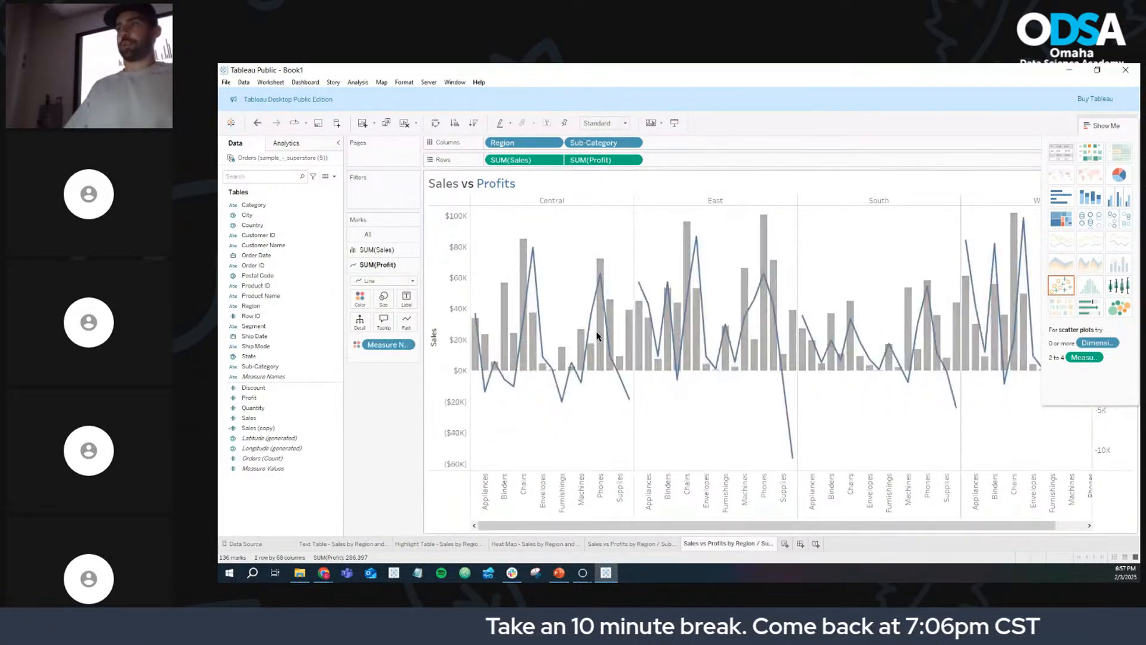
{"action": "left_click", "coordinate": [1113, 127]}
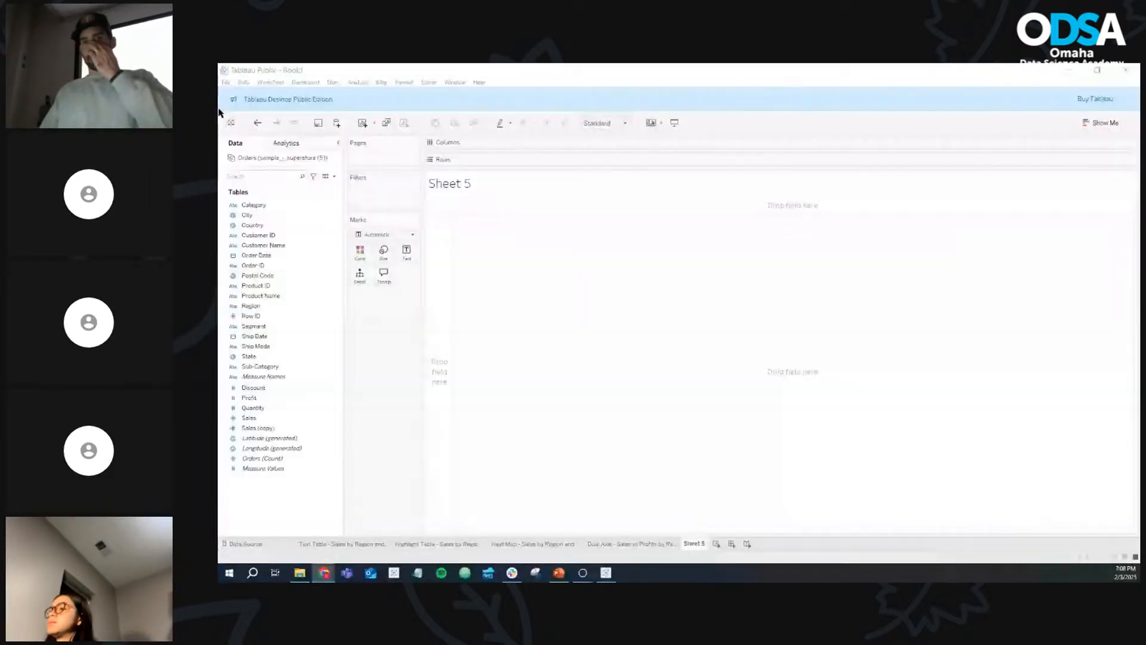
Step: Build a bar chart on Sheet 5 with Sub-Category in the columns and summed Sales in the rows
{"action": "left_click", "coordinate": [275, 367]}
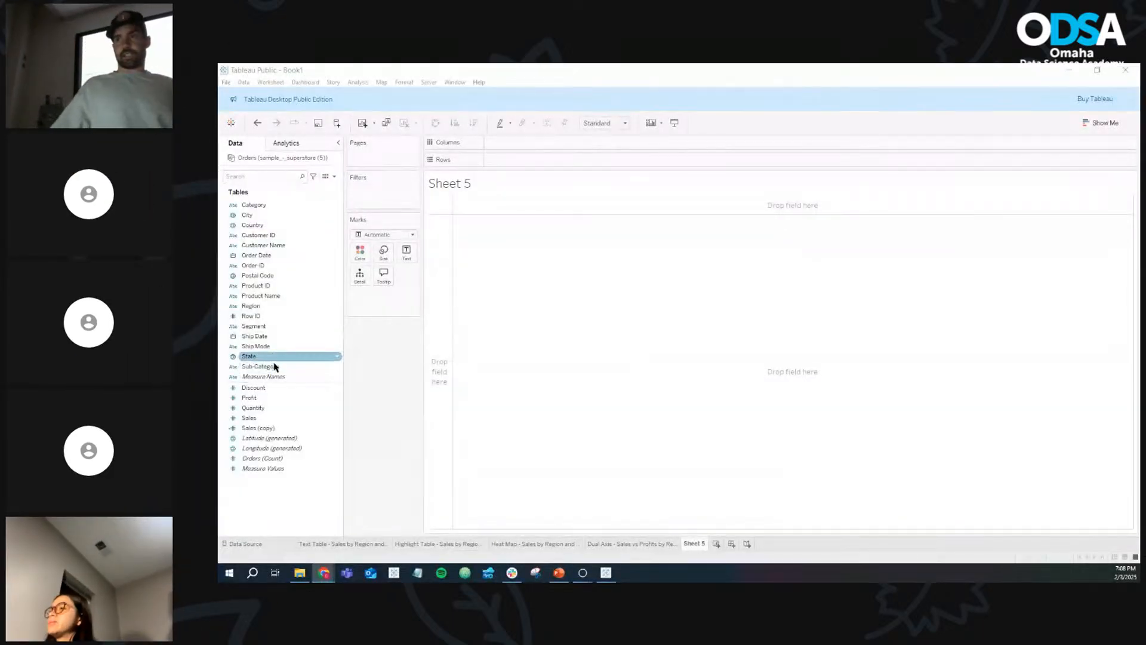
{"action": "left_click_drag", "start_coordinate": [275, 367], "coordinate": [537, 143]}
{"action": "left_click", "coordinate": [270, 266]}
{"action": "left_click_drag", "start_coordinate": [293, 419], "coordinate": [536, 161]}
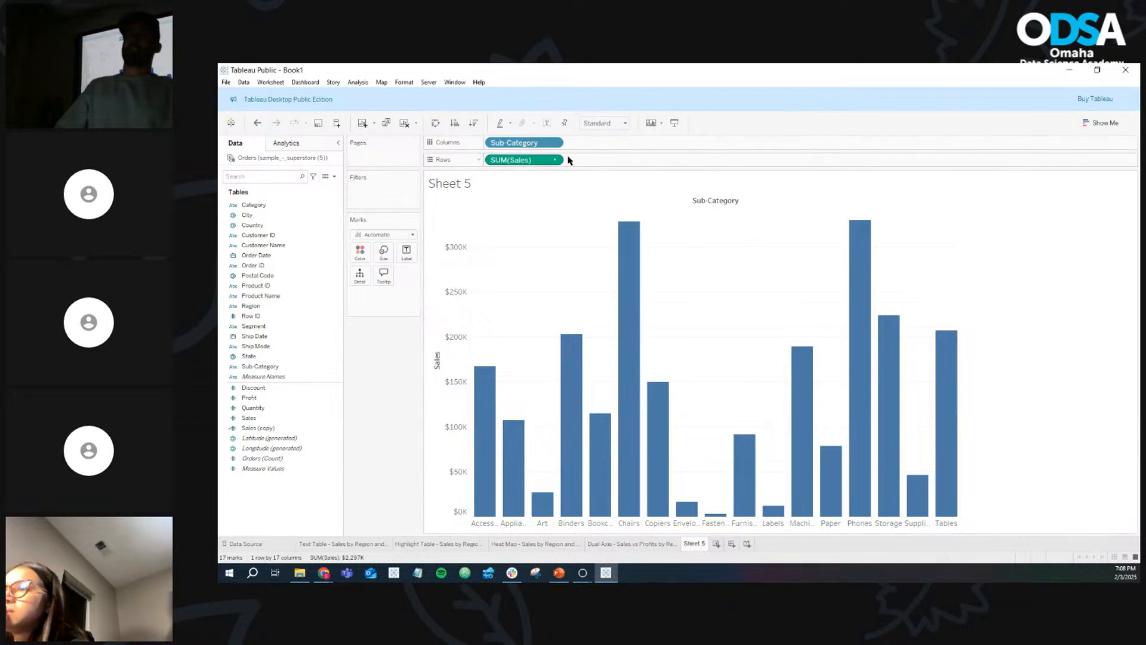
Step: Convert the Sales by Sub-Category bar chart to a treemap and inspect the Phones tile
{"action": "left_click", "coordinate": [1113, 124]}
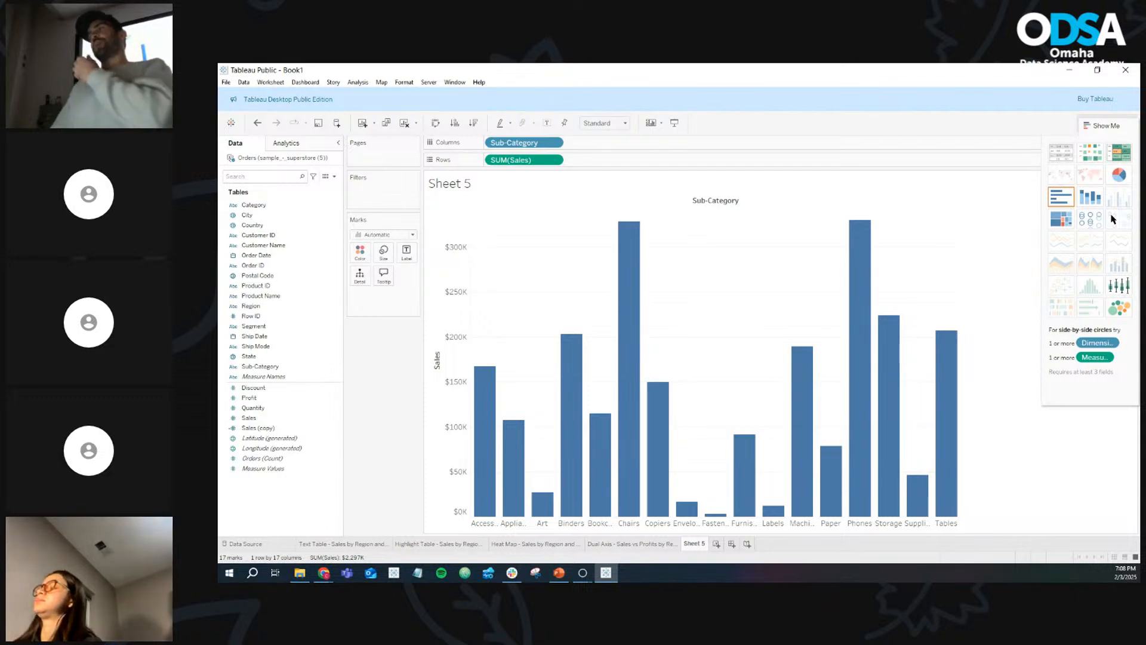
{"action": "left_click", "coordinate": [1062, 220]}
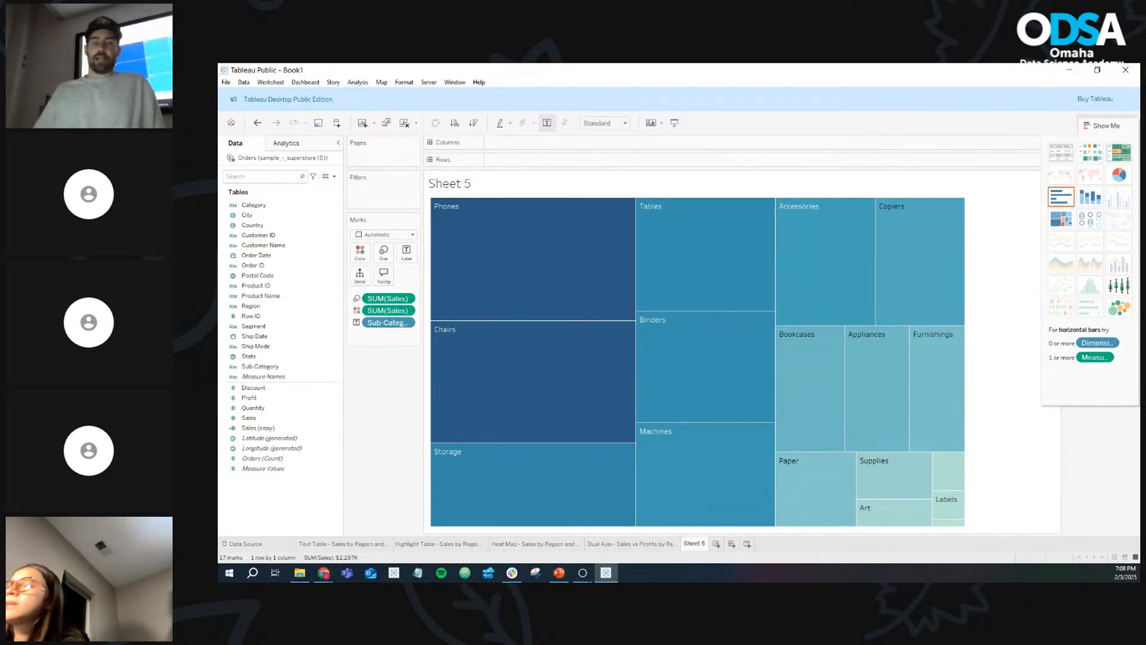
{"action": "key", "text": "alt+Tab"}
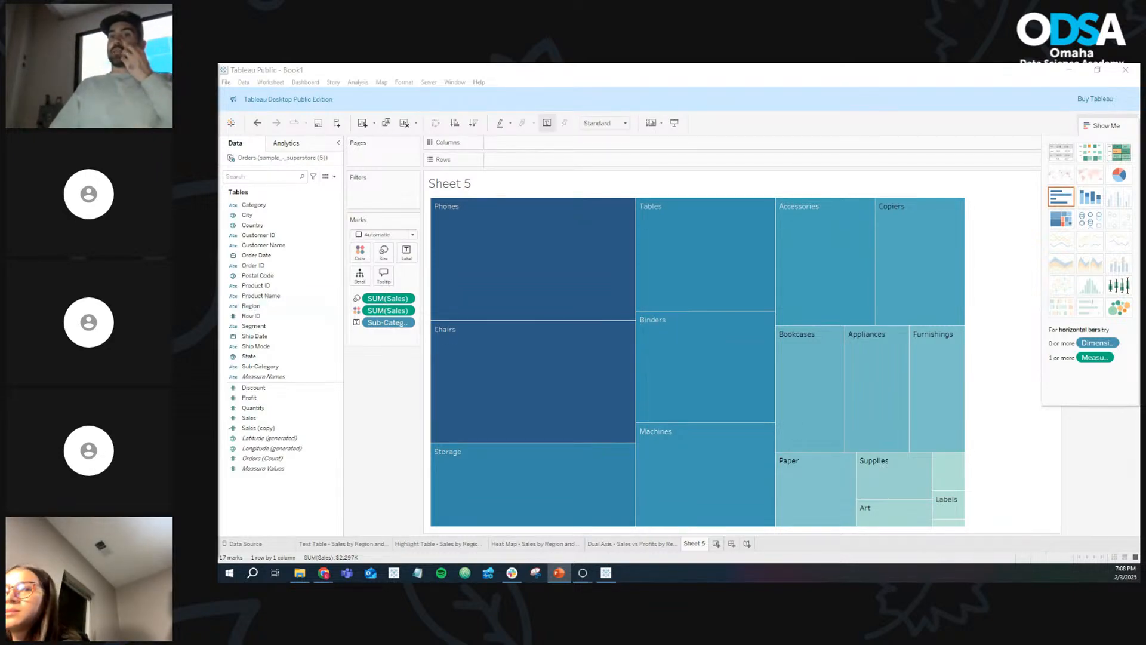
{"action": "mouse_move", "coordinate": [581, 244]}
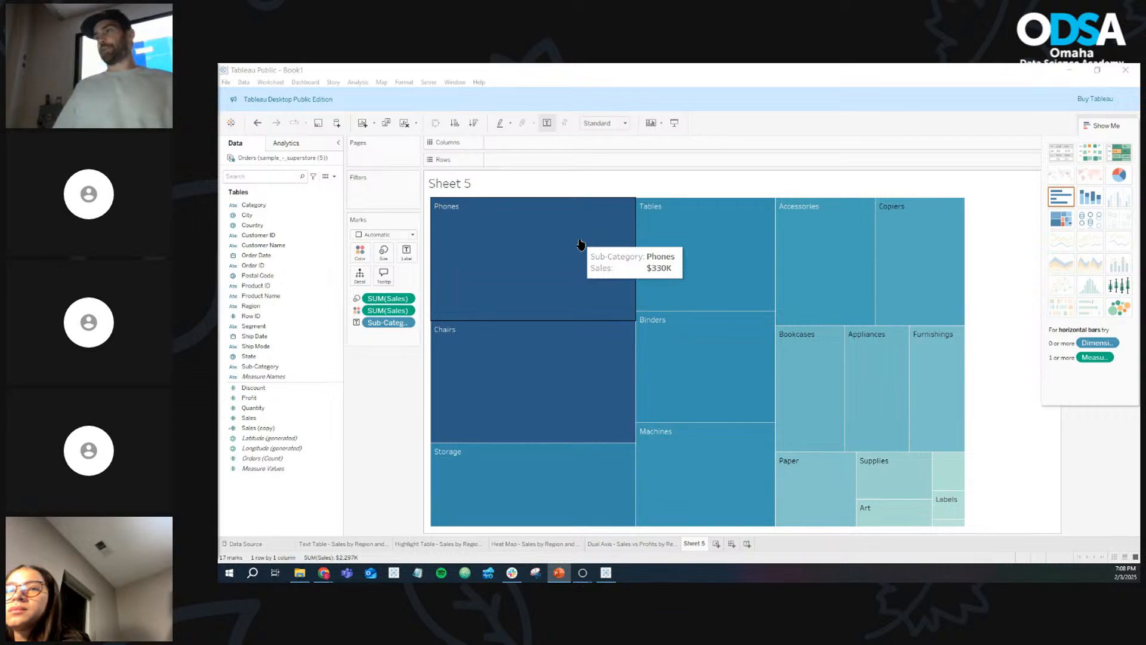
Step: Compare the Highlight Table worksheet with the treemap on Sheet 5, checking the Art and Supplies sales values
{"action": "left_click", "coordinate": [438, 544]}
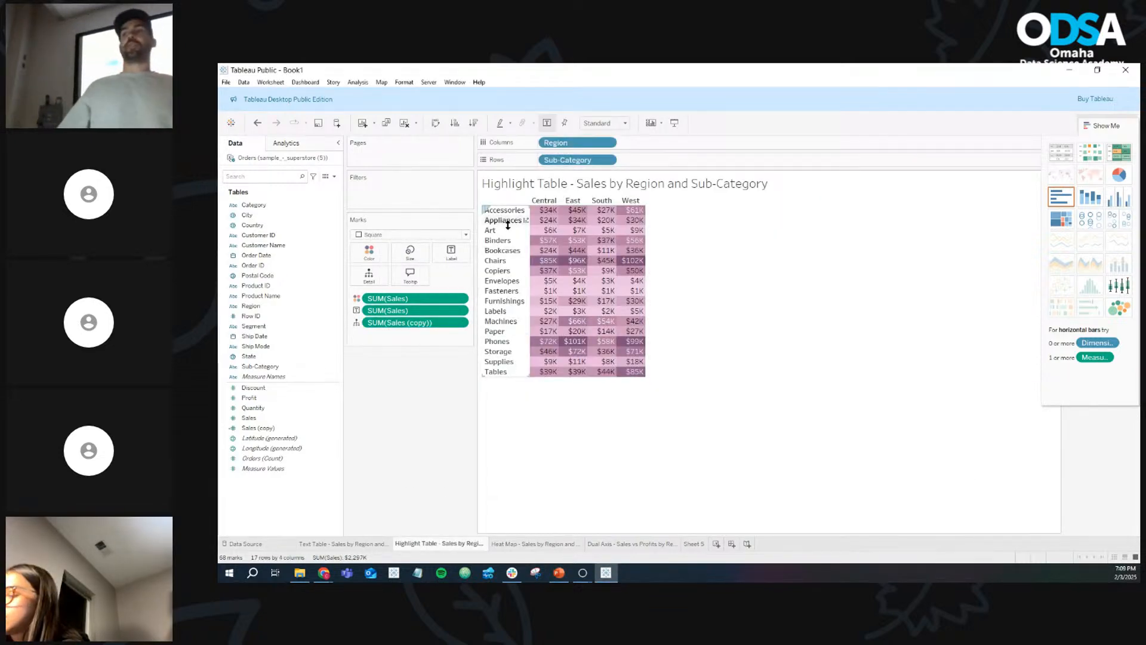
{"action": "left_click", "coordinate": [694, 544]}
{"action": "left_click", "coordinate": [452, 543]}
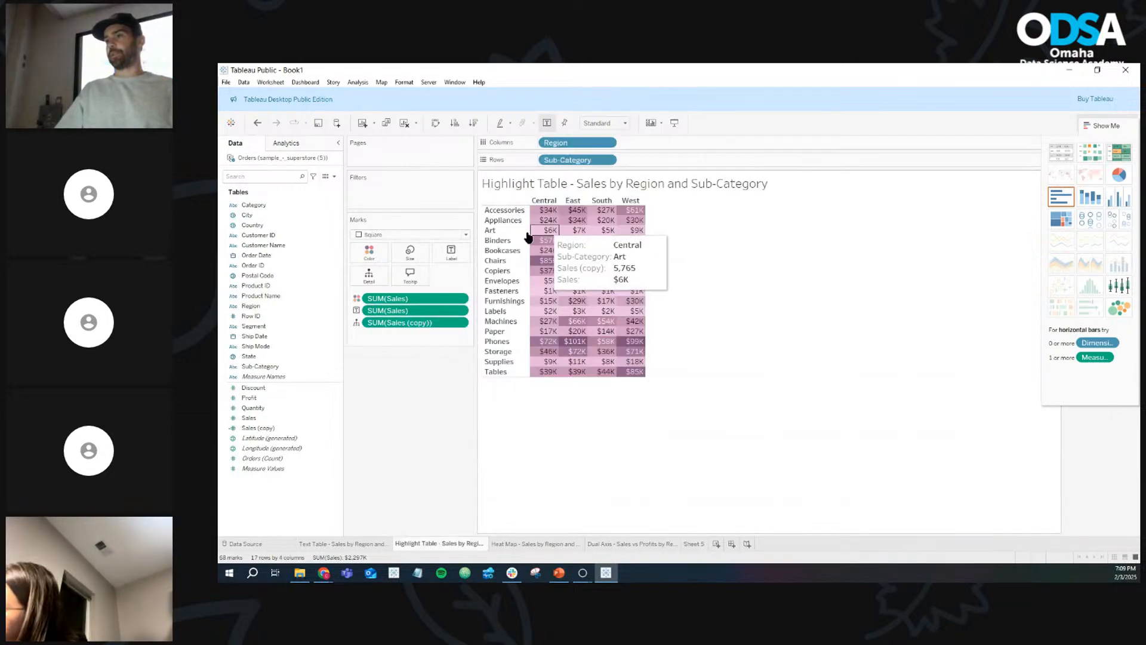
{"action": "left_click", "coordinate": [692, 543]}
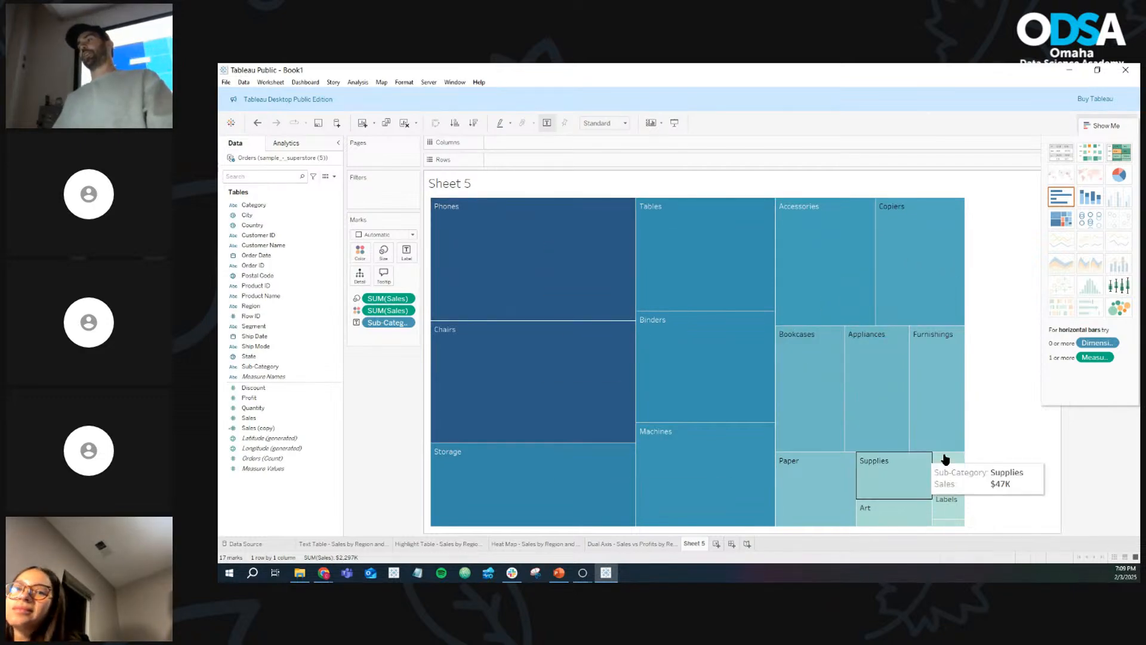
Step: Hide the recommended chart types so the treemap's Sales color legend can be seen
{"action": "left_click", "coordinate": [1107, 125]}
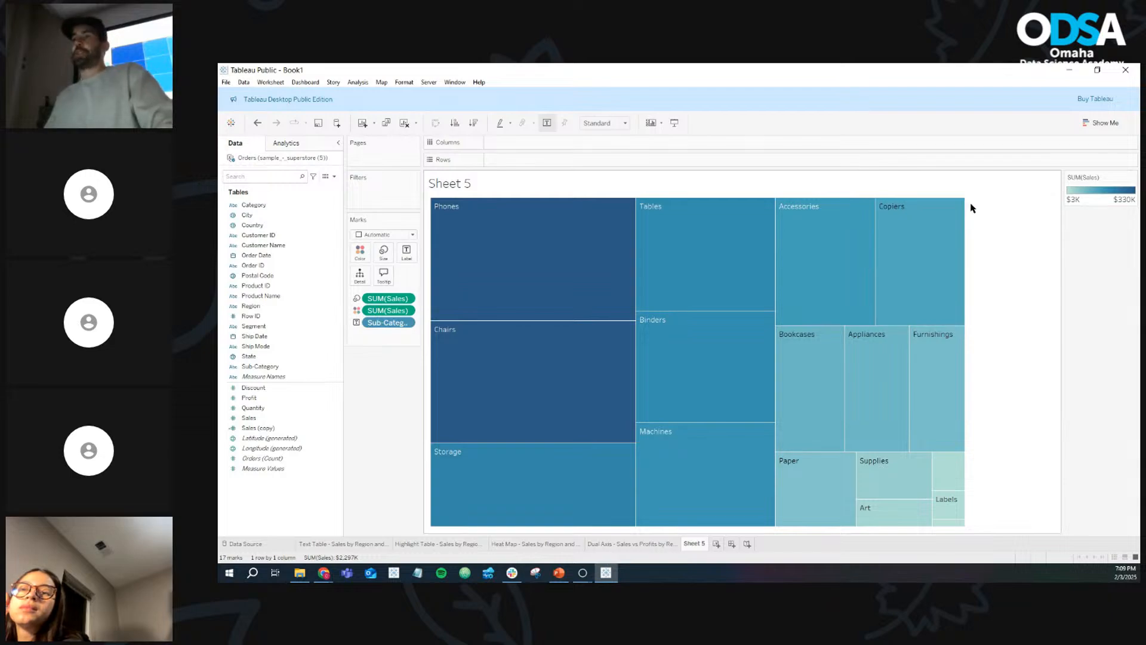
{"action": "key", "text": "ctrl+1"}
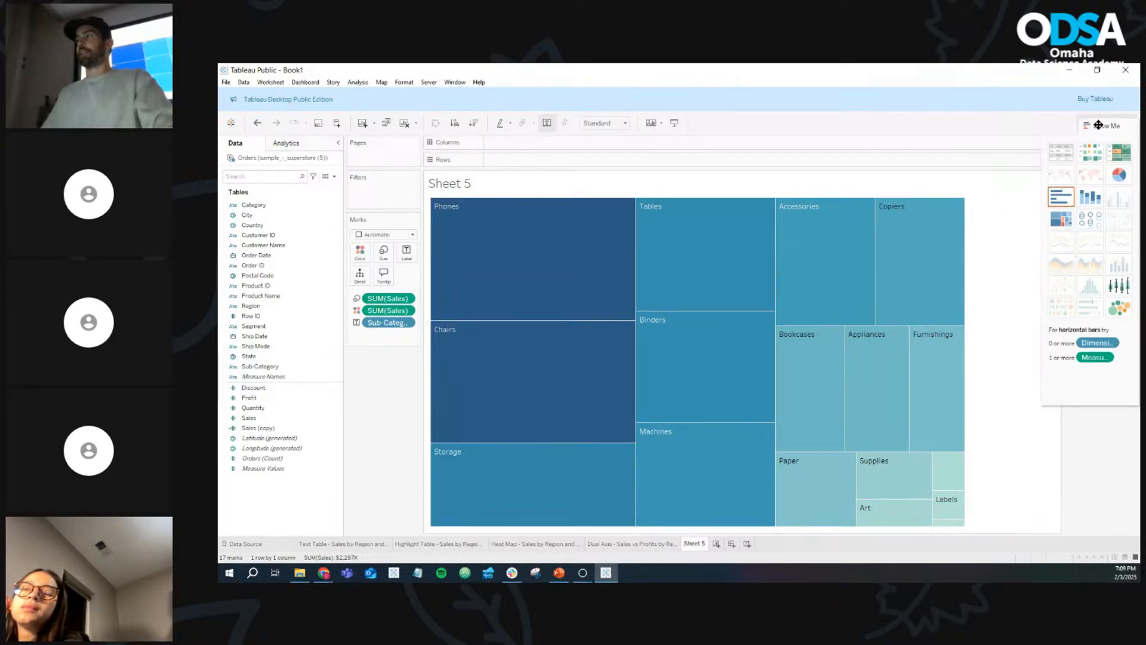
{"action": "left_click", "coordinate": [1093, 126]}
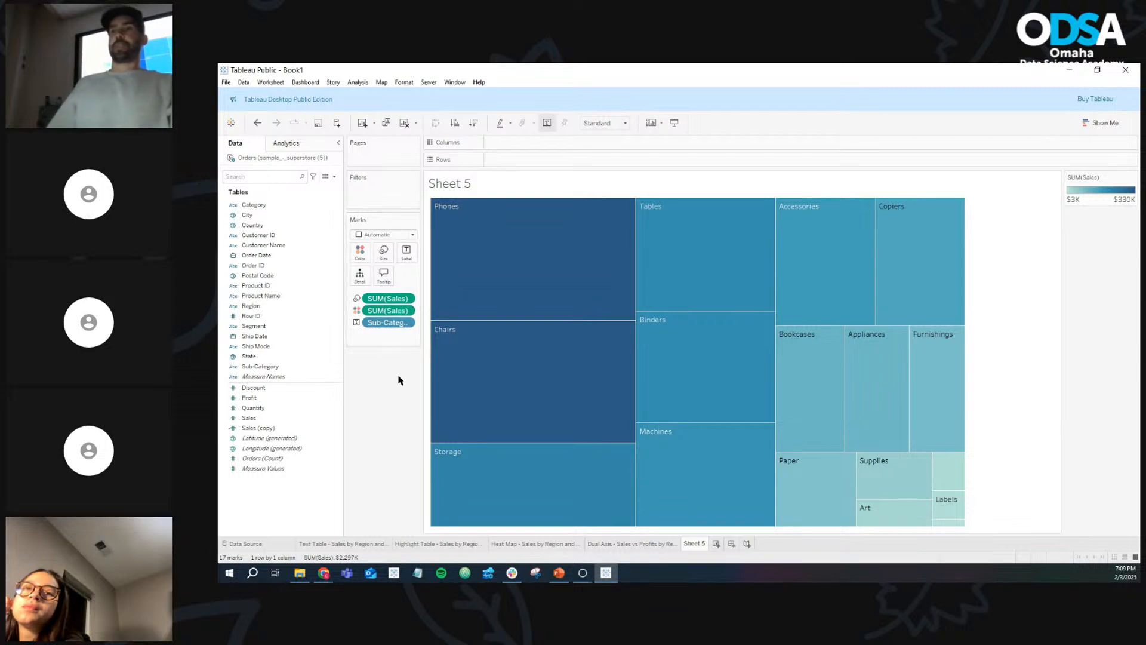
Step: Color the treemap tiles by summed Profit and compare the result with the highlight table and heat map worksheets
{"action": "left_click_drag", "start_coordinate": [258, 401], "coordinate": [366, 256]}
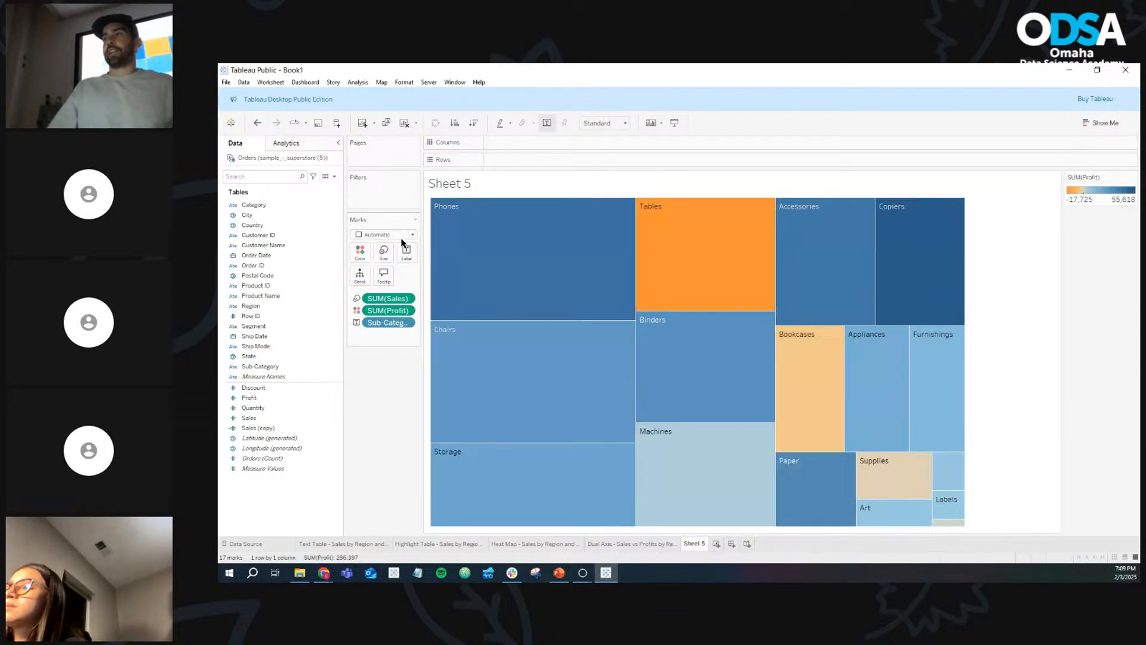
{"action": "mouse_move", "coordinate": [533, 202]}
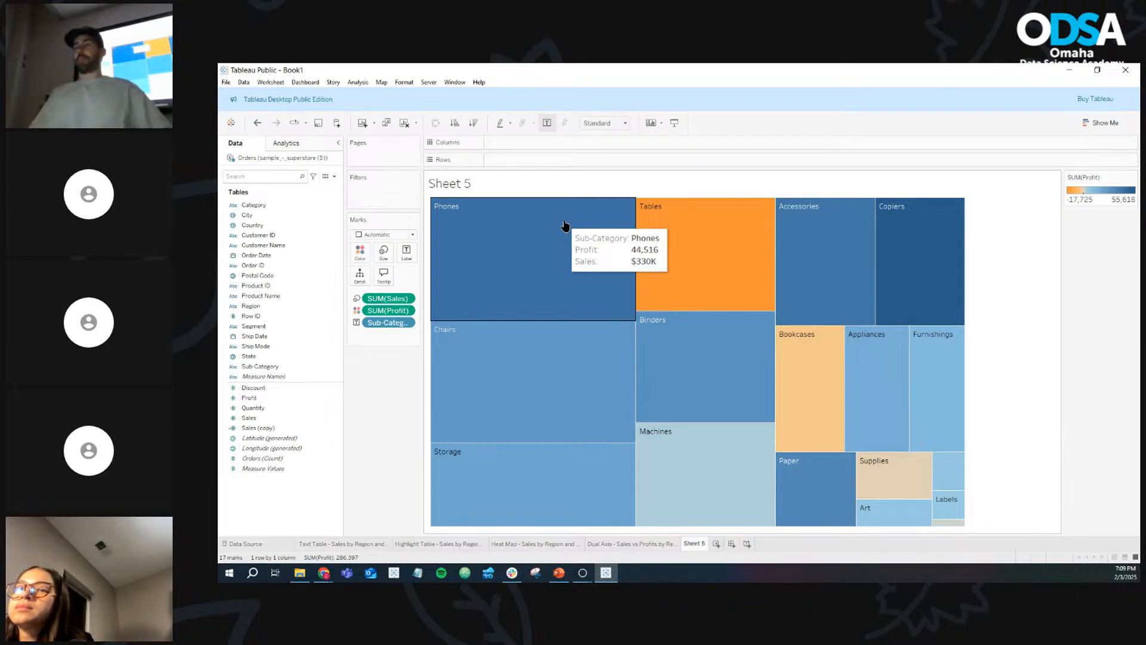
{"action": "left_click", "coordinate": [438, 544]}
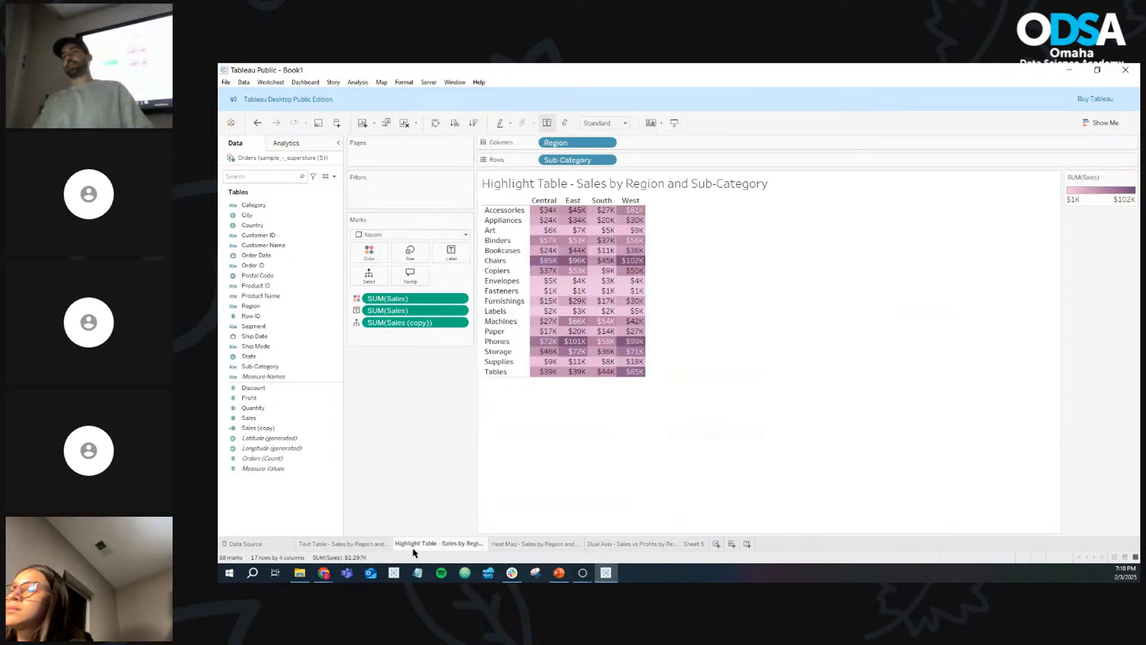
{"action": "left_click", "coordinate": [562, 544]}
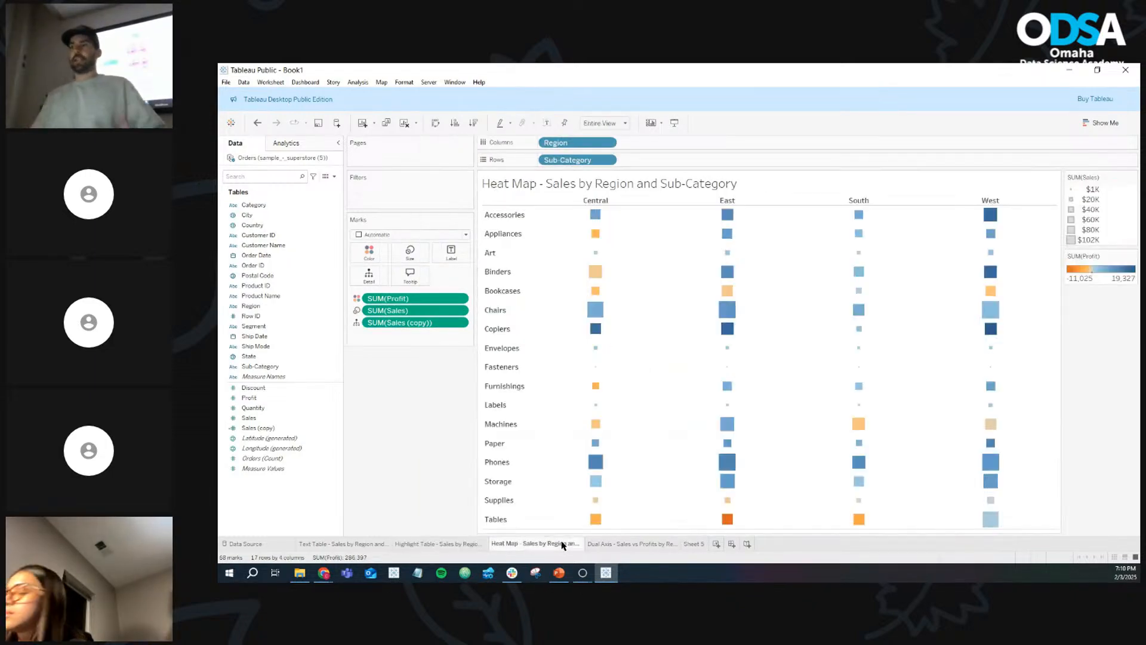
{"action": "left_click", "coordinate": [692, 544]}
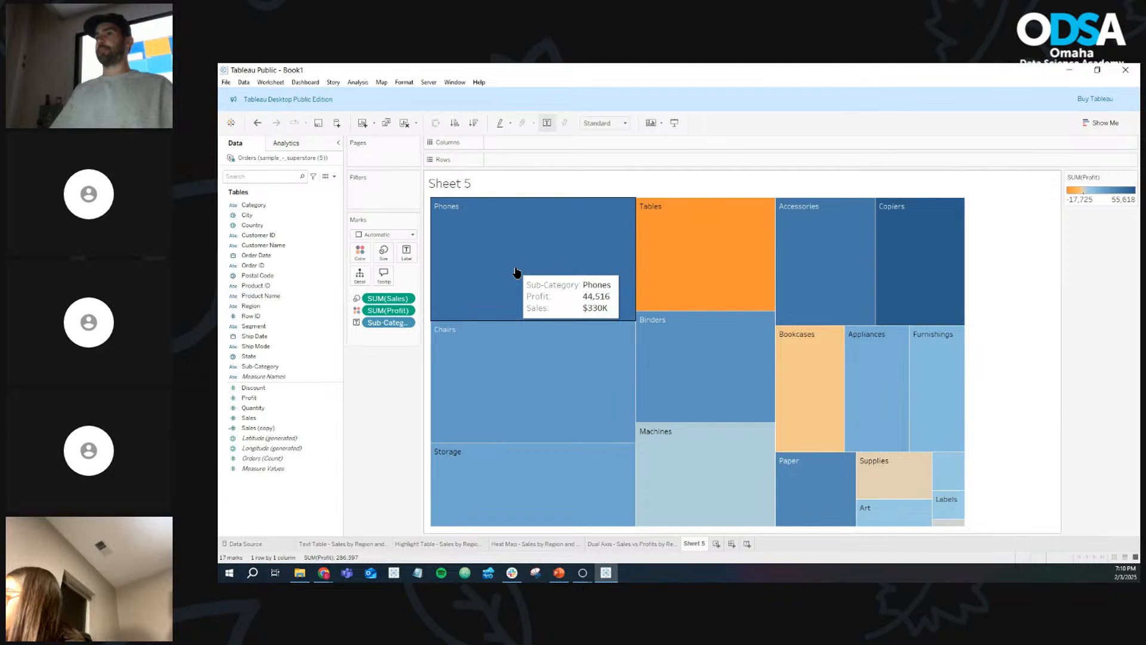
Step: Label the treemap tiles with summed Sales and Profit, then undo these labels and the Profit coloring
{"action": "left_click_drag", "start_coordinate": [249, 418], "coordinate": [405, 253]}
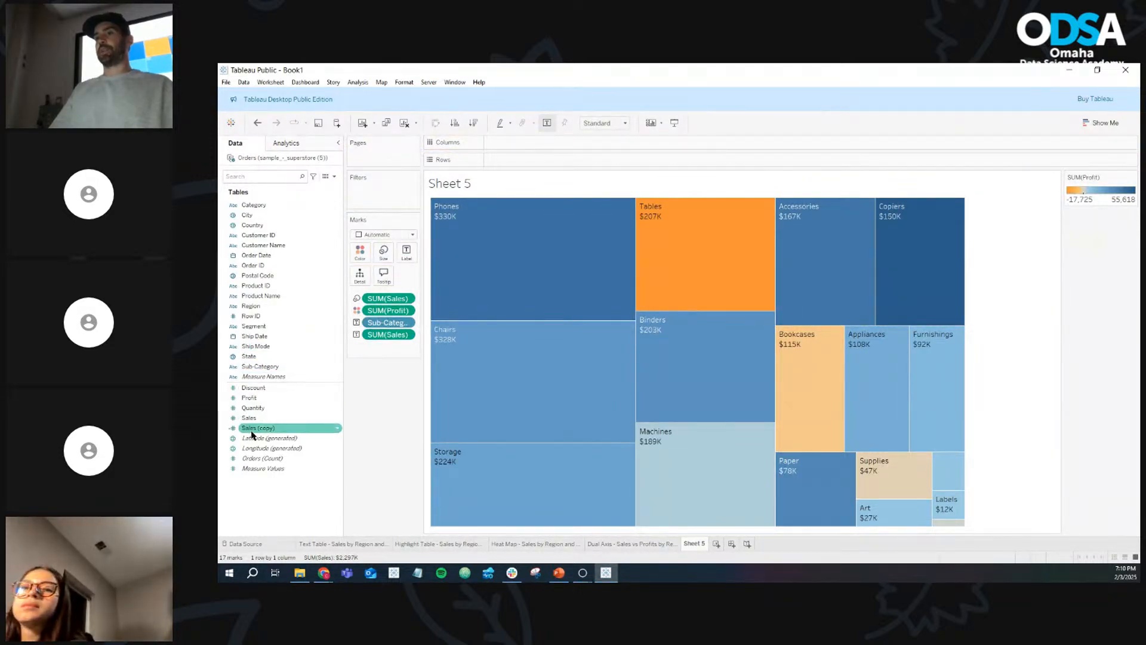
{"action": "left_click_drag", "start_coordinate": [249, 397], "coordinate": [406, 262]}
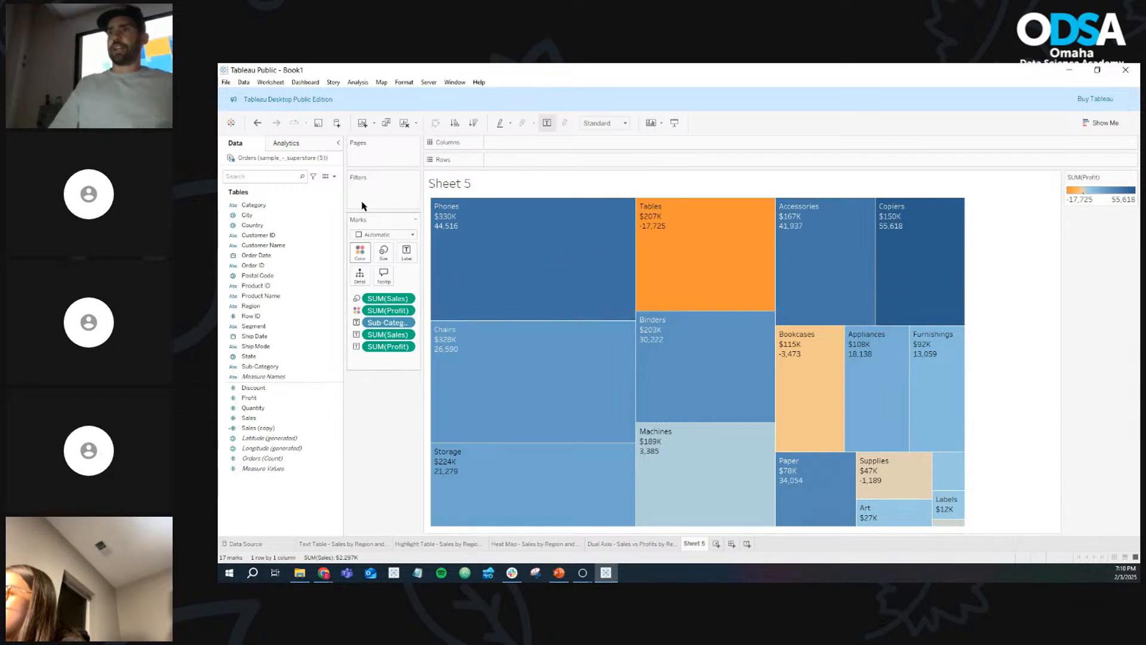
{"action": "left_click", "coordinate": [258, 123]}
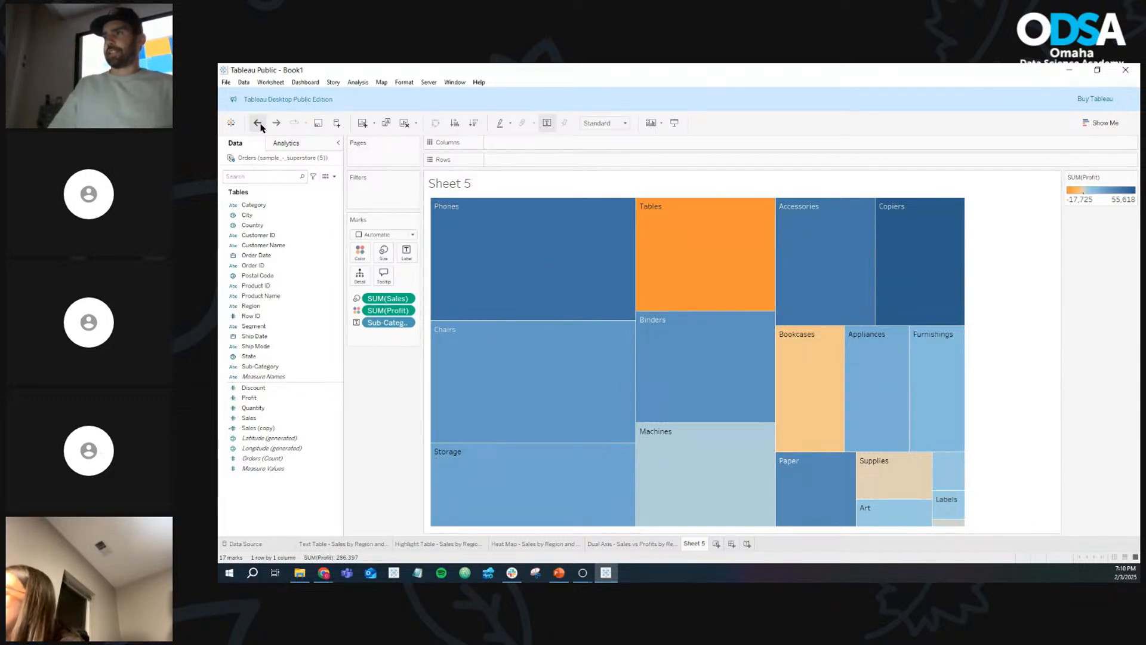
{"action": "left_click", "coordinate": [258, 123]}
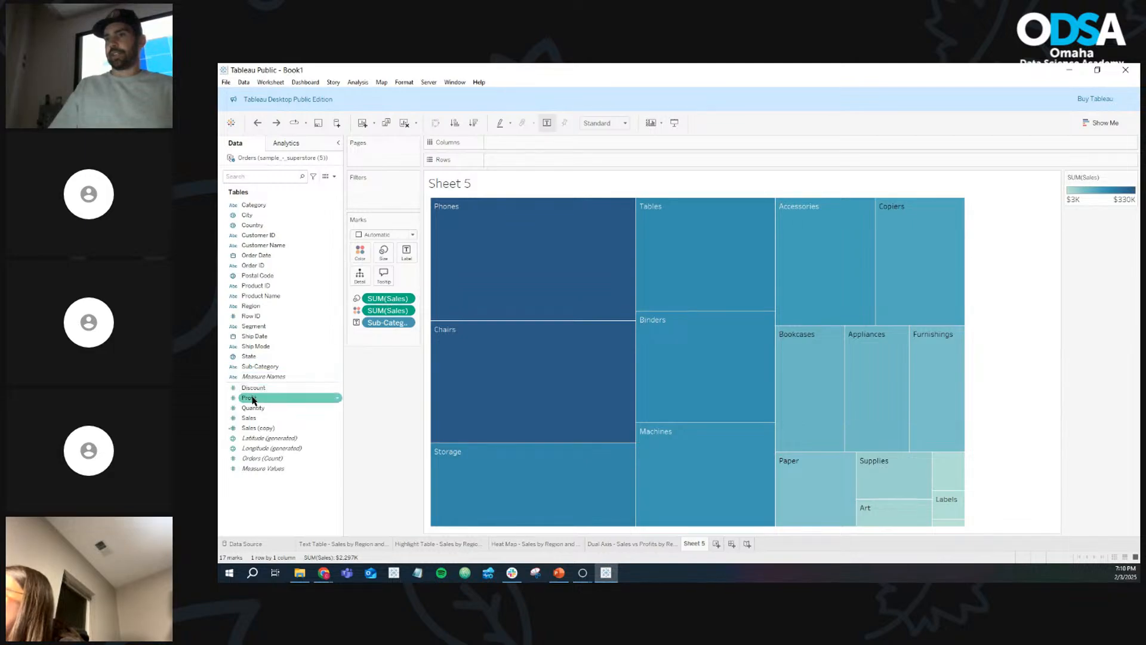
Step: Size the treemap tiles by summed Profit, inspect the negative-values indicator and the Paper tile, then undo the sizing
{"action": "left_click_drag", "start_coordinate": [252, 400], "coordinate": [386, 262]}
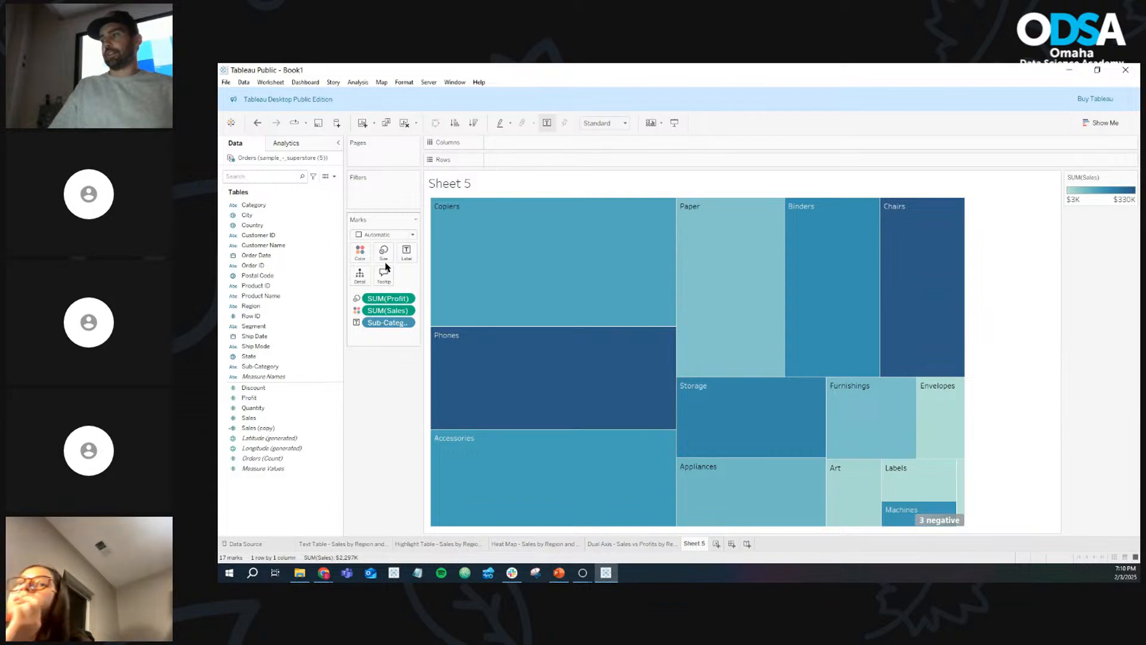
{"action": "mouse_move", "coordinate": [936, 526]}
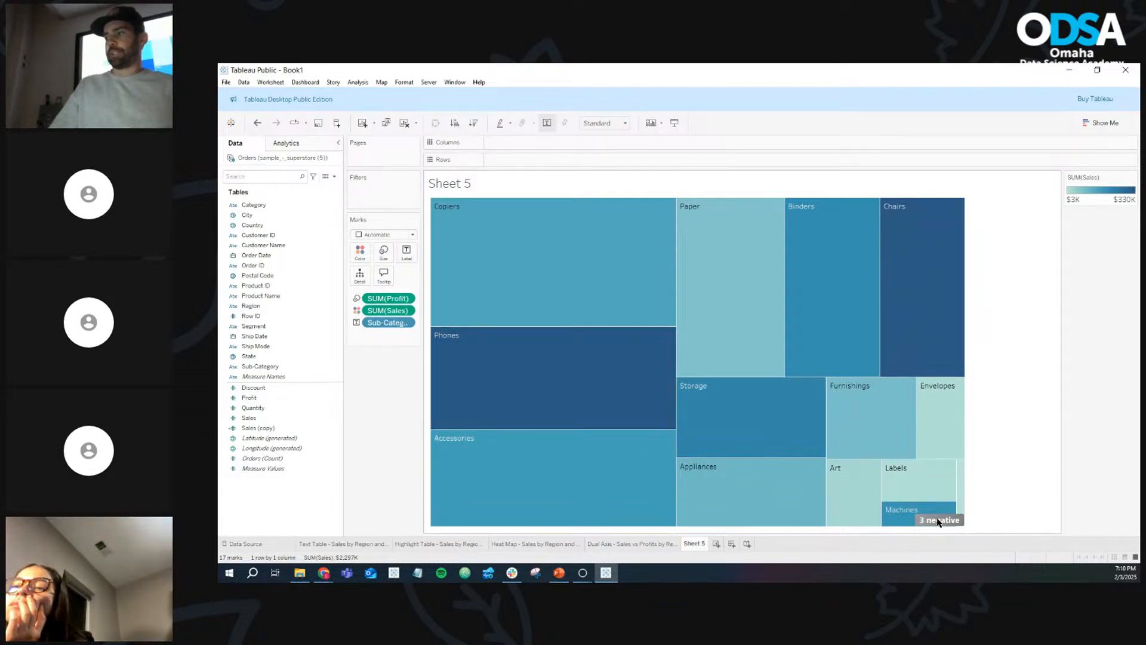
{"action": "mouse_move", "coordinate": [774, 297]}
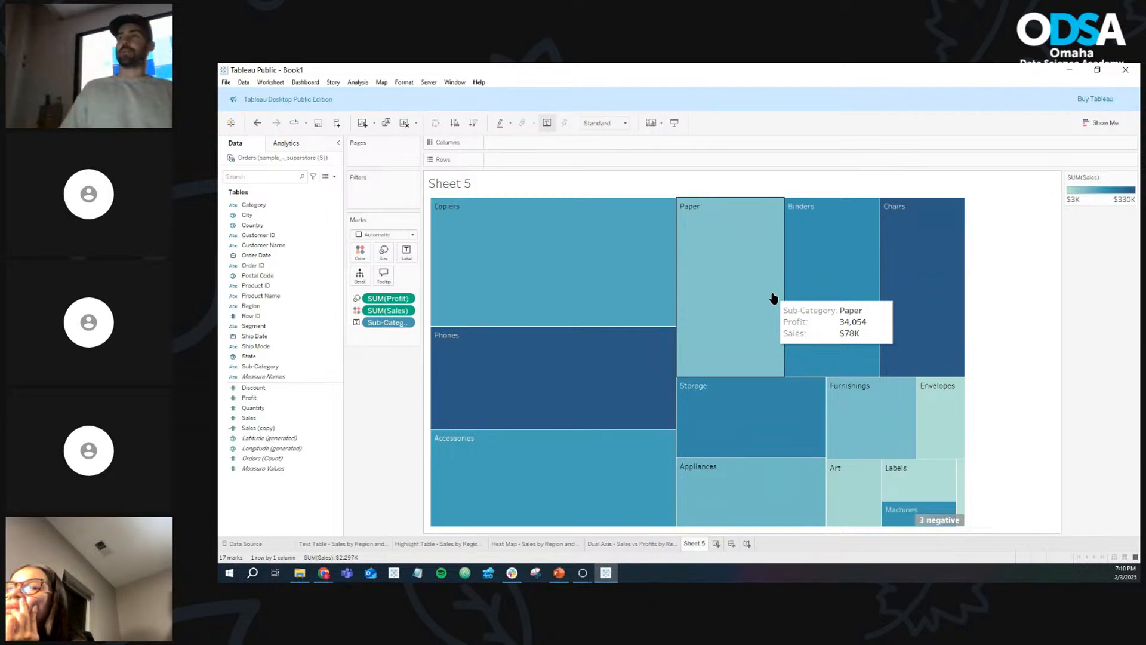
{"action": "left_click", "coordinate": [258, 124]}
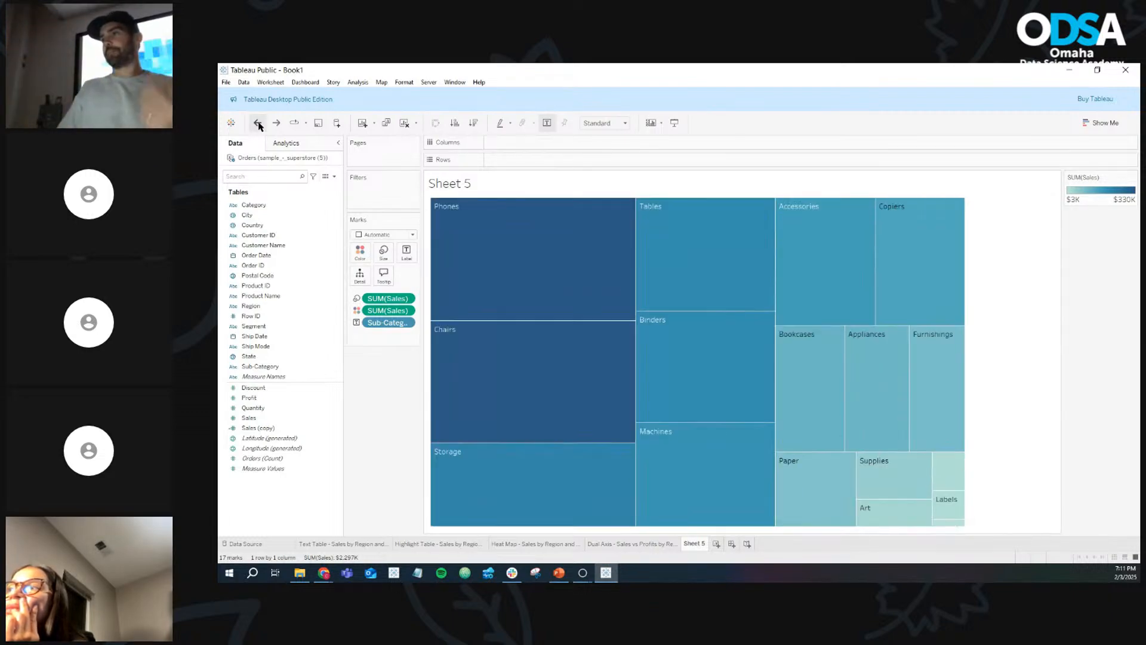
Step: Rename the Sheet 5 worksheet as Tree Maps
{"action": "right_click", "coordinate": [690, 547]}
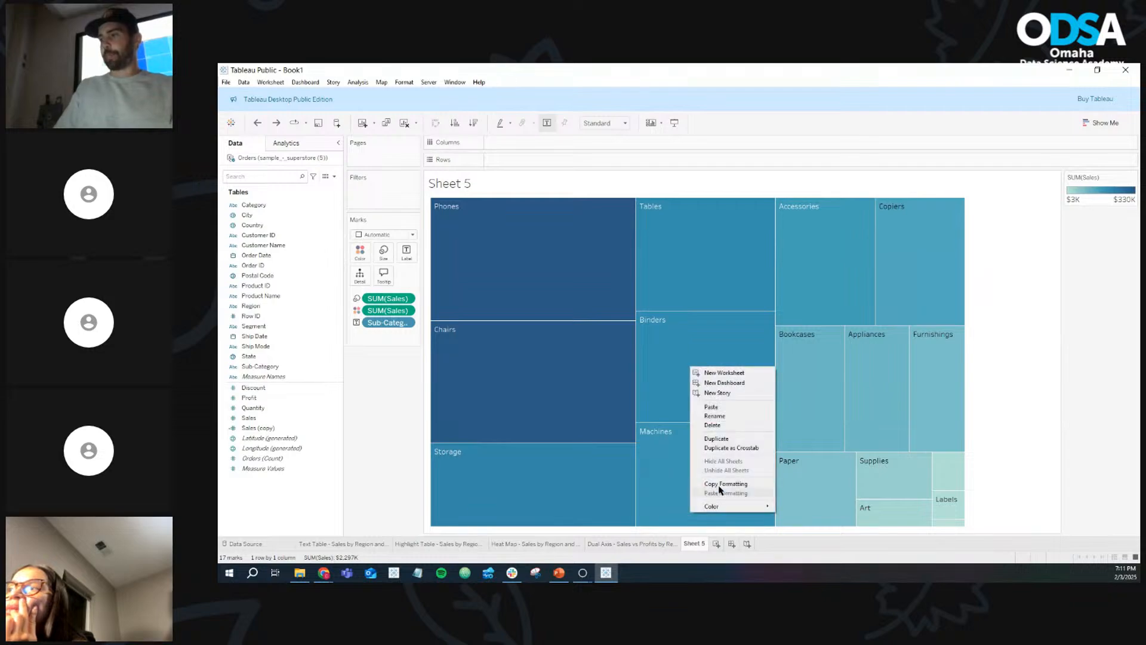
{"action": "left_click", "coordinate": [723, 423]}
{"action": "key", "text": "BackSpace"}
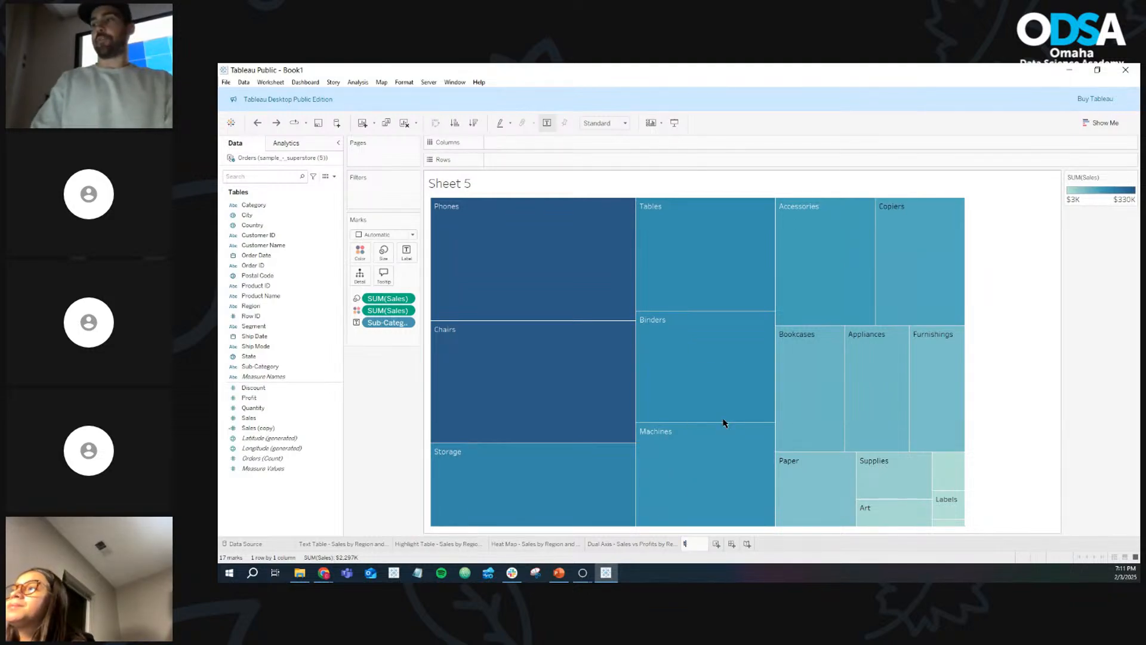
{"action": "type", "text": "Tree Maps"}
{"action": "key", "text": "Return"}
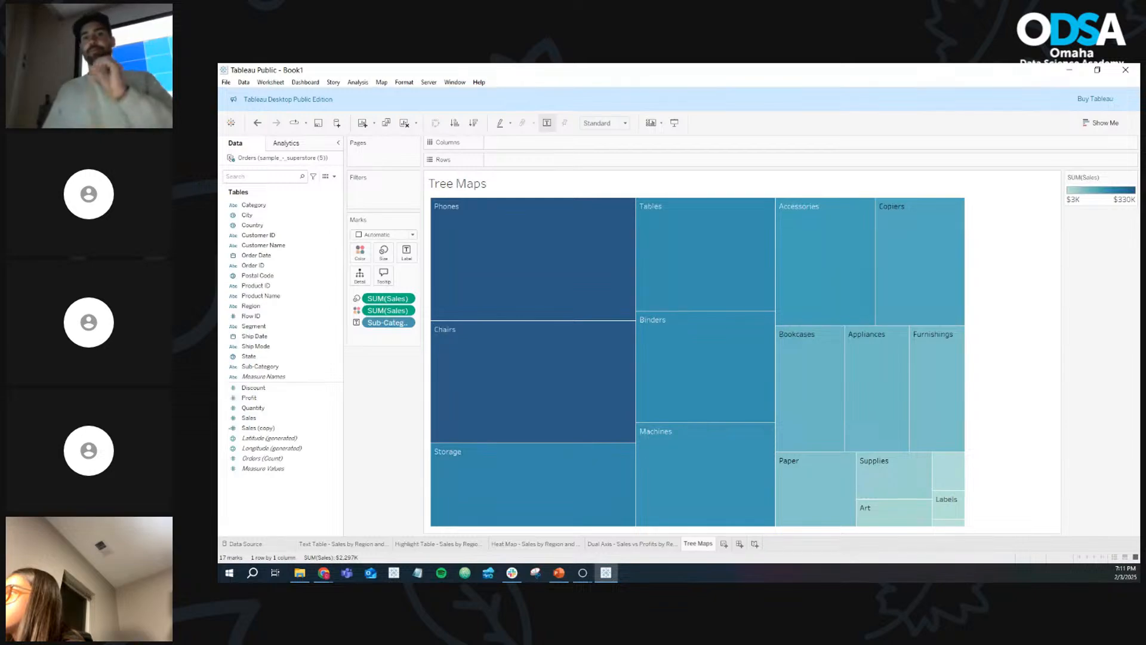
{"action": "key", "text": "alt+Tab"}
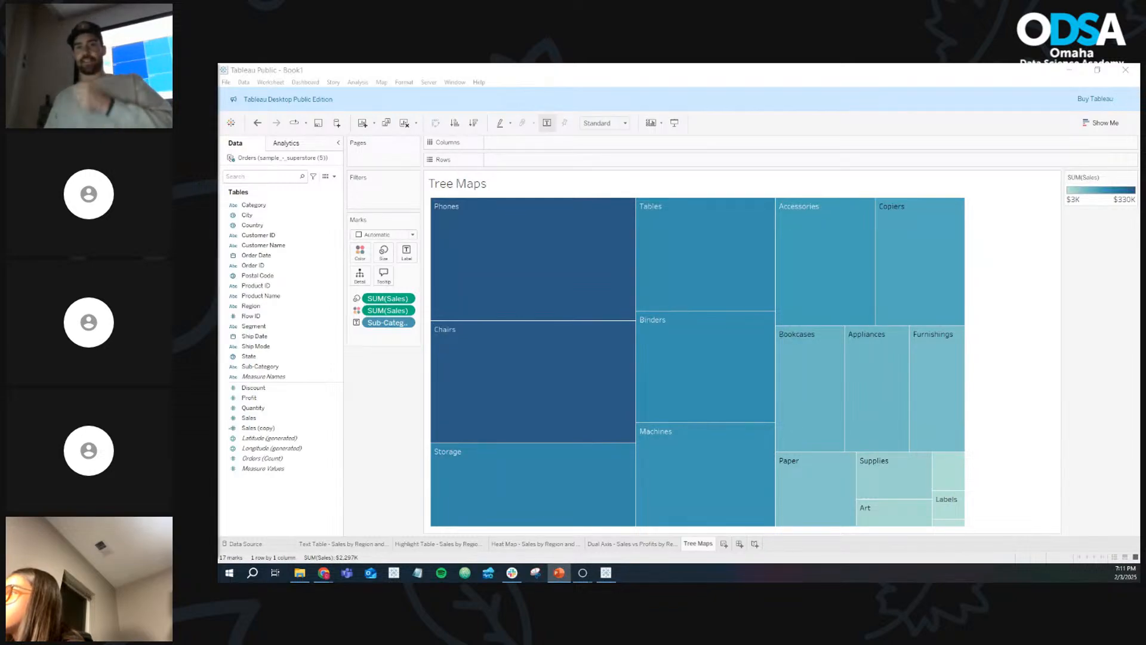
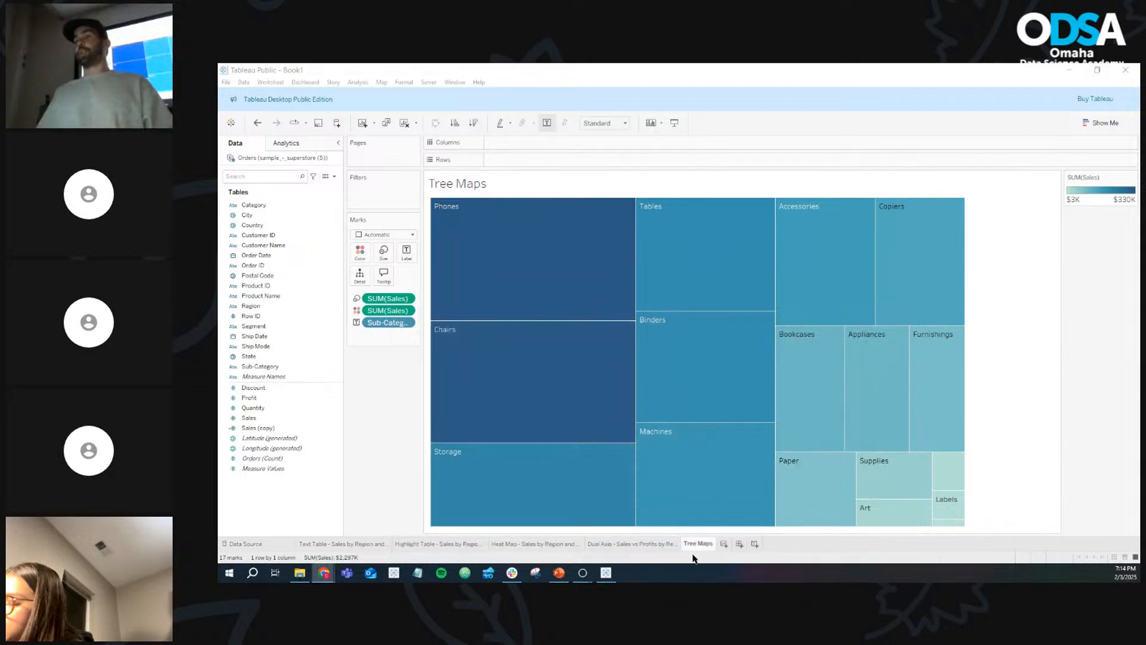
Step: Add a new blank worksheet after Tree Maps
{"action": "left_click", "coordinate": [723, 544]}
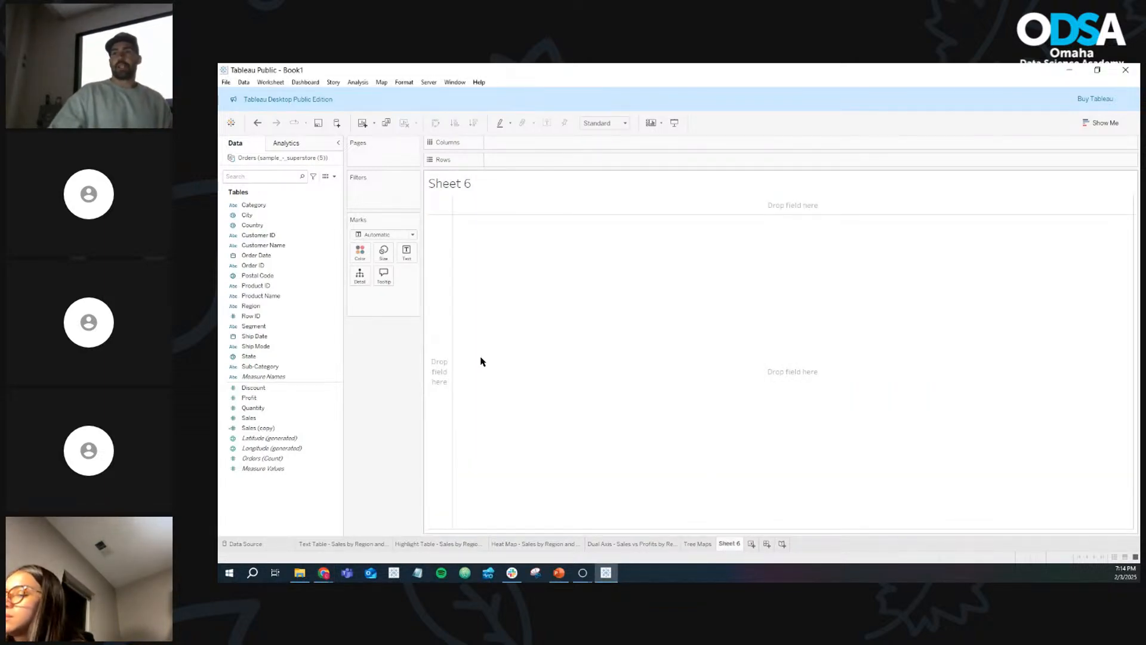
{"action": "left_click", "coordinate": [308, 246]}
{"action": "left_click", "coordinate": [276, 226]}
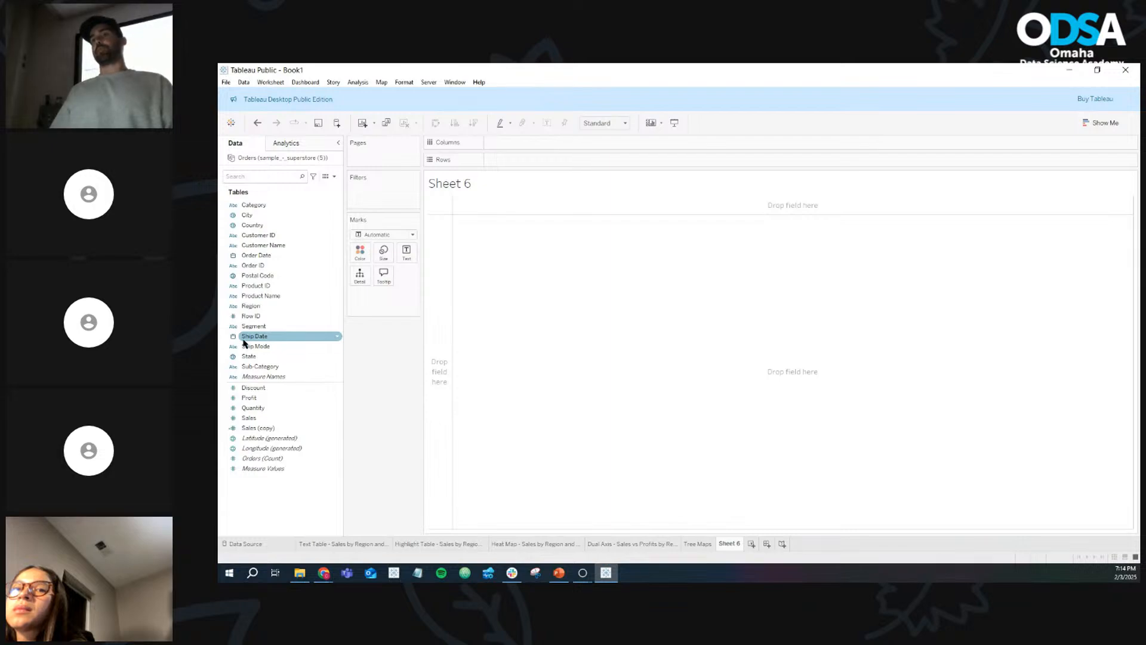
Step: Examine the Orders table columns in the data source preview and return to Sheet 6
{"action": "left_click", "coordinate": [266, 544]}
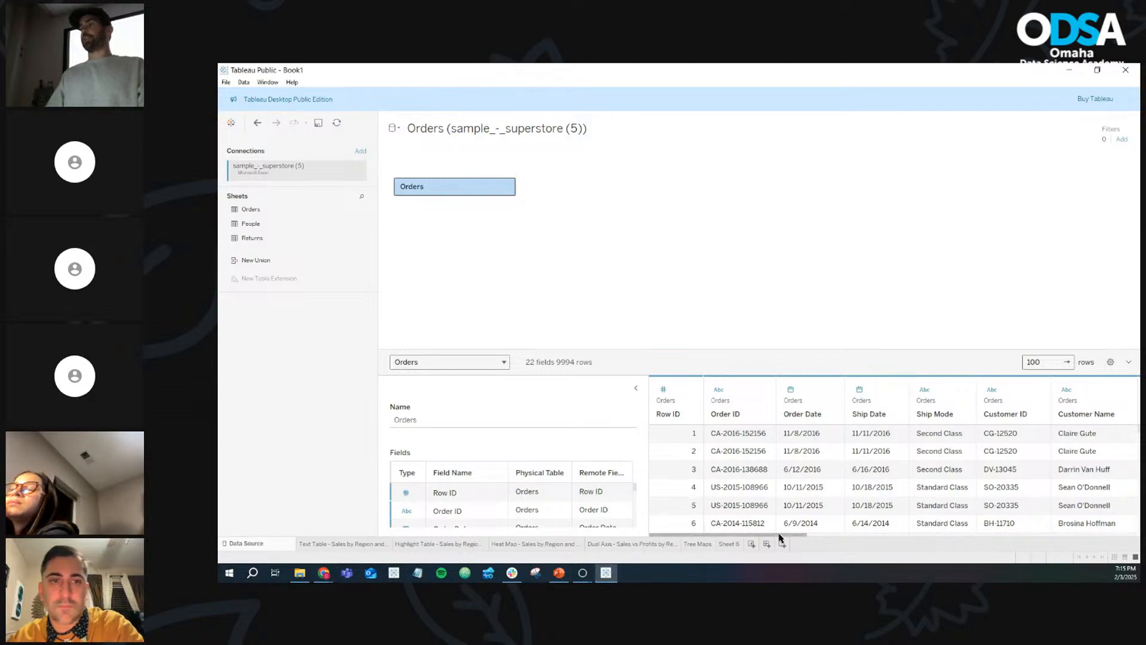
{"action": "left_click_drag", "start_coordinate": [779, 537], "coordinate": [728, 532]}
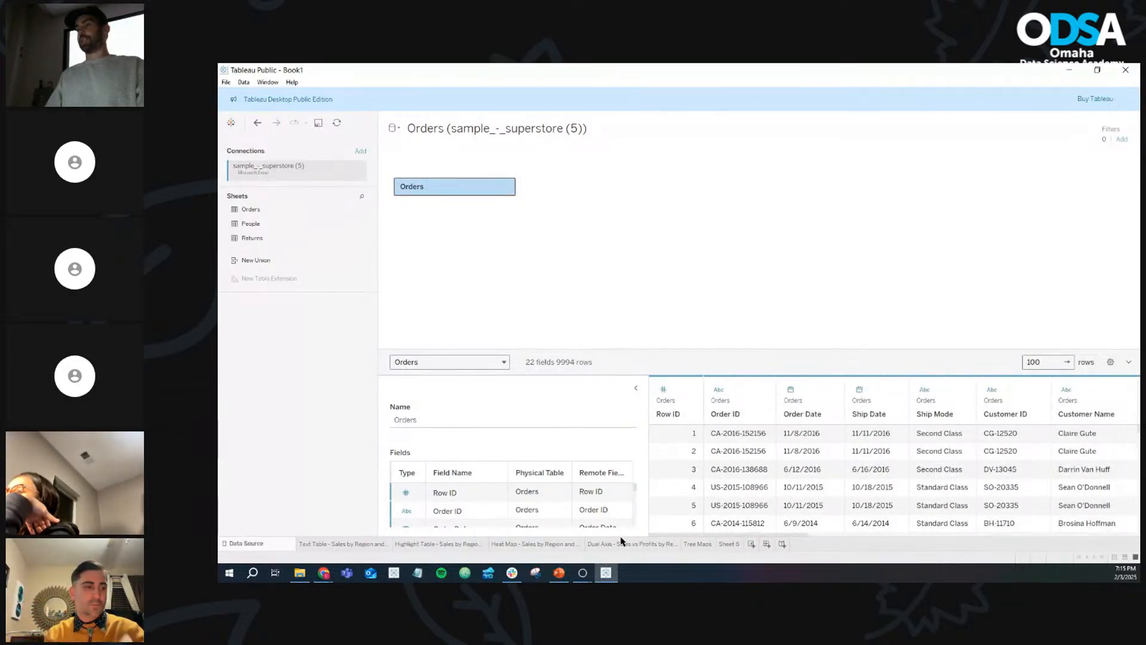
{"action": "left_click", "coordinate": [728, 545]}
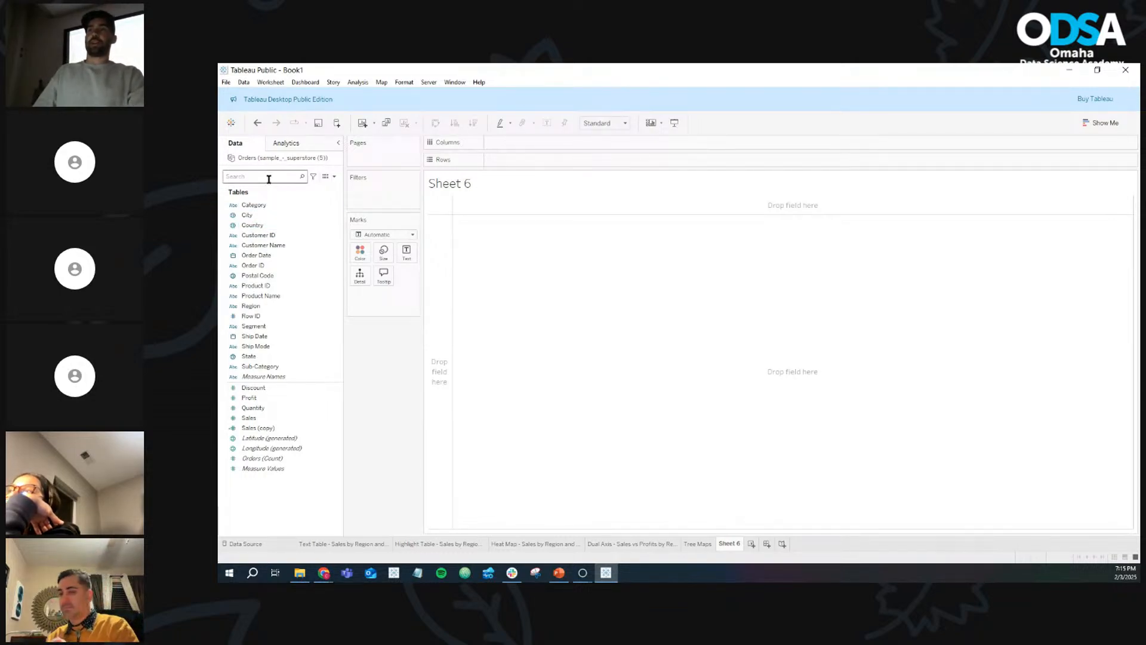
{"action": "left_click", "coordinate": [253, 225]}
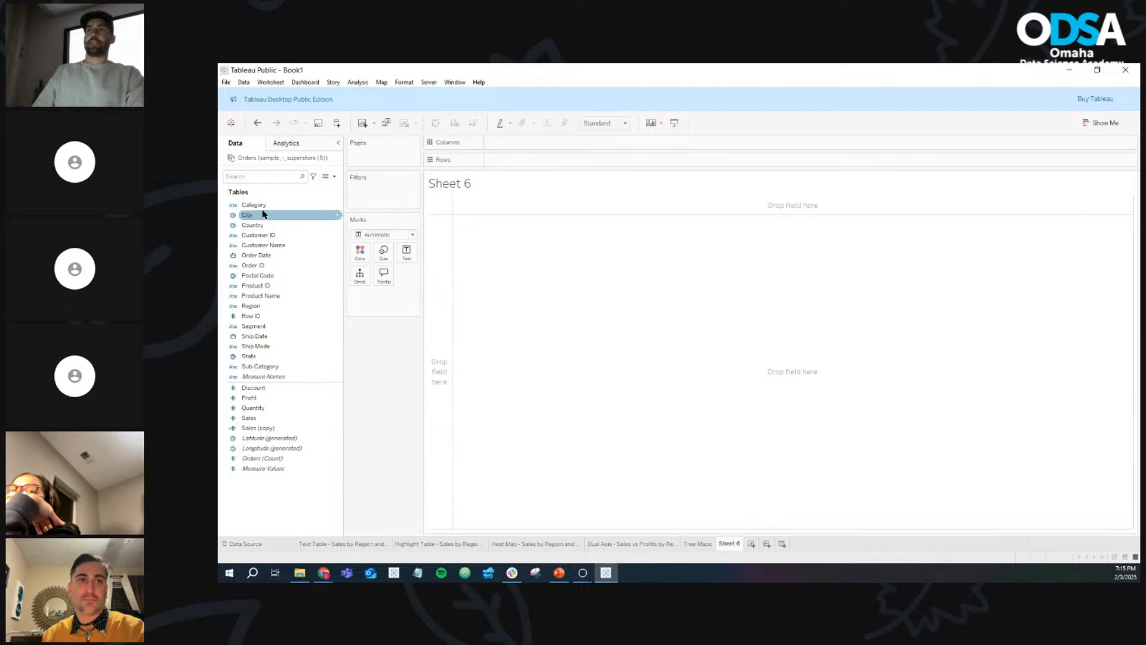
{"action": "left_click", "coordinate": [334, 178]}
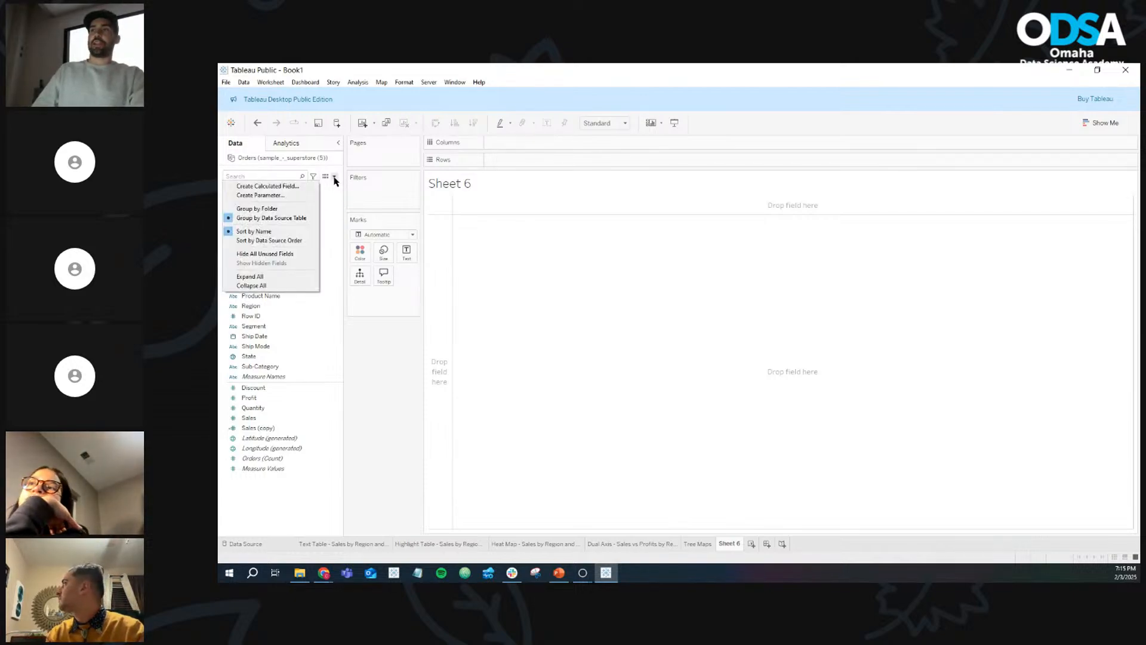
{"action": "left_click", "coordinate": [288, 187]}
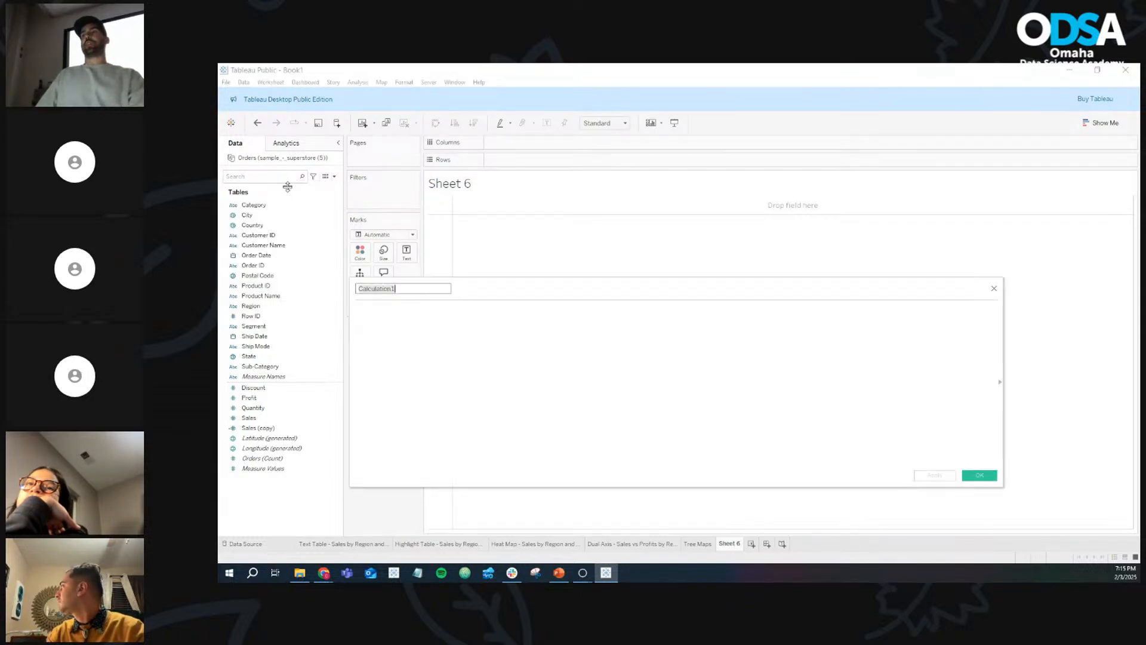
{"action": "left_click_drag", "start_coordinate": [486, 295], "coordinate": [504, 209]}
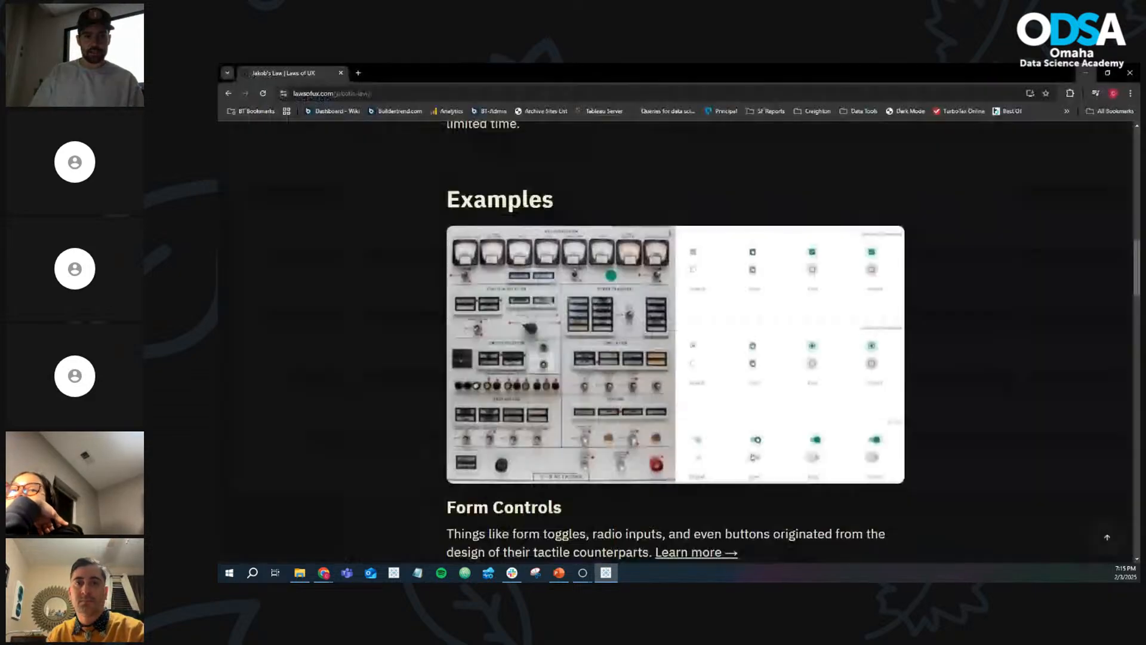
{"action": "key", "text": "alt+Tab"}
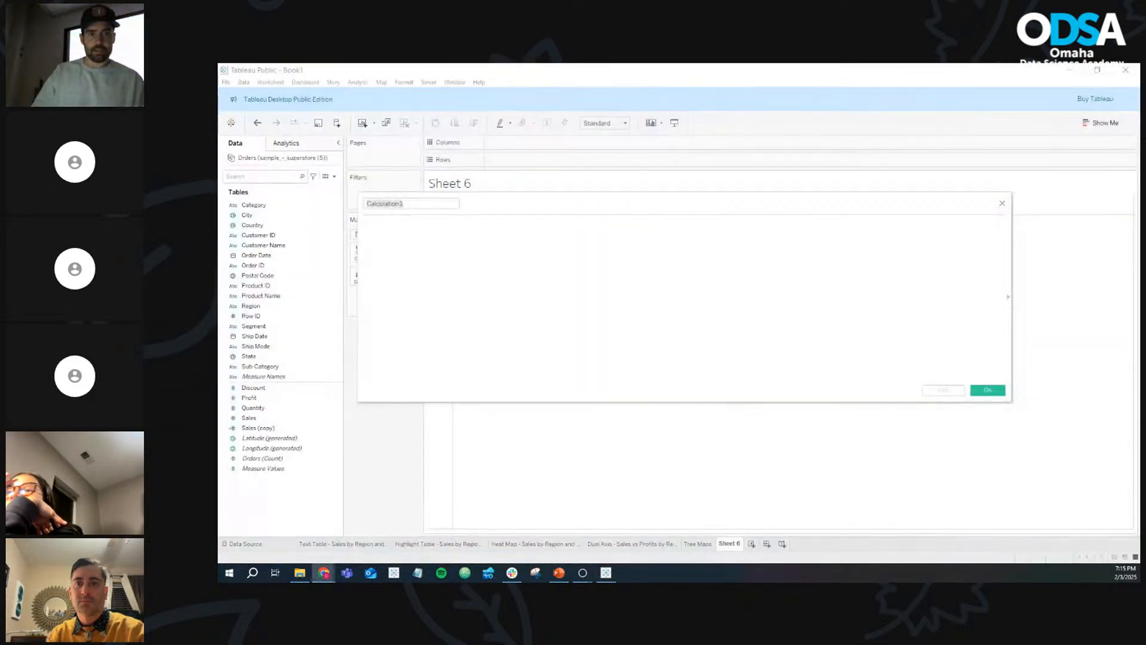
{"action": "left_click_drag", "start_coordinate": [568, 200], "coordinate": [585, 181]}
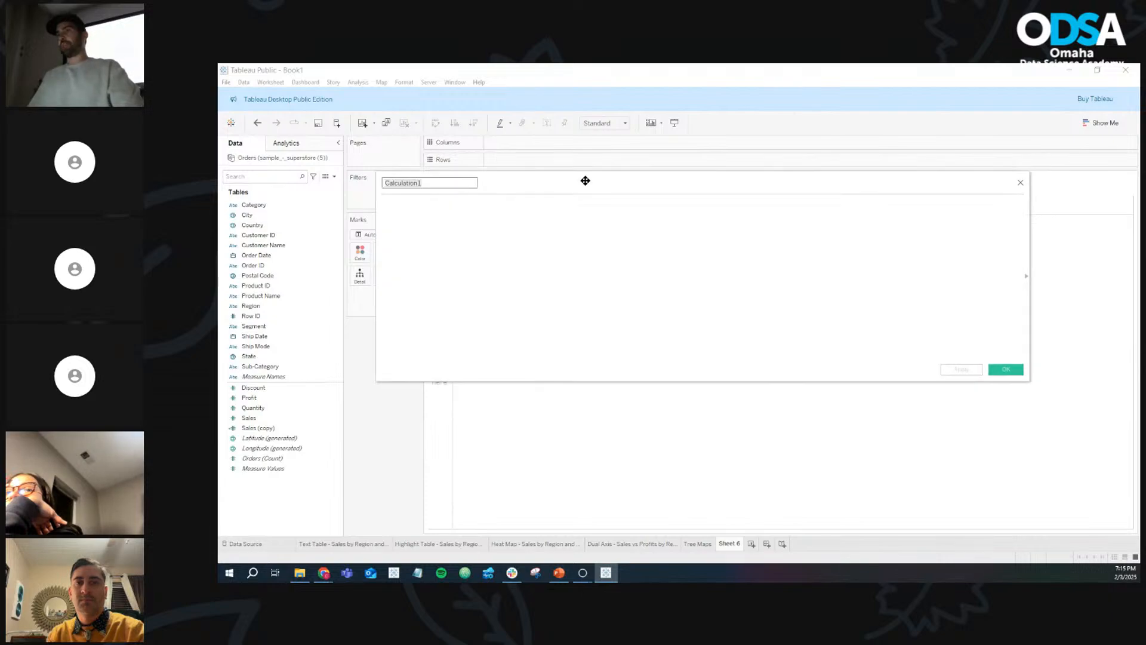
{"action": "left_click", "coordinate": [1026, 275]}
{"action": "left_click_drag", "start_coordinate": [980, 187], "coordinate": [863, 173]}
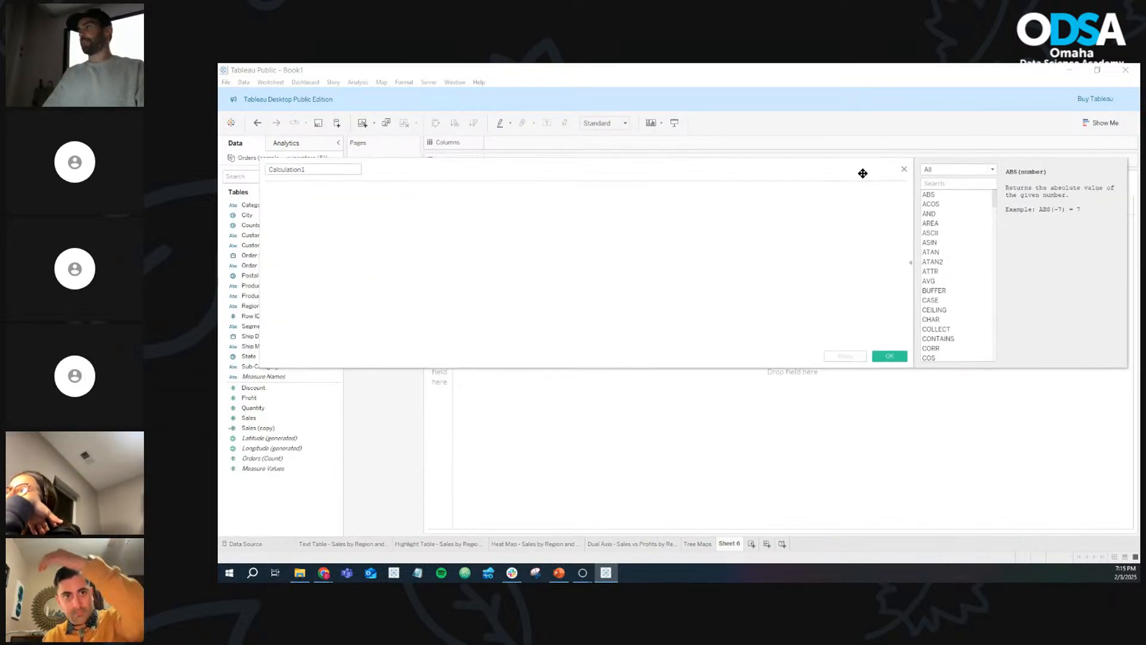
{"action": "left_click", "coordinate": [905, 171]}
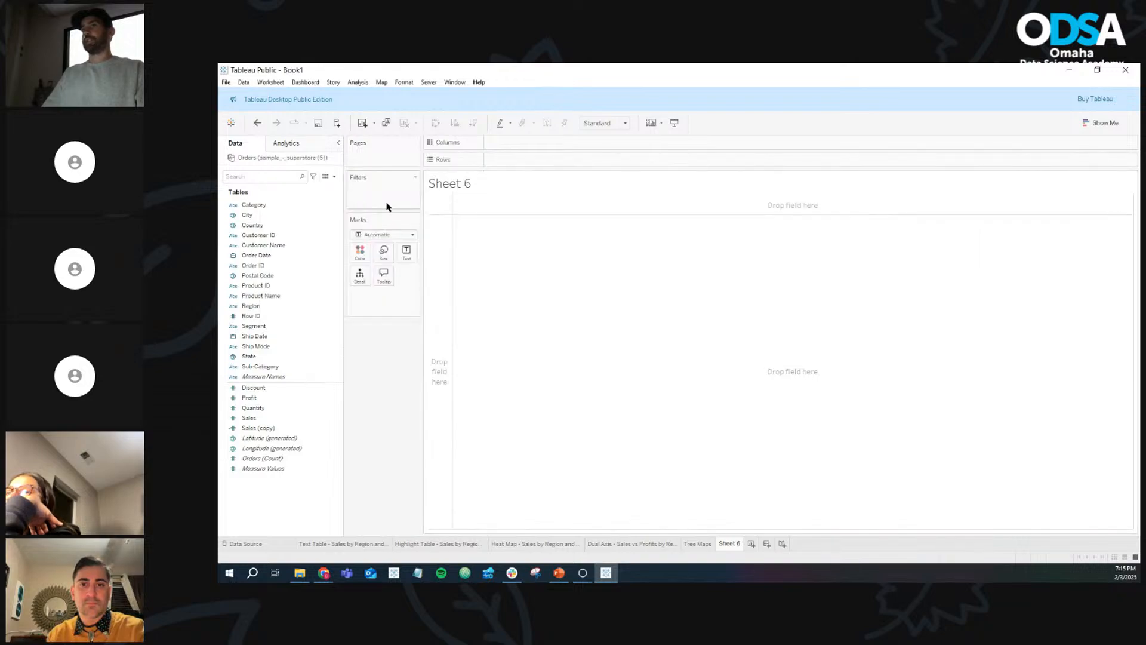
Step: Create a calculated field named test with the constant 1 as its formula
{"action": "left_click", "coordinate": [335, 177]}
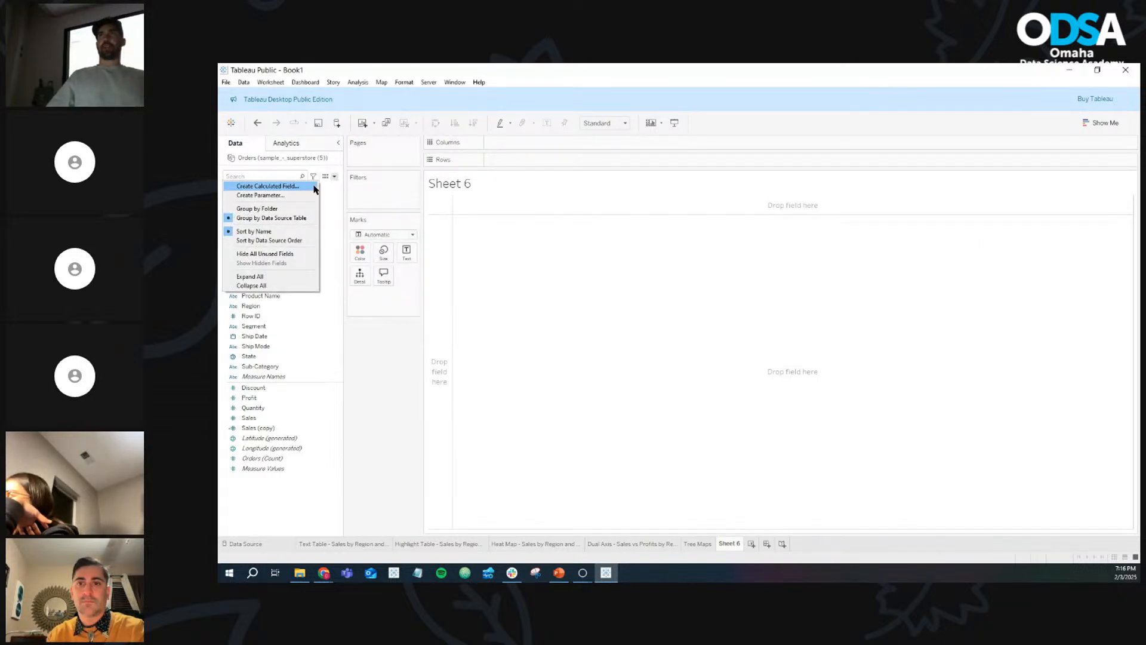
{"action": "left_click", "coordinate": [314, 187]}
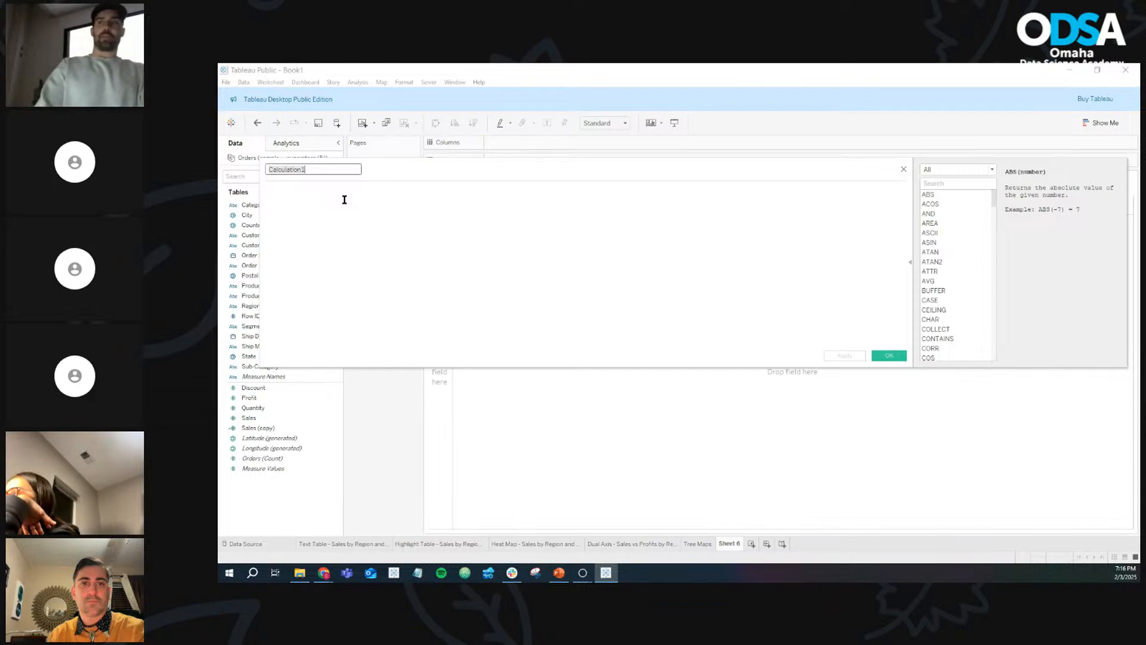
{"action": "type", "text": "T"}
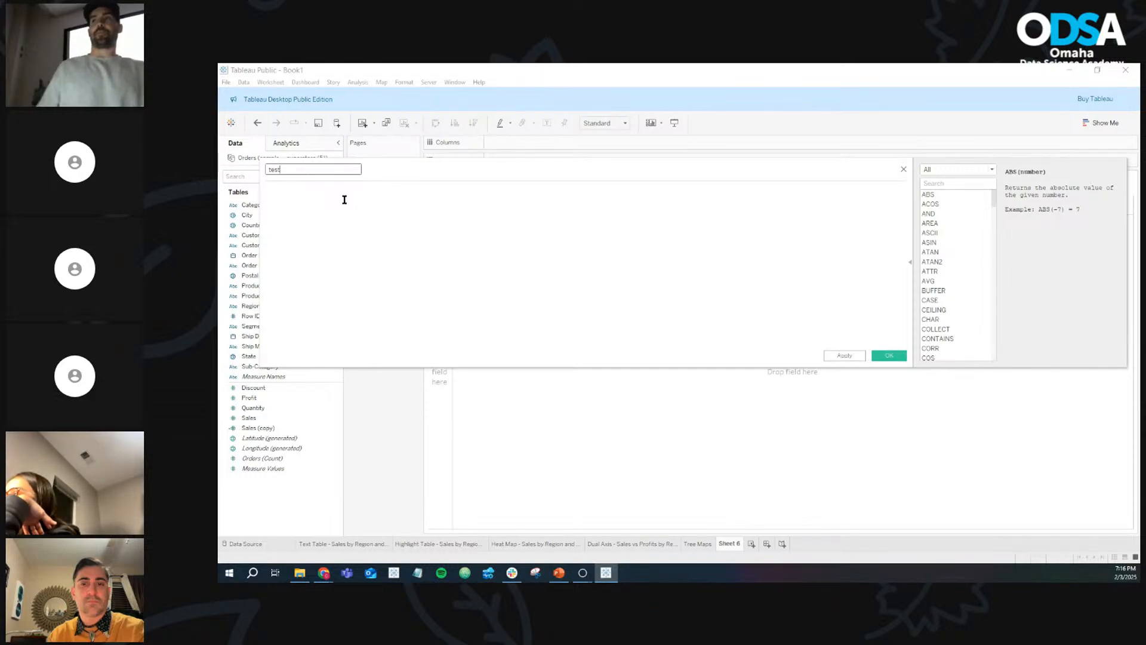
{"action": "left_click", "coordinate": [344, 200]}
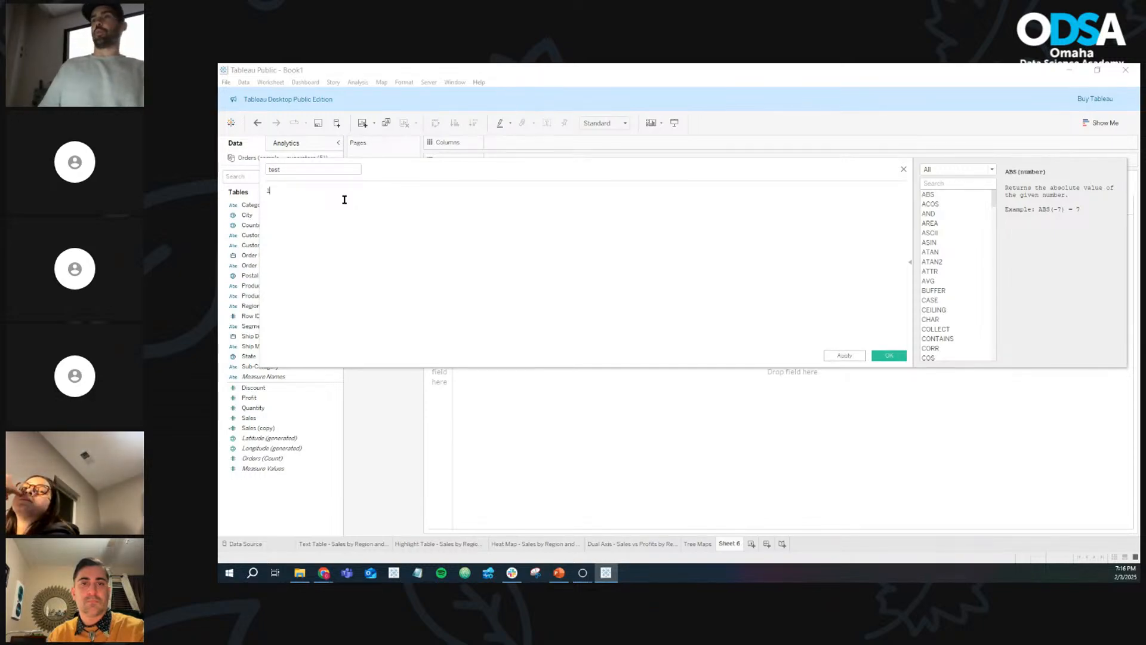
{"action": "left_click", "coordinate": [899, 357]}
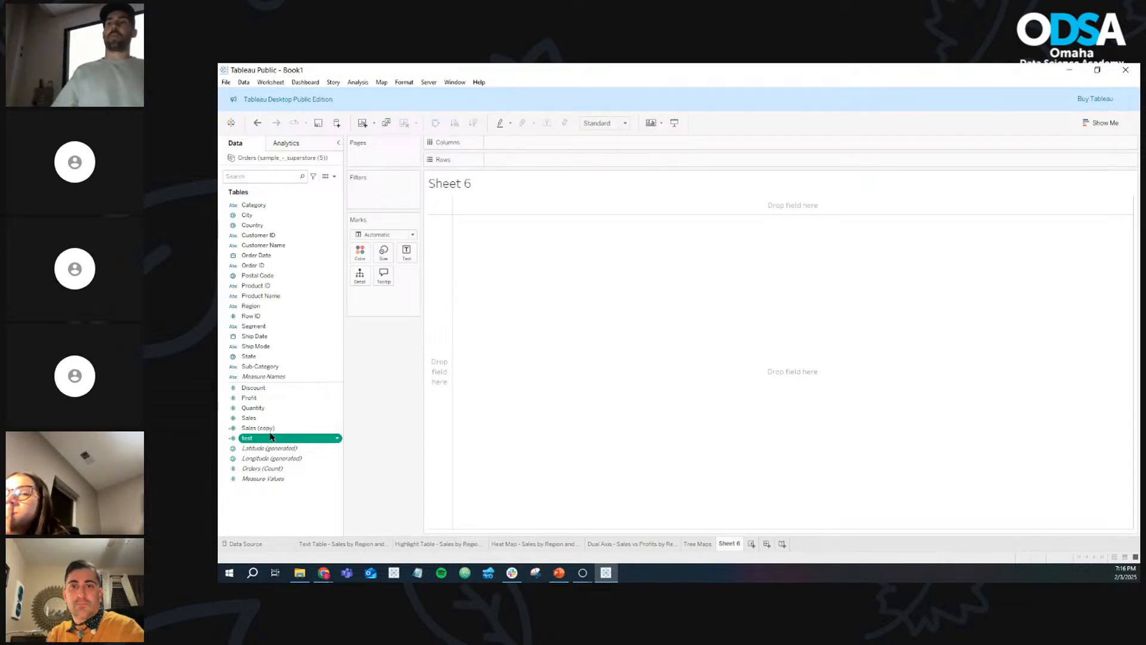
Step: Inspect the calculated test column at the far end of the Orders data source preview
{"action": "left_click", "coordinate": [264, 544]}
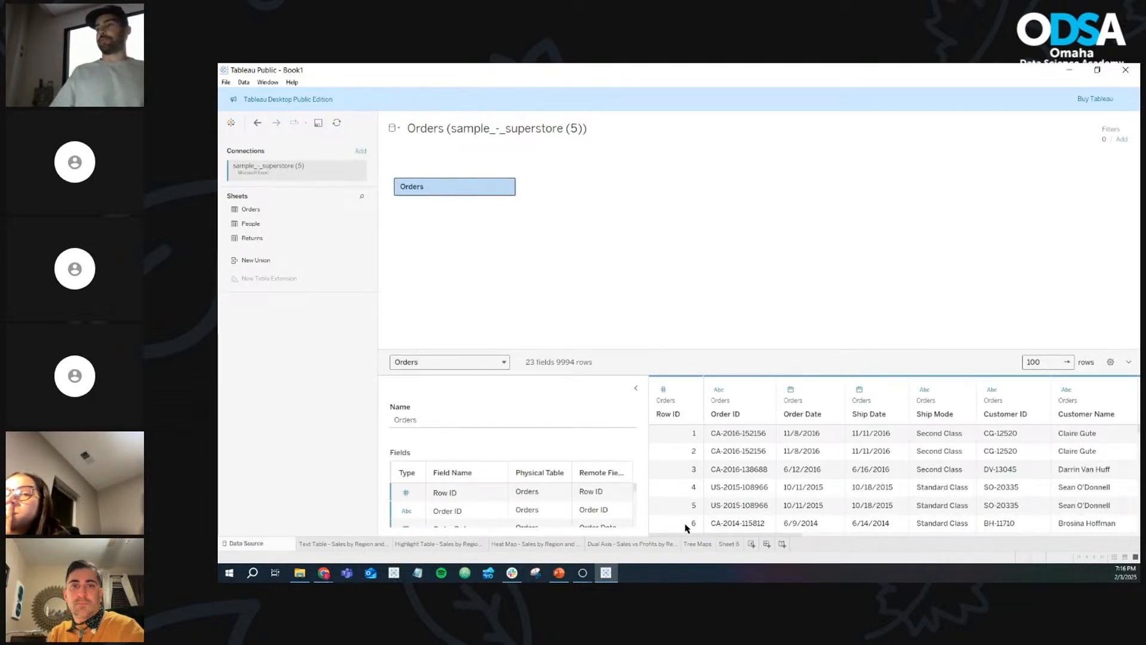
{"action": "left_click_drag", "start_coordinate": [761, 537], "coordinate": [1092, 533]}
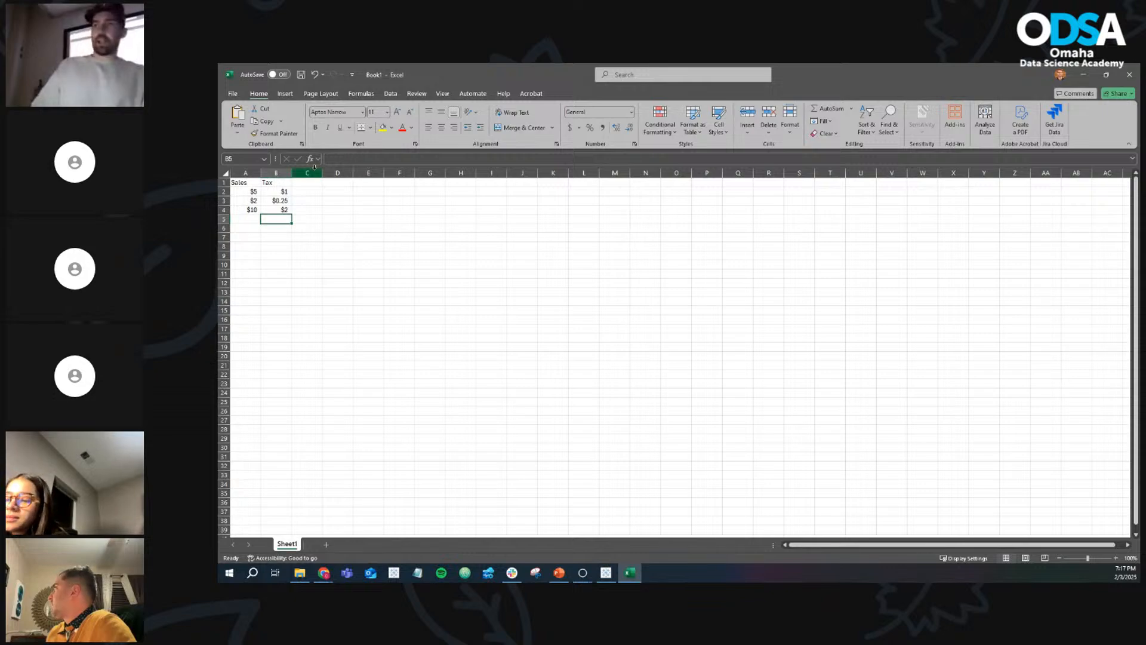
Step: In the Excel Sales and Tax table, enter the formula =A2+B2 in cell C2
{"action": "left_click_drag", "start_coordinate": [242, 183], "coordinate": [277, 209]}
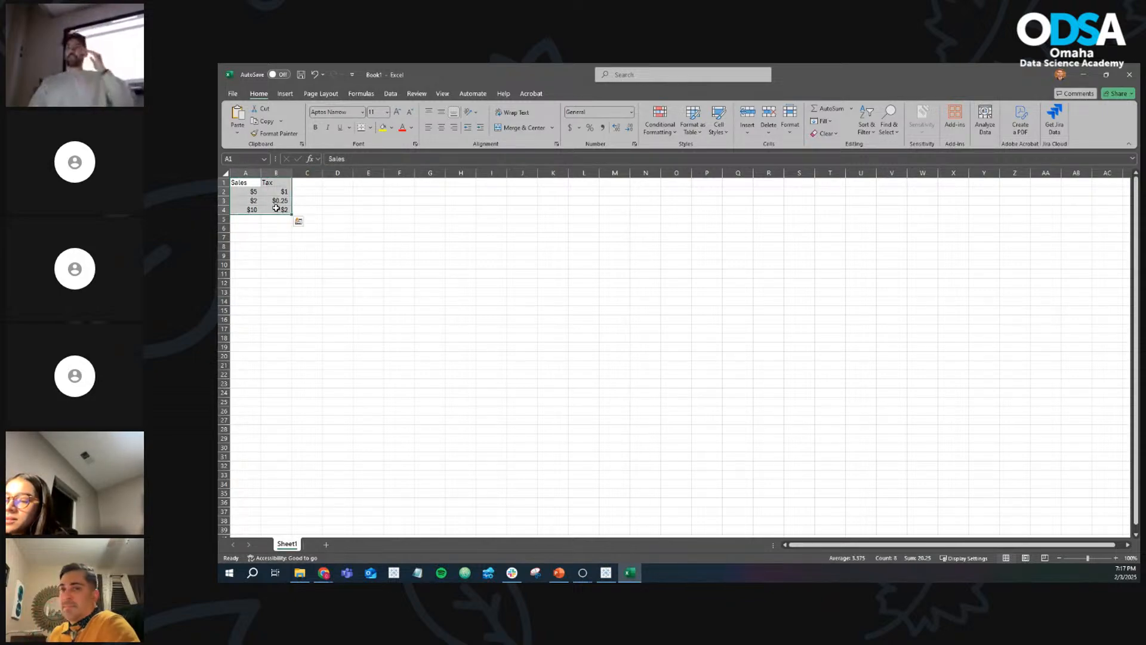
{"action": "left_click", "coordinate": [332, 237]}
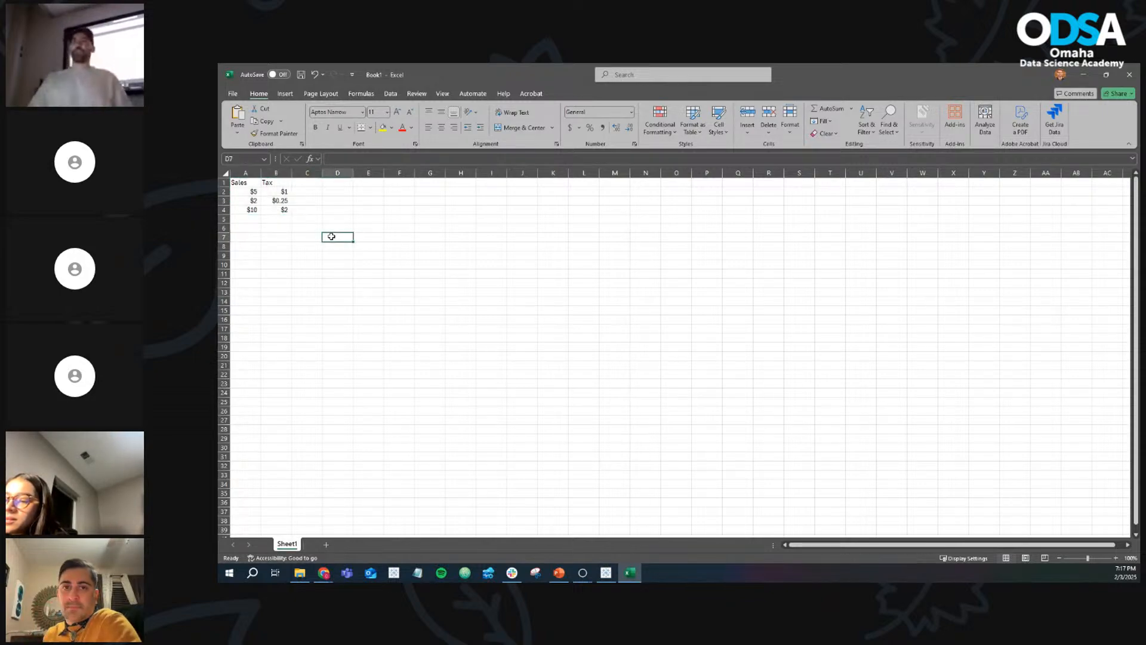
{"action": "left_click_drag", "start_coordinate": [242, 191], "coordinate": [274, 210]}
{"action": "left_click", "coordinate": [319, 191]}
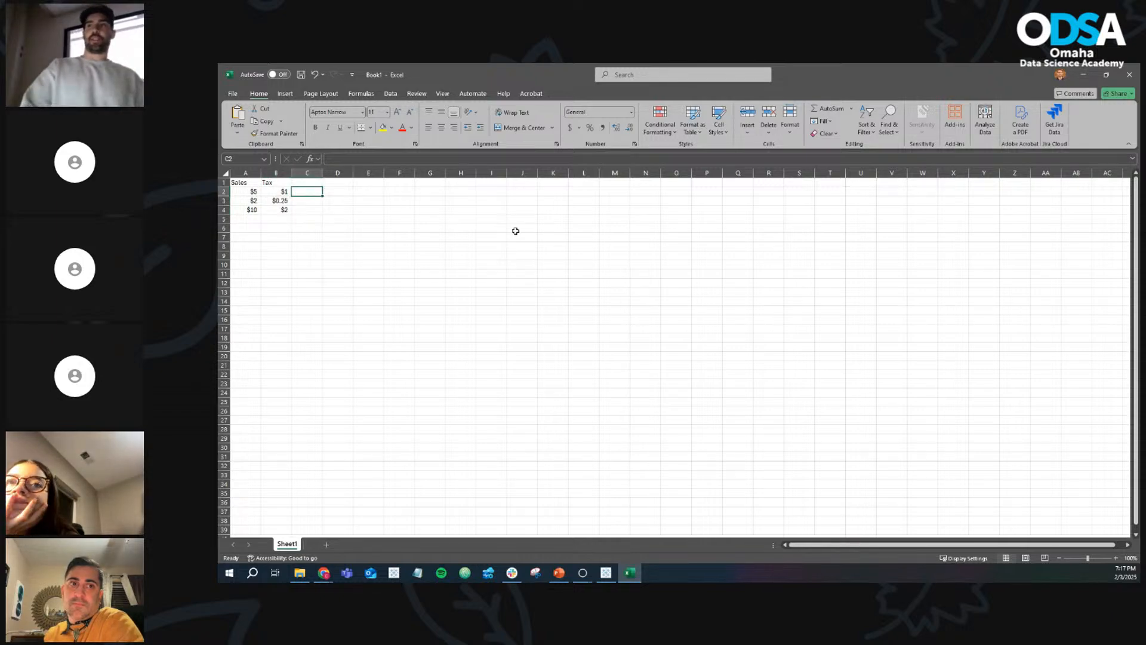
{"action": "type", "text": "="}
{"action": "key", "text": "Left"}
{"action": "key", "text": "Left"}
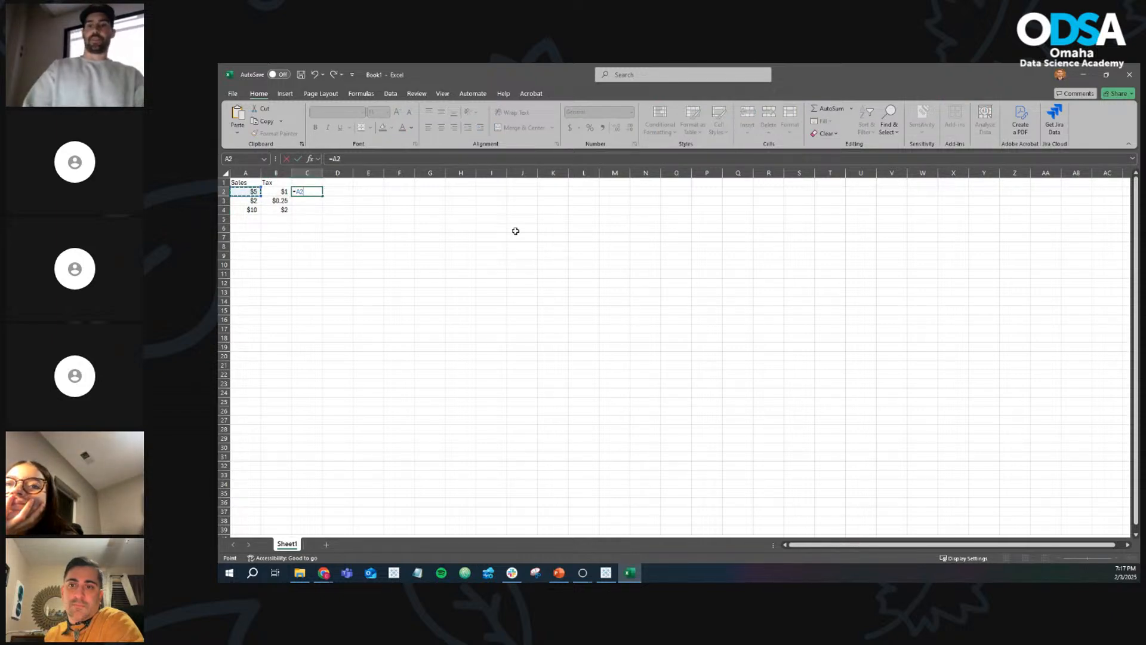
{"action": "type", "text": "+"}
{"action": "key", "text": "Left"}
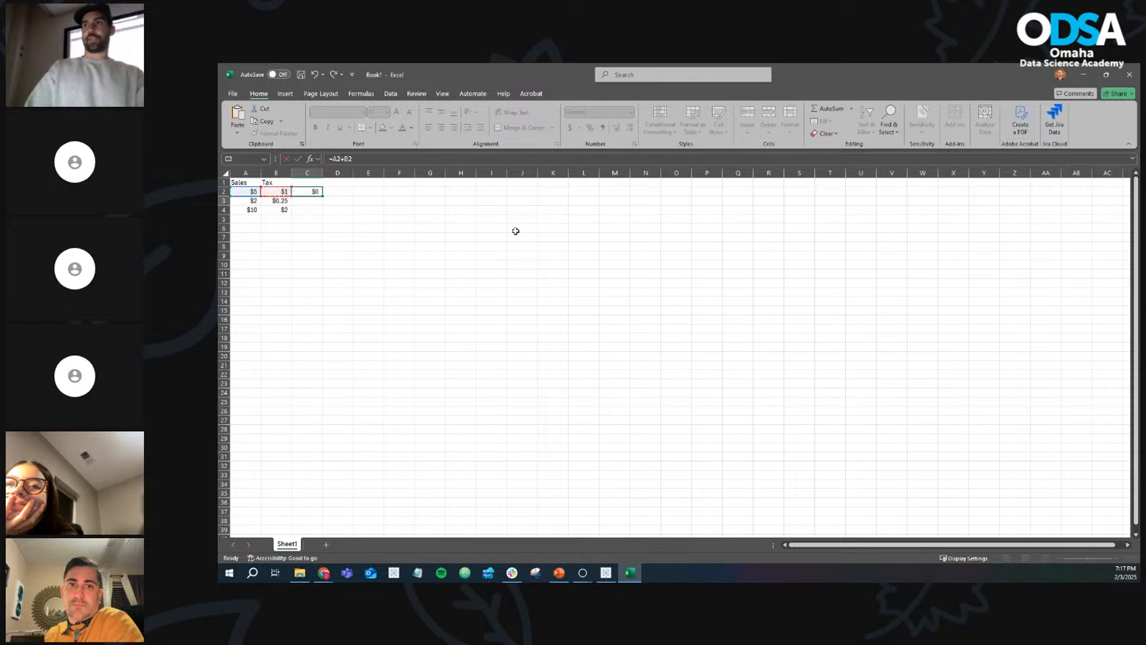
{"action": "key", "text": "ctrl+Return"}
Step: Copy the sum formula from C2 down through C4
{"action": "key", "text": "ctrl+c"}
{"action": "key", "text": "shift+Down"}
{"action": "key", "text": "shift+Down"}
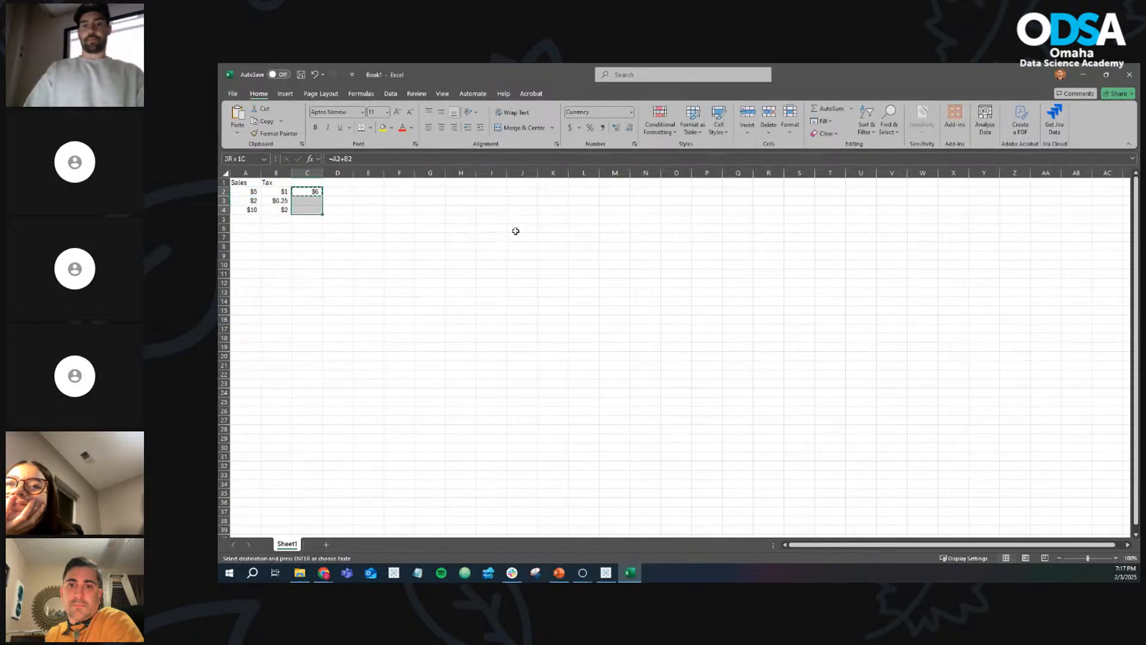
{"action": "key", "text": "ctrl+v"}
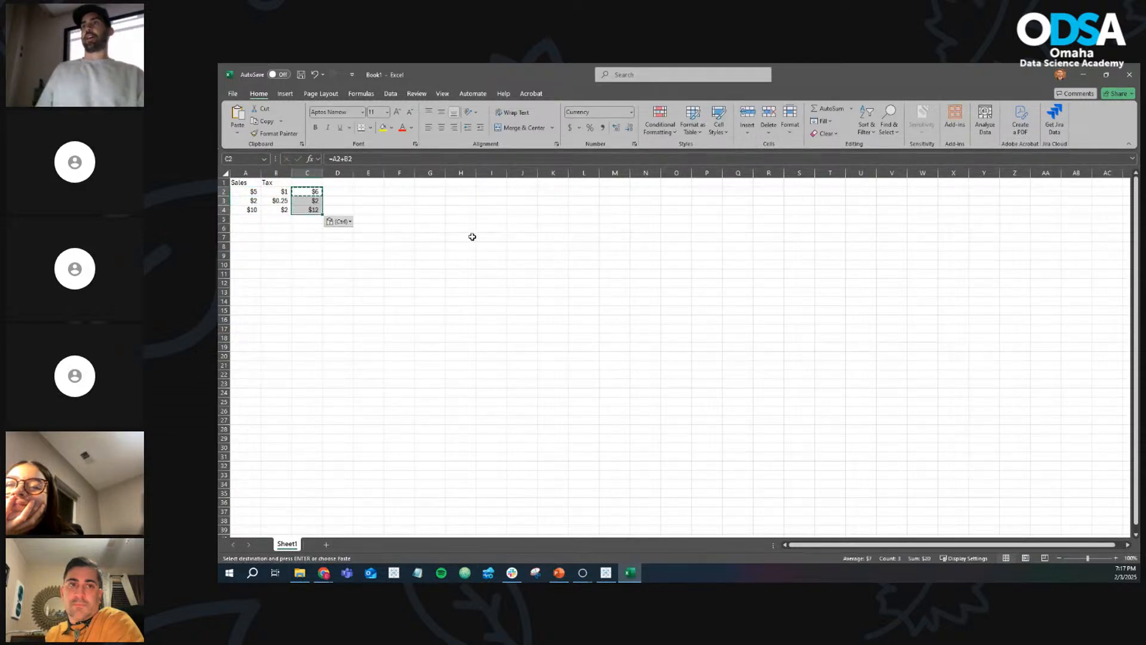
Step: Check the copied formulas in cells C3 and C4 for their row references
{"action": "left_click", "coordinate": [317, 227]}
{"action": "double_click", "coordinate": [311, 200]}
{"action": "left_click", "coordinate": [307, 236]}
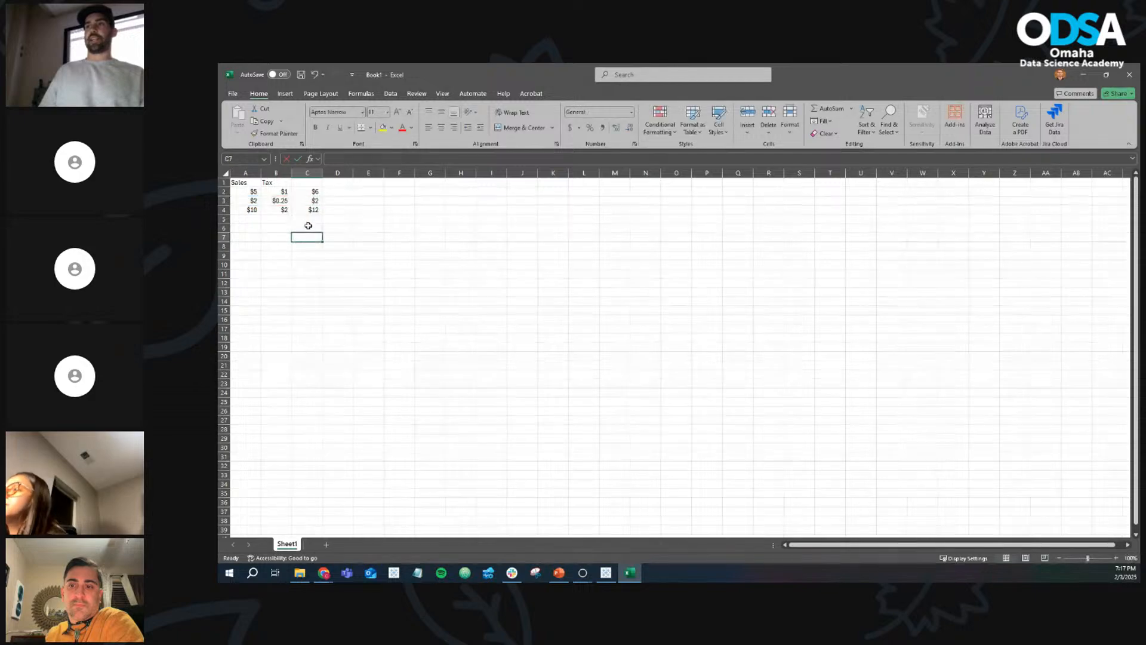
{"action": "double_click", "coordinate": [312, 210]}
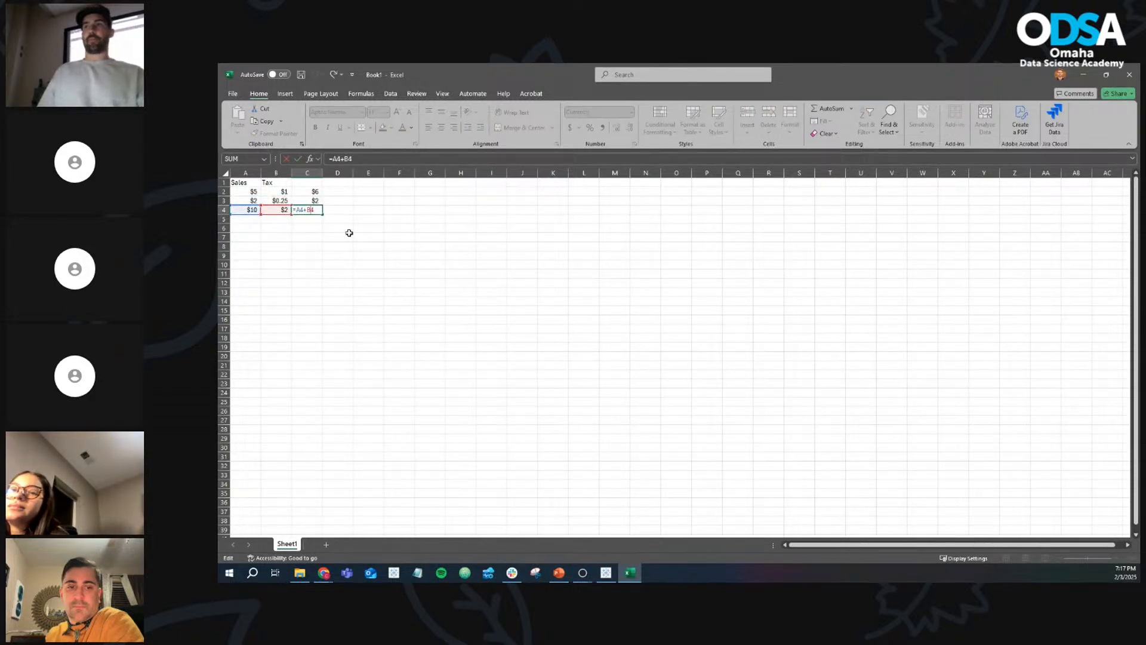
{"action": "key", "text": "Return"}
Step: Add the header Total in cell C1 above the summed column
{"action": "key", "text": "Up"}
{"action": "key", "text": "Up"}
{"action": "key", "text": "Up"}
{"action": "key", "text": "Up"}
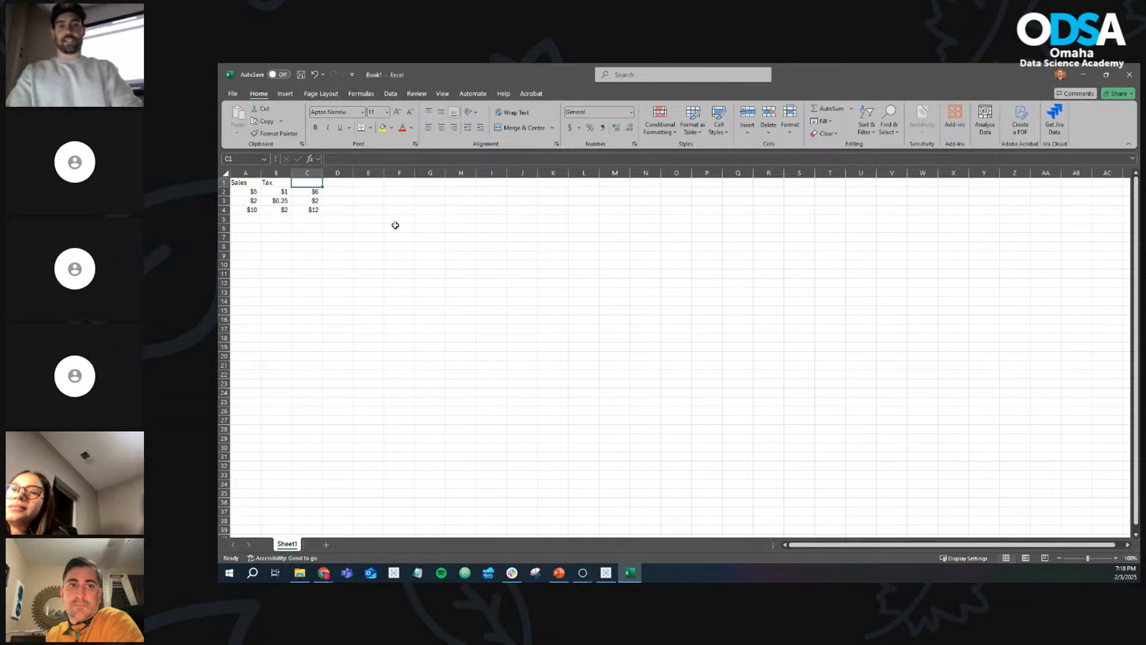
{"action": "type", "text": "Total"}
{"action": "key", "text": "Return"}
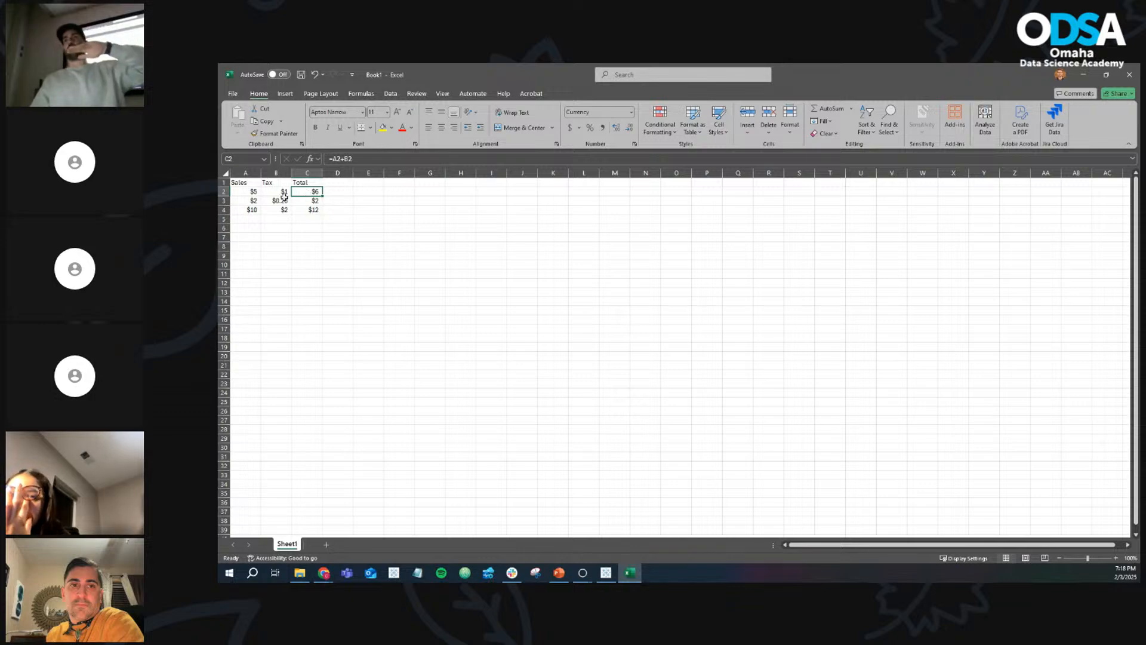
Step: Review the Sales and Tax cells in rows 2 to 4 against the Total column, row by row
{"action": "left_click", "coordinate": [269, 183]}
{"action": "left_click", "coordinate": [250, 192]}
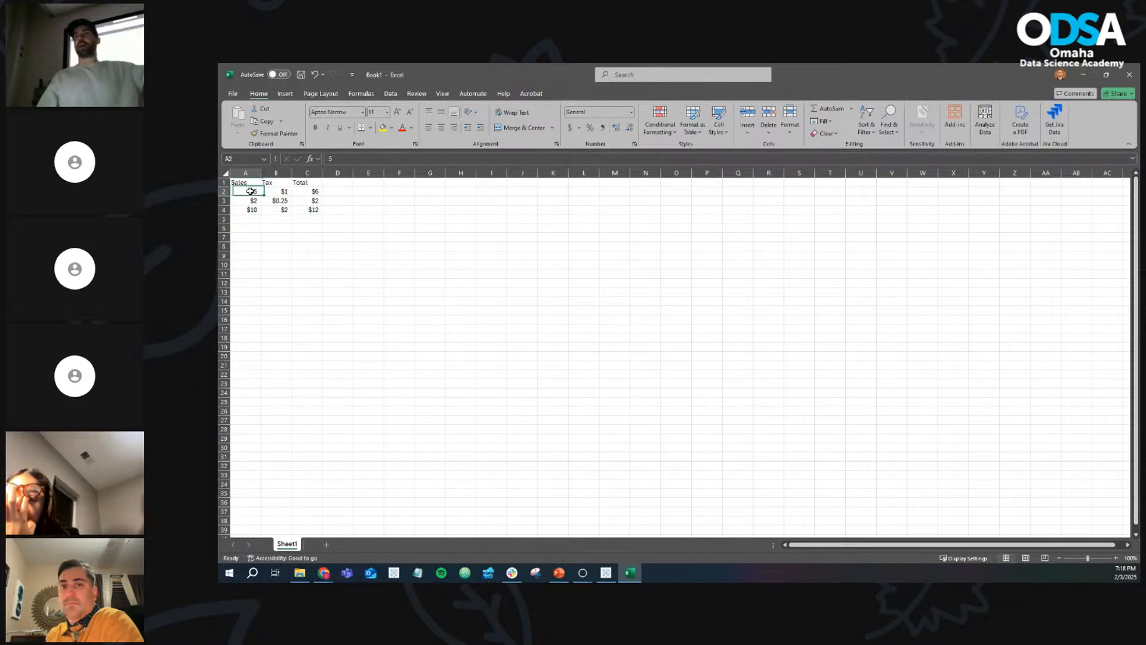
{"action": "left_click", "coordinate": [280, 192]}
{"action": "left_click", "coordinate": [252, 199]}
{"action": "left_click", "coordinate": [277, 200]}
{"action": "left_click", "coordinate": [247, 209]}
{"action": "left_click", "coordinate": [287, 210]}
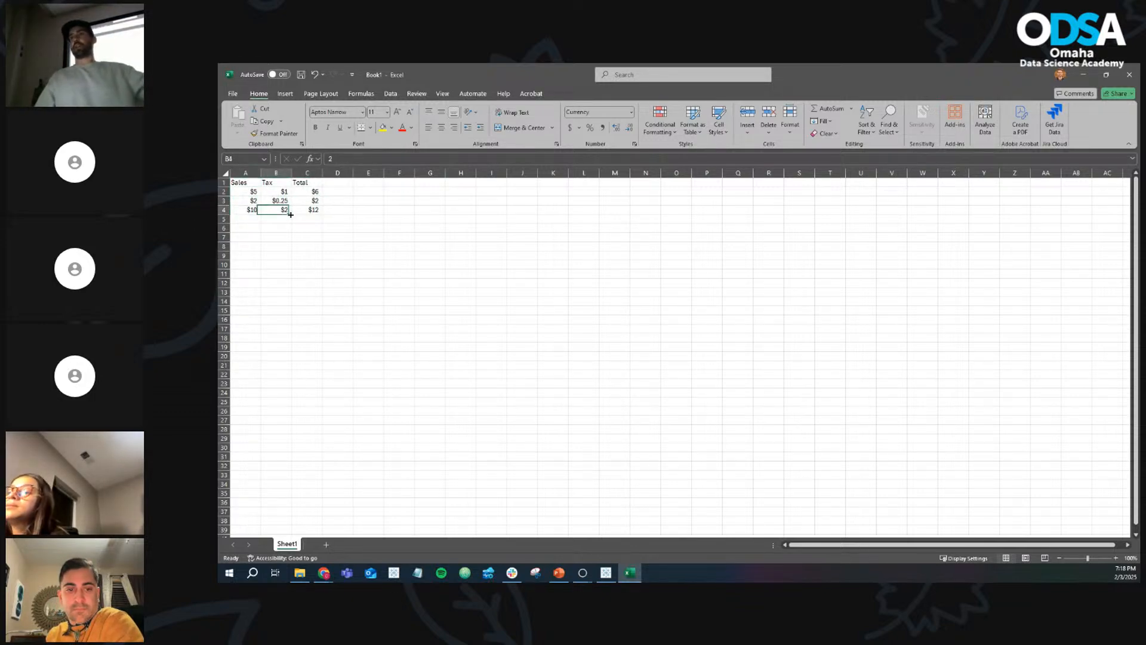
{"action": "left_click_drag", "start_coordinate": [321, 193], "coordinate": [325, 213]}
{"action": "left_click", "coordinate": [320, 240]}
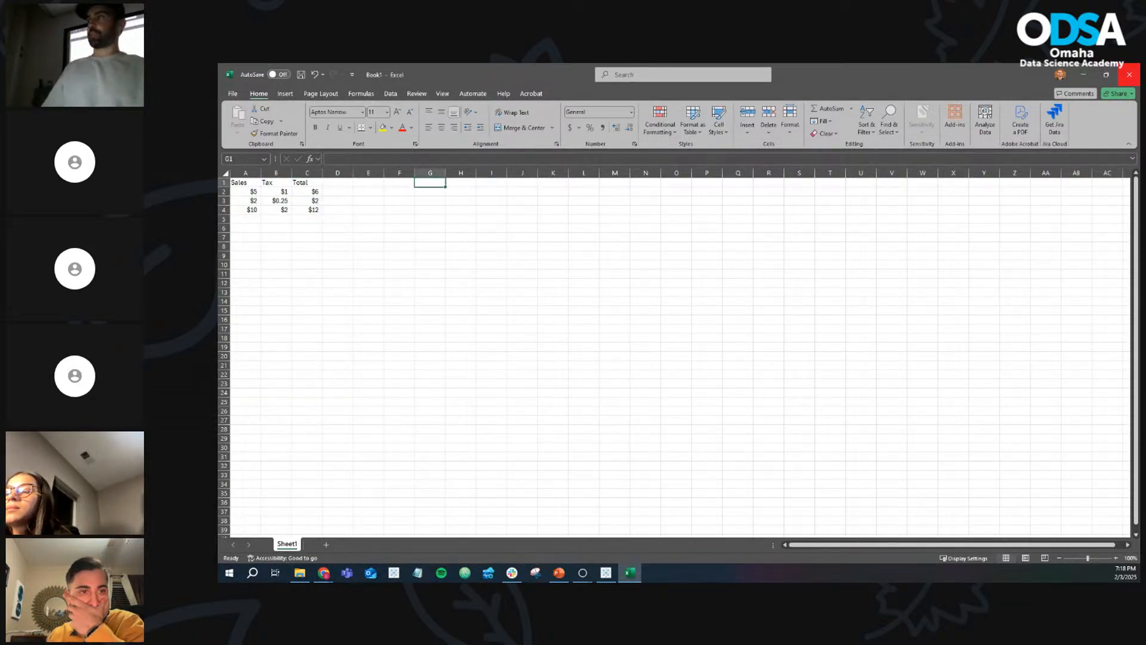
Step: Switch back to Tableau, examine the calculated and date columns in the Orders data source preview, and return to Sheet 6
{"action": "left_click", "coordinate": [1082, 75]}
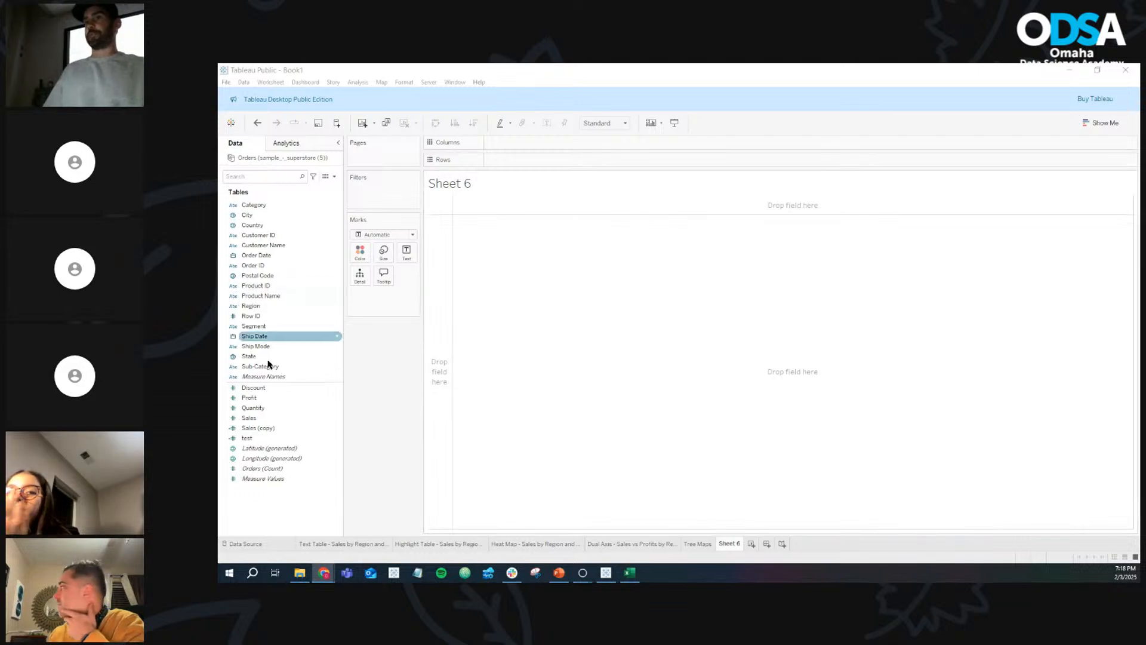
{"action": "left_click", "coordinate": [276, 540]}
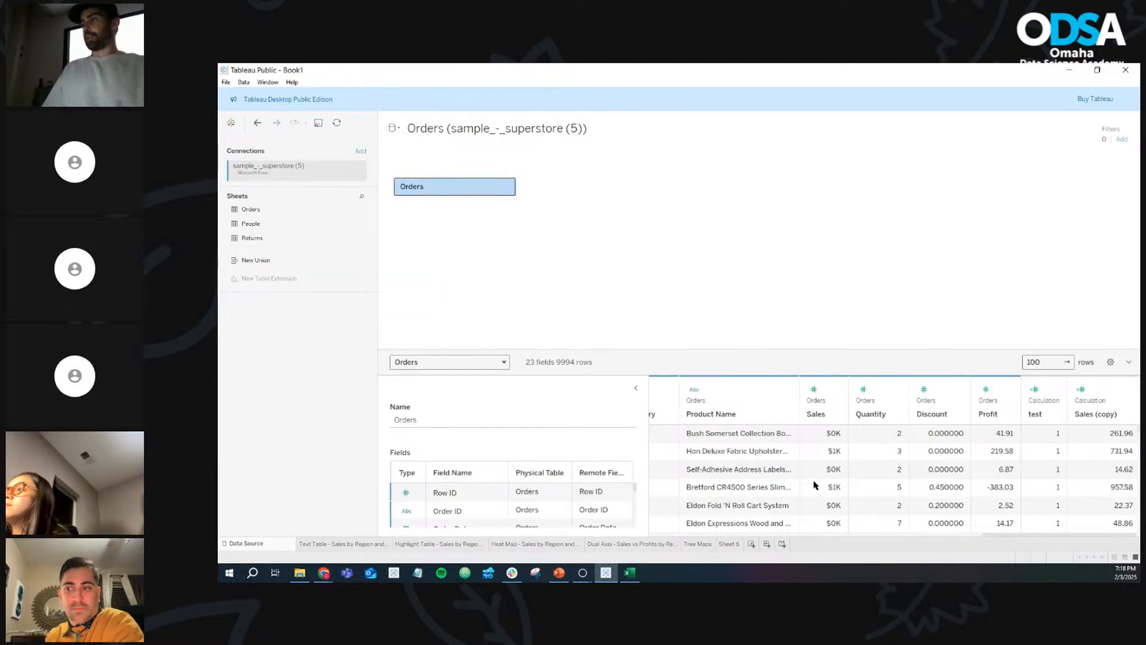
{"action": "left_click_drag", "start_coordinate": [994, 537], "coordinate": [639, 542]}
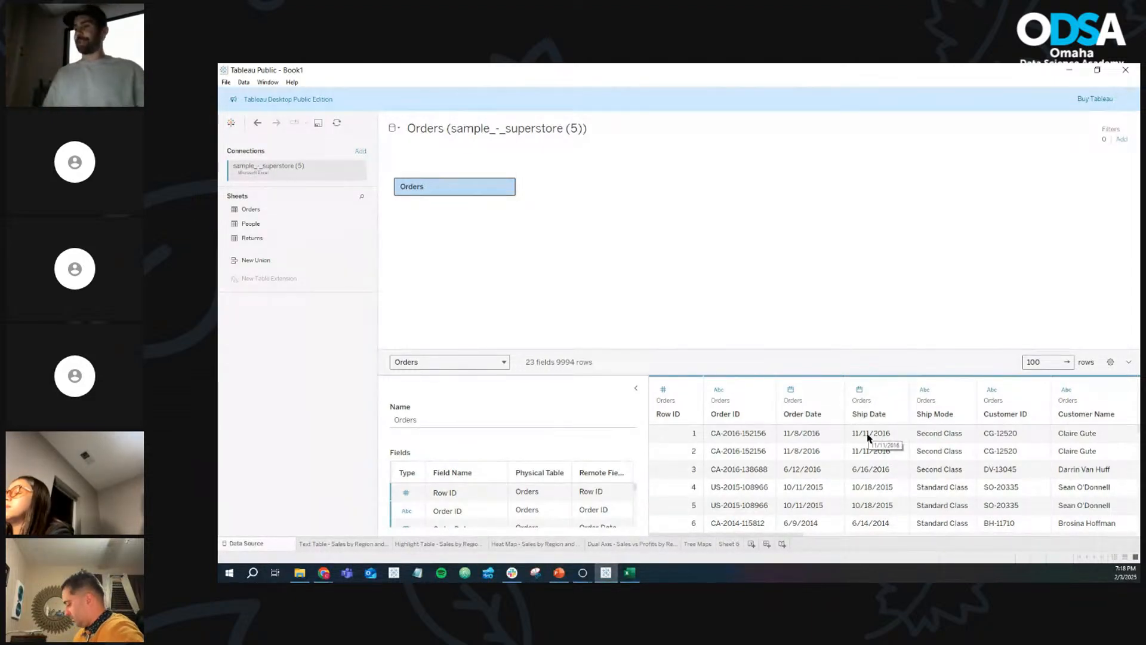
{"action": "left_click", "coordinate": [730, 543]}
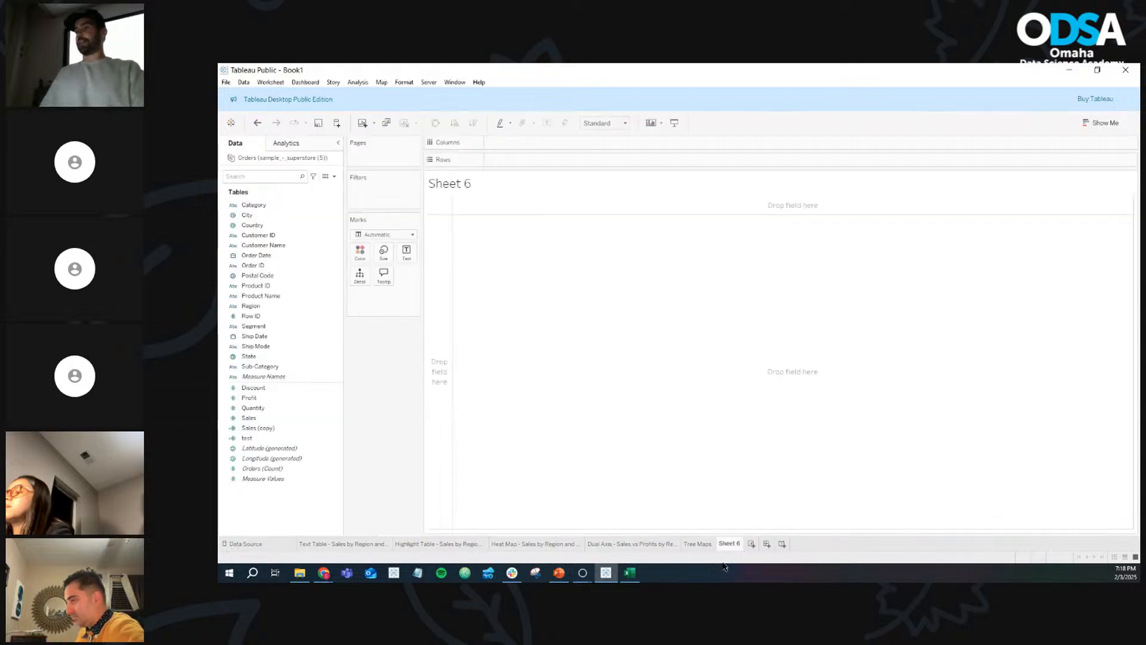
Step: Create a calculated field in the Orders data and name it Days to Ship
{"action": "left_click", "coordinate": [334, 177]}
{"action": "left_click", "coordinate": [299, 187]}
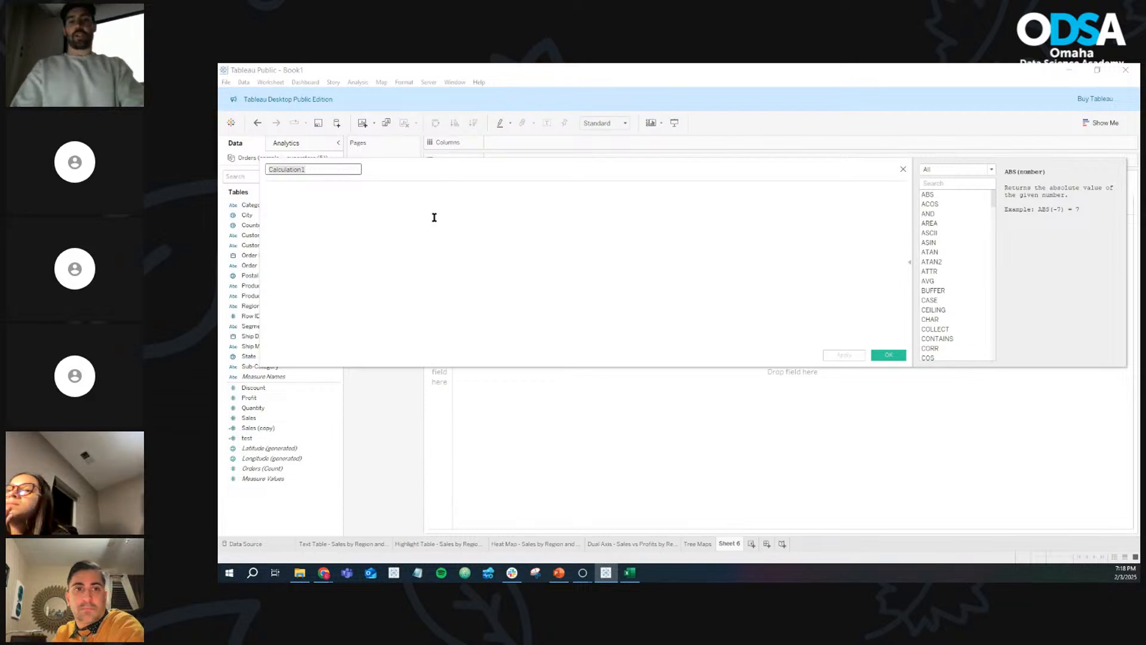
{"action": "type", "text": "Days to Ship"}
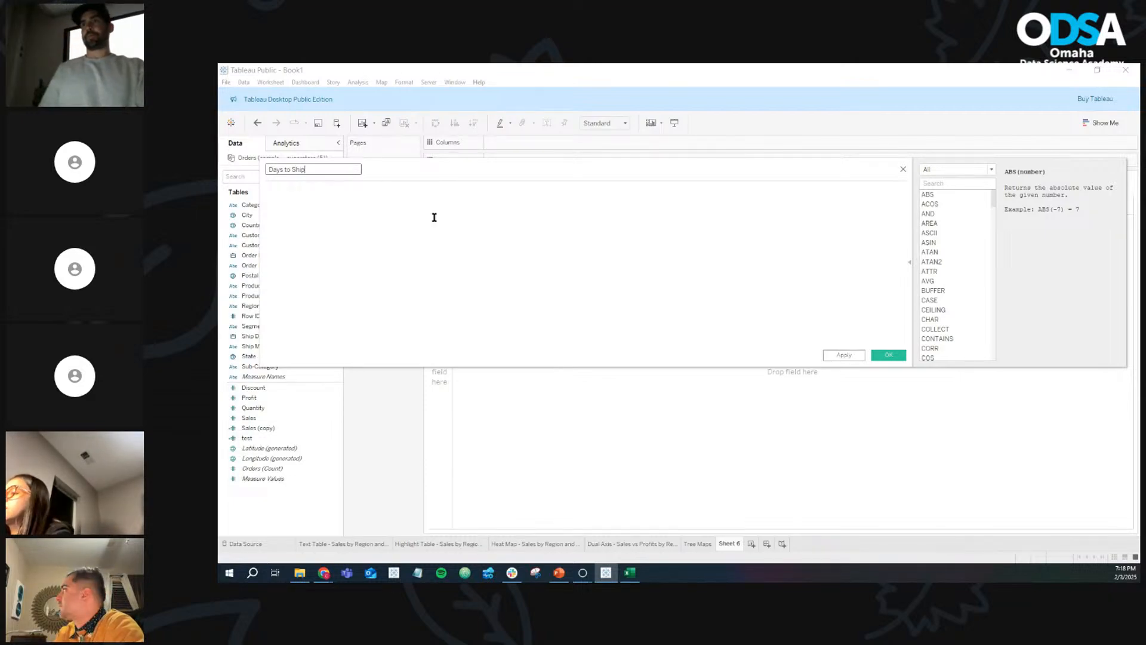
{"action": "left_click", "coordinate": [434, 217]}
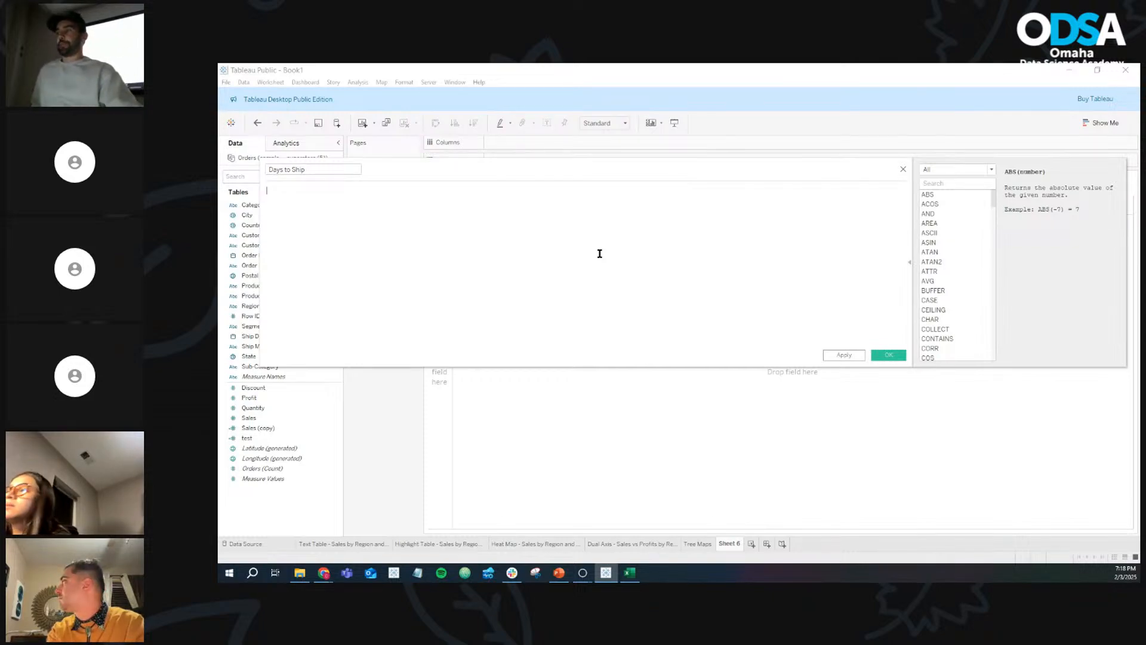
Step: Browse the calculation function reference and read the description and syntax of DATEDIFF
{"action": "left_click", "coordinate": [910, 265]}
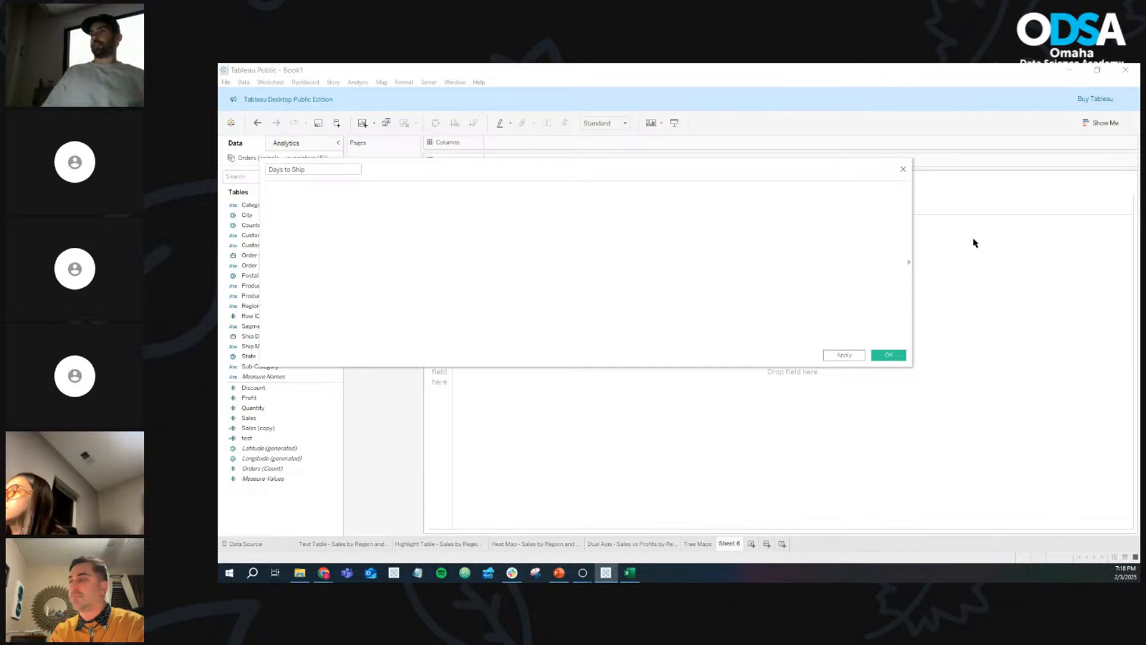
{"action": "left_click", "coordinate": [909, 265]}
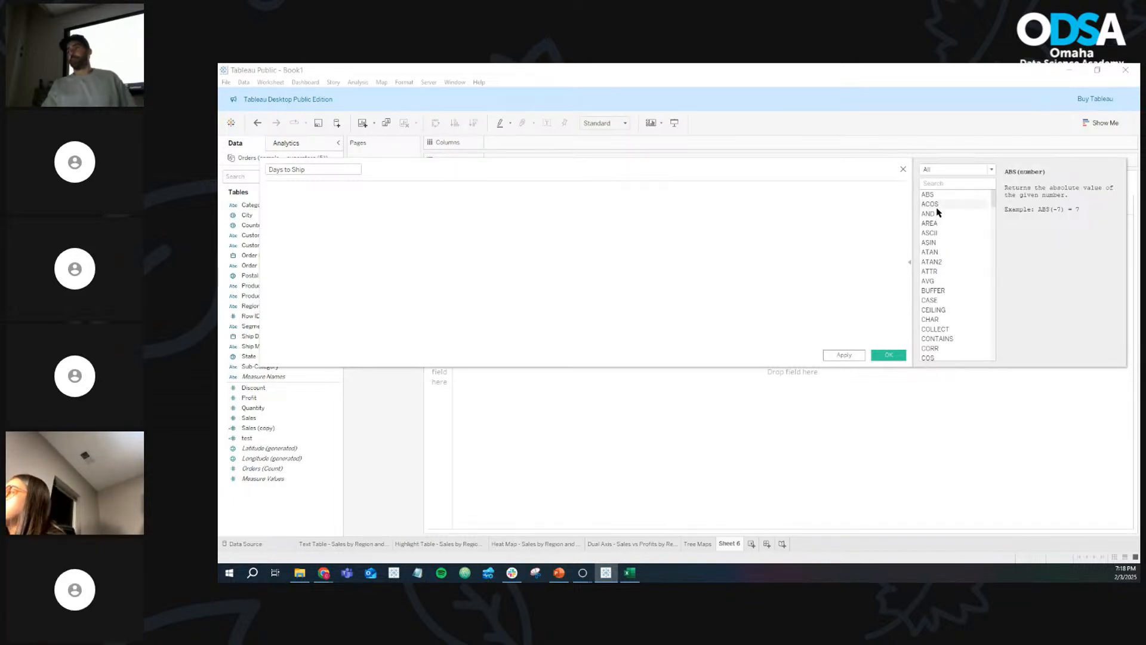
{"action": "scroll", "coordinate": [937, 212], "scroll_direction": "down", "scroll_amount": 20}
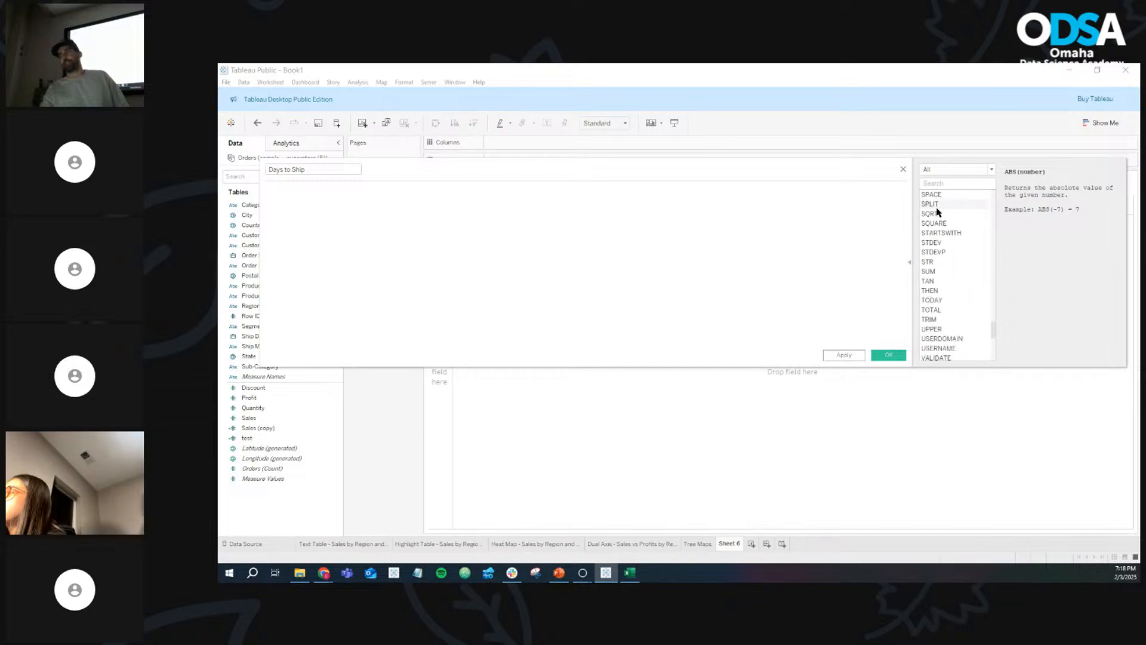
{"action": "scroll", "coordinate": [938, 212], "scroll_direction": "up", "scroll_amount": 20}
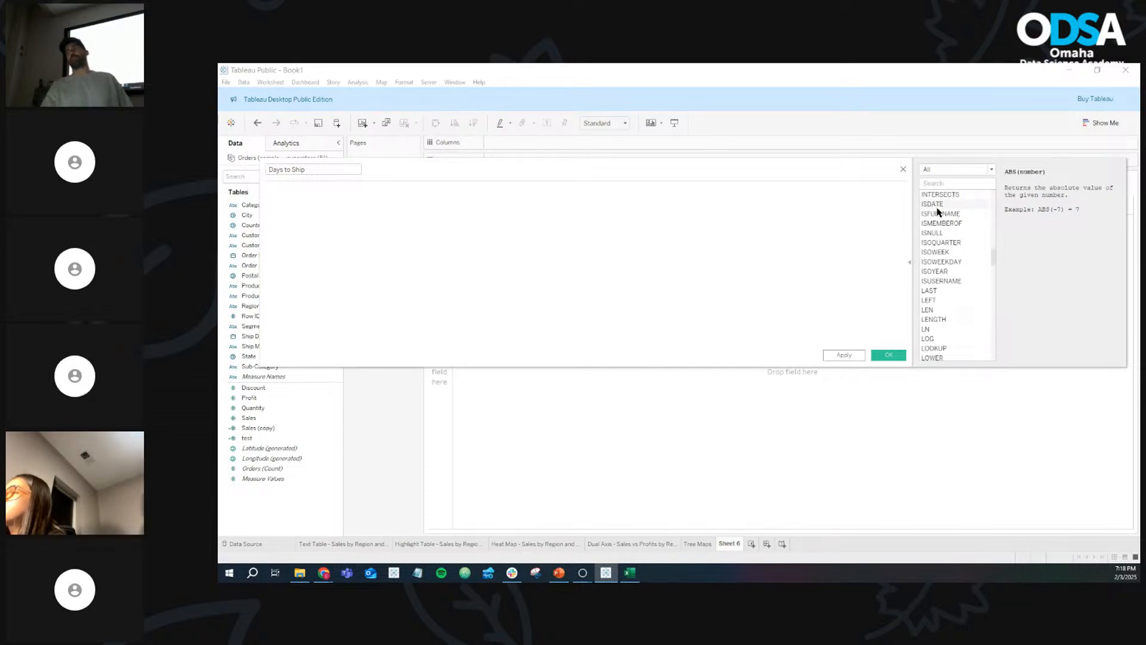
{"action": "scroll", "coordinate": [937, 212], "scroll_direction": "up", "scroll_amount": 15}
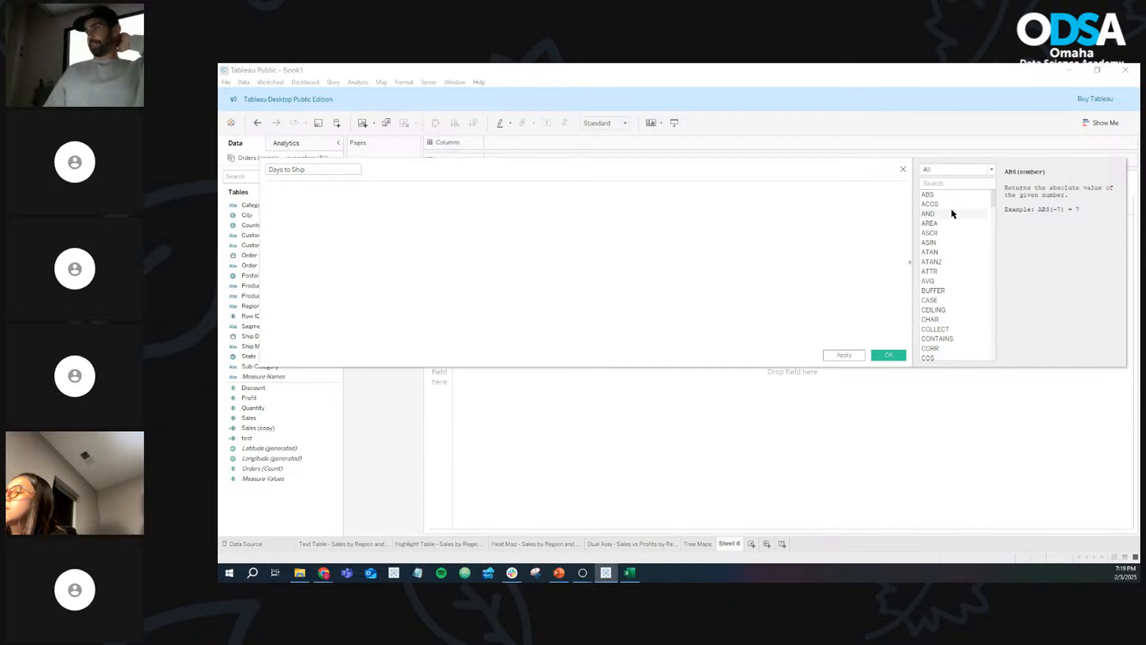
{"action": "scroll", "coordinate": [950, 212], "scroll_direction": "down", "scroll_amount": 7}
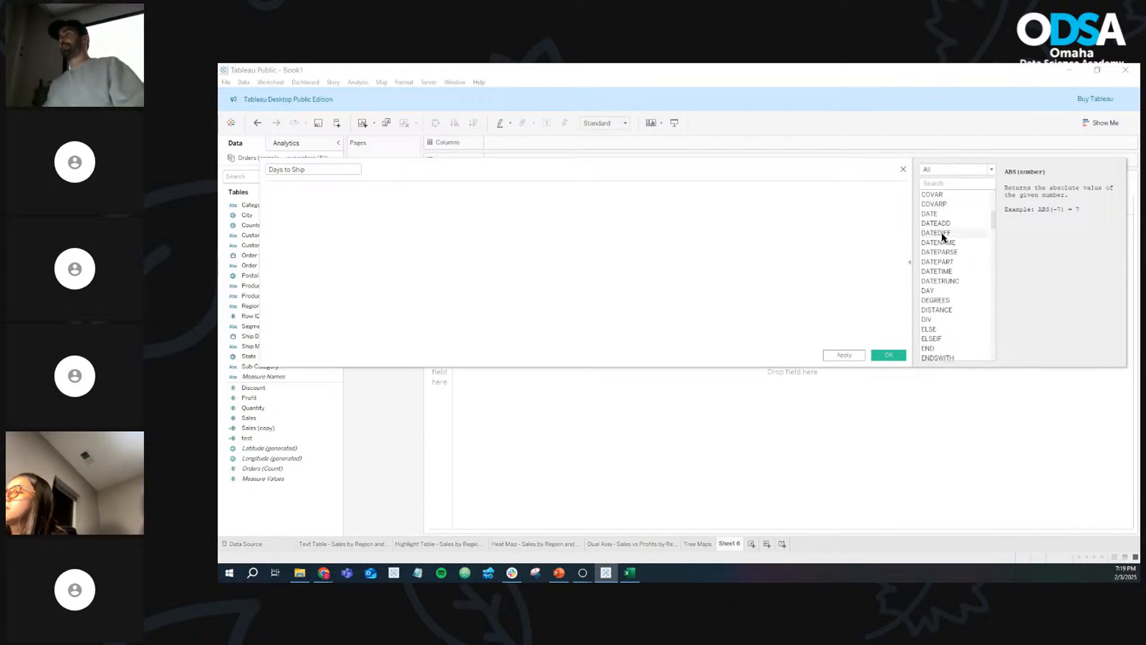
{"action": "left_click", "coordinate": [944, 237]}
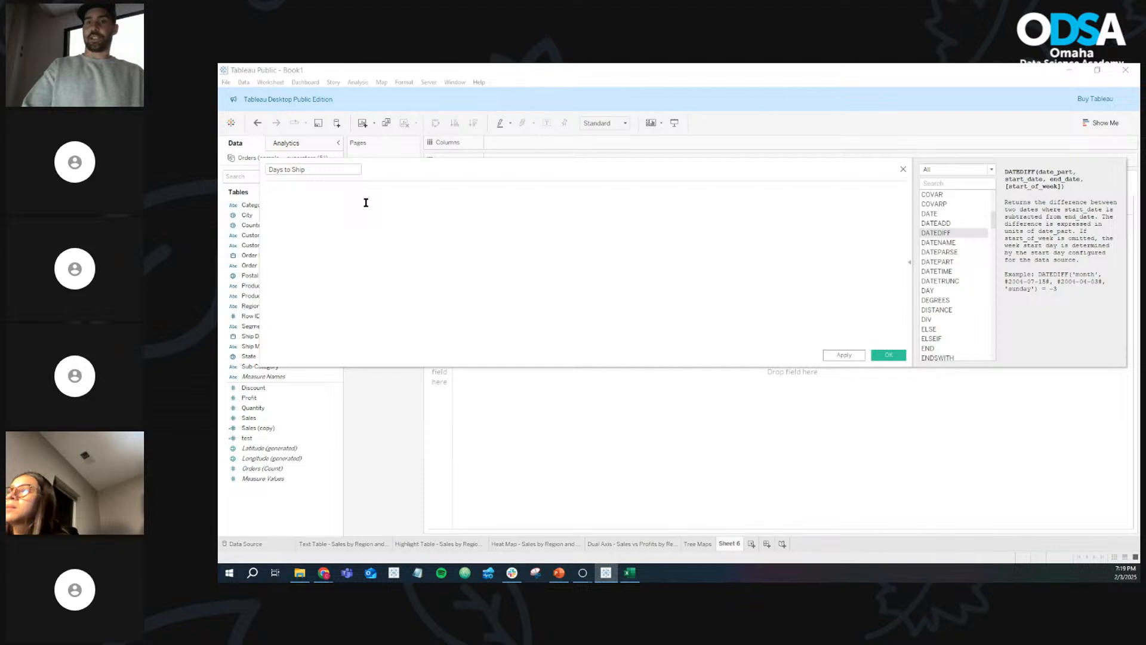
Step: Start the Days to Ship formula with the DATEDIFF function, using 'day' as the date part
{"action": "type", "text": "date"}
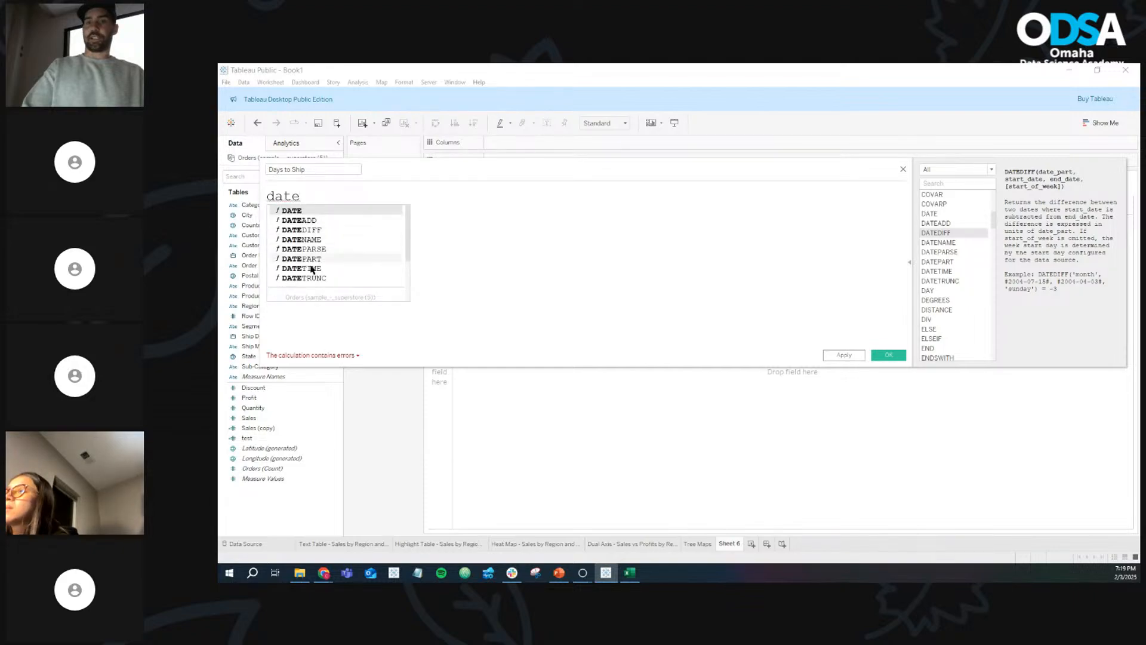
{"action": "double_click", "coordinate": [318, 232]}
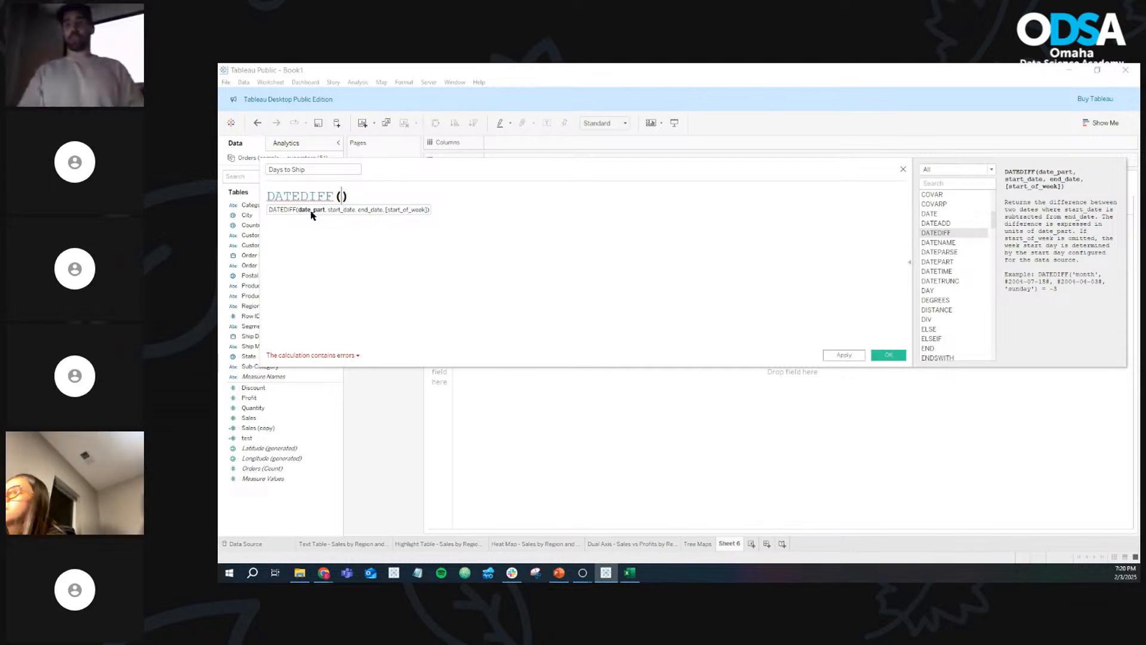
{"action": "type", "text": "'"}
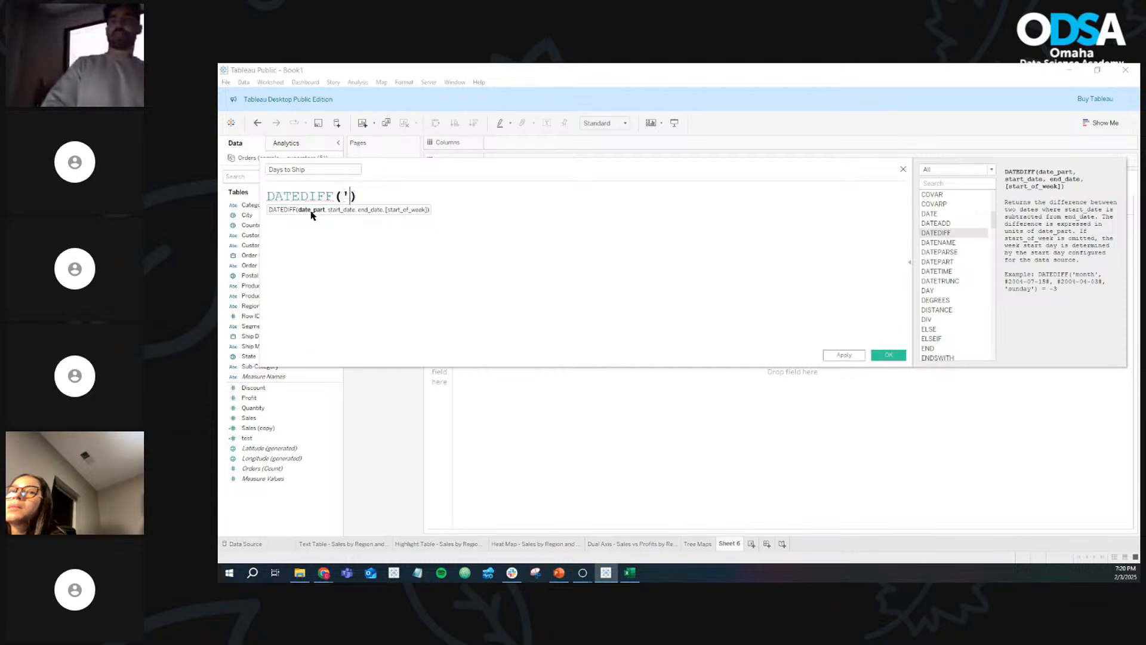
{"action": "key", "text": "BackSpace"}
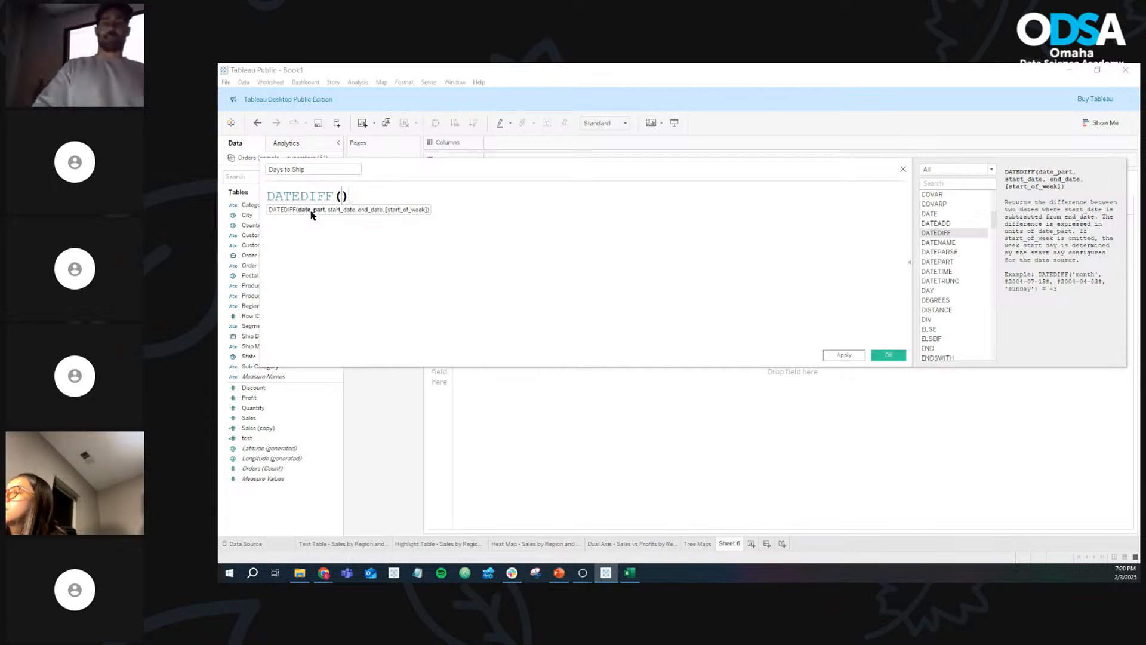
{"action": "type", "text": "\""}
{"action": "key", "text": "BackSpace"}
{"action": "type", "text": "'"}
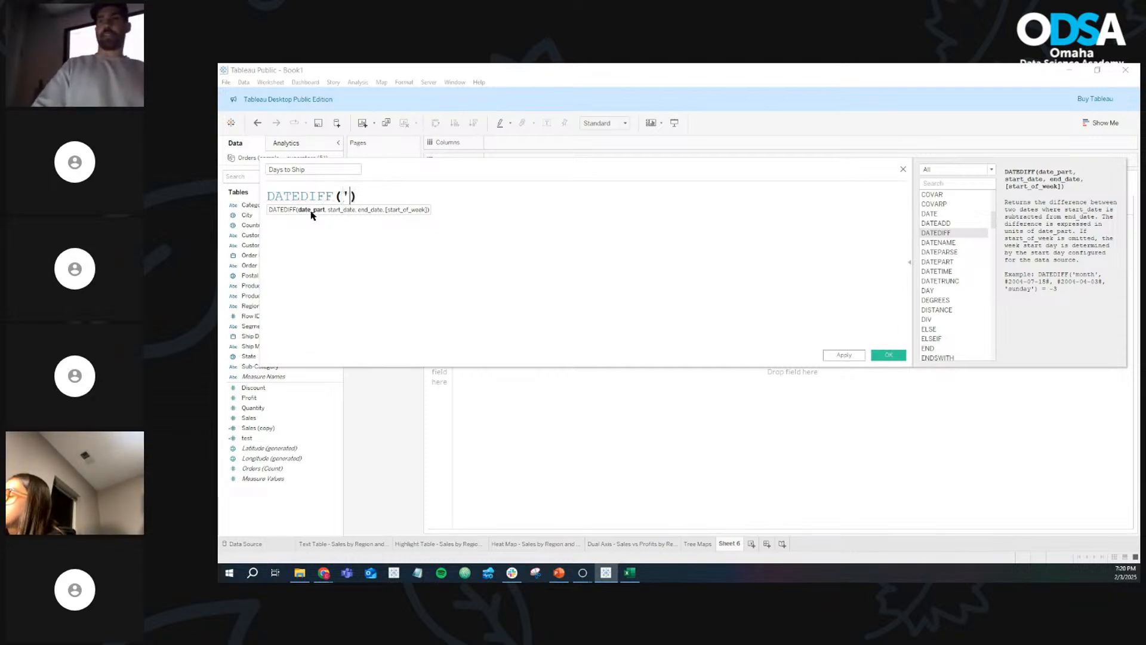
{"action": "type", "text": "day"}
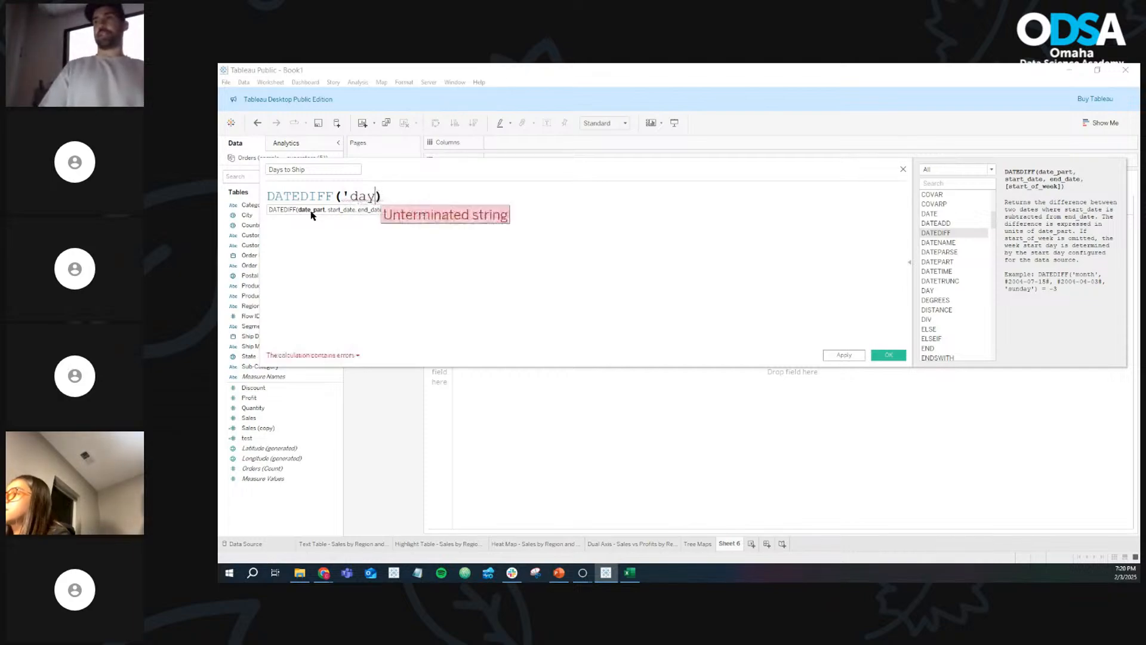
{"action": "type", "text": "'"}
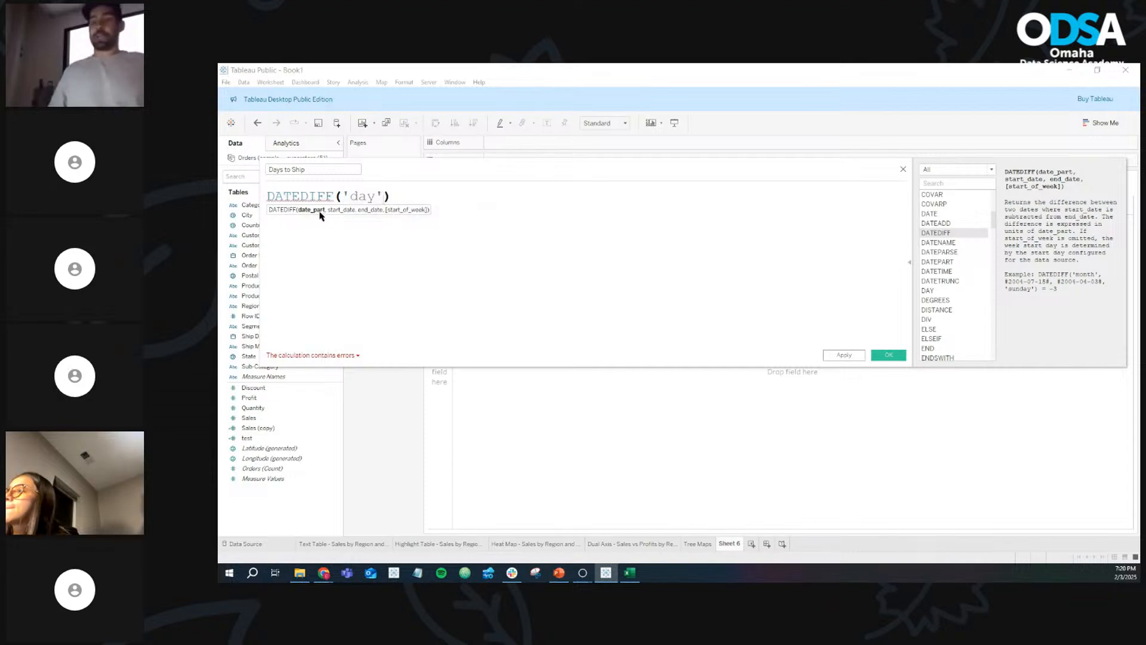
{"action": "type", "text": ","}
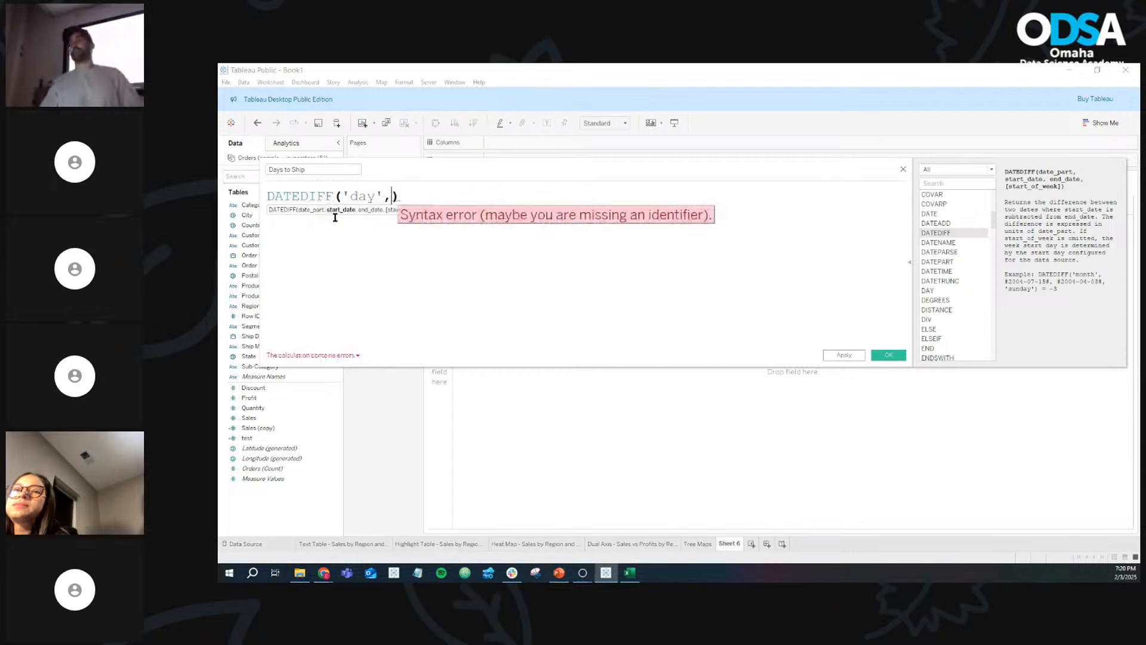
{"action": "left_click_drag", "start_coordinate": [343, 196], "coordinate": [379, 192]}
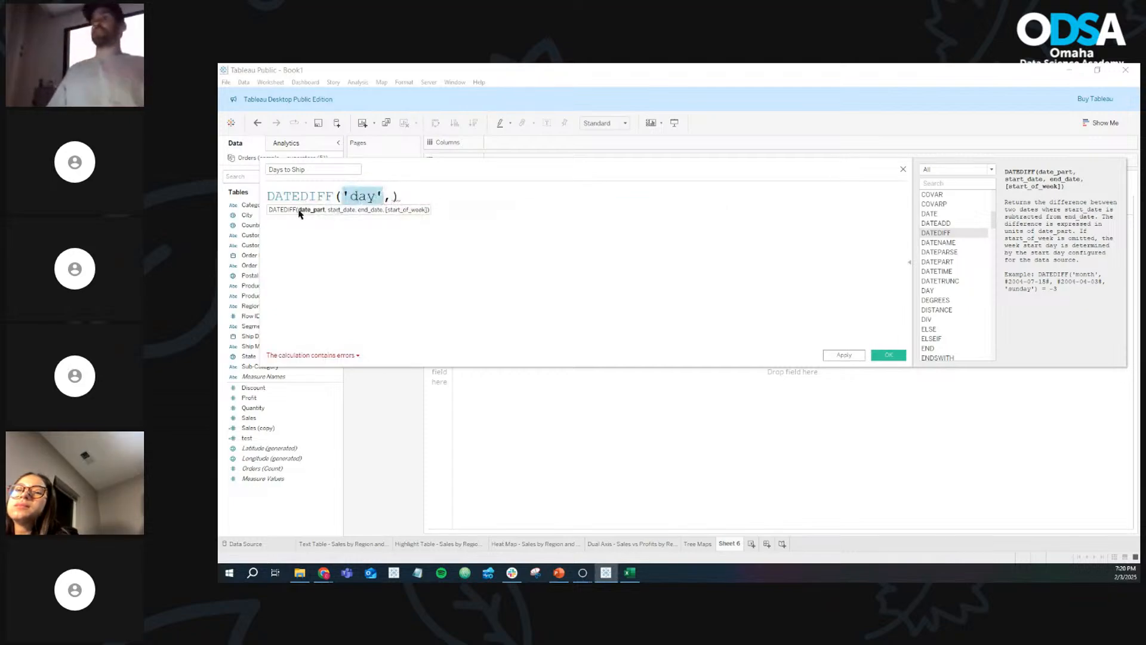
{"action": "left_click", "coordinate": [391, 197]}
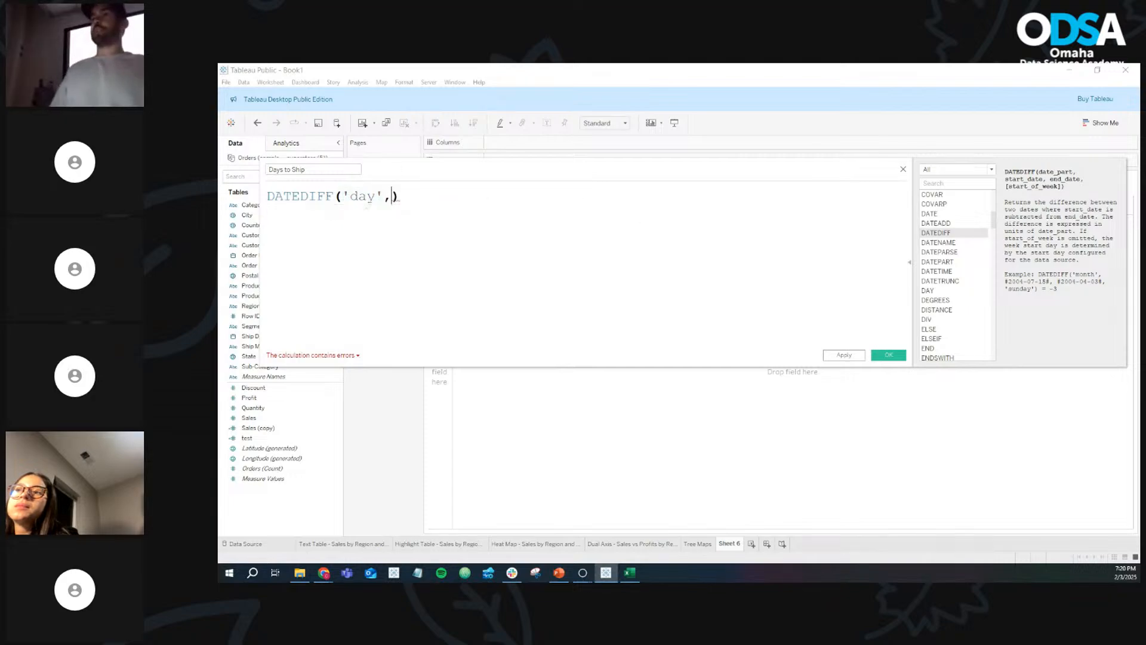
Step: Complete the DATEDIFF arguments with Order Date as the start date and Ship Date as the end date
{"action": "left_click_drag", "start_coordinate": [394, 173], "coordinate": [519, 161]}
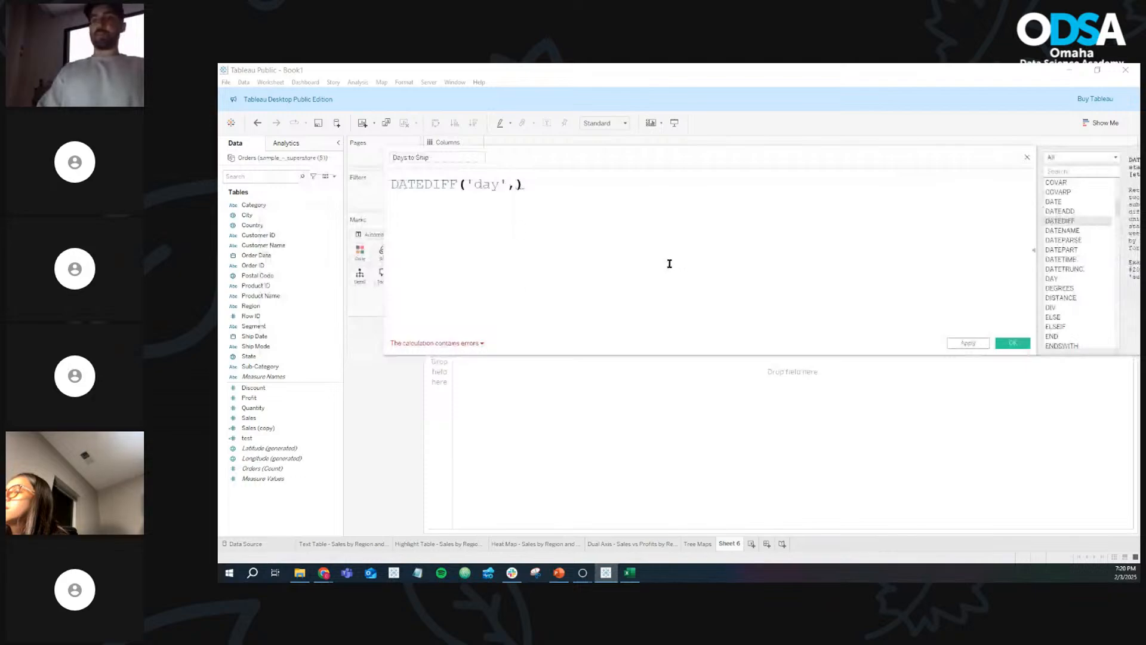
{"action": "type", "text": "ord"}
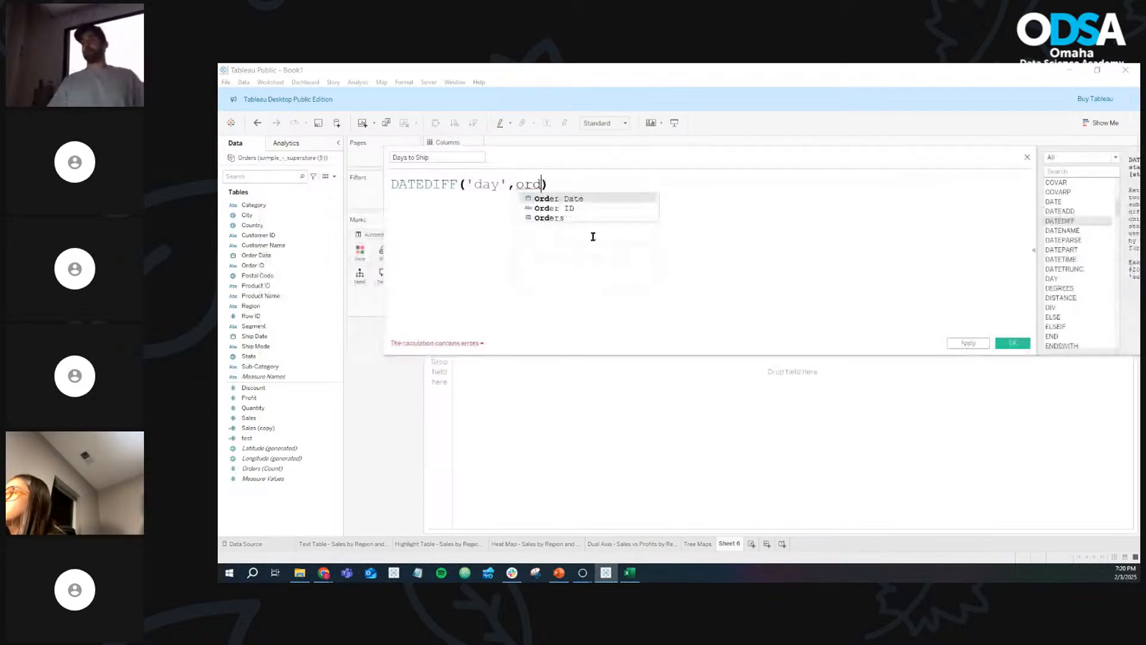
{"action": "left_click", "coordinate": [533, 200]}
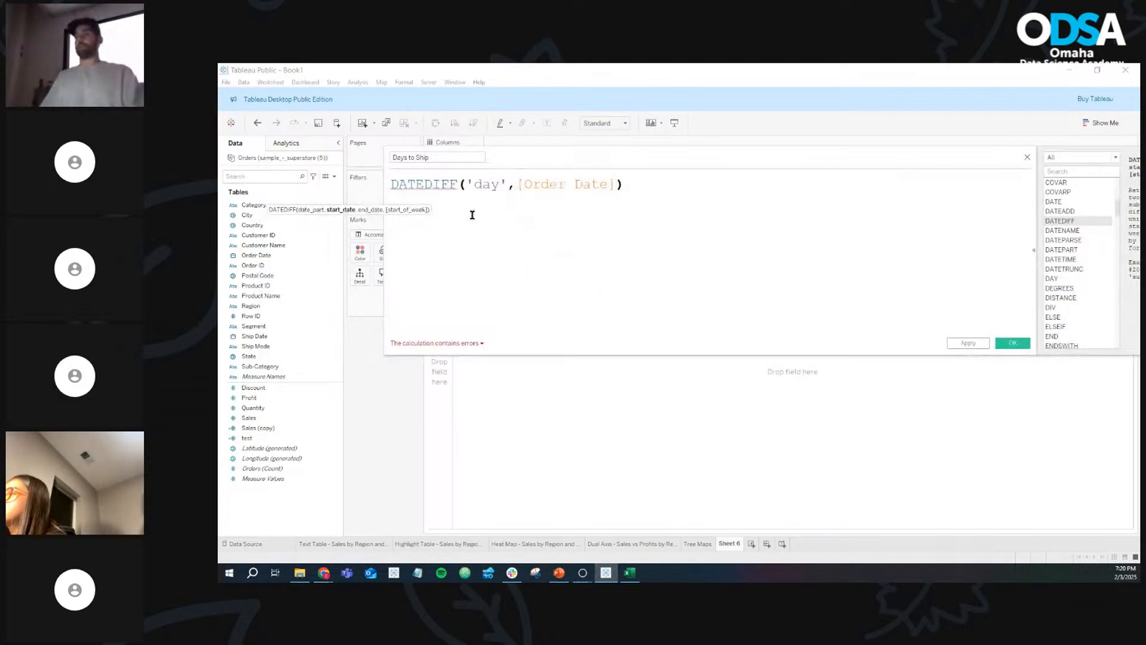
{"action": "type", "text": ","}
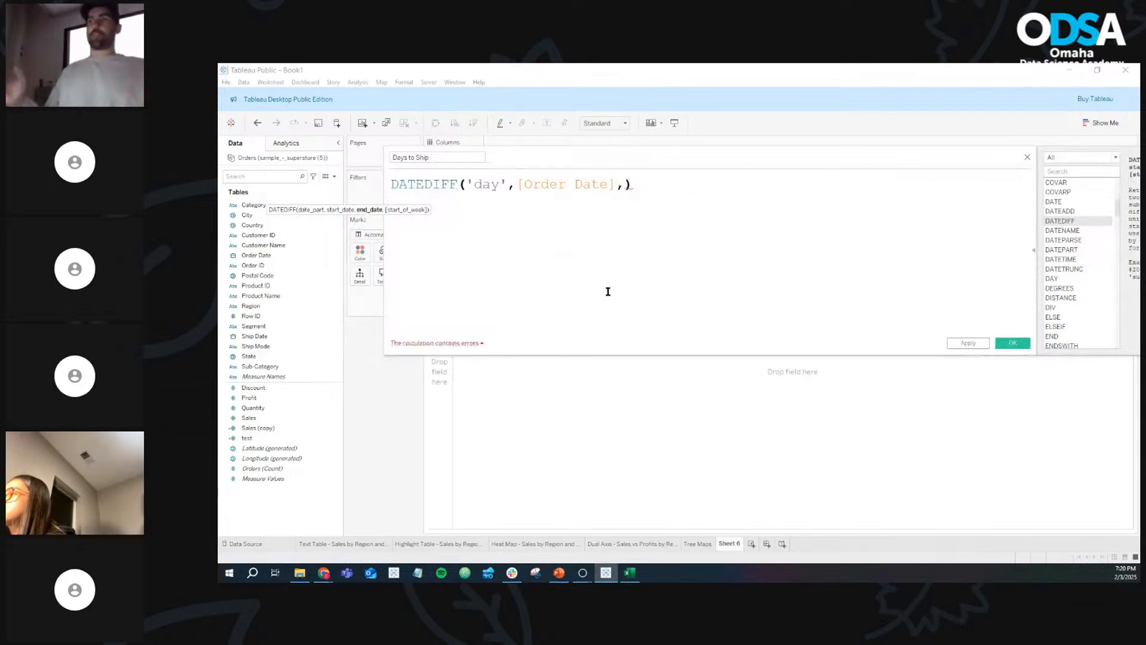
{"action": "type", "text": "shi"}
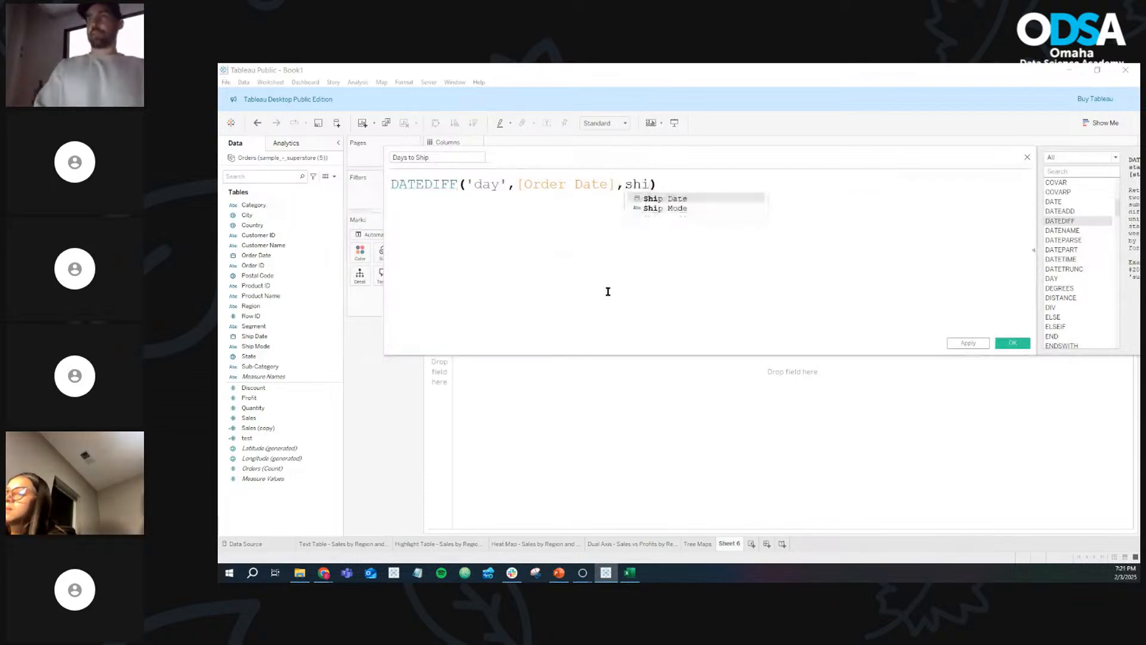
{"action": "double_click", "coordinate": [667, 200]}
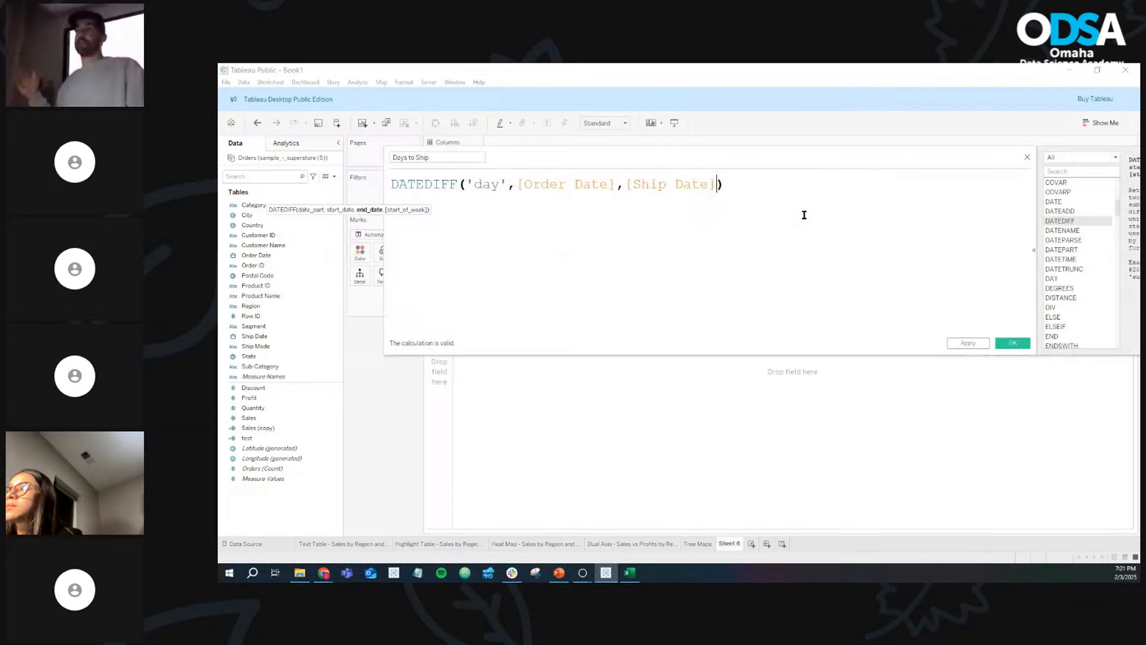
Step: Try dividing the DATEDIFF result by 7 and by 30, and remove the division from the formula
{"action": "double_click", "coordinate": [488, 185]}
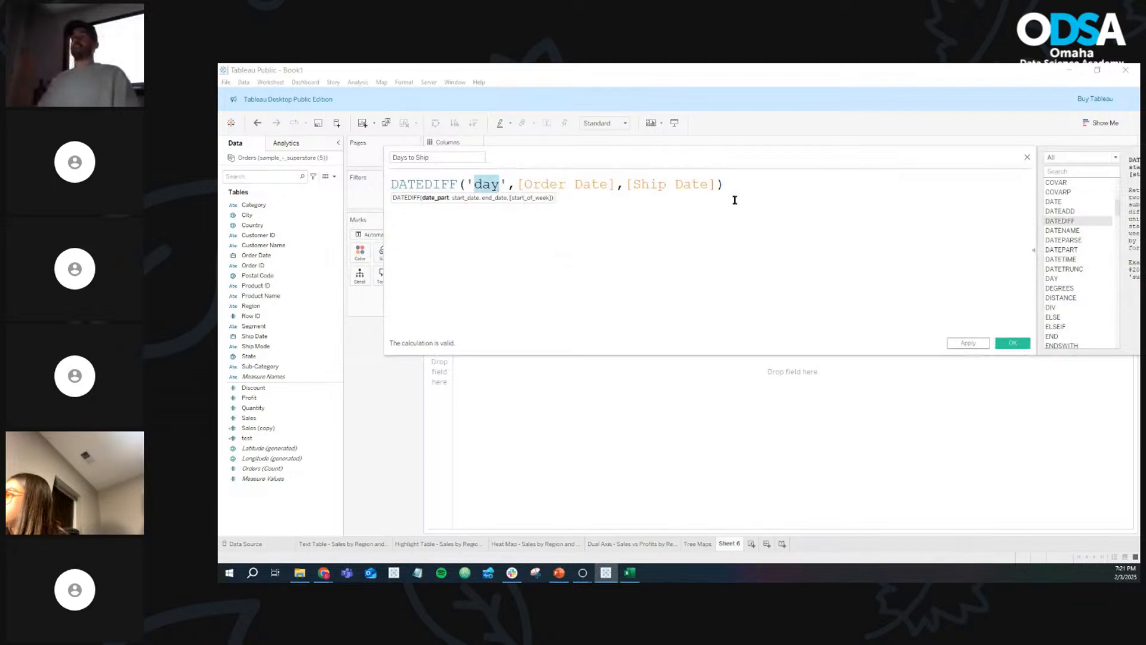
{"action": "left_click", "coordinate": [772, 178]}
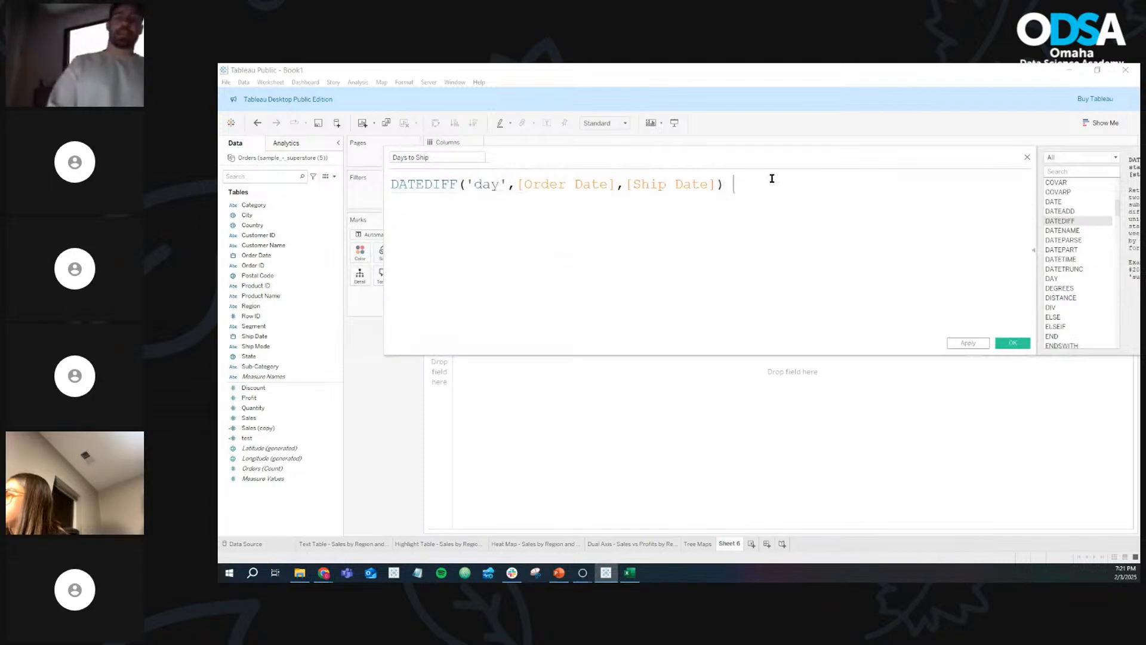
{"action": "type", "text": "/ 7"}
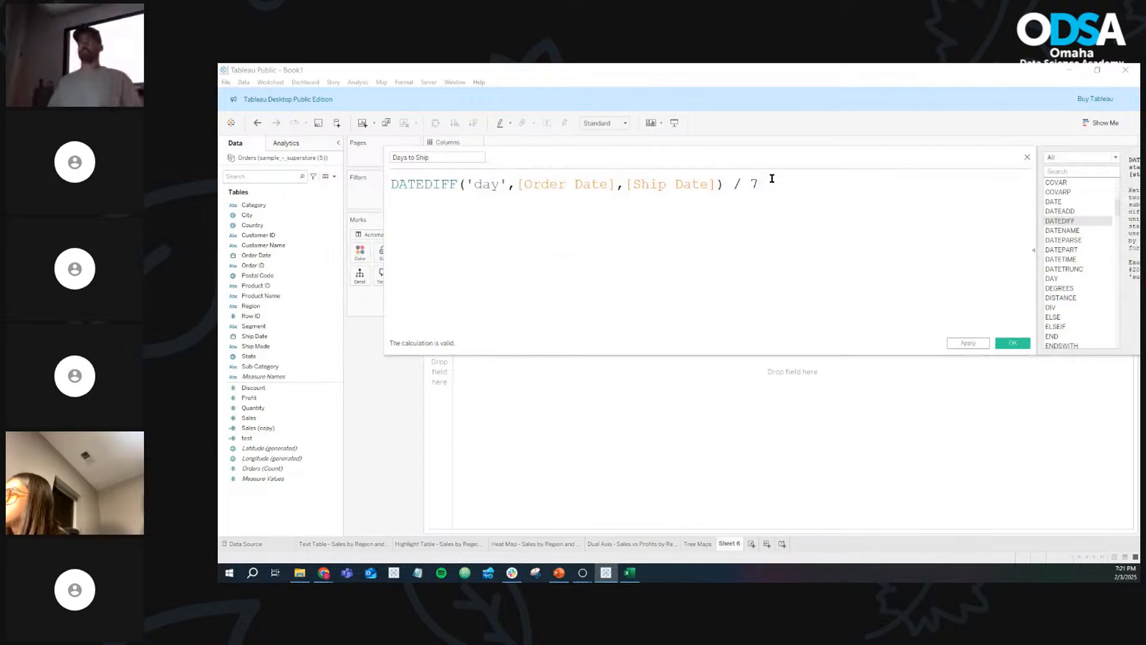
{"action": "key", "text": "BackSpace"}
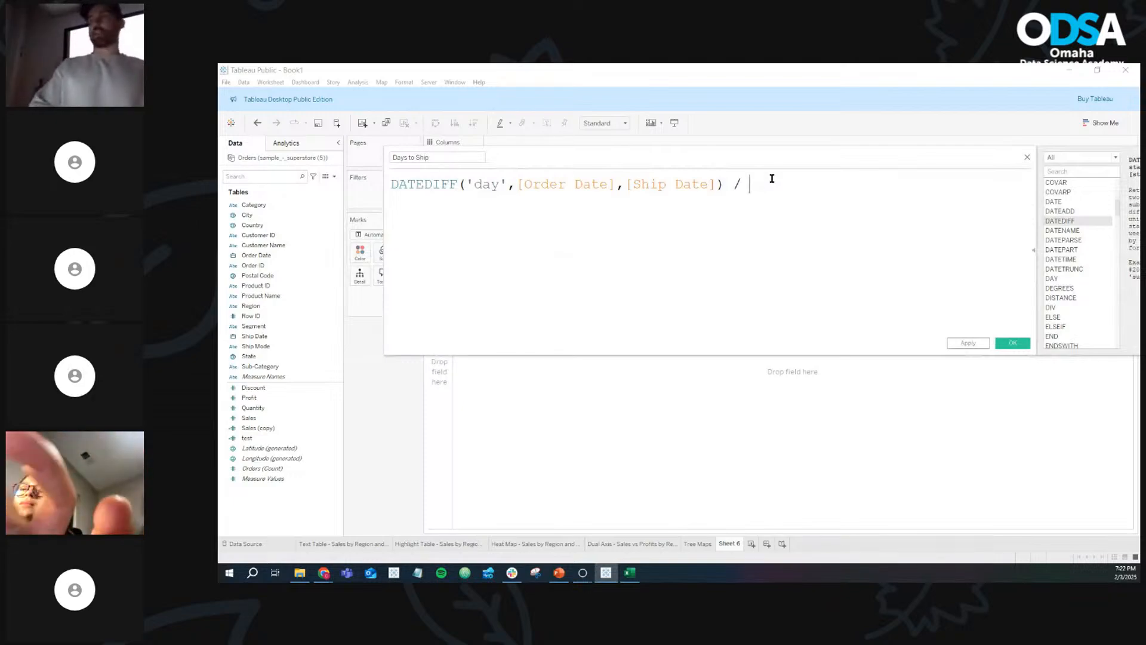
{"action": "type", "text": "30"}
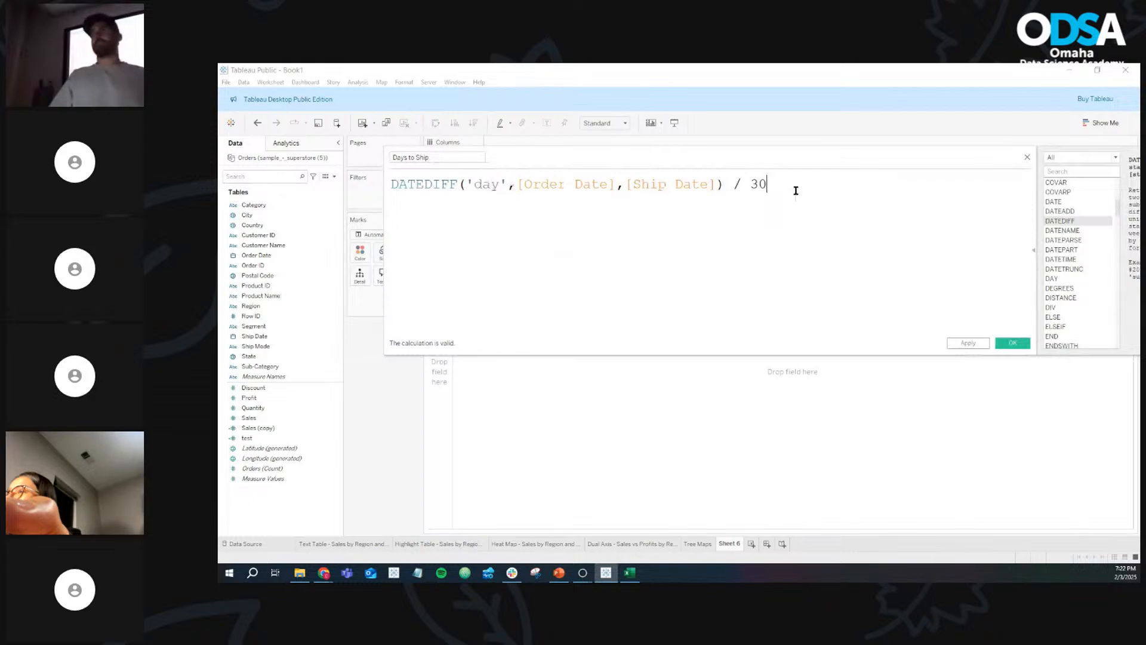
{"action": "key", "text": "BackSpace"}
{"action": "key", "text": "BackSpace"}
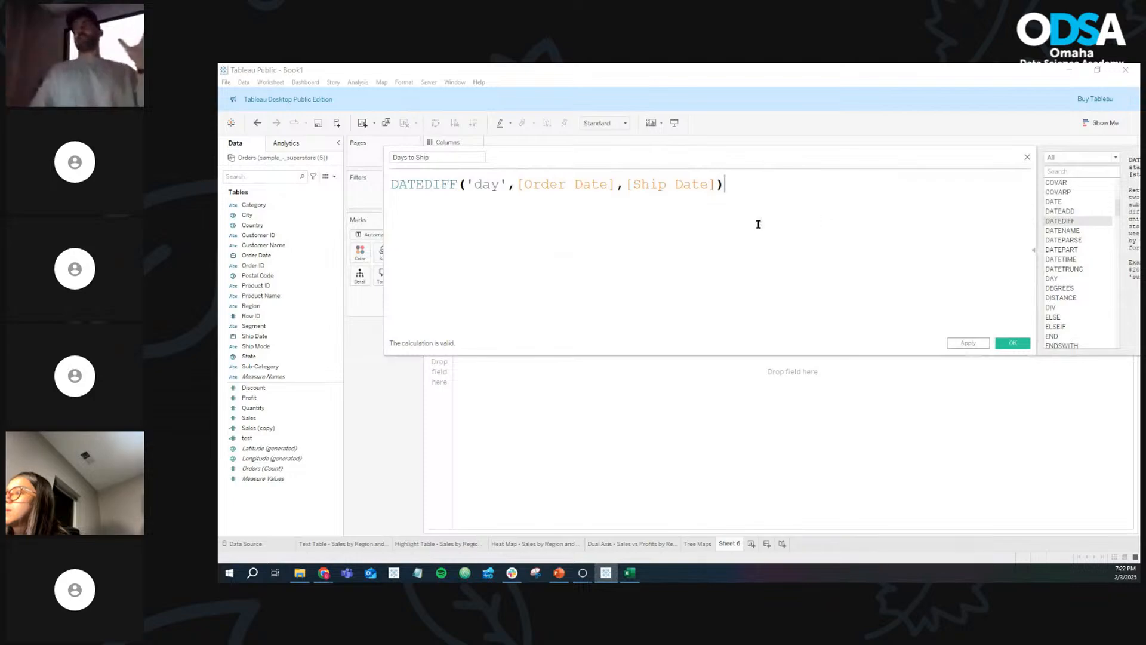
Step: Try a double quotation mark before day in the DATEDIFF formula, and restore the single quotation mark
{"action": "left_click_drag", "start_coordinate": [508, 182], "coordinate": [470, 182]}
{"action": "left_click", "coordinate": [472, 182]}
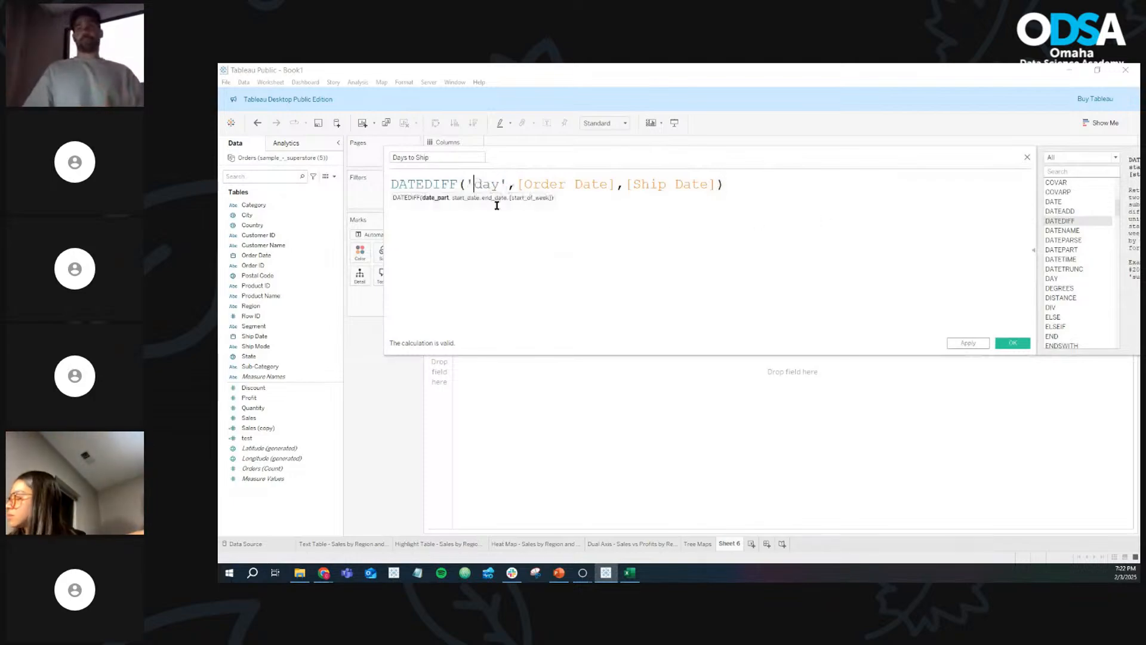
{"action": "key", "text": "BackSpace"}
{"action": "type", "text": "\""}
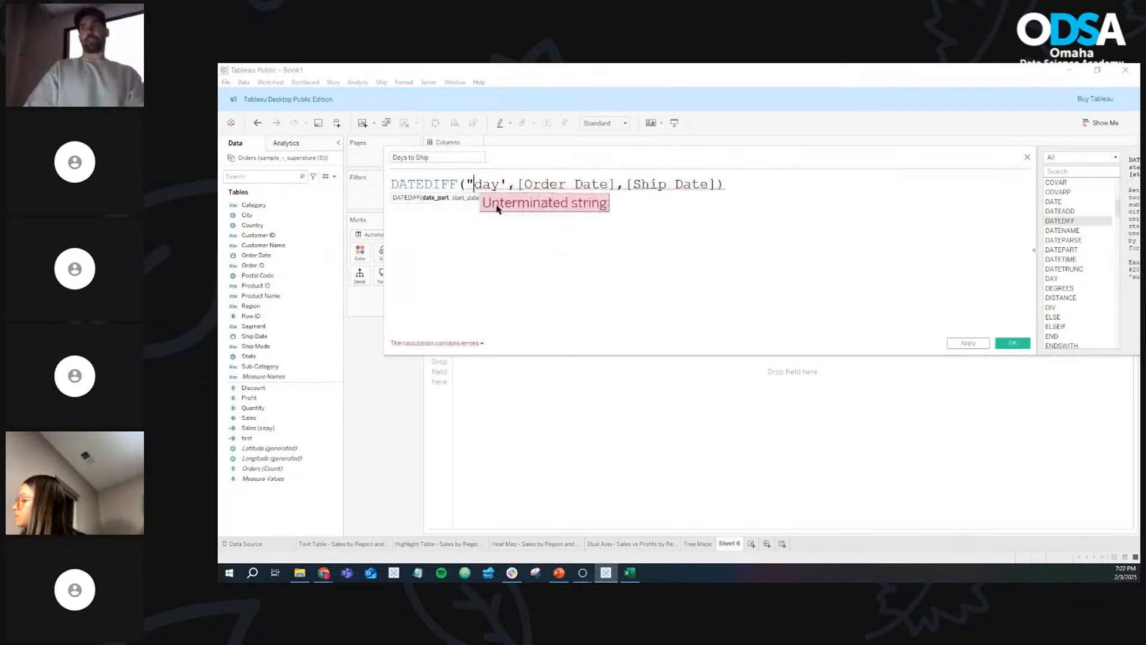
{"action": "key", "text": "BackSpace"}
{"action": "type", "text": "'"}
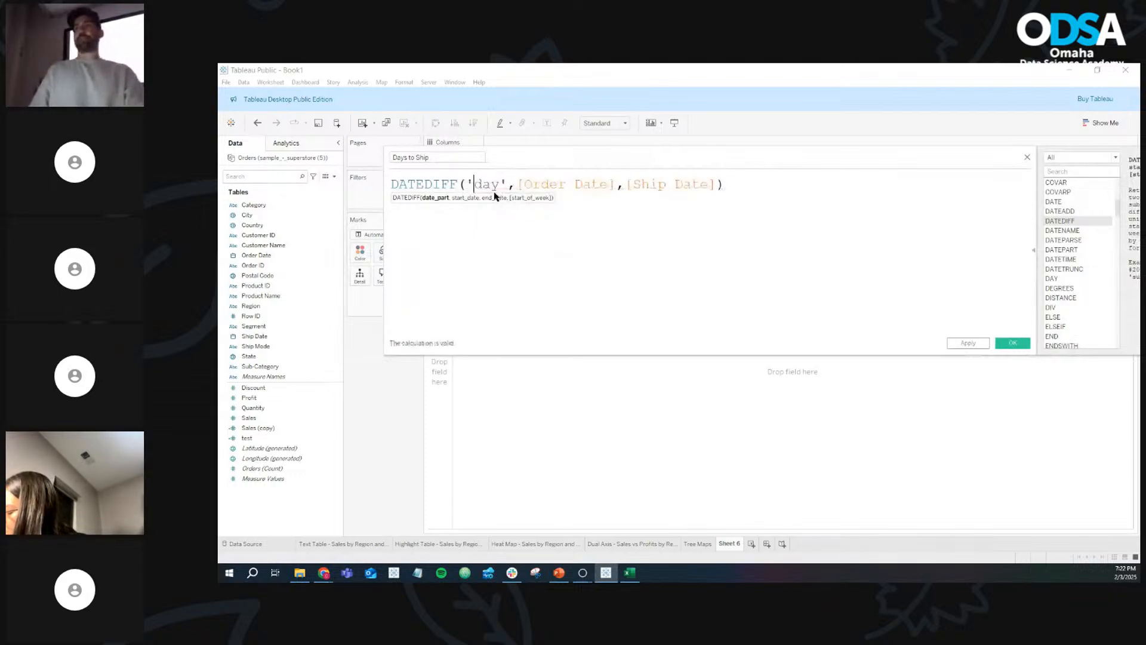
{"action": "double_click", "coordinate": [488, 188]}
{"action": "left_click", "coordinate": [499, 249]}
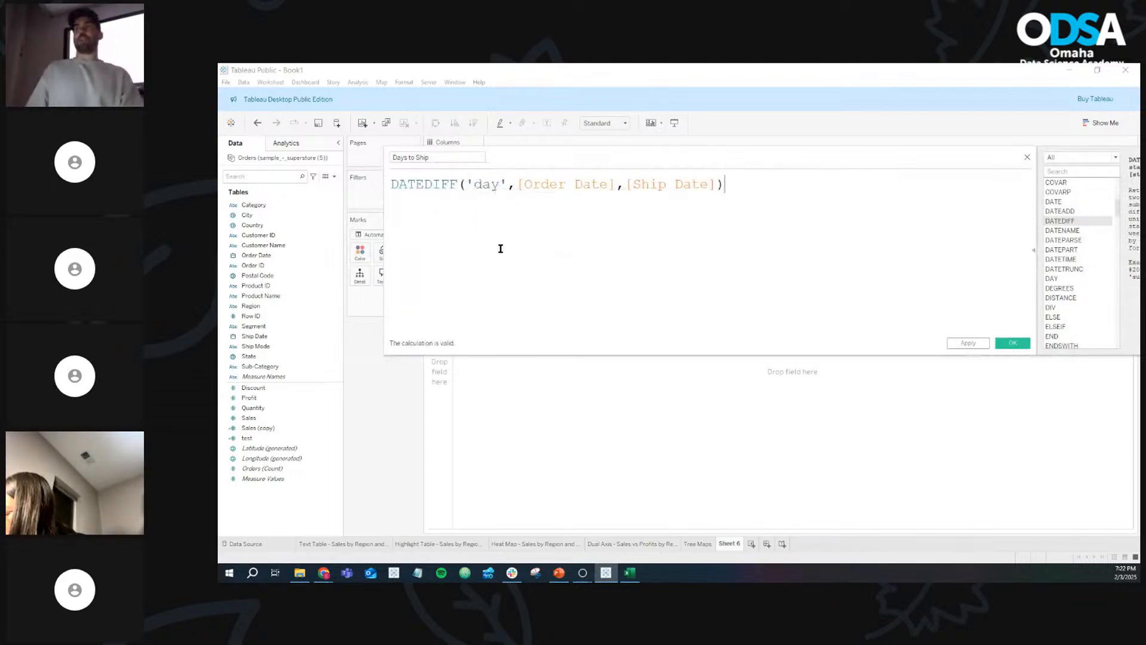
{"action": "double_click", "coordinate": [501, 184]}
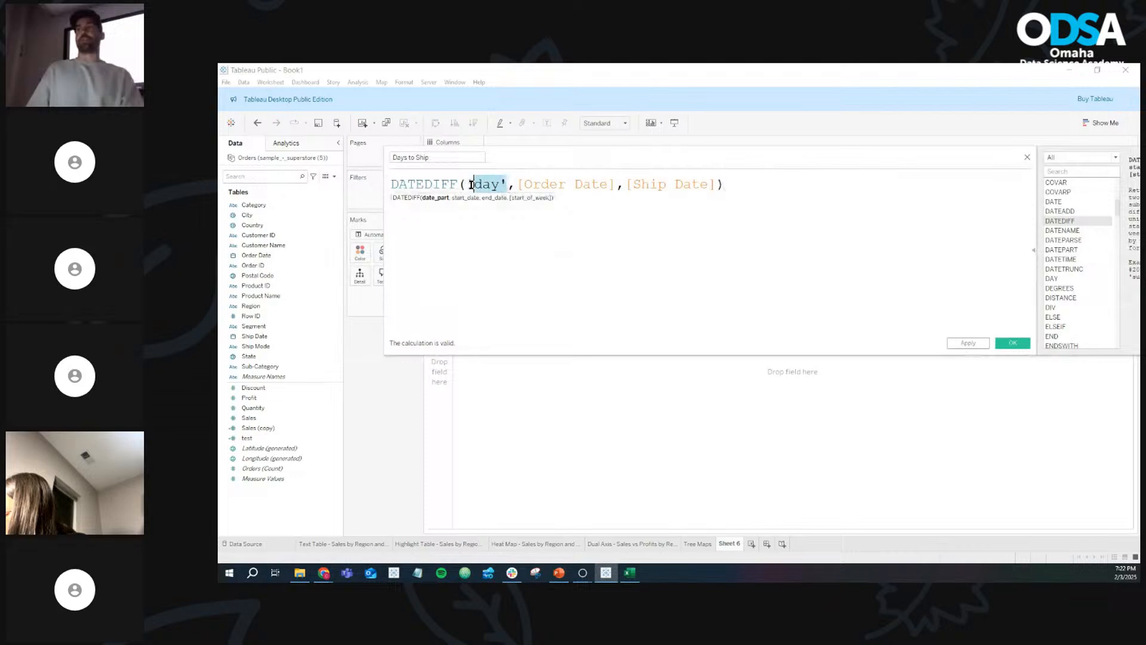
{"action": "left_click", "coordinate": [490, 221]}
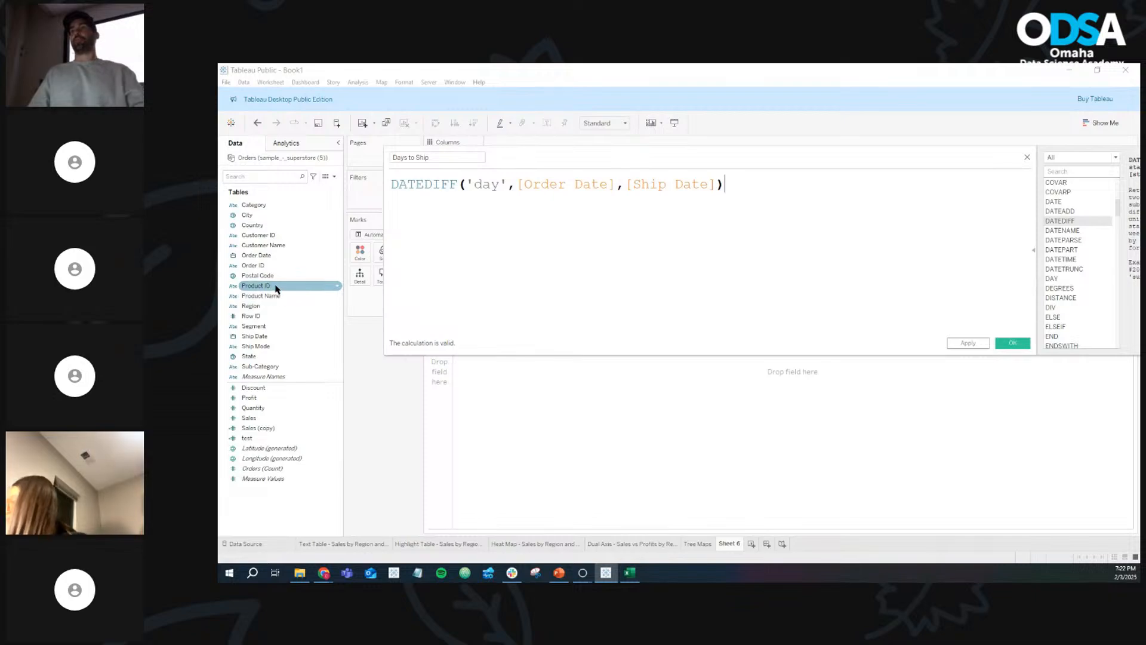
Step: Try unbracketed ship date text as the DATEDIFF end date, and restore the Ship Date field from the suggestions
{"action": "double_click", "coordinate": [678, 183]}
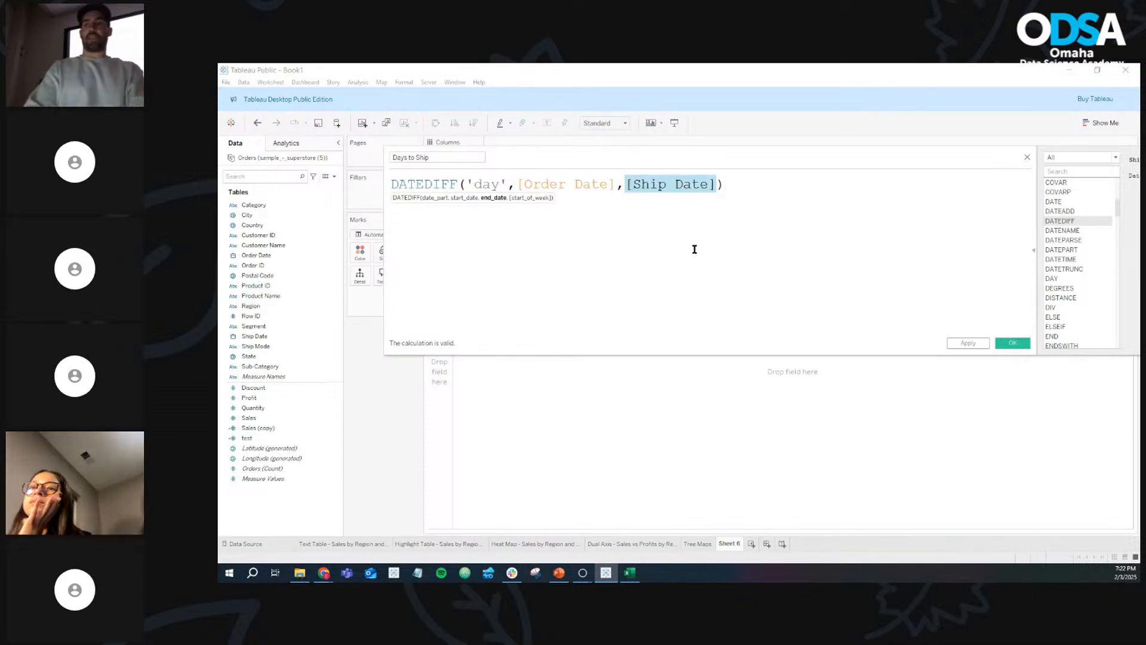
{"action": "type", "text": "ship dat"}
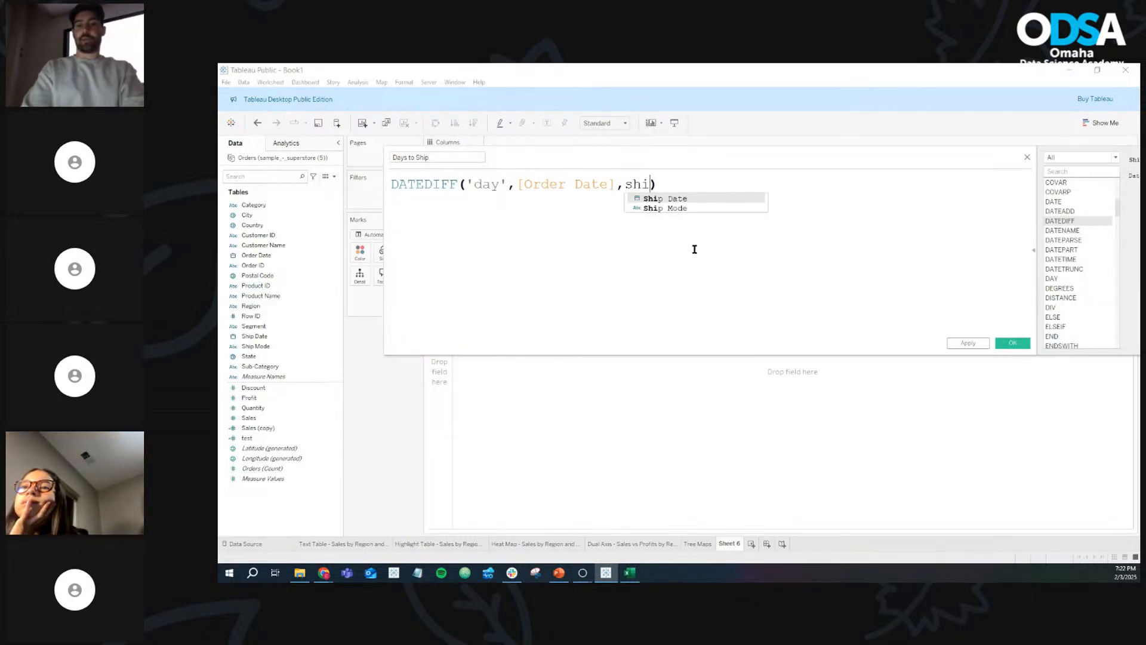
{"action": "type", "text": "e"}
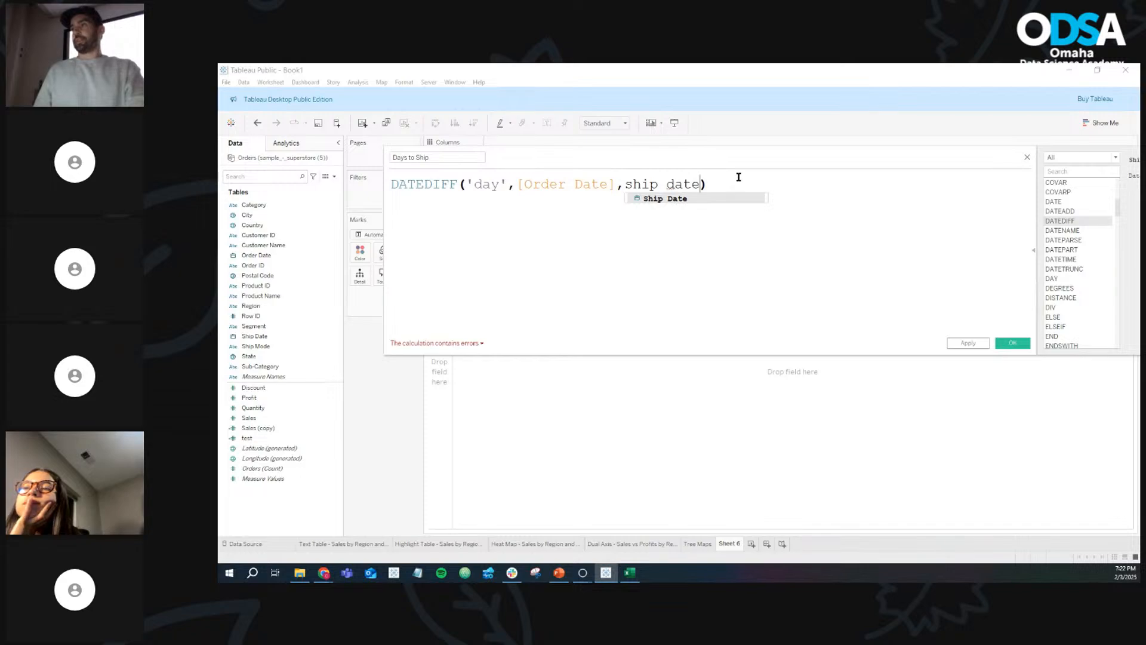
{"action": "key", "text": "Right"}
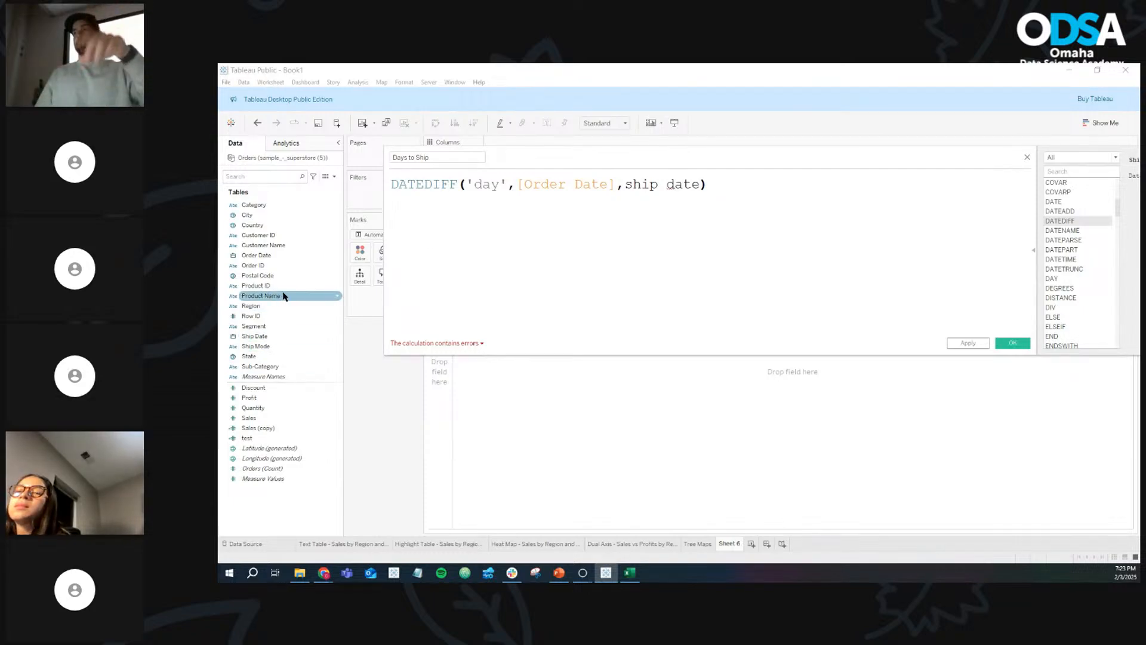
{"action": "left_click_drag", "start_coordinate": [700, 185], "coordinate": [626, 189]}
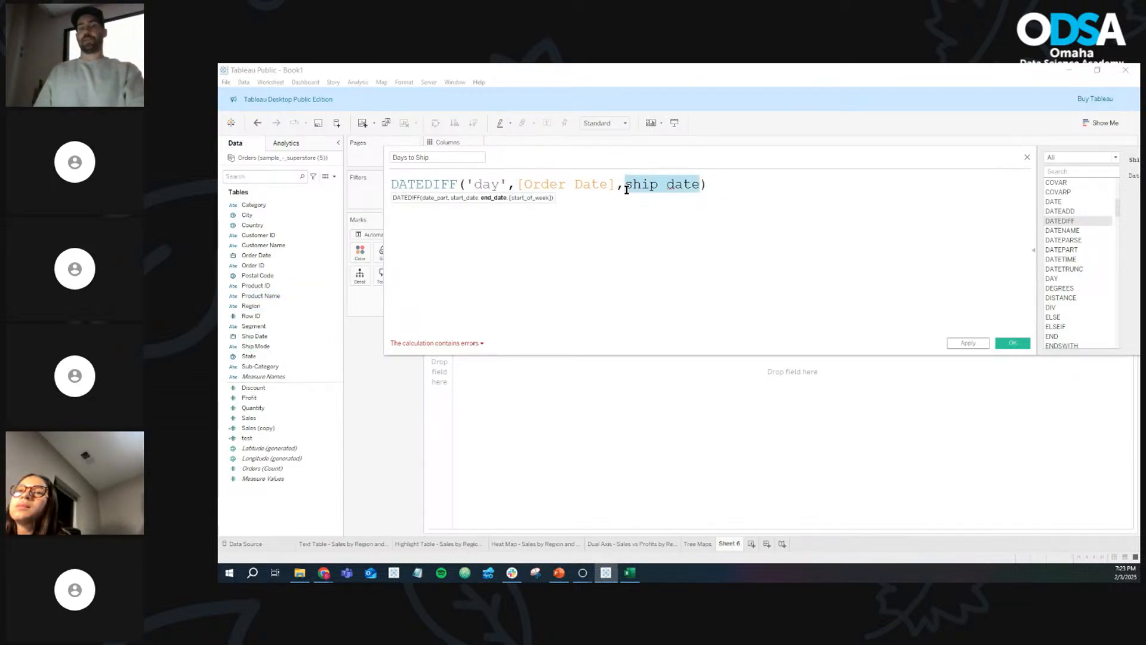
{"action": "type", "text": "shi"}
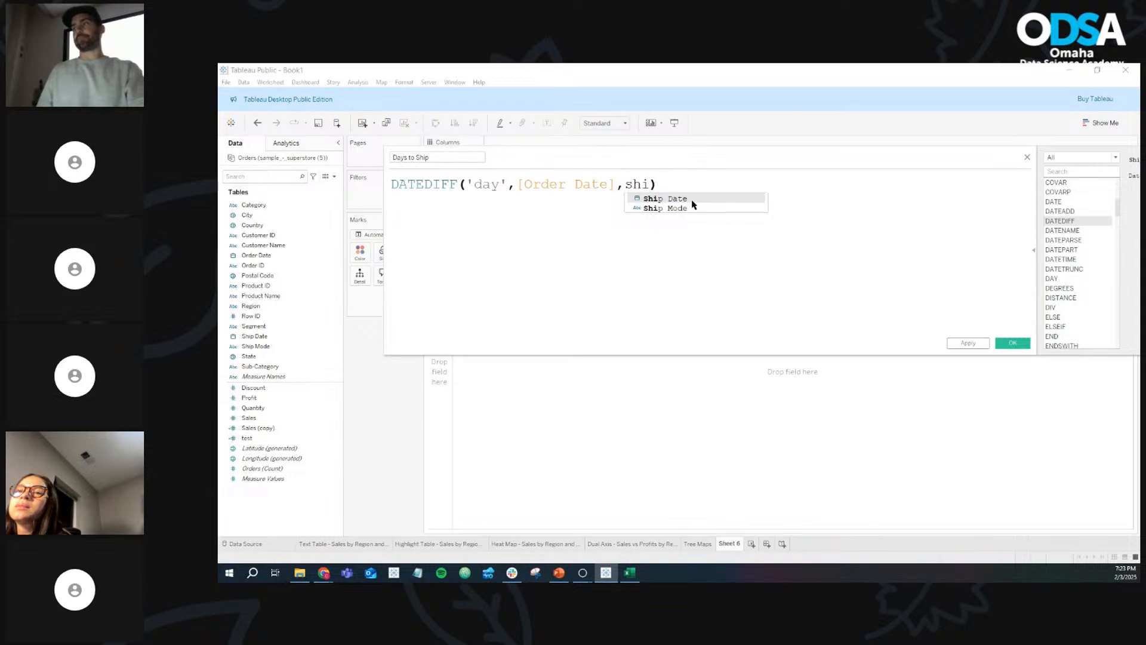
{"action": "left_click", "coordinate": [690, 198]}
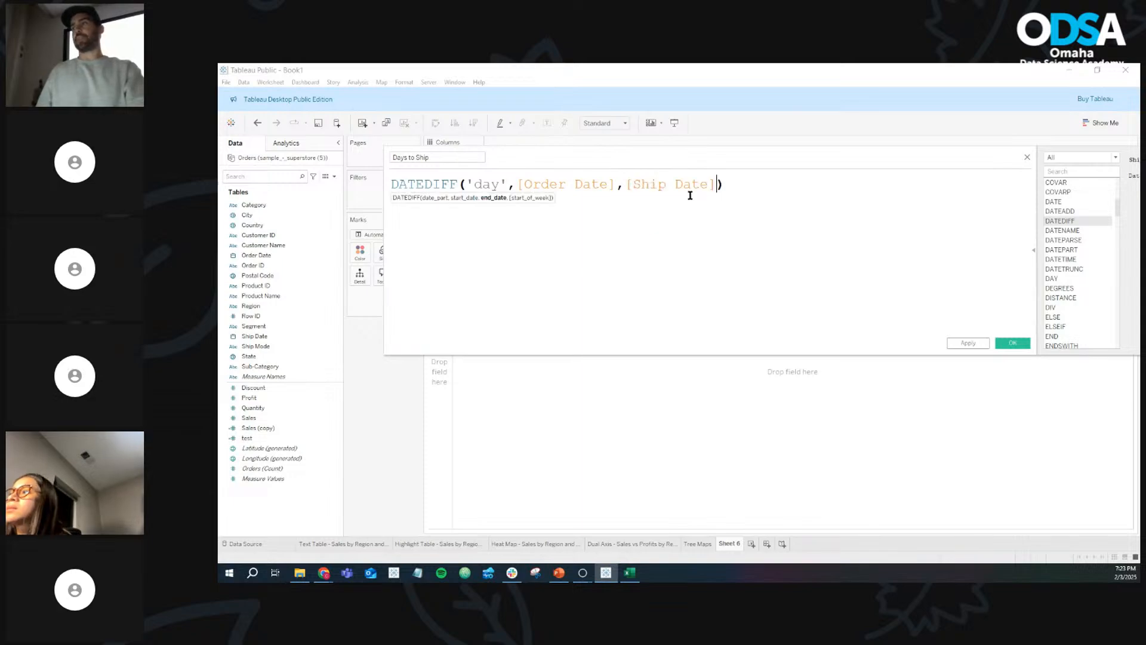
Step: Try date_diff with an underscore as the function name in the Days to Ship formula, and remove the _diff part
{"action": "double_click", "coordinate": [416, 187]}
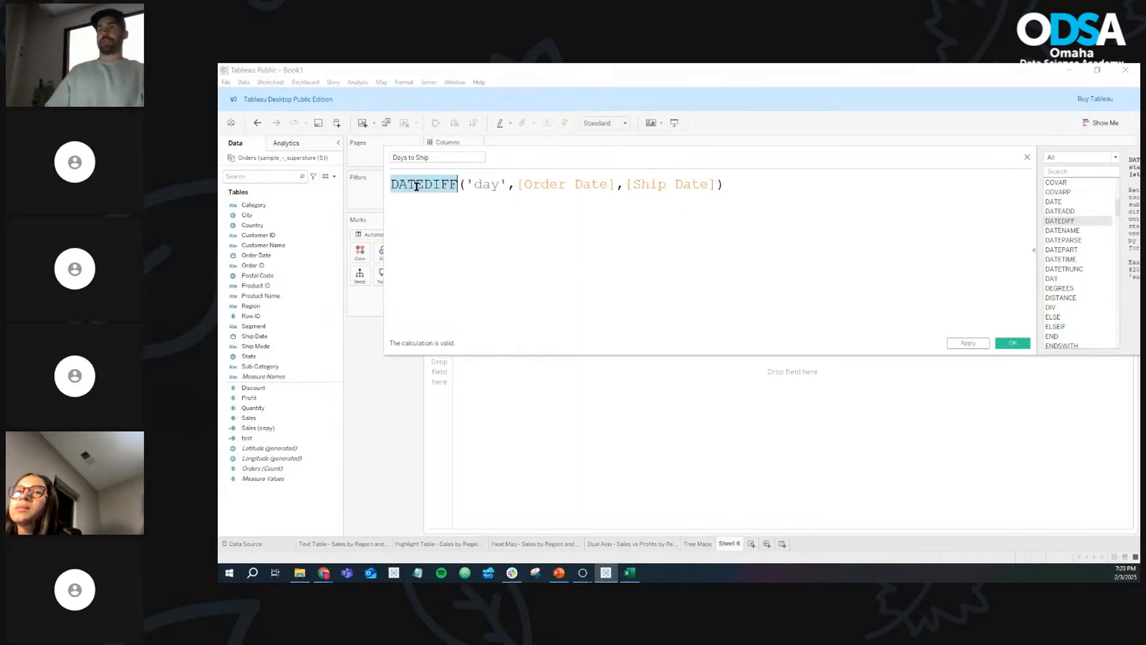
{"action": "type", "text": "date"}
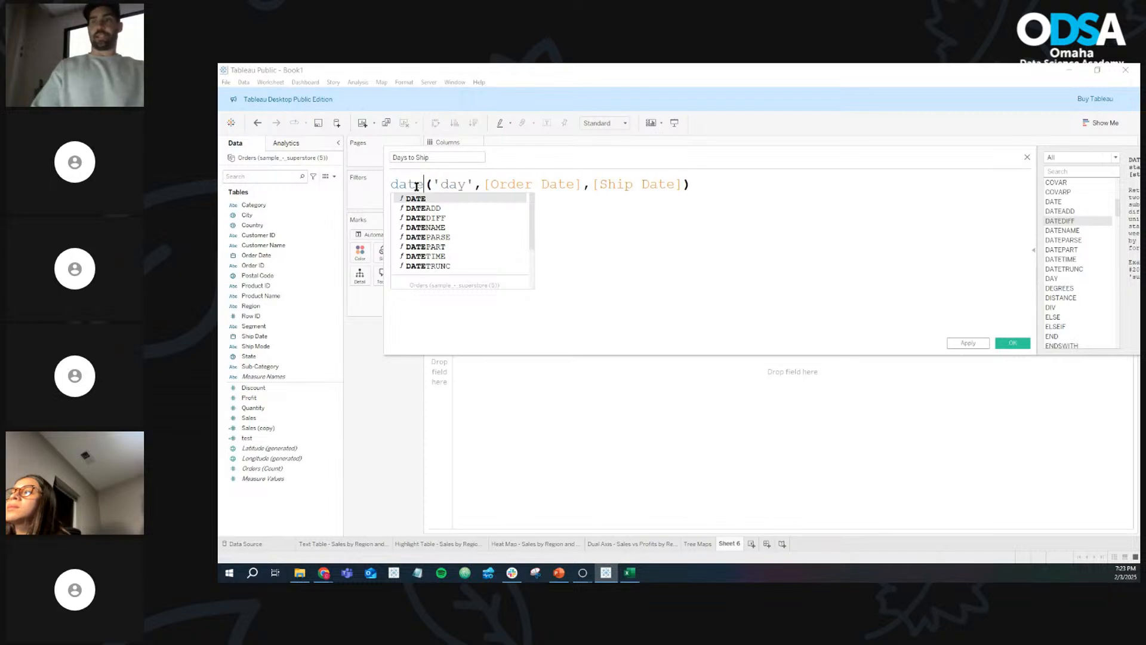
{"action": "type", "text": "_diff"}
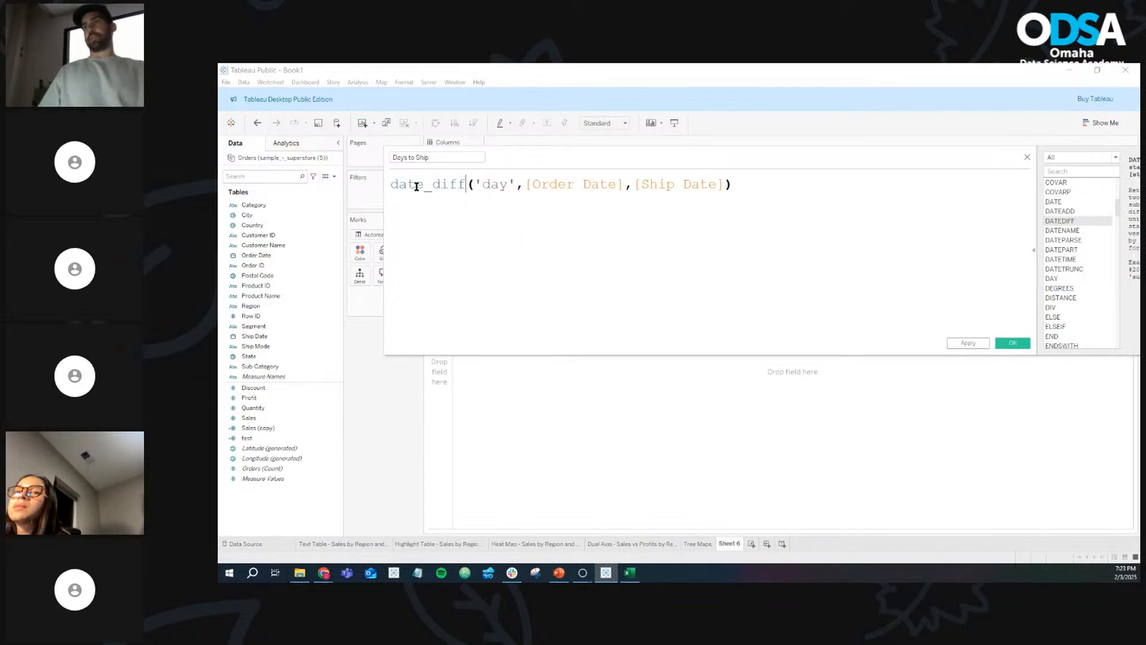
{"action": "key", "text": "BackSpace"}
{"action": "key", "text": "BackSpace"}
{"action": "key", "text": "BackSpace"}
{"action": "key", "text": "BackSpace"}
{"action": "key", "text": "BackSpace"}
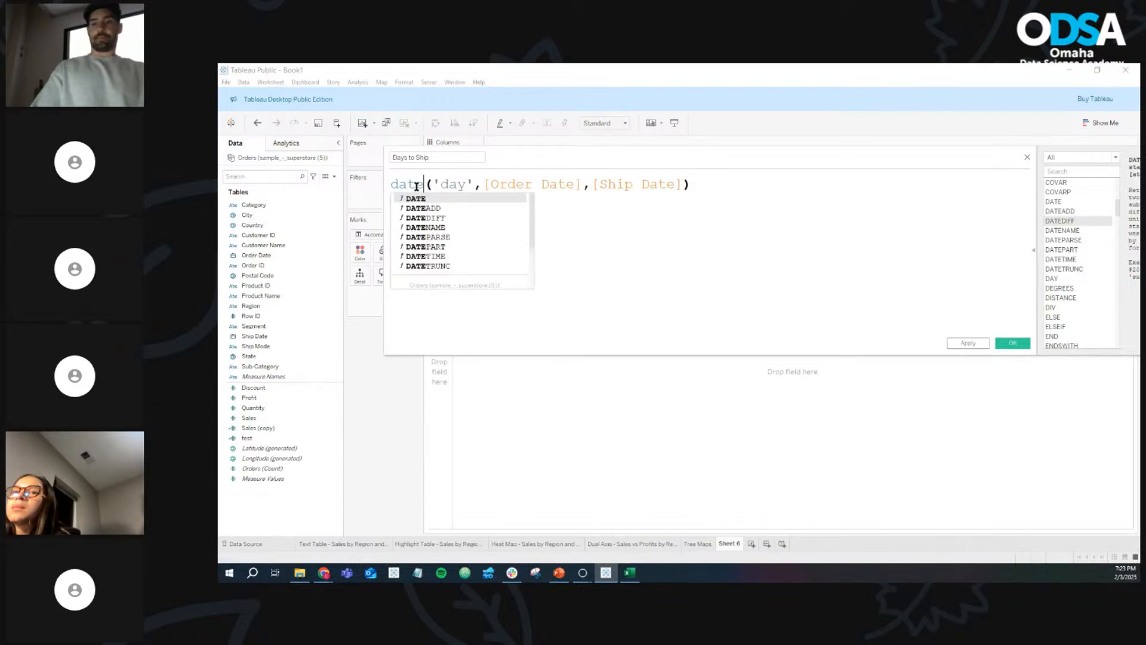
Step: Try date diff with a space as the function name in the Days to Ship formula
{"action": "type", "text": "diff"}
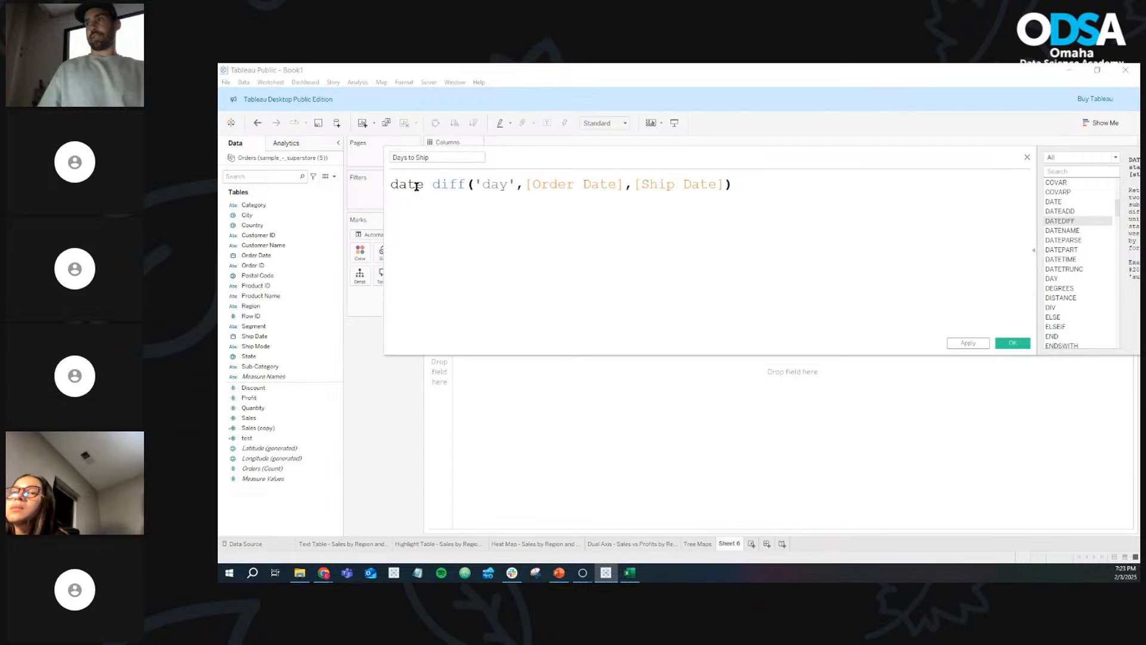
{"action": "triple_click", "coordinate": [410, 185]}
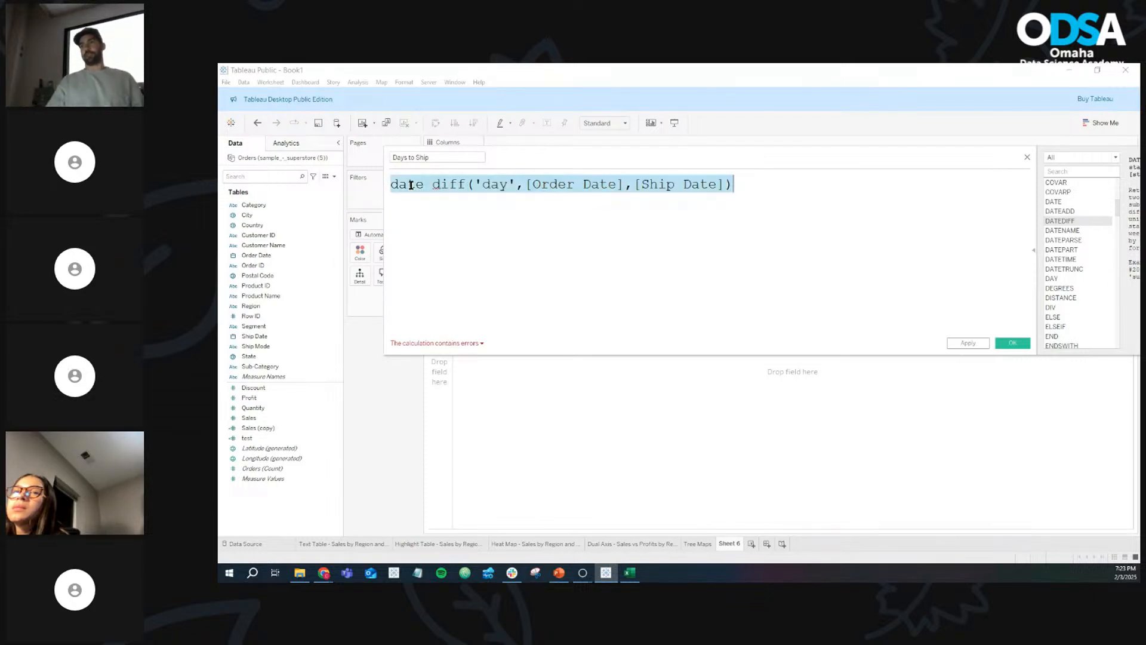
{"action": "left_click", "coordinate": [418, 186]}
{"action": "left_click_drag", "start_coordinate": [455, 186], "coordinate": [391, 186]}
{"action": "left_click", "coordinate": [440, 186]}
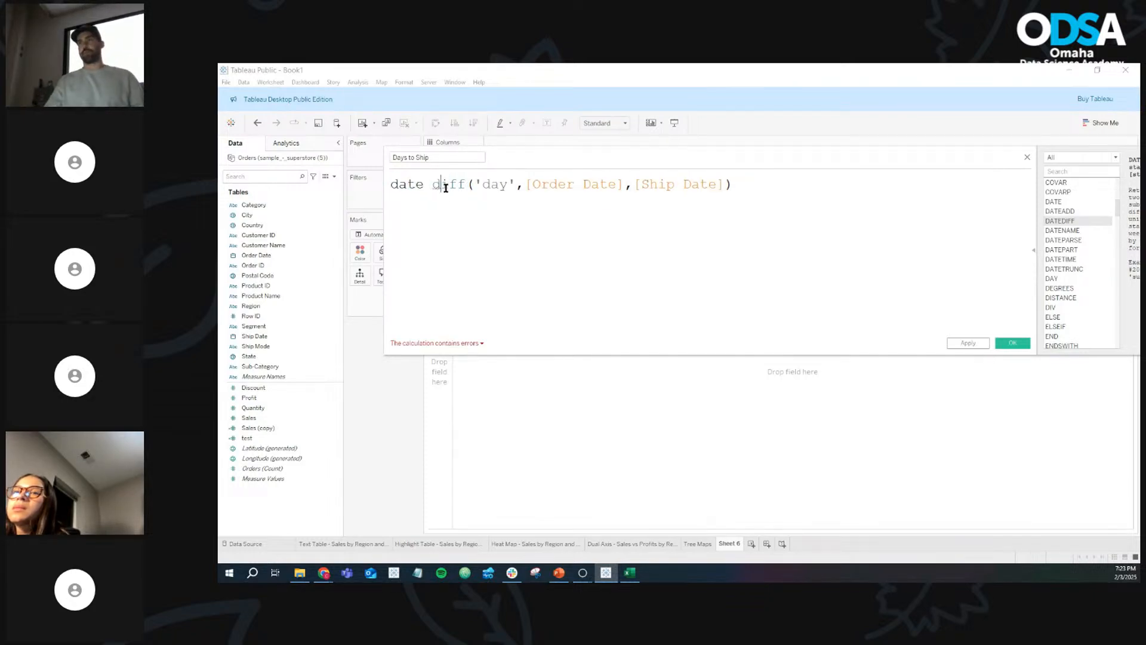
Step: Restore DATEDIFF as the function name in the formula and save the Days to Ship calculated field
{"action": "left_click_drag", "start_coordinate": [468, 185], "coordinate": [393, 185]}
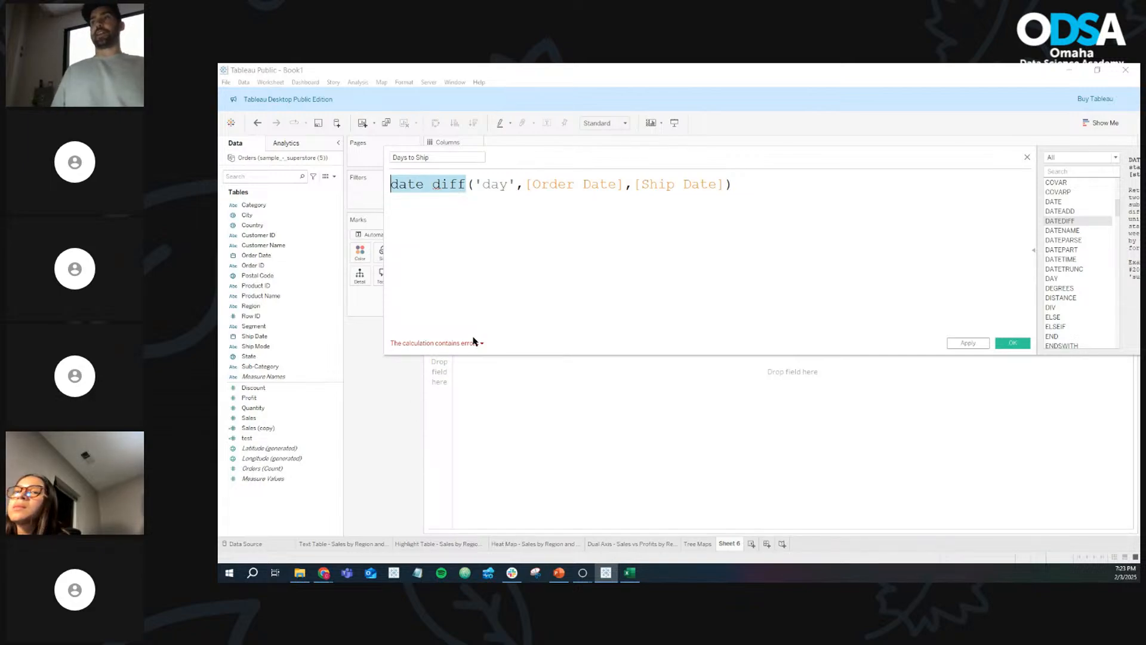
{"action": "type", "text": "date"}
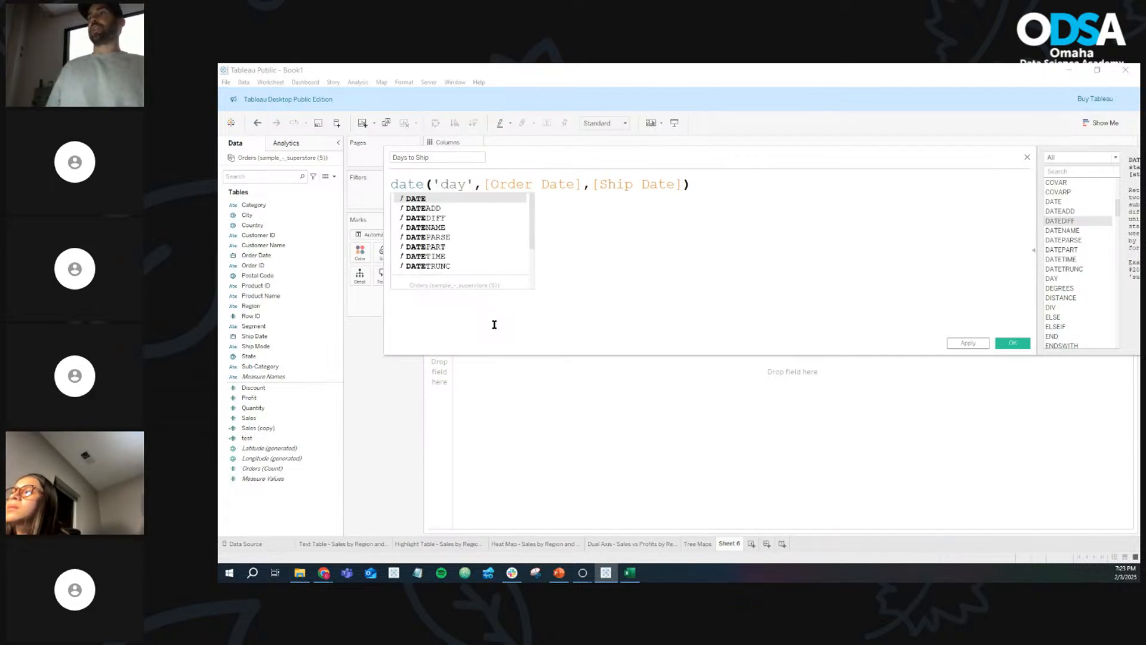
{"action": "left_click", "coordinate": [445, 218]}
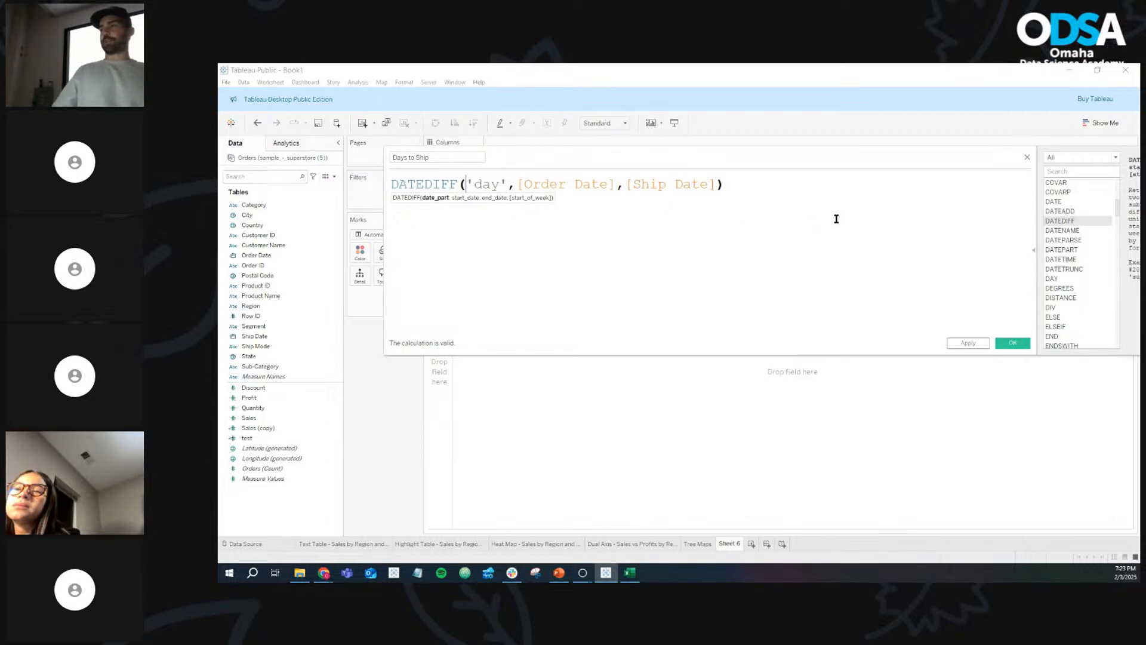
{"action": "left_click", "coordinate": [1013, 344]}
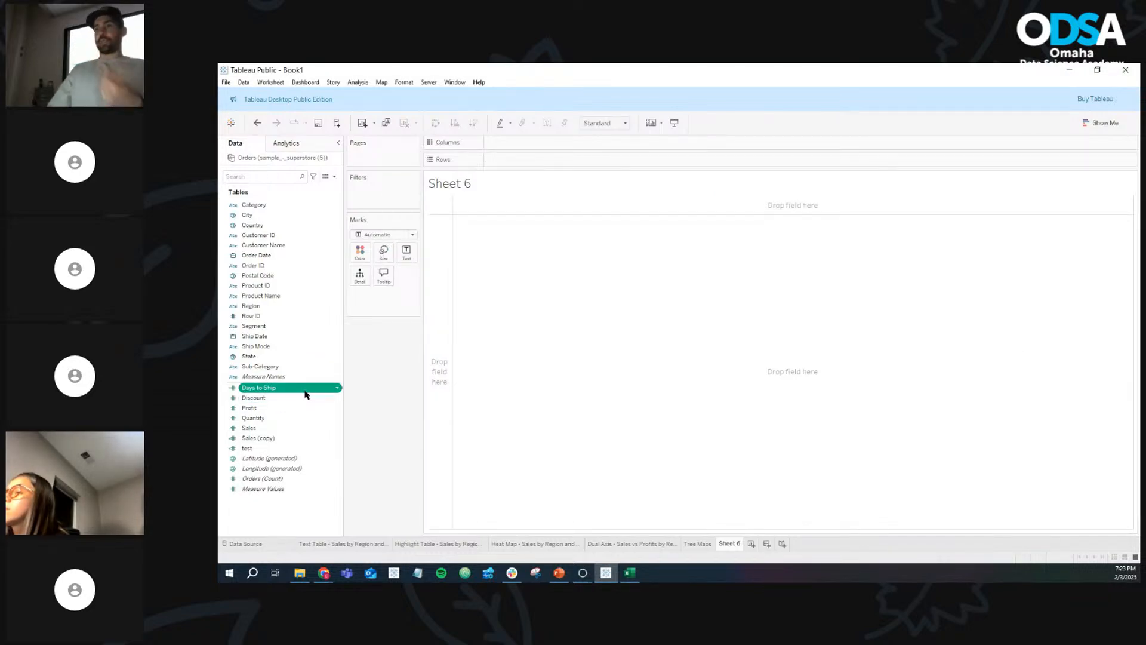
Step: Examine the Days to Ship column against the Order Date and Ship Date columns in the Orders data preview
{"action": "left_click", "coordinate": [246, 544]}
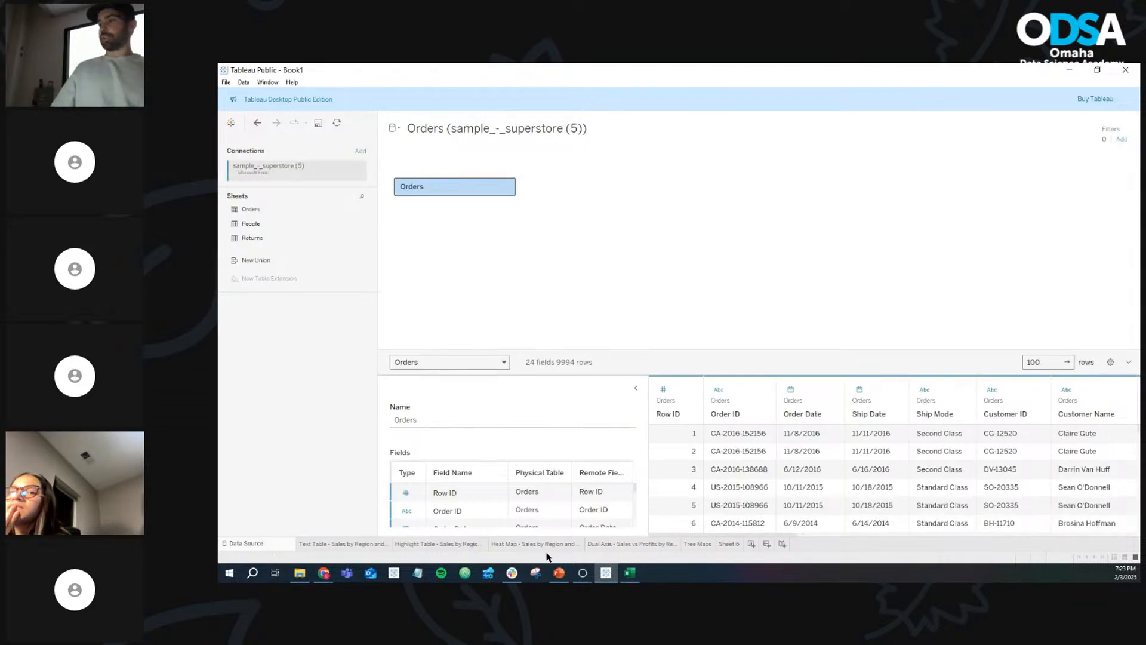
{"action": "left_click_drag", "start_coordinate": [706, 535], "coordinate": [1135, 523]}
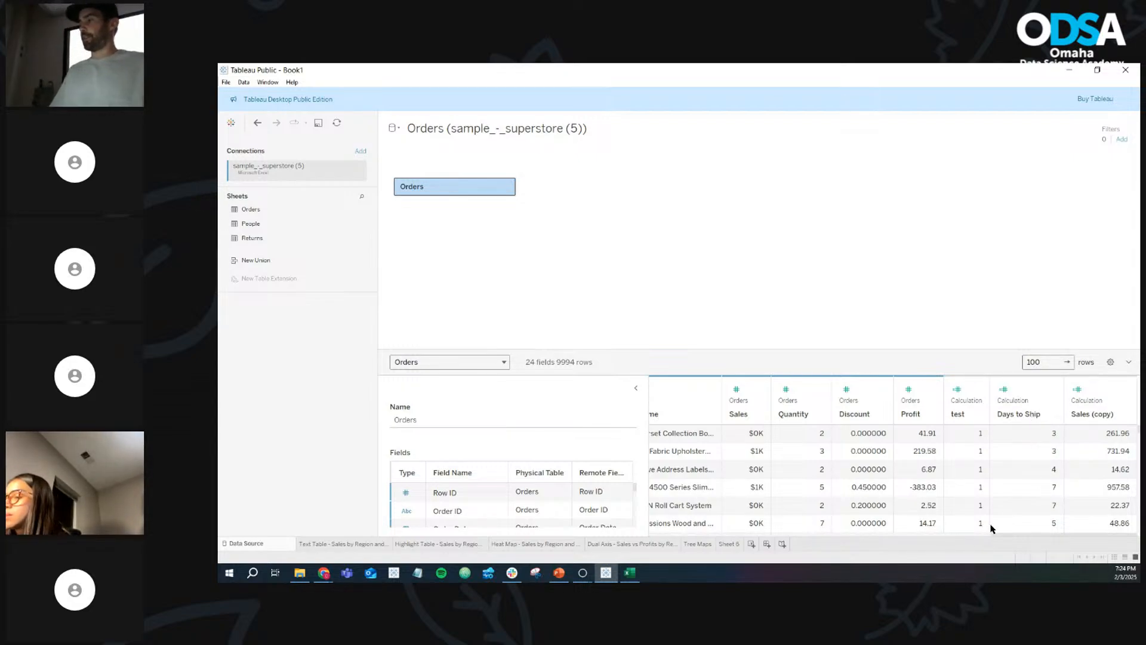
{"action": "left_click_drag", "start_coordinate": [1001, 535], "coordinate": [805, 540]}
{"action": "left_click_drag", "start_coordinate": [655, 547], "coordinate": [641, 541]}
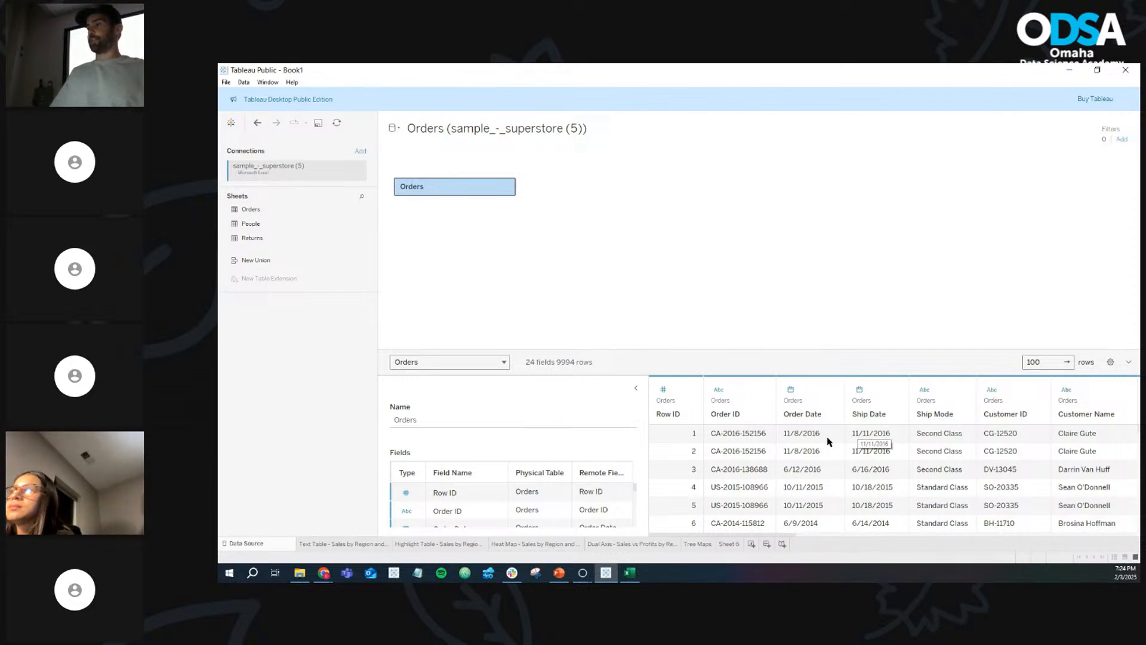
{"action": "left_click_drag", "start_coordinate": [795, 534], "coordinate": [1128, 534]}
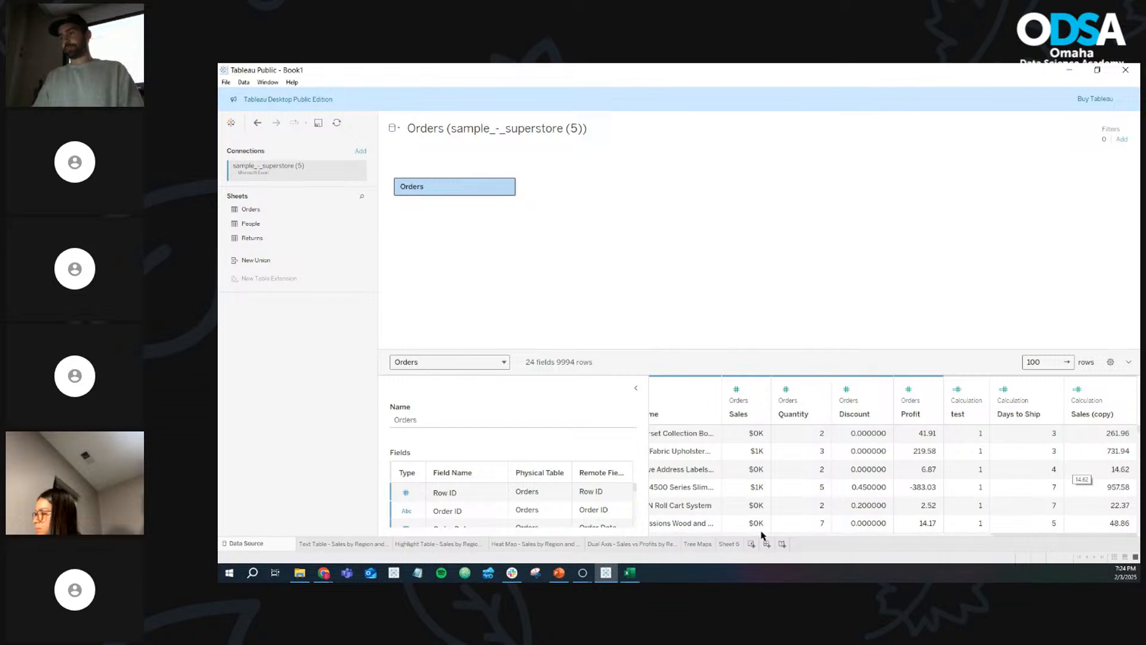
{"action": "left_click", "coordinate": [728, 544]}
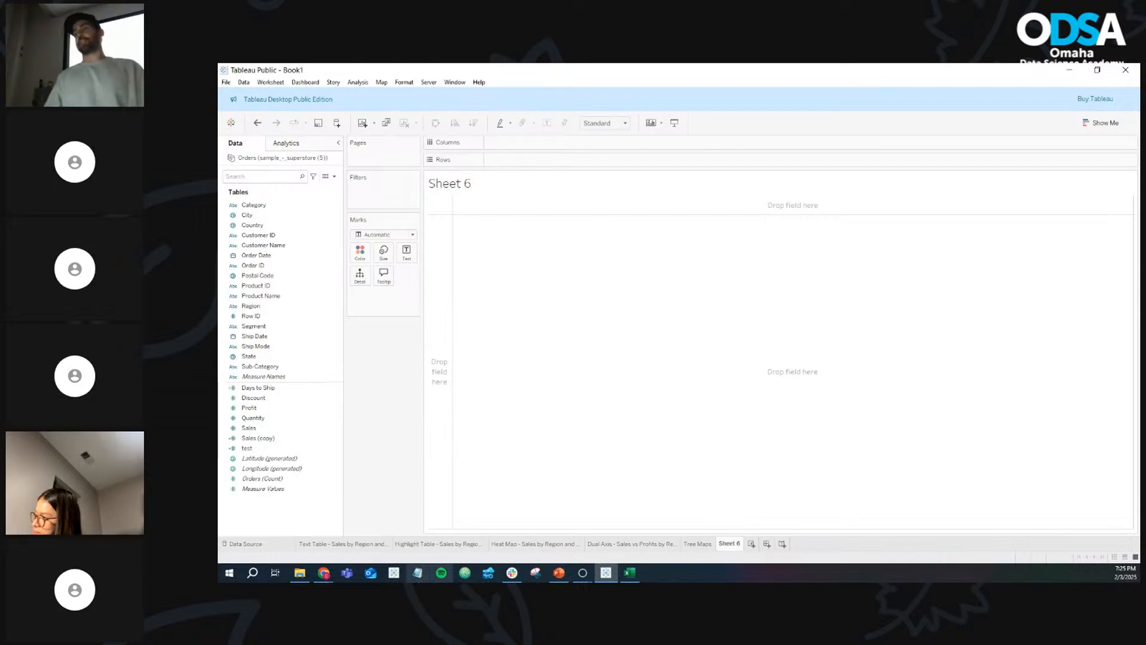
{"action": "left_click", "coordinate": [268, 544]}
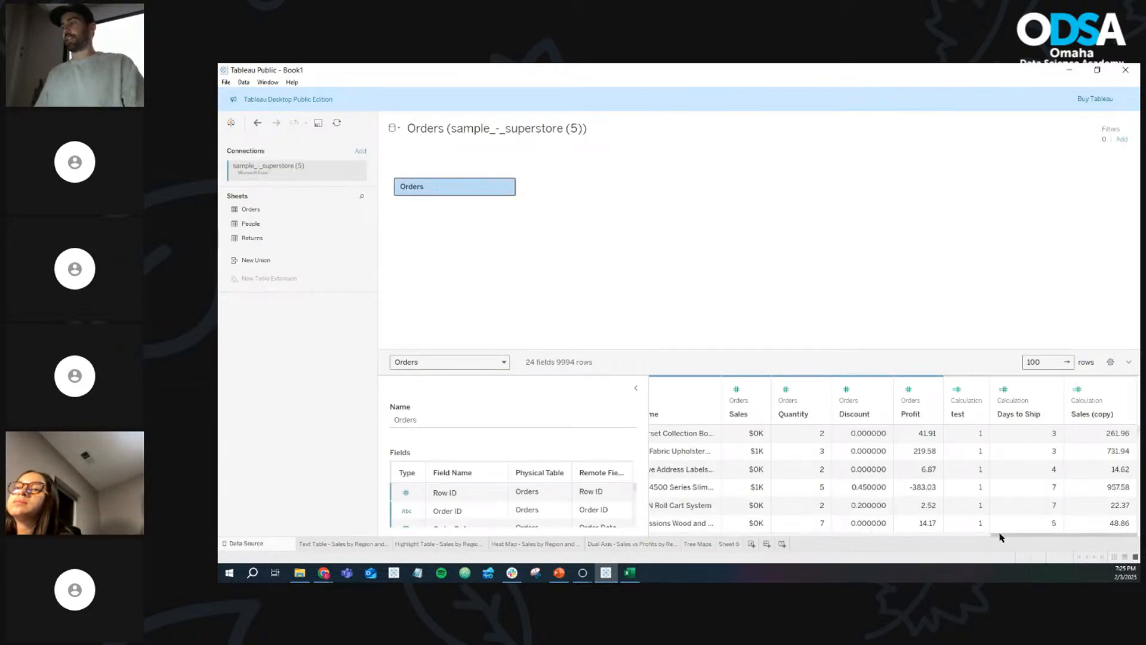
{"action": "left_click_drag", "start_coordinate": [998, 535], "coordinate": [914, 535]}
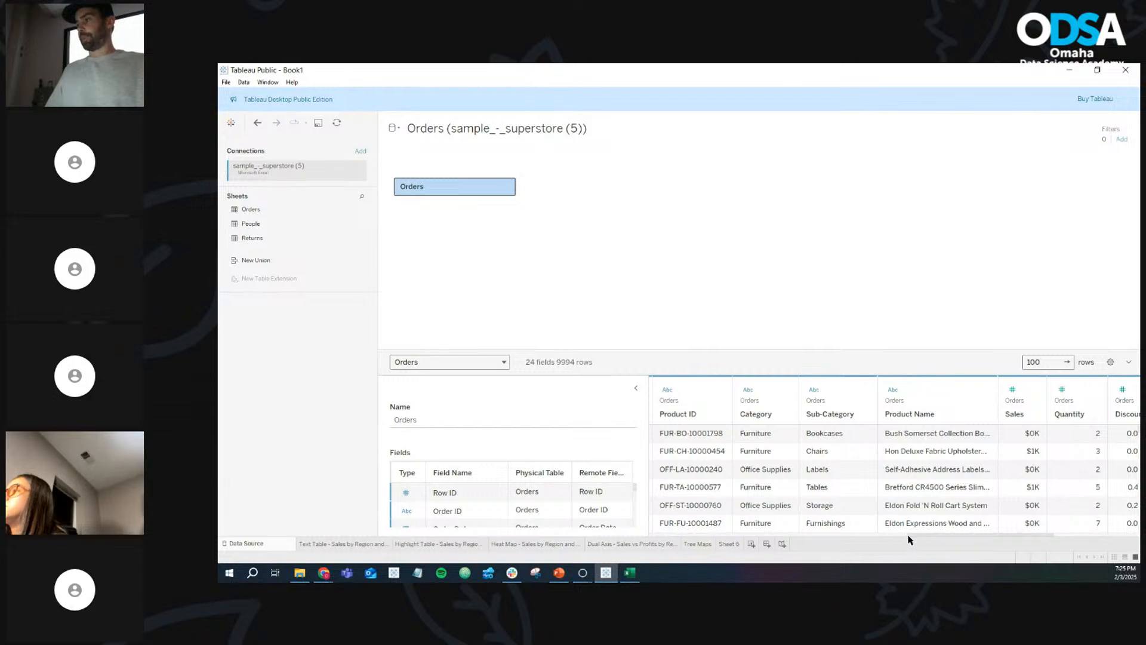
{"action": "left_click_drag", "start_coordinate": [909, 539], "coordinate": [889, 535]}
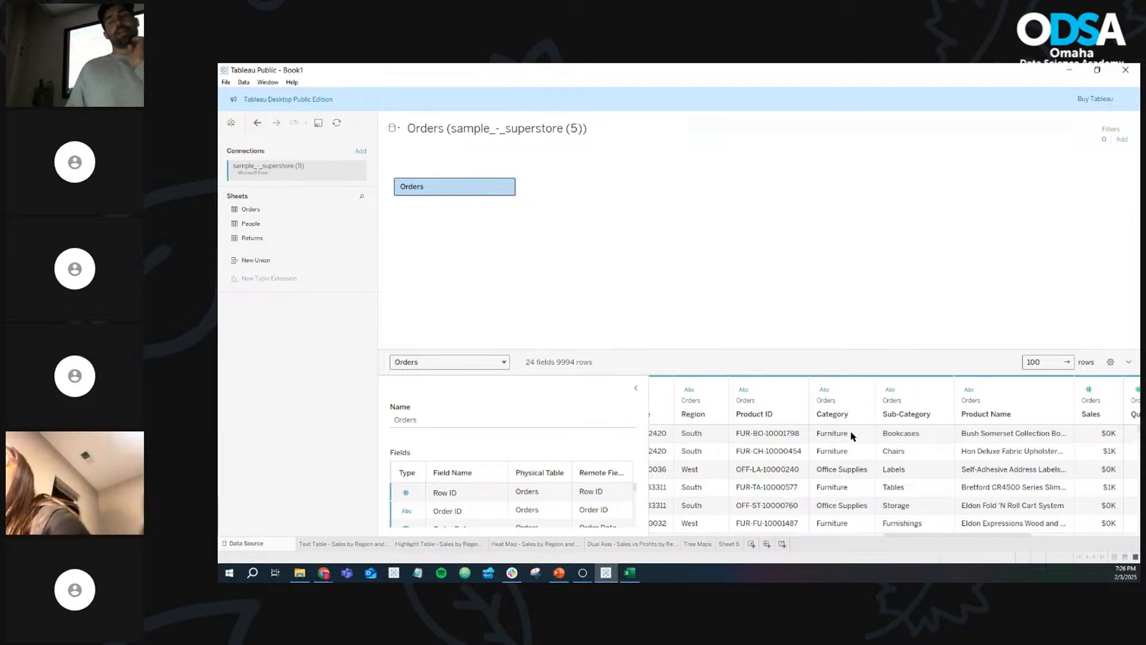
Step: Add Order ID to the rows of Sheet 6, including all of its members
{"action": "left_click", "coordinate": [735, 544]}
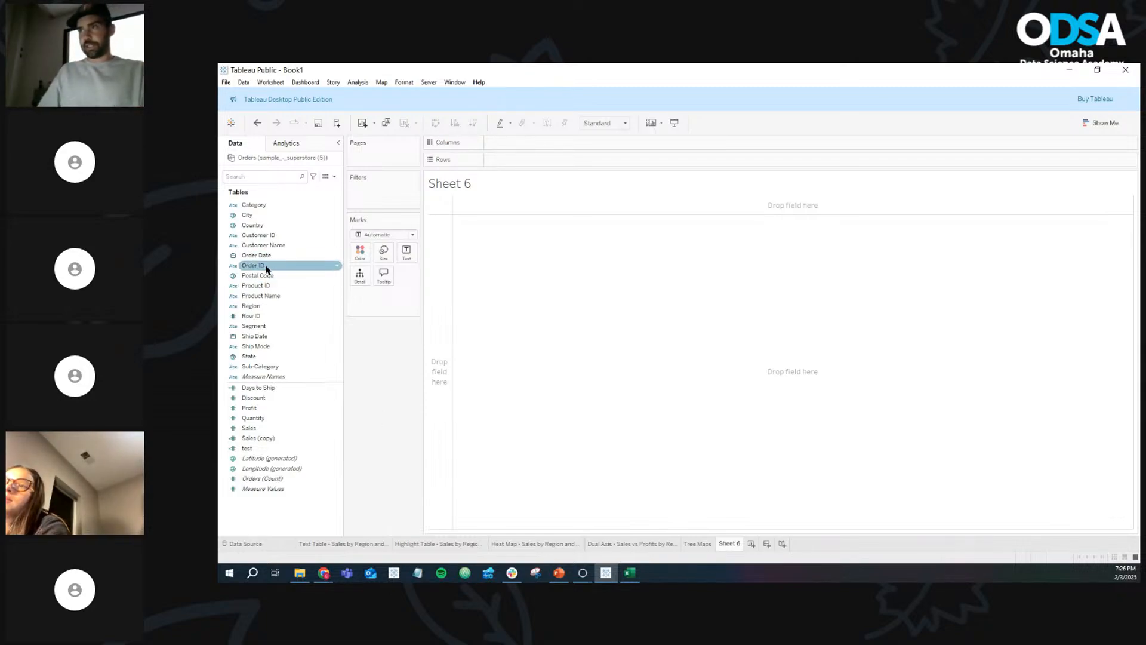
{"action": "left_click_drag", "start_coordinate": [266, 270], "coordinate": [491, 160]}
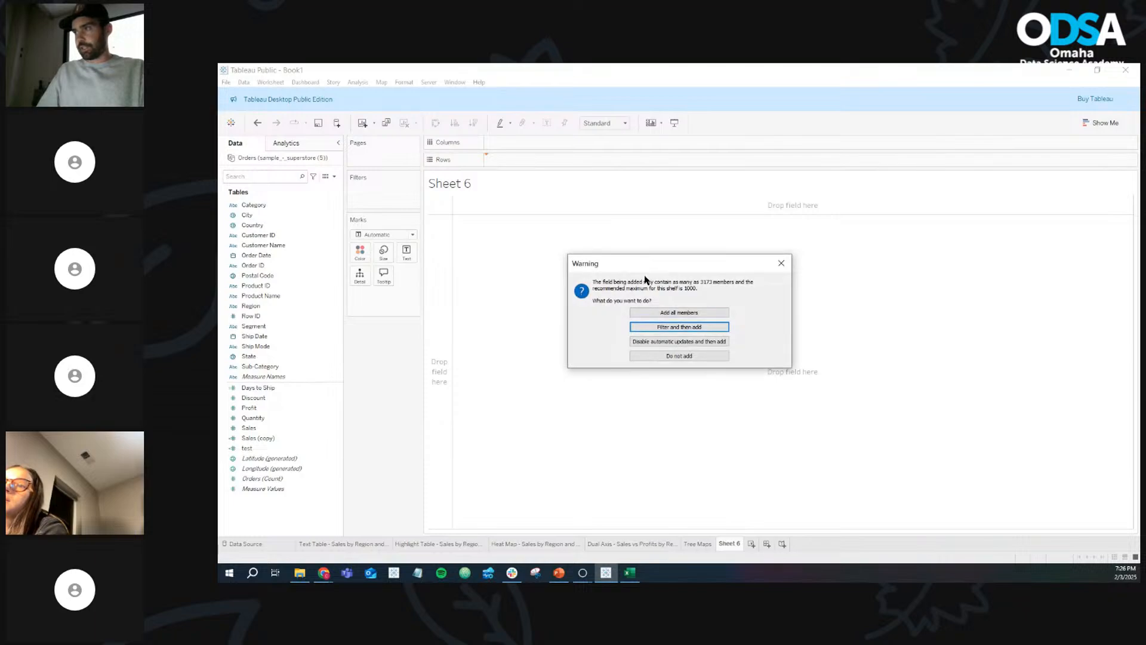
{"action": "left_click", "coordinate": [679, 312]}
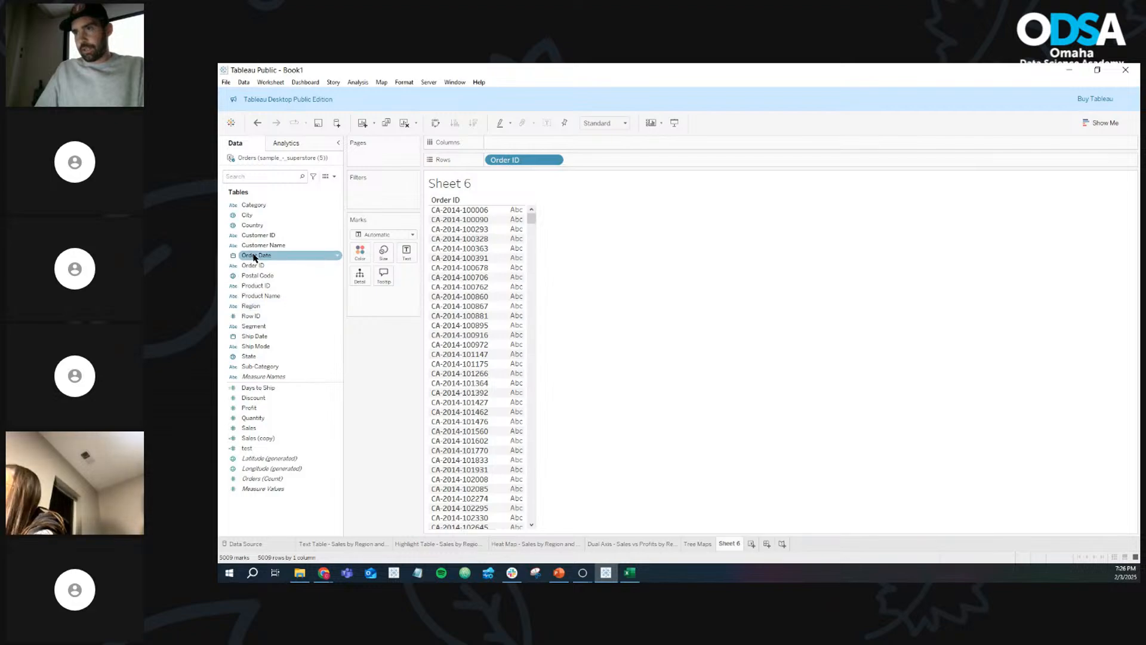
Step: Filter Sheet 6 by the Month / Year of Order Date, keeping a month in 2017
{"action": "left_click_drag", "start_coordinate": [253, 256], "coordinate": [392, 193]}
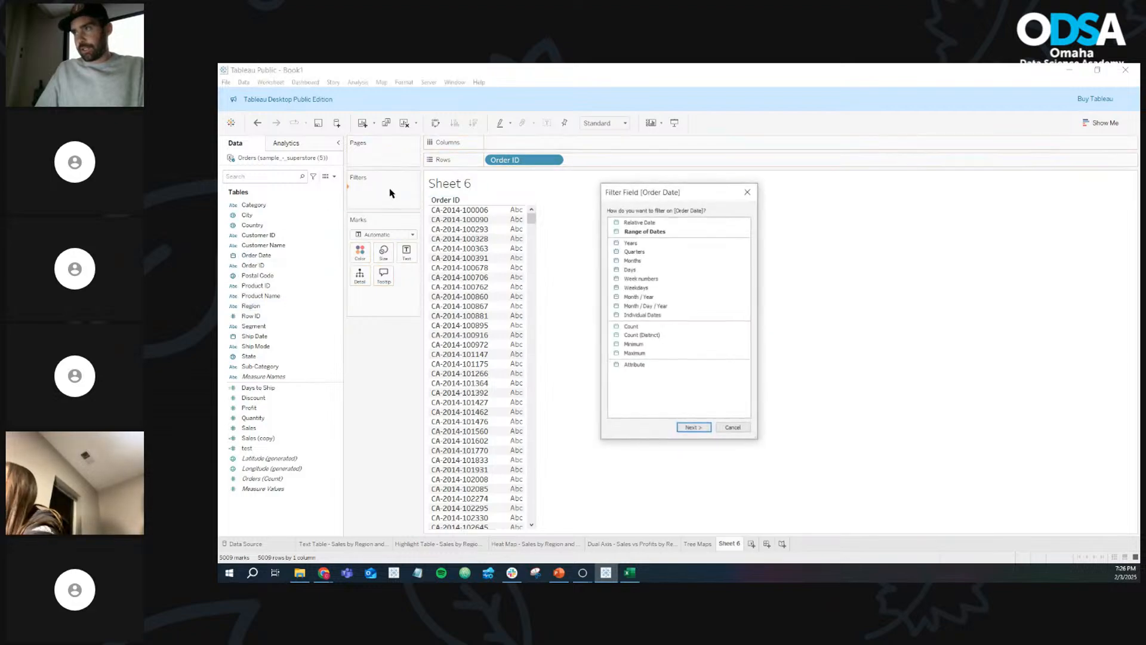
{"action": "left_click", "coordinate": [648, 297]}
{"action": "left_click", "coordinate": [693, 428]}
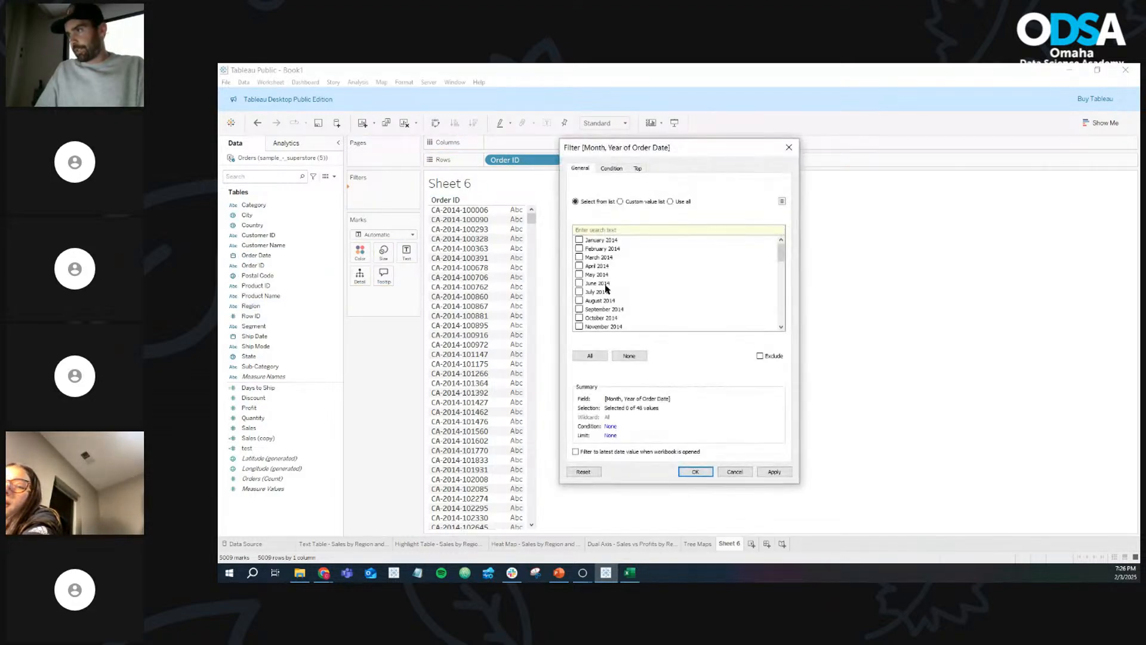
{"action": "scroll", "coordinate": [599, 307], "scroll_direction": "down", "scroll_amount": 10}
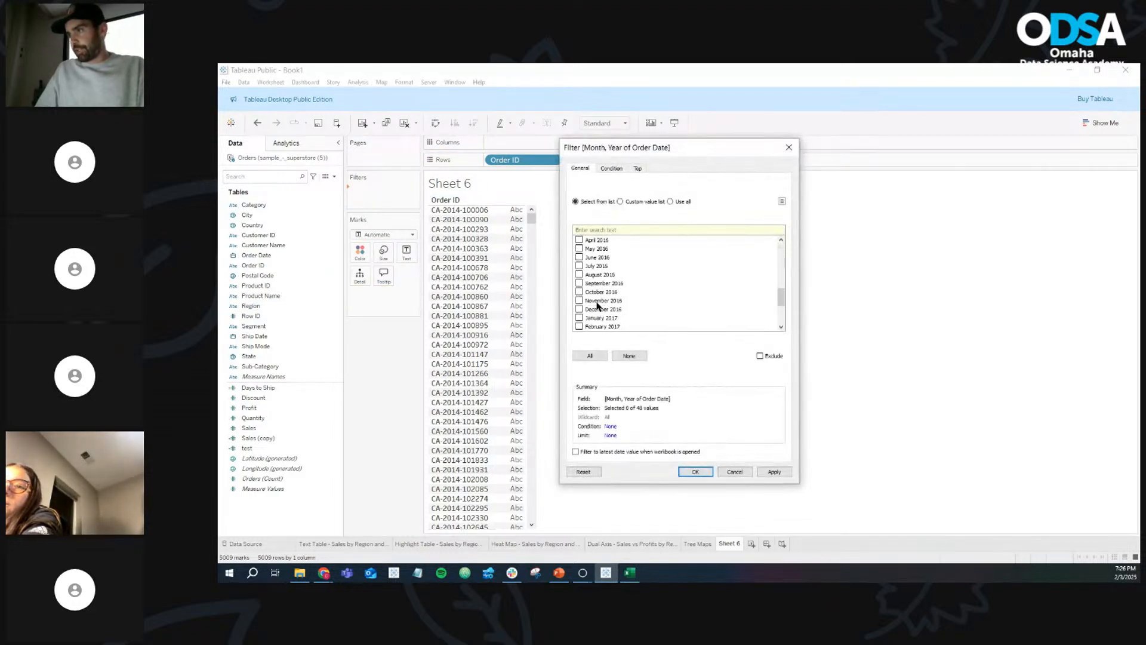
{"action": "left_click", "coordinate": [691, 472]}
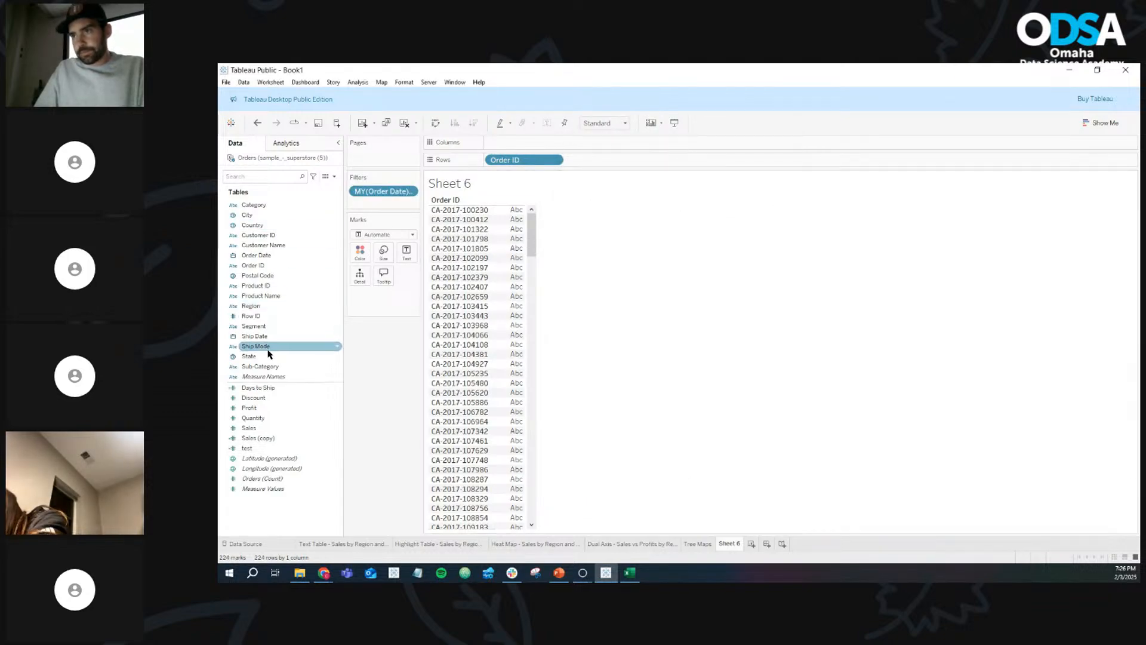
Step: Add Order Date to the columns of Sheet 6 and open its date level options
{"action": "left_click_drag", "start_coordinate": [256, 255], "coordinate": [507, 146]}
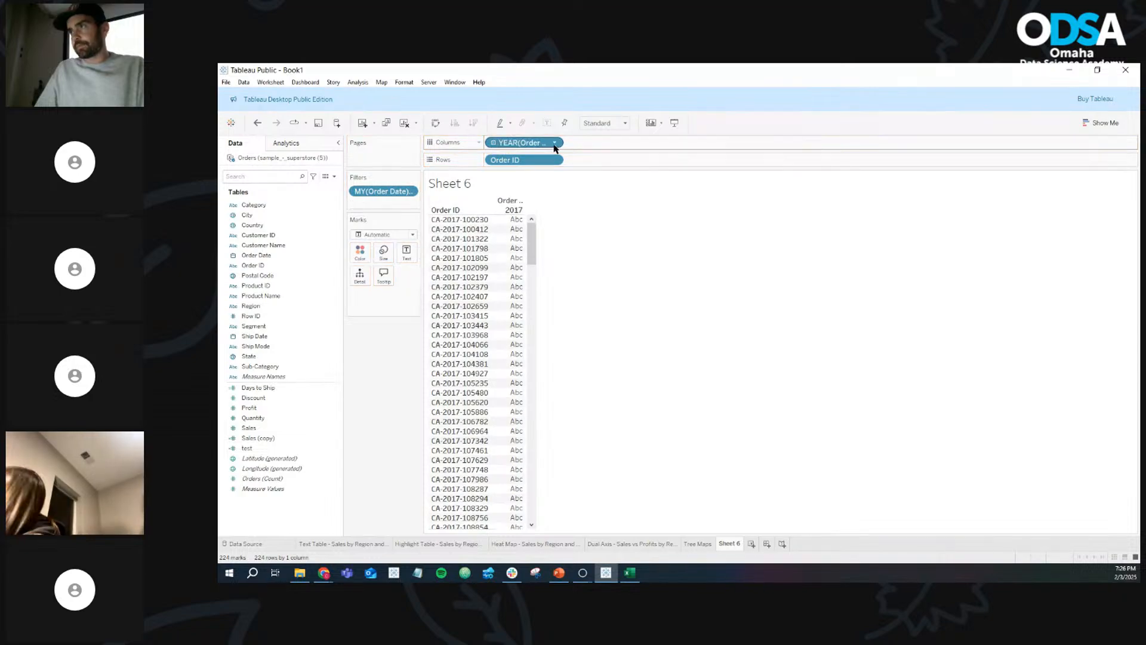
{"action": "left_click", "coordinate": [554, 142]}
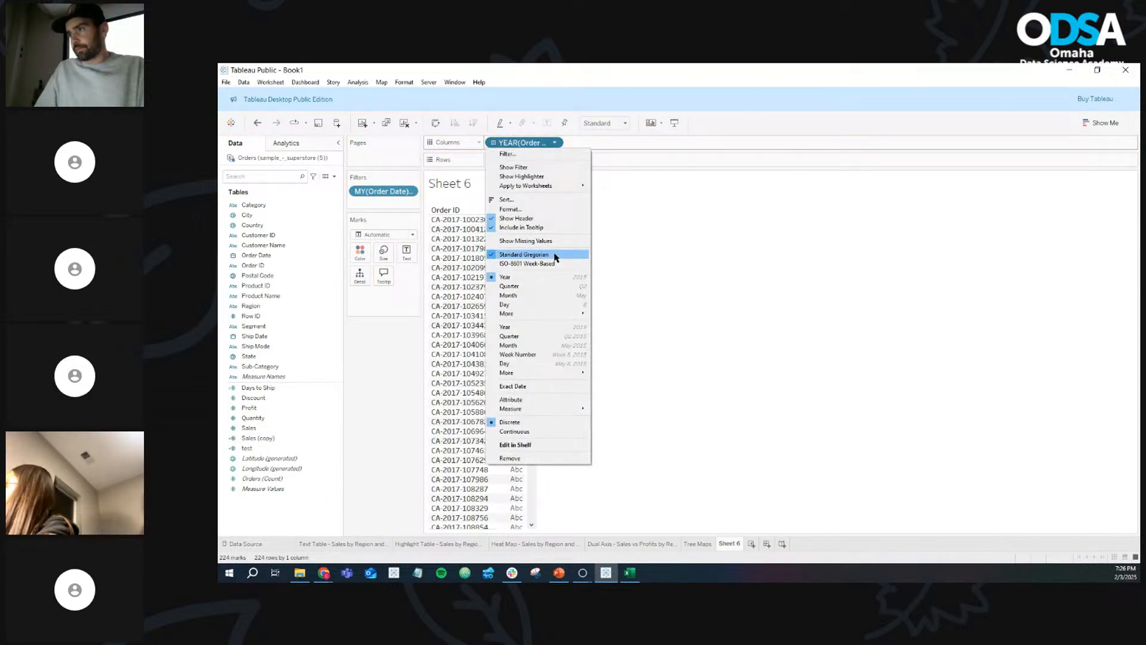
Step: Size the marks by Days to Ship and set Order Date in Columns to a continuous day
{"action": "left_click", "coordinate": [550, 305]}
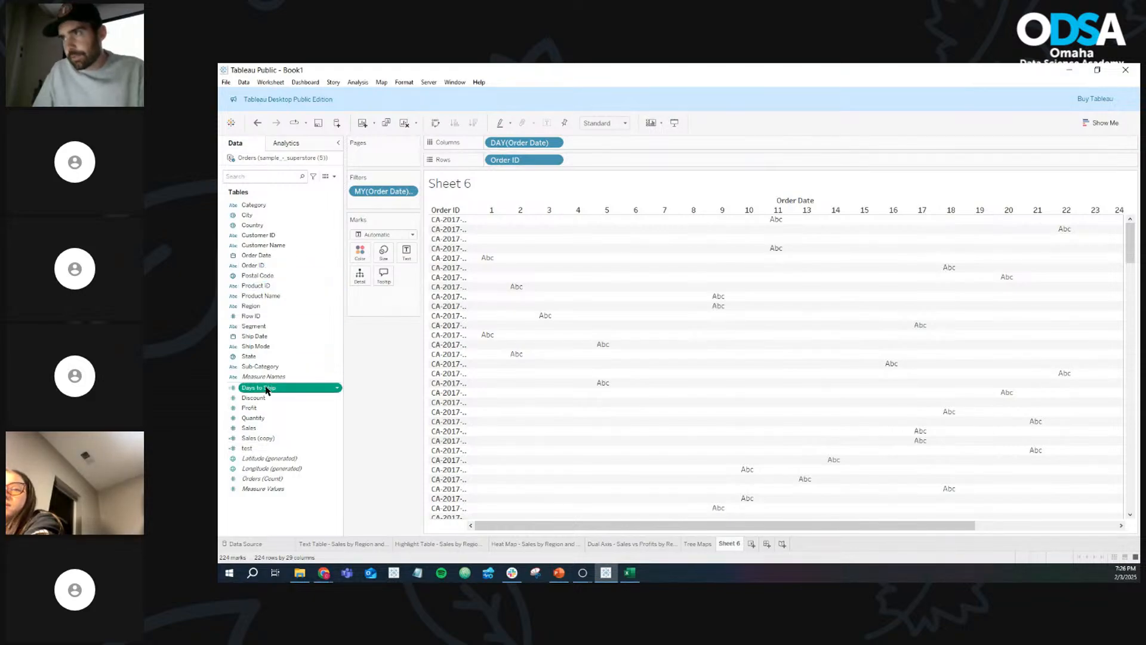
{"action": "left_click_drag", "start_coordinate": [266, 389], "coordinate": [386, 260]}
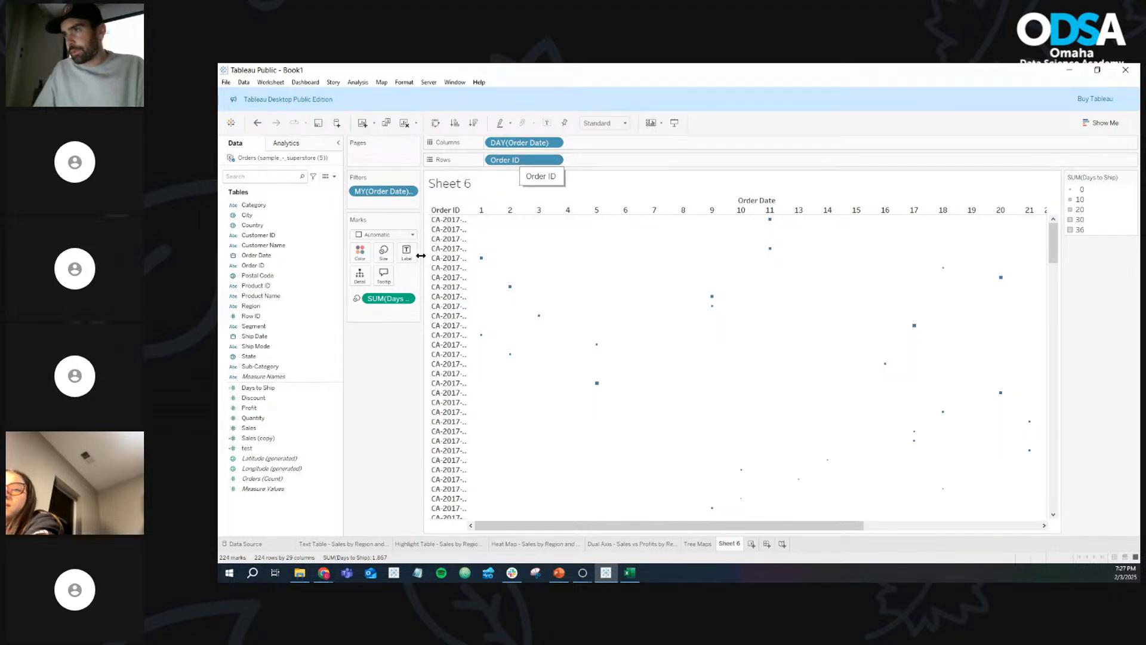
{"action": "left_click", "coordinate": [556, 144]}
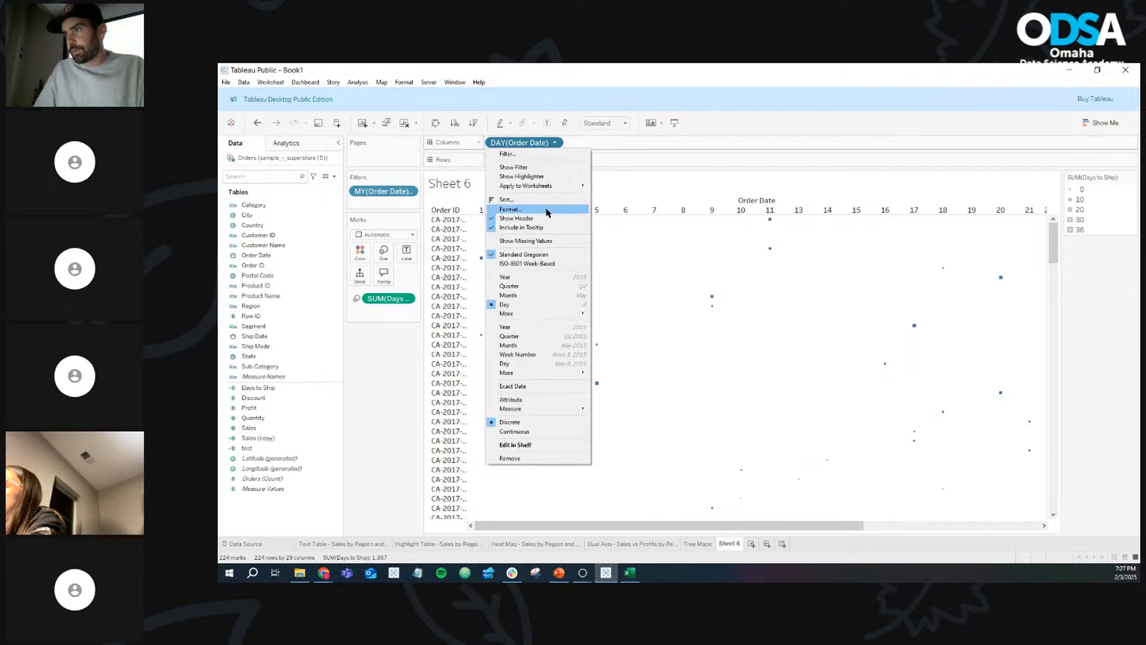
{"action": "left_click", "coordinate": [553, 362]}
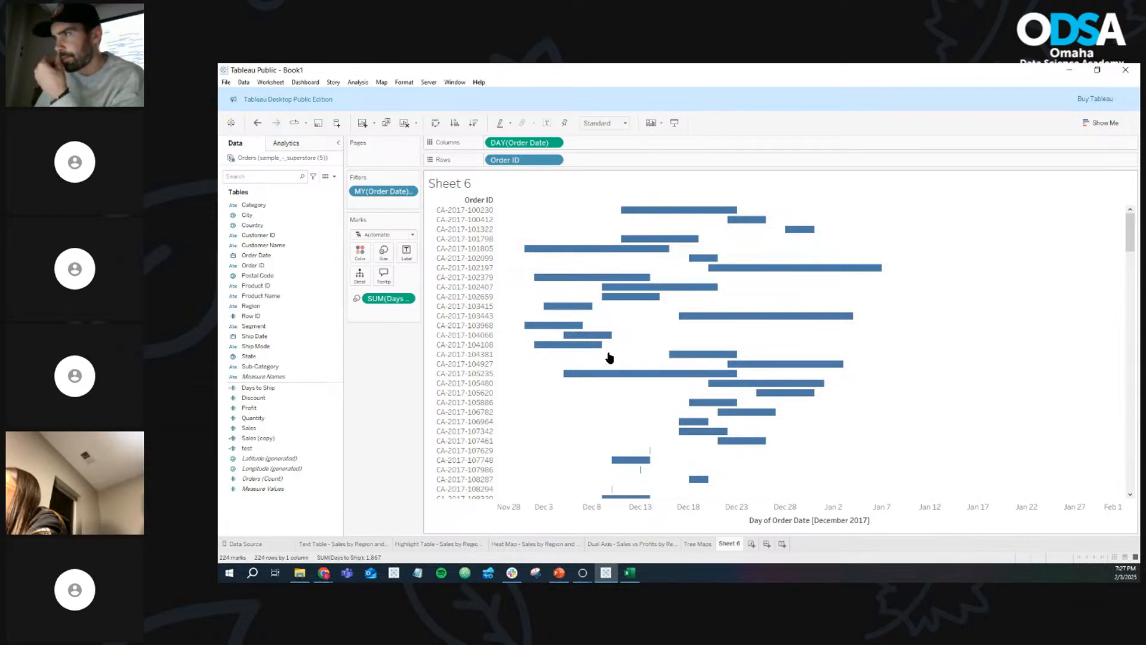
Step: Add Ship Date to the marks detail as a continuous day and inspect an order bar's tooltip
{"action": "mouse_move", "coordinate": [593, 251]}
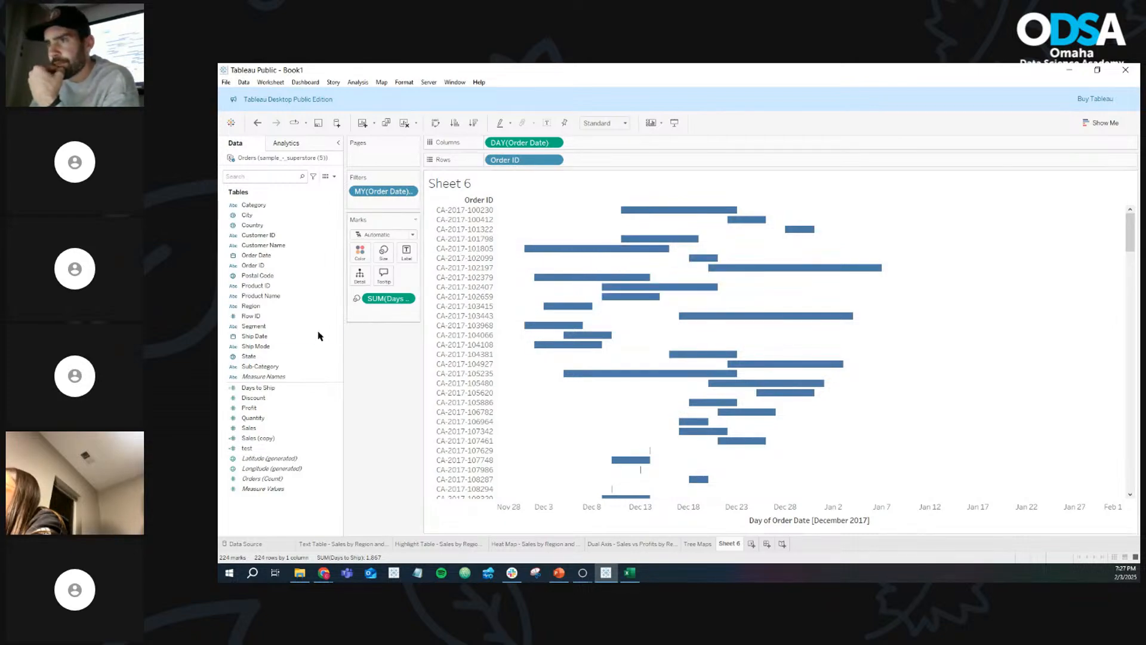
{"action": "left_click_drag", "start_coordinate": [280, 337], "coordinate": [388, 309]}
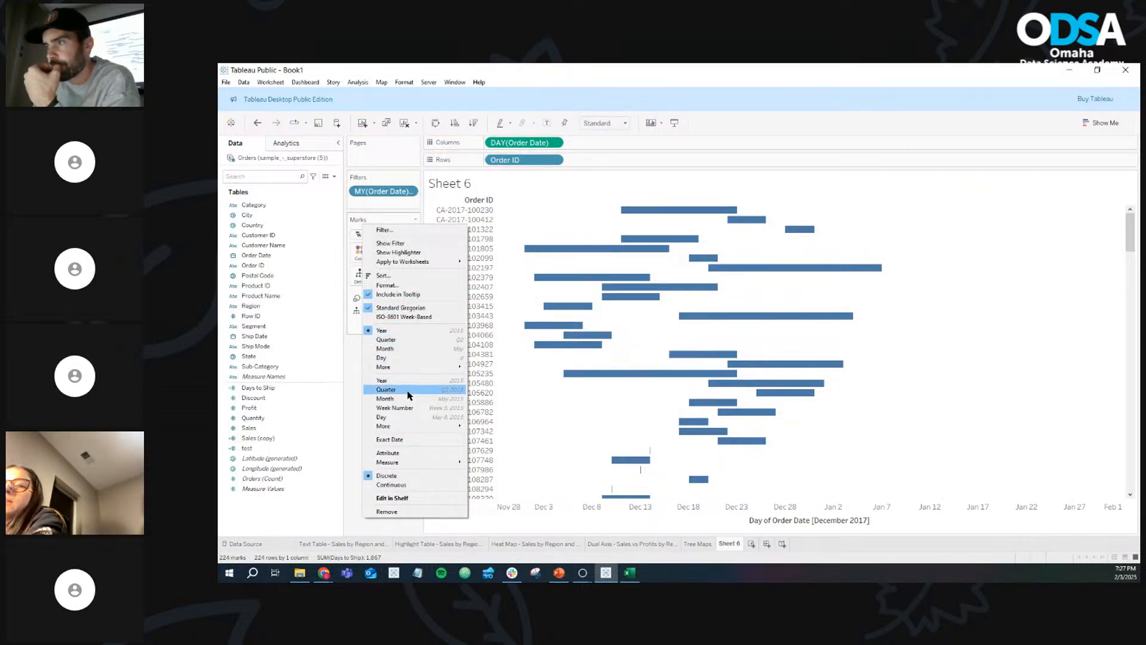
{"action": "left_click", "coordinate": [409, 416]}
{"action": "mouse_move", "coordinate": [570, 256]}
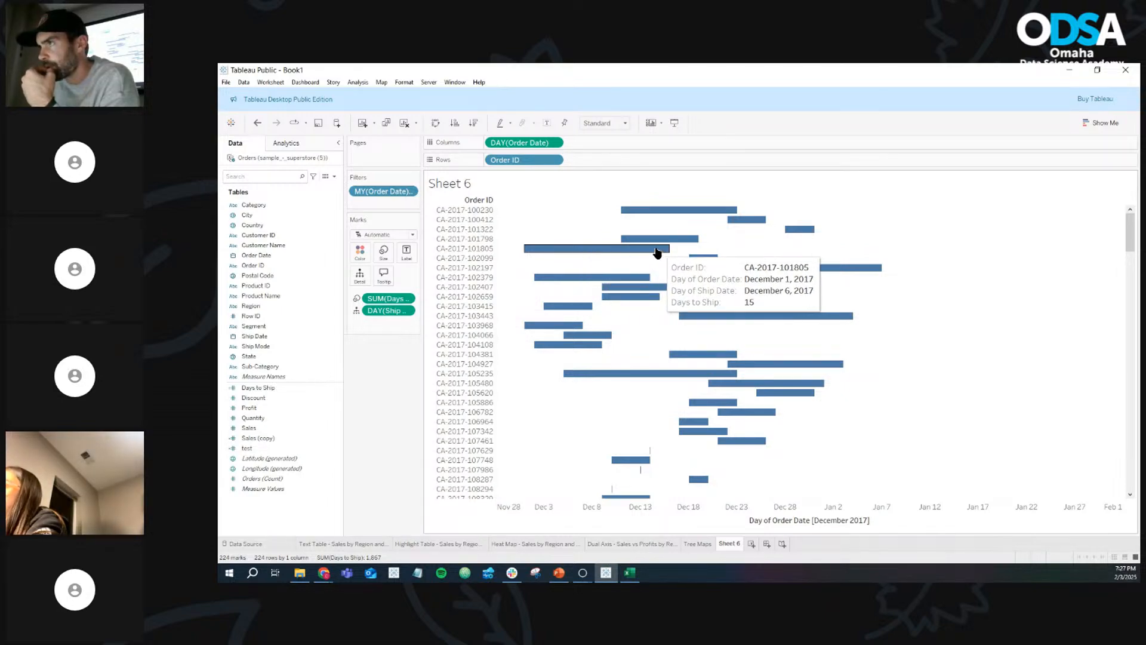
Step: Try exact-date, continuous-day and discrete-day settings for Order Date in Columns, going back to the continuous exact date
{"action": "left_click", "coordinate": [555, 145]}
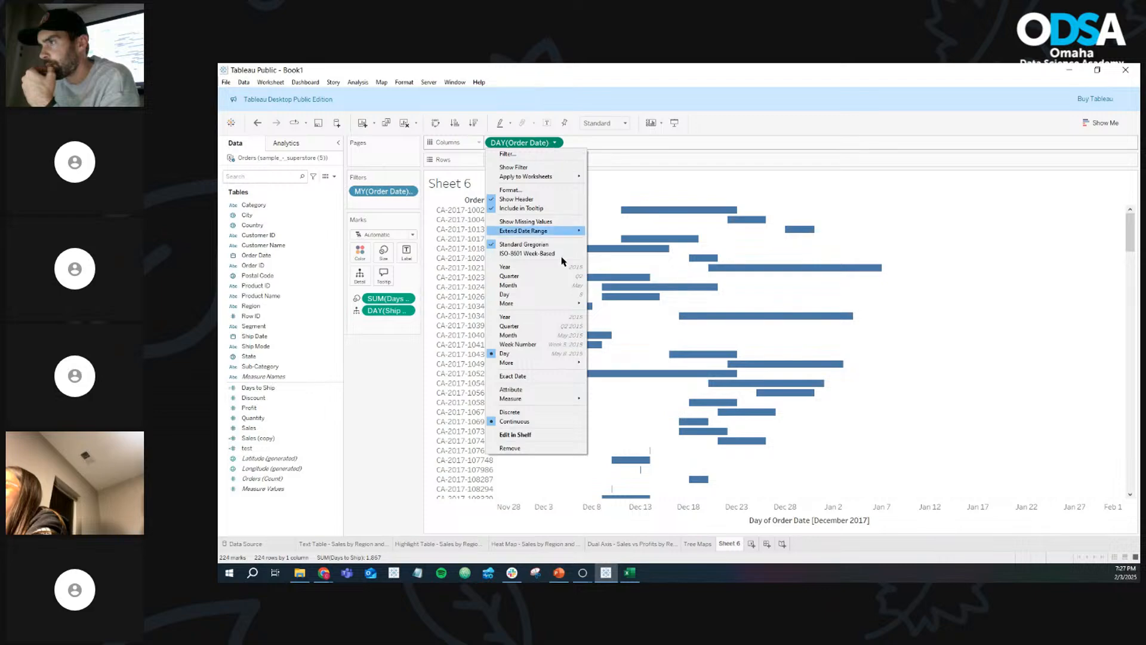
{"action": "left_click", "coordinate": [554, 376]}
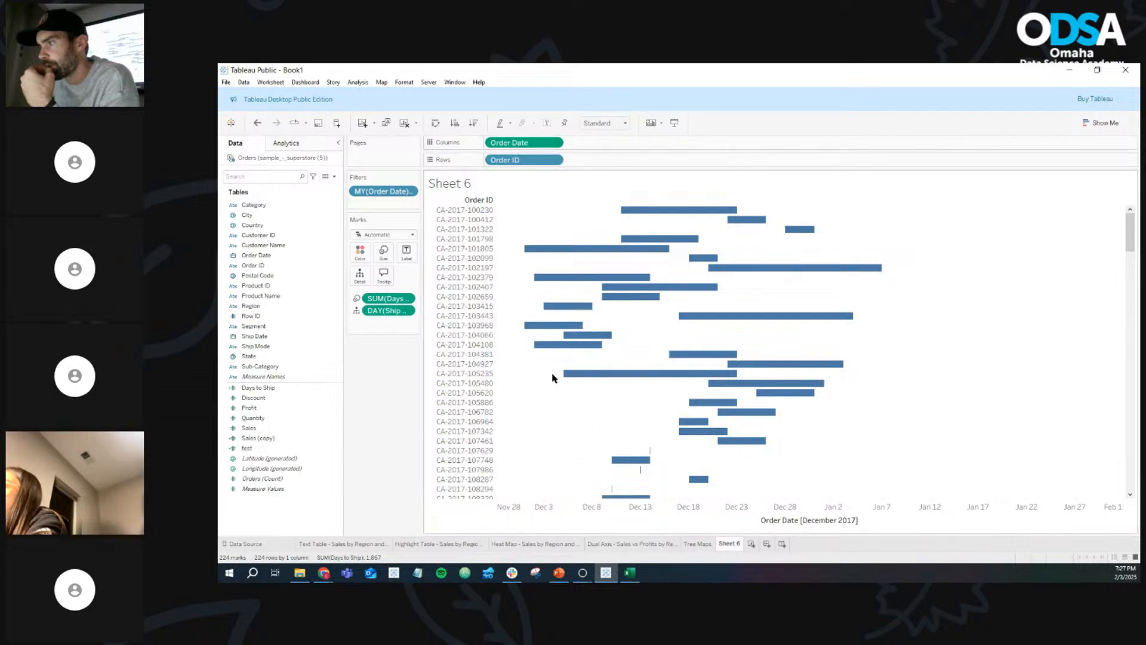
{"action": "left_click", "coordinate": [555, 143]}
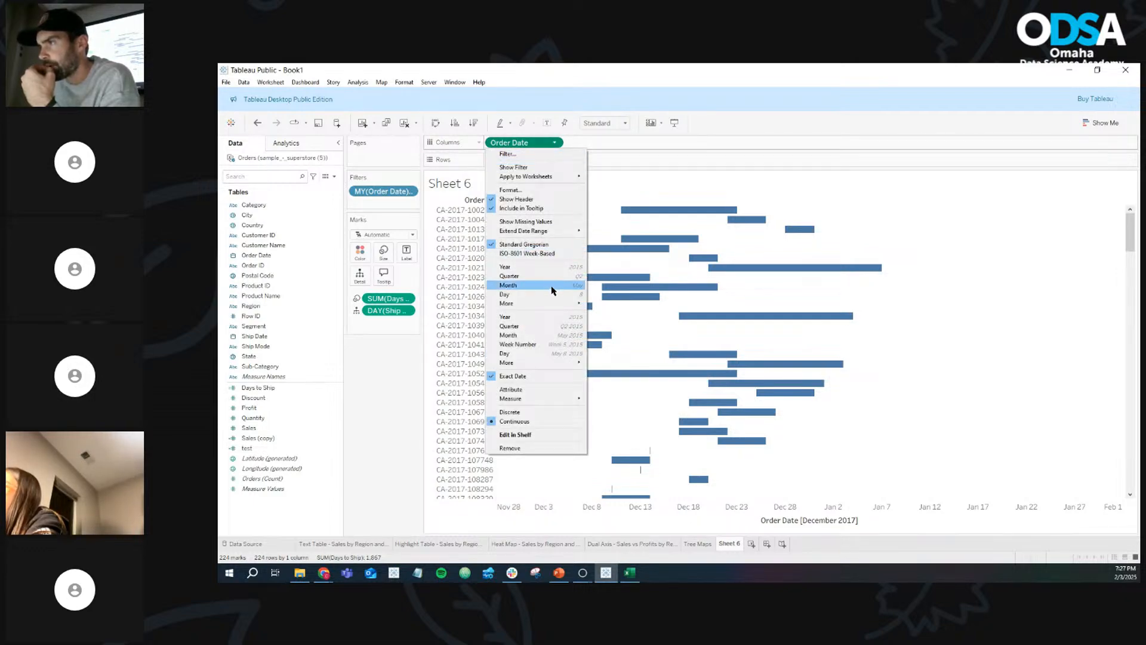
{"action": "left_click", "coordinate": [542, 354]}
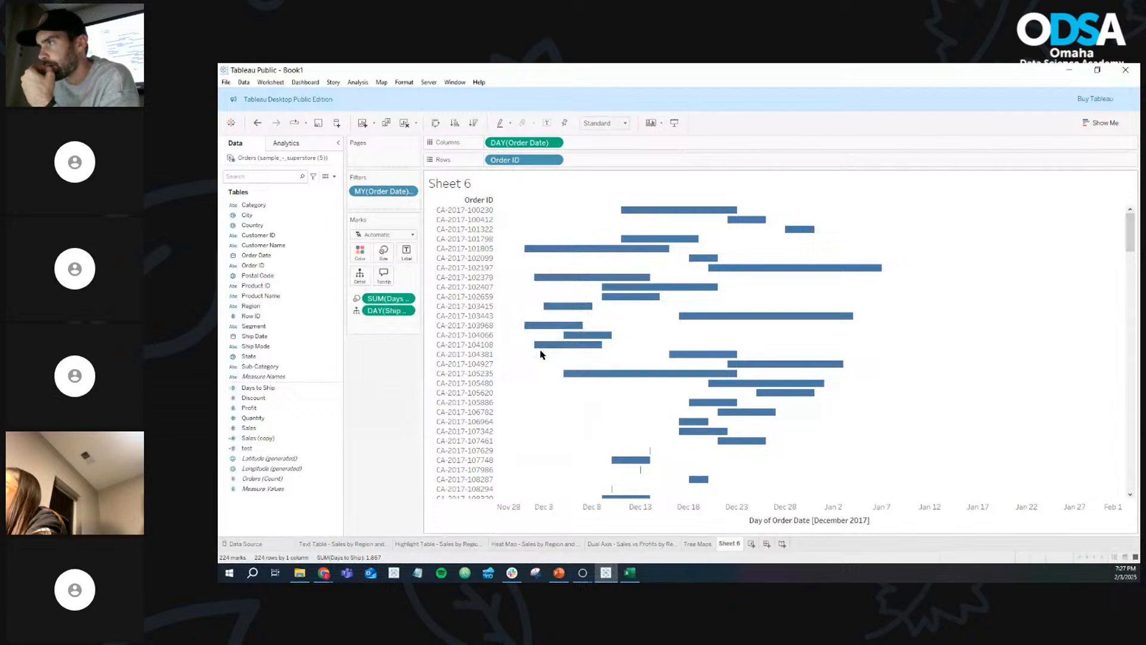
{"action": "left_click", "coordinate": [555, 142]}
{"action": "left_click", "coordinate": [552, 294]}
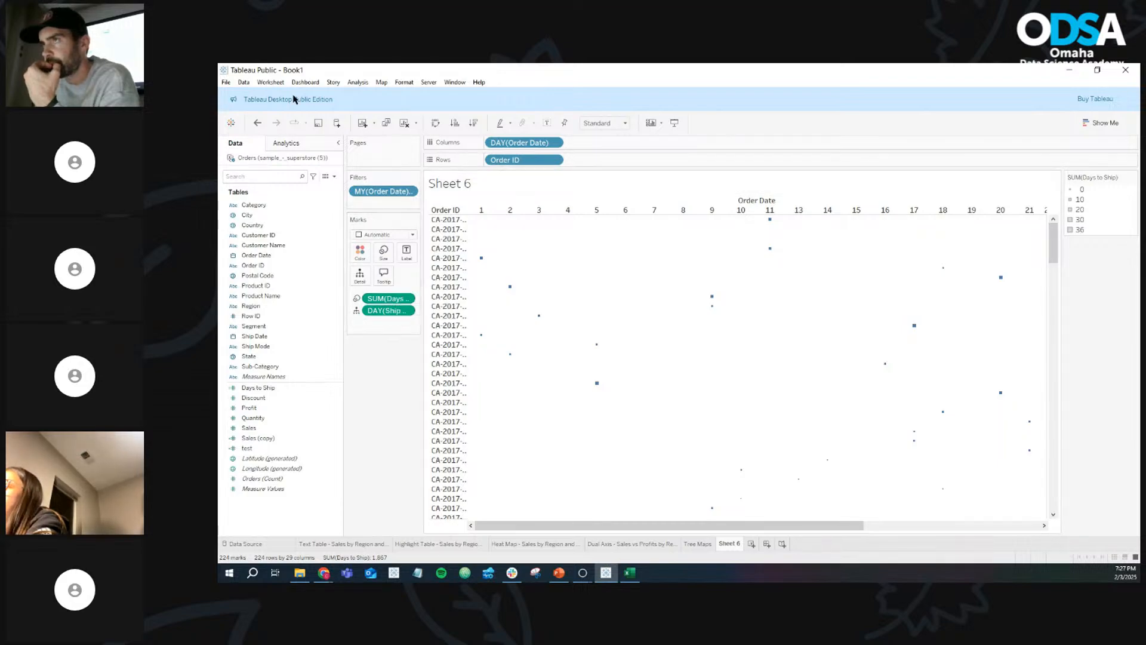
{"action": "left_click", "coordinate": [258, 123]}
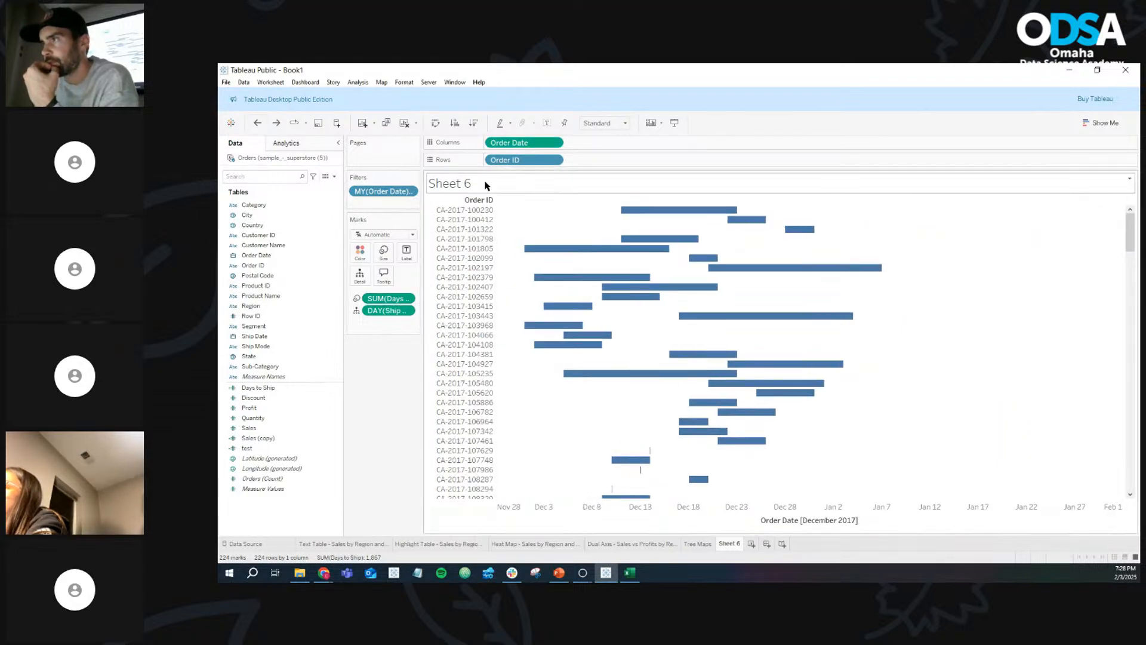
Step: Move Days to Ship from the mark size to Rows after Order ID and make Order Date in Columns discrete
{"action": "left_click_drag", "start_coordinate": [389, 303], "coordinate": [666, 165]}
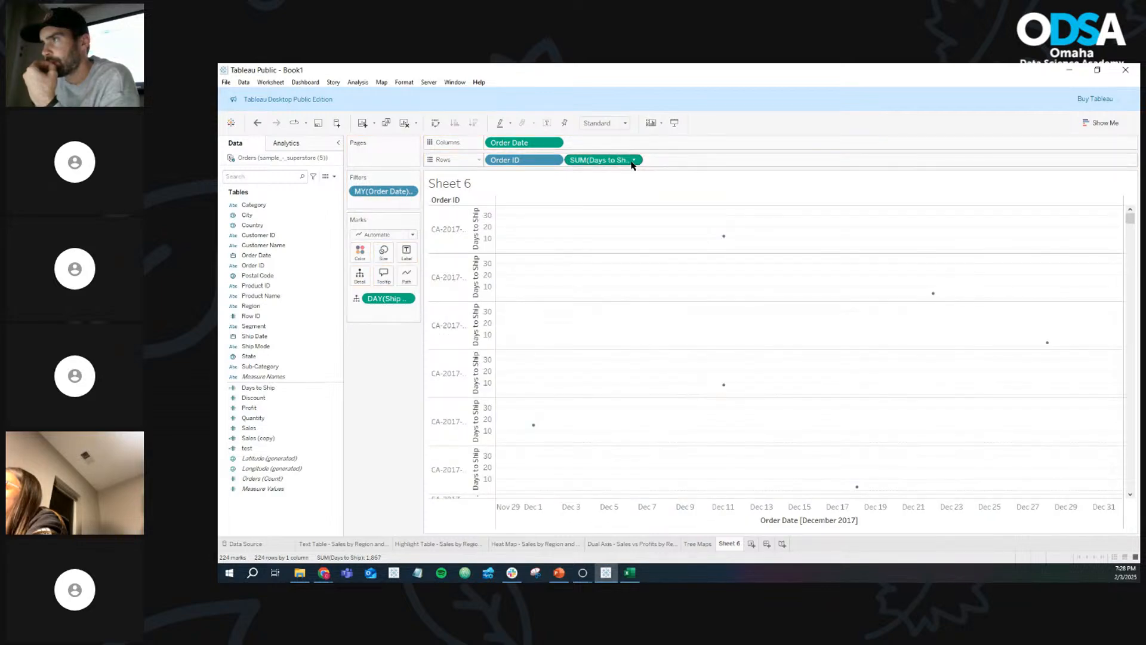
{"action": "left_click", "coordinate": [555, 144]}
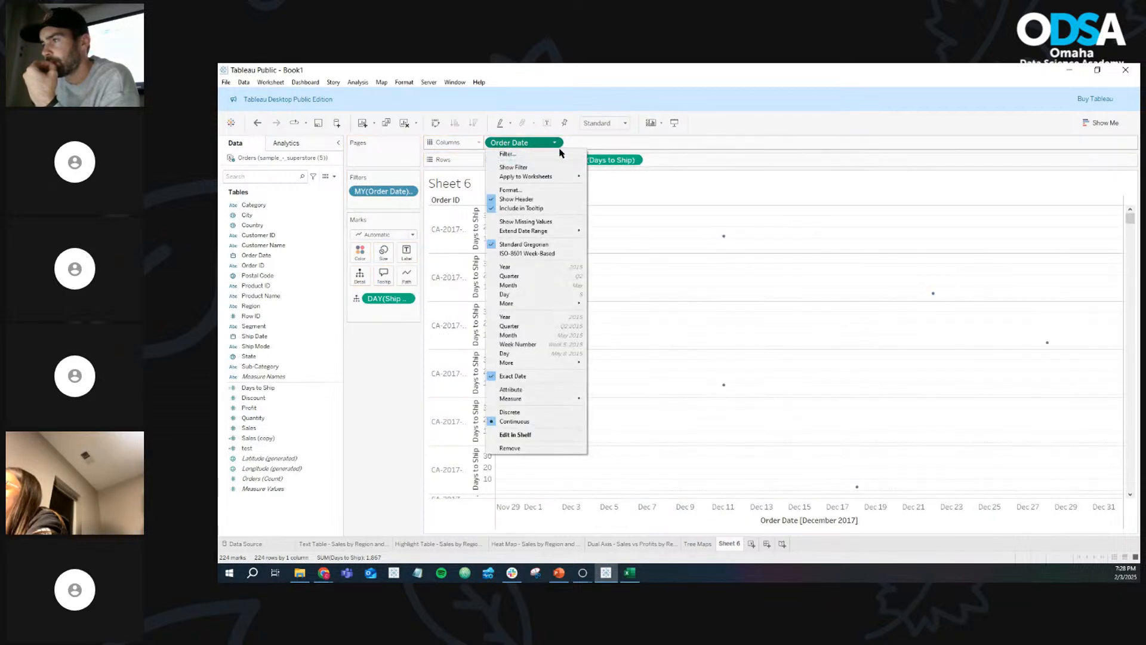
{"action": "left_click", "coordinate": [550, 413]}
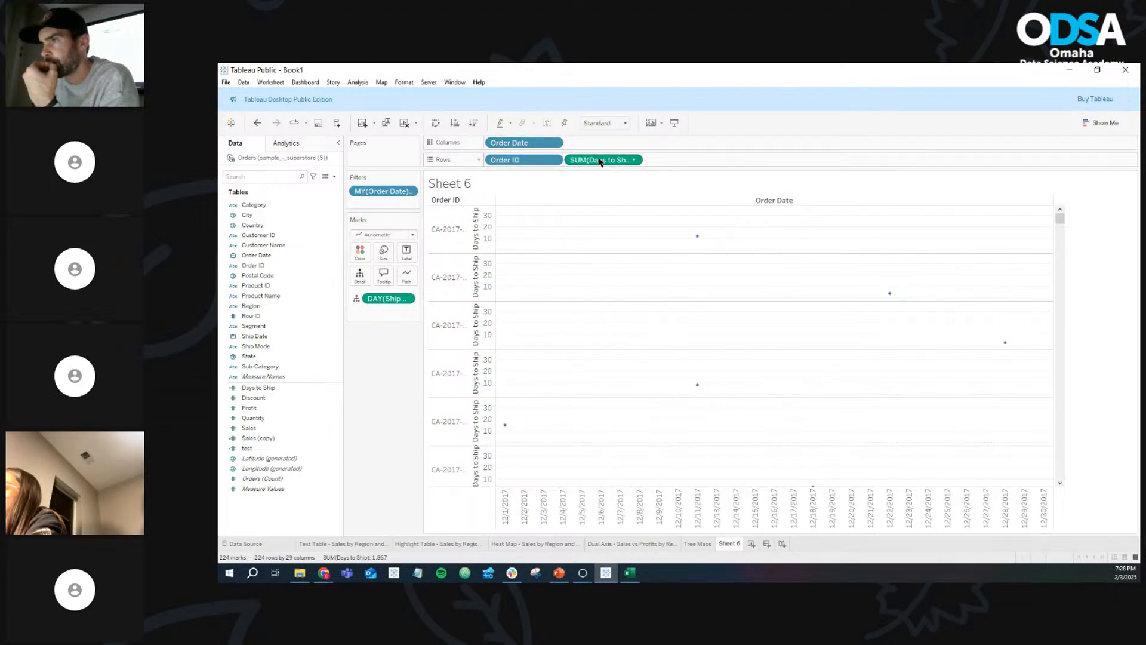
{"action": "left_click_drag", "start_coordinate": [598, 160], "coordinate": [624, 161]}
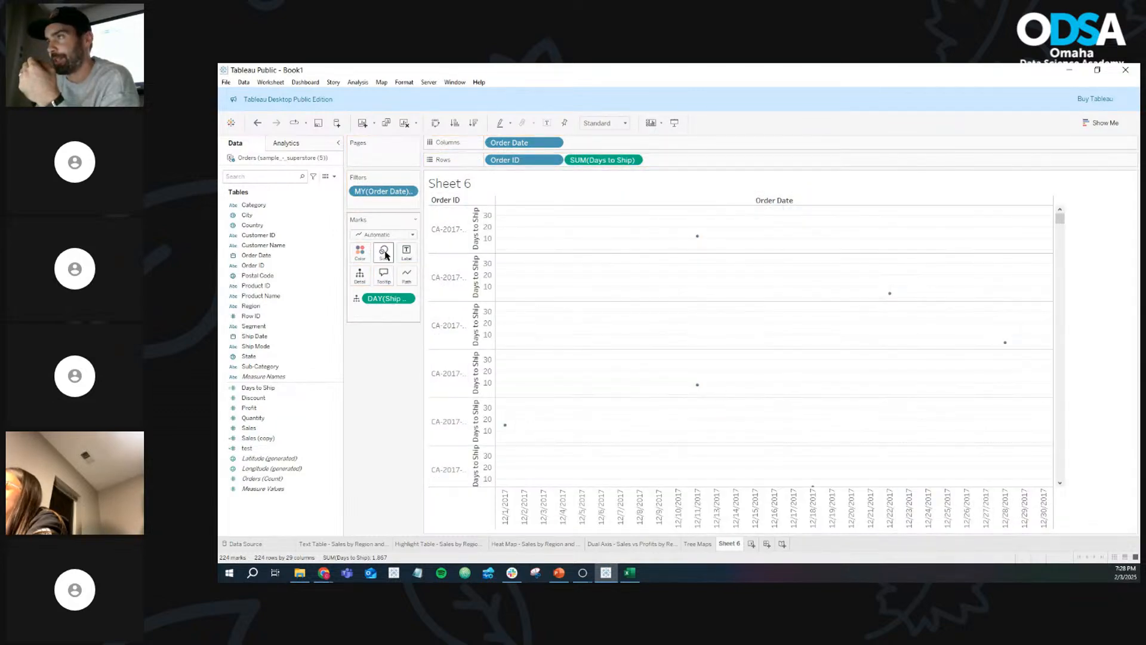
Step: Size the marks by Days to Ship again and remove Days to Ship from Rows
{"action": "left_click", "coordinate": [244, 439]}
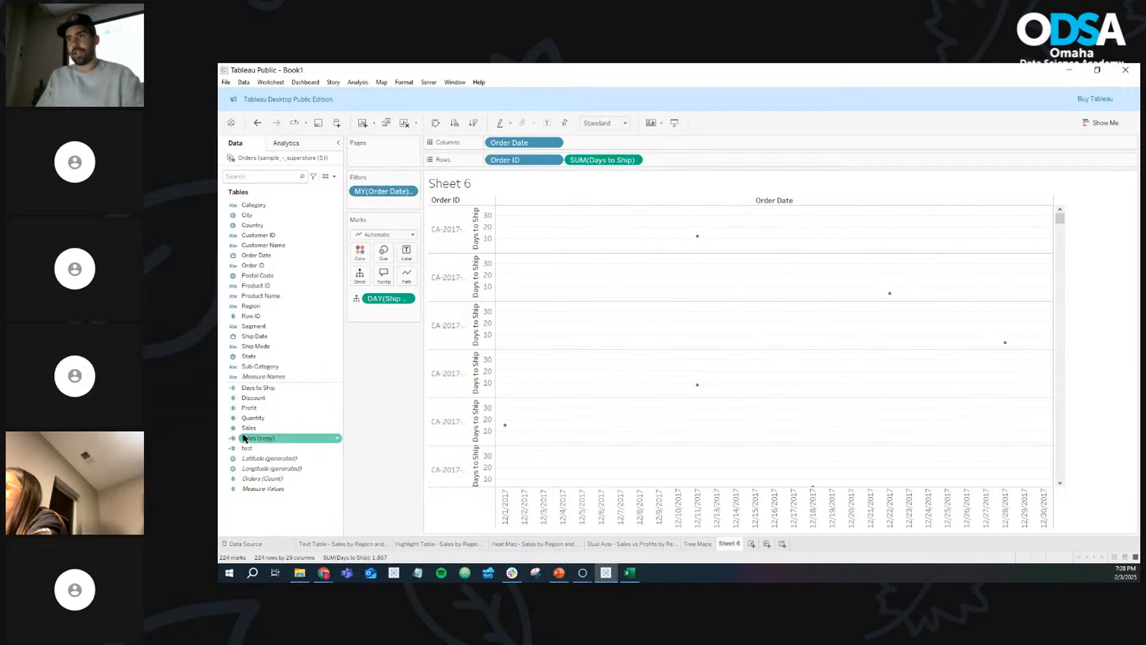
{"action": "left_click", "coordinate": [272, 389]}
{"action": "left_click_drag", "start_coordinate": [273, 390], "coordinate": [385, 260]}
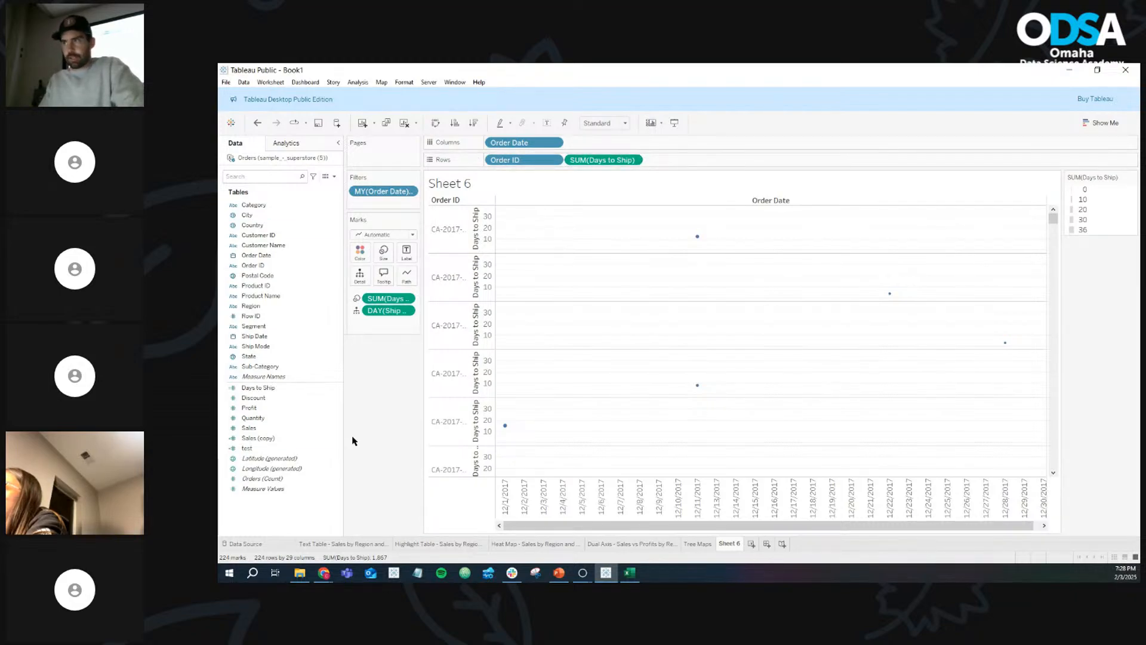
{"action": "left_click", "coordinate": [1108, 122]}
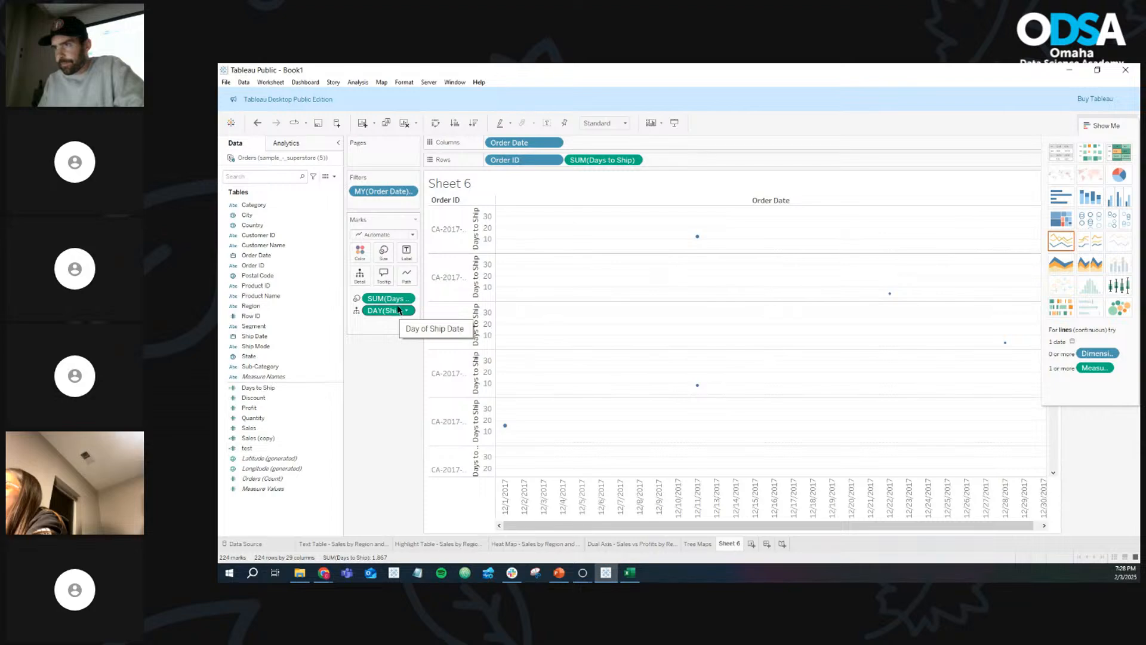
{"action": "left_click_drag", "start_coordinate": [592, 160], "coordinate": [382, 372]}
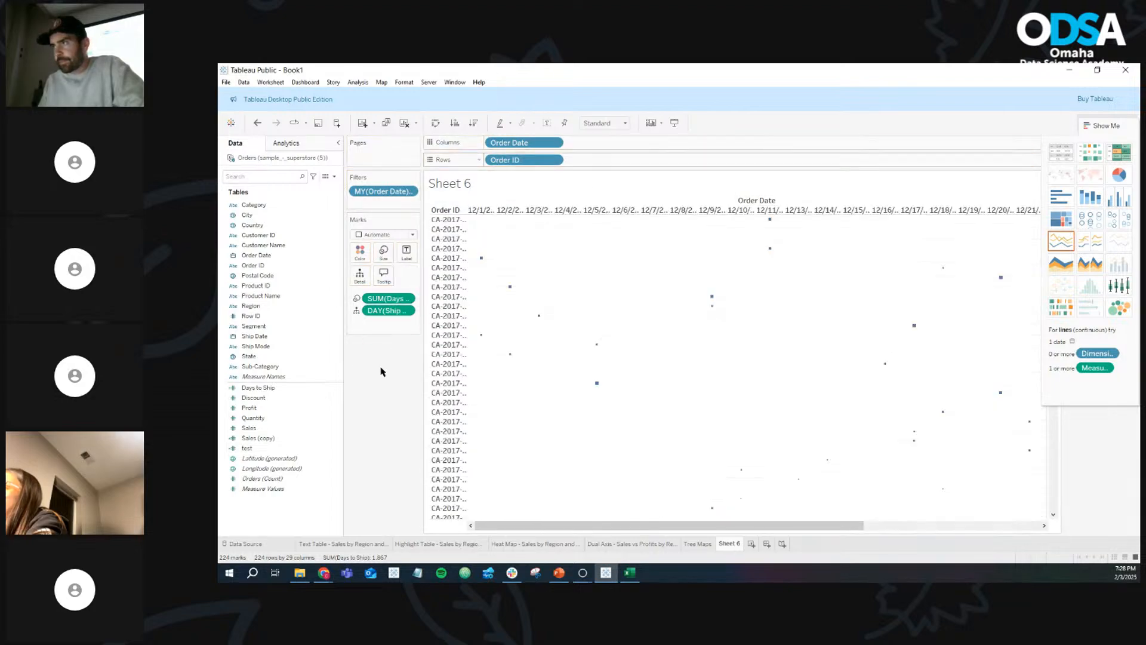
Step: Change Order Date in Columns from discrete exact date to continuous day
{"action": "left_click", "coordinate": [554, 142]}
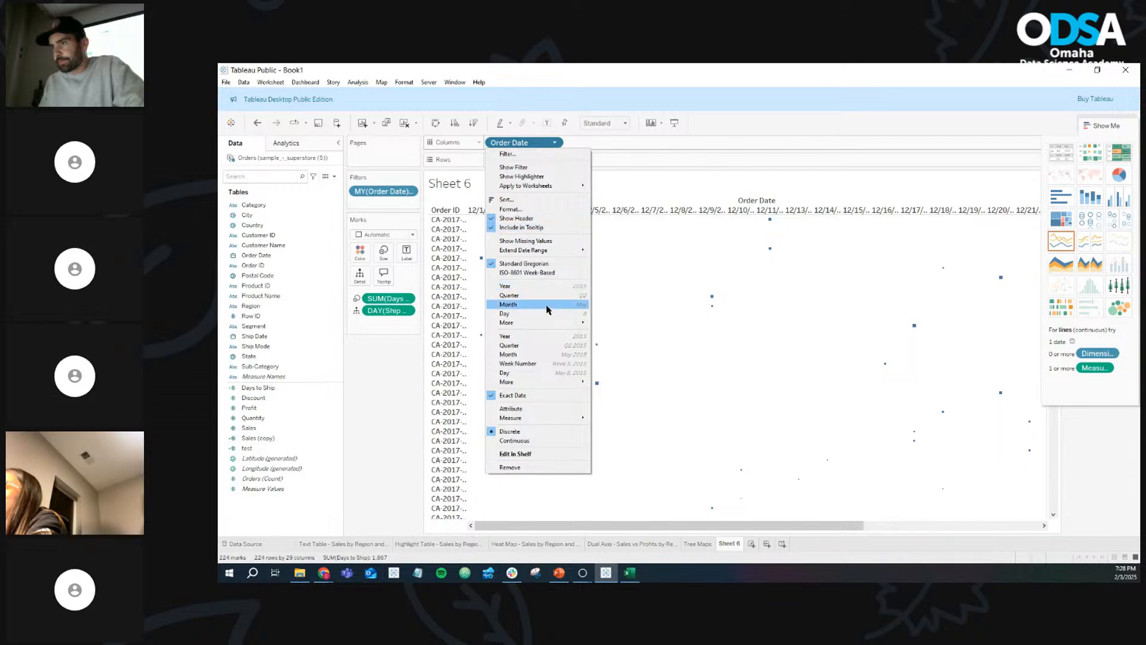
{"action": "left_click", "coordinate": [546, 372]}
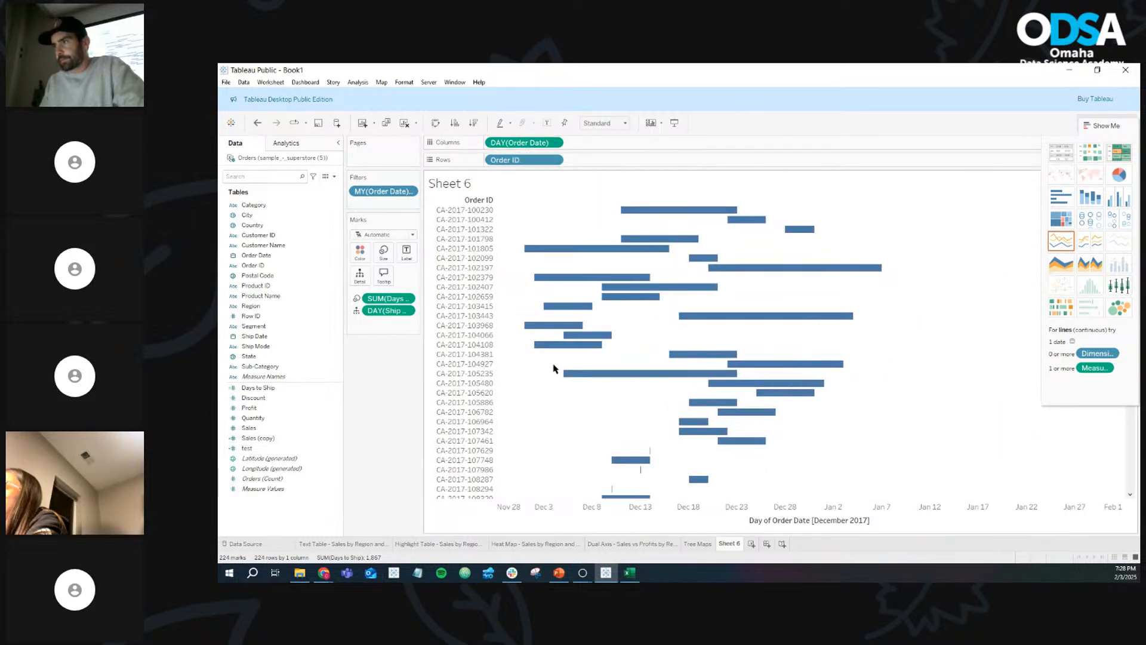
{"action": "mouse_move", "coordinate": [679, 215]}
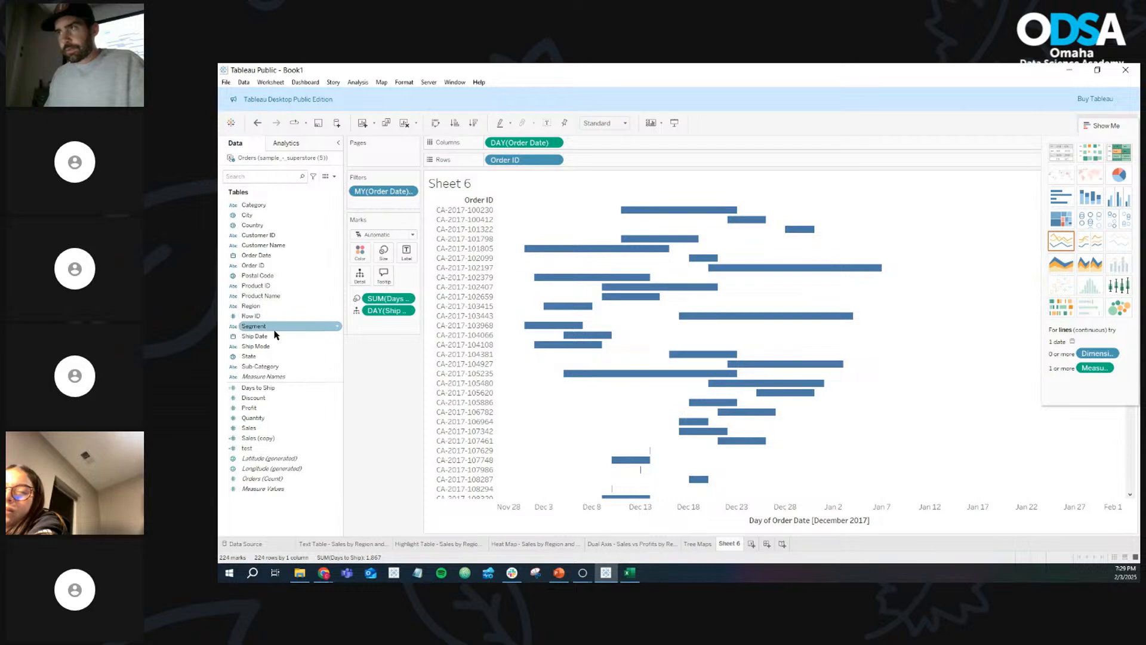
Step: Add Row ID with all members ahead of Order ID in Rows and inspect the tooltips of individual bars
{"action": "left_click_drag", "start_coordinate": [273, 337], "coordinate": [345, 377]}
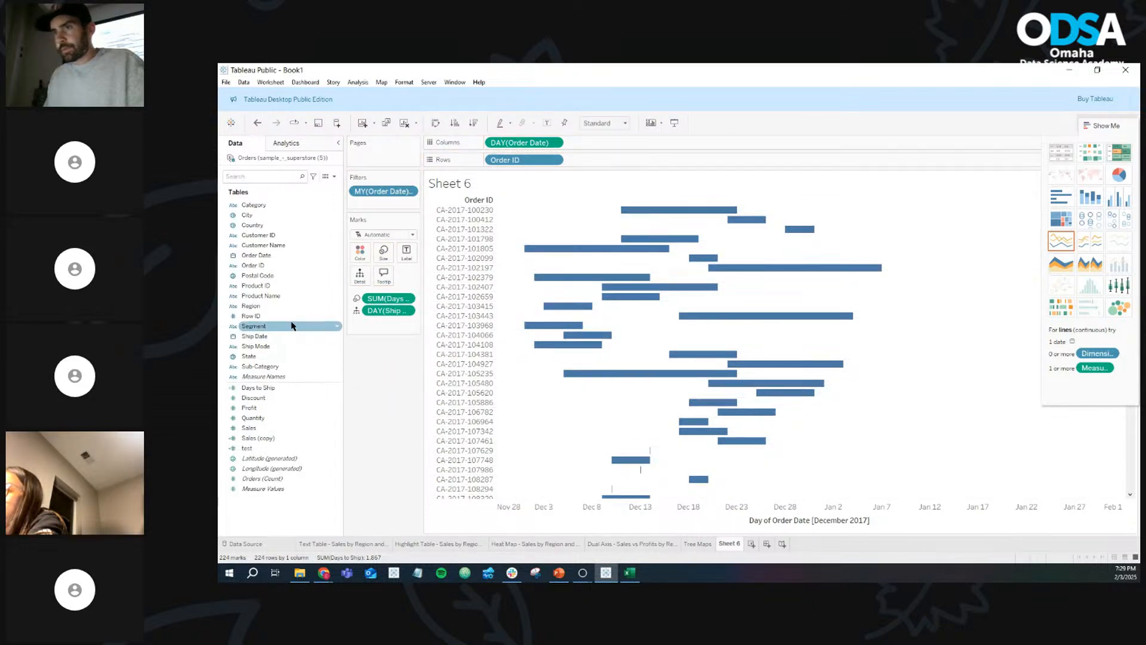
{"action": "left_click_drag", "start_coordinate": [281, 317], "coordinate": [487, 167]}
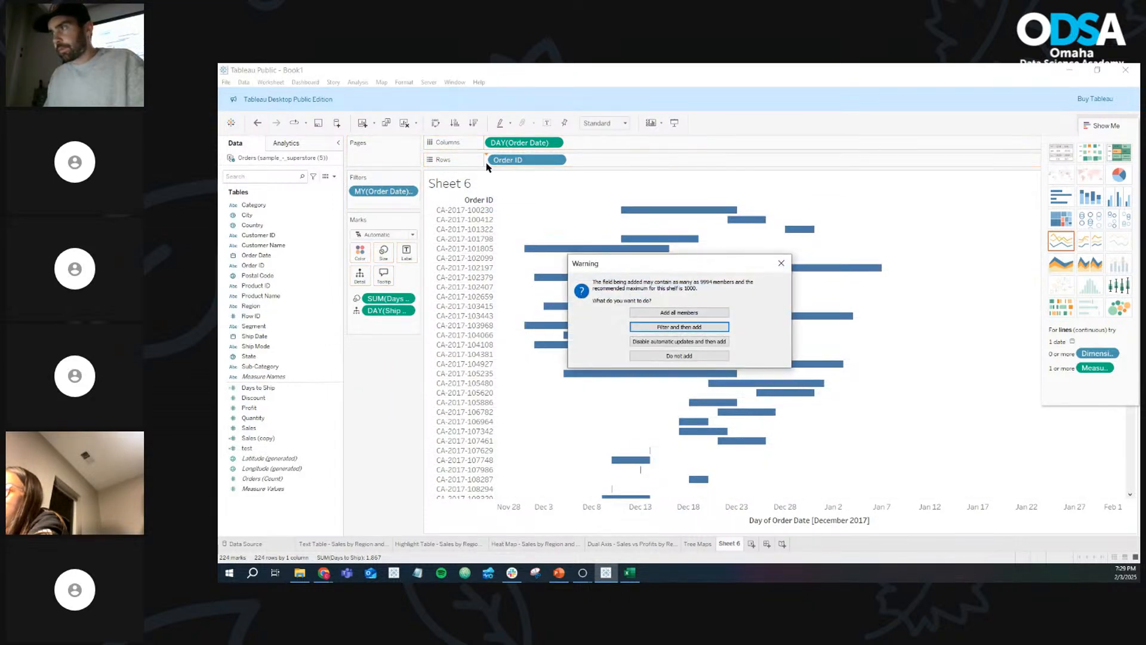
{"action": "left_click", "coordinate": [671, 314]}
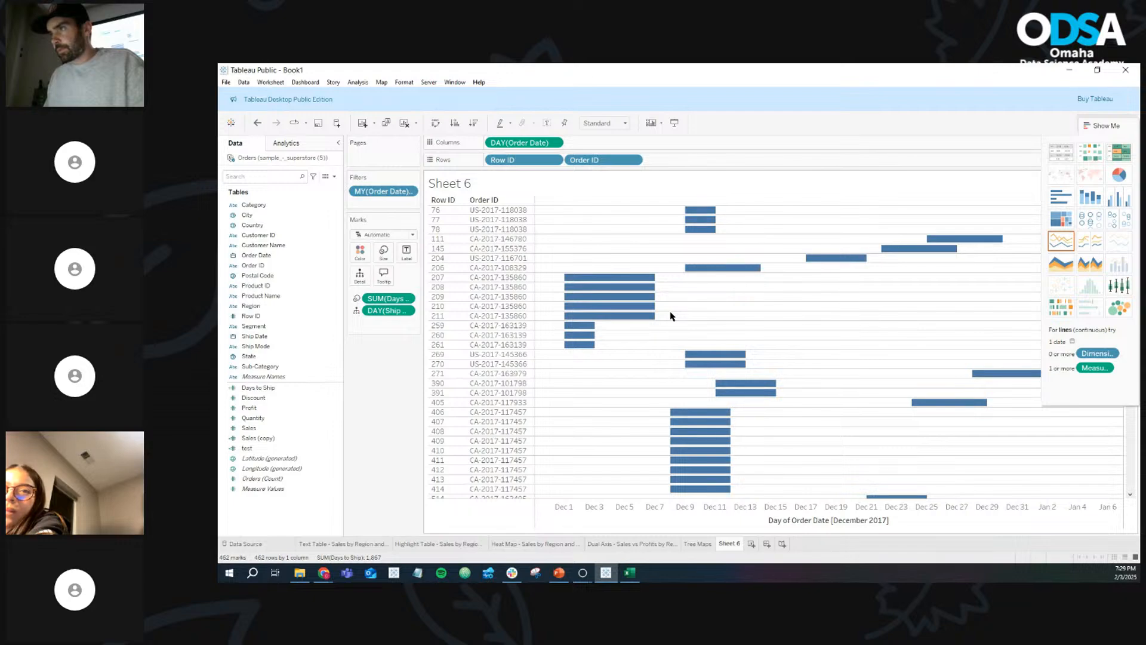
{"action": "mouse_move", "coordinate": [638, 286]}
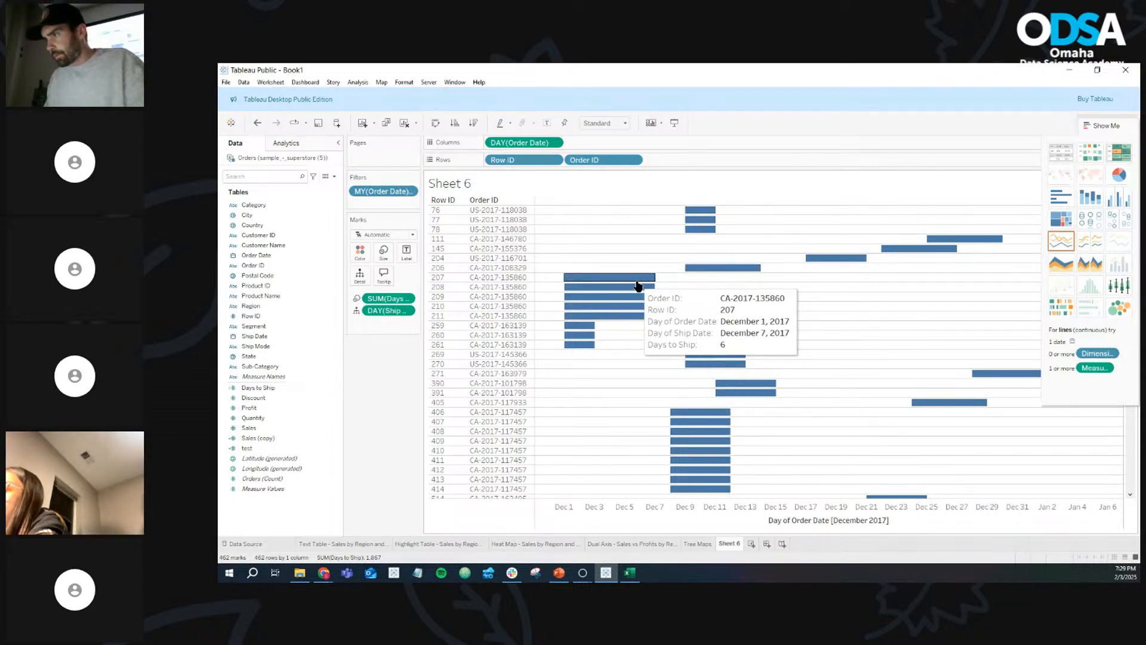
{"action": "mouse_move", "coordinate": [716, 270]}
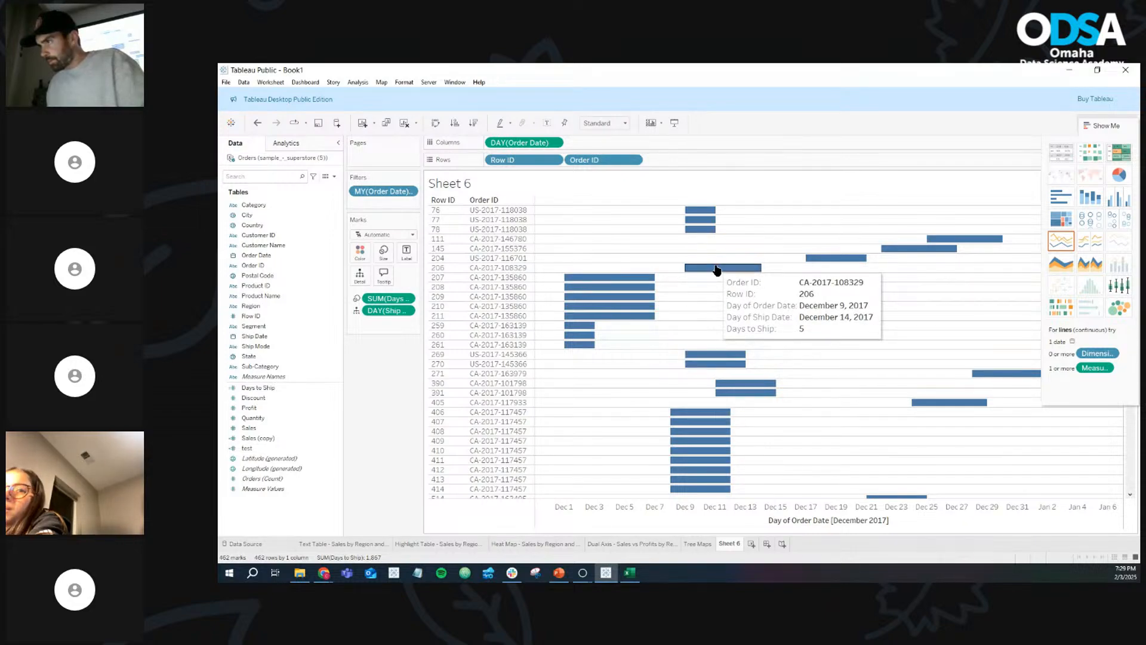
Step: Copy the day-level Order Date into Rows in place of the ID fields and make it discrete
{"action": "left_click_drag", "start_coordinate": [519, 143], "coordinate": [402, 384]}
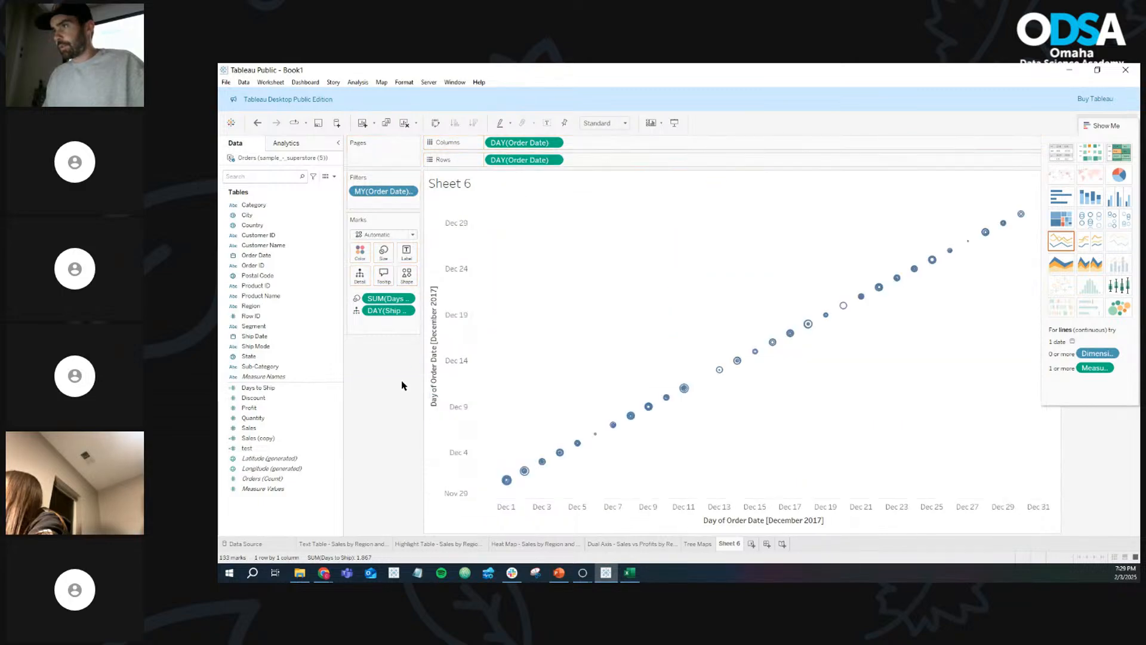
{"action": "left_click", "coordinate": [556, 160]}
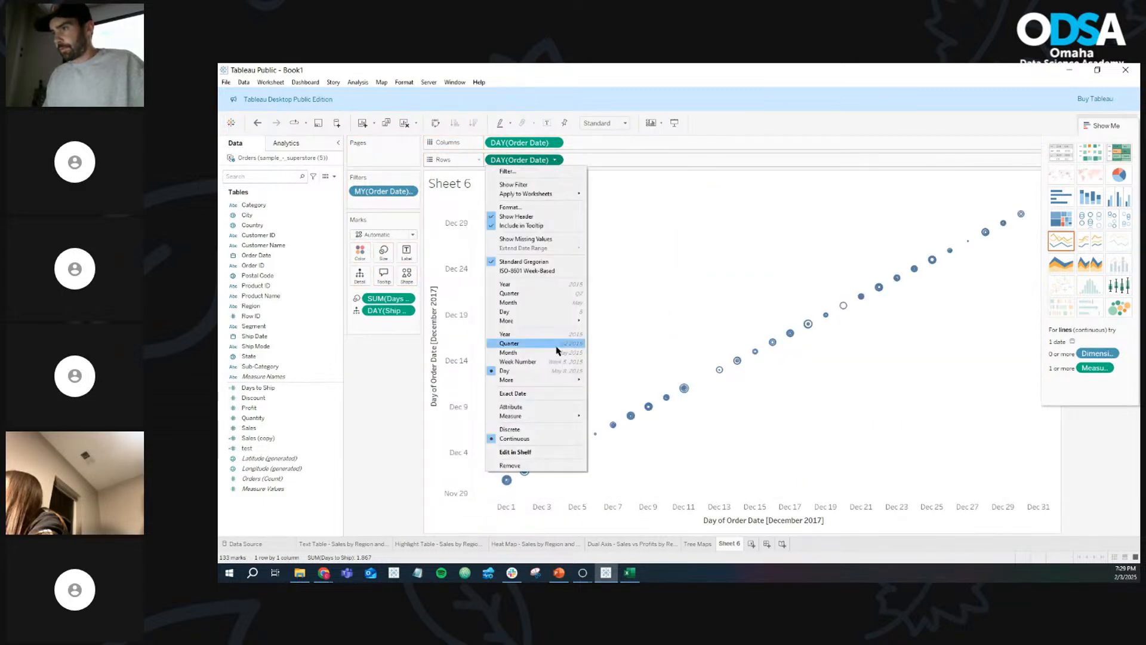
{"action": "left_click", "coordinate": [542, 431]}
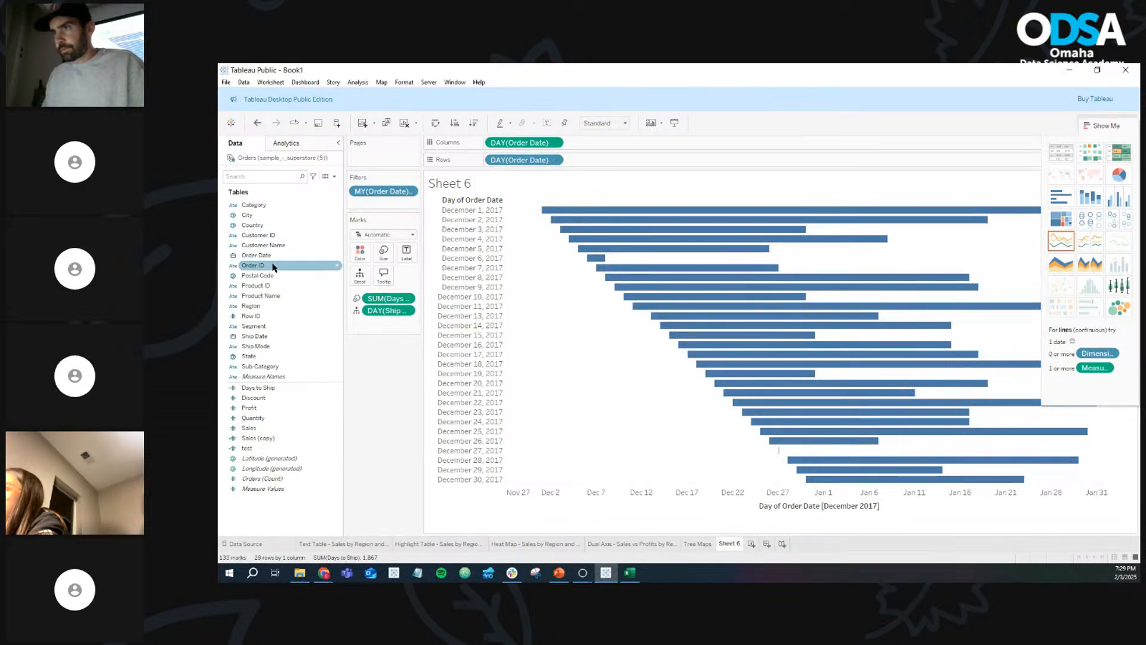
Step: Add Order ID to the marks detail and ahead of Order Date in Rows, sorting the orders by latest order date first
{"action": "left_click_drag", "start_coordinate": [274, 267], "coordinate": [366, 279]}
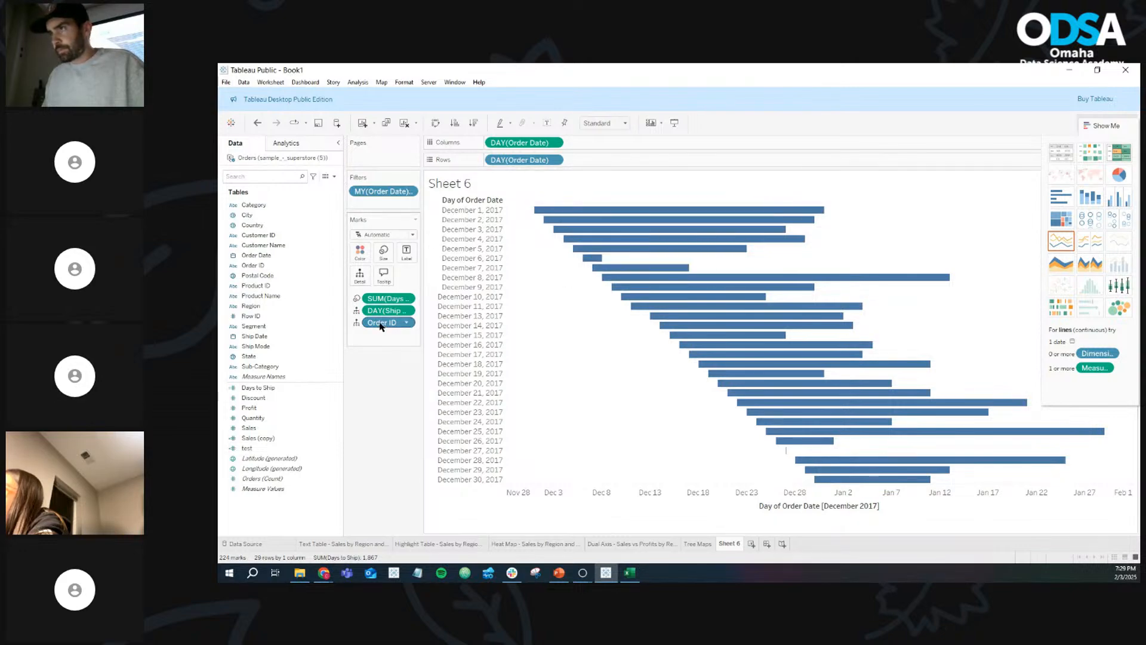
{"action": "left_click_drag", "start_coordinate": [380, 325], "coordinate": [488, 164]}
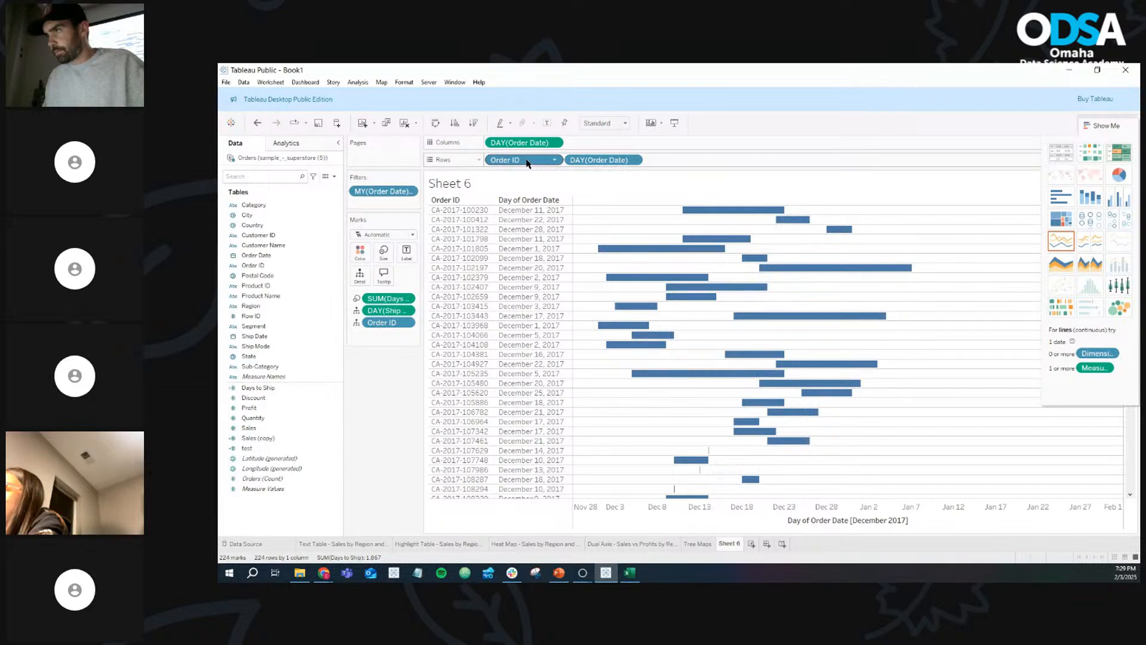
{"action": "left_click", "coordinate": [568, 202]}
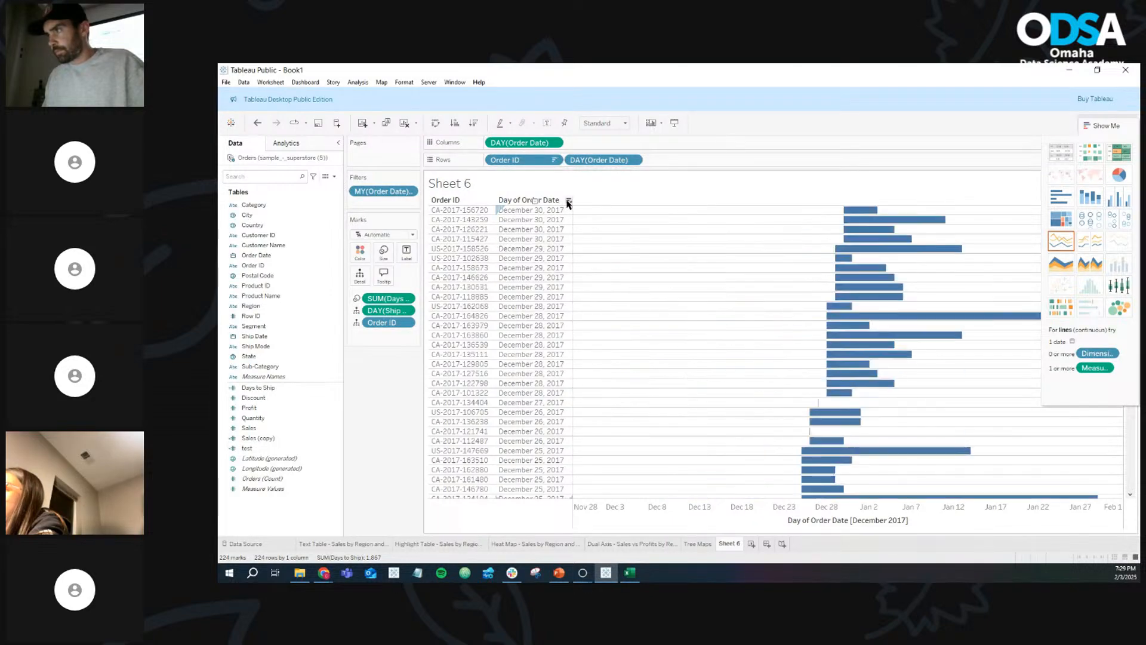
Step: Sort the orders by earliest order date first and look through the sorted Gantt bars
{"action": "left_click", "coordinate": [568, 202]}
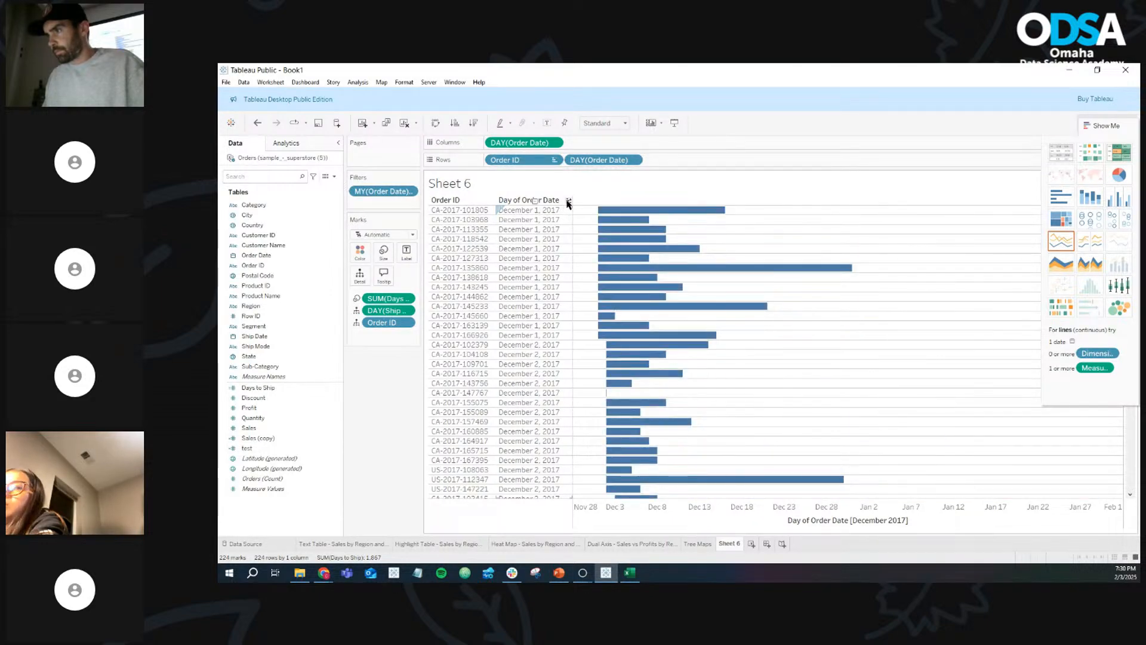
{"action": "scroll", "coordinate": [694, 322], "scroll_direction": "down", "scroll_amount": 4}
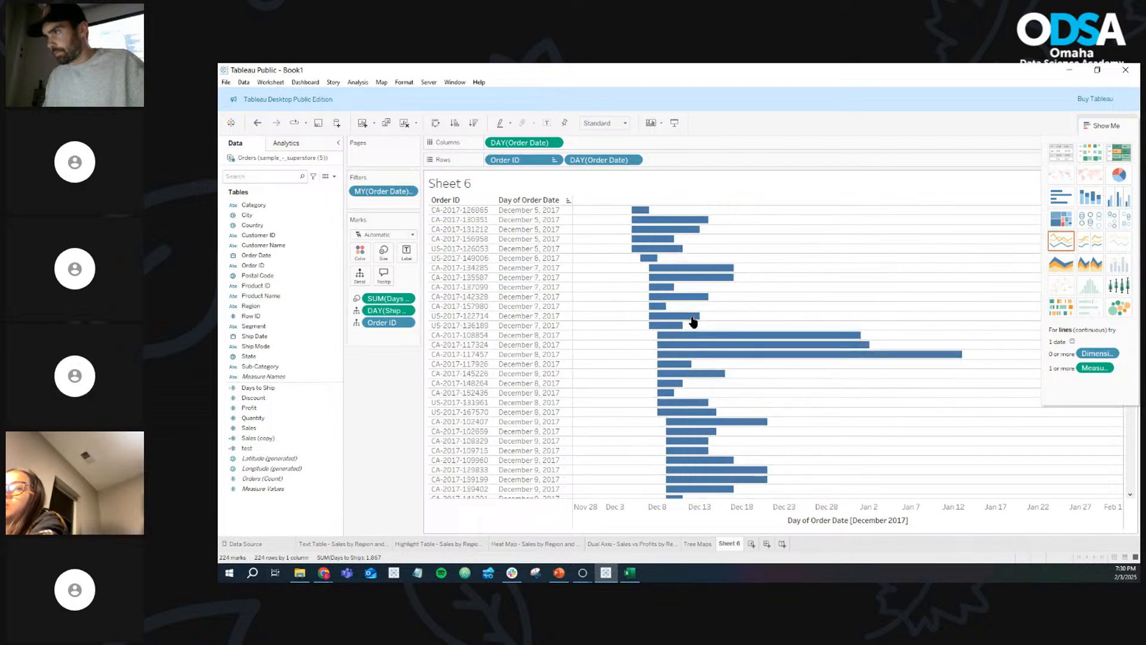
{"action": "scroll", "coordinate": [693, 321], "scroll_direction": "up", "scroll_amount": 4}
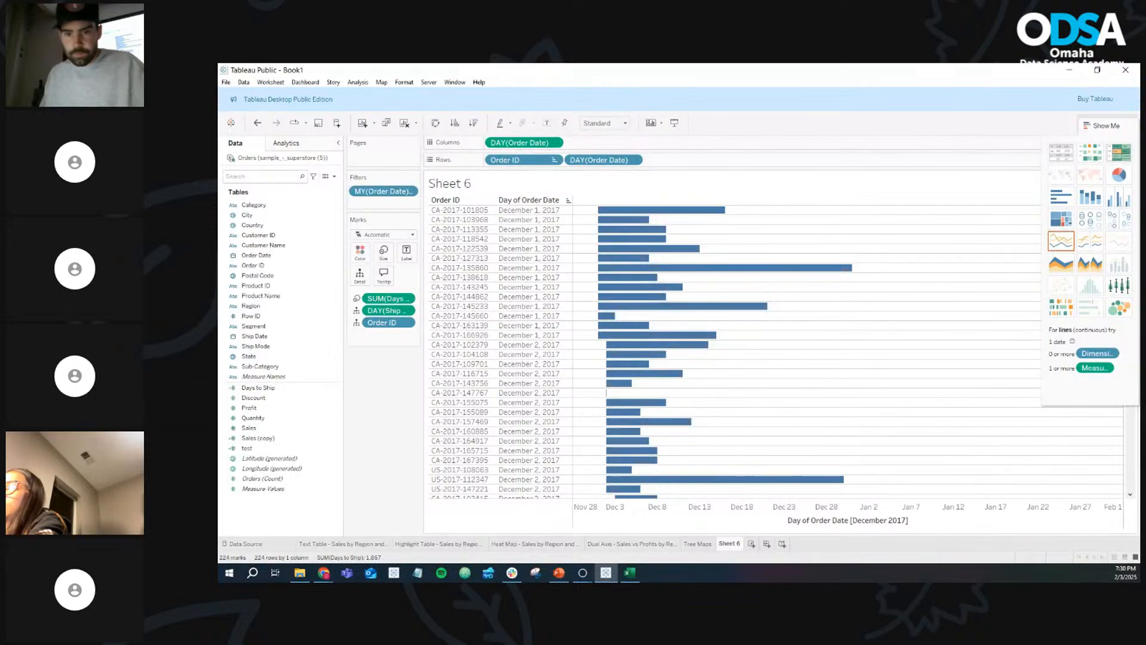
Step: Switch to the PowerPoint deck, view the Gantt Bar example on slide 15, and return to Tableau
{"action": "key", "text": "alt+Tab"}
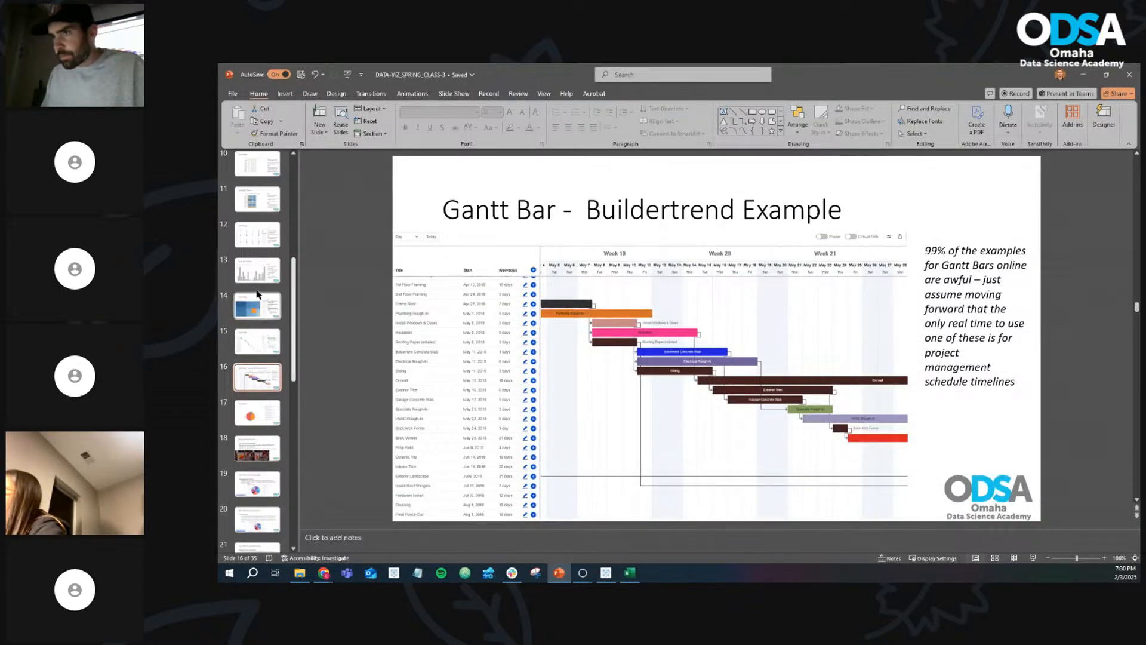
{"action": "left_click", "coordinate": [264, 350]}
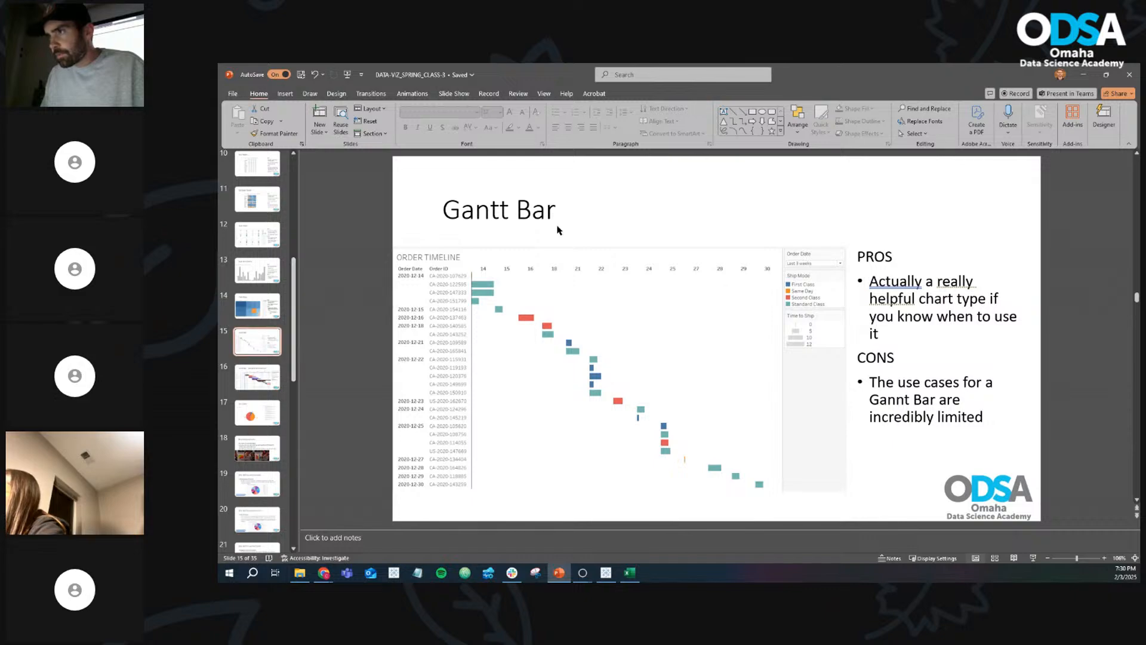
{"action": "left_click", "coordinate": [1083, 75]}
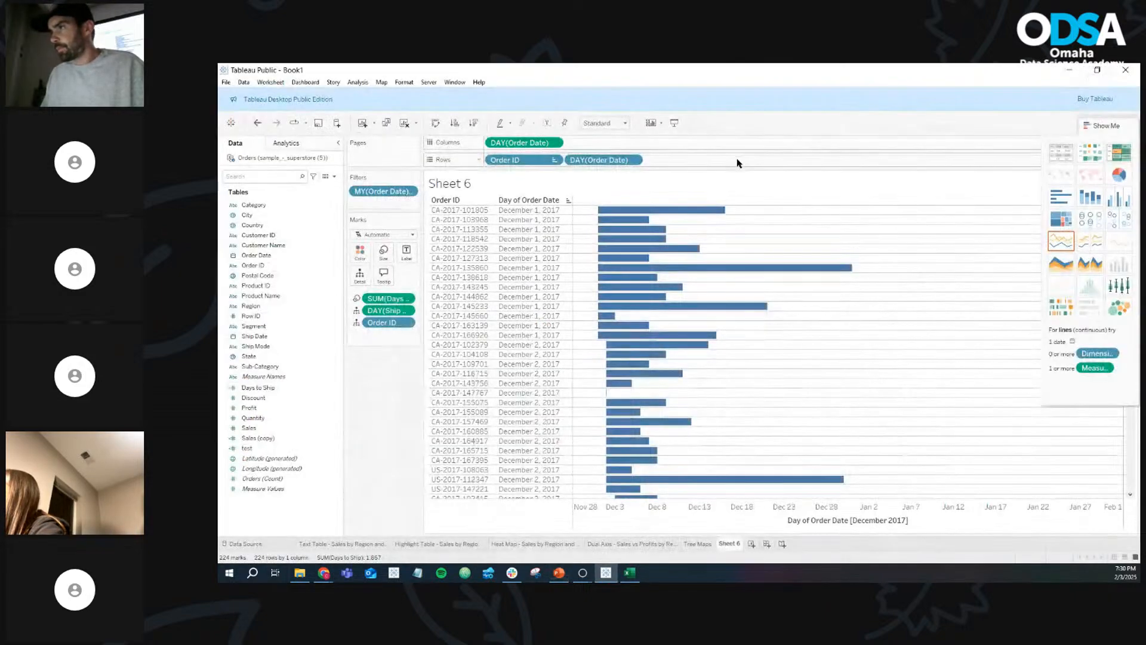
Step: Add a new blank worksheet to the workbook and return to Sheet 6
{"action": "left_click", "coordinate": [753, 544]}
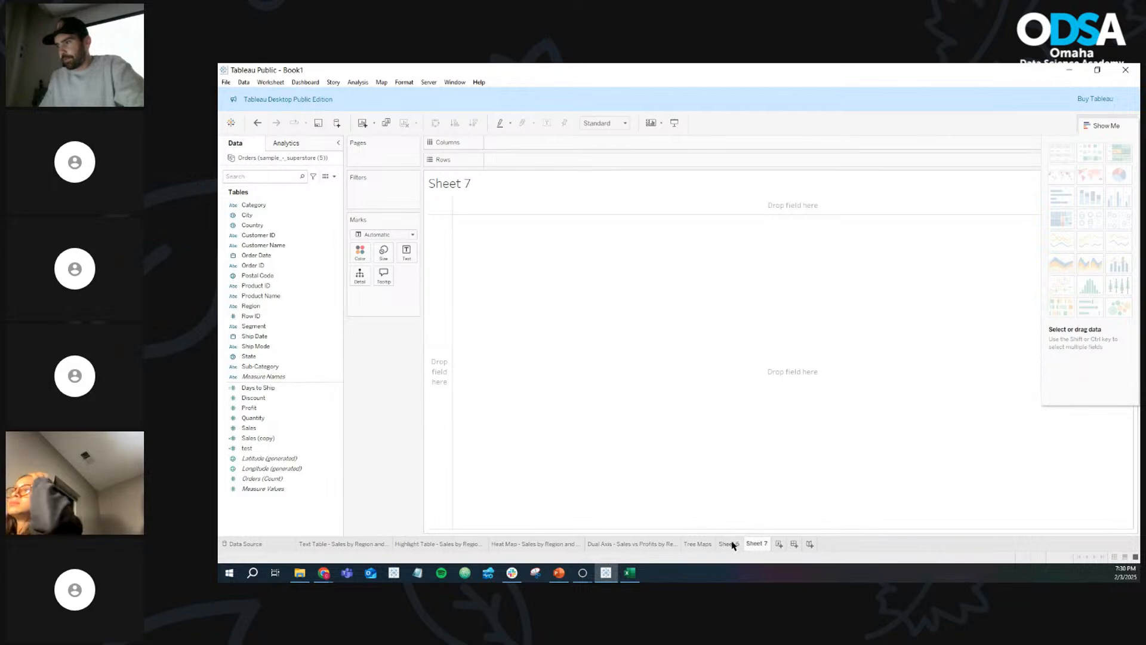
{"action": "left_click", "coordinate": [729, 543]}
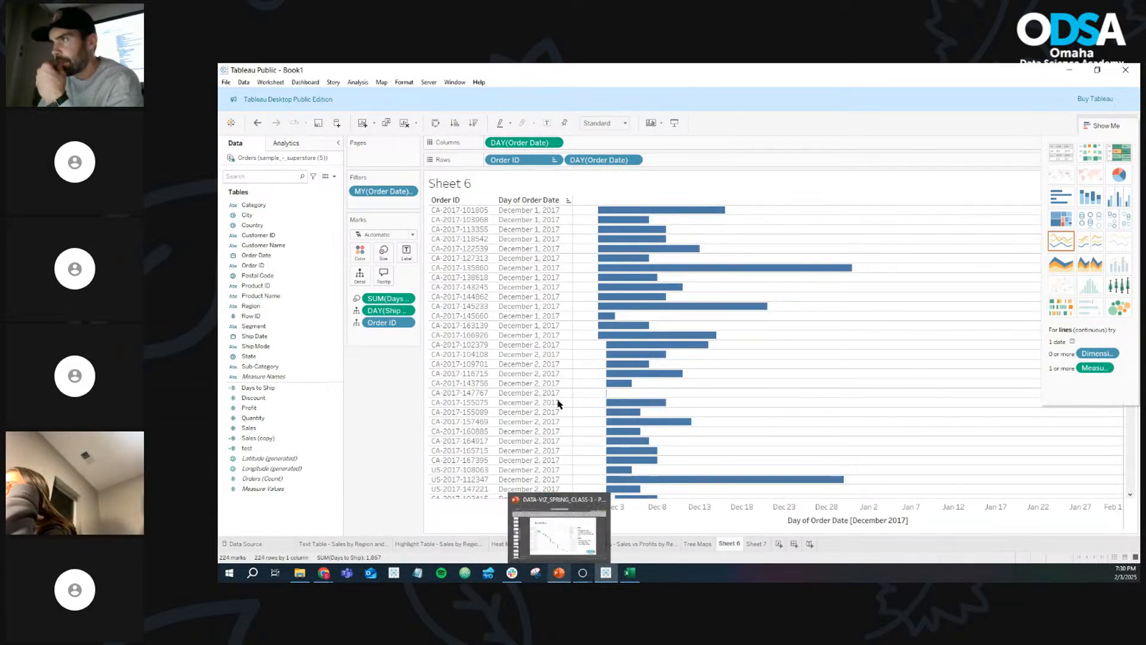
Step: Place the day-level Order Date ahead of Order ID in Rows and re-add Order Date to Columns as continuous day
{"action": "left_click", "coordinate": [633, 161]}
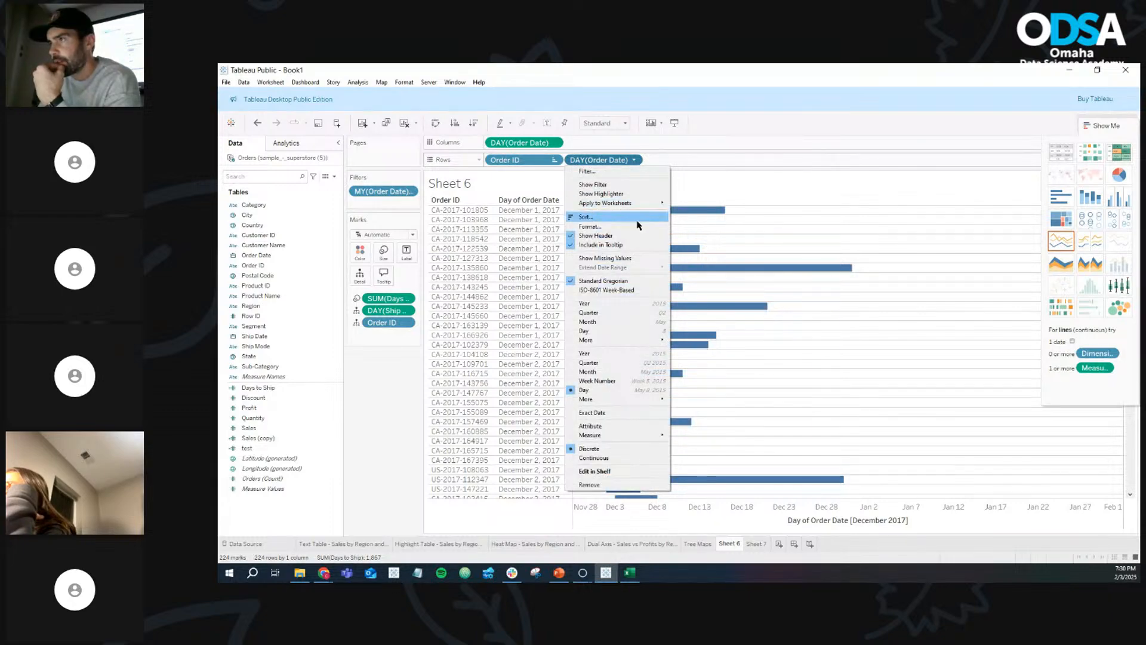
{"action": "left_click_drag", "start_coordinate": [538, 145], "coordinate": [609, 160]}
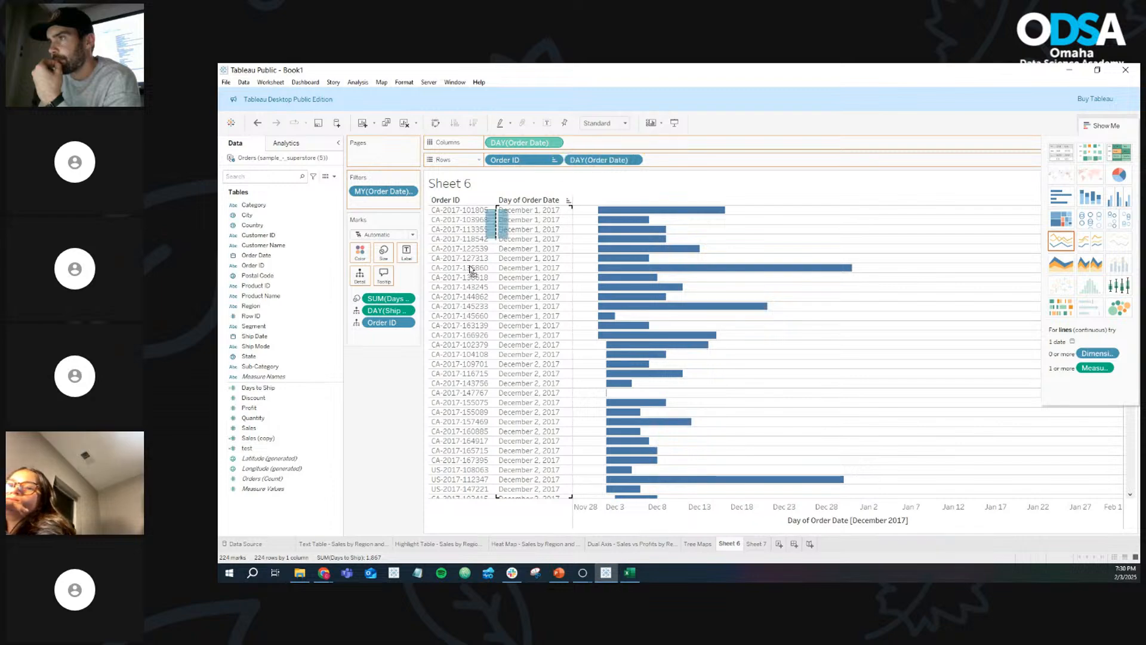
{"action": "left_click_drag", "start_coordinate": [505, 160], "coordinate": [695, 163]}
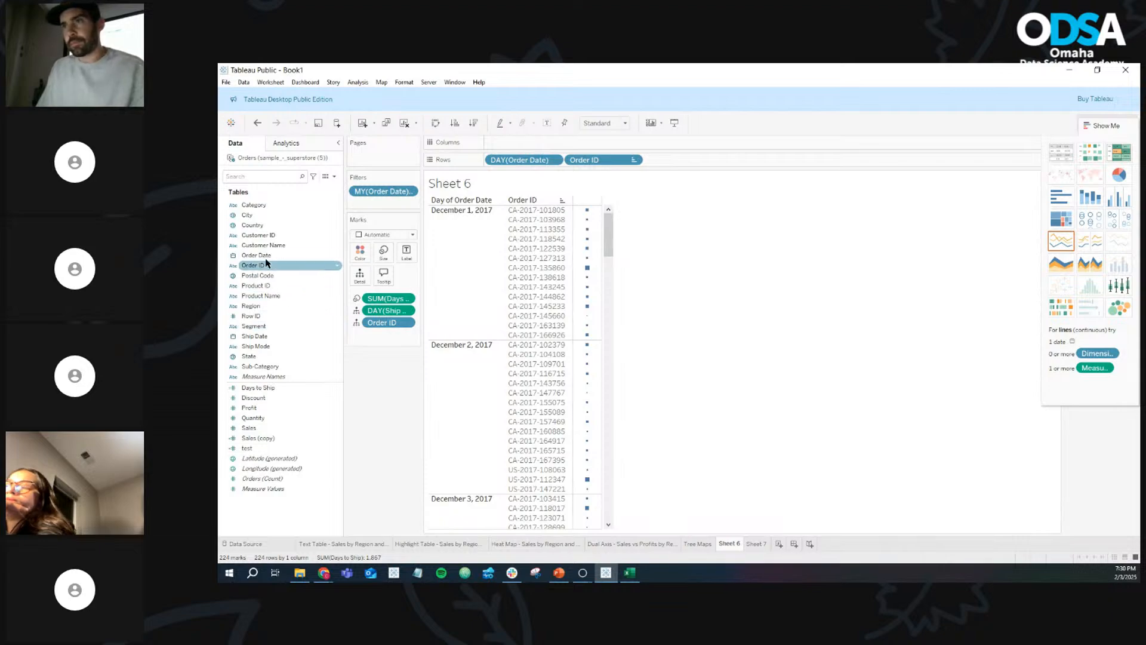
{"action": "left_click_drag", "start_coordinate": [263, 256], "coordinate": [564, 142]}
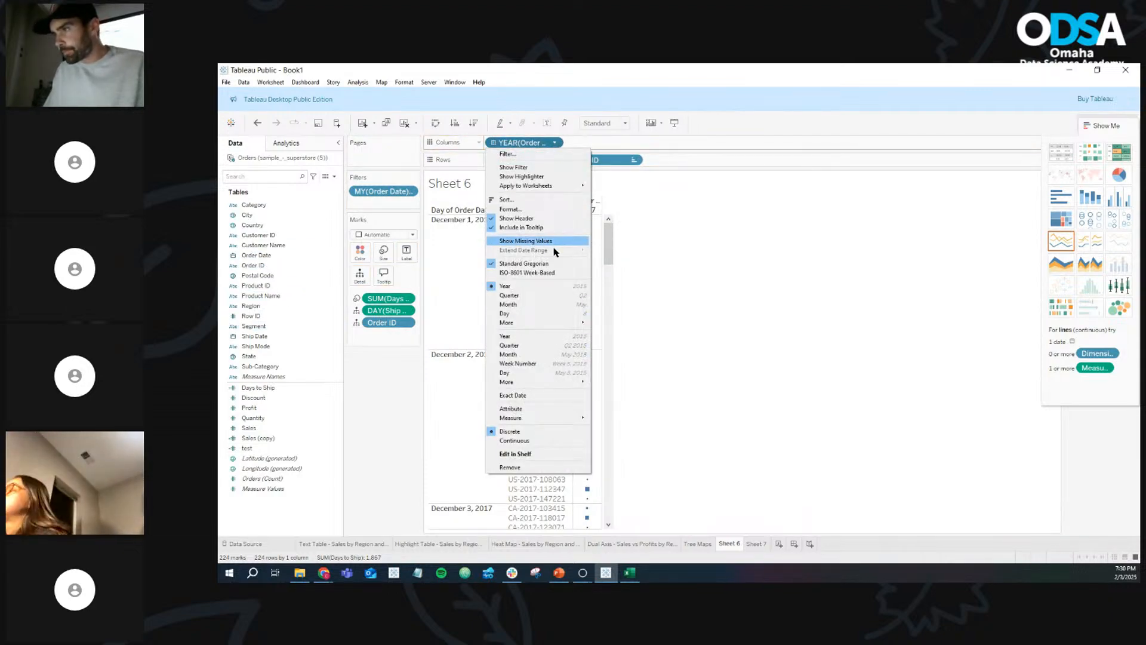
{"action": "left_click", "coordinate": [544, 374]}
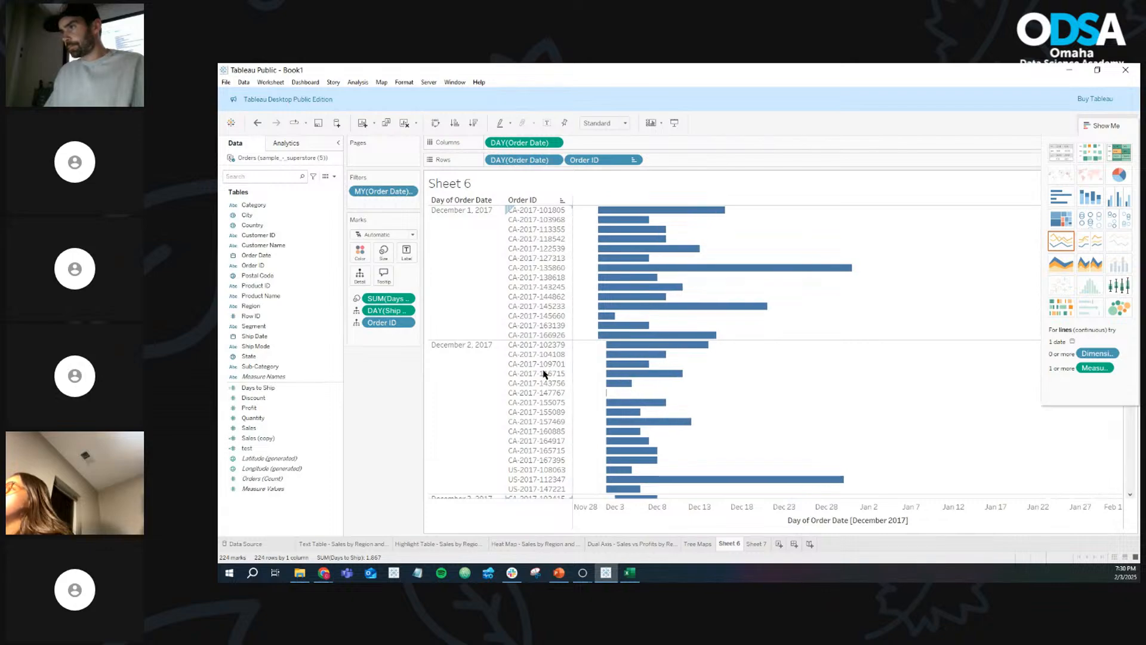
Step: Change Order Date in Rows to exact date and inspect the tooltip of the first order's bar
{"action": "left_click", "coordinate": [555, 161]}
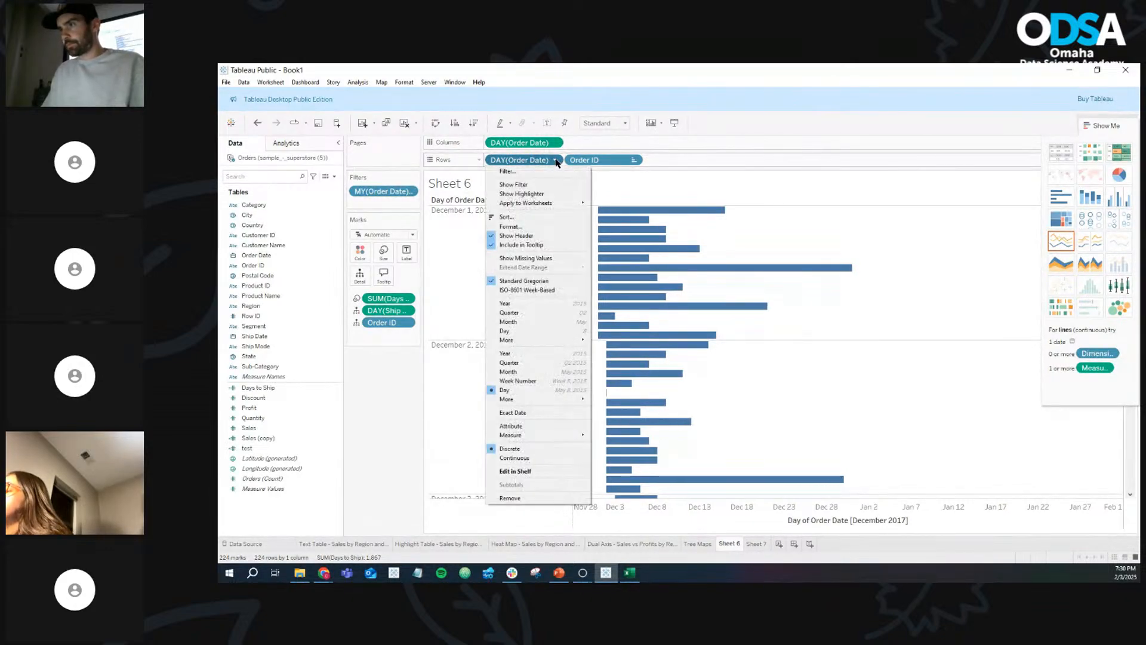
{"action": "left_click", "coordinate": [550, 418]}
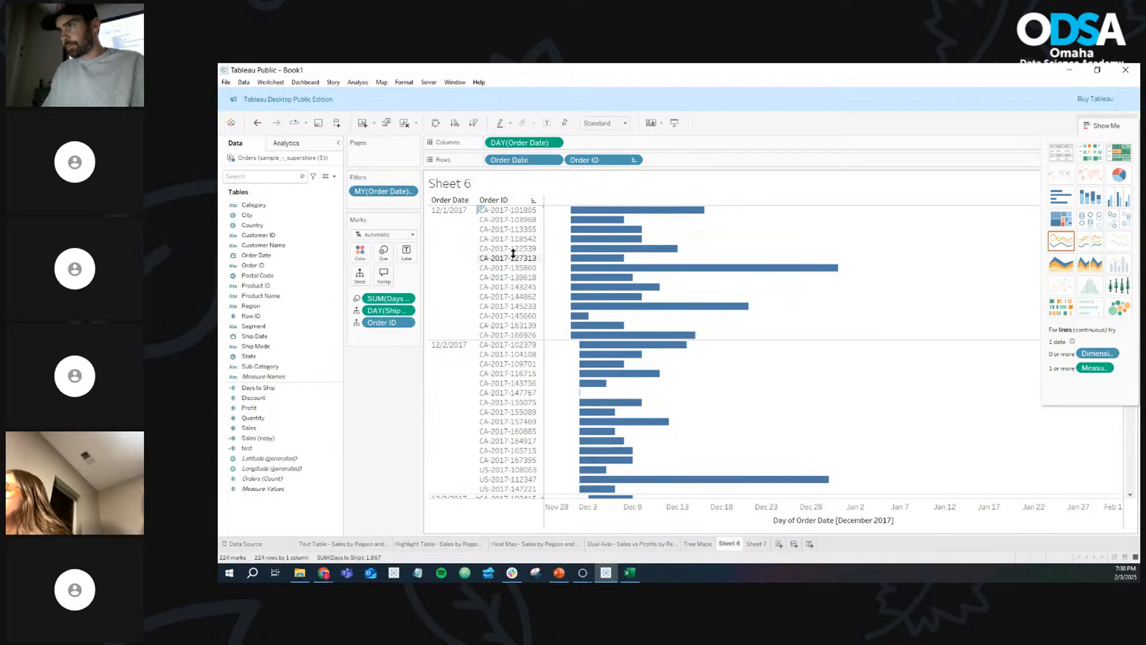
{"action": "mouse_move", "coordinate": [591, 213]}
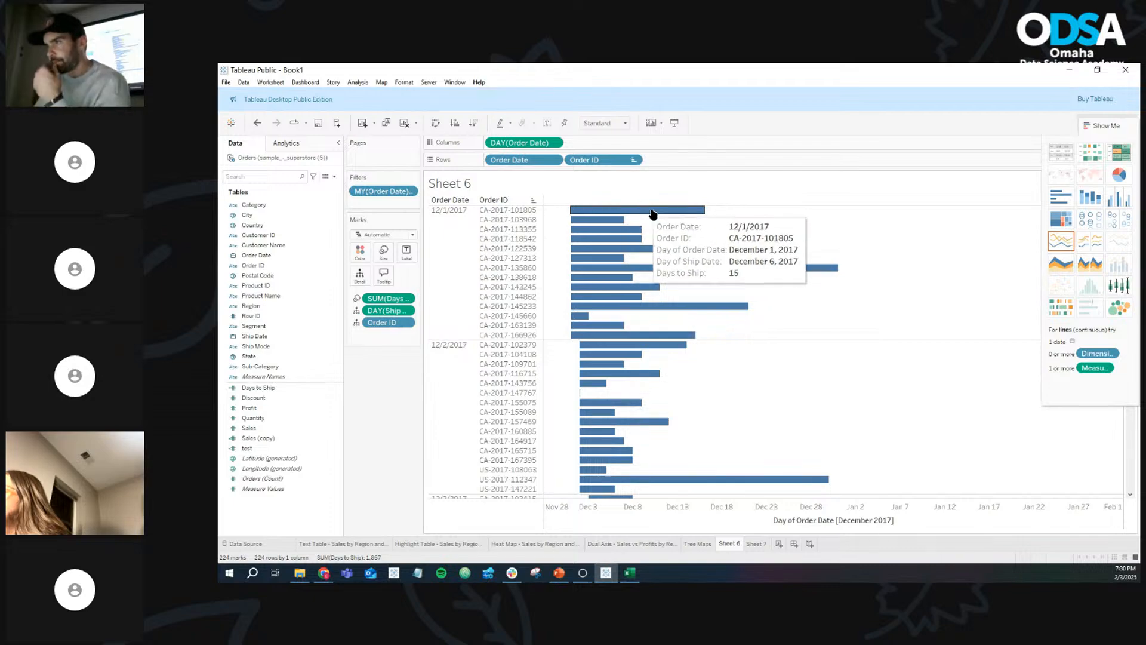
Step: Check the Gantt Bar slide and find the Gantt chart on Sheet 7 of the "ODSA - Fall 2024 - Night #3" Tableau Public workbook
{"action": "left_click", "coordinate": [555, 575]}
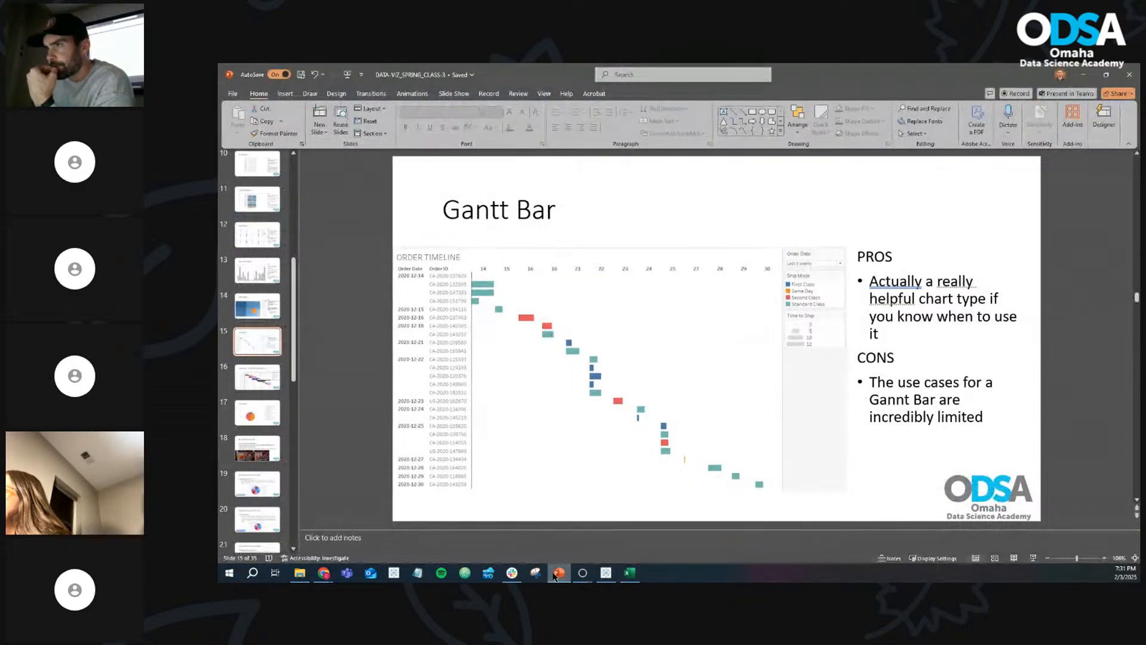
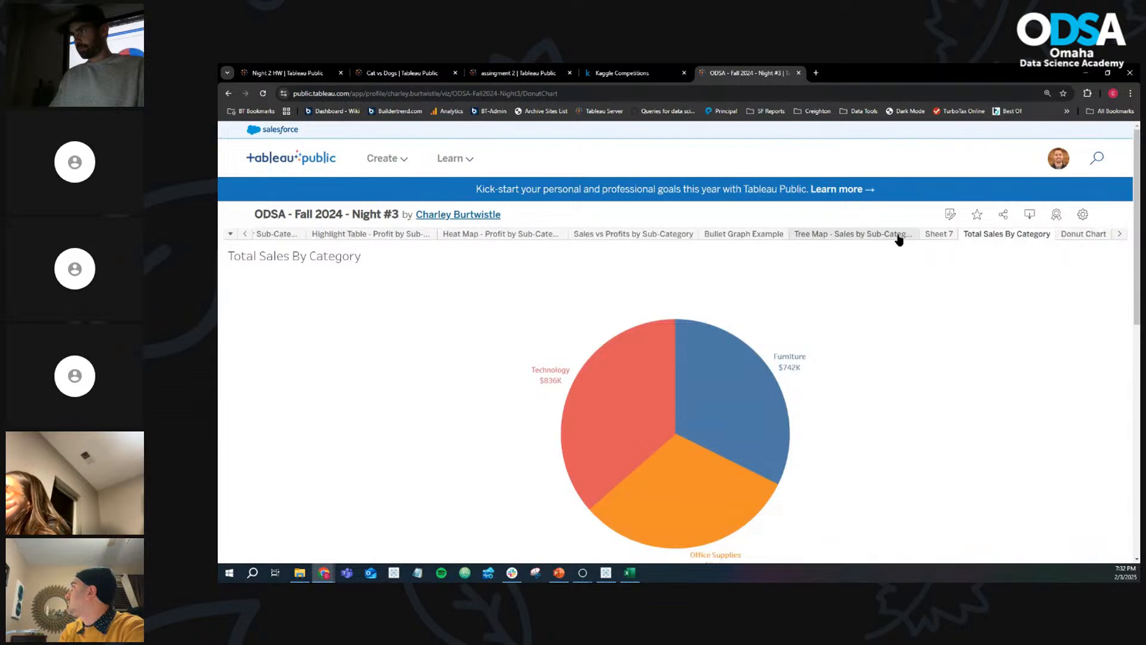
{"action": "left_click", "coordinate": [627, 236]}
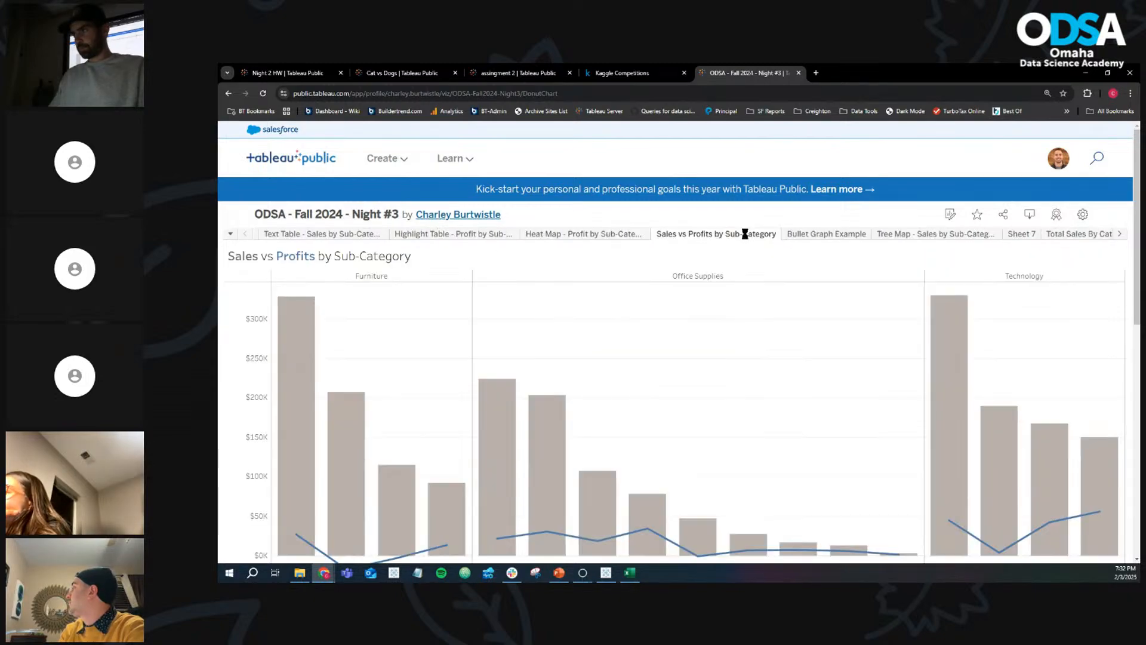
{"action": "left_click", "coordinate": [827, 236]}
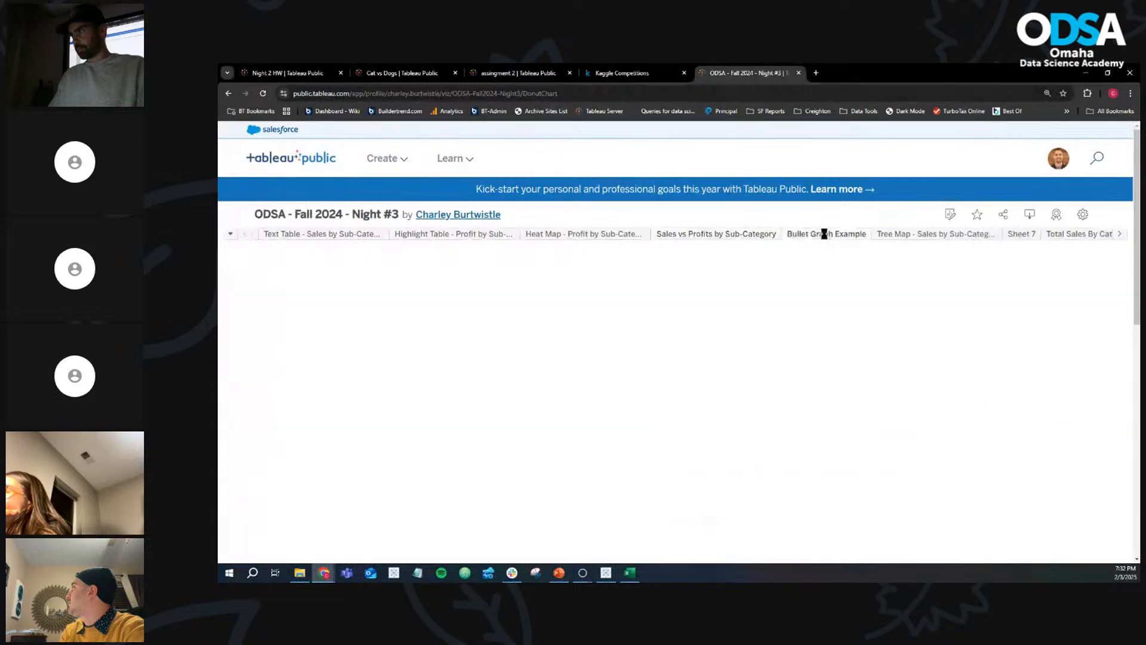
{"action": "left_click", "coordinate": [1022, 234]}
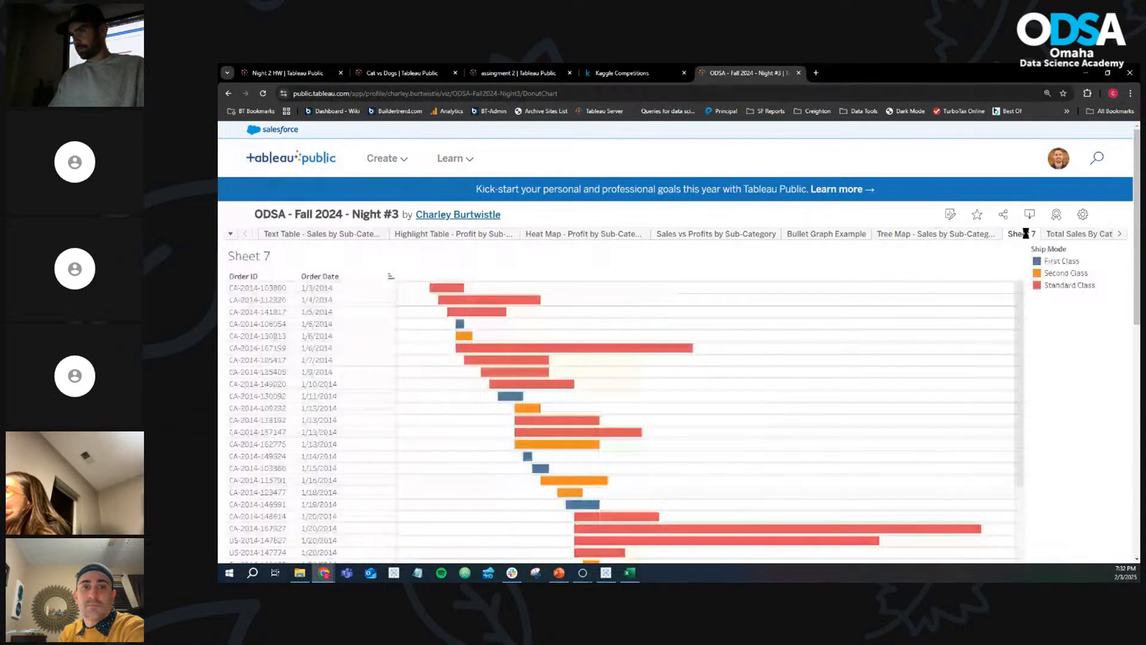
{"action": "scroll", "coordinate": [795, 317], "scroll_direction": "down", "scroll_amount": 5}
{"action": "scroll", "coordinate": [794, 315], "scroll_direction": "up", "scroll_amount": 8}
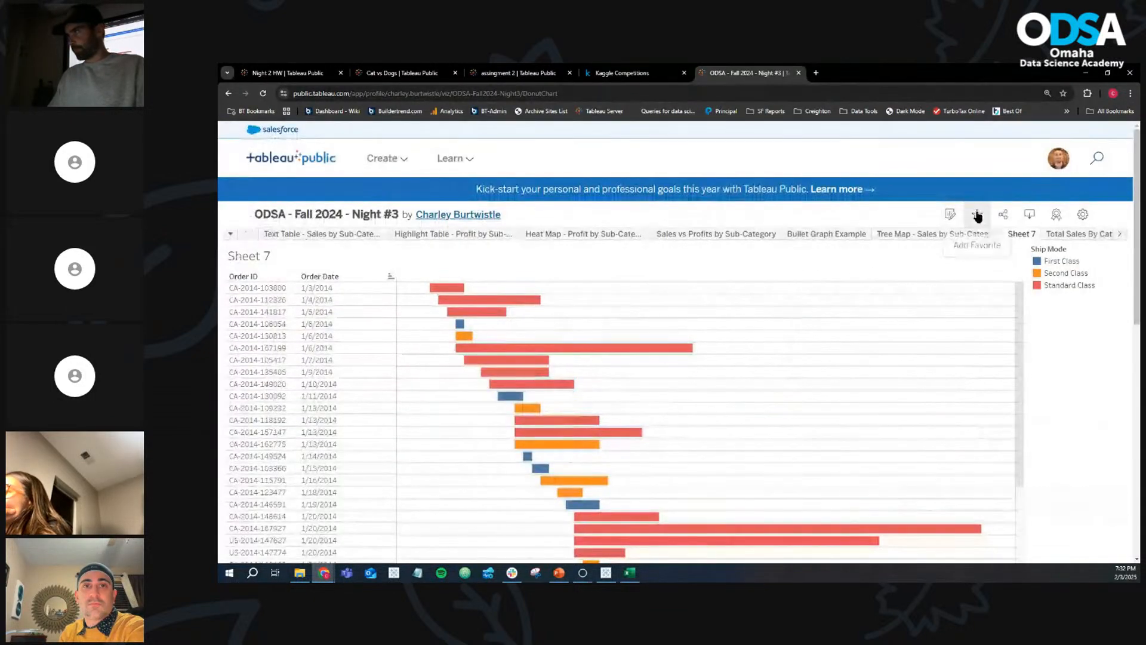
Step: Download the published workbook as a Tableau Workbook in the Current version and open the downloaded file
{"action": "left_click", "coordinate": [1029, 215]}
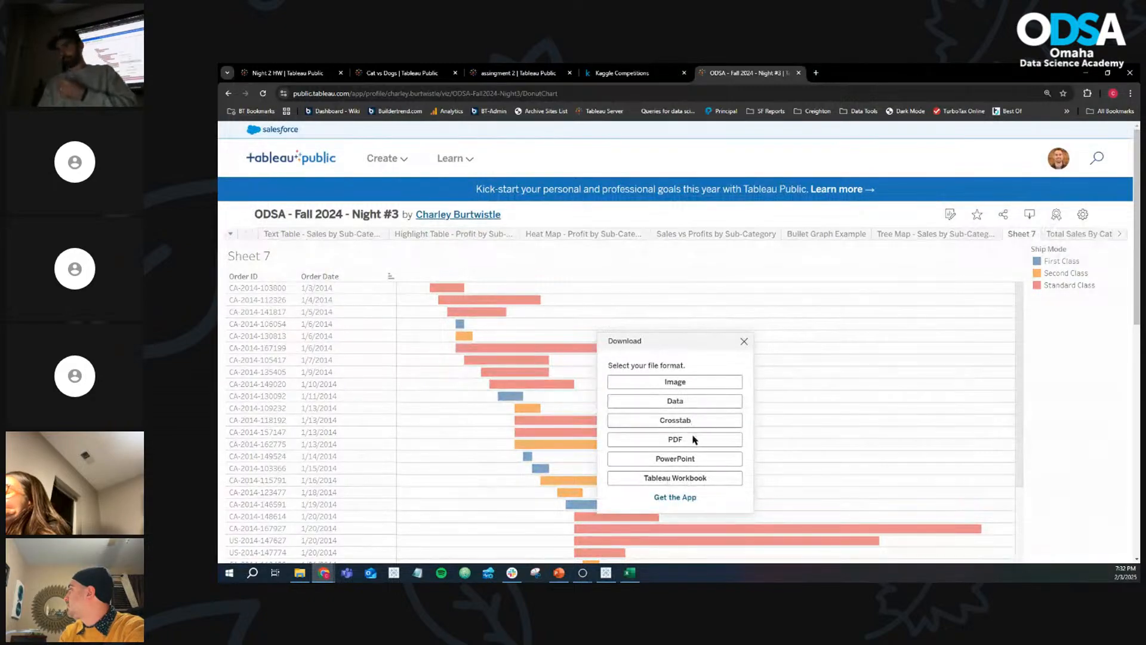
{"action": "left_click", "coordinate": [687, 477]}
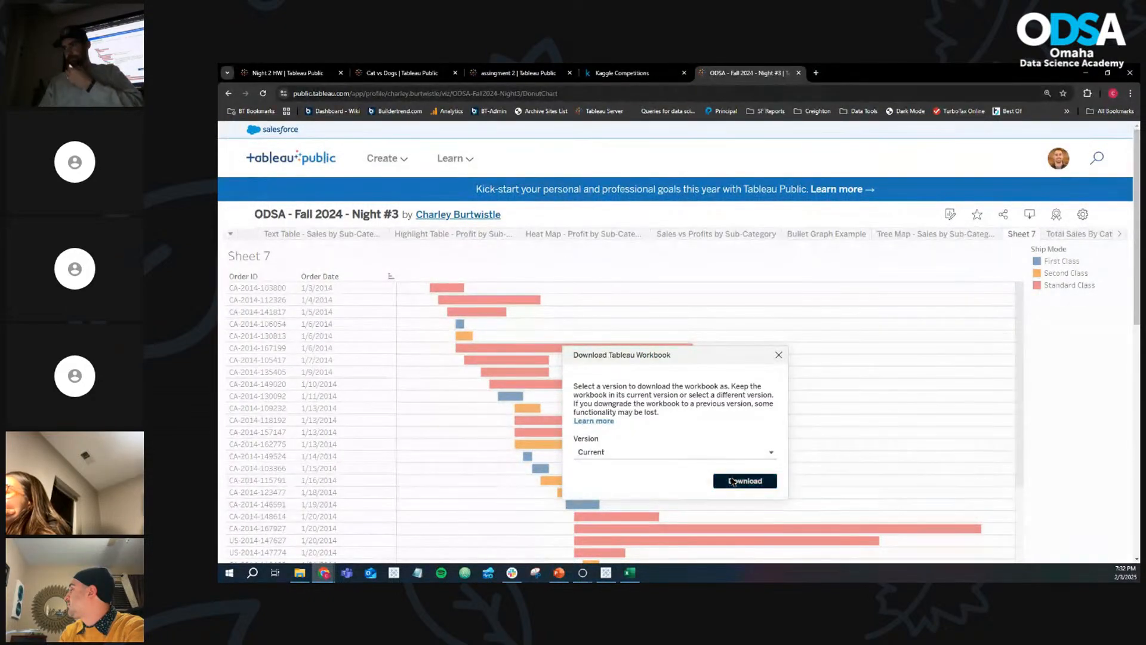
{"action": "left_click", "coordinate": [733, 481]}
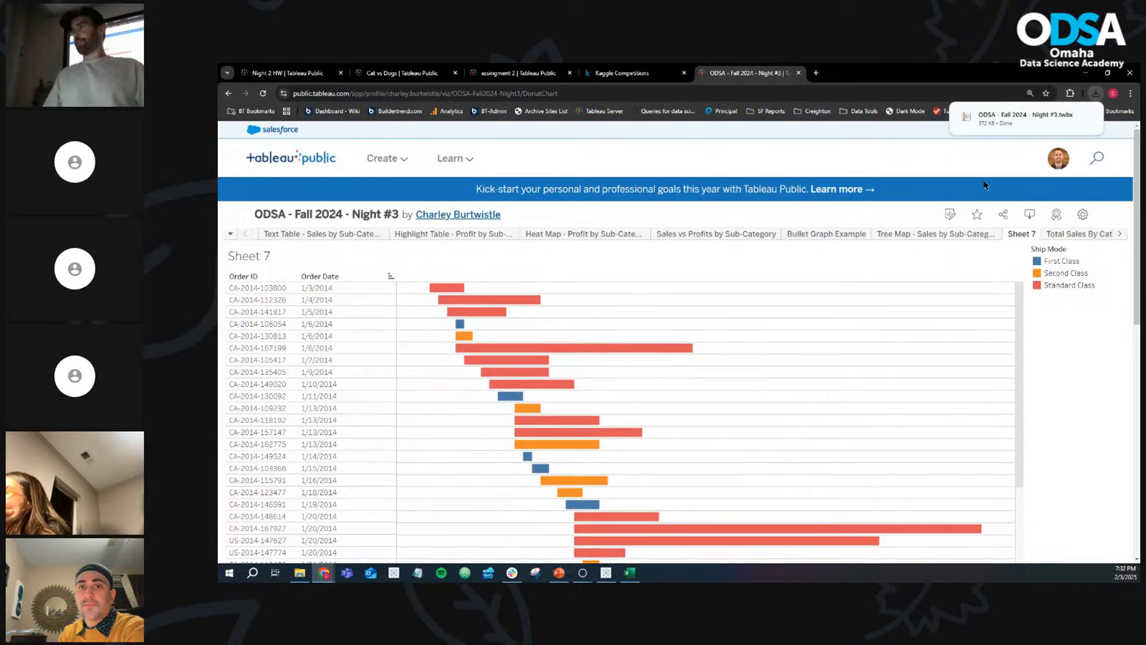
{"action": "mouse_move", "coordinate": [1028, 127]}
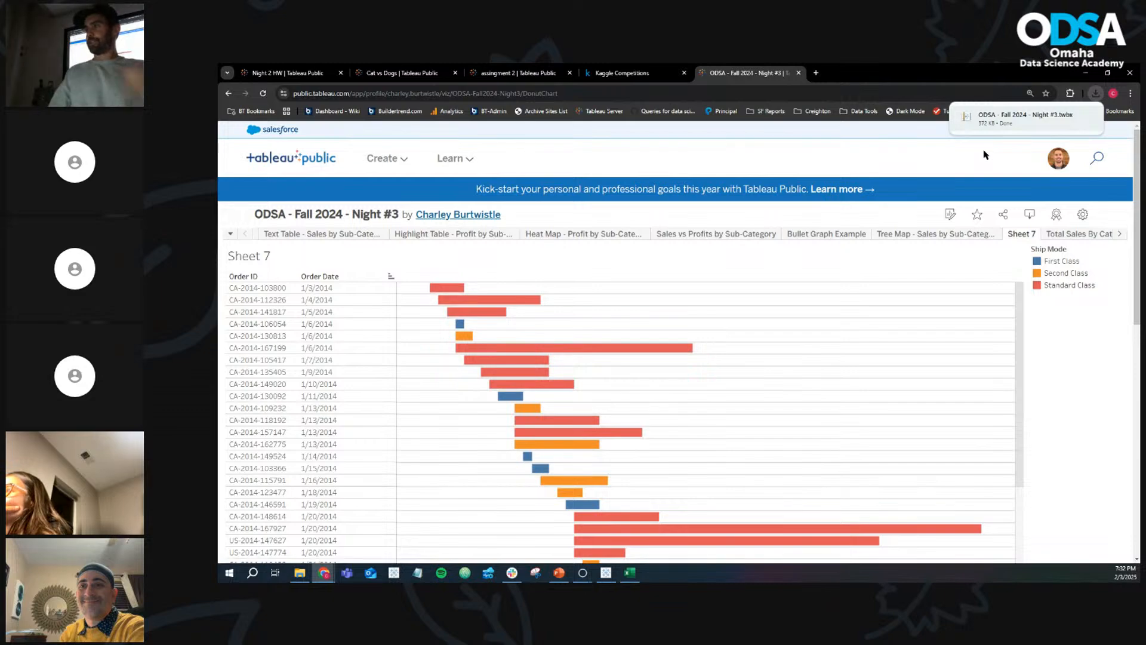
{"action": "left_click", "coordinate": [982, 126]}
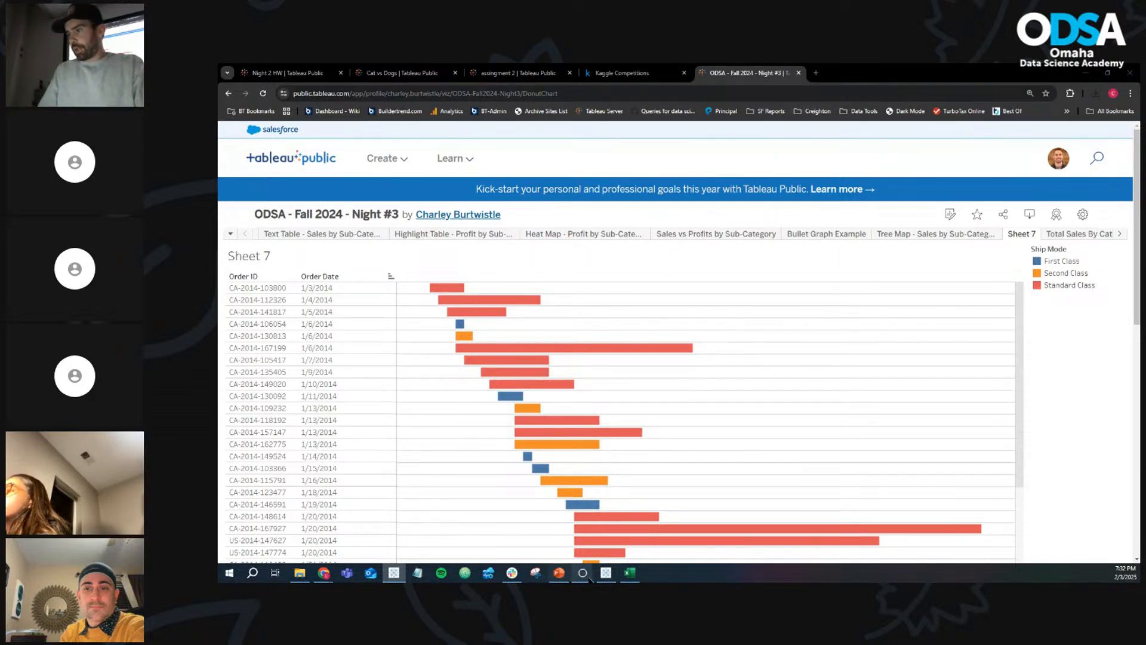
Step: Switch back to Book1 in Tableau Public and delete the Sheet 6 worksheet
{"action": "left_click", "coordinate": [607, 574]}
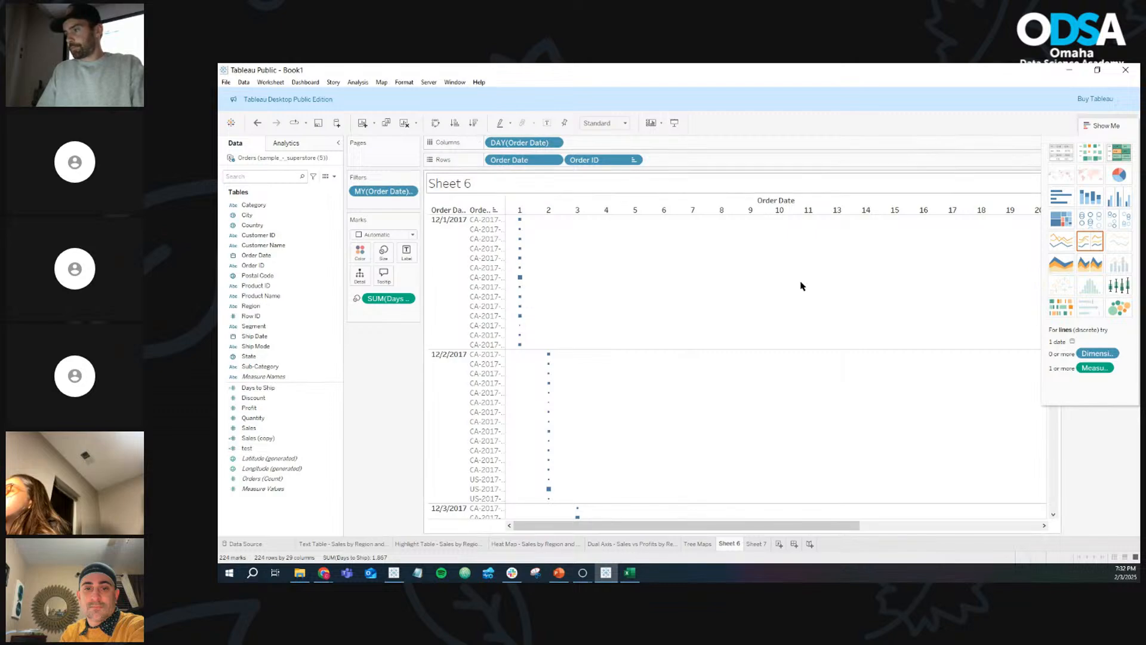
{"action": "right_click", "coordinate": [727, 545]}
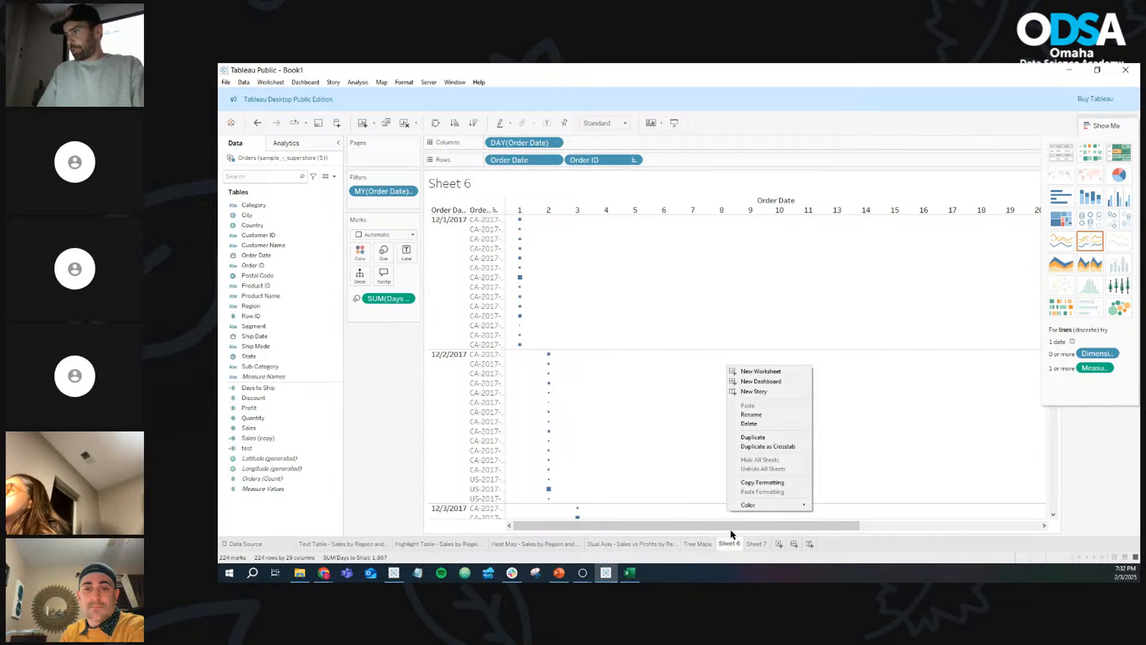
{"action": "left_click", "coordinate": [760, 426]}
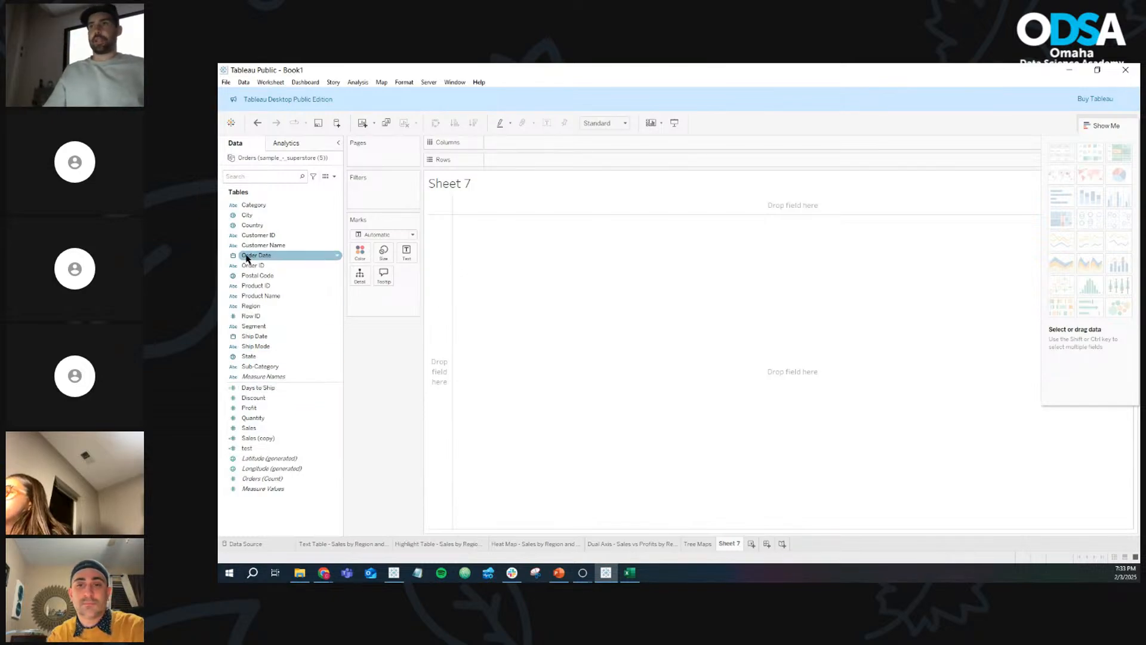
Step: Add Order Date to Columns on Sheet 7 as a continuous exact date and collapse the Show Me chart suggestions
{"action": "left_click_drag", "start_coordinate": [244, 258], "coordinate": [500, 146]}
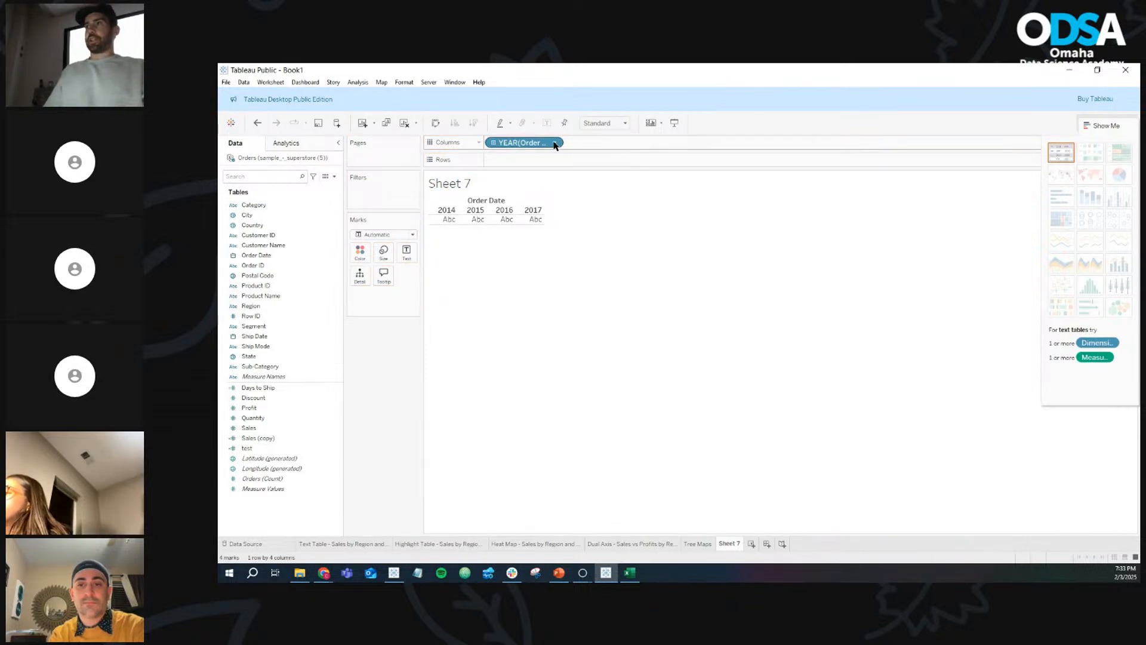
{"action": "key", "text": "alt+Tab"}
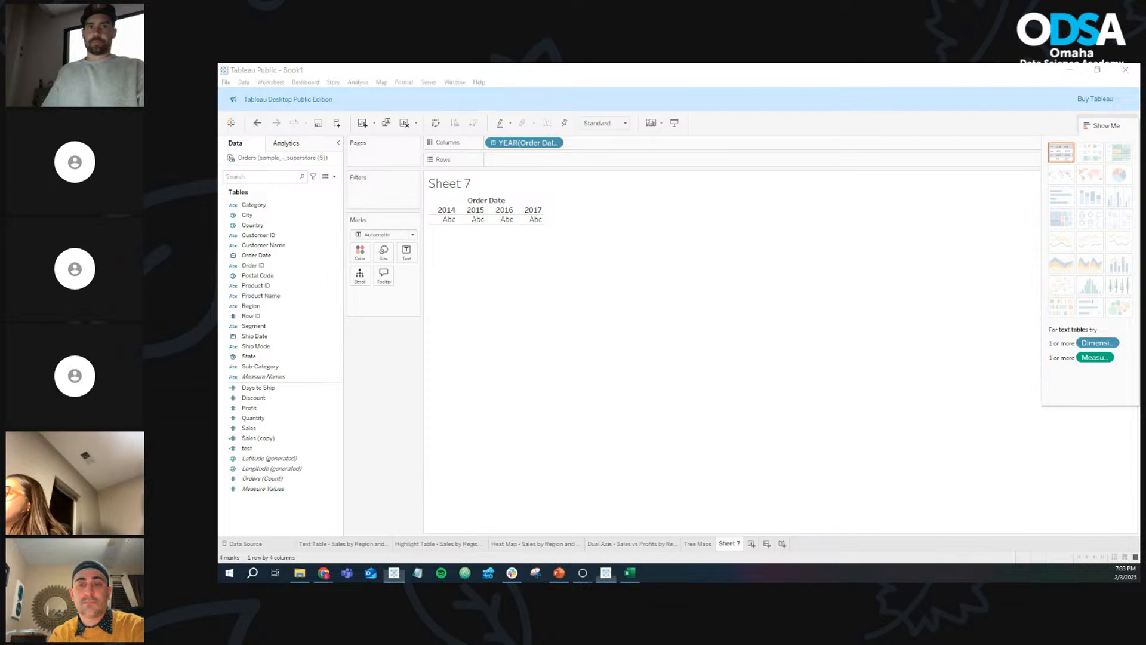
{"action": "left_click", "coordinate": [556, 143]}
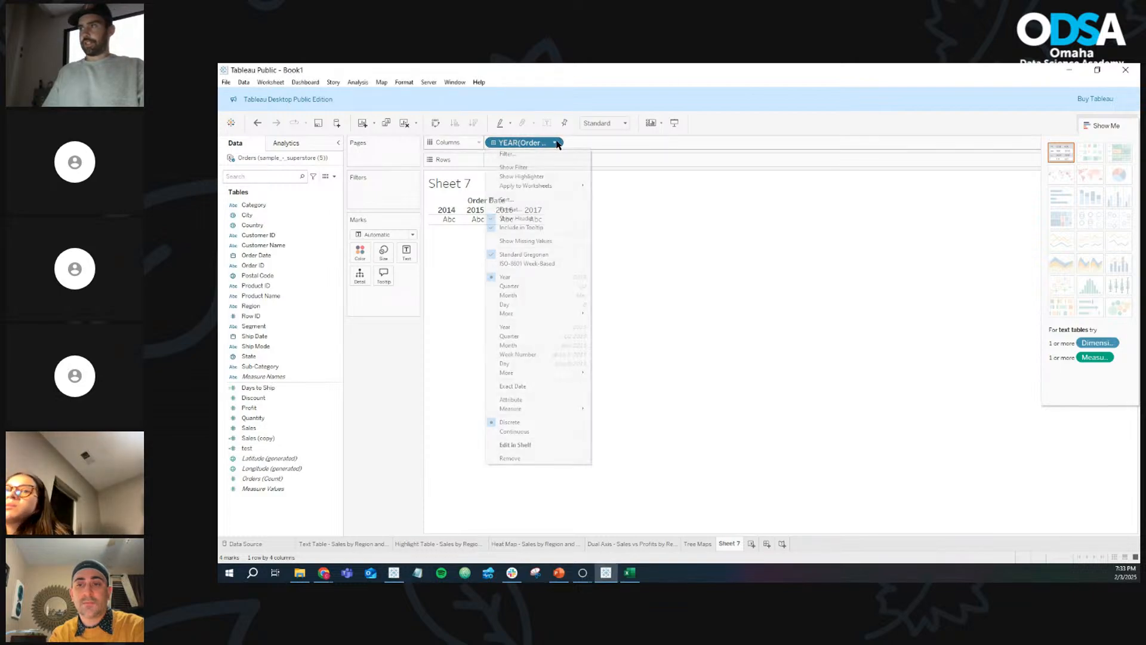
{"action": "left_click", "coordinate": [550, 385]}
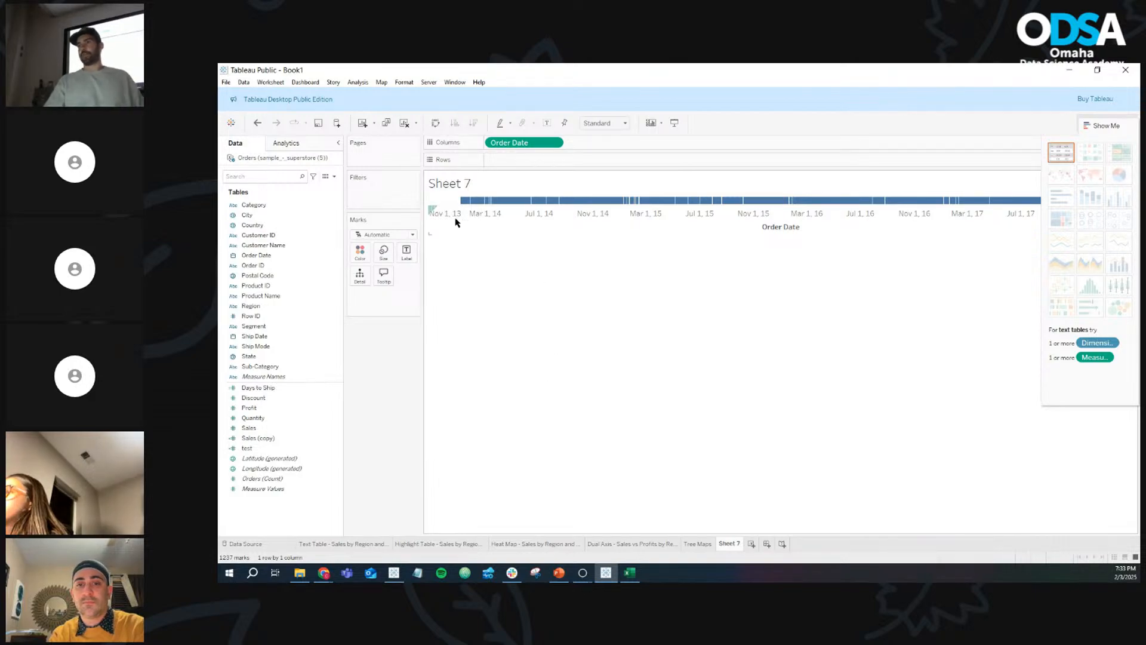
{"action": "left_click", "coordinate": [1102, 126]}
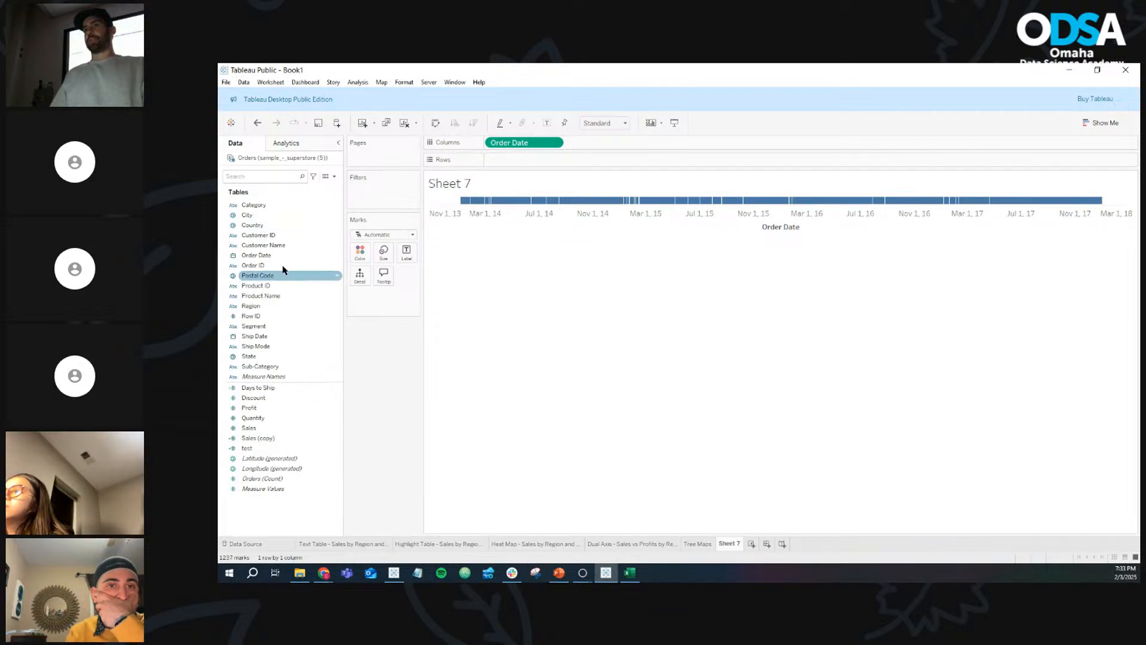
Step: Filter Sheet 7 on Order Date by Month / Year, keeping only January 2014
{"action": "left_click_drag", "start_coordinate": [269, 257], "coordinate": [382, 198]}
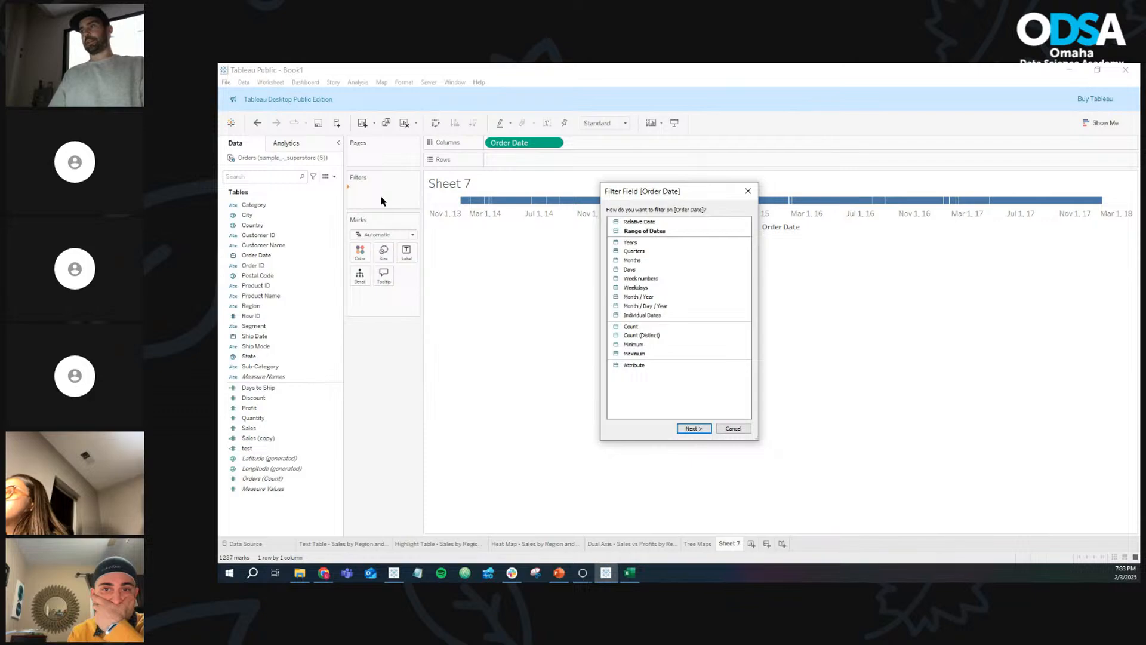
{"action": "left_click", "coordinate": [667, 298]}
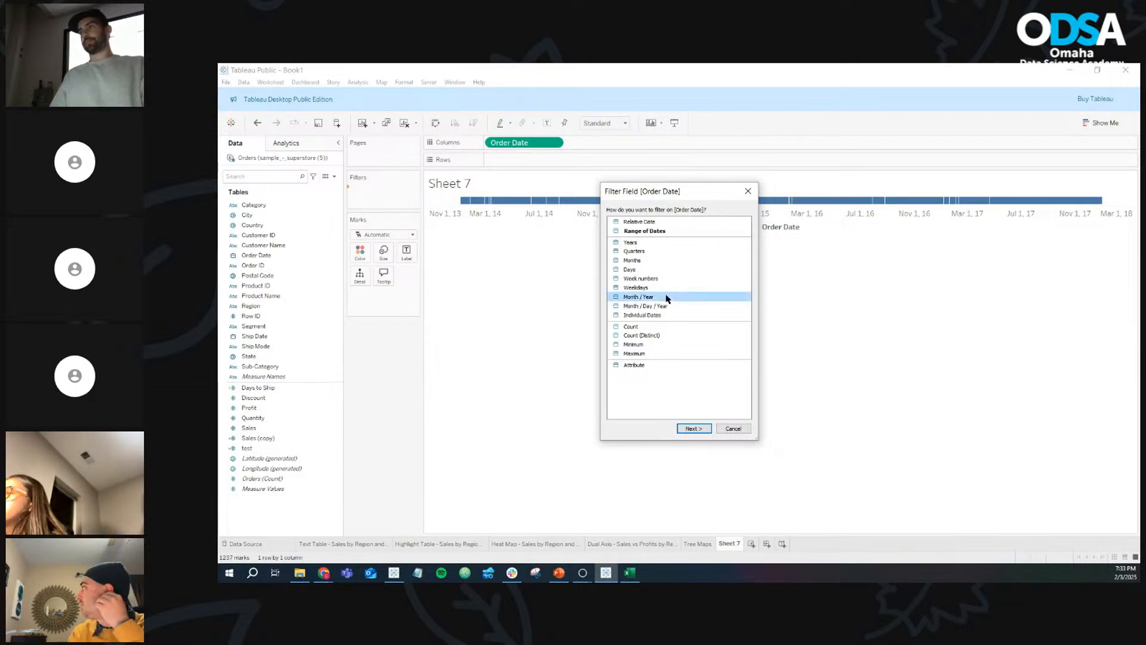
{"action": "left_click", "coordinate": [687, 429]}
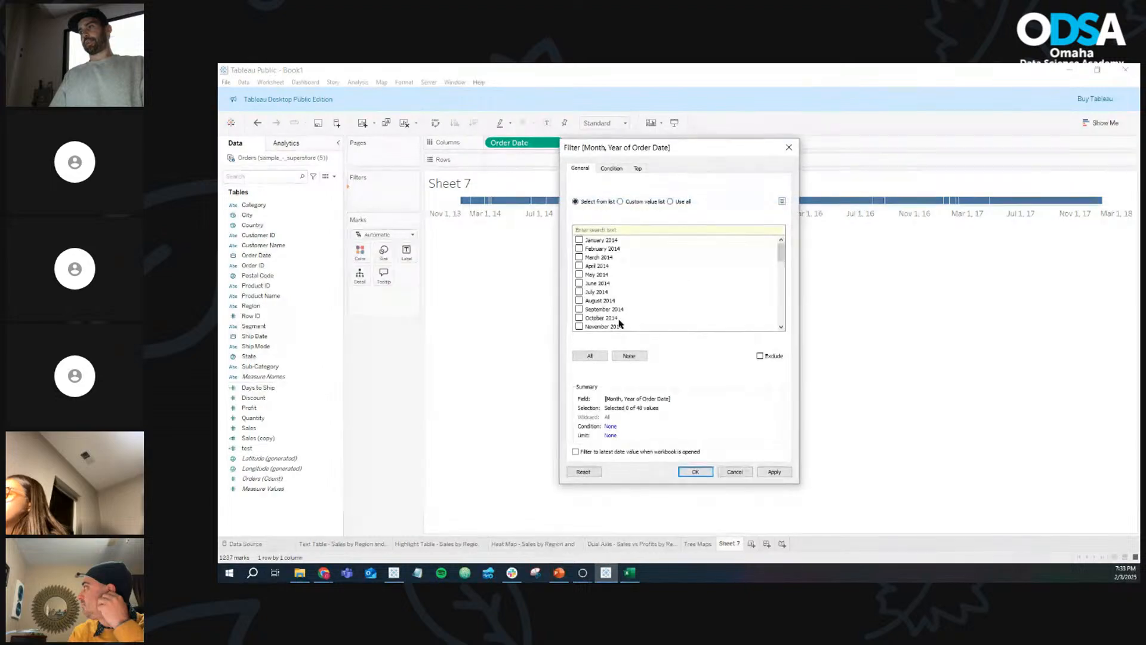
{"action": "left_click", "coordinate": [579, 240]}
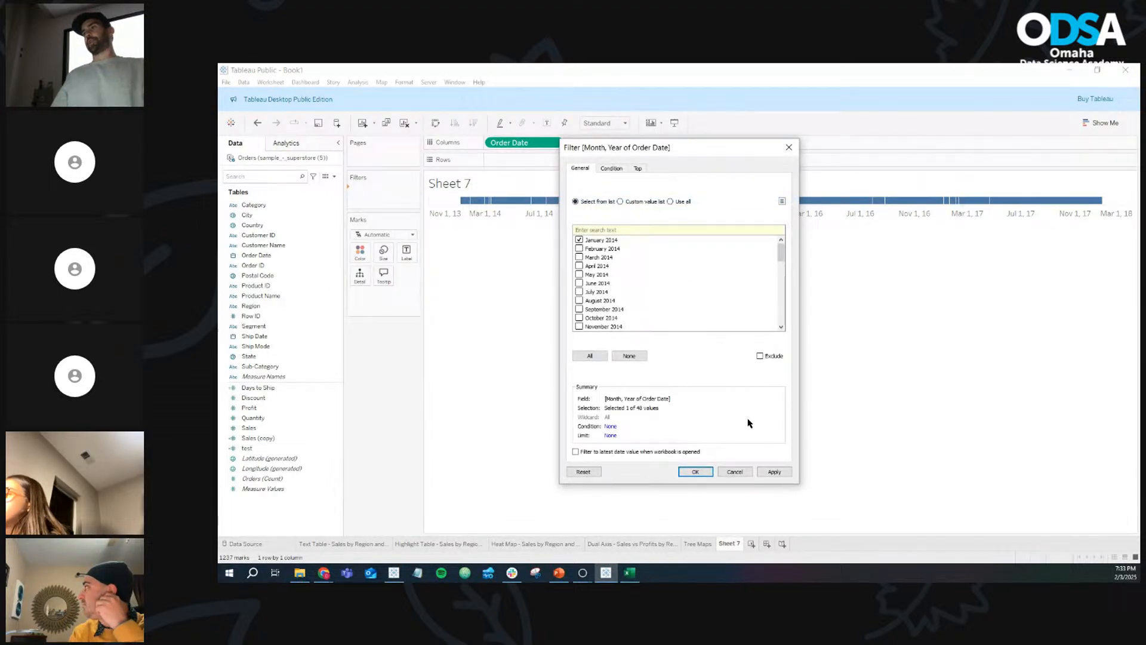
{"action": "left_click", "coordinate": [692, 472]}
Step: Add Order ID to Rows on Sheet 7, including all of its members
{"action": "mouse_move", "coordinate": [473, 203]}
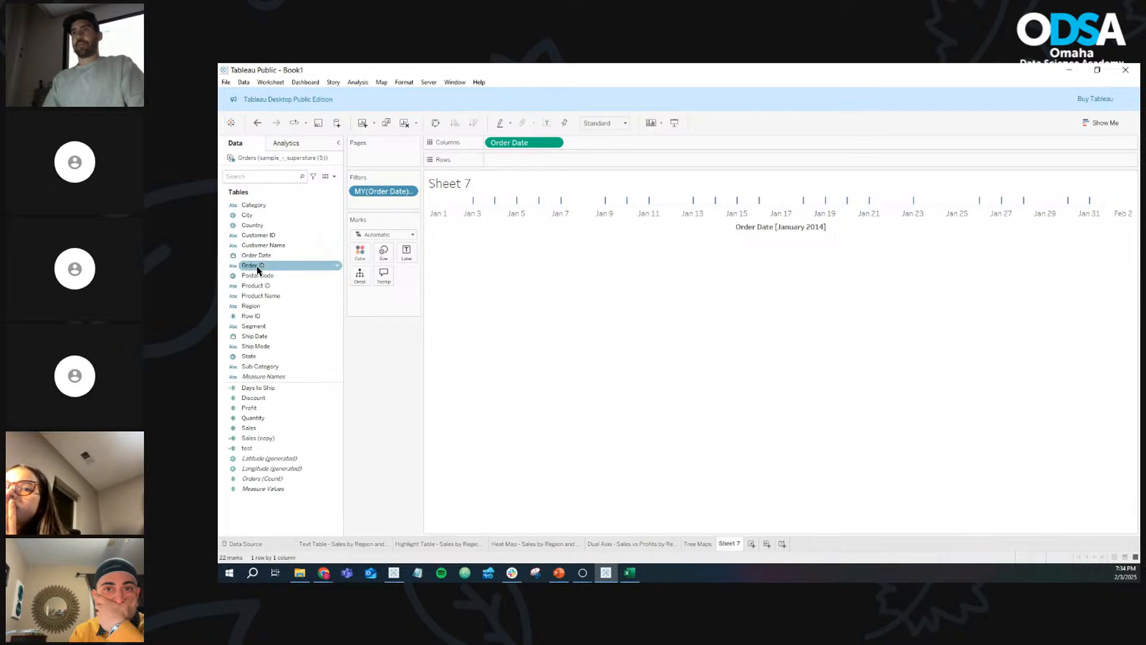
{"action": "left_click_drag", "start_coordinate": [258, 270], "coordinate": [537, 165]}
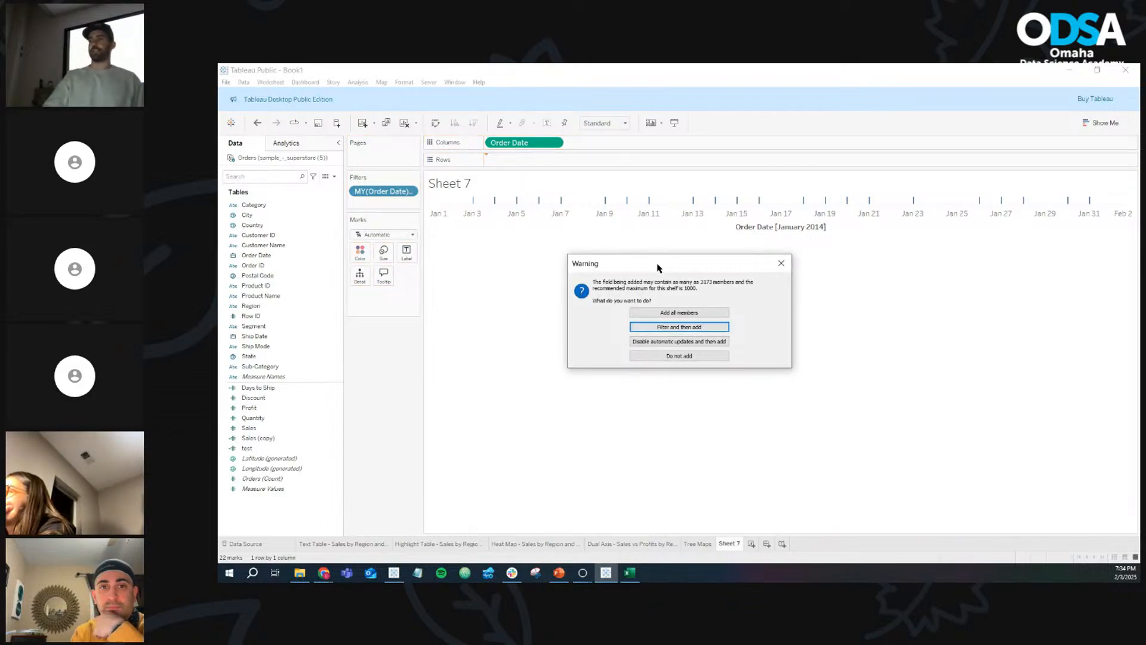
{"action": "left_click", "coordinate": [675, 312]}
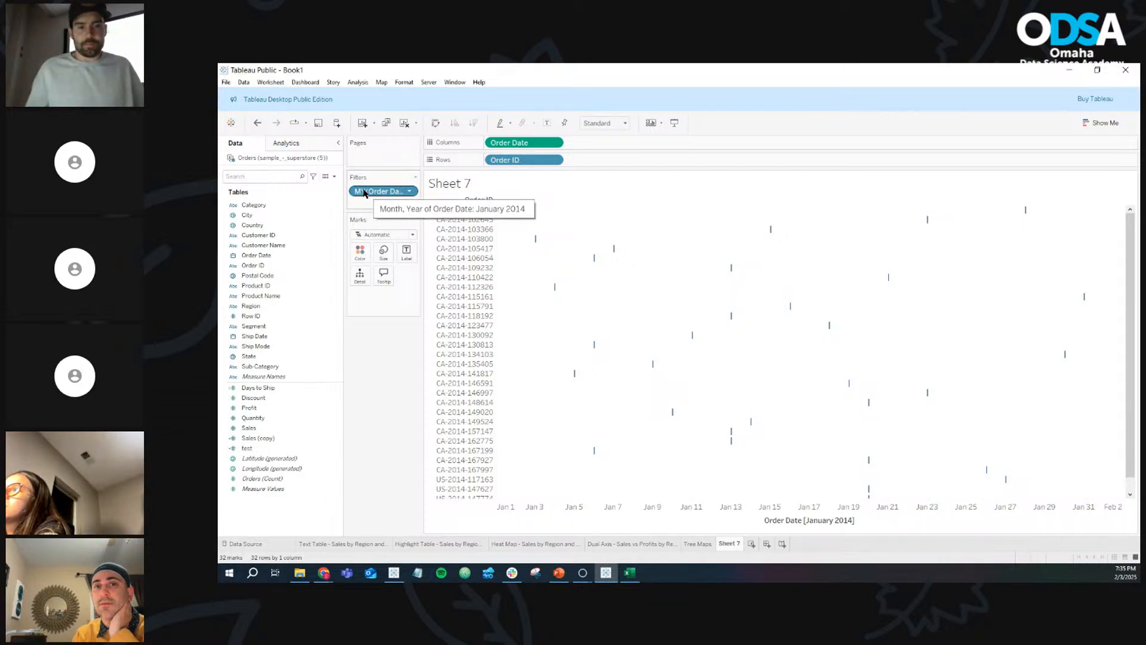
Step: Remove the Order Date filter and recreate it as a Month / Year filter limited to January 2014
{"action": "left_click_drag", "start_coordinate": [364, 192], "coordinate": [358, 345]}
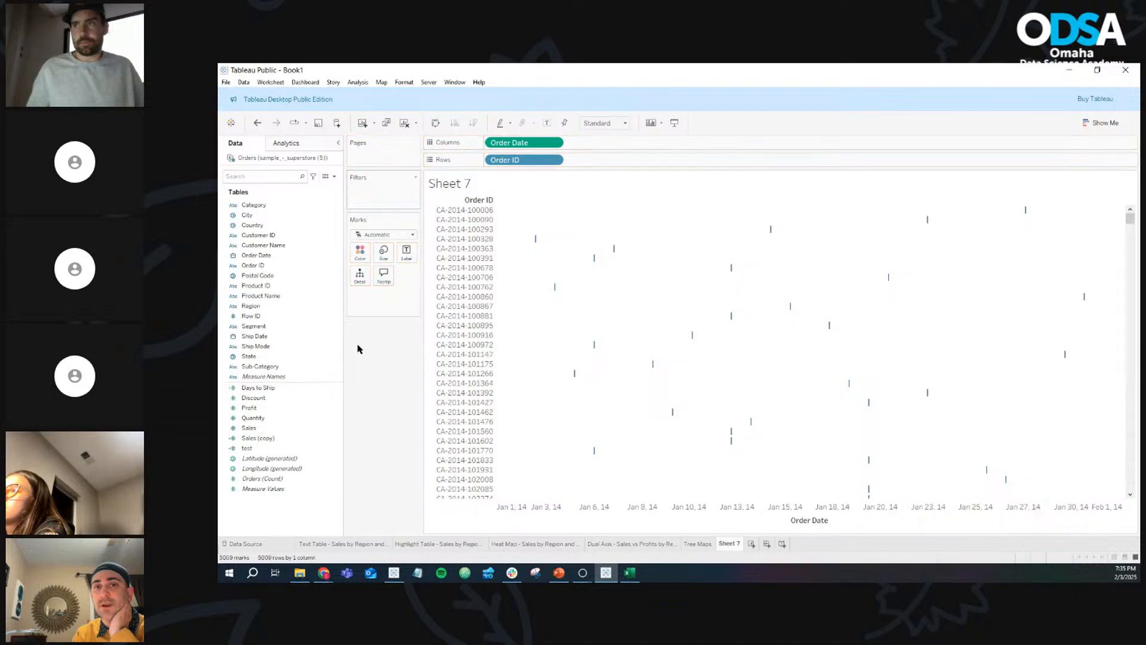
{"action": "left_click_drag", "start_coordinate": [258, 256], "coordinate": [371, 197]}
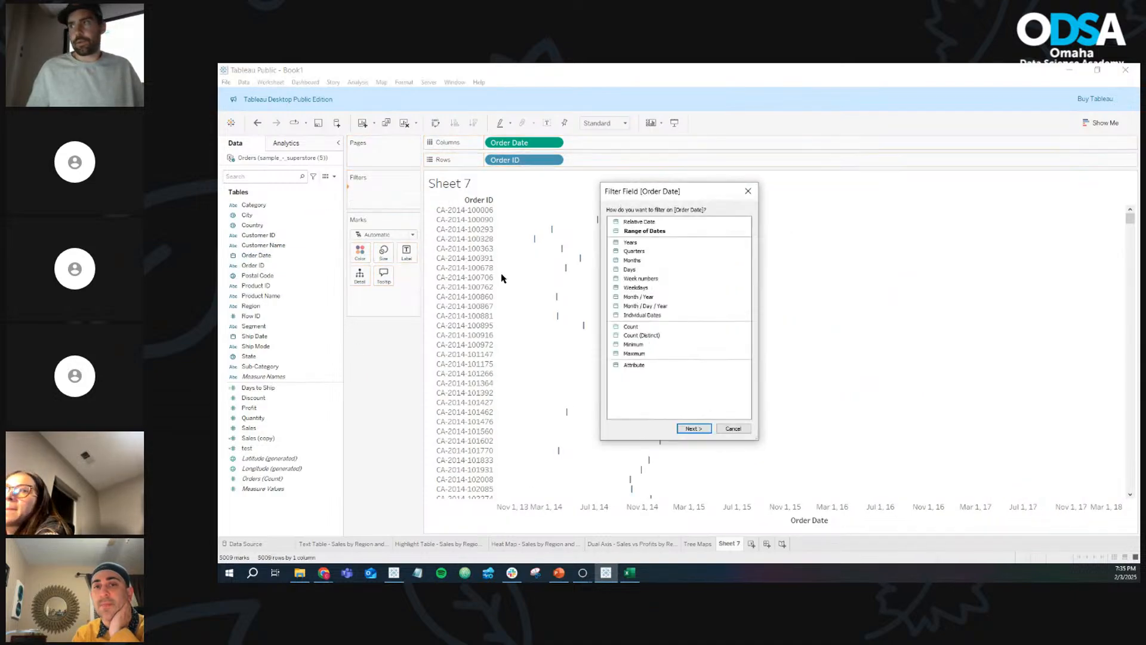
{"action": "left_click", "coordinate": [649, 297]}
{"action": "left_click", "coordinate": [693, 429]}
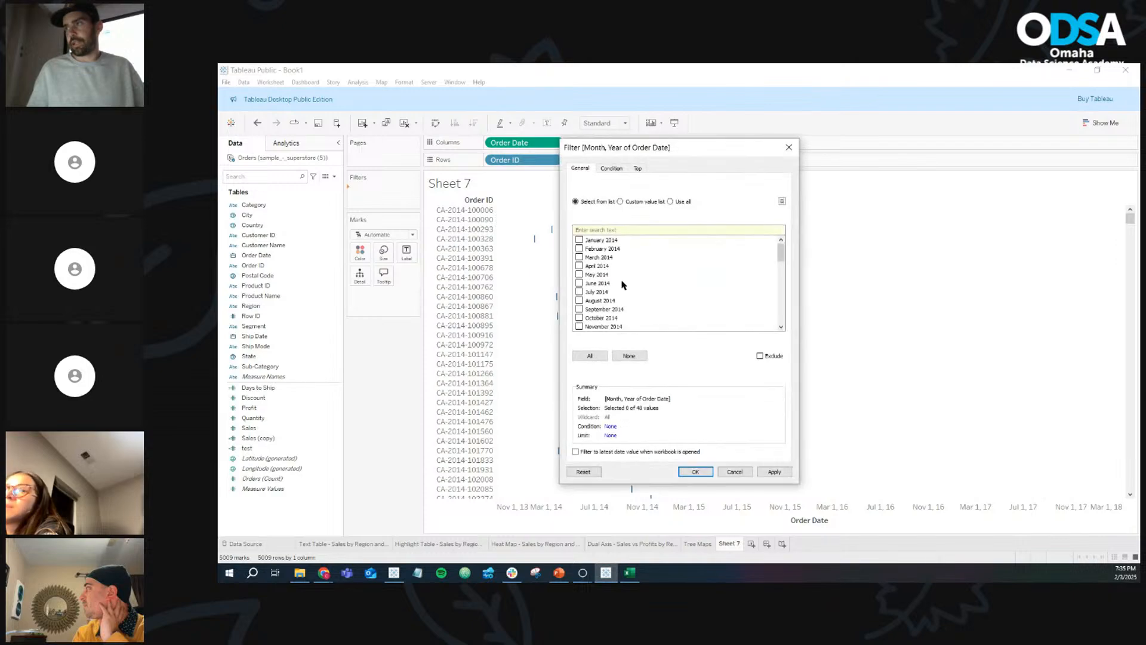
{"action": "left_click", "coordinate": [696, 472]}
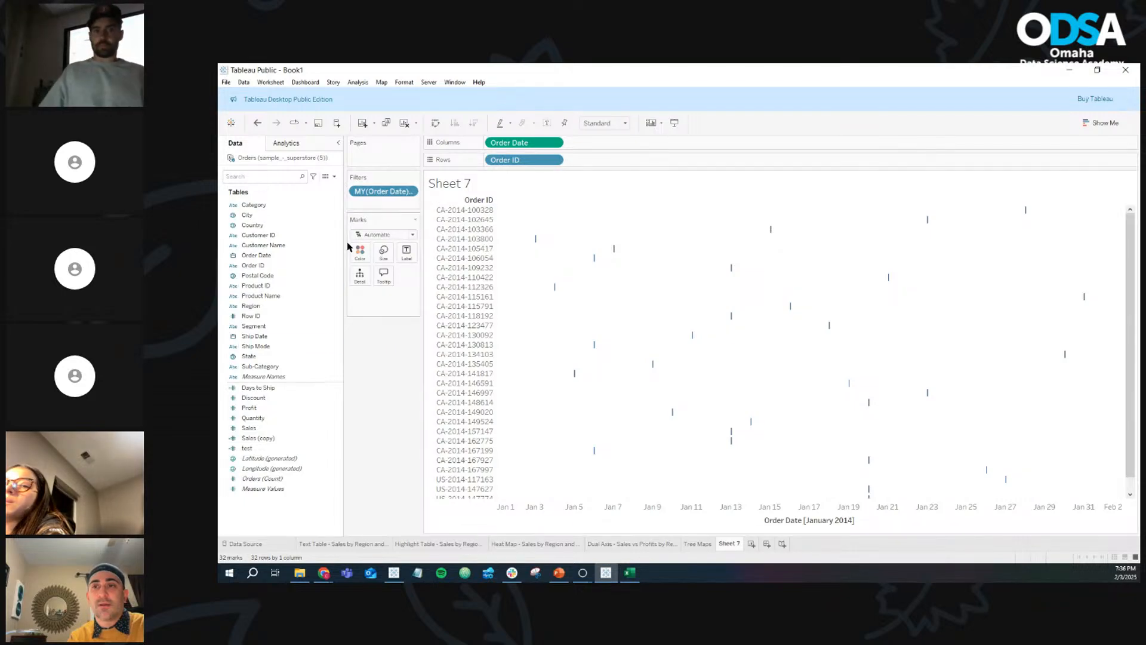
Step: Take Order ID off Rows, reapply Exact Date to Order Date on Columns, and add Order ID back to Rows with all members
{"action": "left_click_drag", "start_coordinate": [517, 165], "coordinate": [392, 355]}
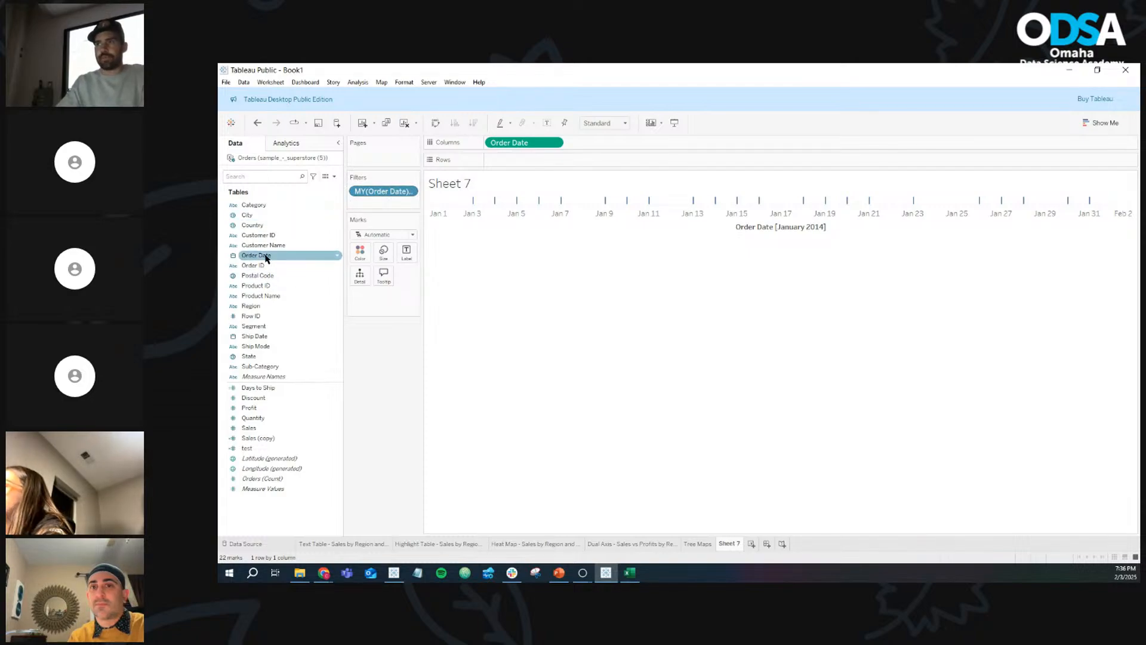
{"action": "left_click_drag", "start_coordinate": [266, 258], "coordinate": [508, 164]}
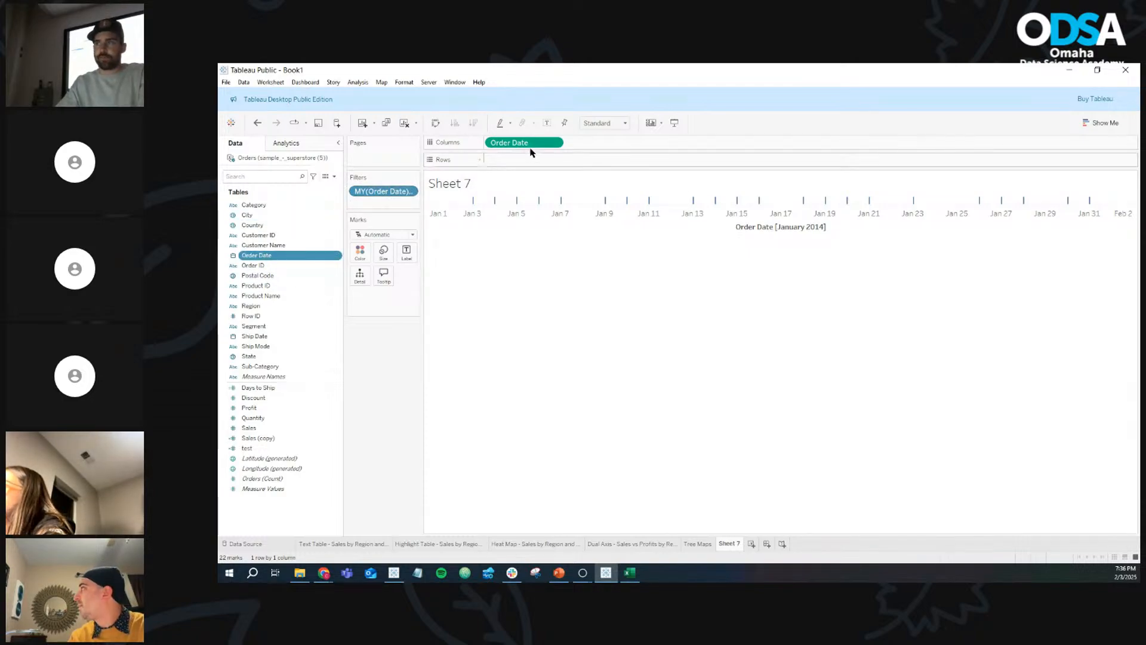
{"action": "left_click", "coordinate": [556, 144]}
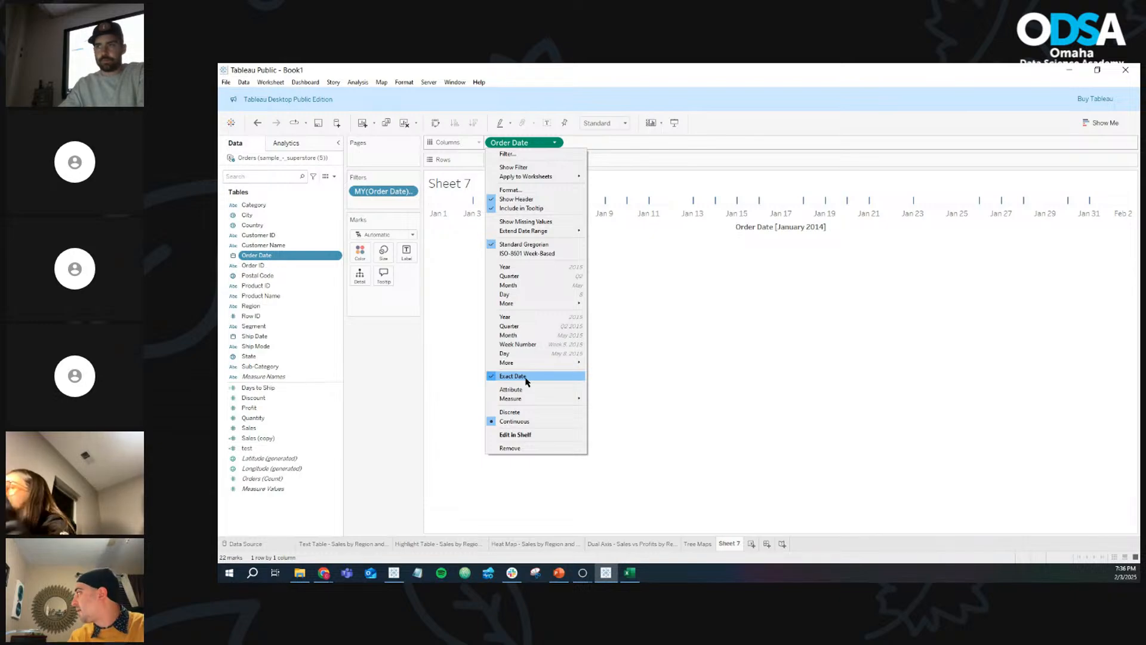
{"action": "left_click", "coordinate": [526, 379]}
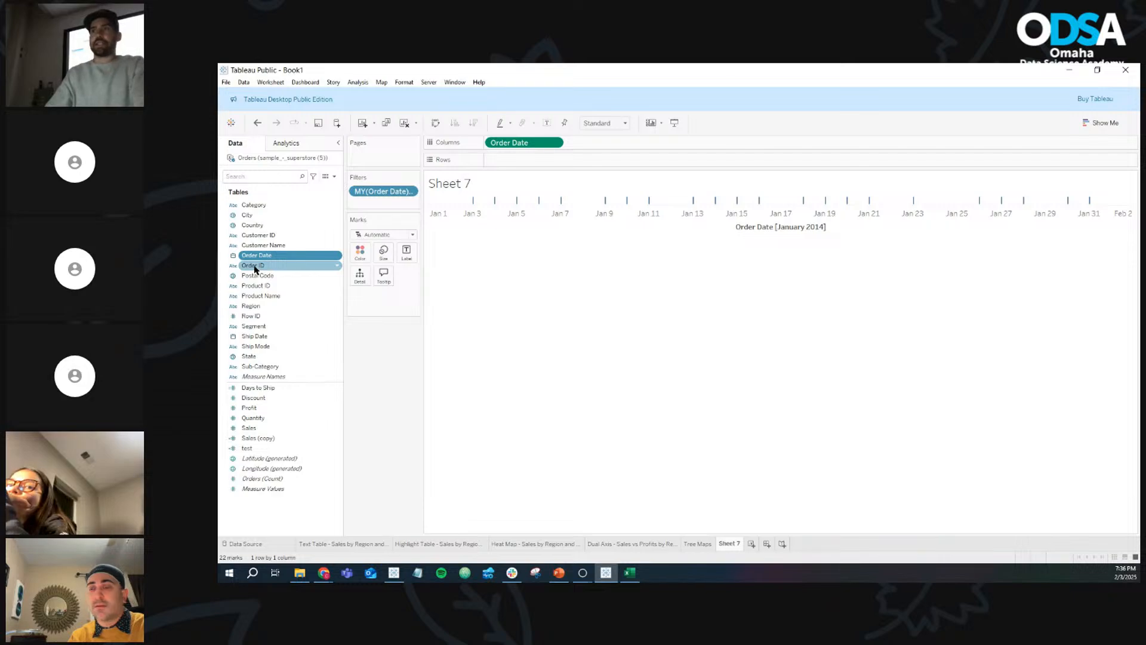
{"action": "left_click_drag", "start_coordinate": [255, 269], "coordinate": [531, 167]}
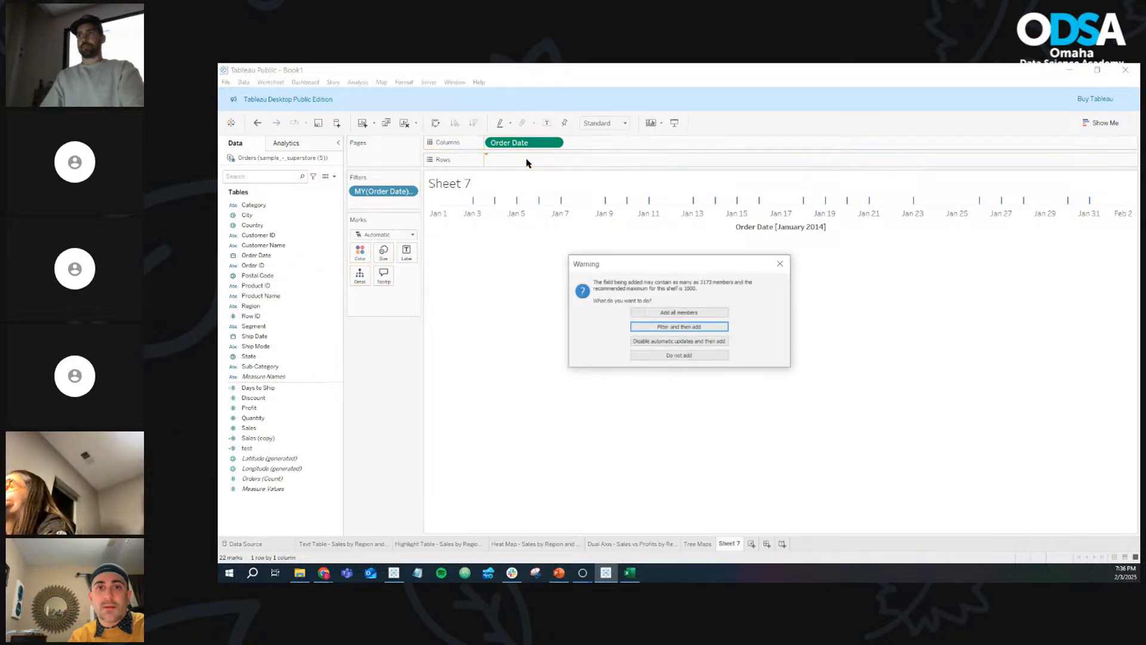
{"action": "left_click", "coordinate": [681, 313]}
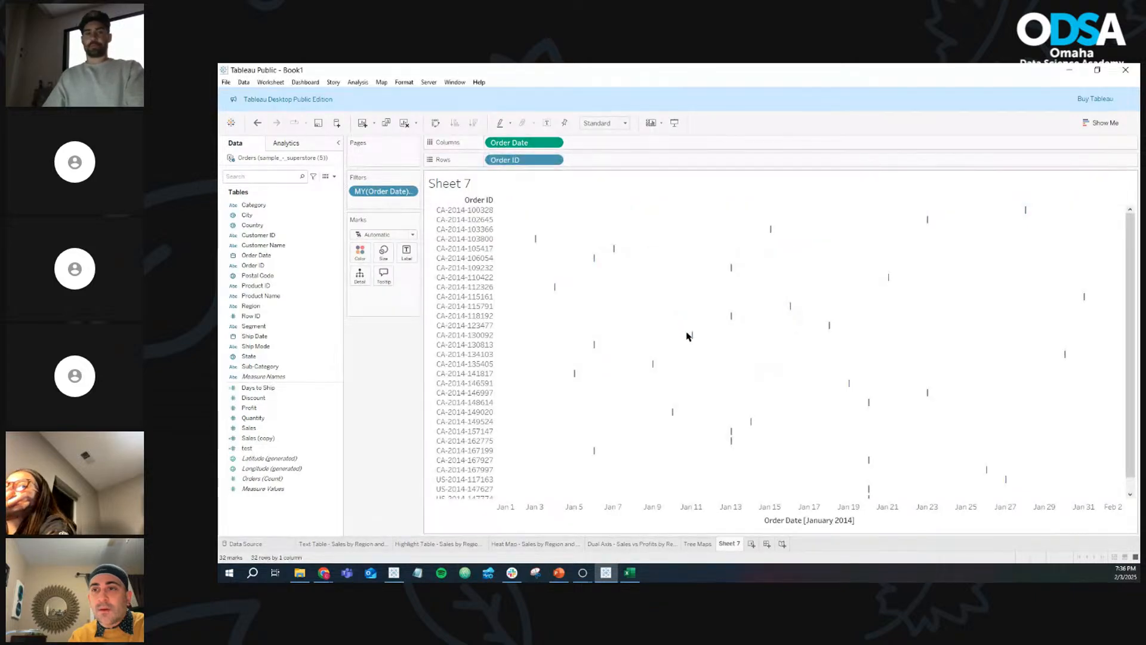
Step: Replace the existing Order Date filter with a new Month / Year filter that keeps January 2014
{"action": "left_click_drag", "start_coordinate": [384, 191], "coordinate": [299, 293]}
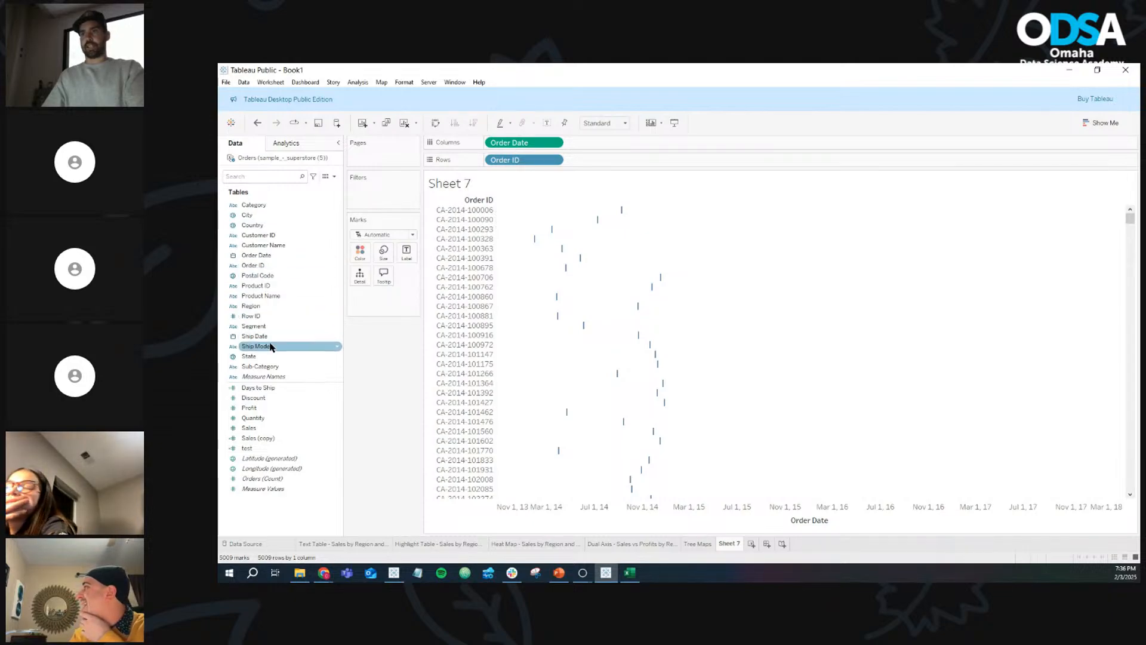
{"action": "left_click_drag", "start_coordinate": [258, 259], "coordinate": [368, 200]}
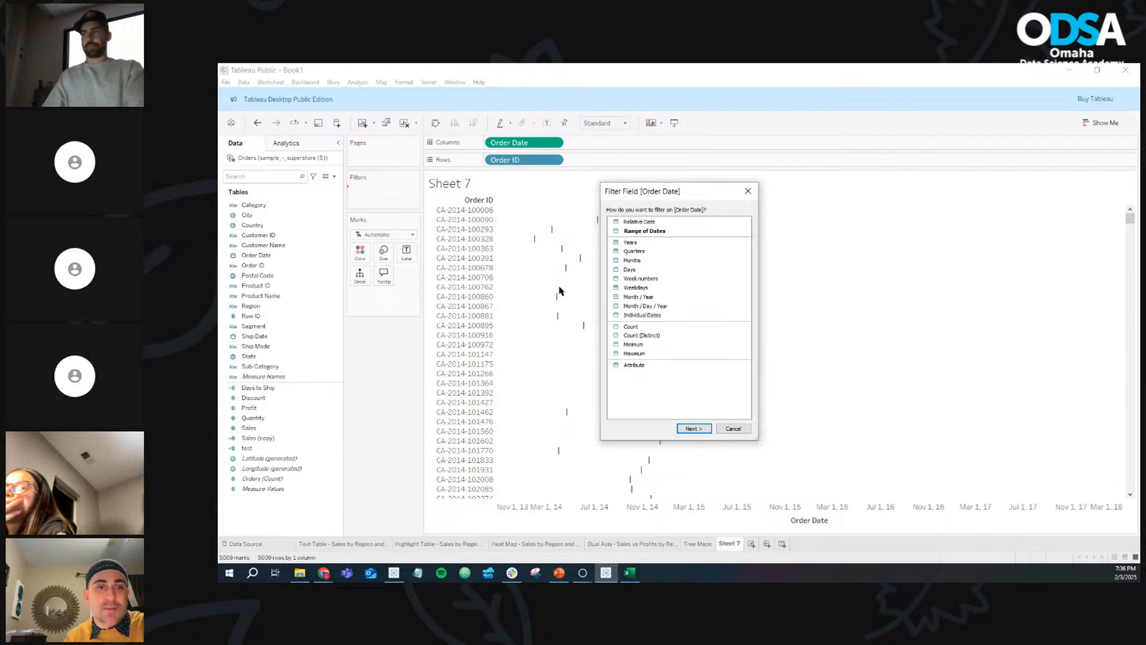
{"action": "left_click", "coordinate": [649, 298]}
{"action": "left_click", "coordinate": [693, 428]}
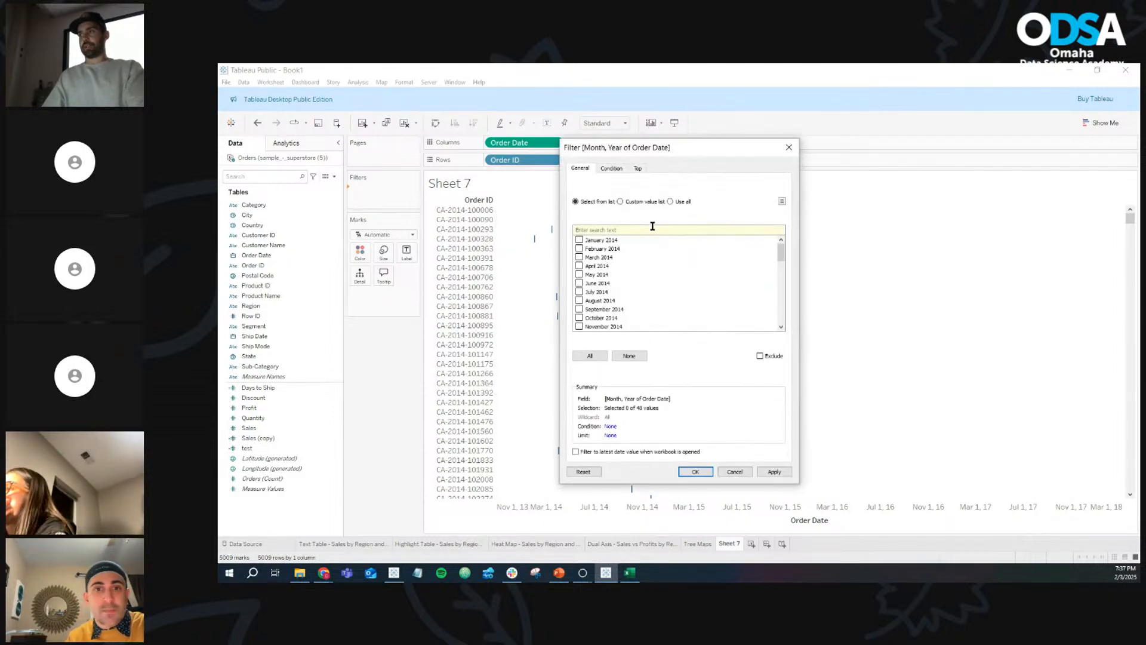
{"action": "left_click", "coordinate": [694, 471]}
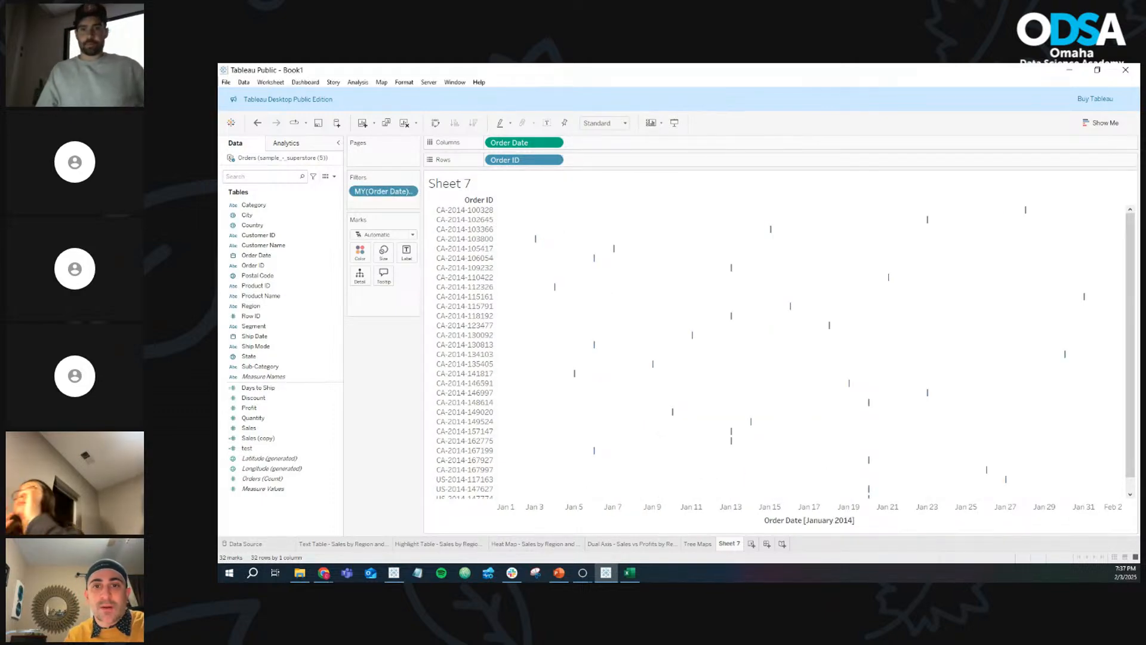
Step: Remove Order ID from Rows once more and put it back with all members
{"action": "key", "text": "alt+Tab"}
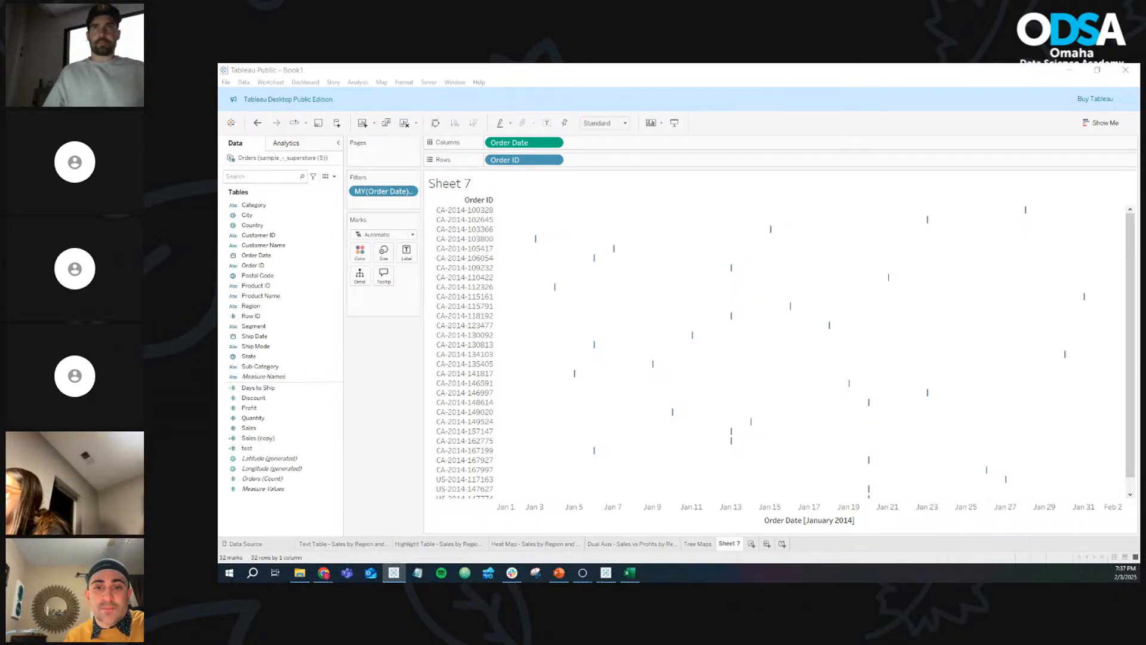
{"action": "key", "text": "alt+Tab"}
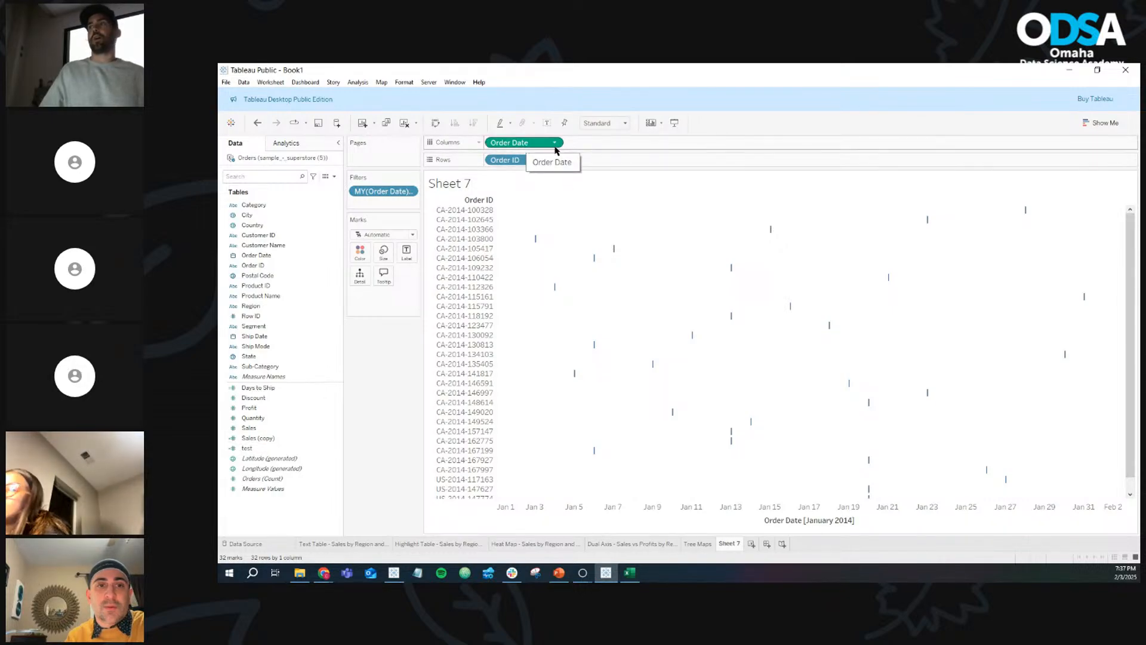
{"action": "left_click_drag", "start_coordinate": [526, 166], "coordinate": [370, 407]}
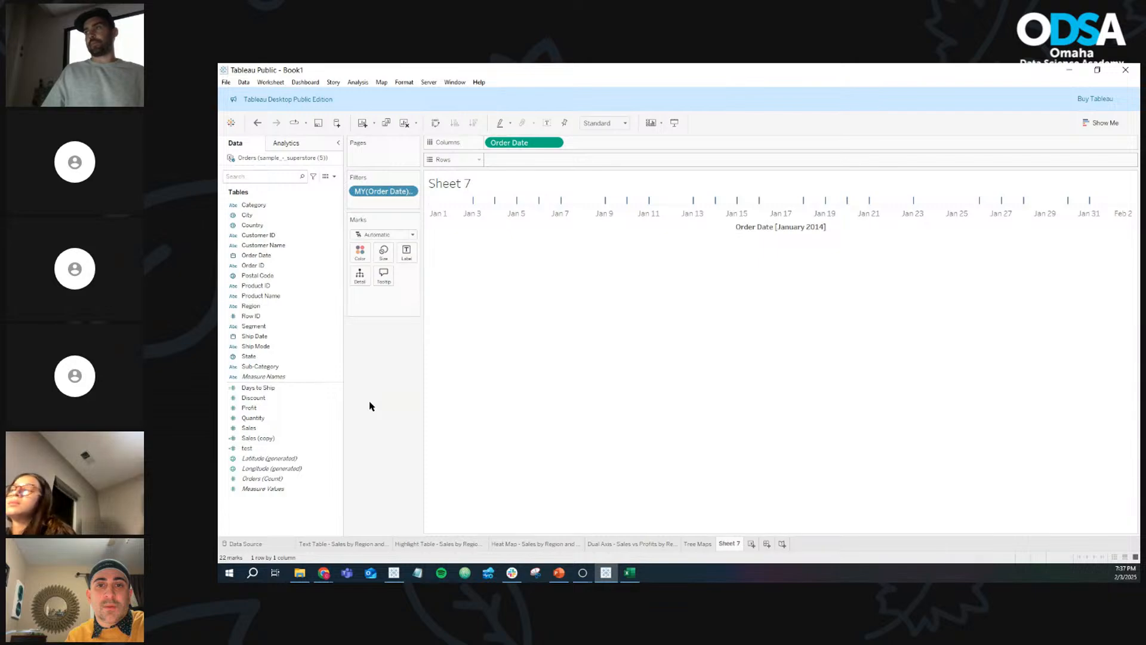
{"action": "left_click_drag", "start_coordinate": [256, 255], "coordinate": [528, 166]}
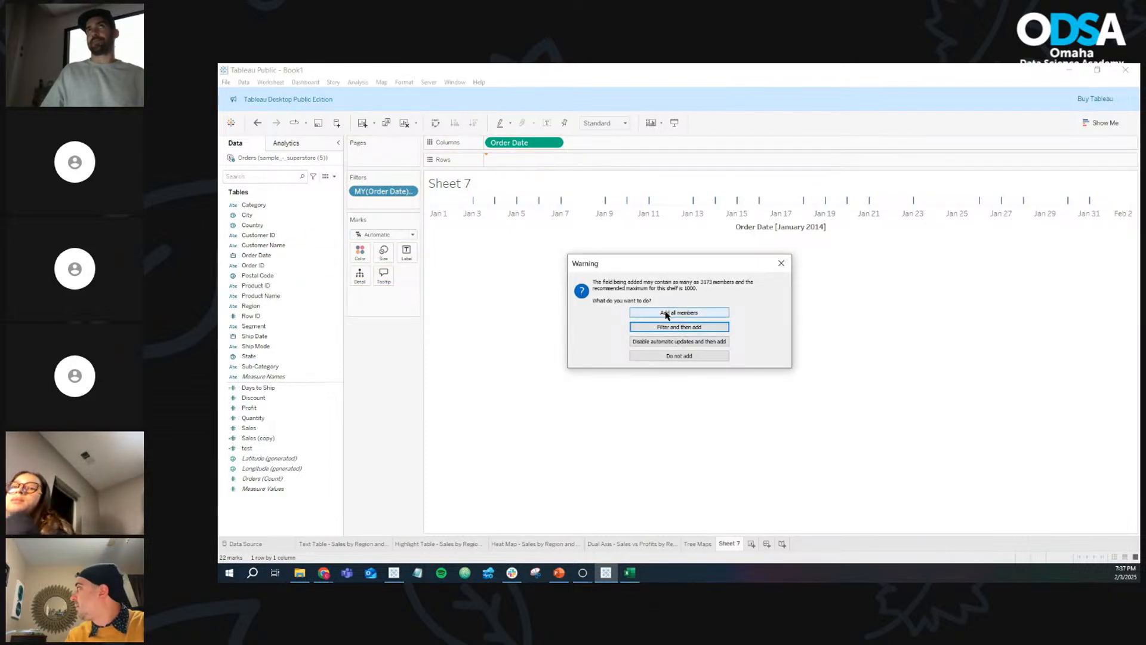
{"action": "left_click", "coordinate": [667, 315]}
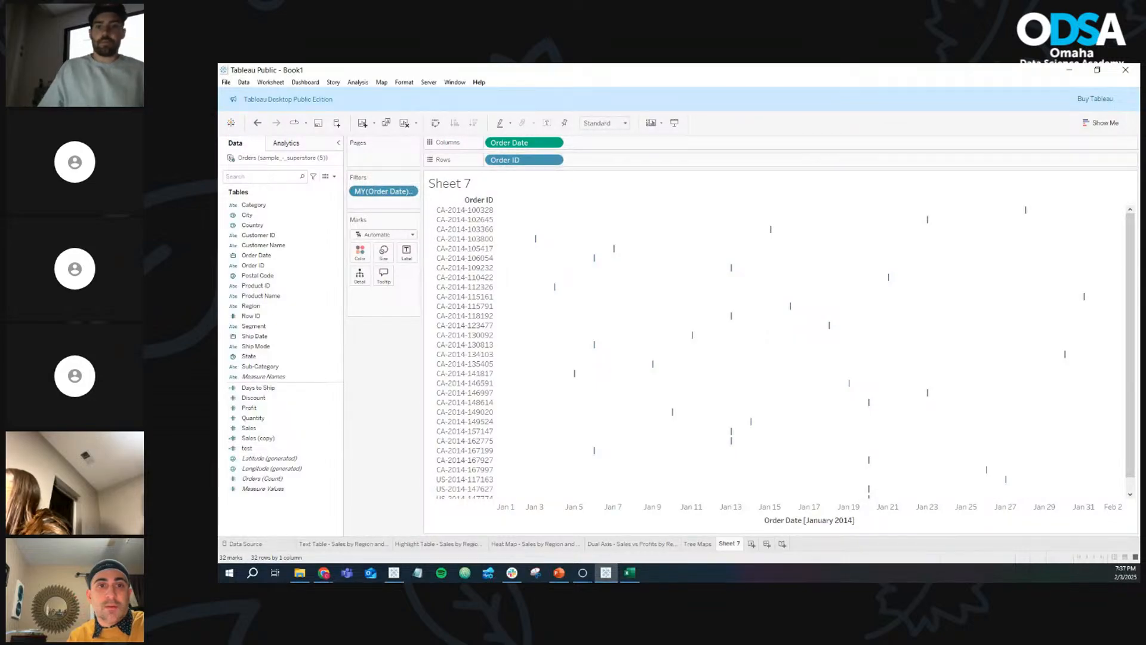
Step: Switch to PowerPoint to check the Gantt Bar slide and return to Book1 in Tableau Public
{"action": "key", "text": "alt+Tab"}
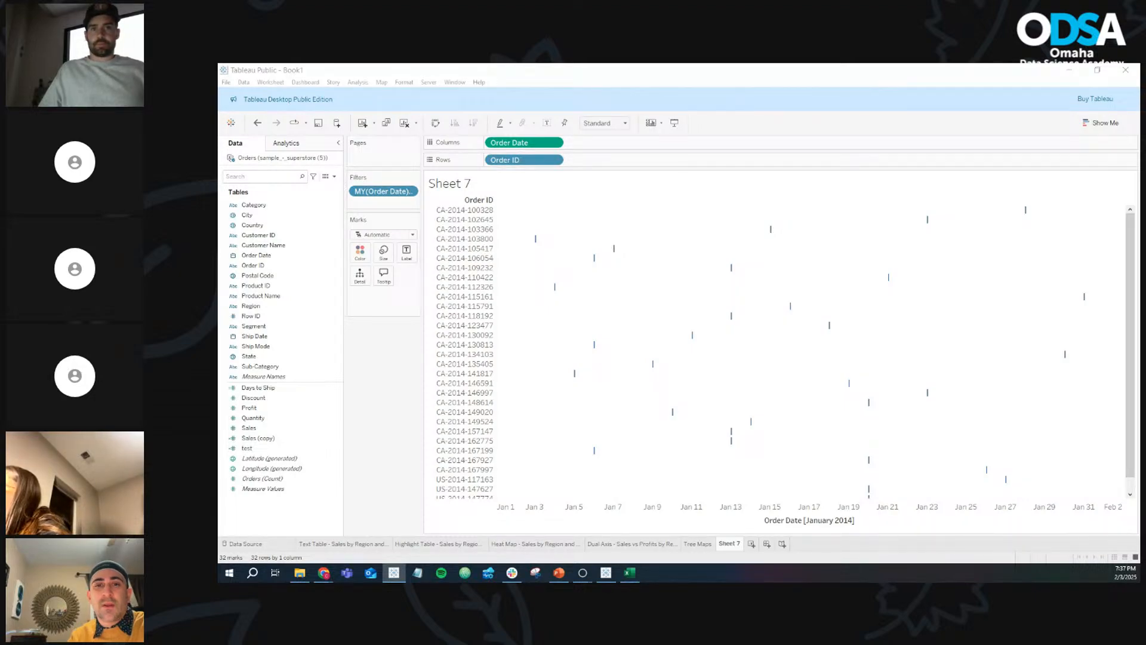
{"action": "key", "text": "alt+Tab"}
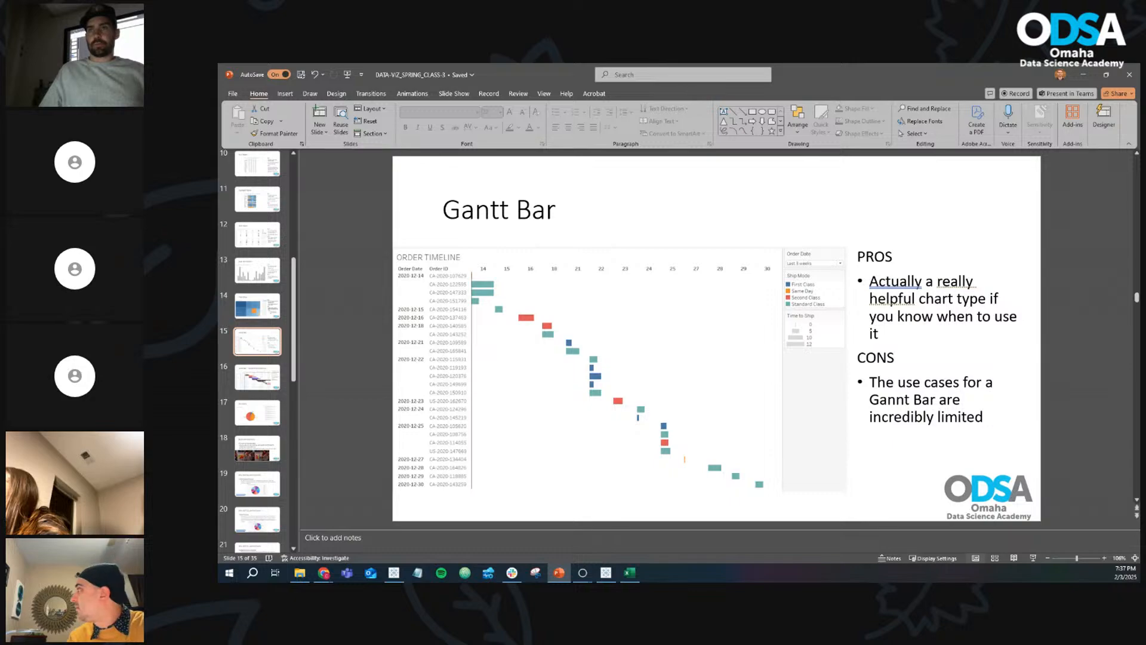
{"action": "key", "text": "alt+Tab"}
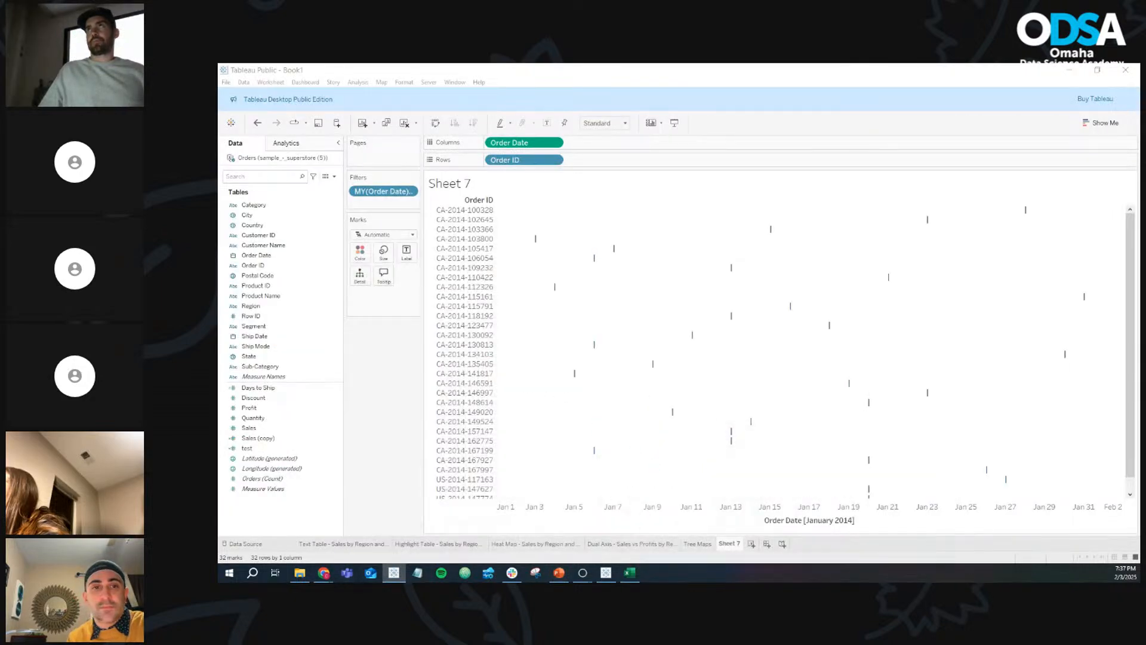
Step: Check the settings of the Order Date month/year filter and remove that filter from Sheet 7
{"action": "left_click", "coordinate": [409, 193]}
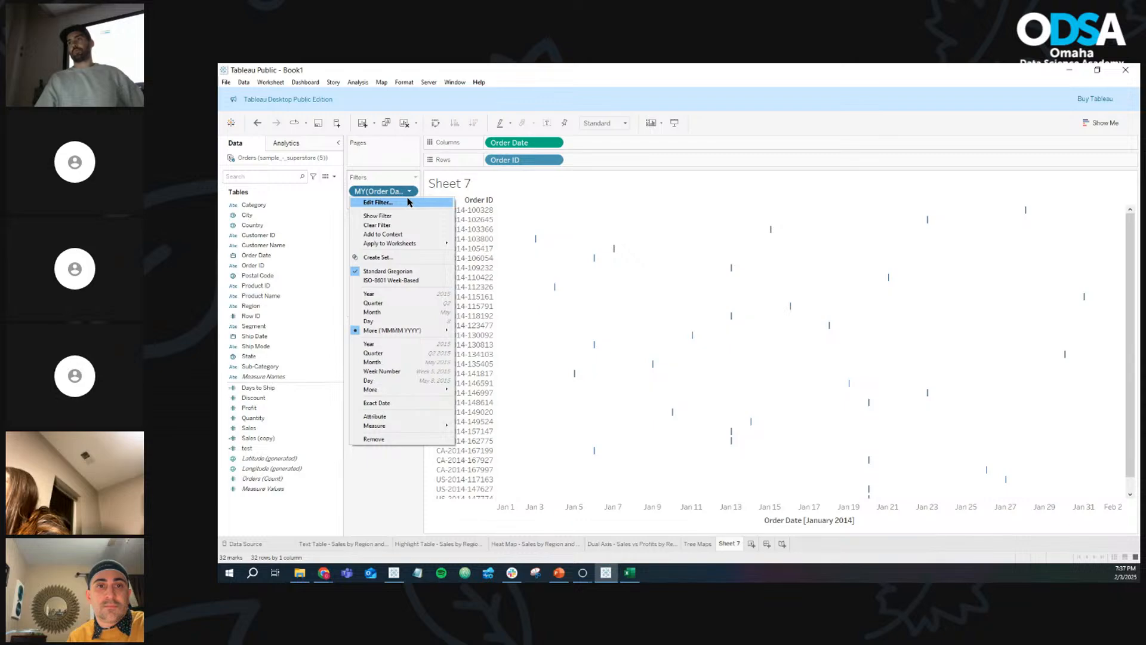
{"action": "left_click", "coordinate": [409, 202]}
{"action": "left_click", "coordinate": [790, 147]}
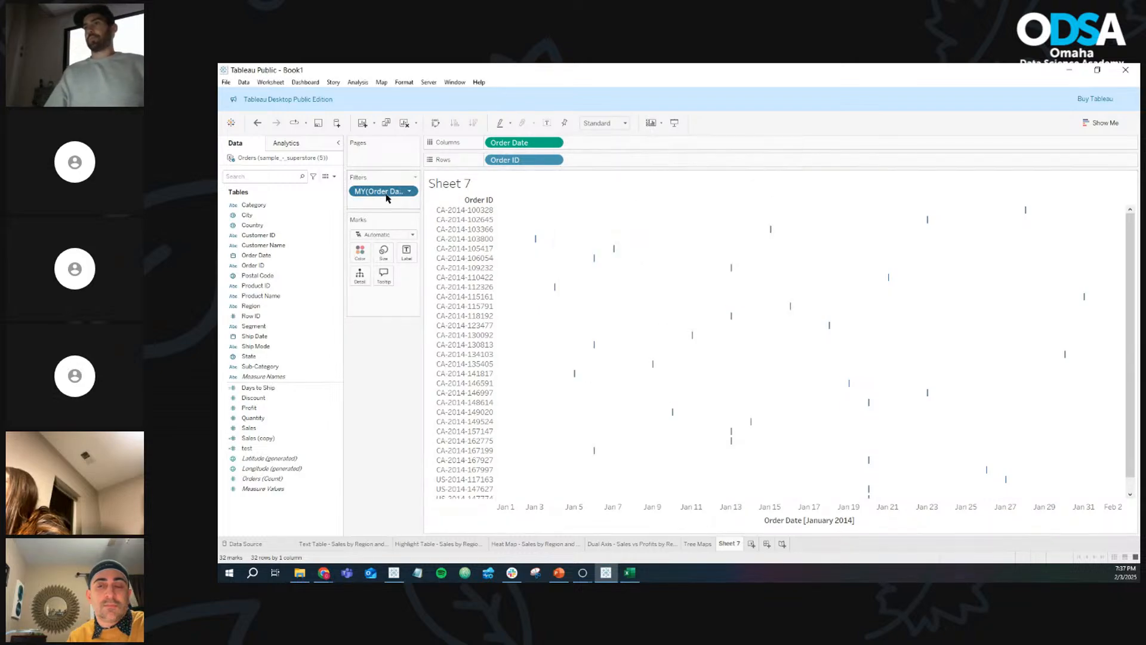
{"action": "left_click_drag", "start_coordinate": [386, 198], "coordinate": [376, 351]}
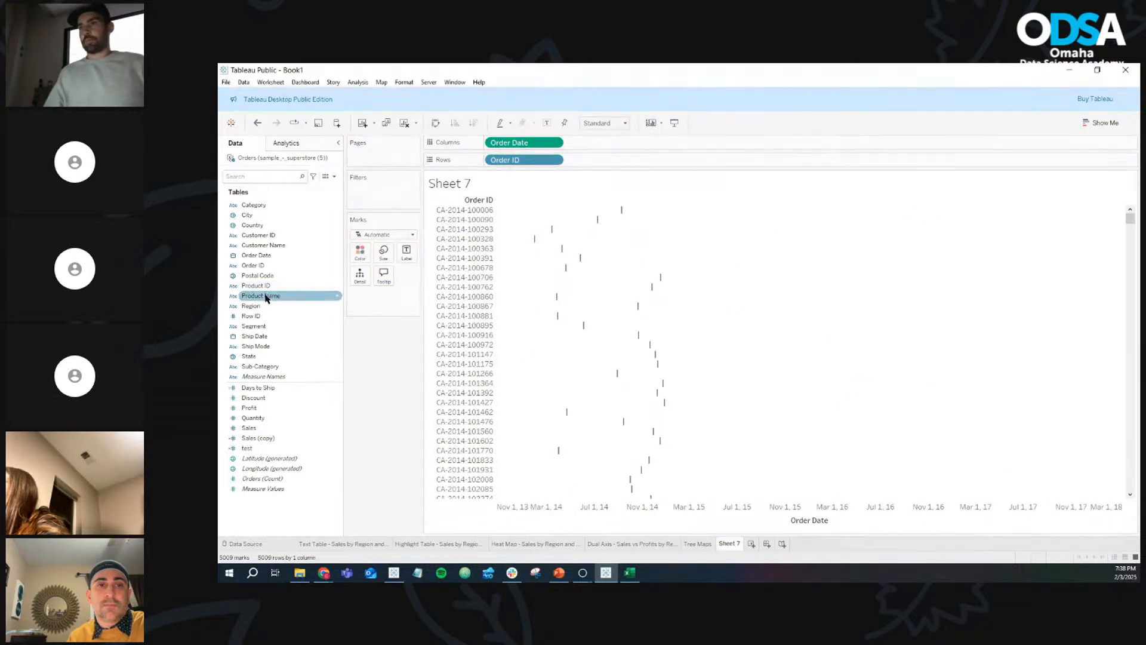
{"action": "left_click_drag", "start_coordinate": [257, 255], "coordinate": [370, 192]}
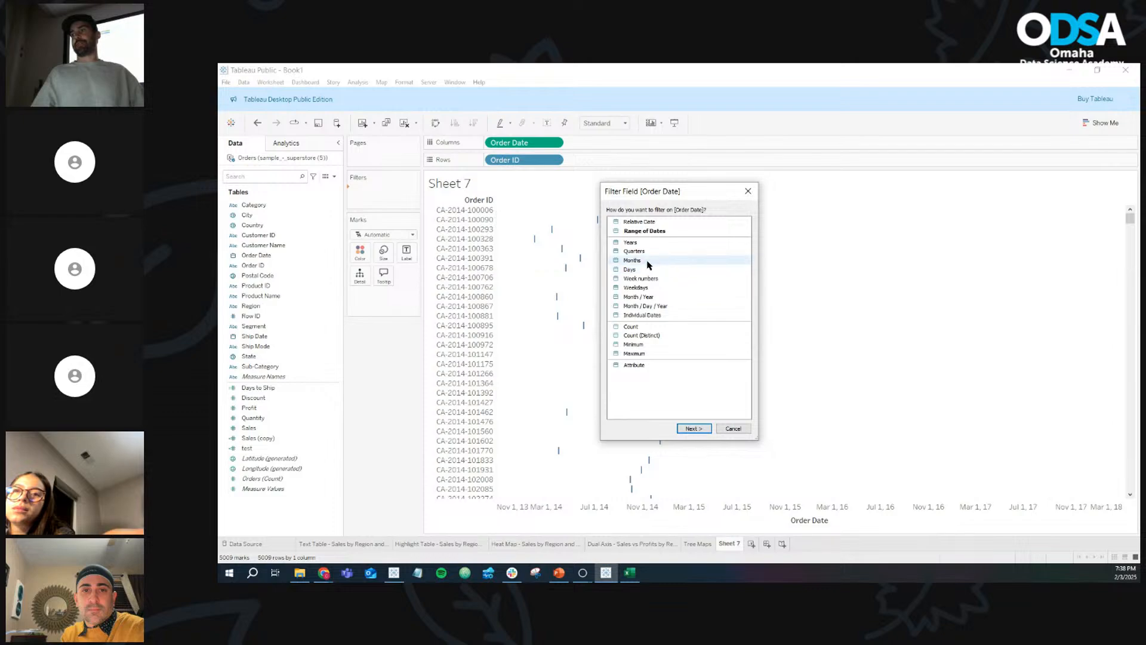
{"action": "left_click", "coordinate": [704, 432]}
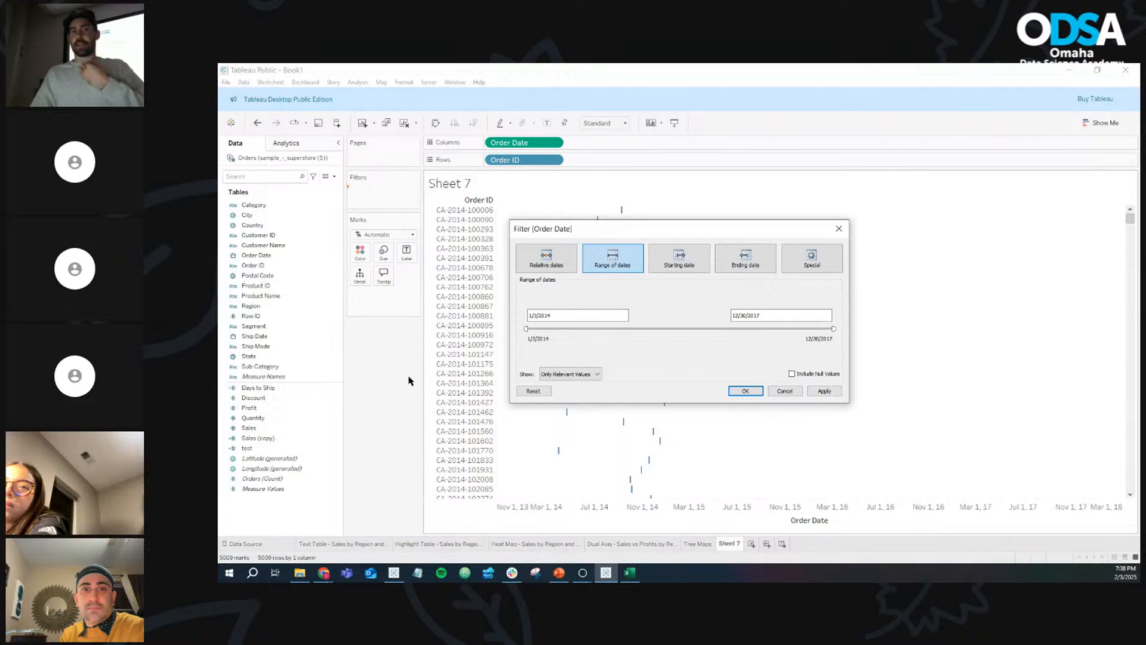
{"action": "left_click", "coordinate": [839, 229]}
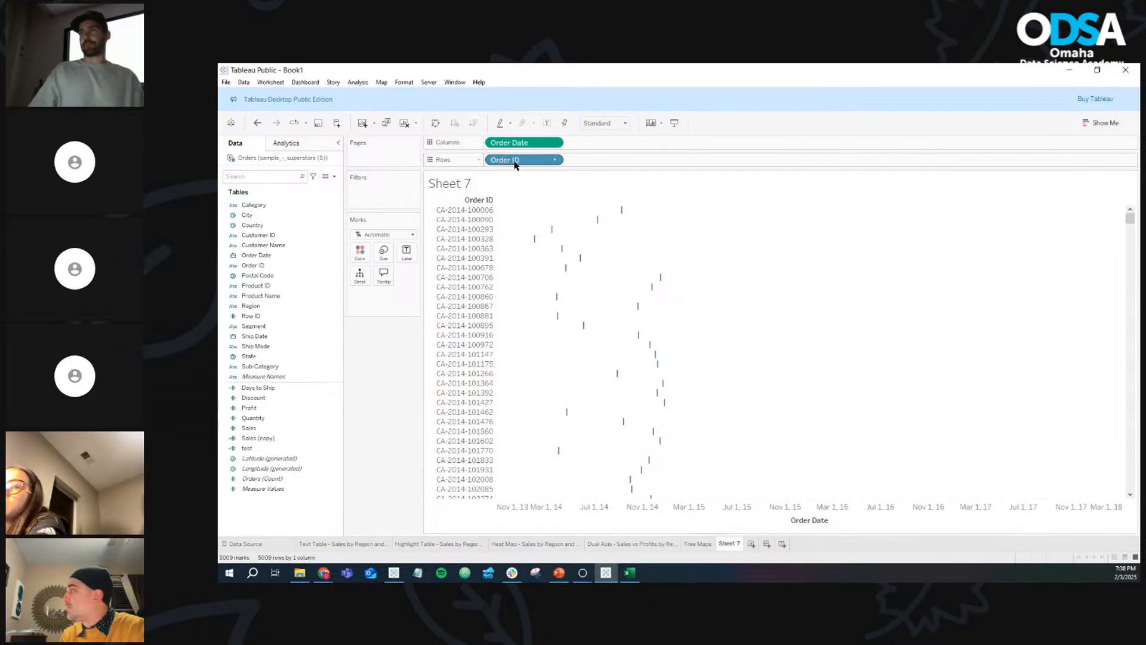
Step: Filter the sheet by the Month / Year of Order Date, keeping only January 2014
{"action": "mouse_move", "coordinate": [623, 213]}
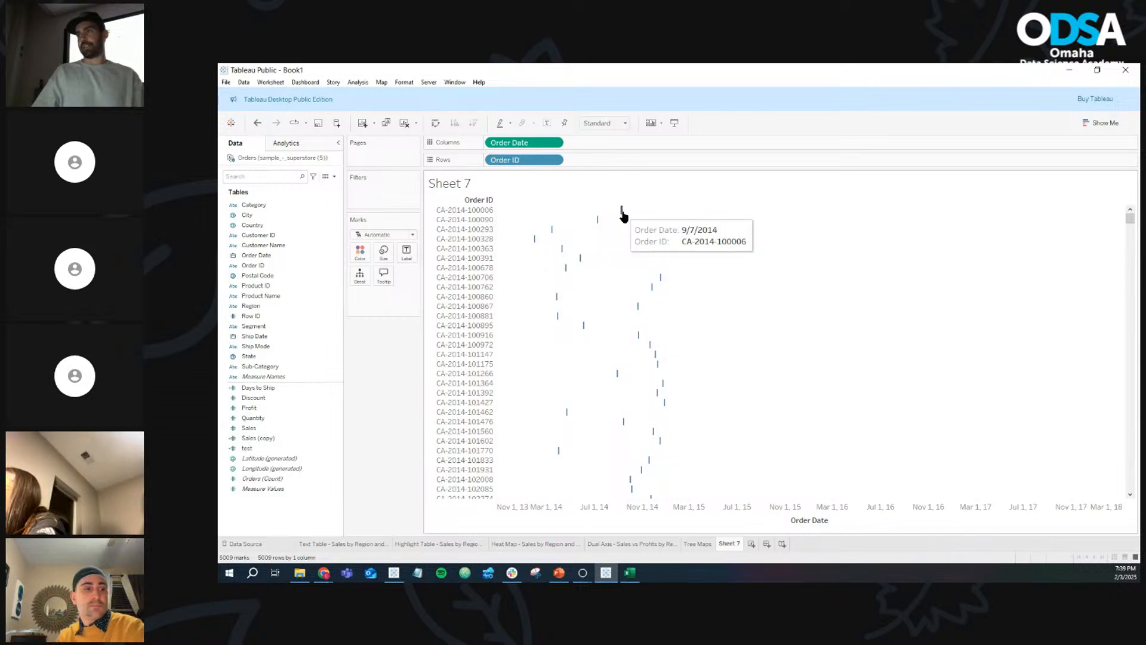
{"action": "left_click_drag", "start_coordinate": [263, 255], "coordinate": [375, 190]}
{"action": "left_click", "coordinate": [638, 297]}
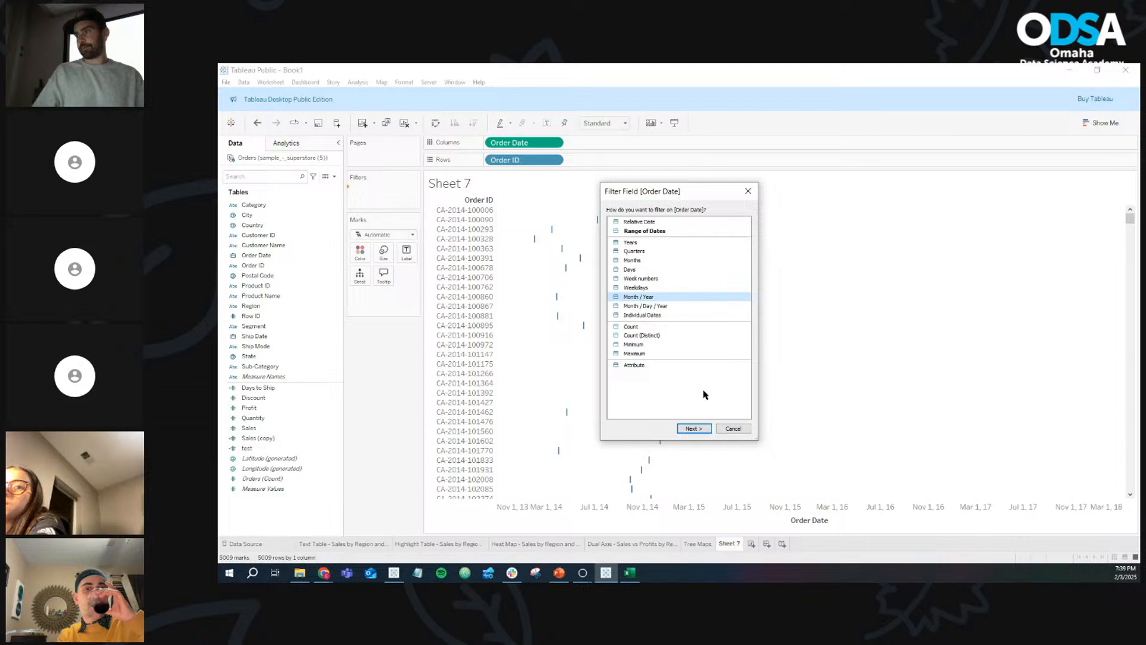
{"action": "left_click", "coordinate": [694, 428]}
{"action": "left_click", "coordinate": [579, 240]}
{"action": "left_click", "coordinate": [694, 471]}
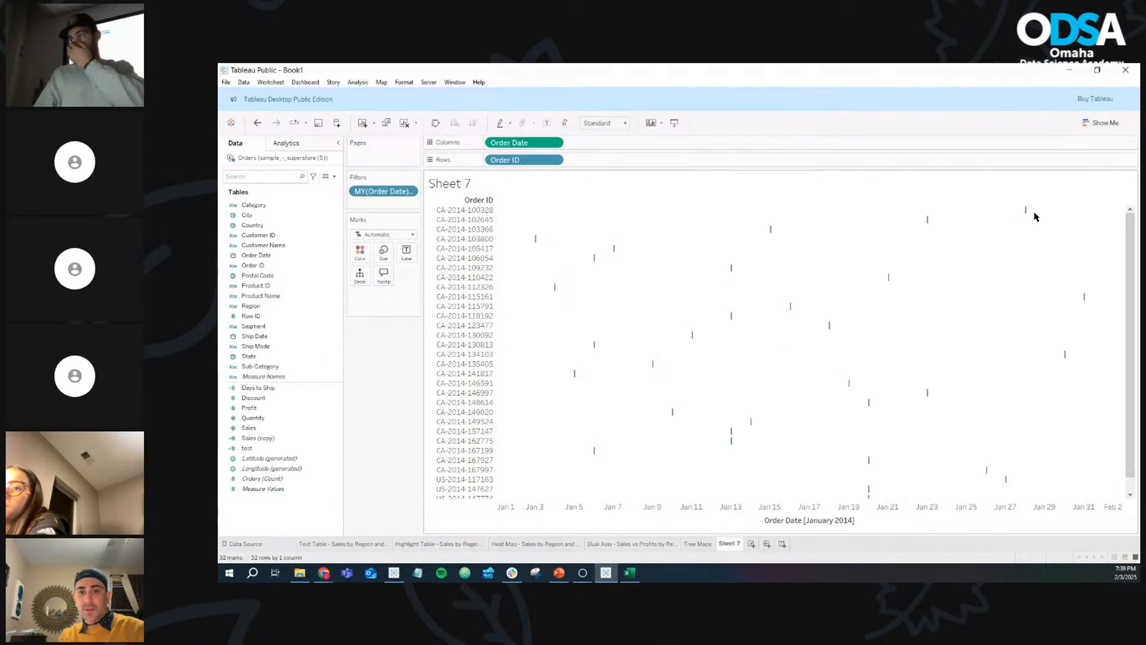
Step: Size the Gantt marks by Days to Ship so each bar extends from its order date
{"action": "mouse_move", "coordinate": [1027, 213]}
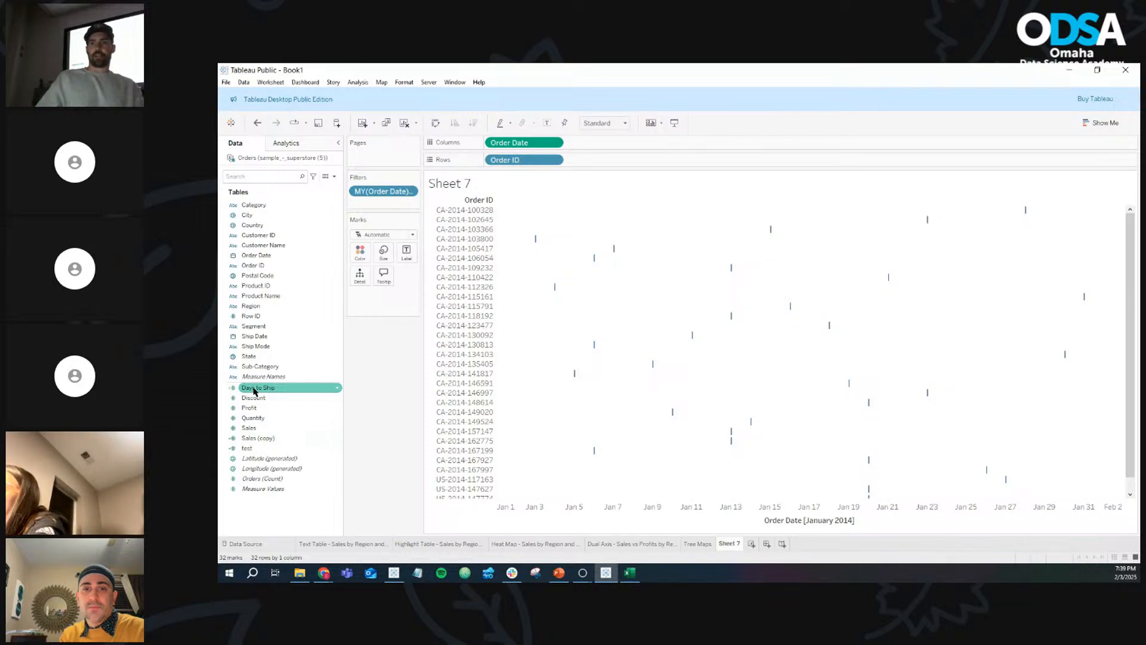
{"action": "left_click_drag", "start_coordinate": [254, 391], "coordinate": [388, 259]}
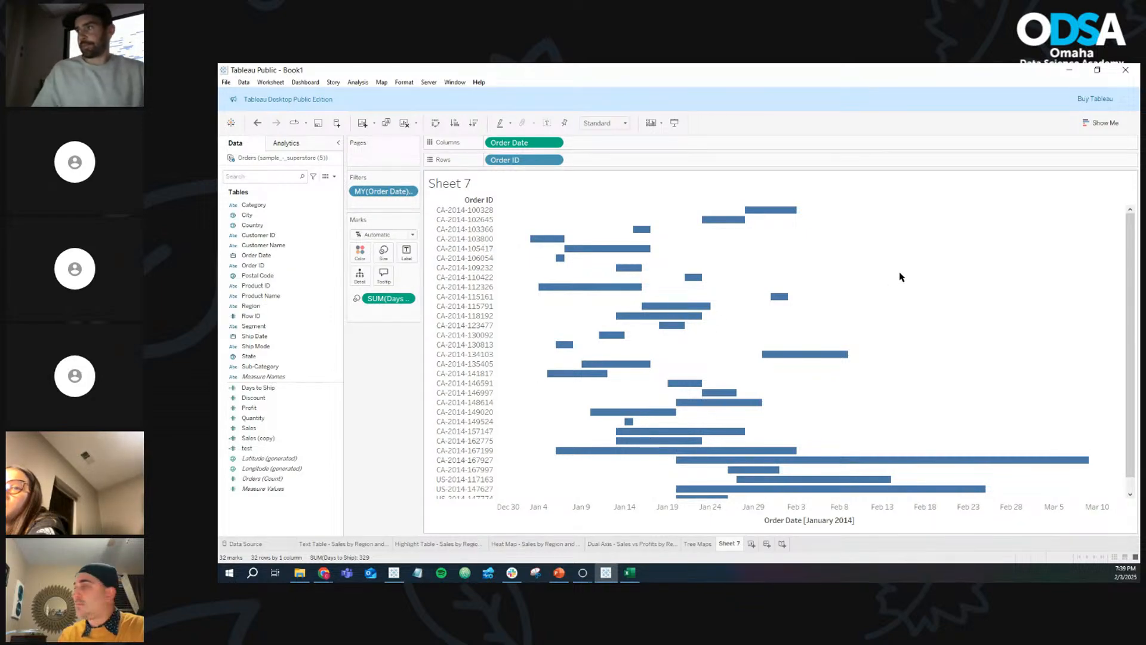
{"action": "mouse_move", "coordinate": [757, 213]}
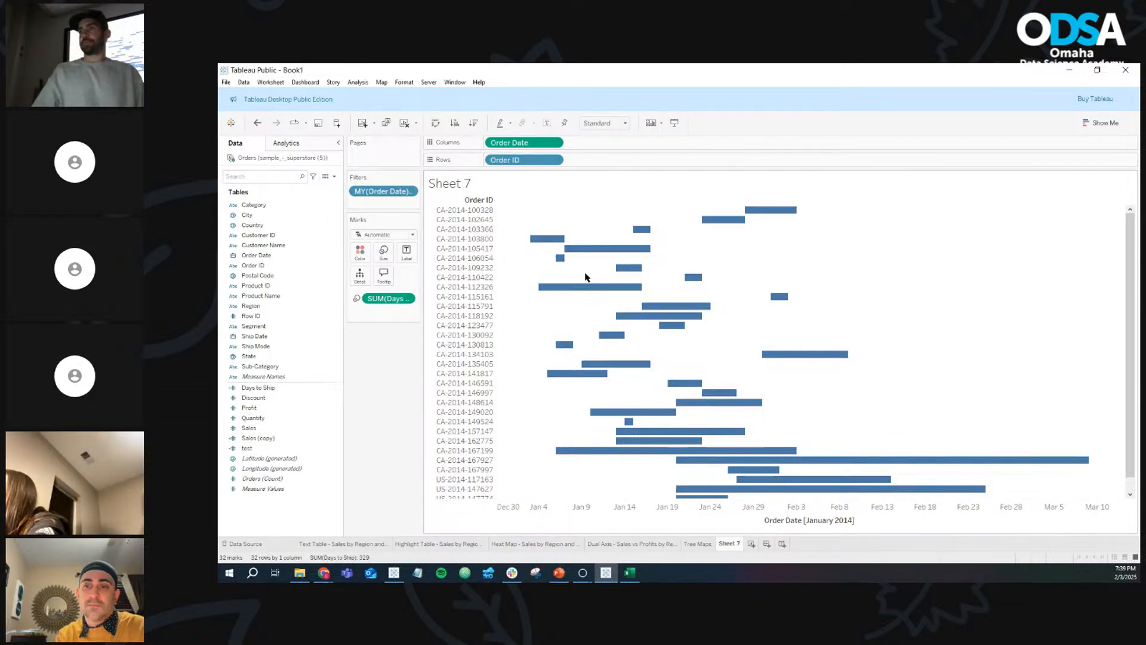
Step: Open the Days to Ship calculated field for editing and enlarge its formula text for reading
{"action": "left_click", "coordinate": [259, 390]}
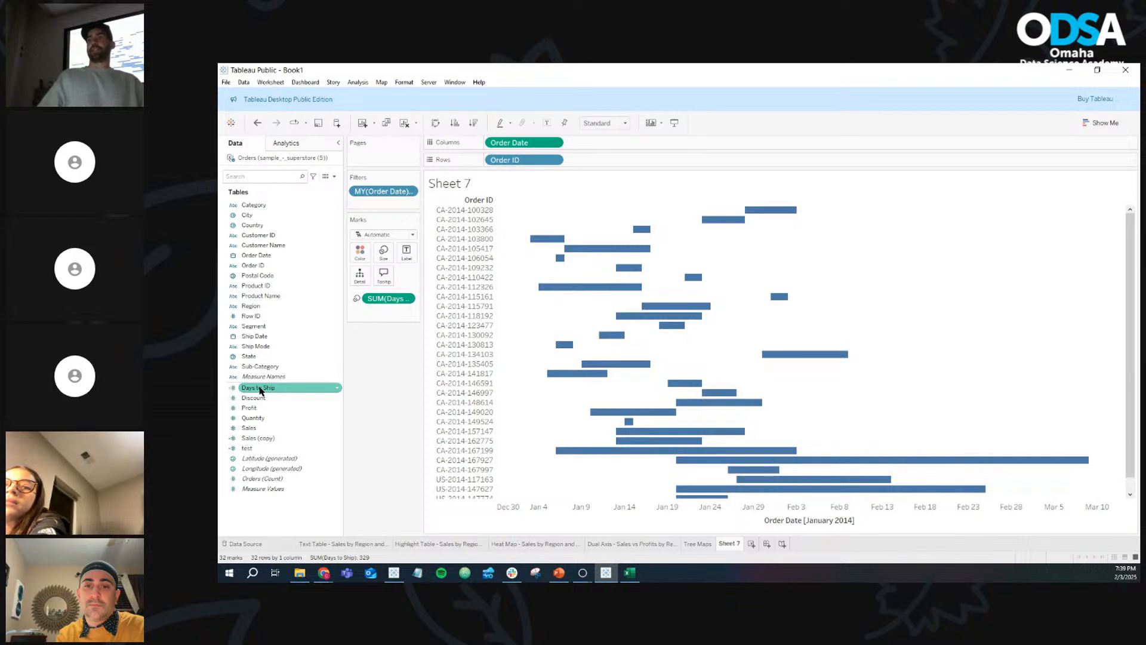
{"action": "left_click_drag", "start_coordinate": [259, 389], "coordinate": [408, 358]}
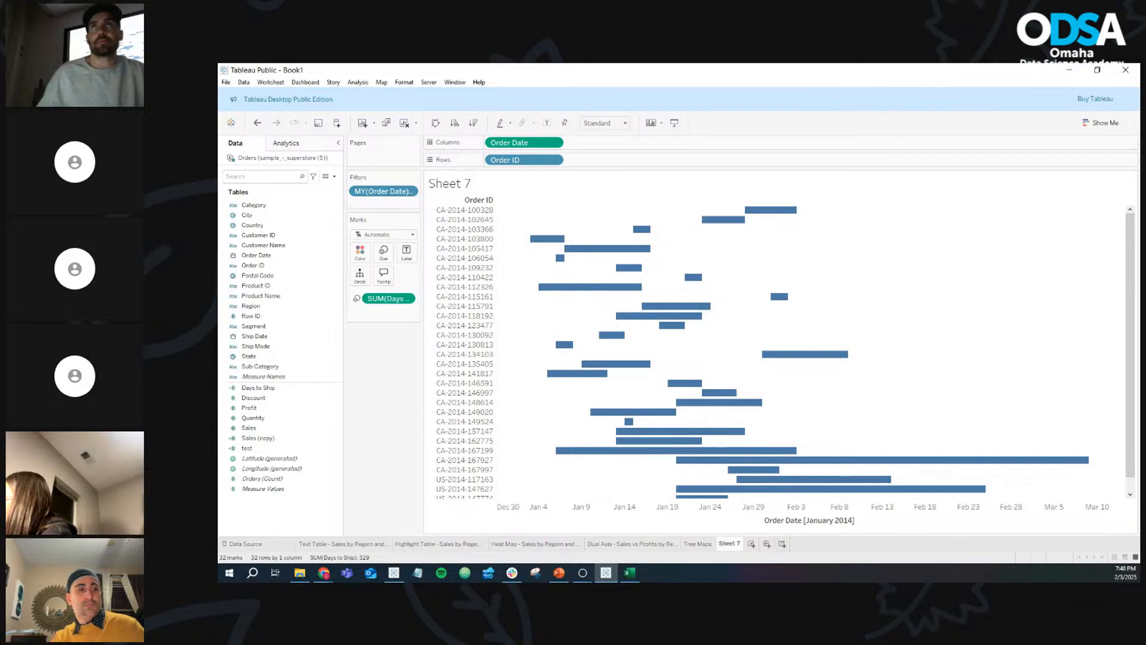
{"action": "left_click", "coordinate": [331, 388]}
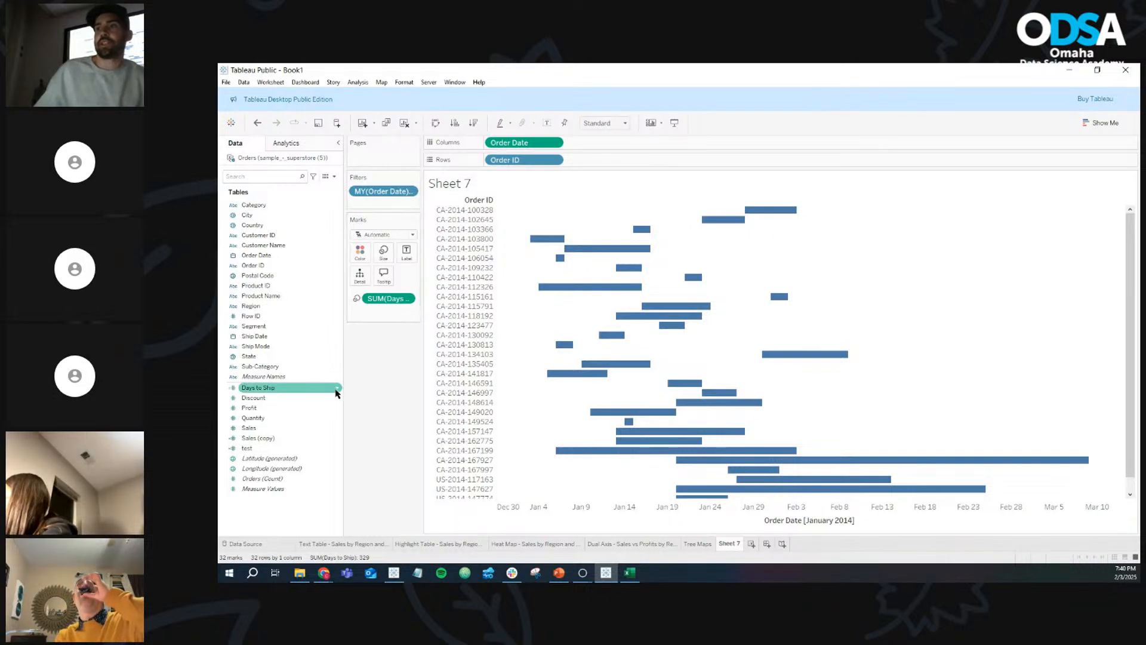
{"action": "left_click", "coordinate": [337, 389]}
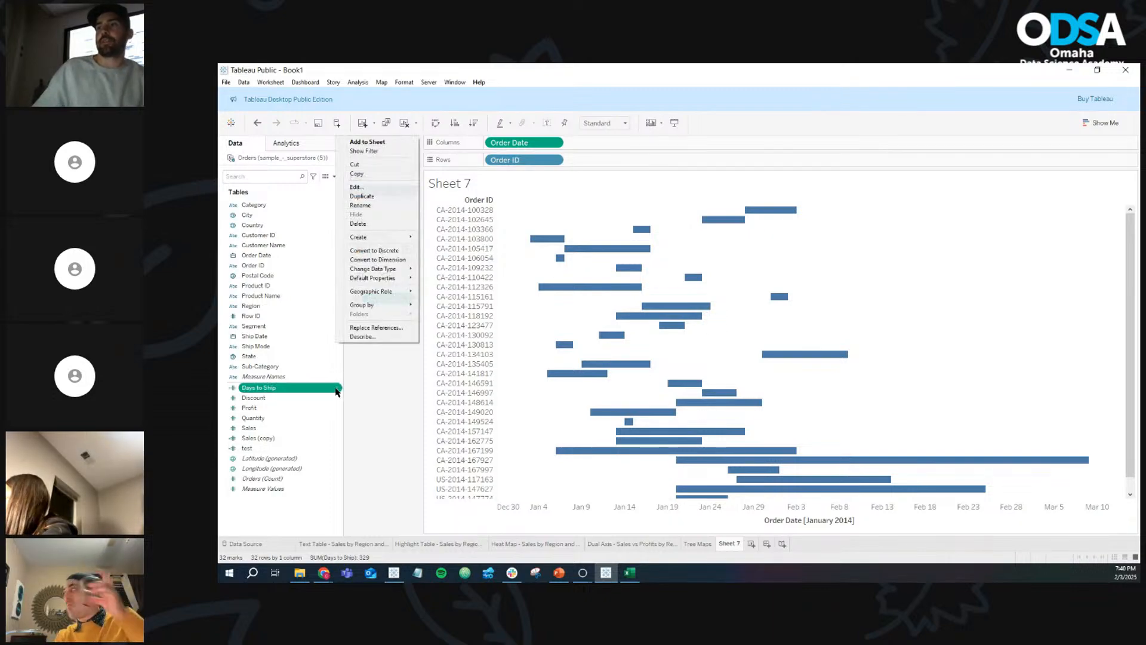
{"action": "left_click", "coordinate": [358, 186]}
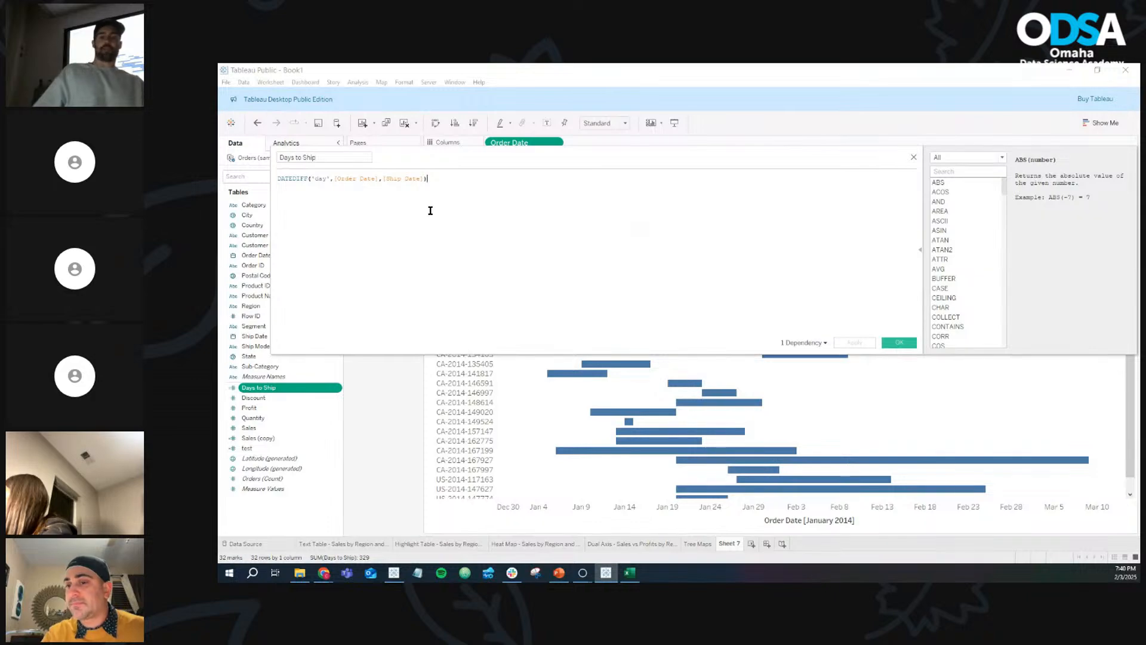
{"action": "scroll", "coordinate": [430, 210], "scroll_direction": "up", "scroll_amount": 6, "text": "ctrl"}
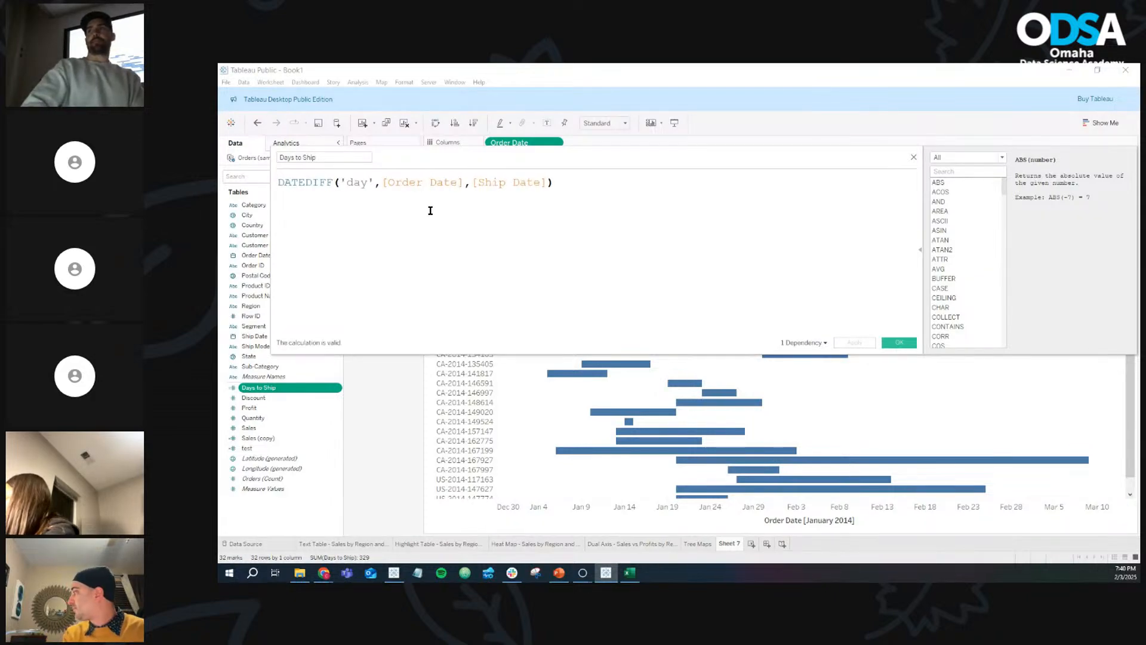
{"action": "scroll", "coordinate": [430, 211], "scroll_direction": "up", "scroll_amount": 4, "text": "ctrl"}
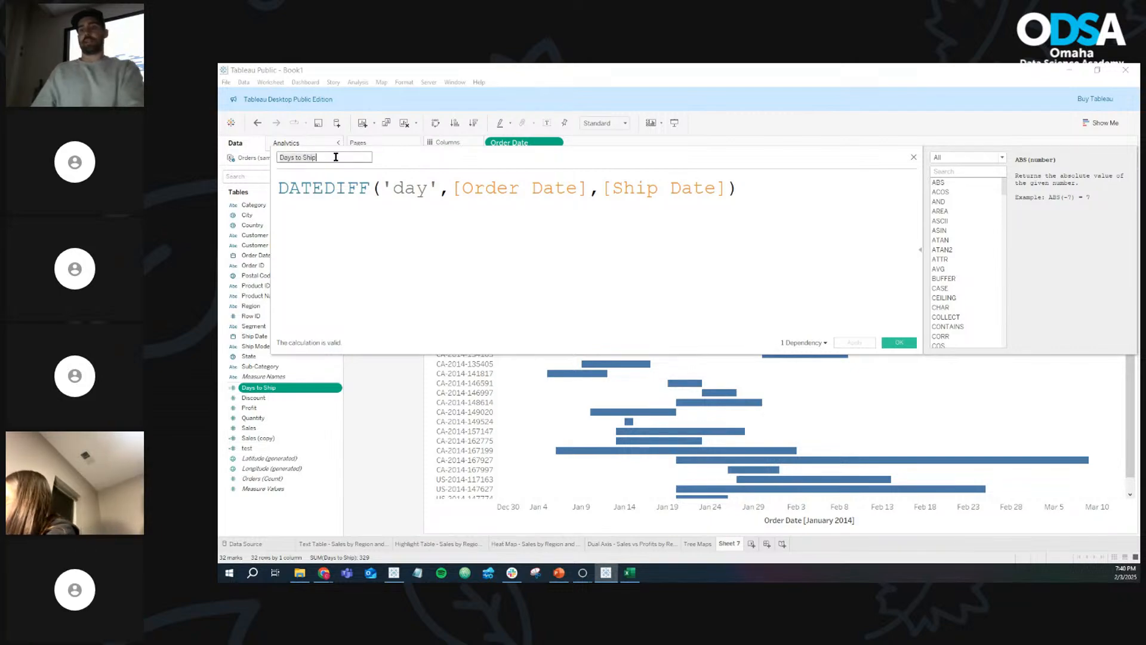
Step: Try to save the Days to Ship calculation with an empty name, and close the editor without saving
{"action": "key", "text": "ctrl+a"}
{"action": "key", "text": "BackSpace"}
{"action": "left_click", "coordinate": [907, 345]}
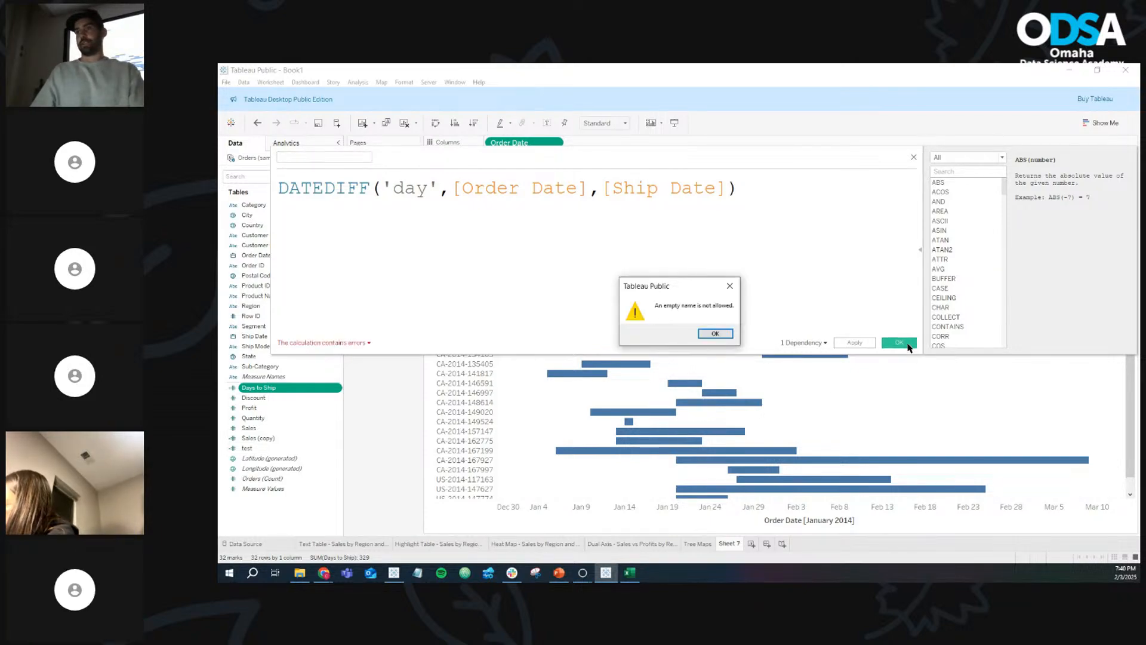
{"action": "left_click", "coordinate": [715, 333]}
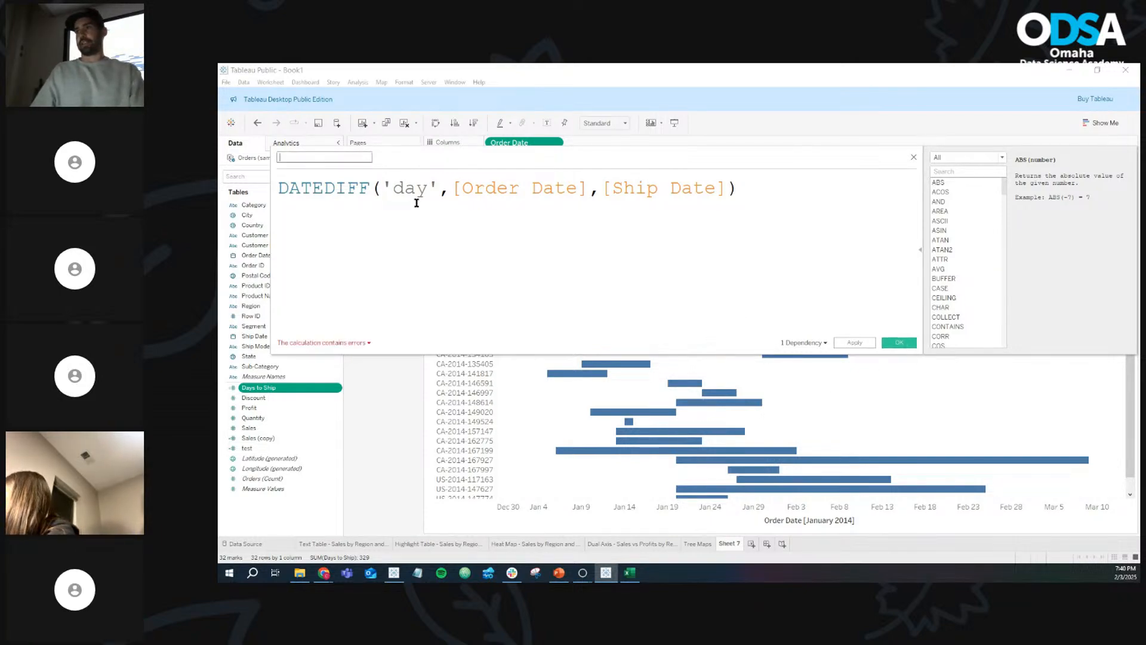
{"action": "left_click", "coordinate": [914, 158]}
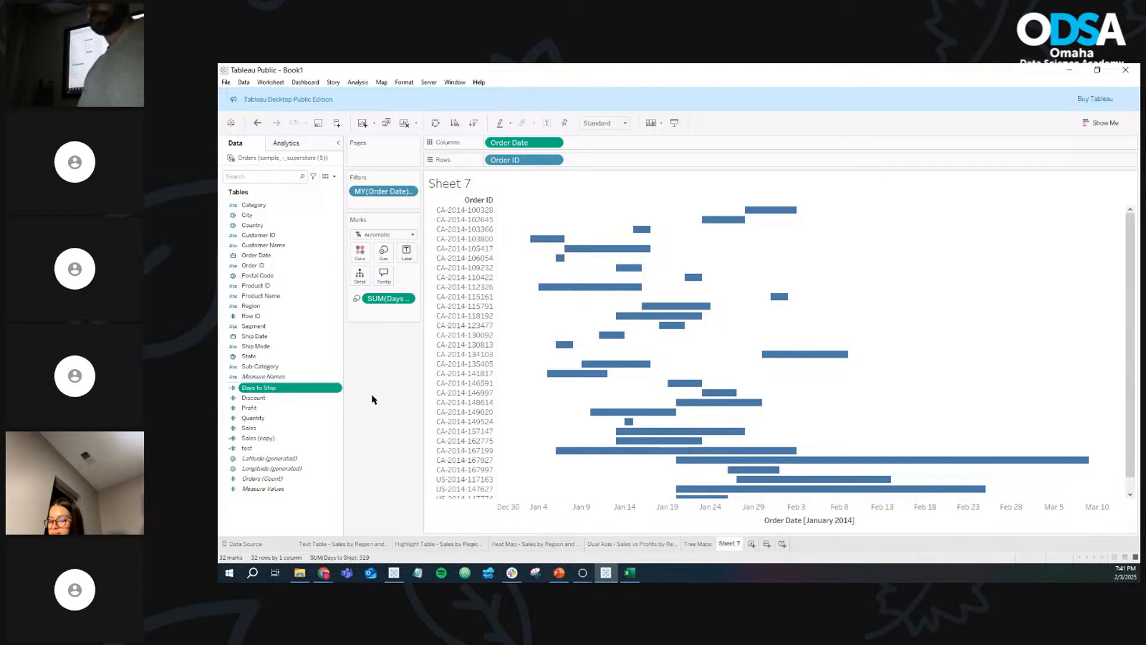
Step: Reopen the Days to Ship calculation, review its enlarged DATEDIFF formula and close it unchanged
{"action": "left_click", "coordinate": [337, 392]}
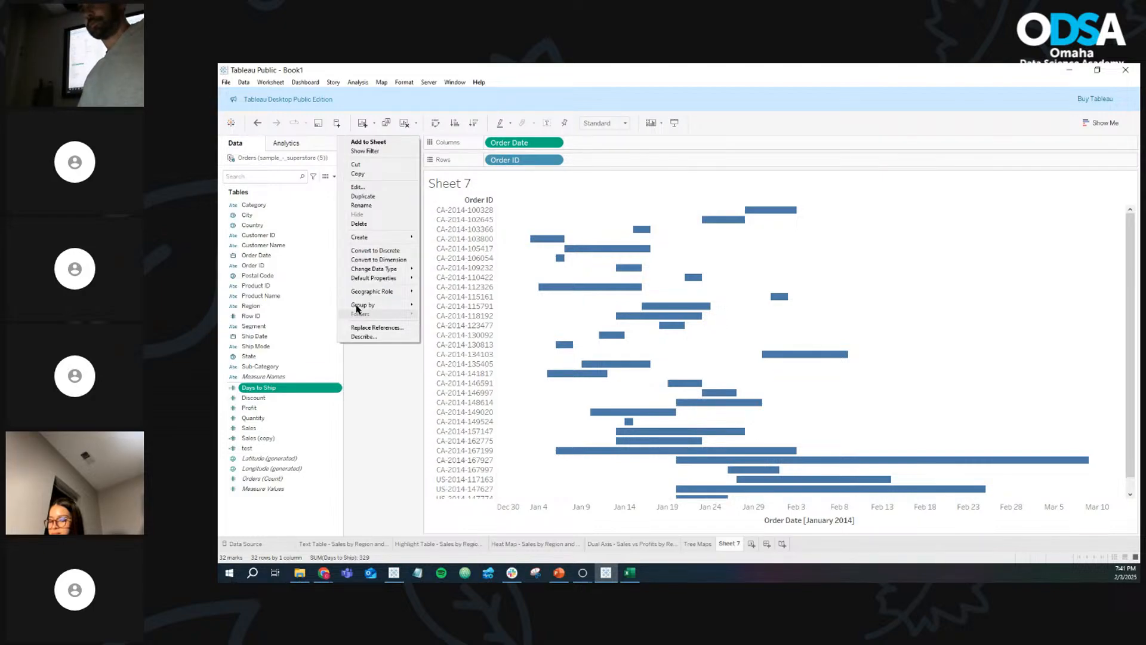
{"action": "left_click", "coordinate": [361, 188]}
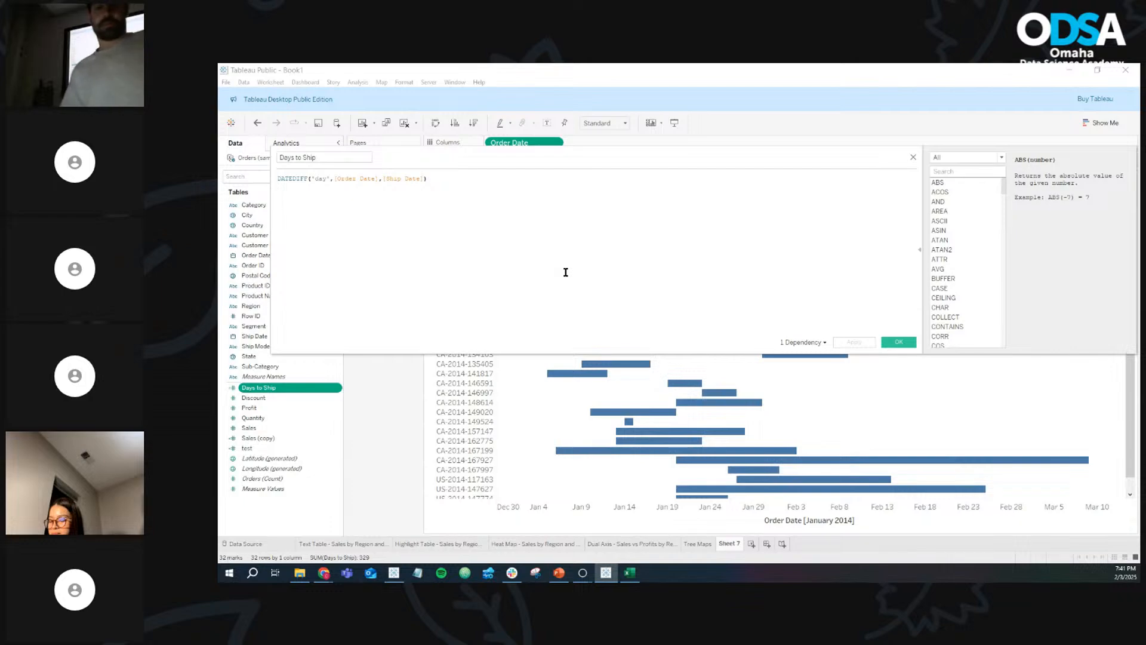
{"action": "scroll", "coordinate": [566, 272], "scroll_direction": "up", "scroll_amount": 6}
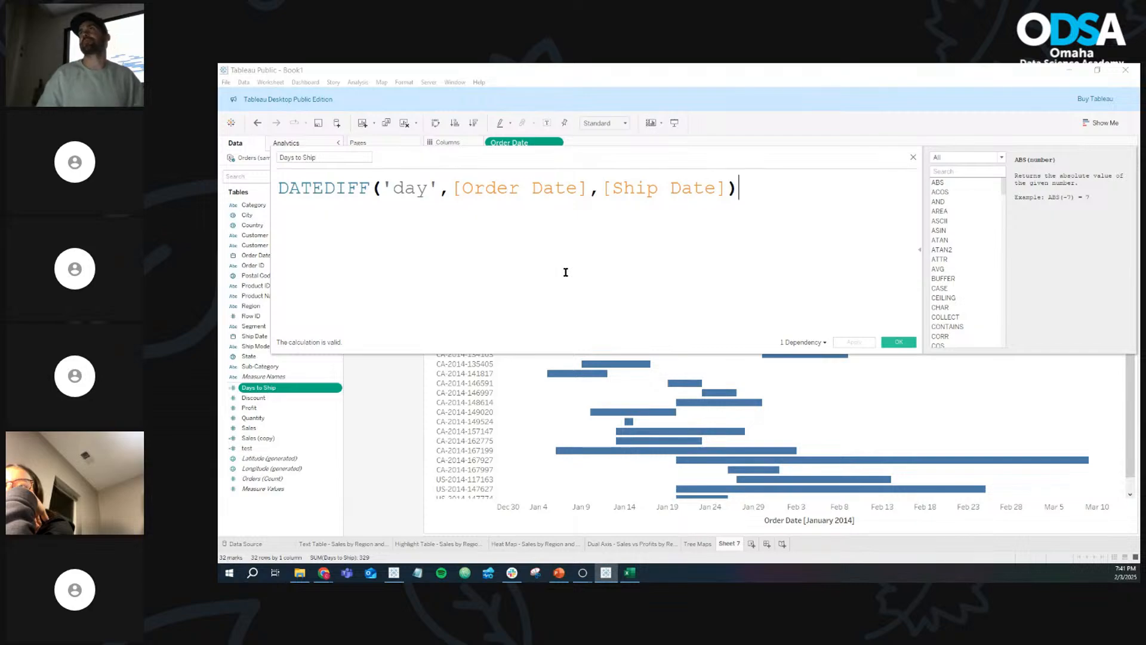
{"action": "left_click", "coordinate": [913, 158]}
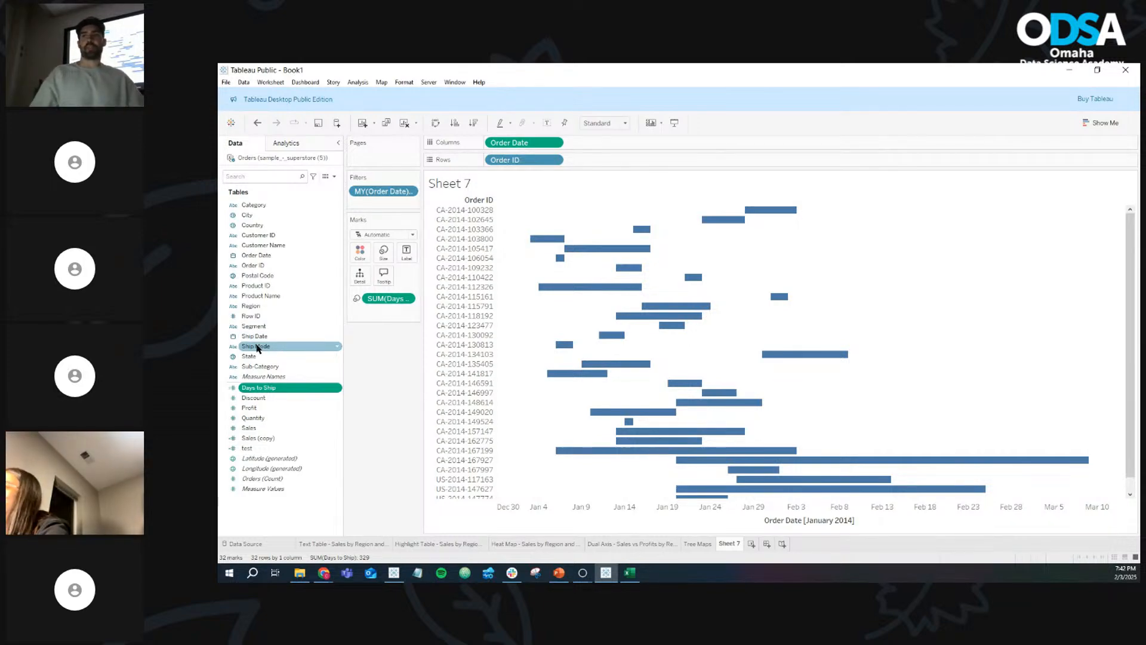
Step: Color the Gantt bars by Ship Mode and look over the colored orders and their details
{"action": "left_click_drag", "start_coordinate": [258, 349], "coordinate": [359, 256]}
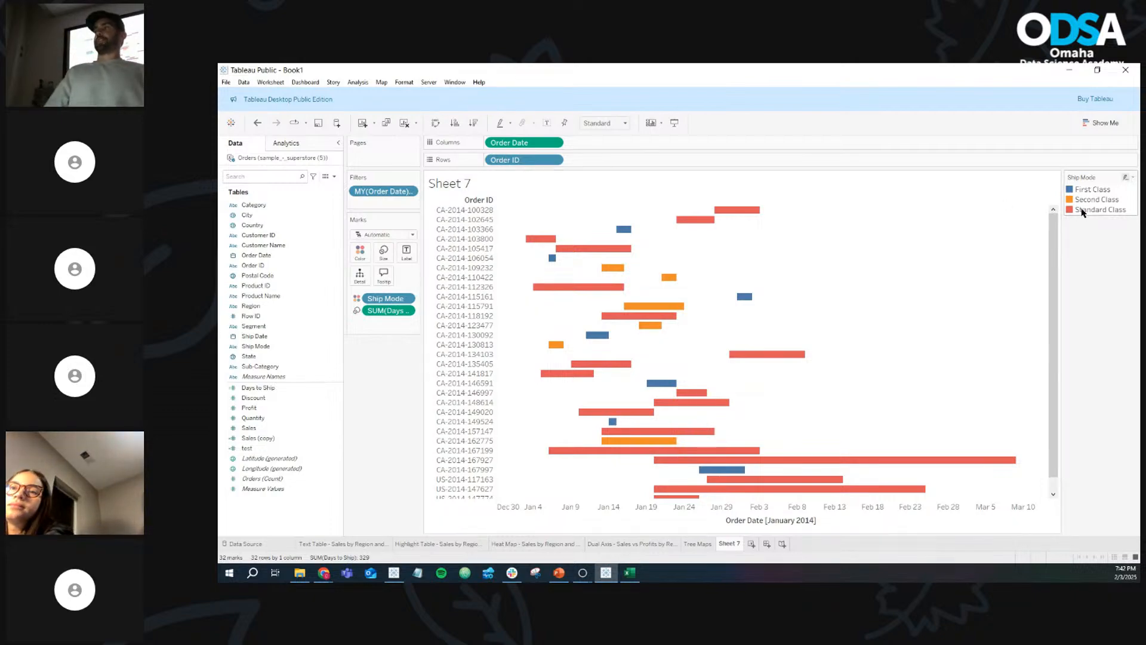
{"action": "mouse_move", "coordinate": [552, 456]}
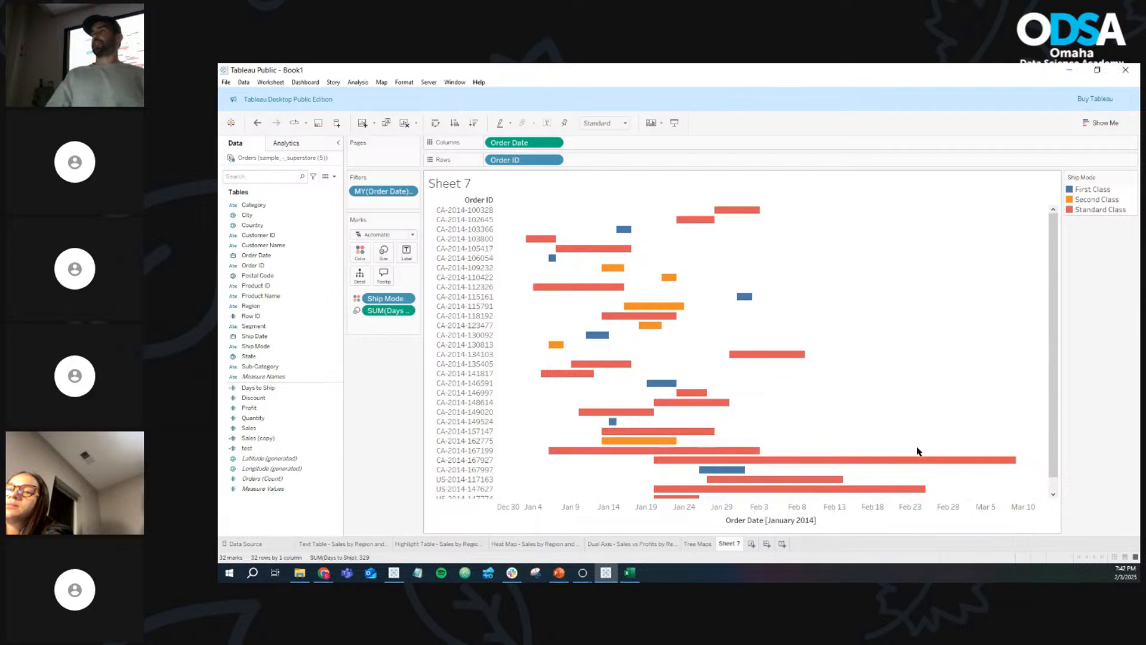
{"action": "mouse_move", "coordinate": [644, 443]}
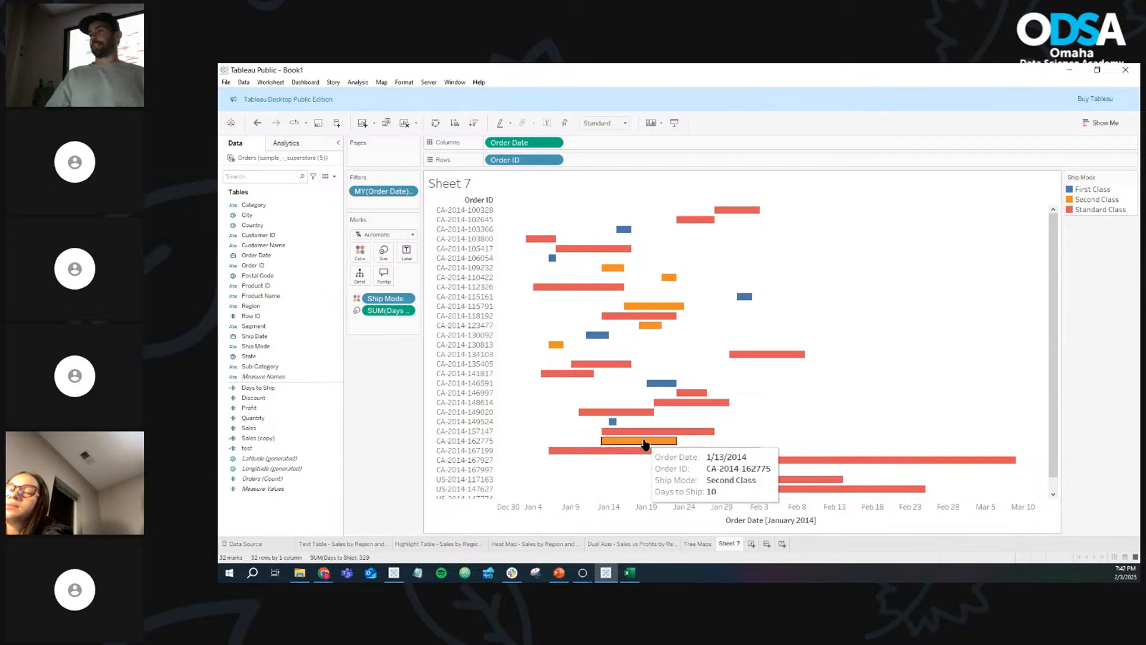
{"action": "mouse_move", "coordinate": [660, 309]}
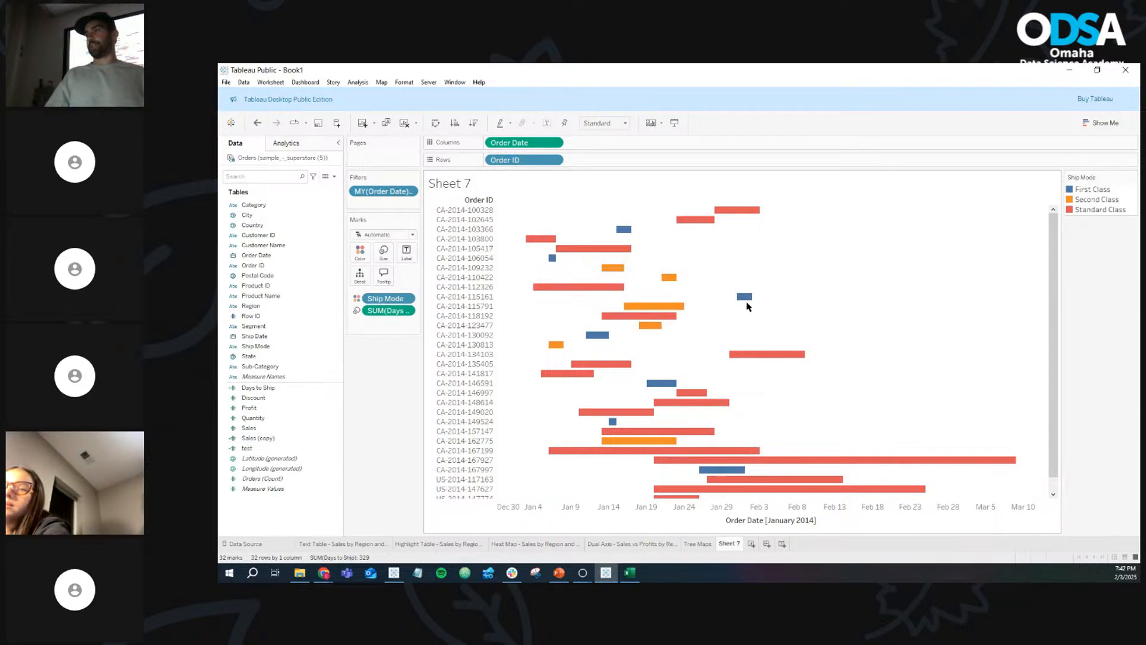
{"action": "mouse_move", "coordinate": [600, 339]}
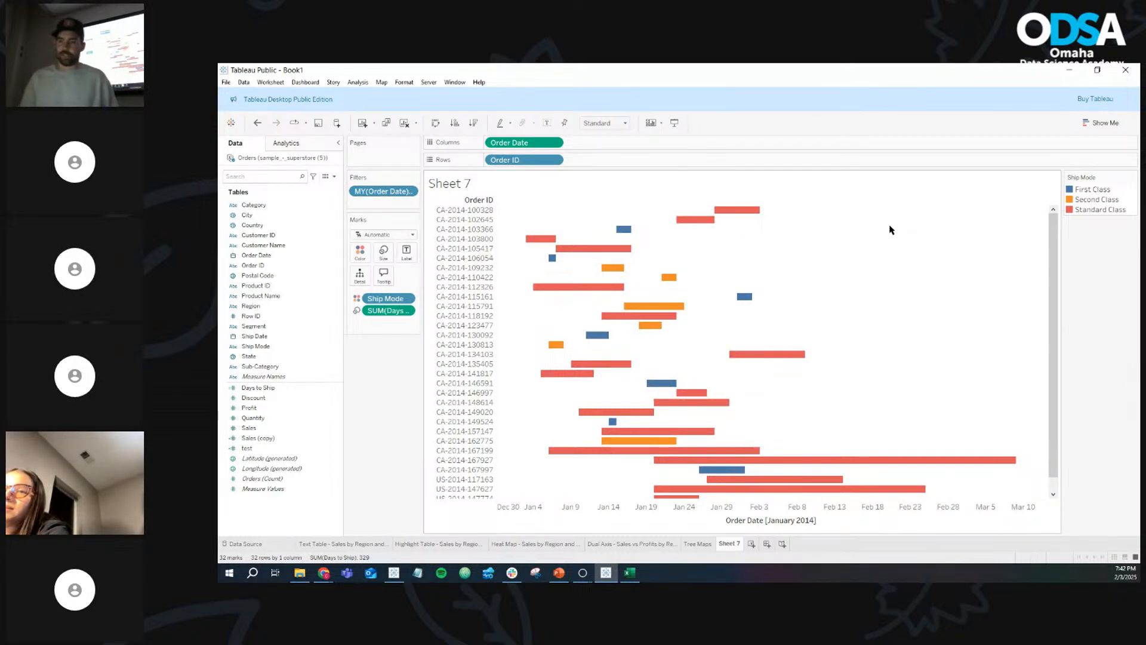
{"action": "scroll", "coordinate": [889, 230], "scroll_direction": "down", "scroll_amount": 2}
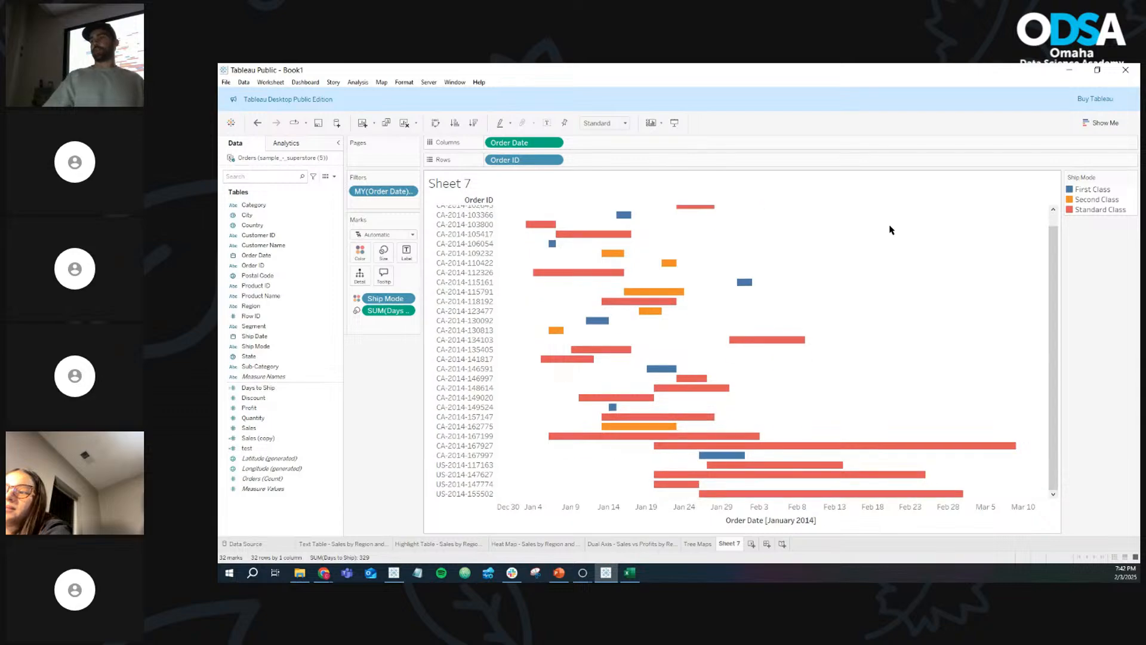
{"action": "scroll", "coordinate": [889, 230], "scroll_direction": "up", "scroll_amount": 2}
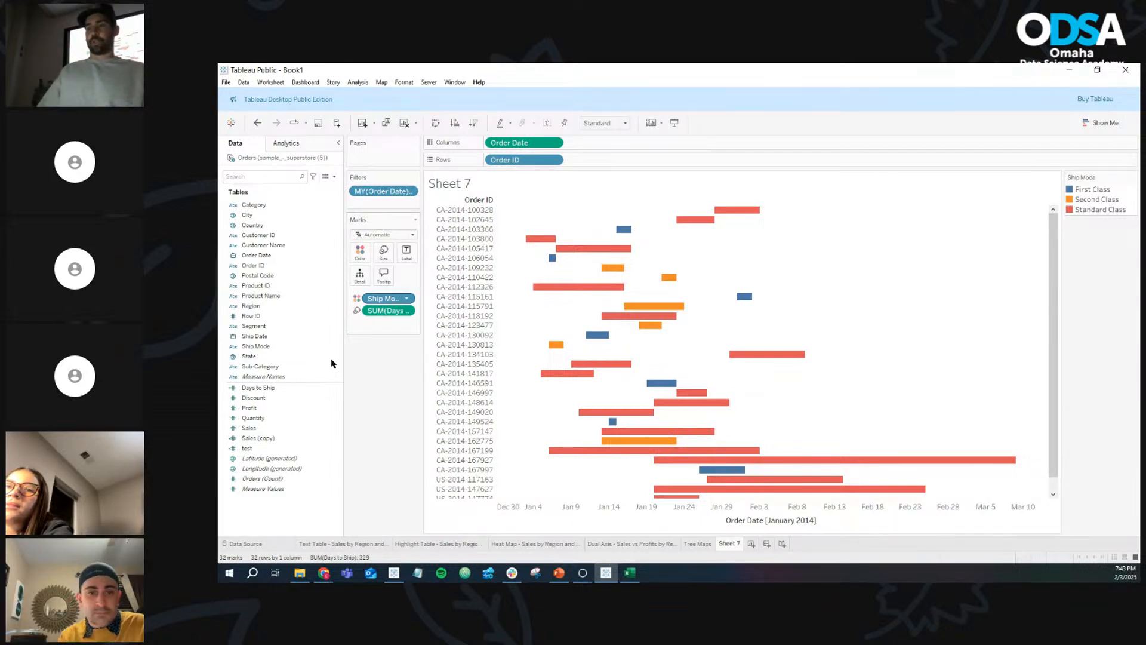
{"action": "key", "text": "alt+Tab"}
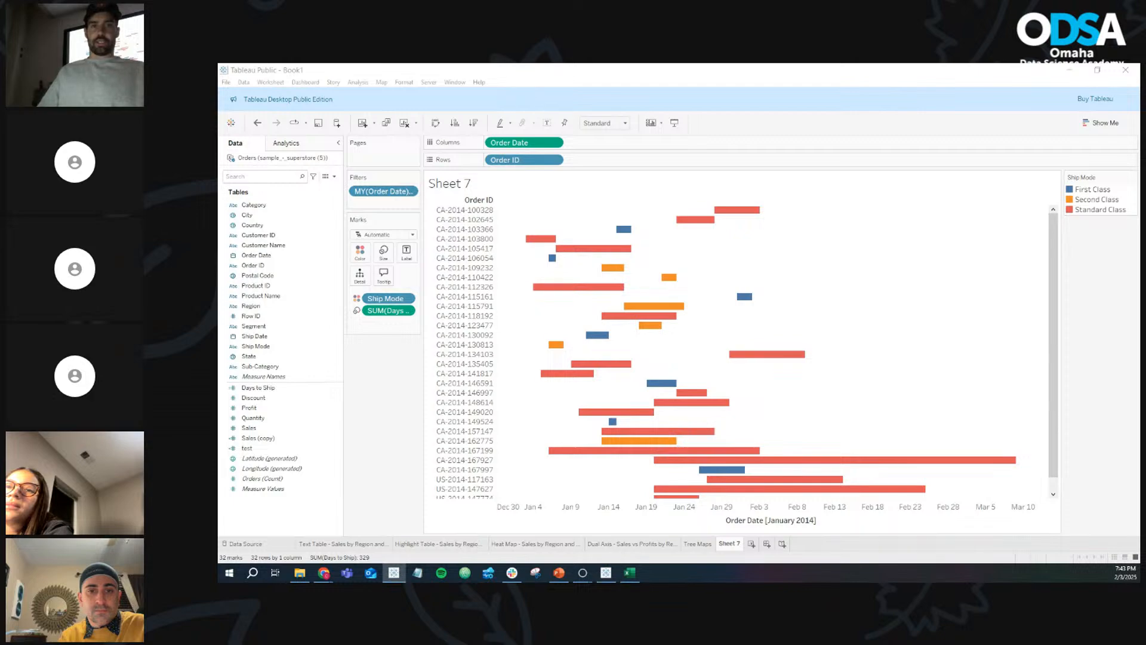
{"action": "key", "text": "alt+Tab"}
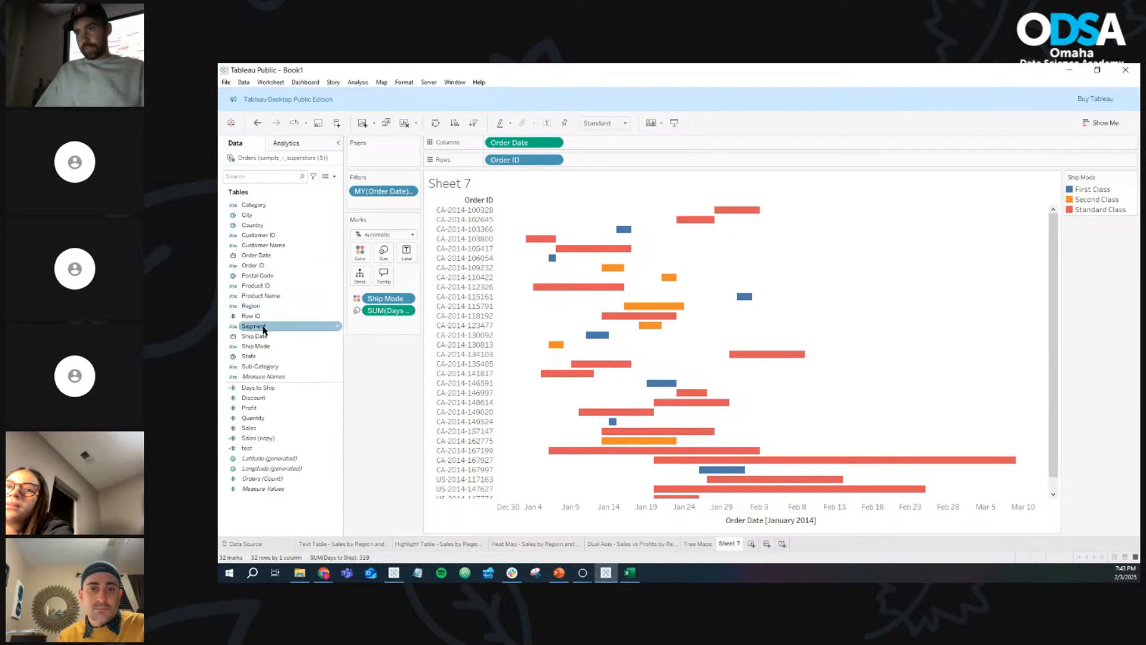
Step: Add Order Date to Rows as a discrete full-date Day and place it ahead of Order ID
{"action": "left_click", "coordinate": [266, 256]}
{"action": "left_click_drag", "start_coordinate": [265, 261], "coordinate": [488, 167]}
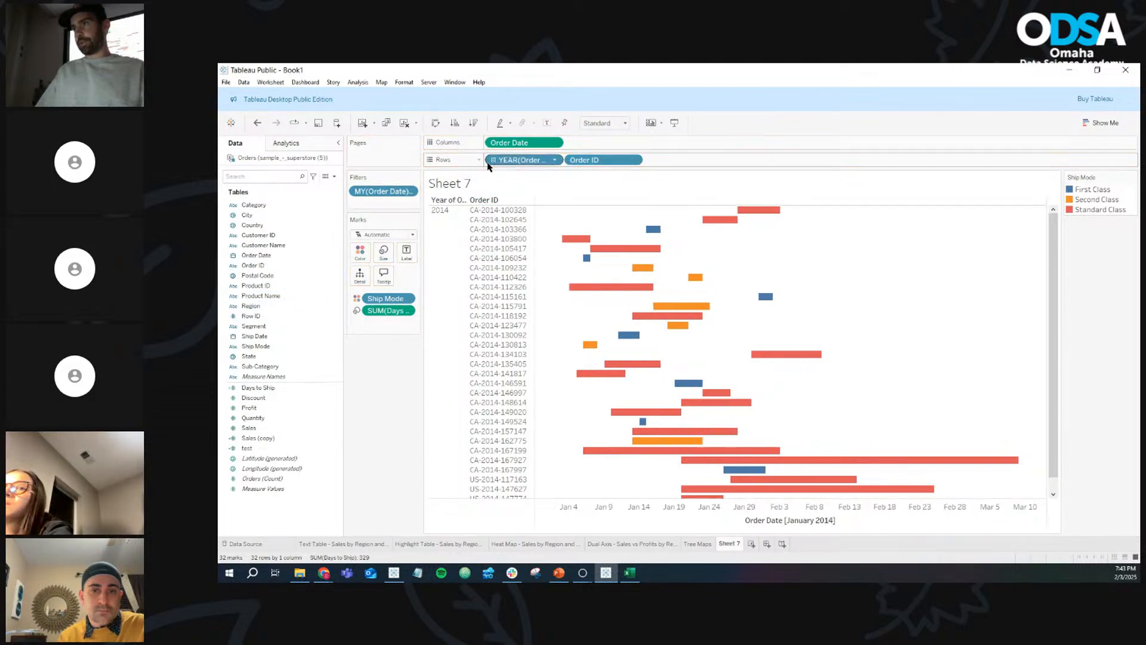
{"action": "left_click", "coordinate": [554, 161]}
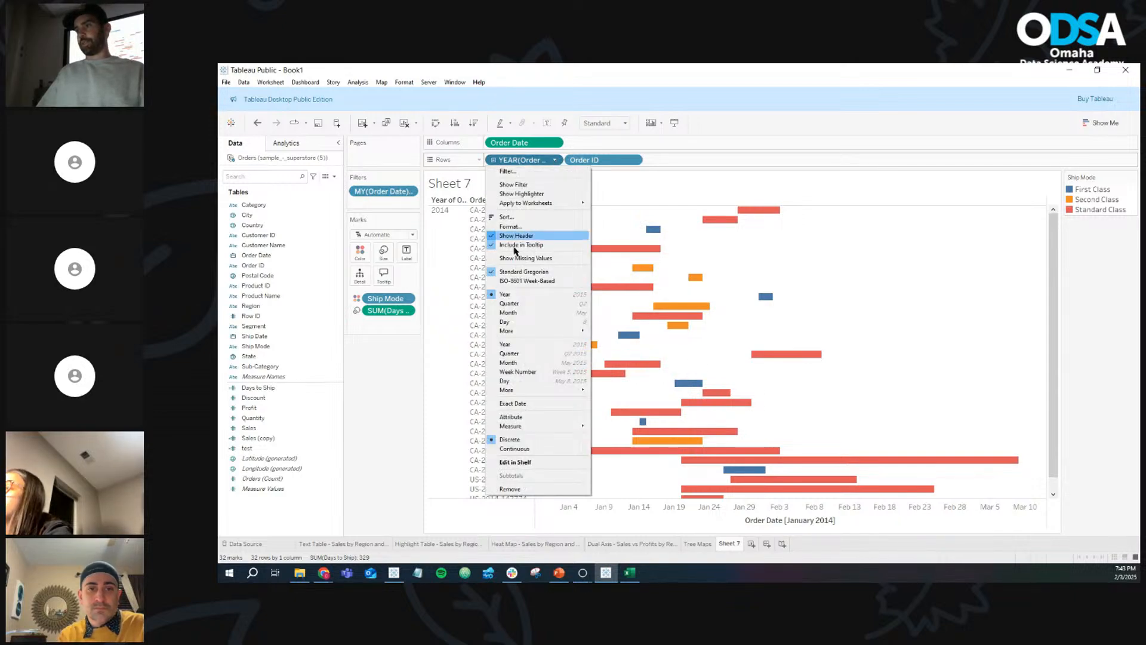
{"action": "left_click", "coordinate": [519, 384]}
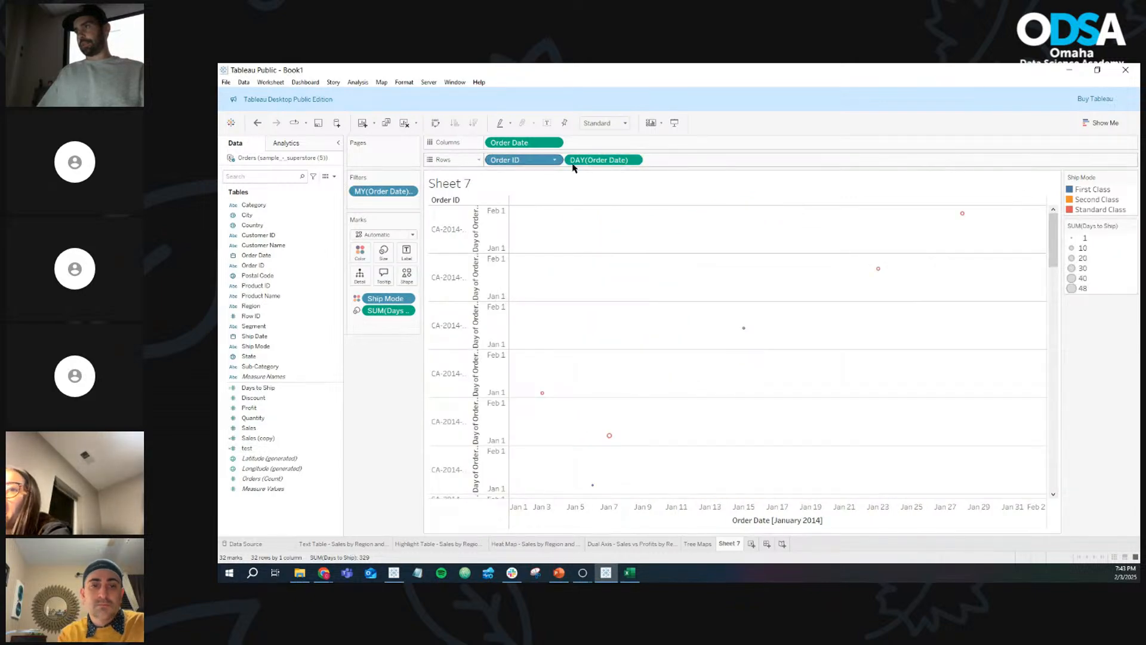
{"action": "left_click", "coordinate": [633, 162]}
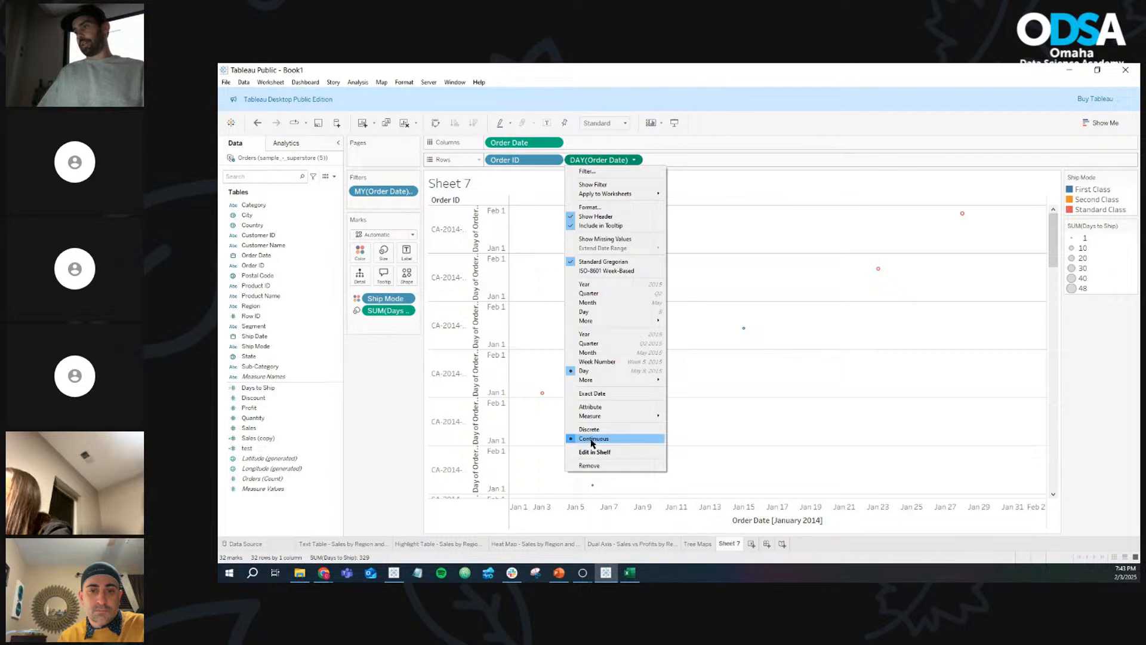
{"action": "left_click", "coordinate": [588, 429]}
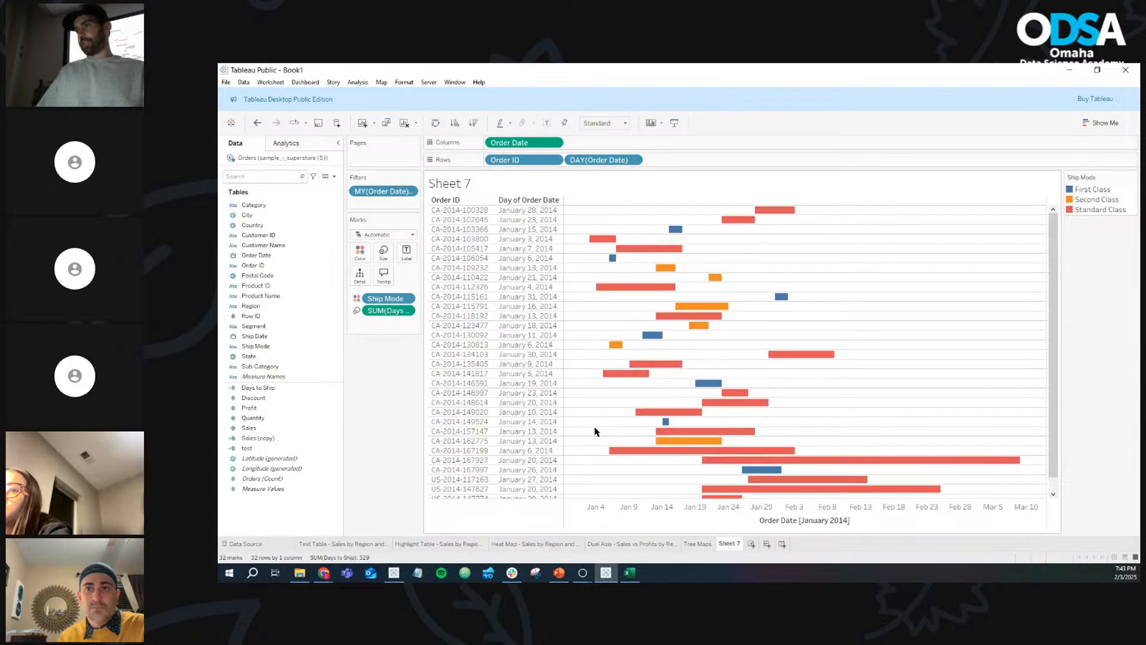
{"action": "left_click_drag", "start_coordinate": [585, 163], "coordinate": [488, 162]}
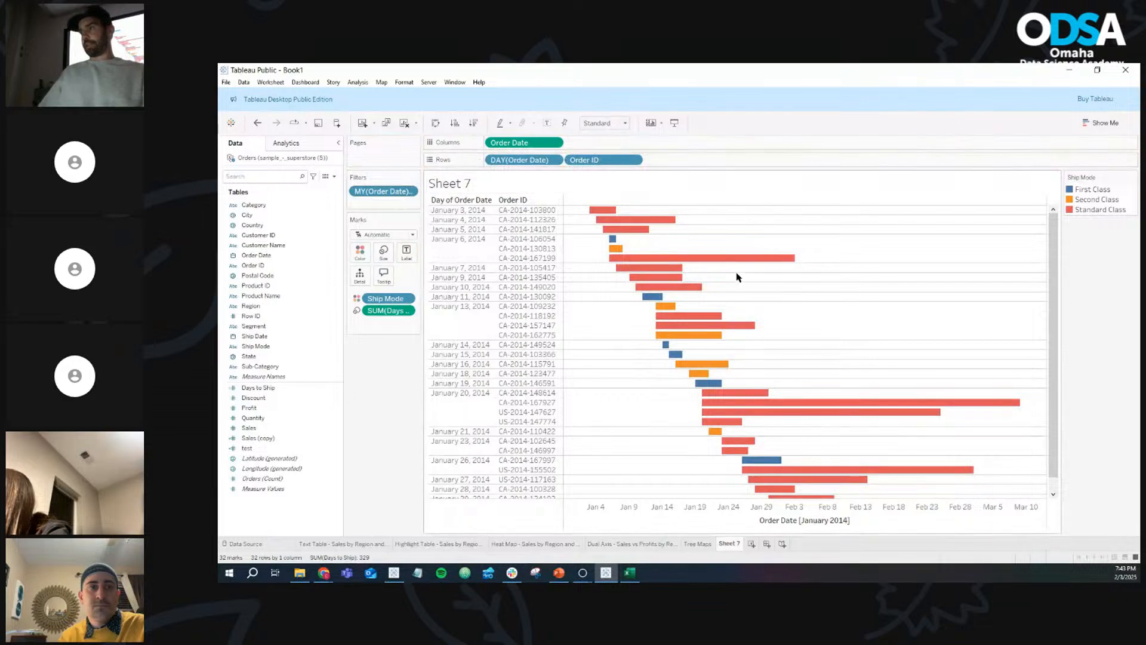
{"action": "scroll", "coordinate": [740, 277], "scroll_direction": "down", "scroll_amount": 1}
{"action": "scroll", "coordinate": [740, 277], "scroll_direction": "up", "scroll_amount": 1}
{"action": "scroll", "coordinate": [739, 277], "scroll_direction": "down", "scroll_amount": 1}
{"action": "scroll", "coordinate": [739, 278], "scroll_direction": "up", "scroll_amount": 1}
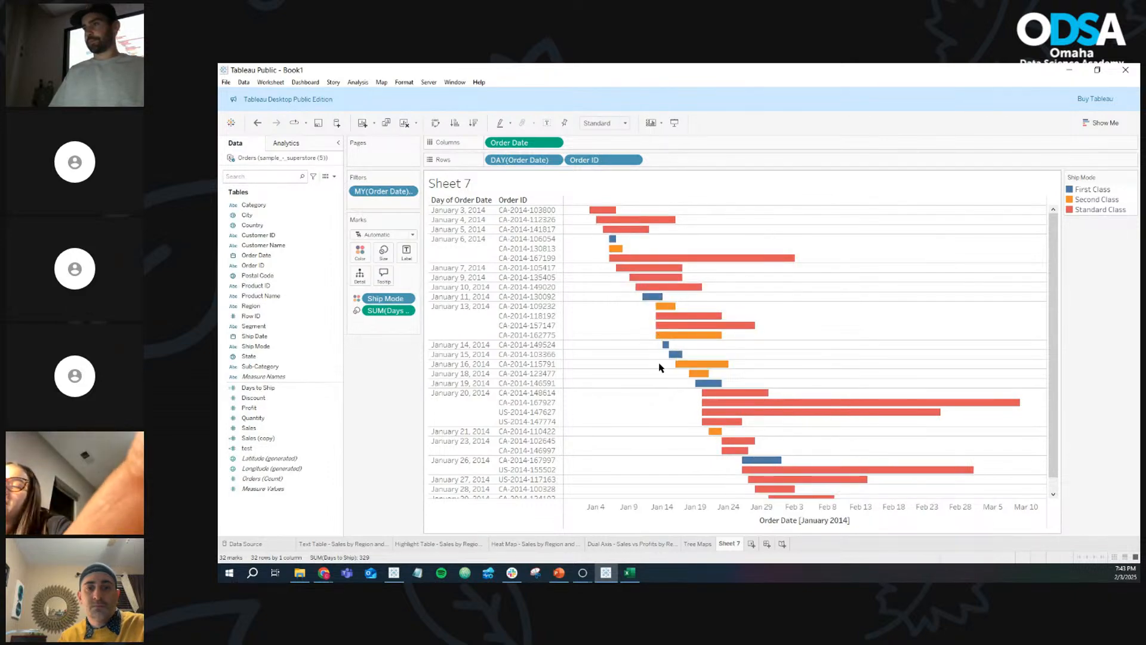
Step: Remove the day-level Order Date from Rows and add Order Date back after Order ID as a discrete full-date Day
{"action": "left_click_drag", "start_coordinate": [537, 162], "coordinate": [384, 378]}
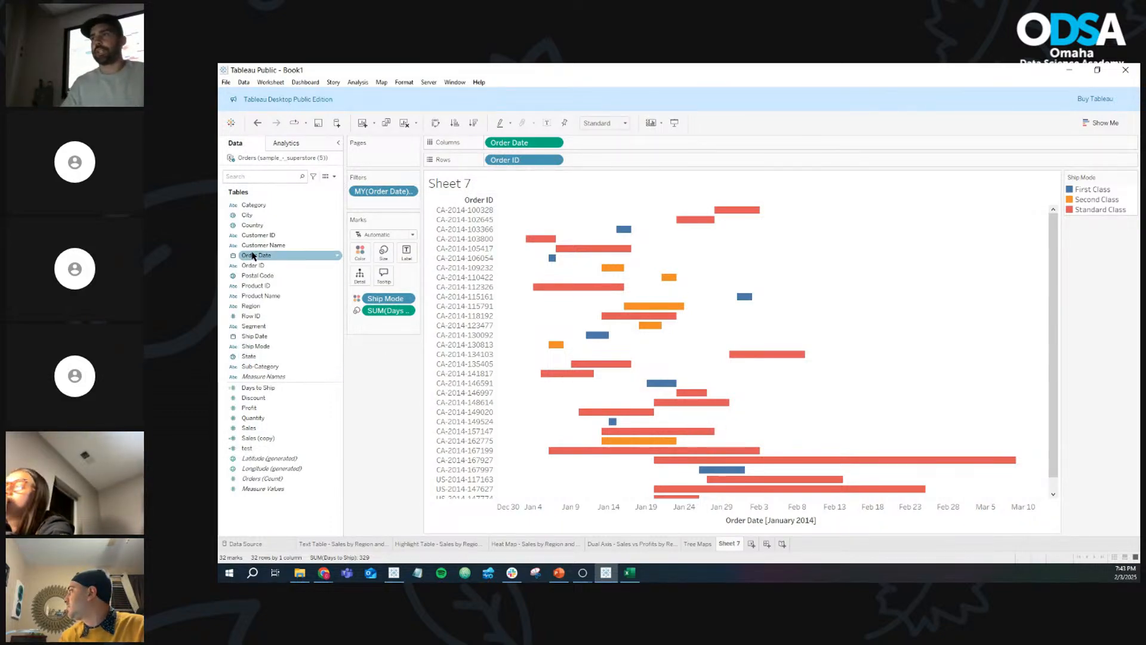
{"action": "left_click_drag", "start_coordinate": [252, 256], "coordinate": [595, 163]}
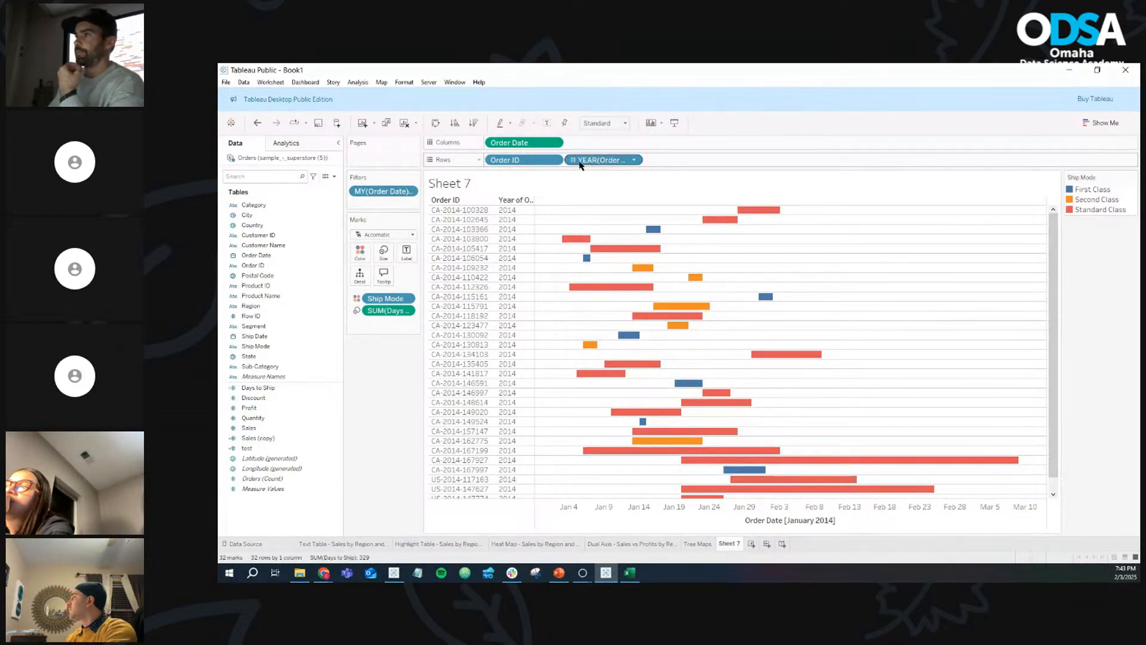
{"action": "left_click", "coordinate": [635, 160]}
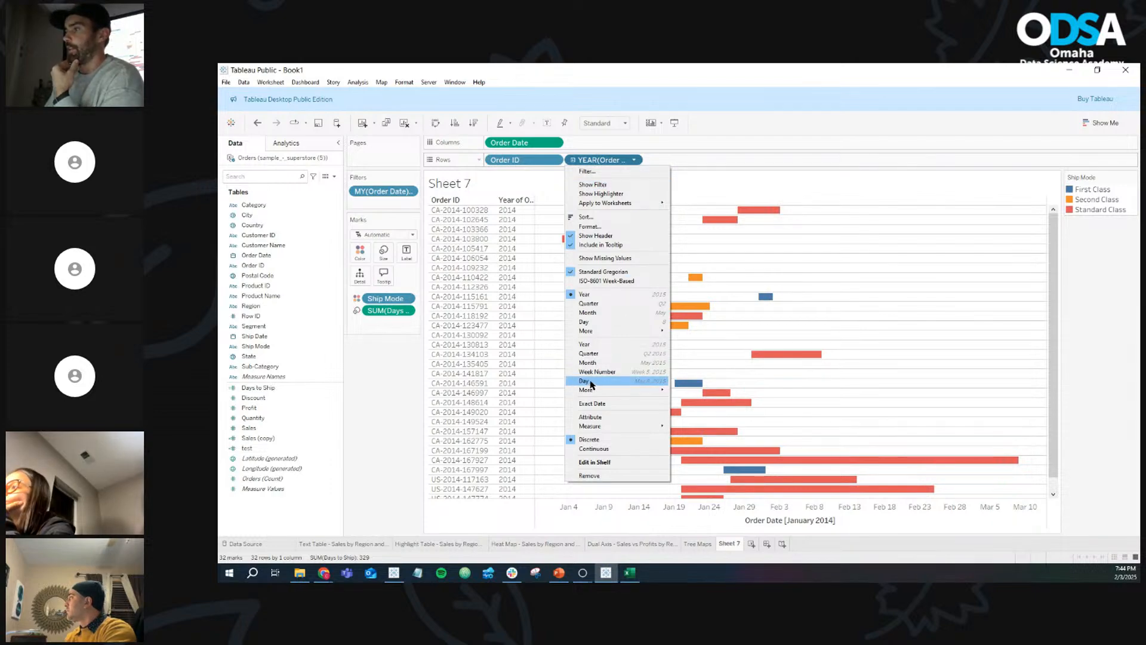
{"action": "left_click", "coordinate": [643, 385]}
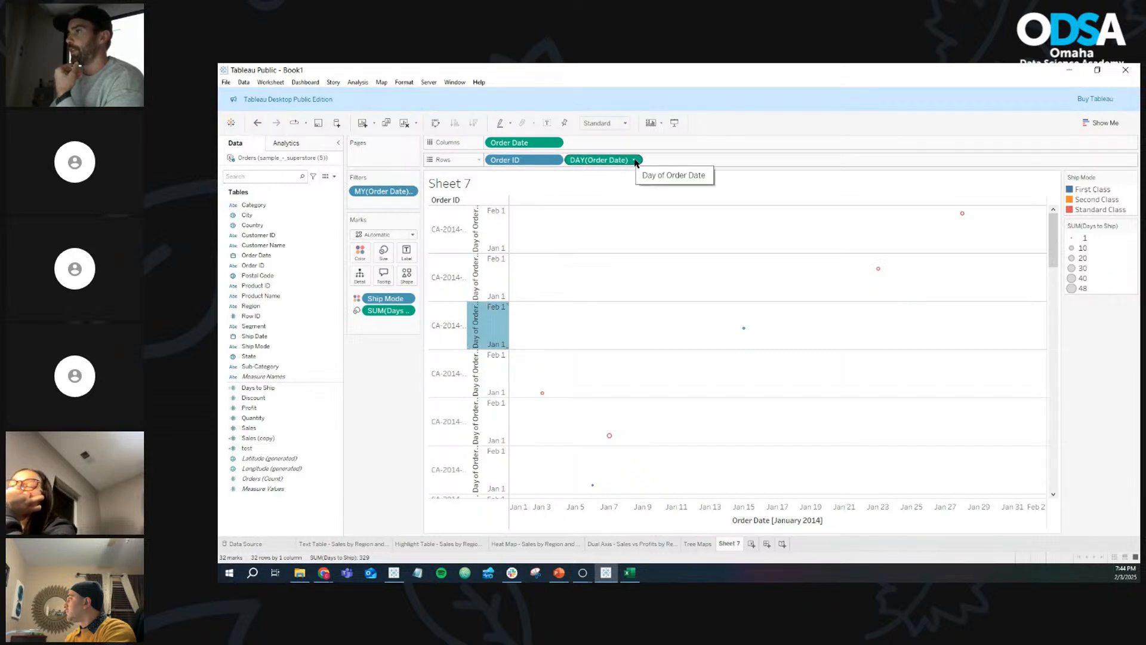
{"action": "left_click", "coordinate": [634, 160]}
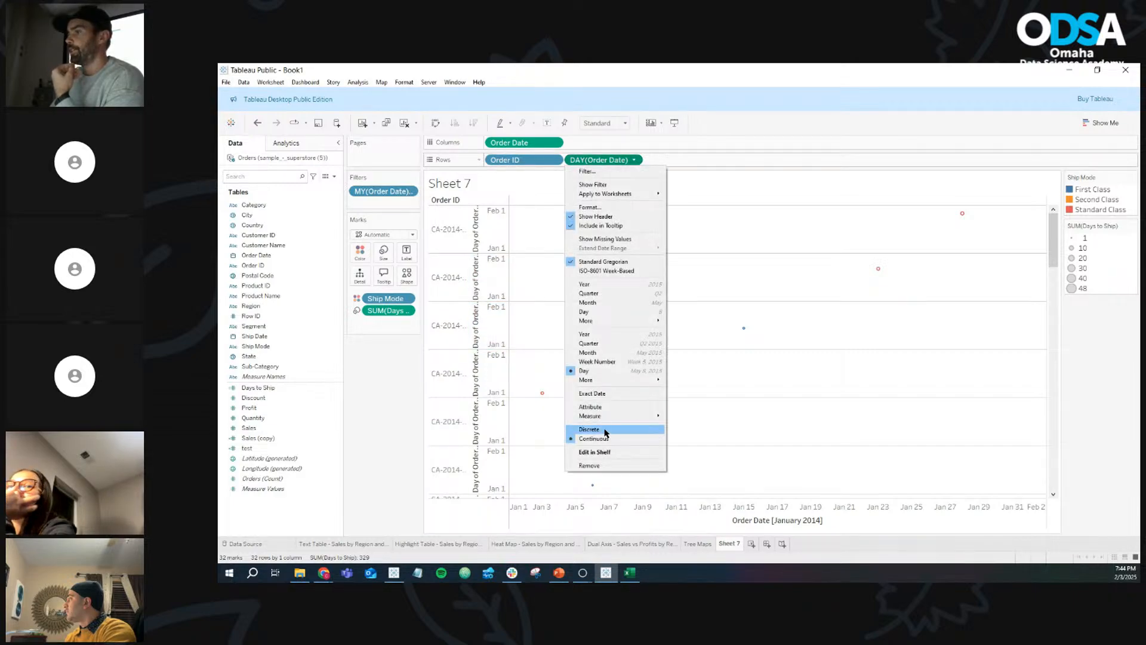
{"action": "left_click", "coordinate": [606, 430]}
Step: Look through the first few orders' day headers and move the Order Date day ahead of Order ID on Rows
{"action": "left_click", "coordinate": [530, 212]}
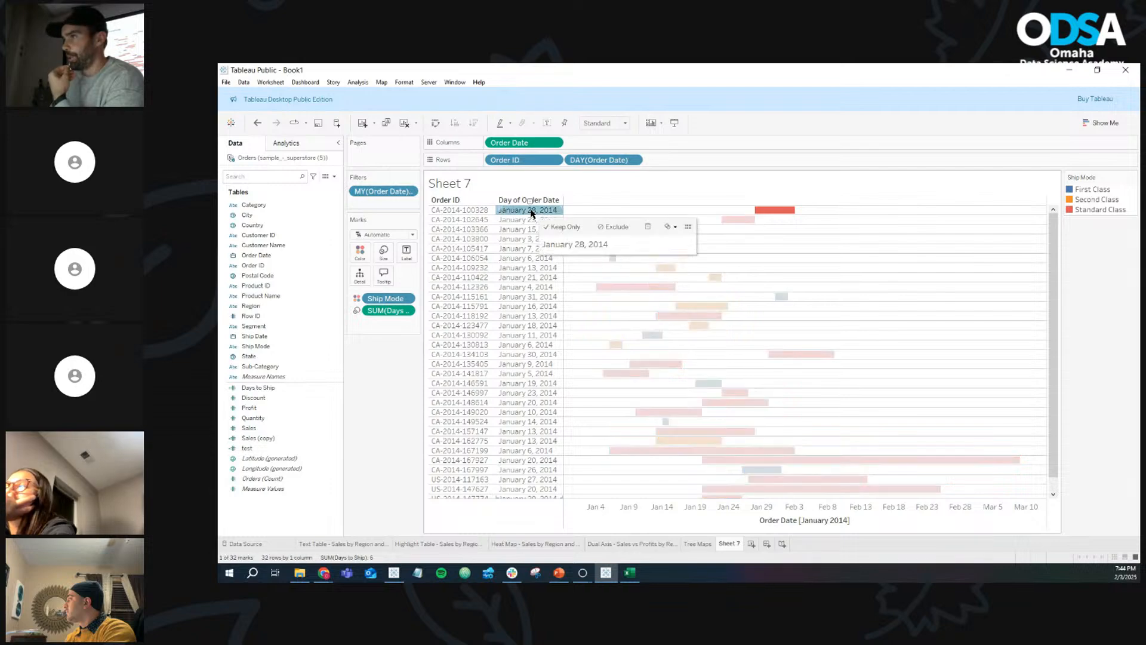
{"action": "left_click", "coordinate": [529, 230]}
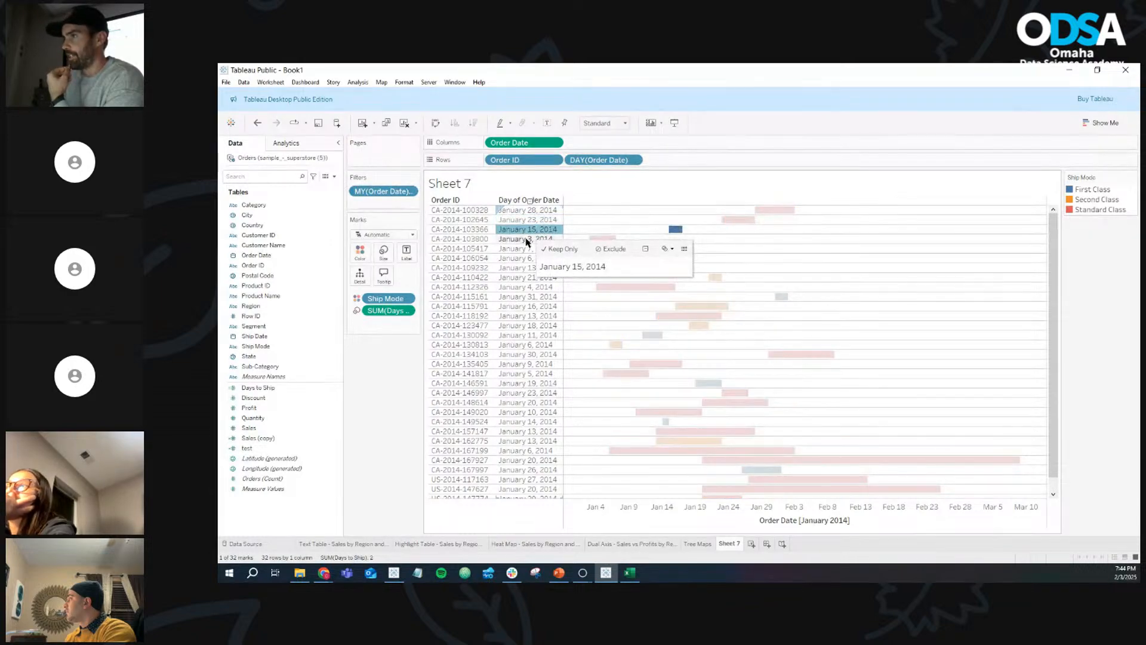
{"action": "left_click", "coordinate": [527, 239]}
{"action": "left_click", "coordinate": [525, 249]}
{"action": "left_click", "coordinate": [523, 258]}
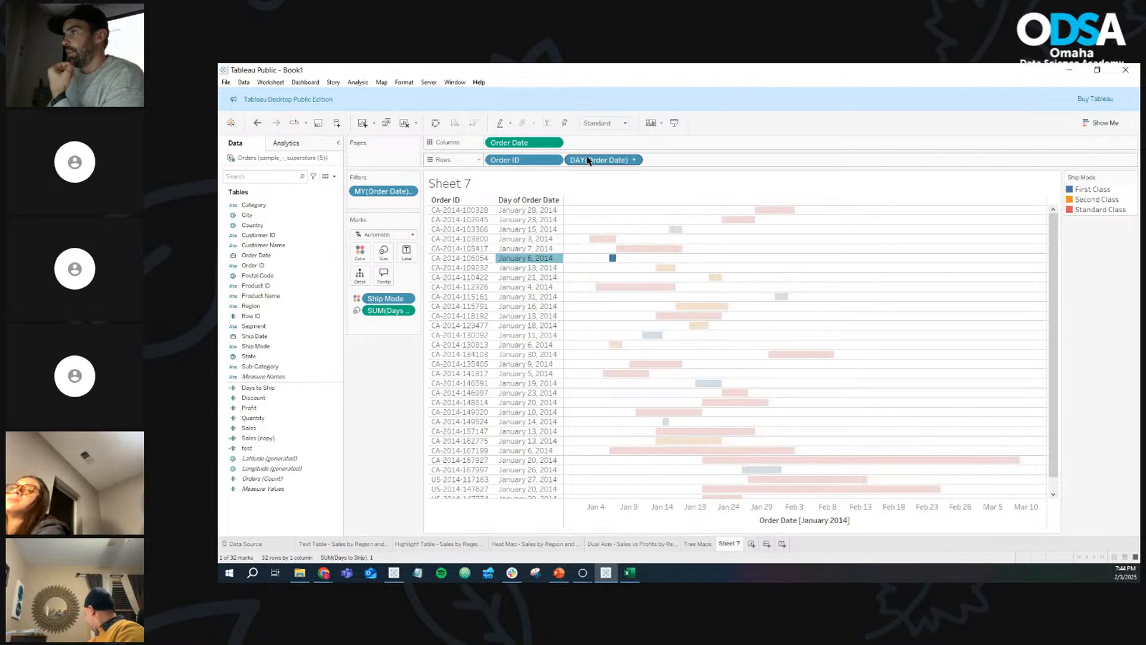
{"action": "left_click_drag", "start_coordinate": [588, 160], "coordinate": [489, 163]}
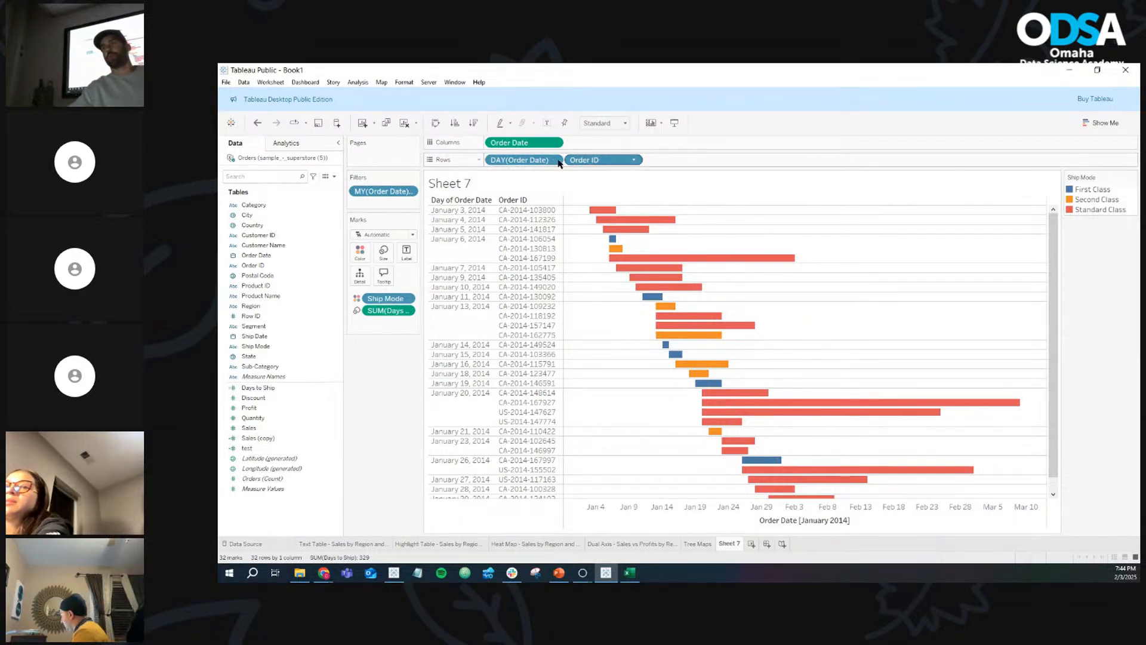
Step: Toggle the Day of Order Date sort between descending and ascending, ending on ascending
{"action": "left_click", "coordinate": [489, 200]}
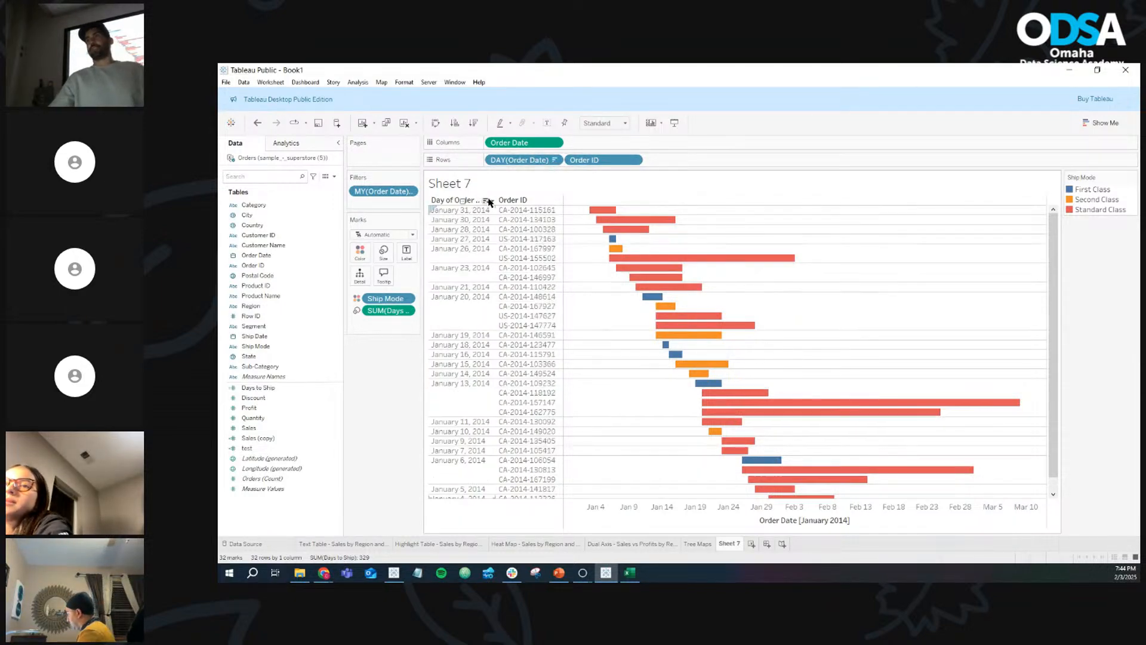
{"action": "left_click", "coordinate": [489, 200]}
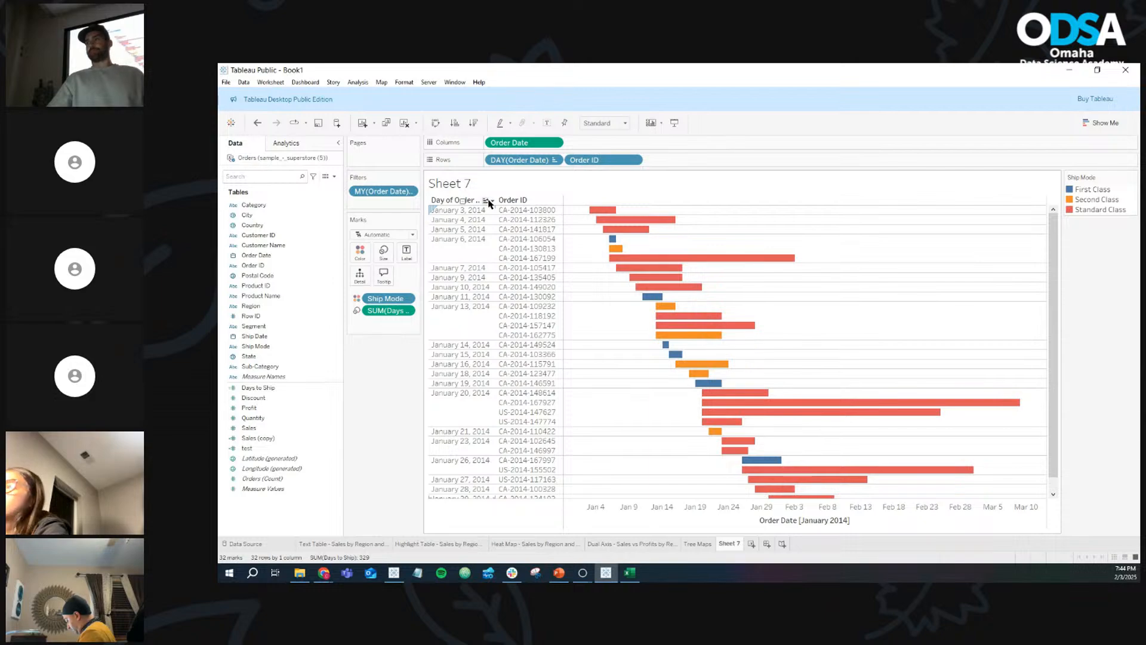
{"action": "left_click", "coordinate": [489, 201]}
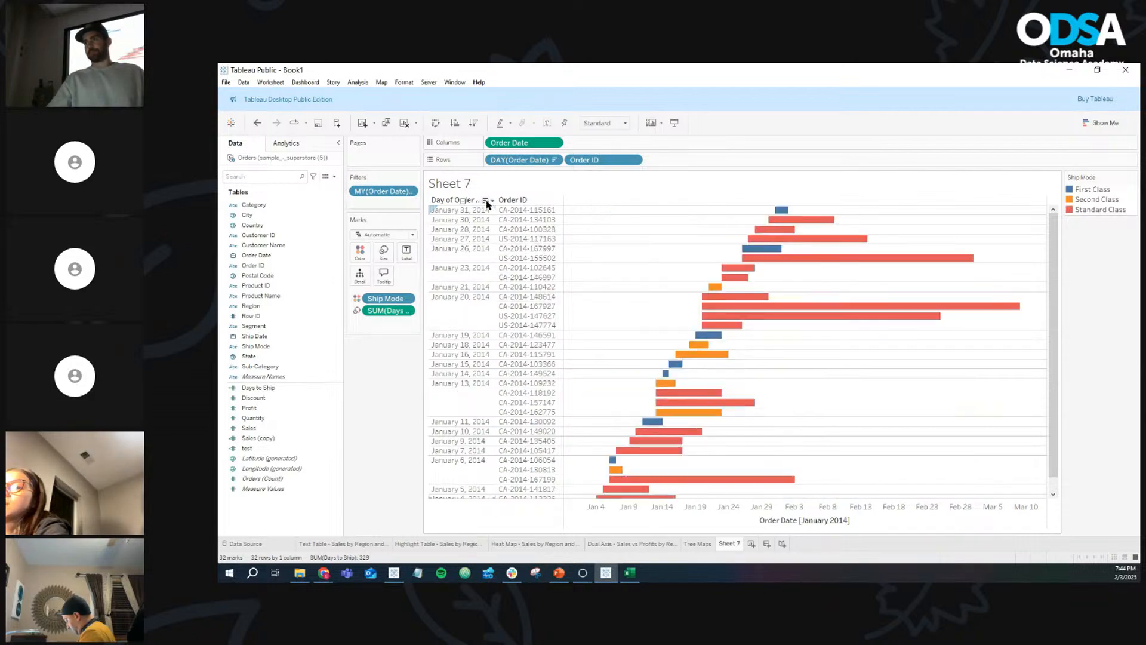
{"action": "left_click", "coordinate": [488, 201]}
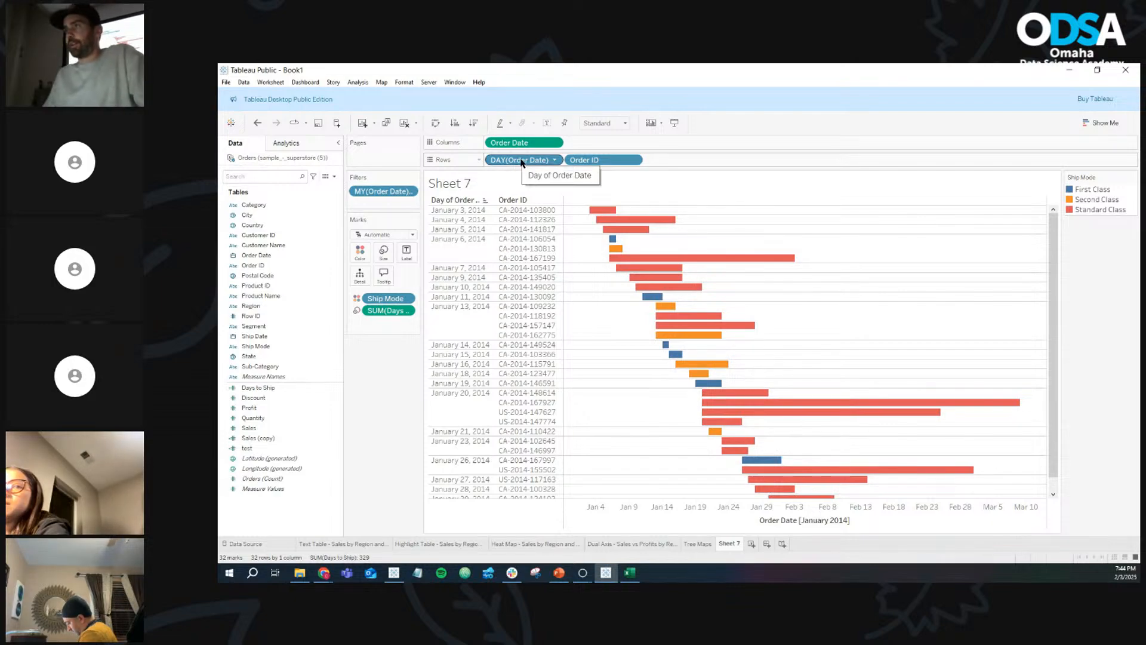
Step: Remove the Order Date day from Rows and add Order Date again after Order ID as a continuous Day
{"action": "left_click_drag", "start_coordinate": [521, 162], "coordinate": [405, 328]}
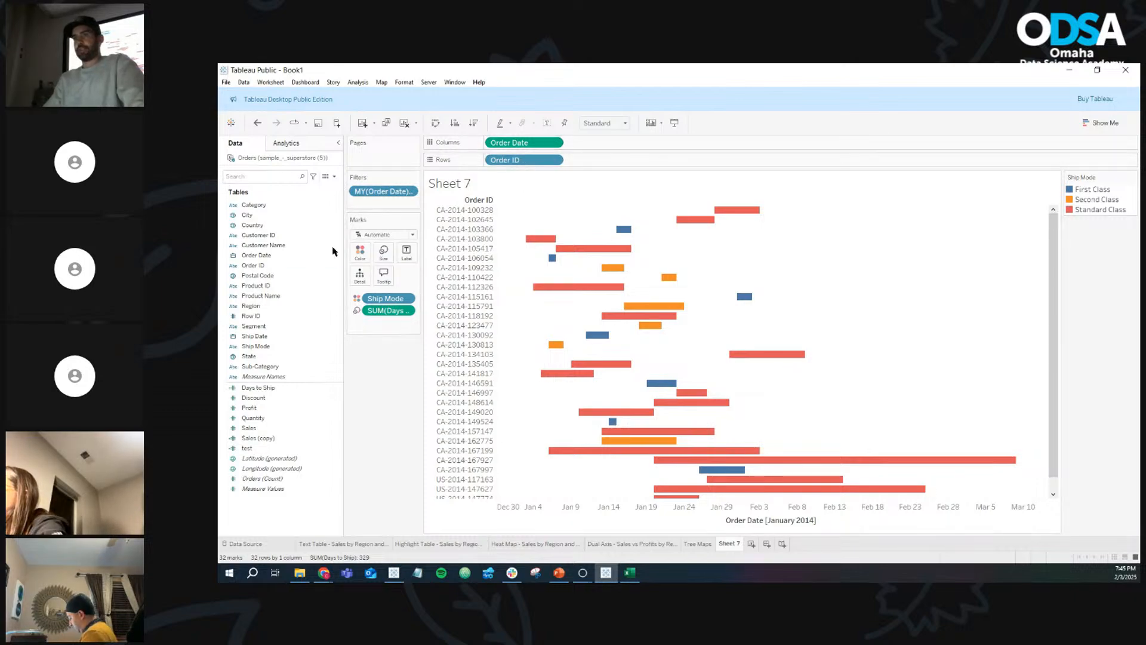
{"action": "left_click_drag", "start_coordinate": [262, 254], "coordinate": [614, 167]}
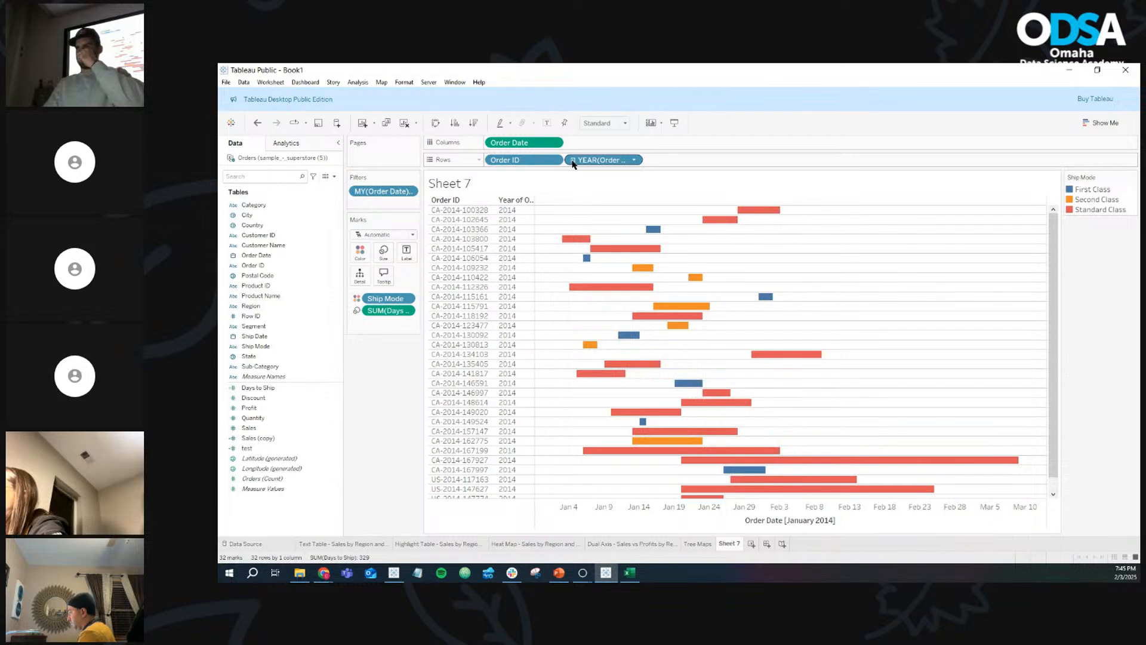
{"action": "left_click", "coordinate": [635, 160]}
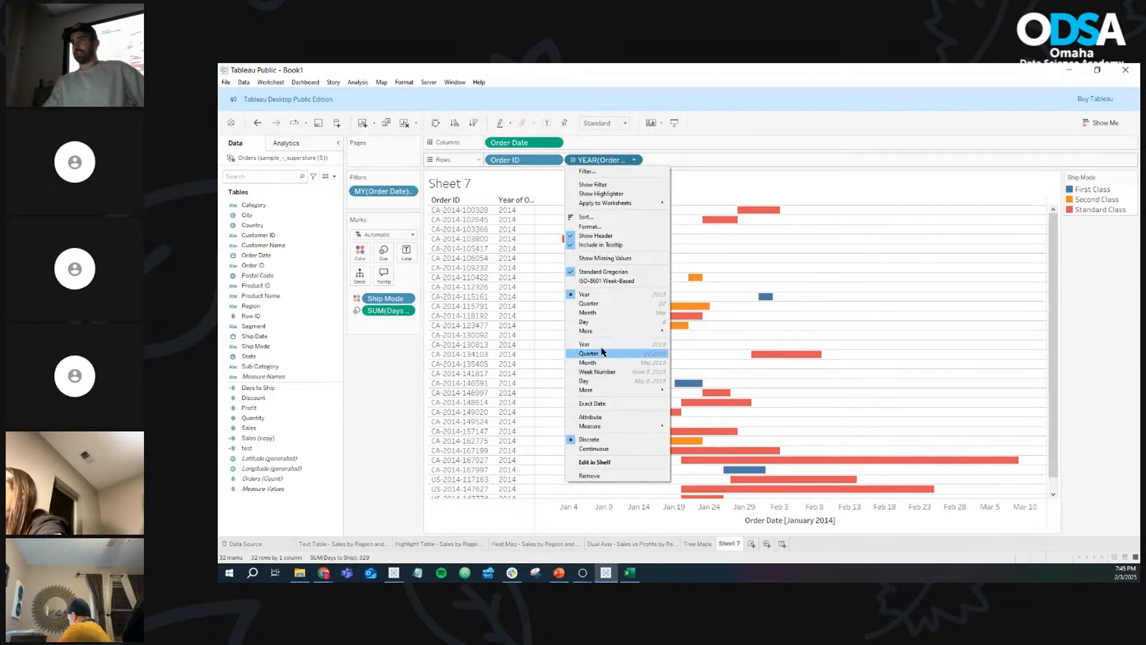
{"action": "left_click", "coordinate": [656, 384]}
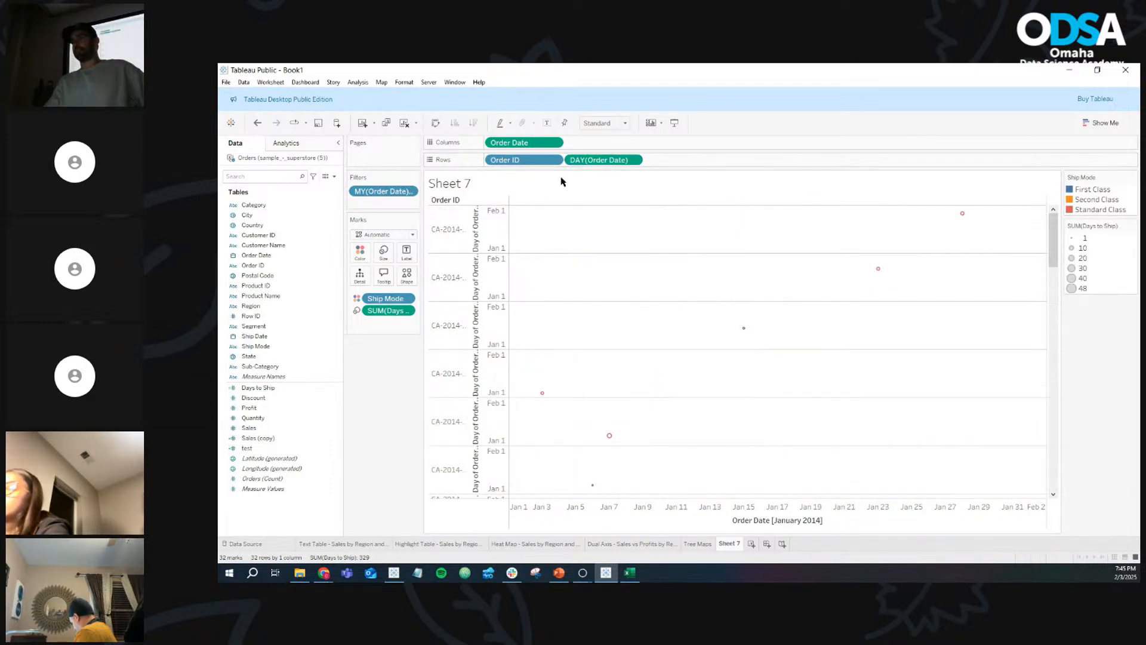
Step: Inspect the continuous day axes of the first orders and convert the Order Date day on Rows to discrete
{"action": "left_click", "coordinate": [493, 230]}
{"action": "left_click", "coordinate": [494, 278]}
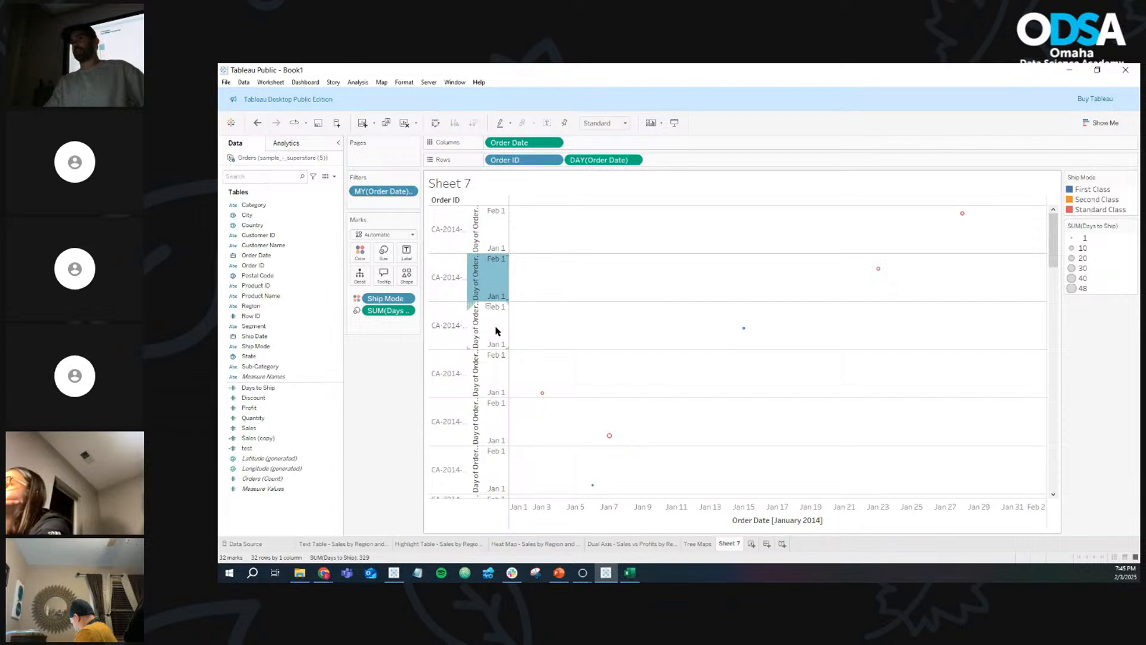
{"action": "left_click", "coordinate": [492, 326]}
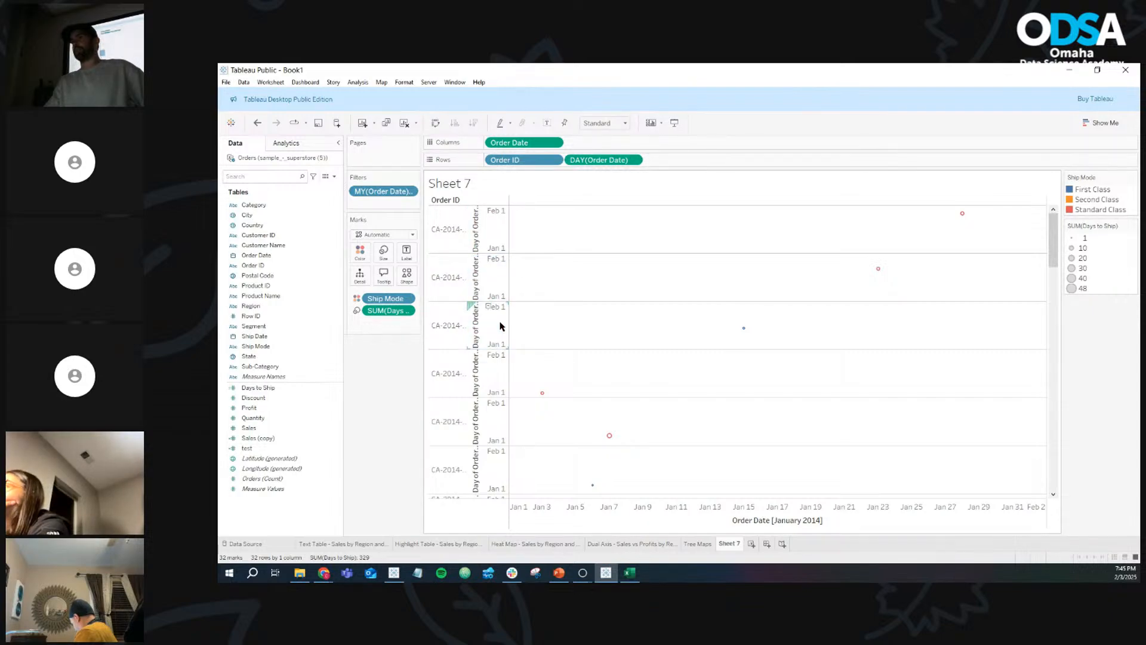
{"action": "left_click", "coordinate": [634, 161]}
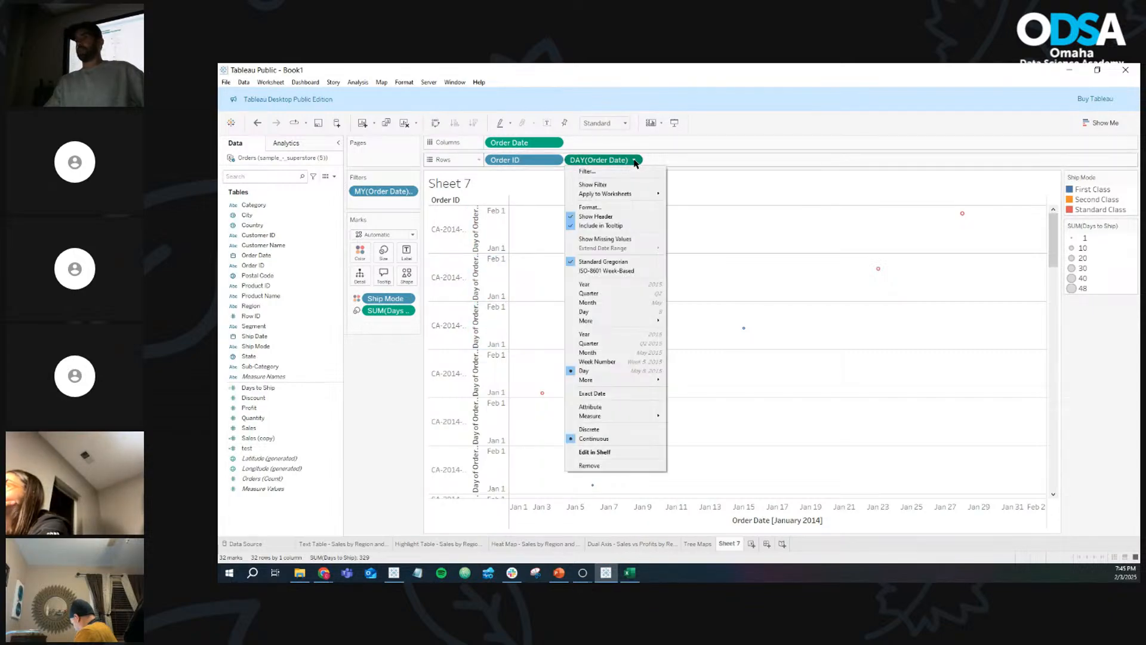
{"action": "left_click", "coordinate": [613, 430]}
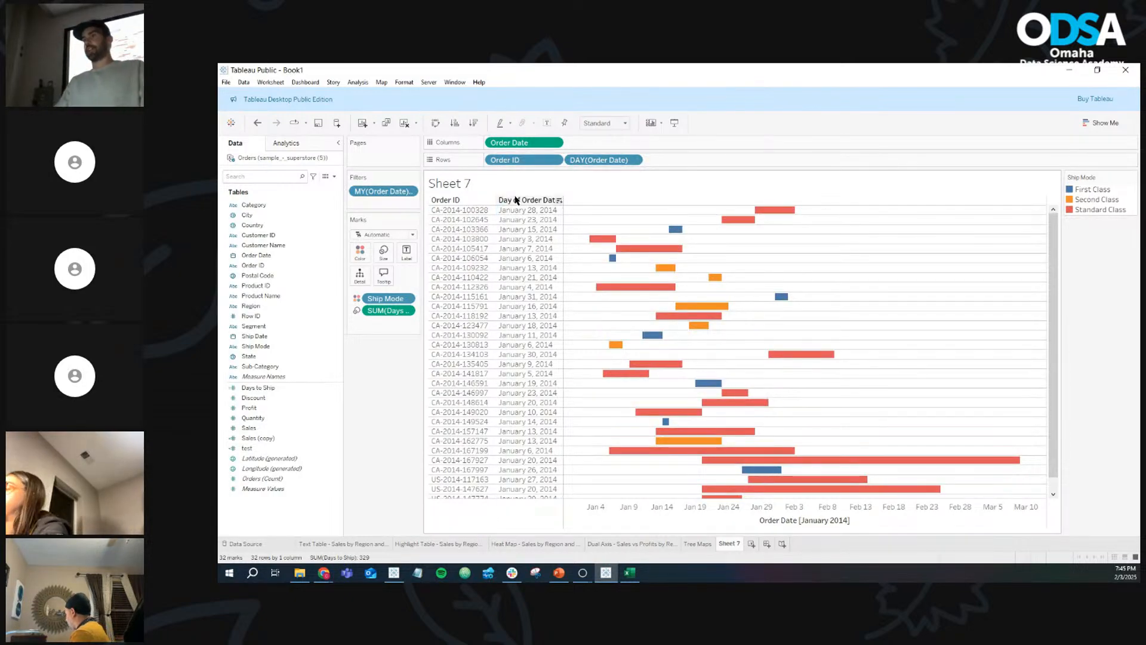
Step: Cycle through the sort orders of Order ID by Day of Order Date, ending on ascending
{"action": "left_click", "coordinate": [560, 201]}
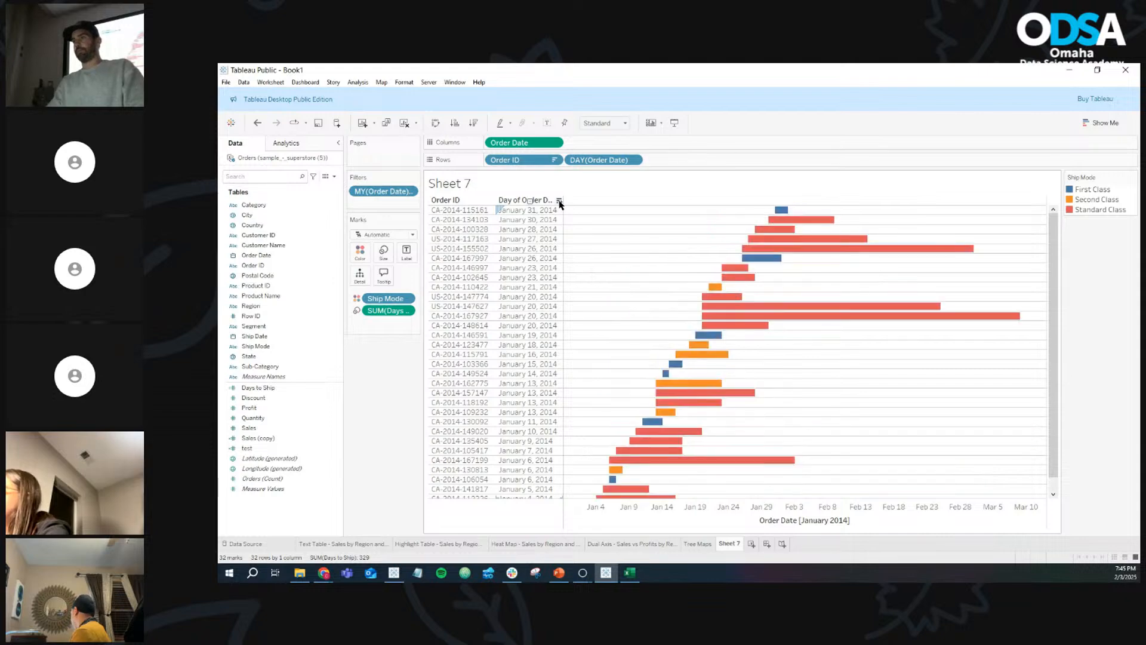
{"action": "left_click", "coordinate": [560, 201]}
{"action": "left_click", "coordinate": [559, 201]}
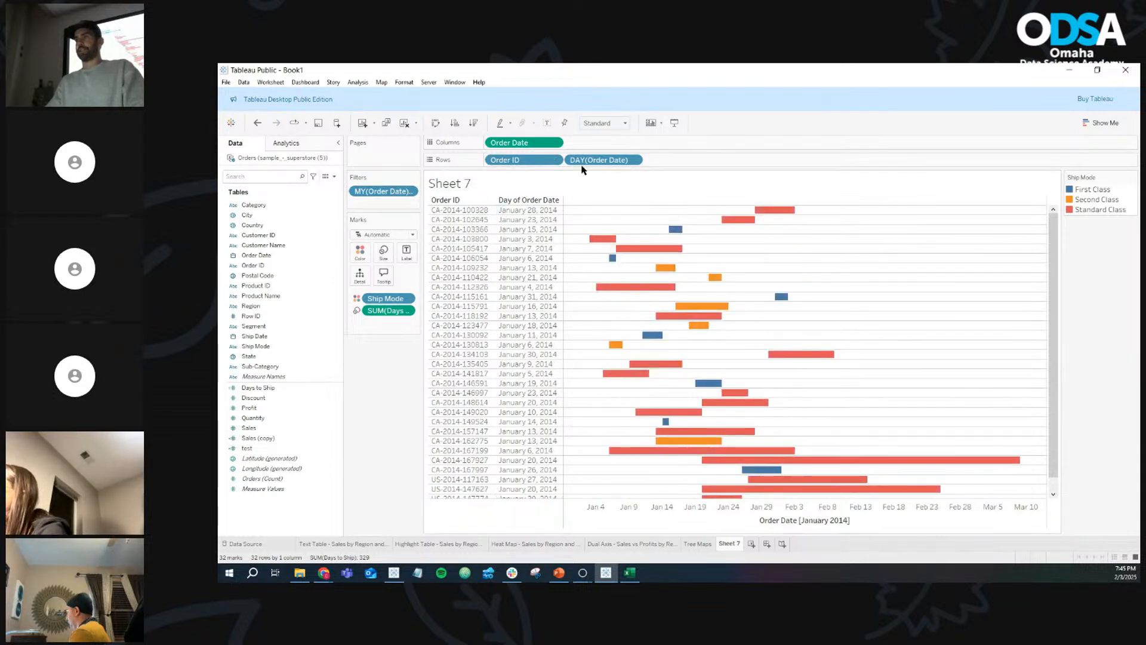
{"action": "left_click", "coordinate": [559, 201]}
{"action": "left_click", "coordinate": [560, 201]}
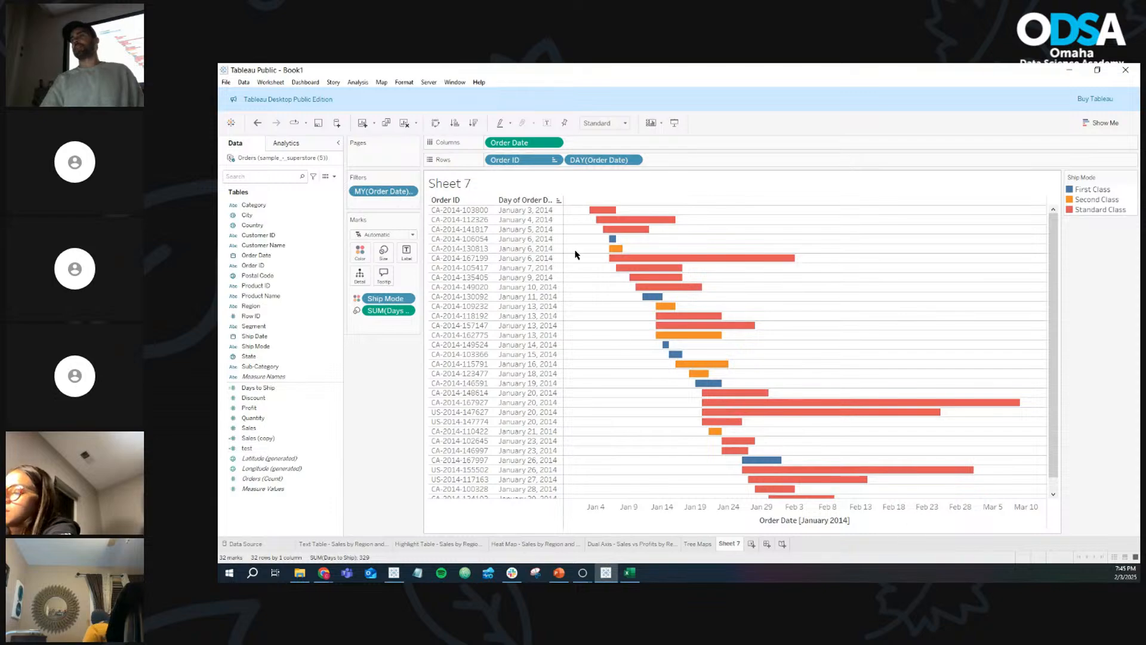
Step: Take the discrete Order Date day off Rows and re-add Order Date behind the sorted Order ID as a continuous Day
{"action": "left_click", "coordinate": [635, 160]}
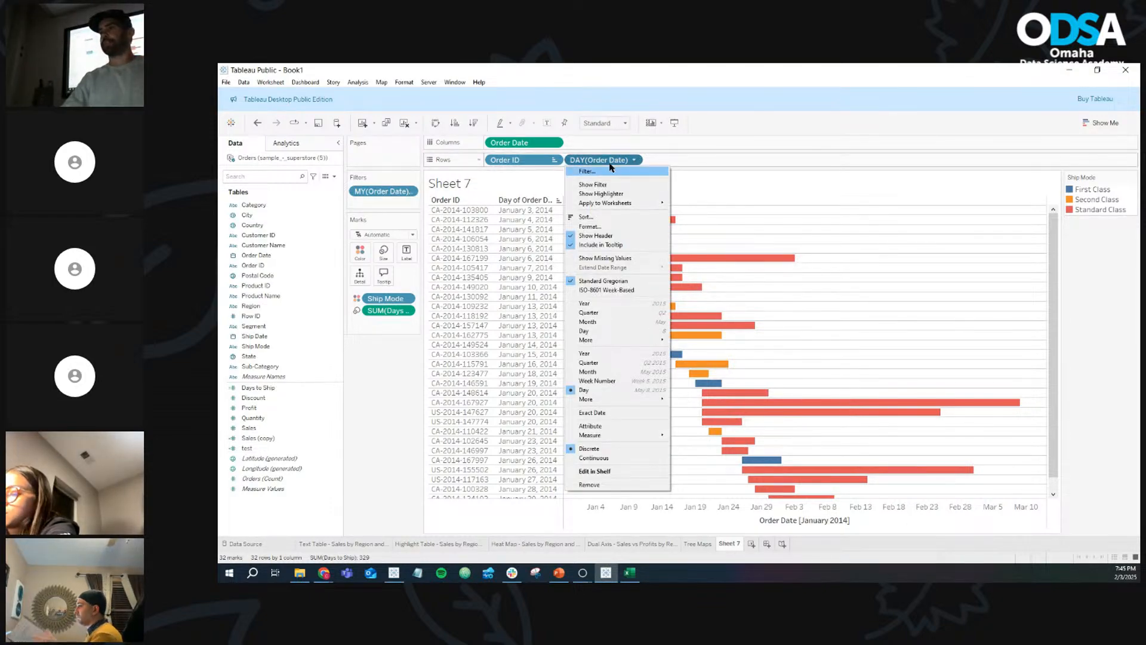
{"action": "left_click", "coordinate": [609, 163]}
{"action": "left_click_drag", "start_coordinate": [601, 165], "coordinate": [373, 400]}
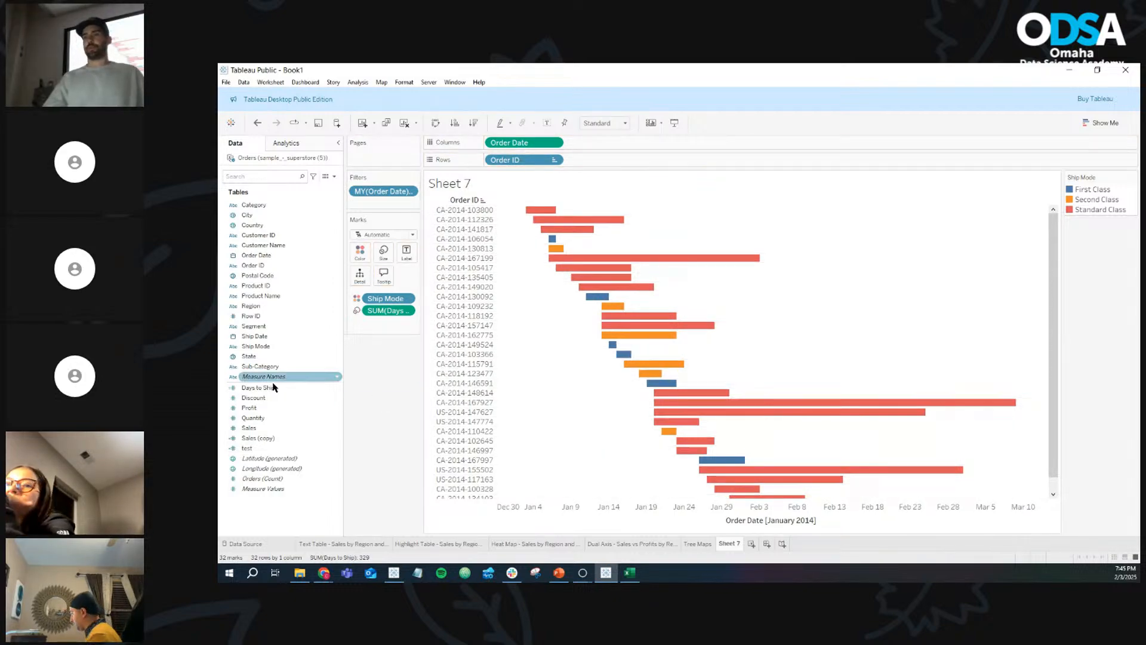
{"action": "left_click_drag", "start_coordinate": [268, 255], "coordinate": [603, 160]}
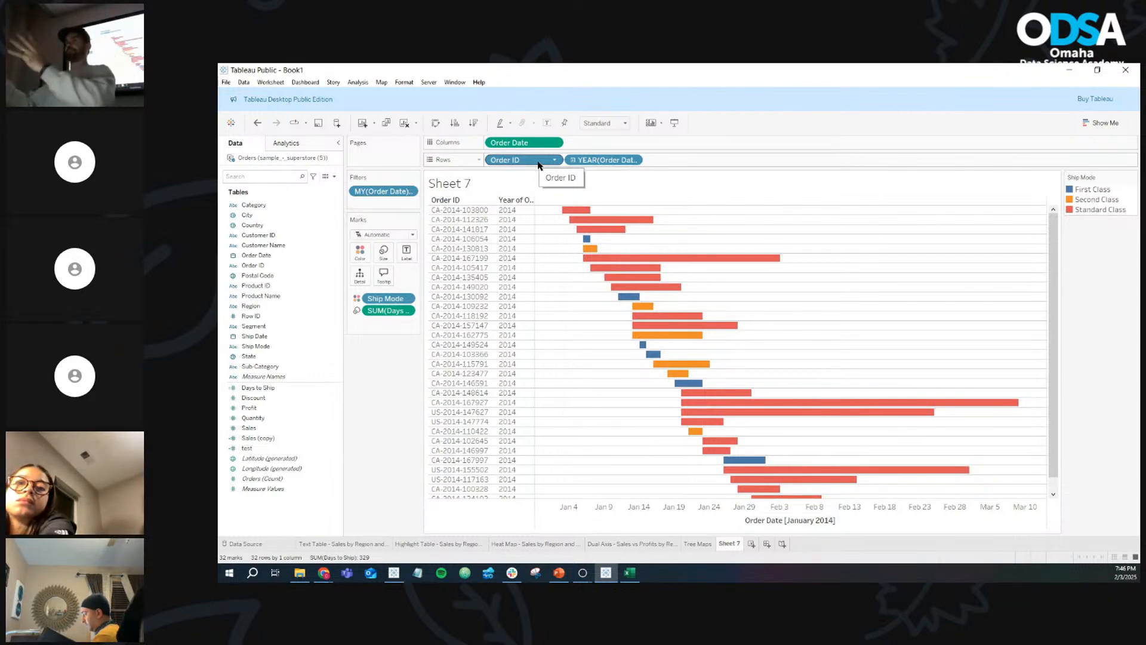
{"action": "left_click", "coordinate": [634, 161]}
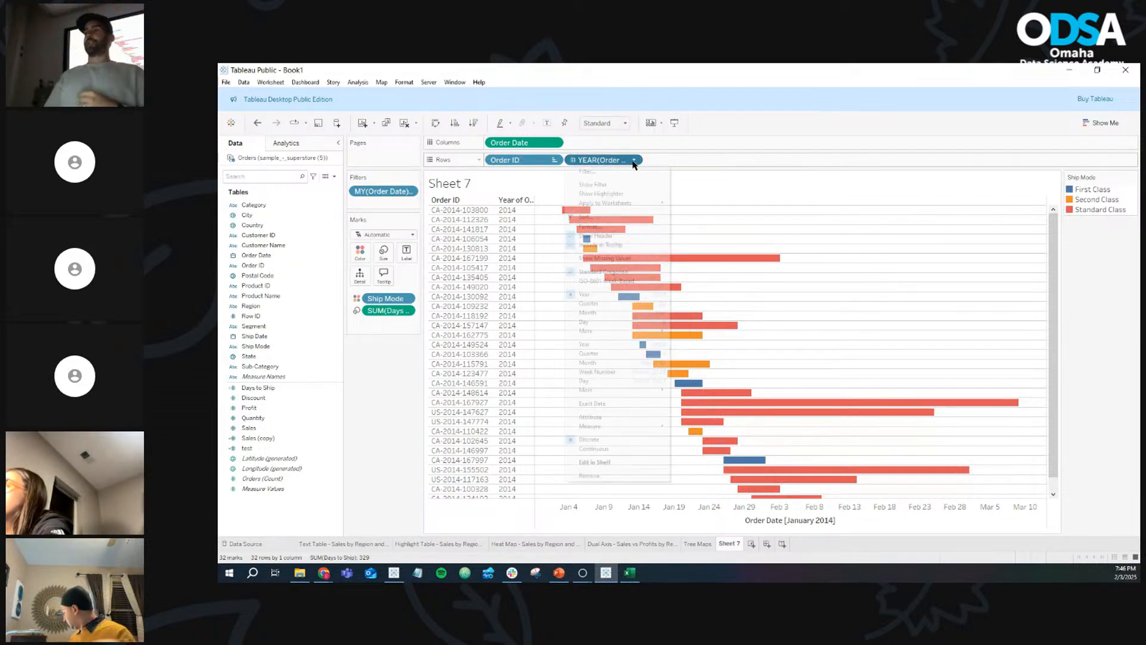
{"action": "left_click", "coordinate": [618, 382]}
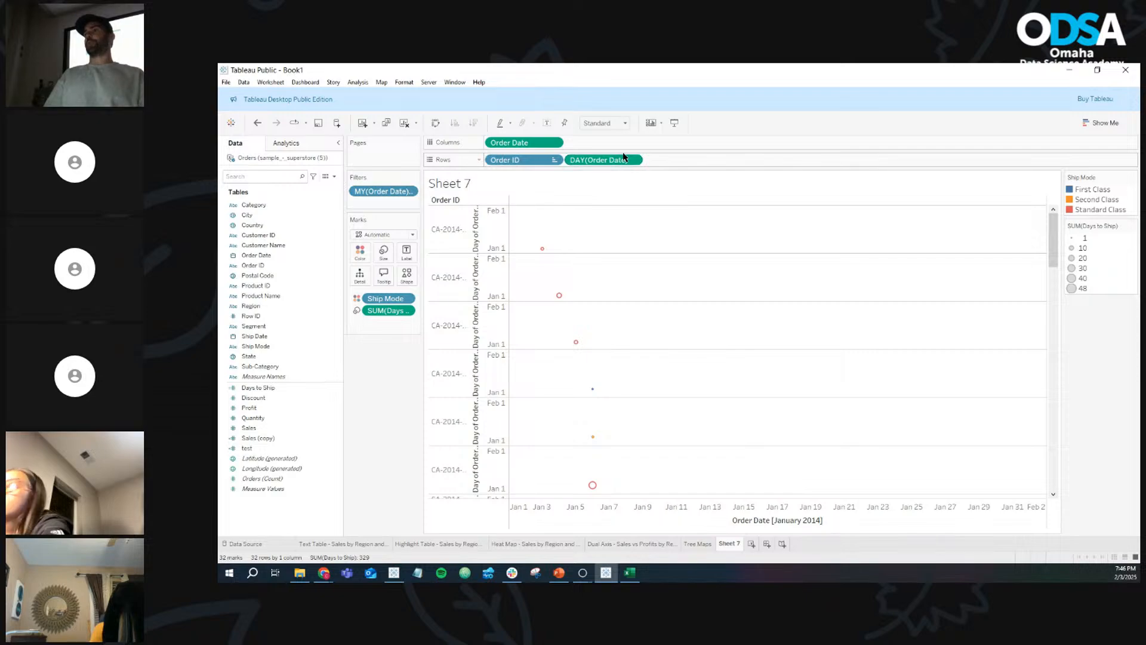
Step: Select a few order headers and a day axis, and switch the Order Date day on Rows back to discrete
{"action": "left_click", "coordinate": [455, 229]}
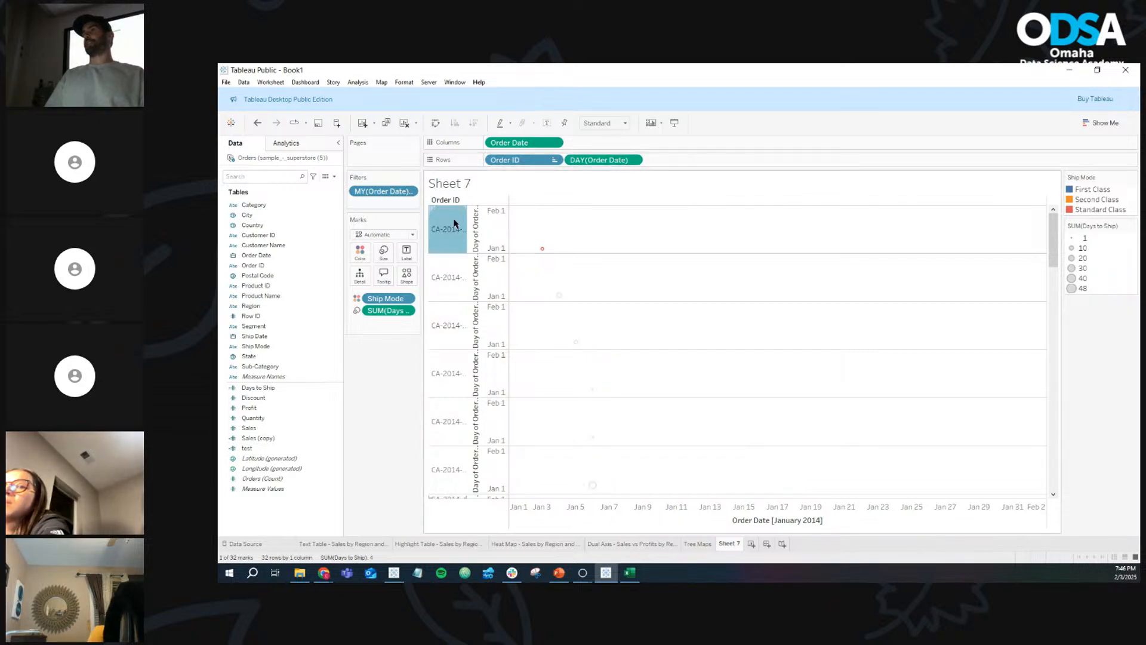
{"action": "left_click", "coordinate": [447, 277]}
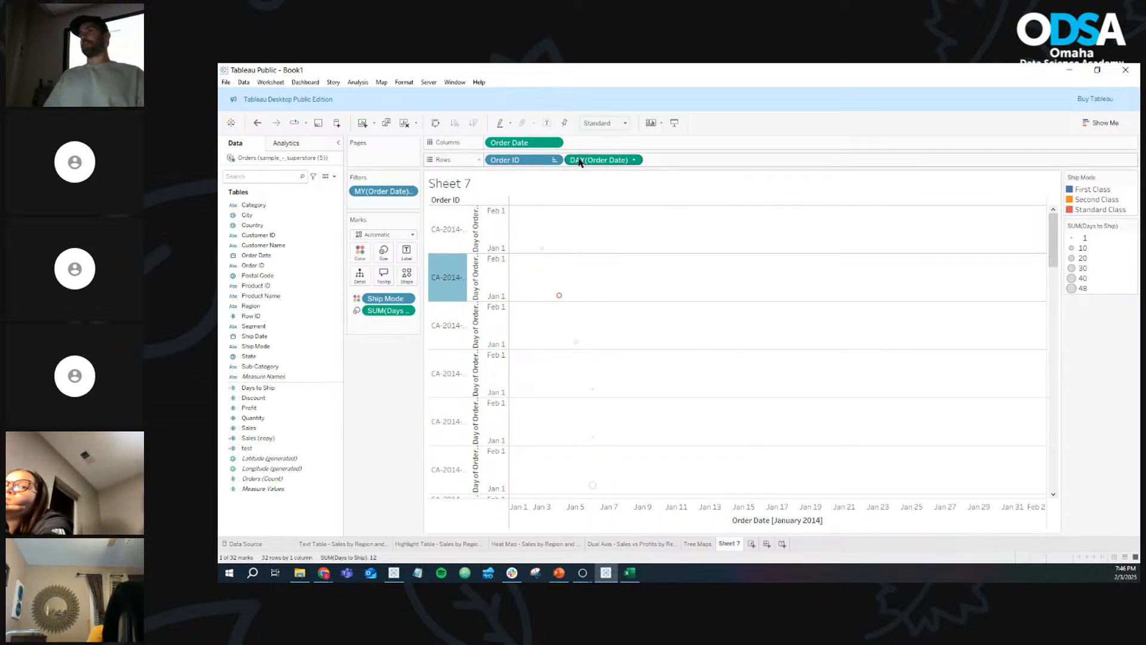
{"action": "left_click", "coordinate": [497, 218]}
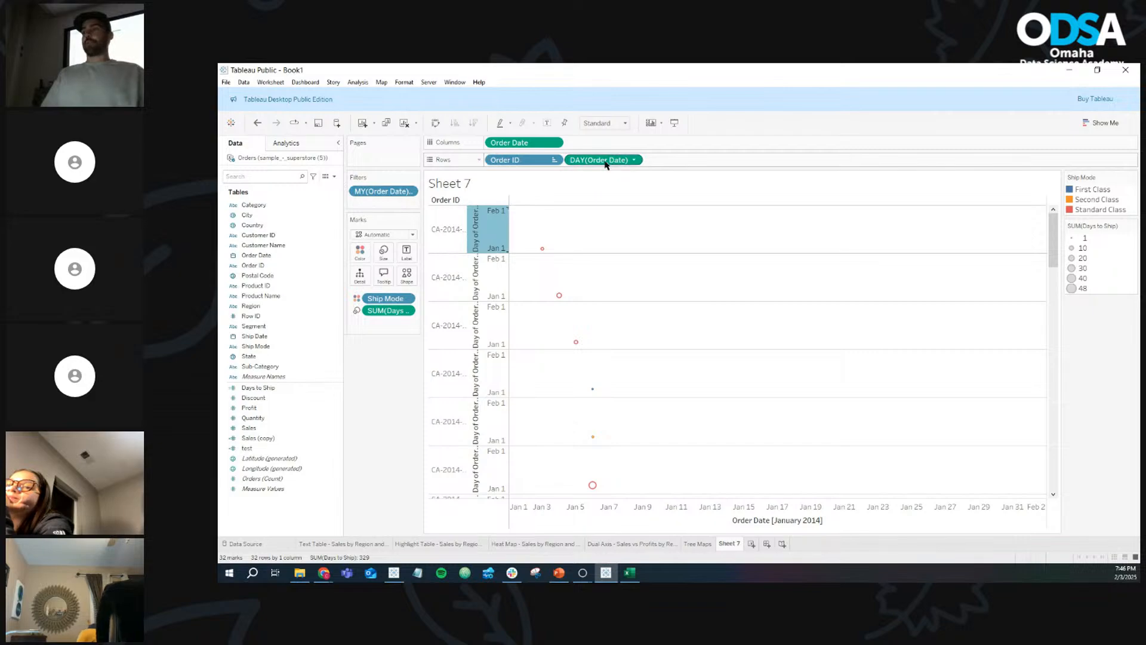
{"action": "left_click", "coordinate": [635, 160]}
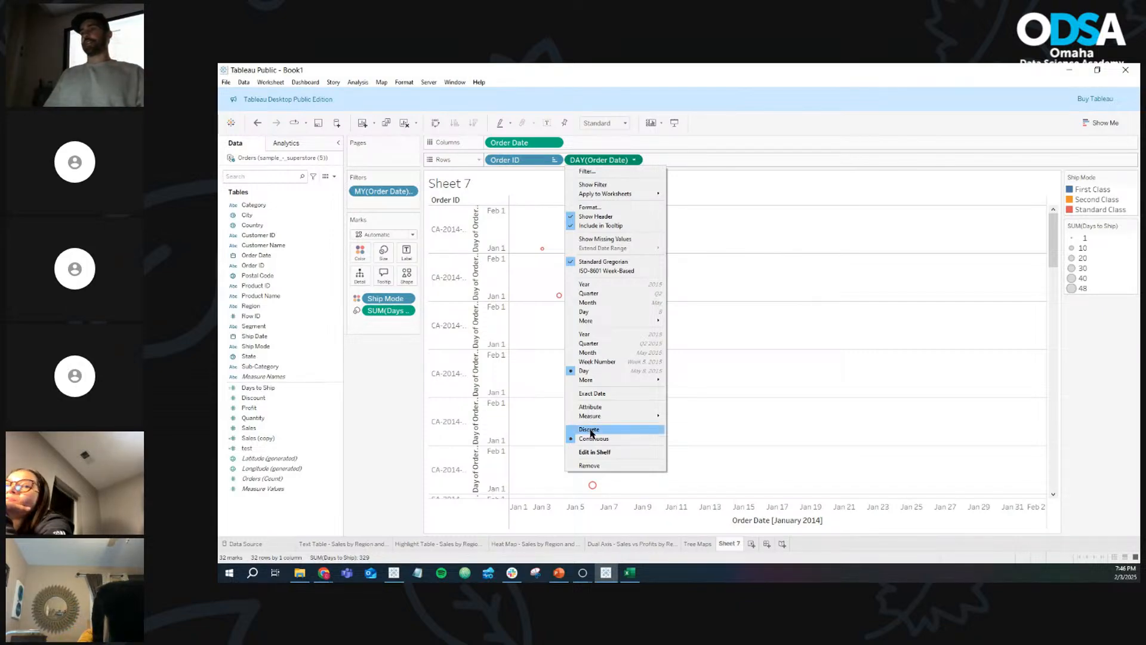
{"action": "left_click", "coordinate": [590, 430]}
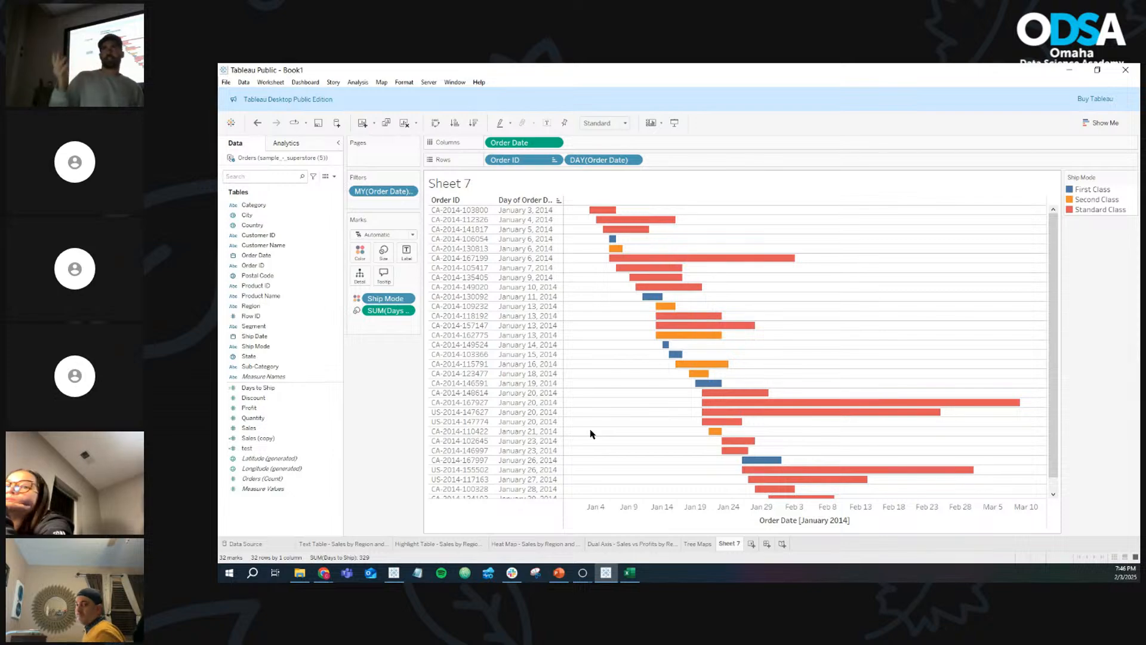
Step: Rename the Sheet 7 worksheet as Gantt Bar
{"action": "mouse_move", "coordinate": [612, 276]}
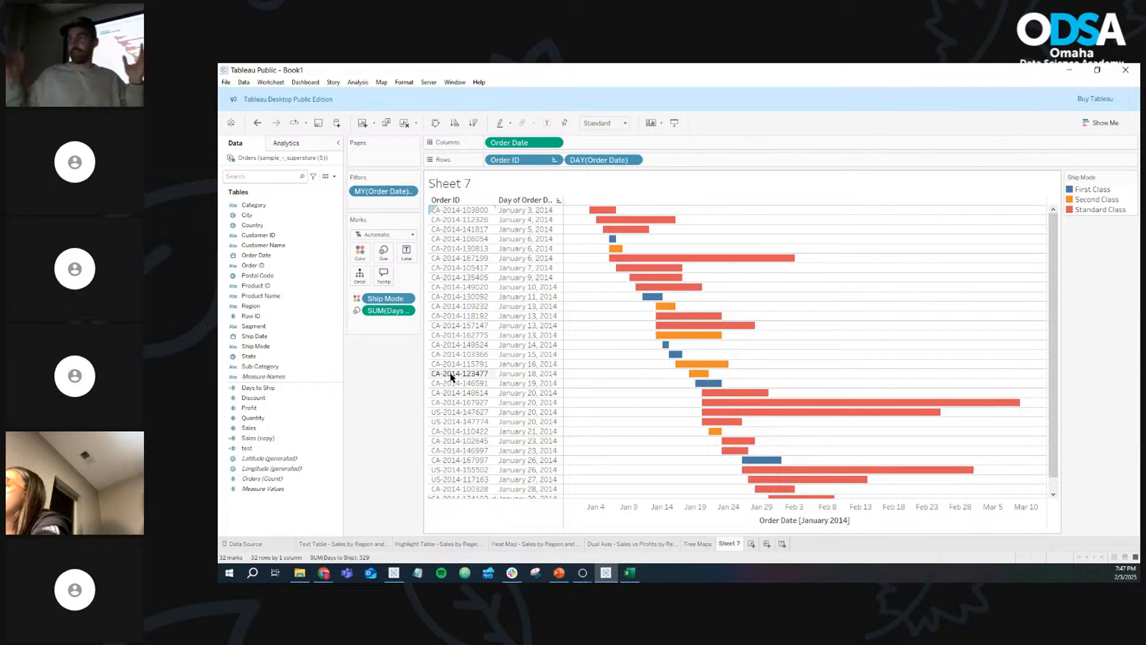
{"action": "right_click", "coordinate": [728, 543]}
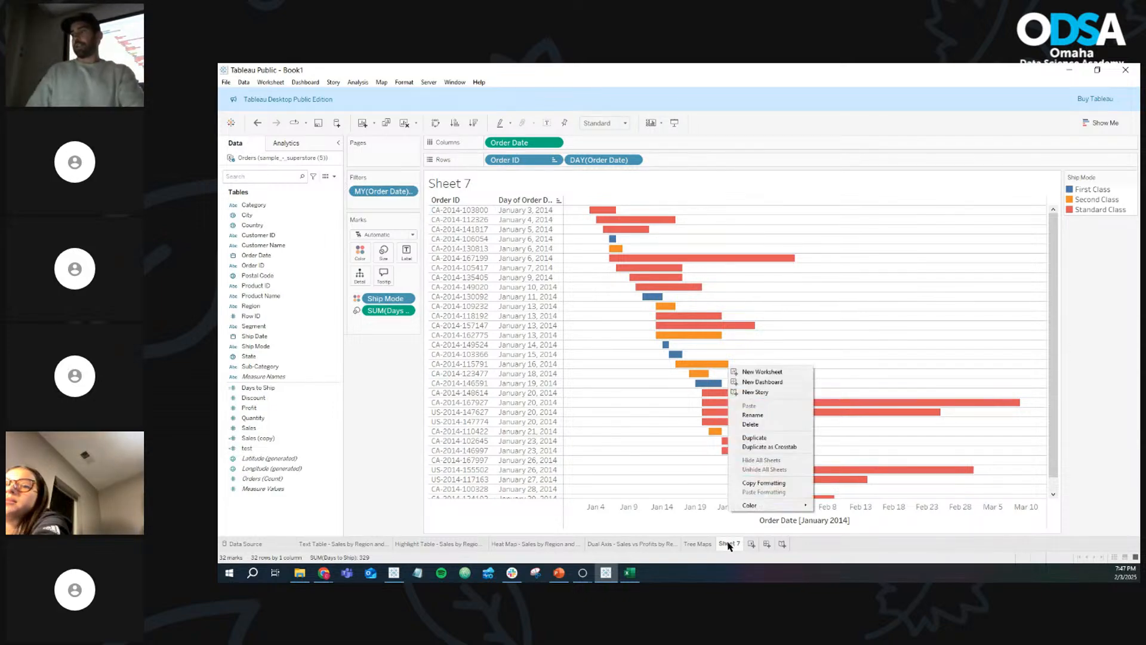
{"action": "left_click", "coordinate": [761, 418]}
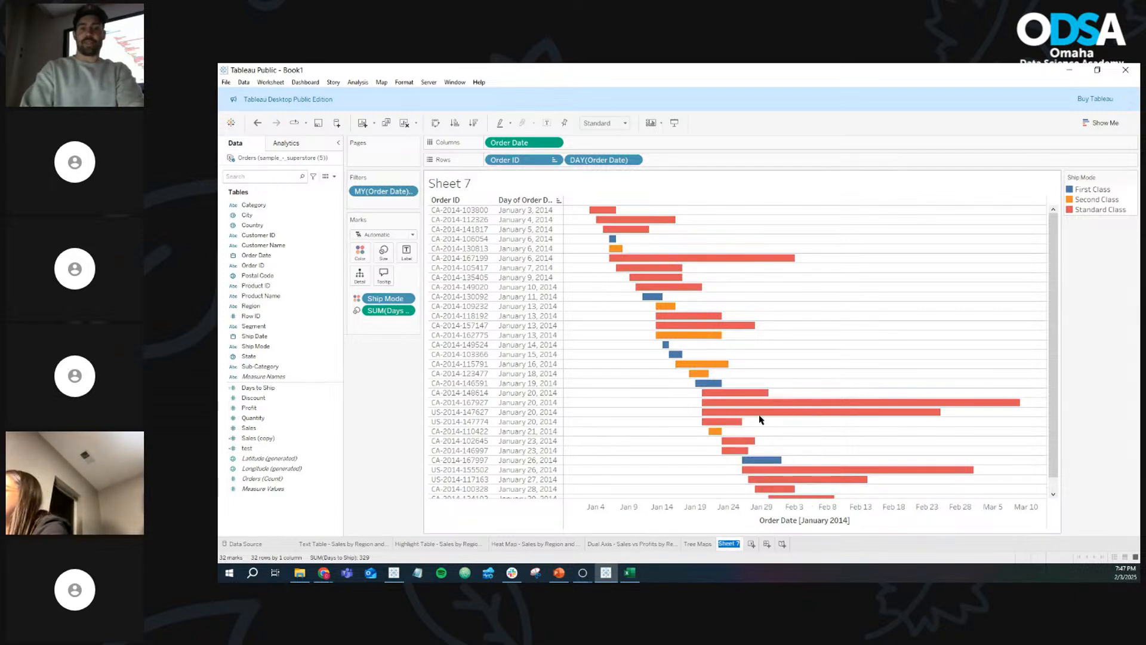
{"action": "type", "text": "Gantt Bar"}
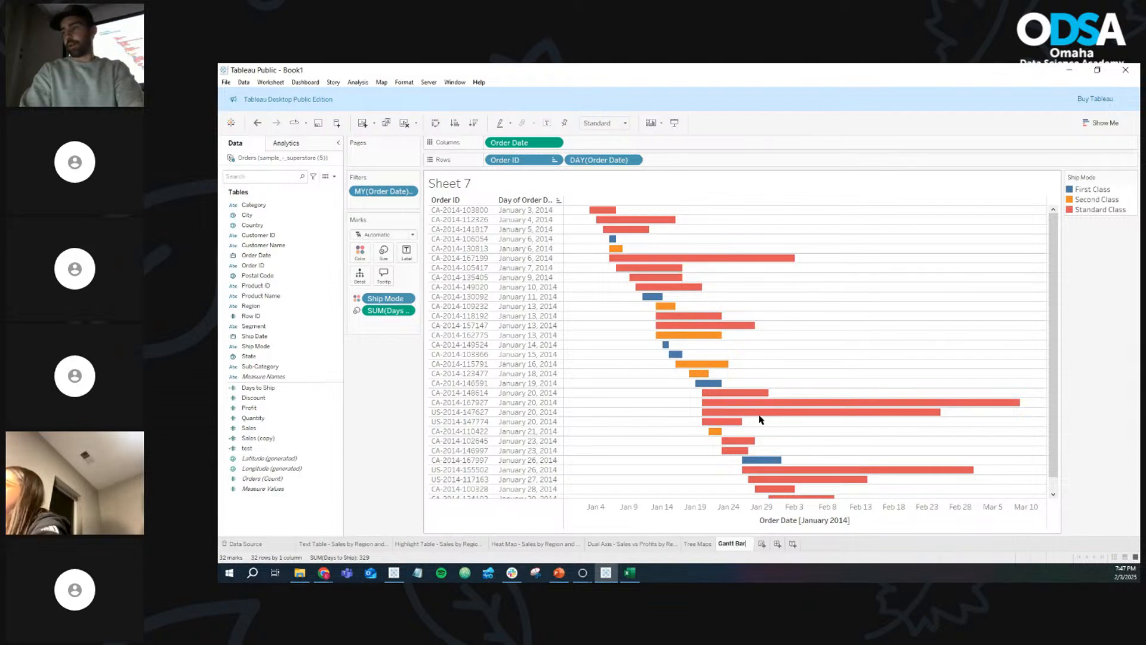
{"action": "key", "text": "Return"}
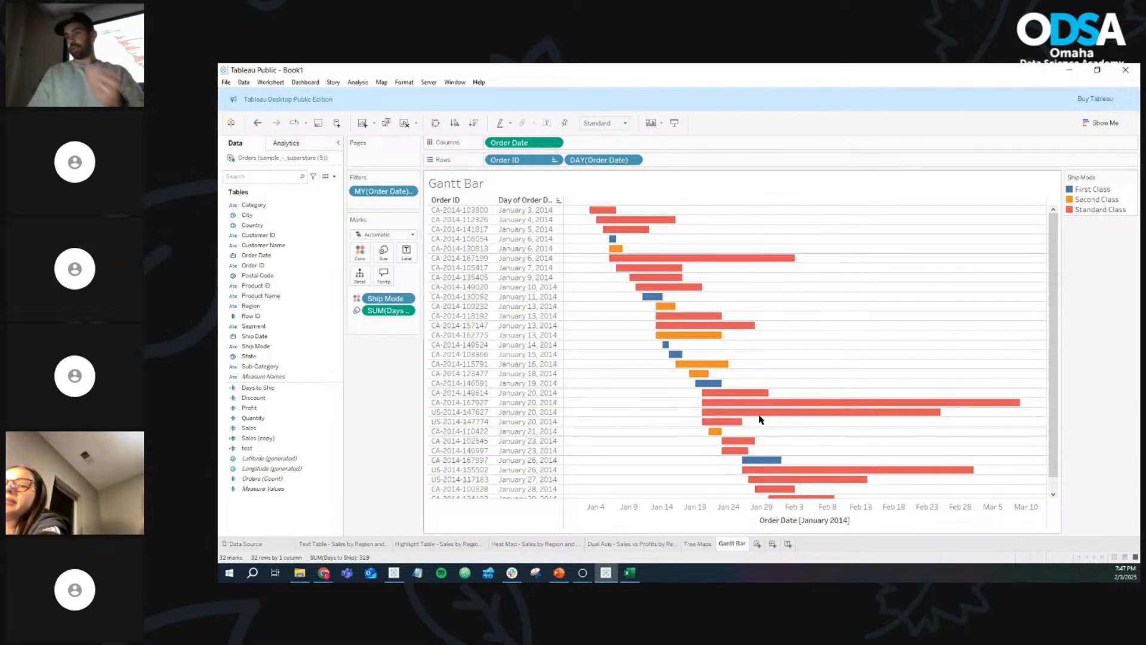
Step: Switch to the PowerPoint deck and advance past the Gantt Bar slide to slide 17, Pie Charts
{"action": "left_click", "coordinate": [560, 573]}
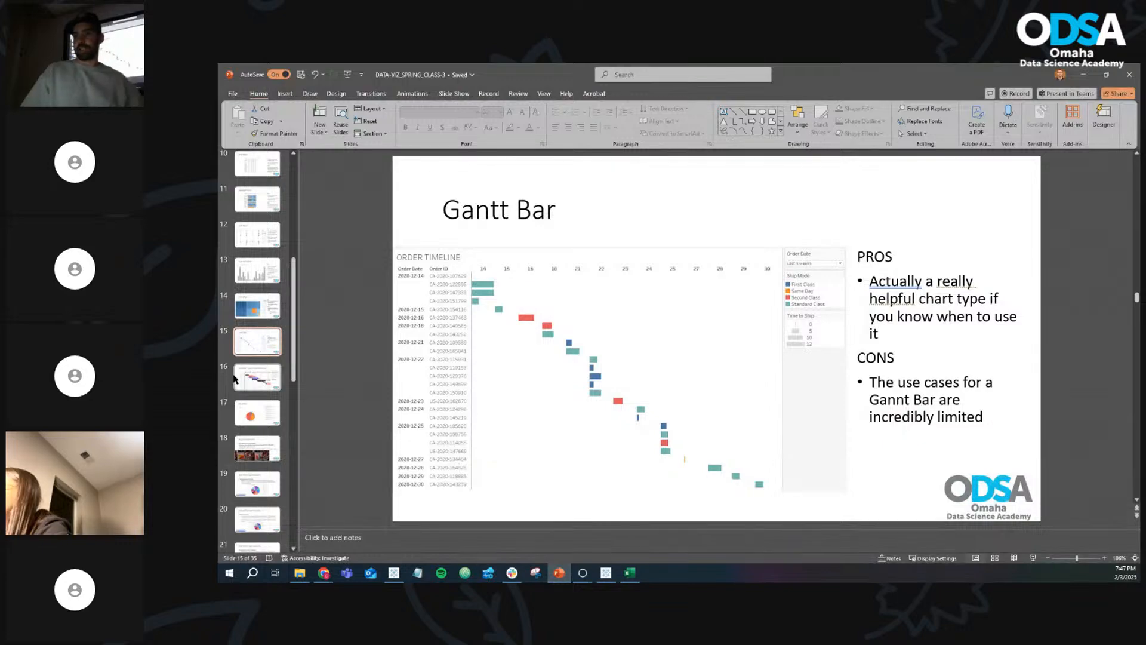
{"action": "left_click", "coordinate": [255, 378]}
{"action": "left_click", "coordinate": [268, 411]}
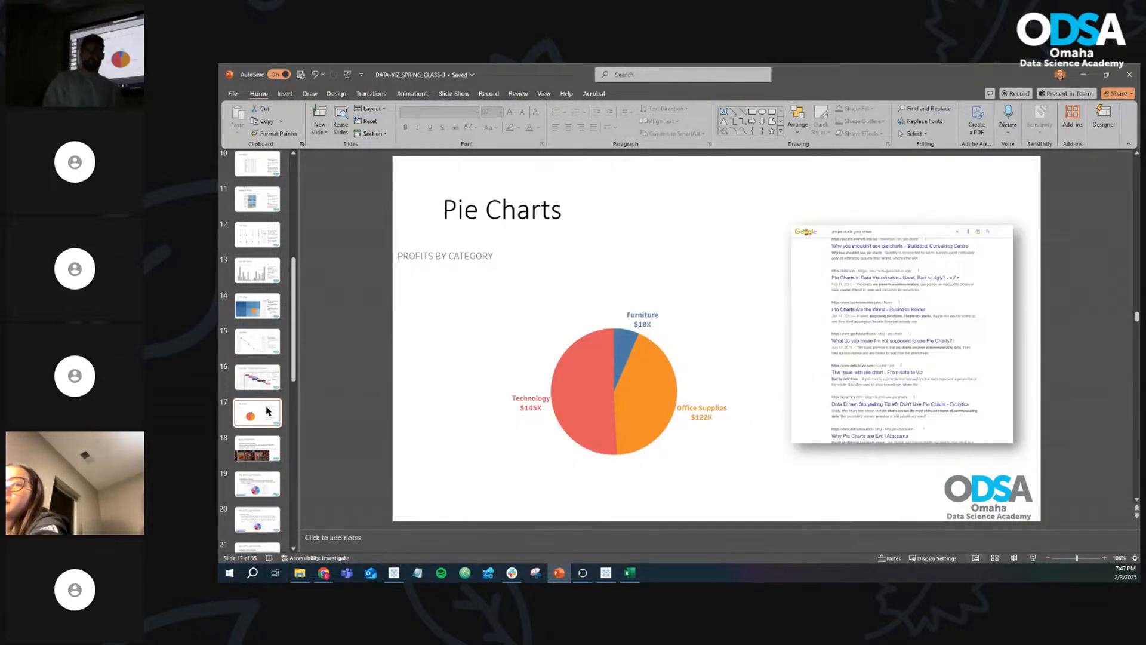
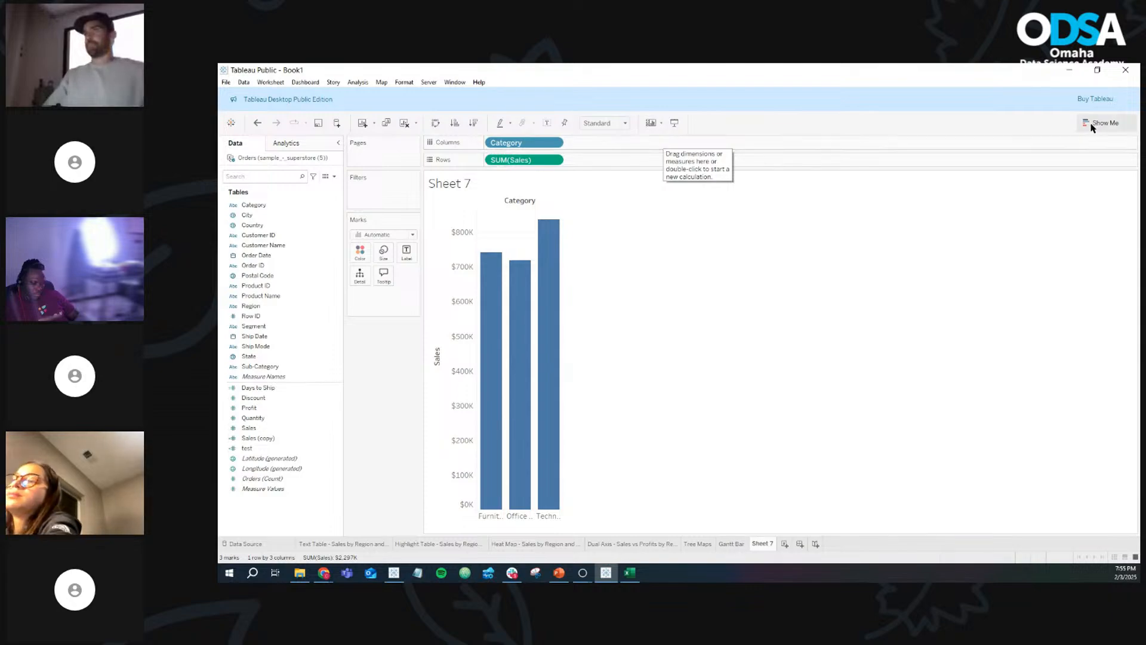
Step: Try converting the sales-by-category bar chart to a pie chart with Show Me, and undo back to only Category on Columns
{"action": "left_click", "coordinate": [1101, 123]}
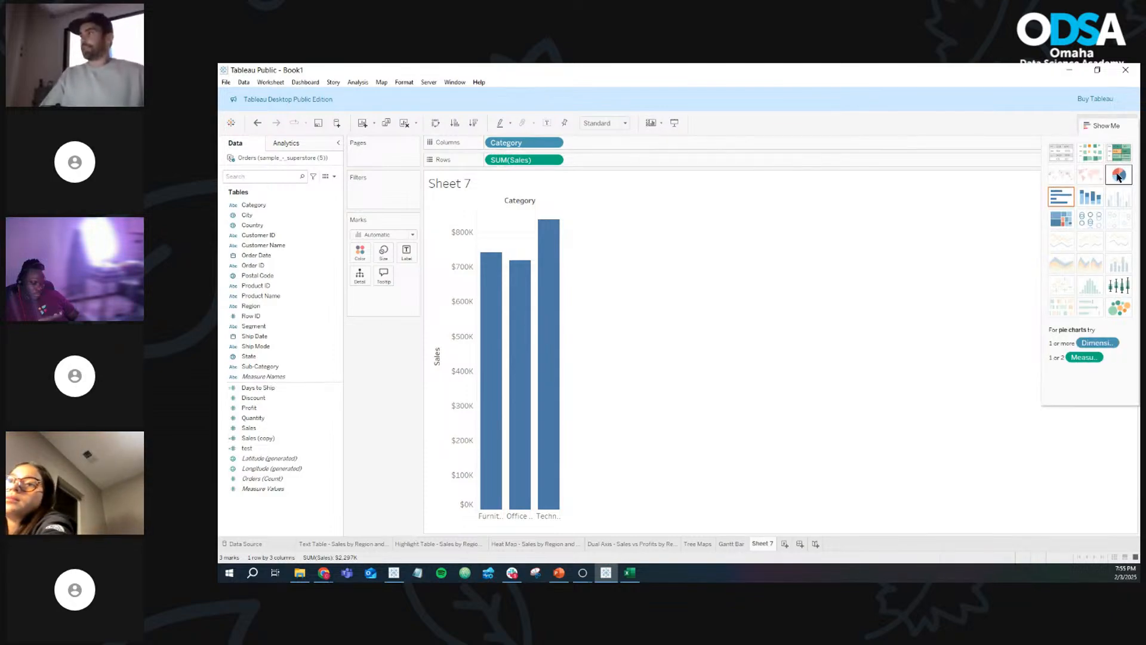
{"action": "left_click", "coordinate": [1118, 175]}
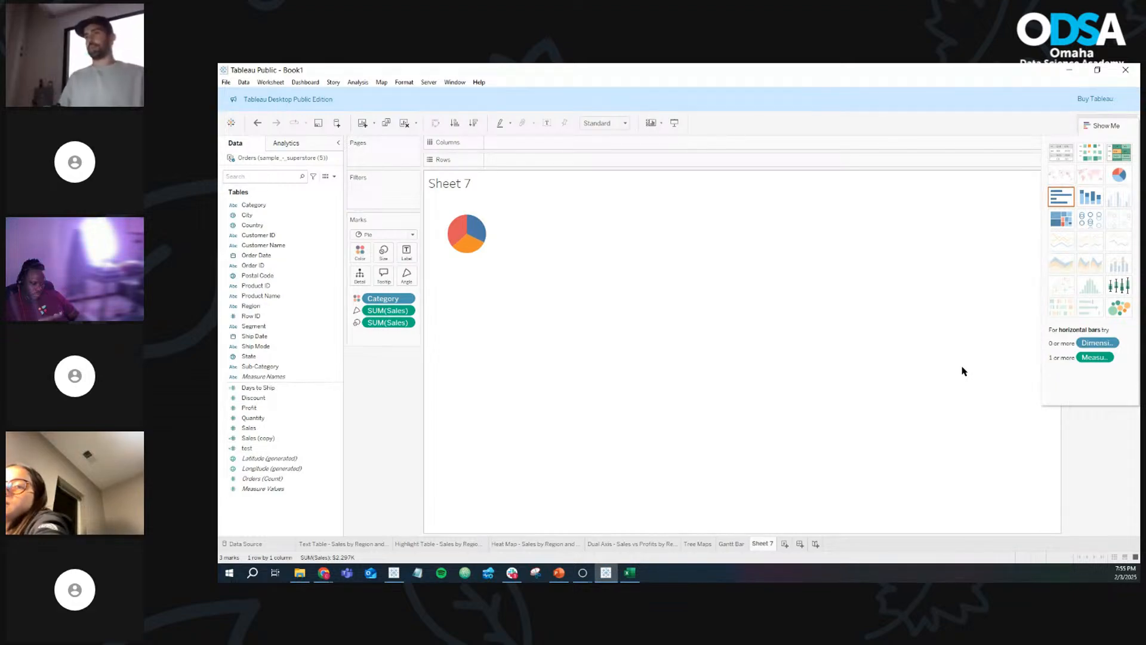
{"action": "left_click", "coordinate": [1102, 124]}
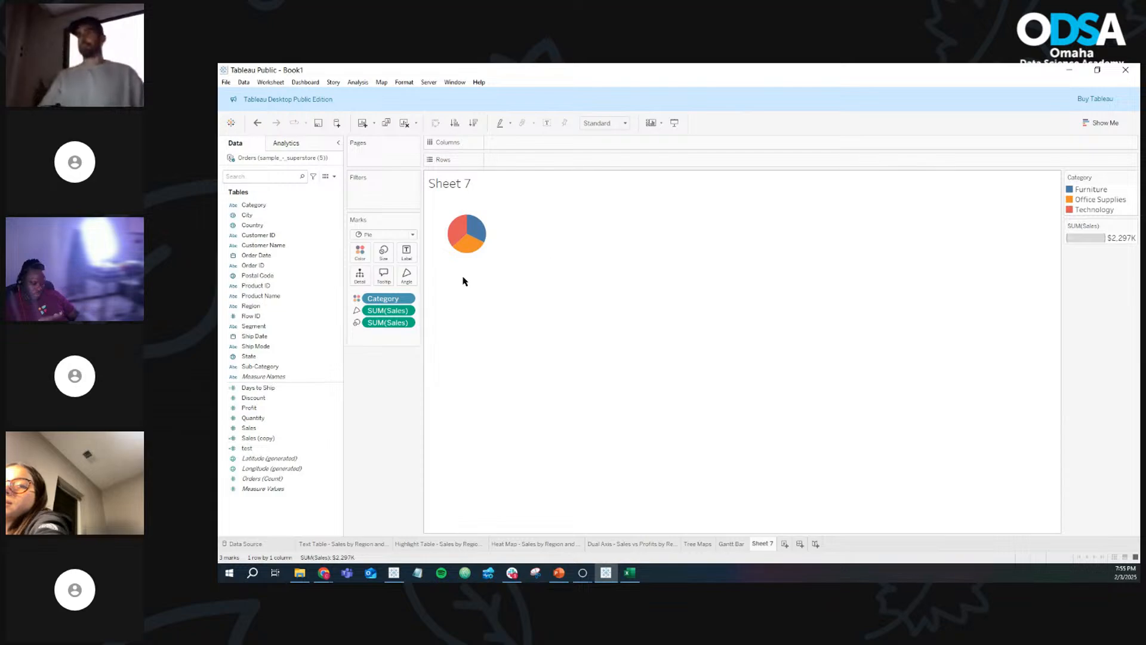
{"action": "left_click", "coordinate": [258, 122]}
{"action": "left_click", "coordinate": [258, 122]}
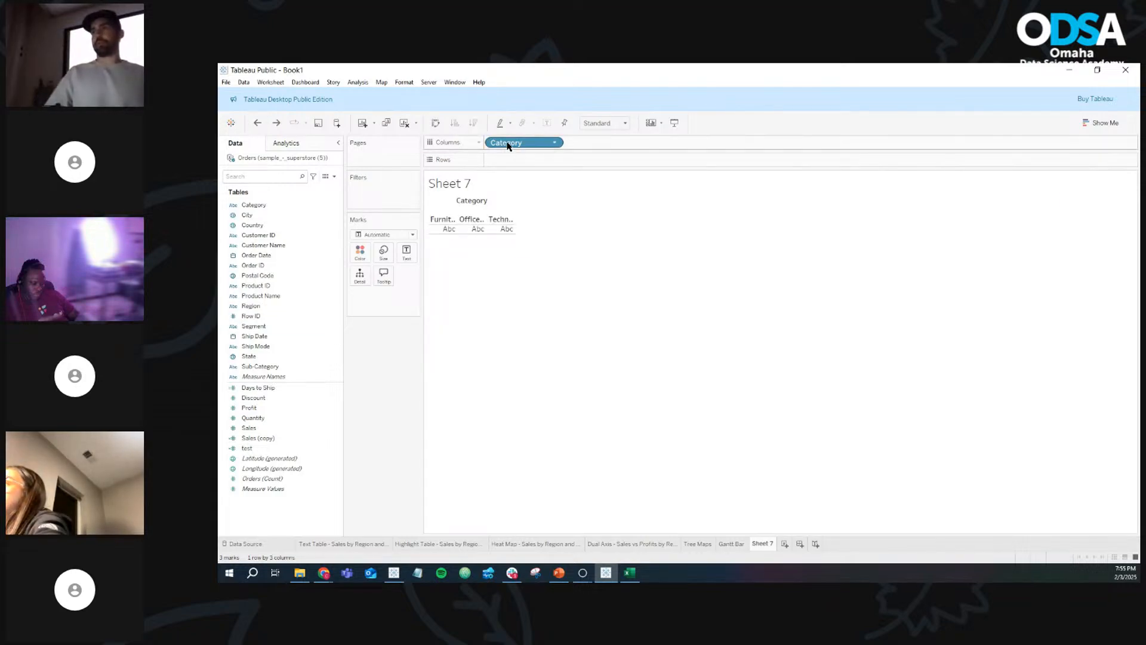
Step: Add Sales to Rows beside the Category columns and convert the view to a pie chart with Show Me
{"action": "left_click_drag", "start_coordinate": [274, 429], "coordinate": [540, 162]}
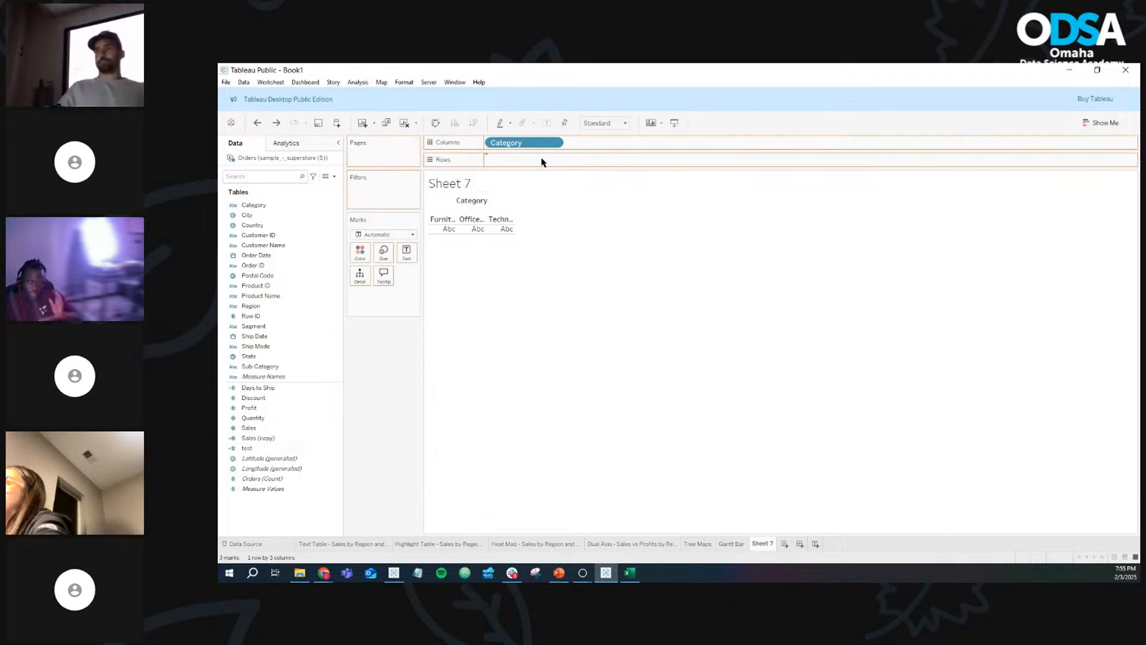
{"action": "left_click", "coordinate": [1118, 123]}
{"action": "left_click", "coordinate": [1121, 177]}
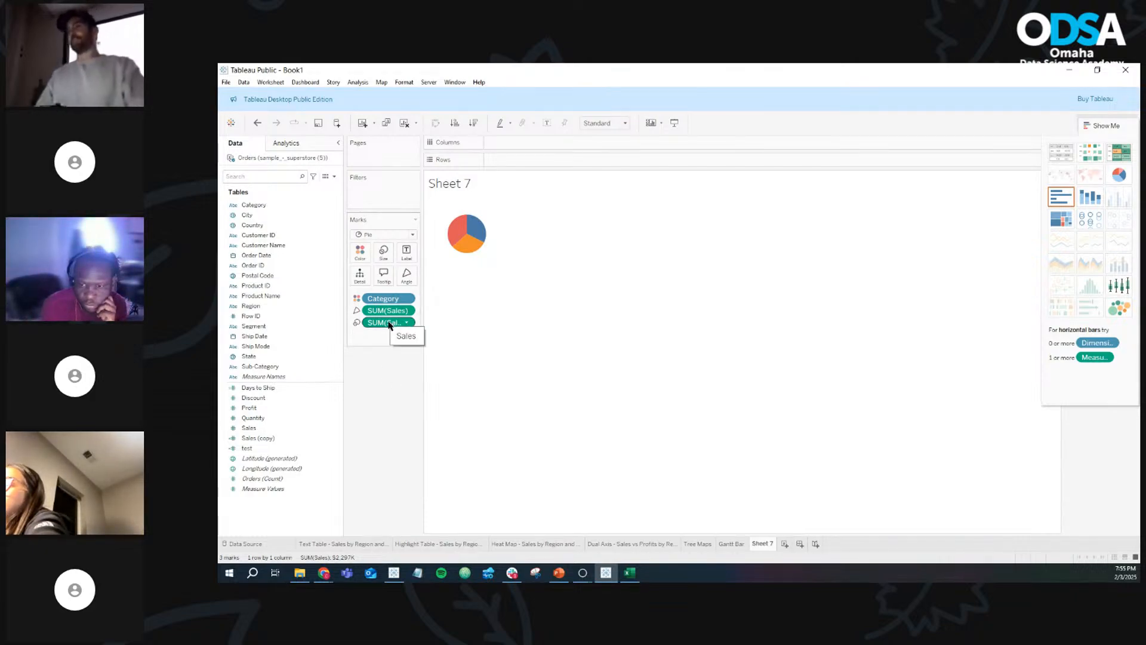
Step: Remove all fields from the pie chart on Sheet 7 and reset the mark type to Automatic
{"action": "left_click_drag", "start_coordinate": [391, 324], "coordinate": [379, 389]}
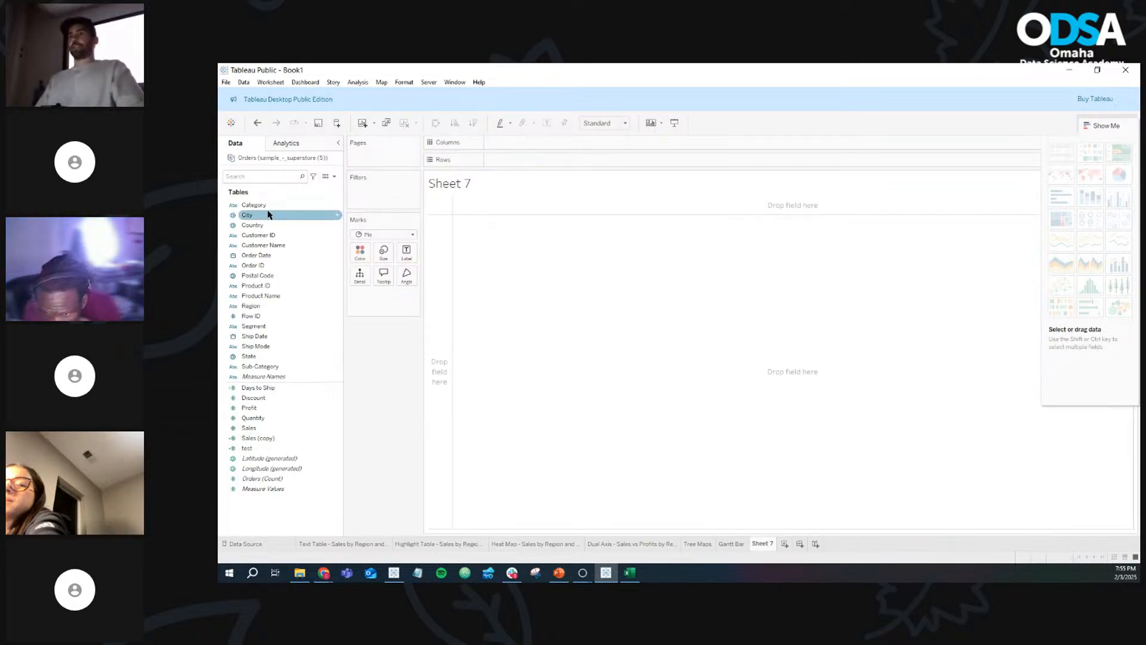
{"action": "left_click", "coordinate": [381, 235]}
{"action": "left_click", "coordinate": [378, 246]}
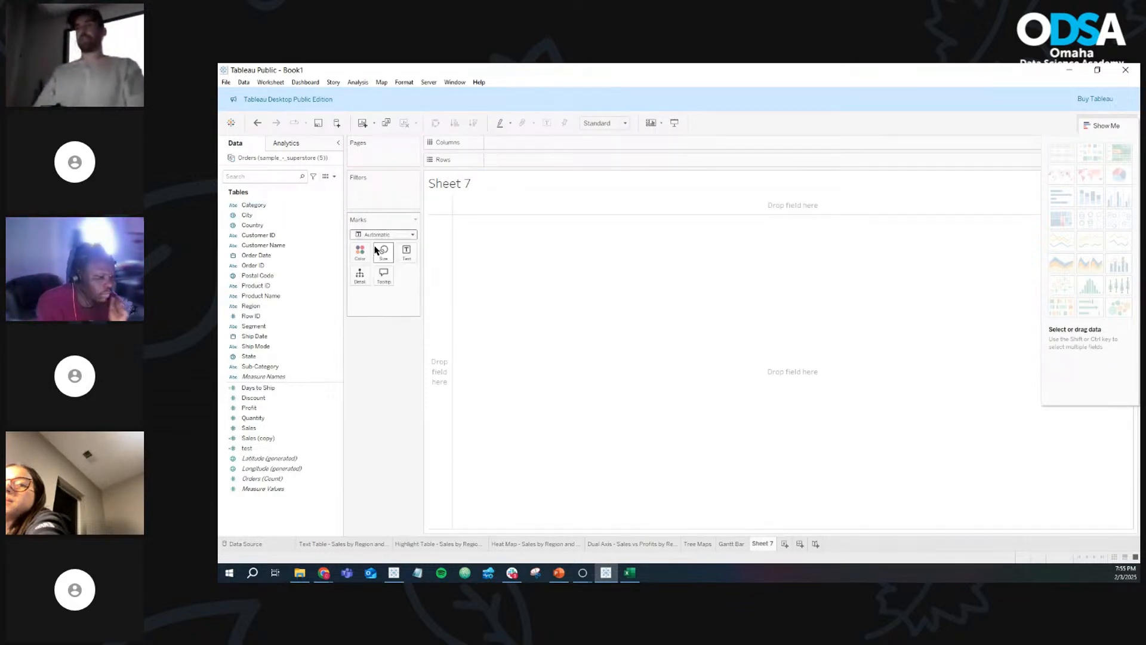
Step: Build a pie chart manually with Category on Color, Sales on Size and the mark type set to Pie
{"action": "left_click", "coordinate": [233, 216]}
{"action": "left_click_drag", "start_coordinate": [233, 217], "coordinate": [360, 258]}
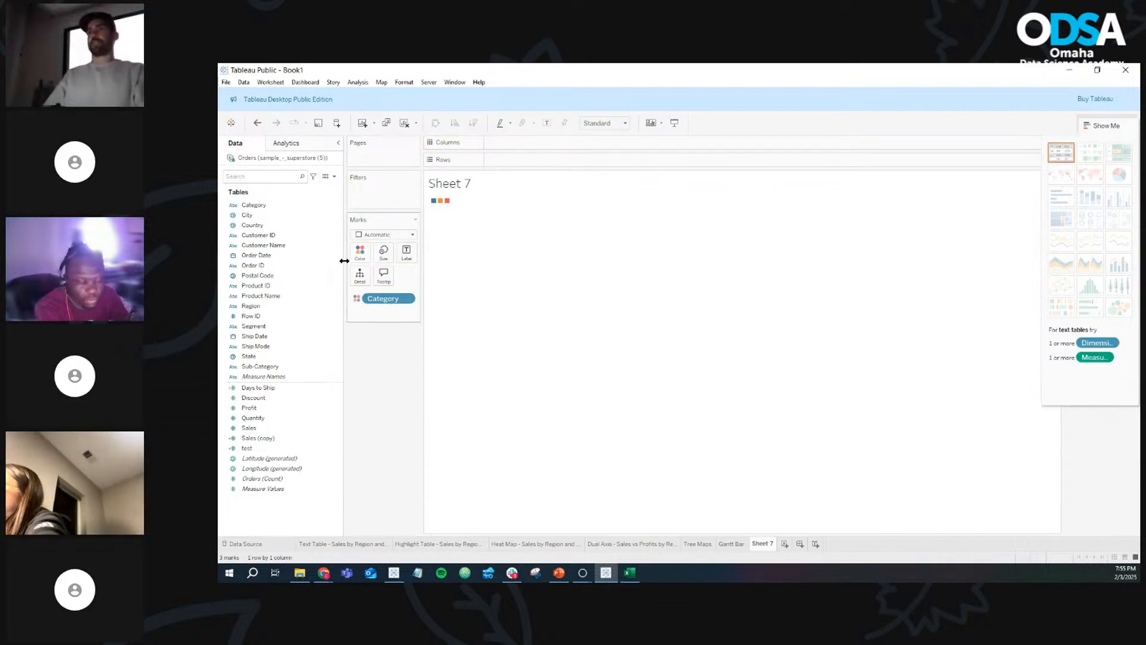
{"action": "left_click_drag", "start_coordinate": [270, 429], "coordinate": [386, 256]}
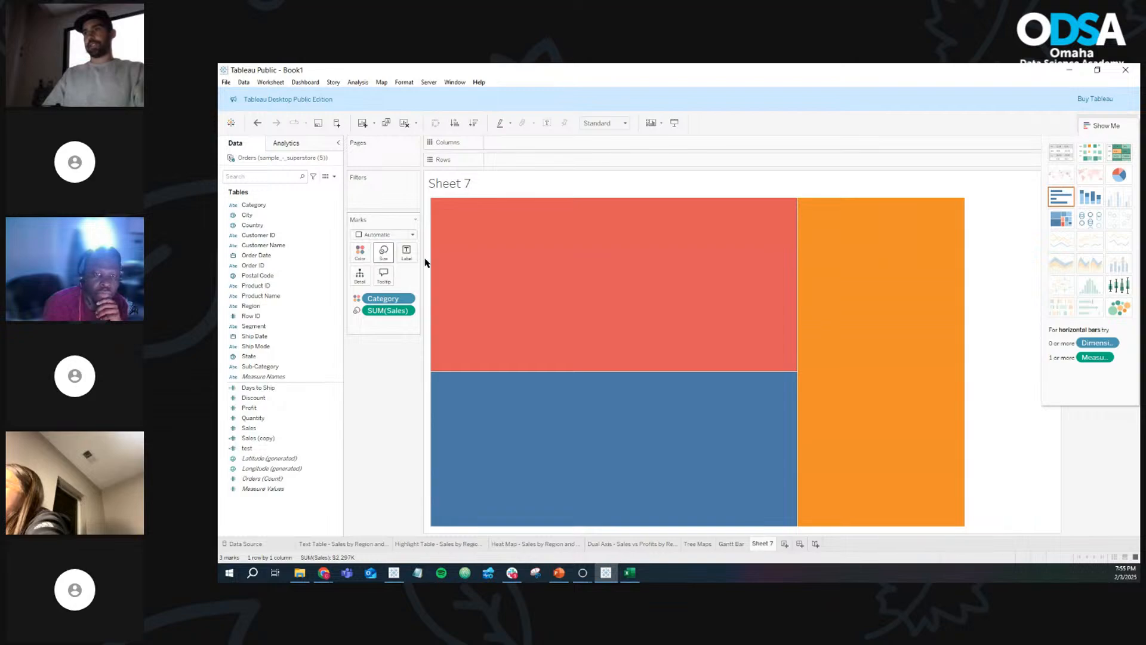
{"action": "mouse_move", "coordinate": [837, 312]}
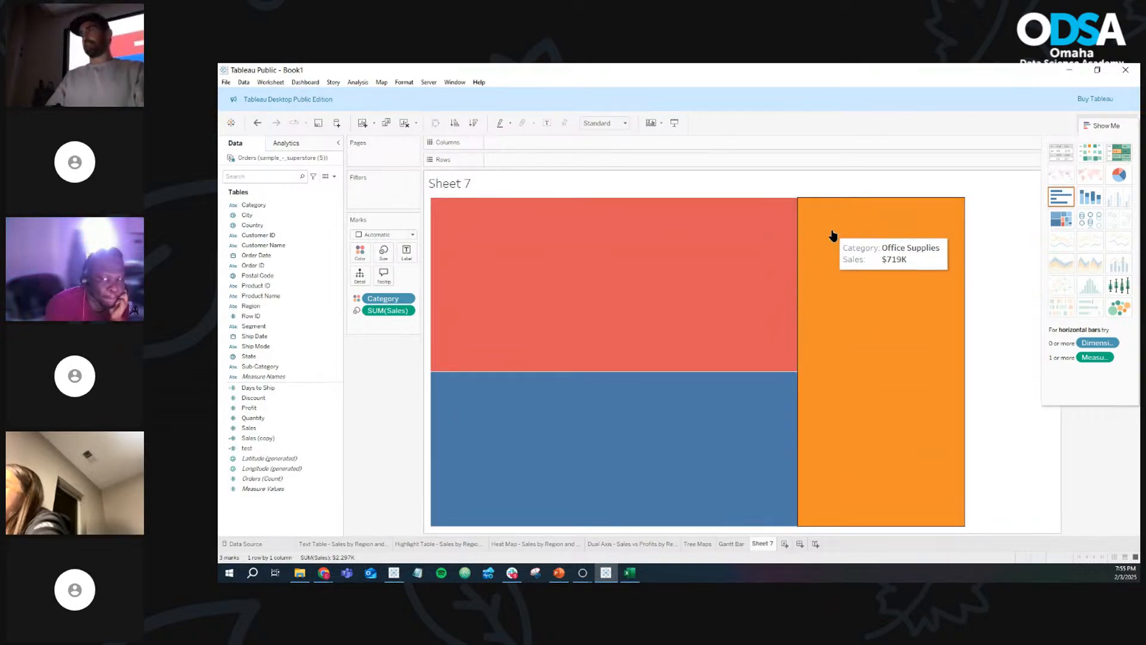
{"action": "left_click", "coordinate": [368, 236]}
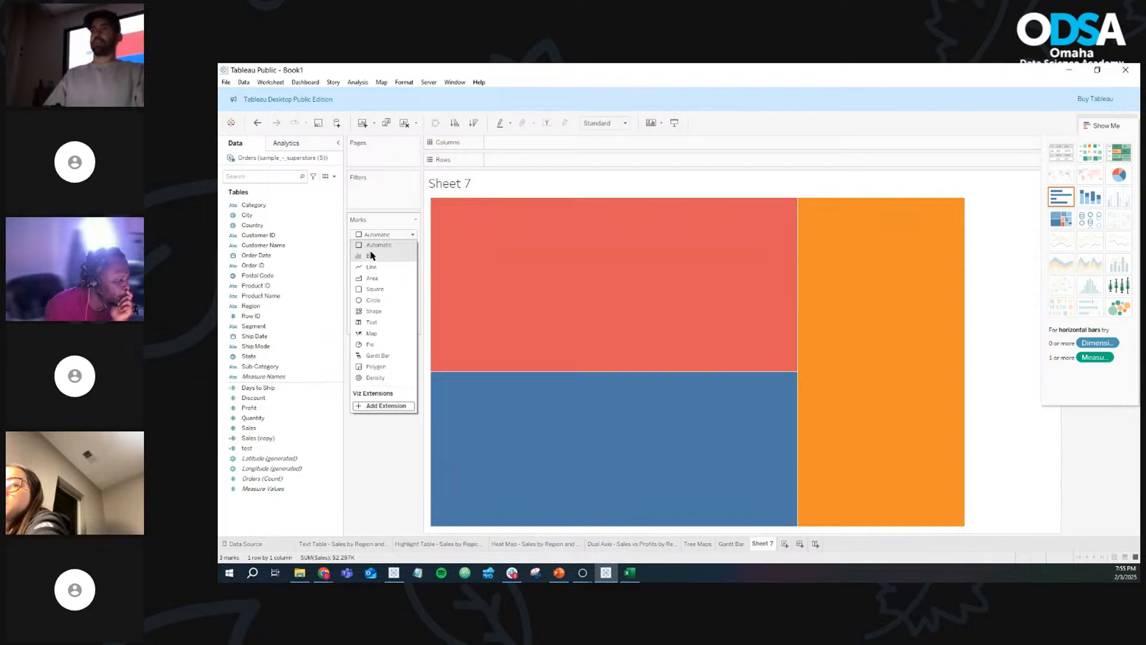
{"action": "left_click", "coordinate": [371, 345]}
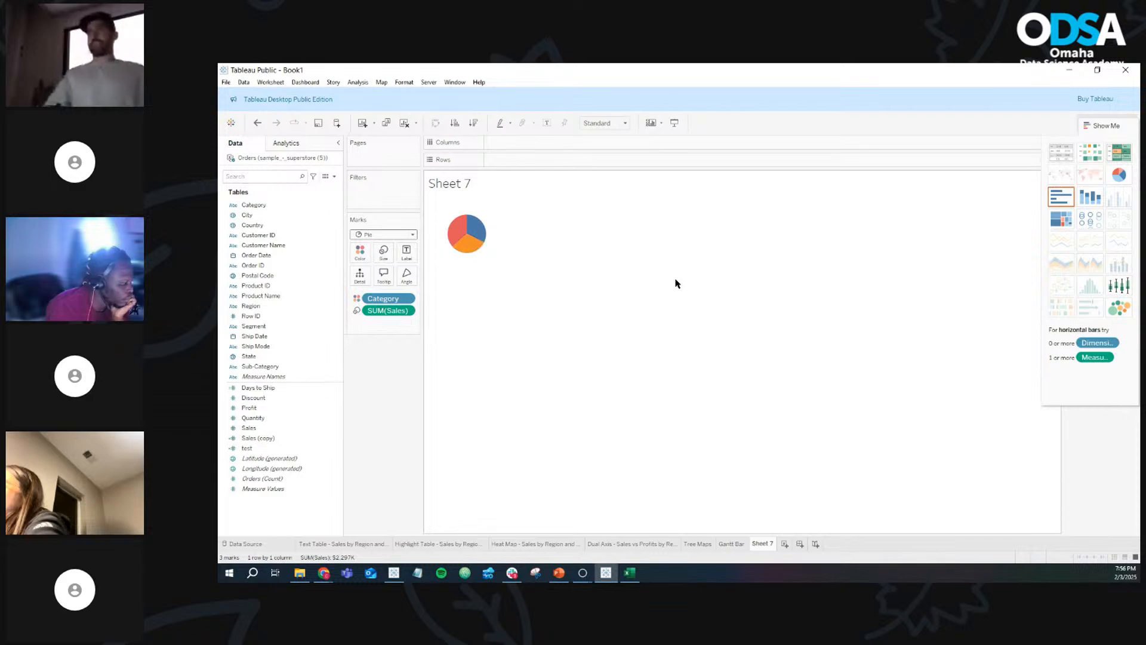
Step: Try Fit Width and Fit Height on the pie chart, settle on Entire View, and close Show Me
{"action": "left_click", "coordinate": [626, 125]}
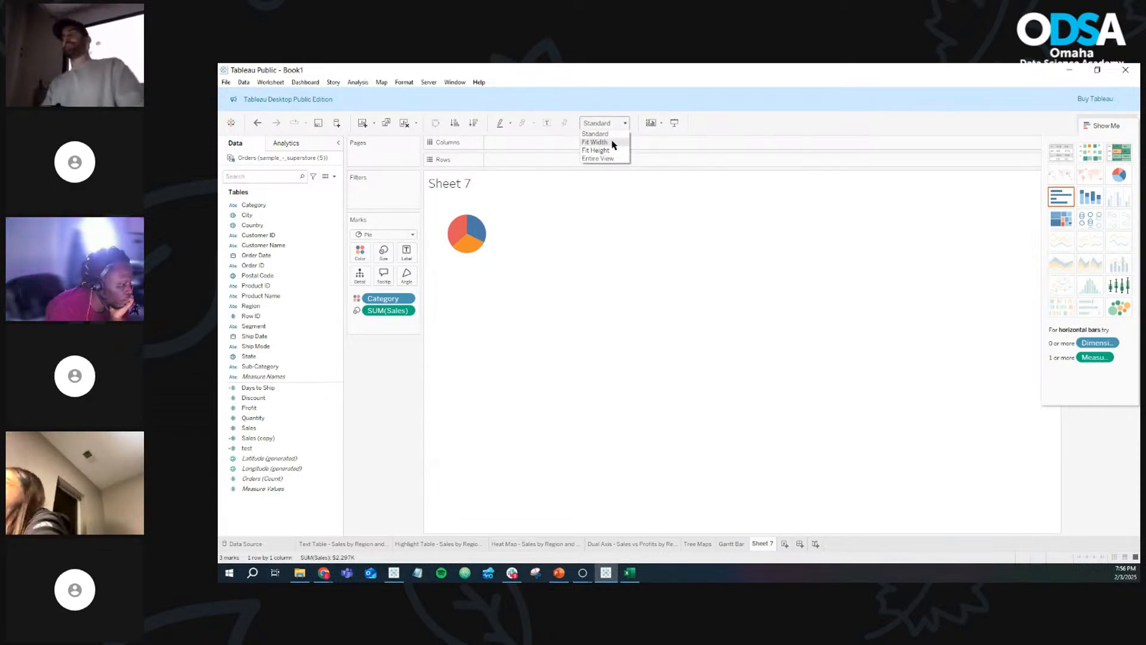
{"action": "left_click", "coordinate": [613, 142]}
{"action": "left_click", "coordinate": [623, 125]}
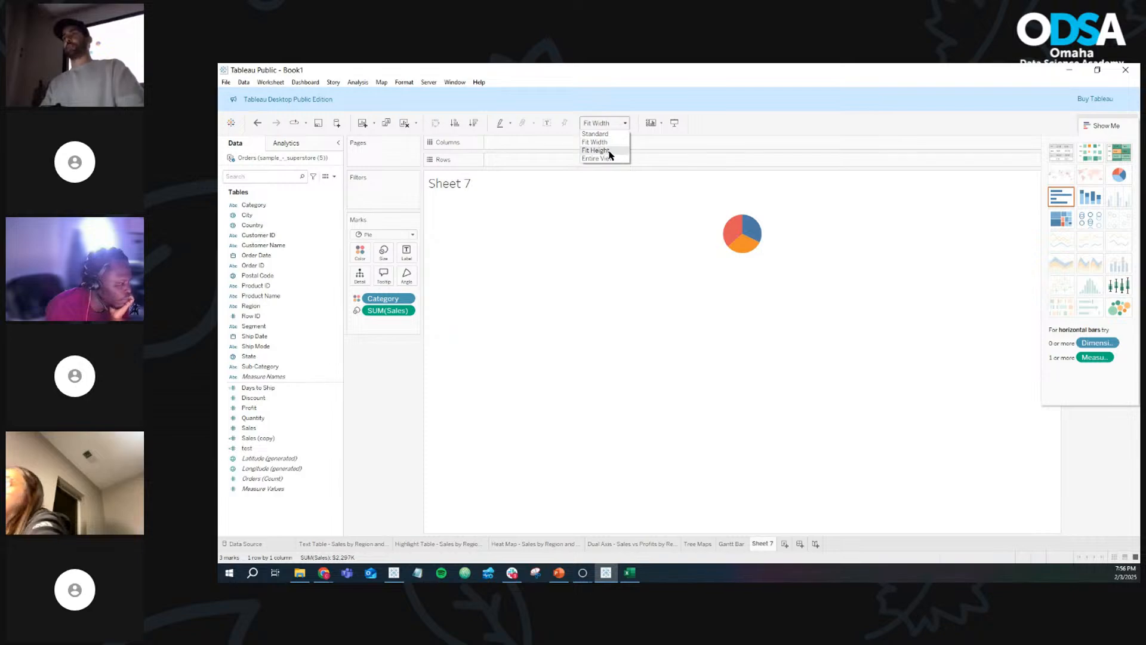
{"action": "left_click", "coordinate": [607, 150]}
{"action": "left_click", "coordinate": [621, 123]}
{"action": "left_click", "coordinate": [609, 159]}
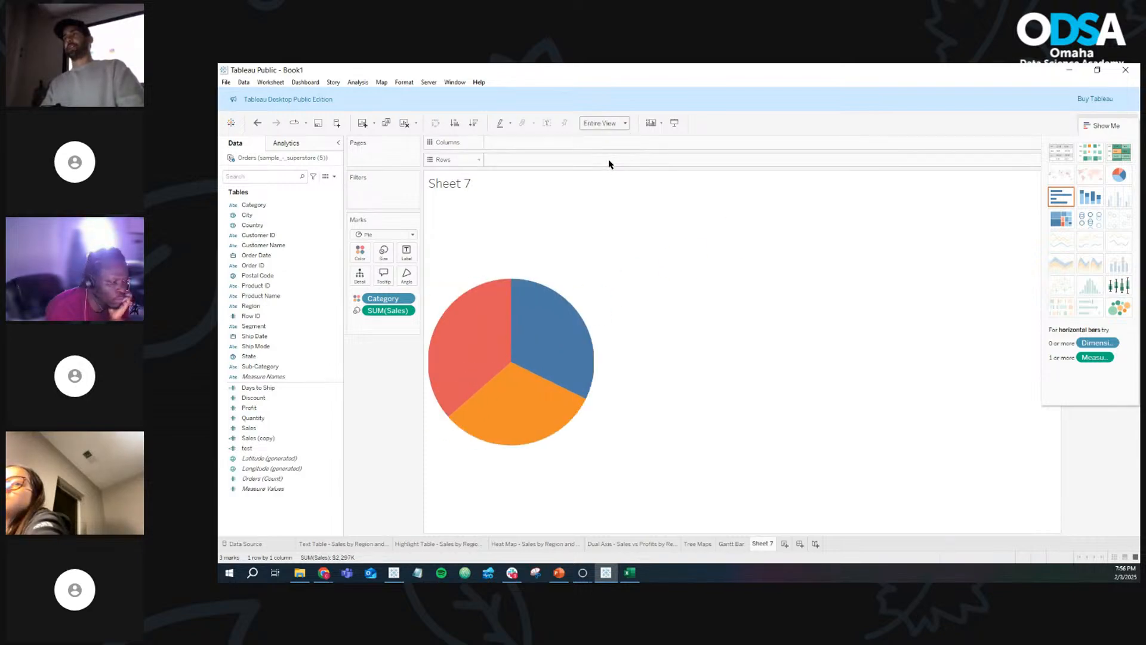
{"action": "left_click", "coordinate": [1104, 125]}
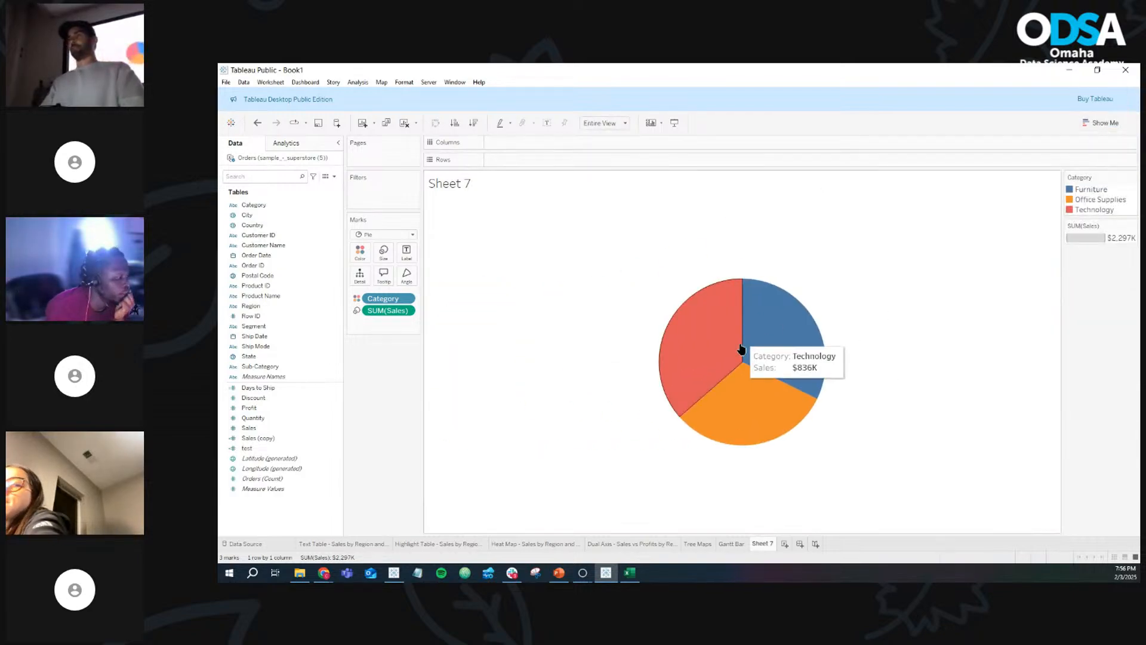
{"action": "mouse_move", "coordinate": [757, 376]}
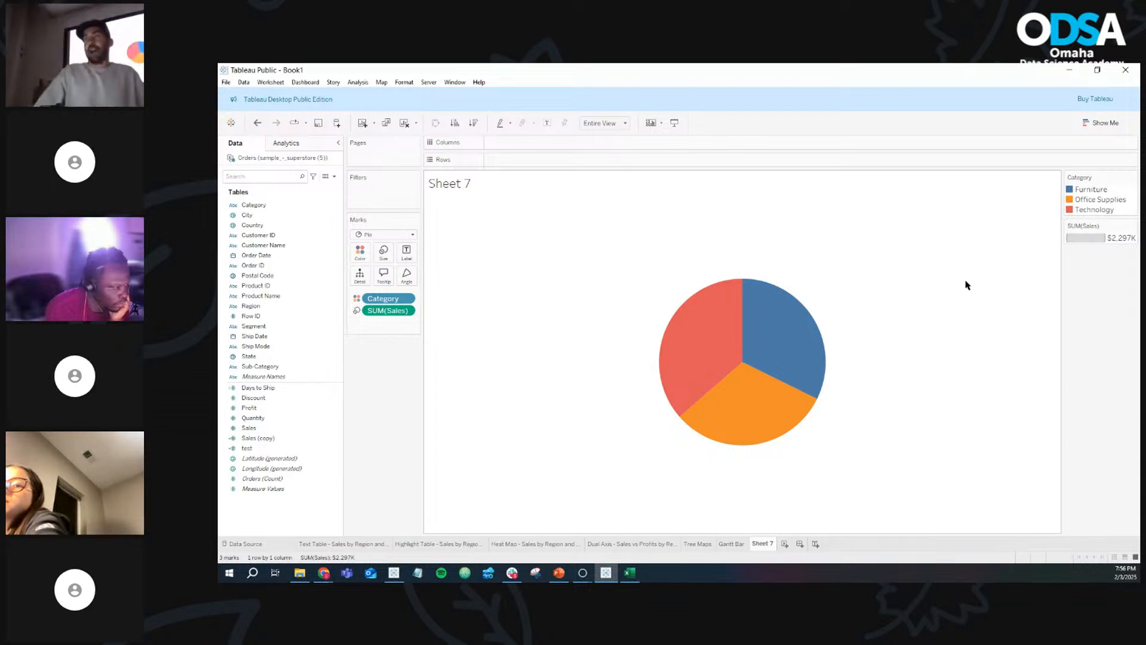
Step: Switch to PowerPoint to review slide 20, Why NOT to use Pie Charts, and return to Tableau
{"action": "left_click", "coordinate": [558, 573]}
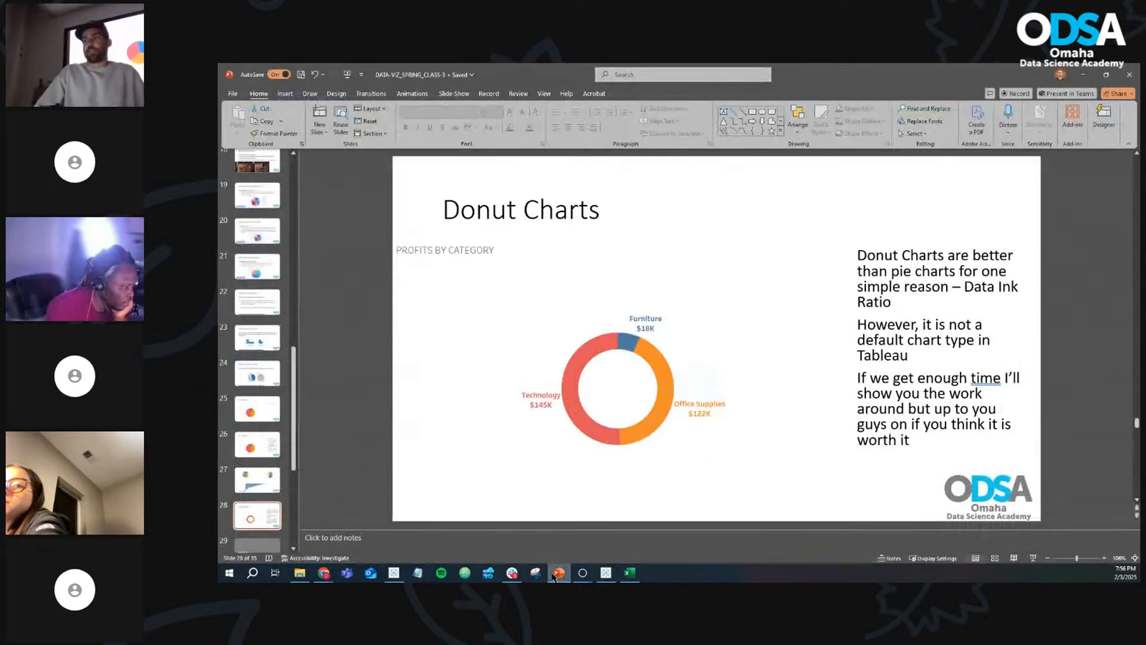
{"action": "left_click", "coordinate": [263, 246]}
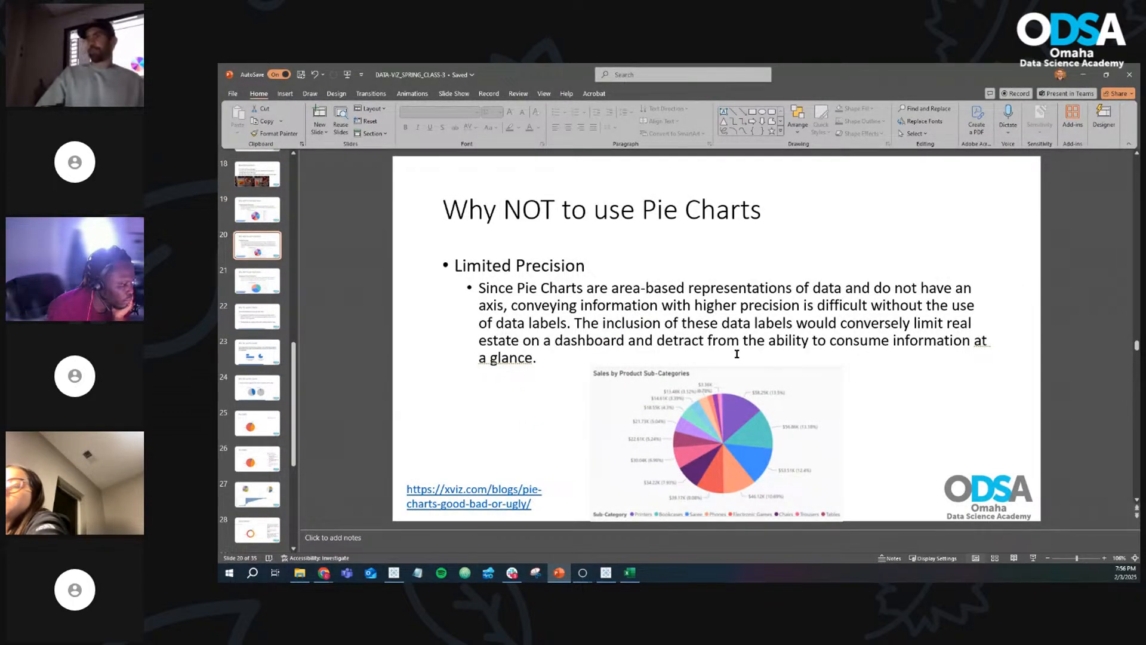
{"action": "left_click", "coordinate": [1085, 76]}
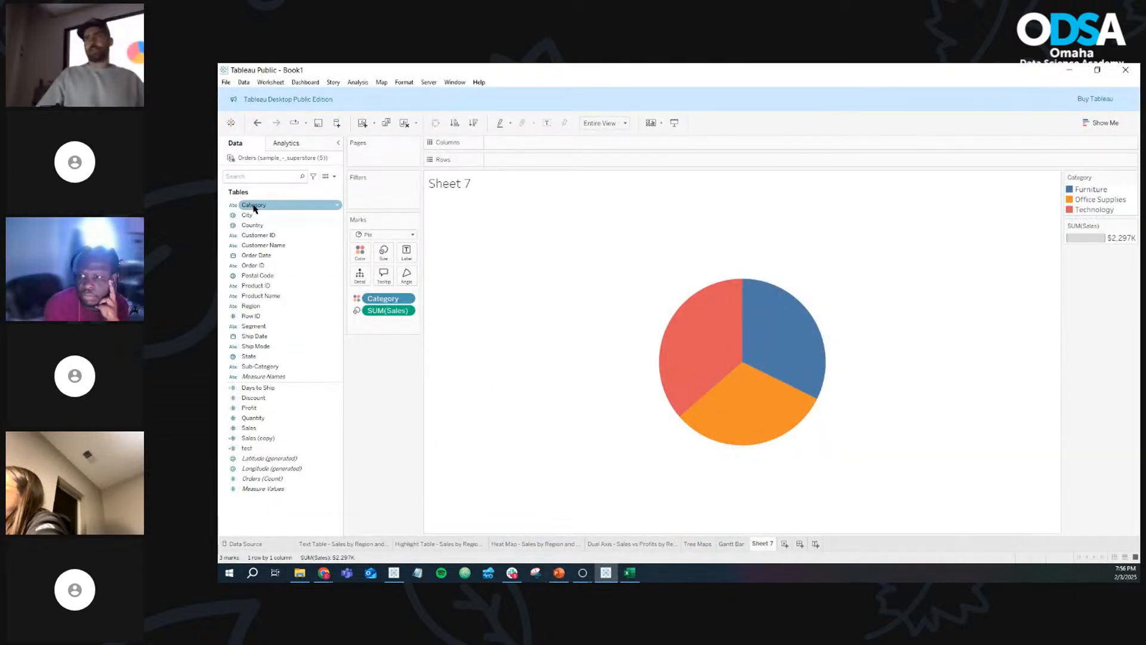
Step: Label the pie slices with Category and Sales
{"action": "left_click_drag", "start_coordinate": [254, 208], "coordinate": [406, 256]}
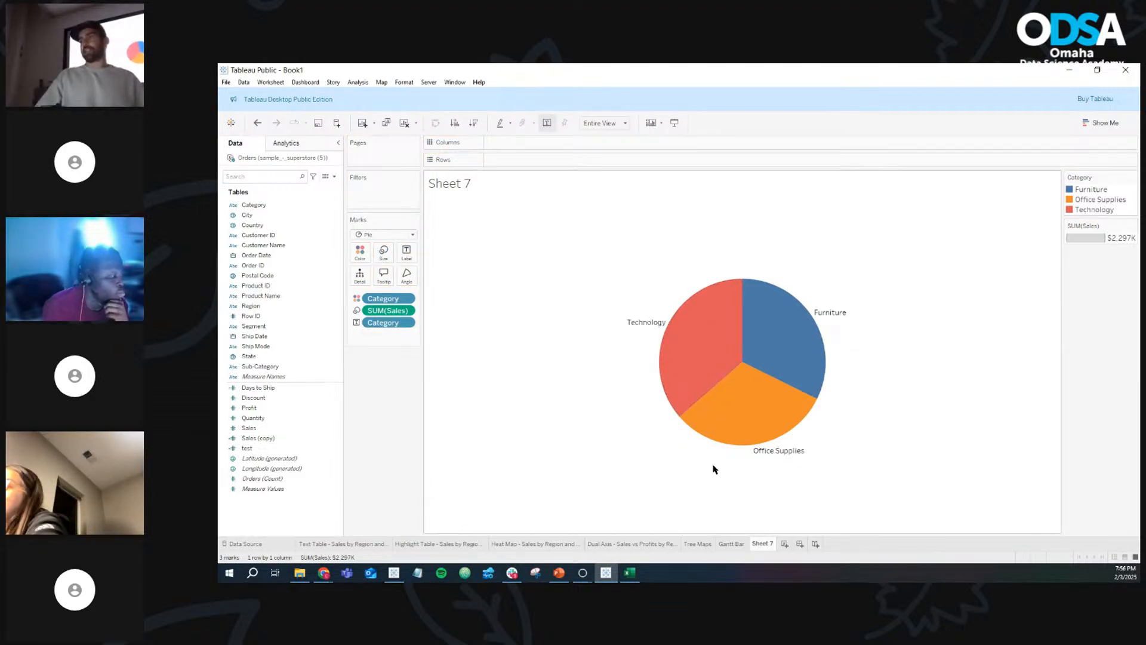
{"action": "left_click", "coordinate": [248, 429]}
{"action": "left_click_drag", "start_coordinate": [247, 430], "coordinate": [405, 260]}
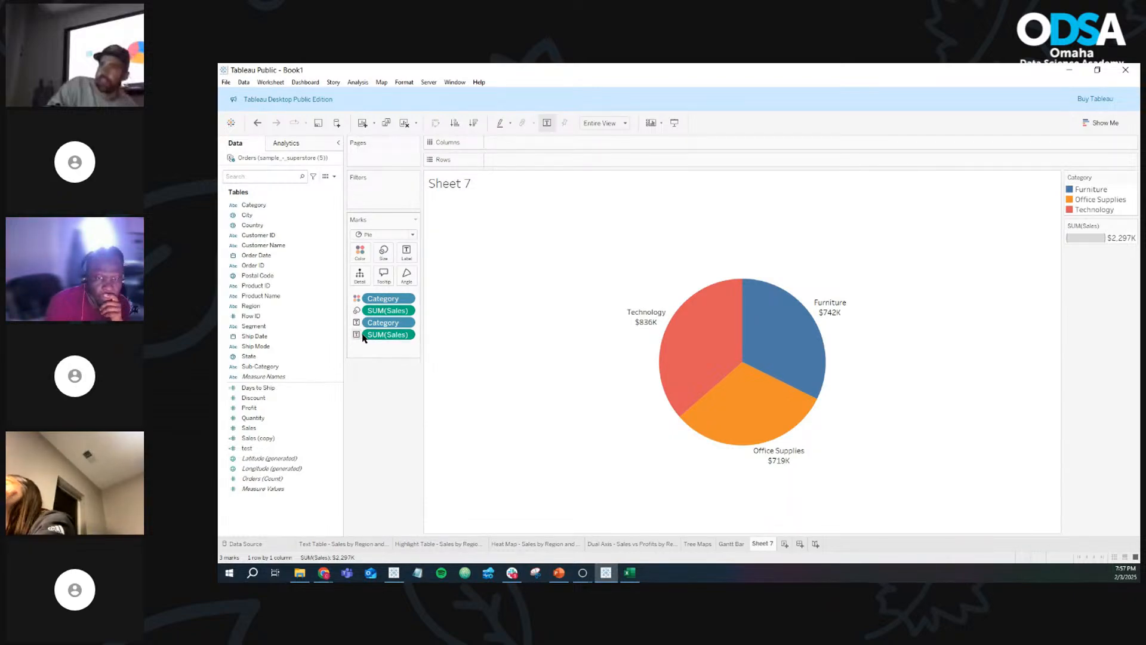
Step: Apply the Percent of Total quick table calculation to the Sales label and check the Technology slice's details
{"action": "left_click", "coordinate": [407, 335]}
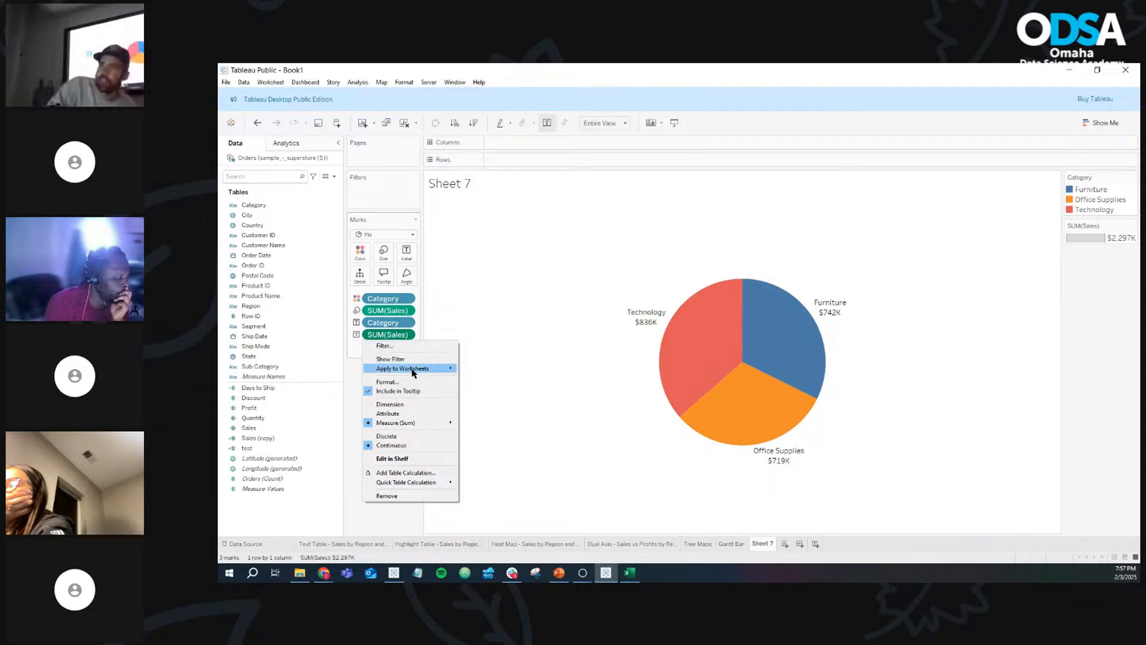
{"action": "mouse_move", "coordinate": [401, 487]}
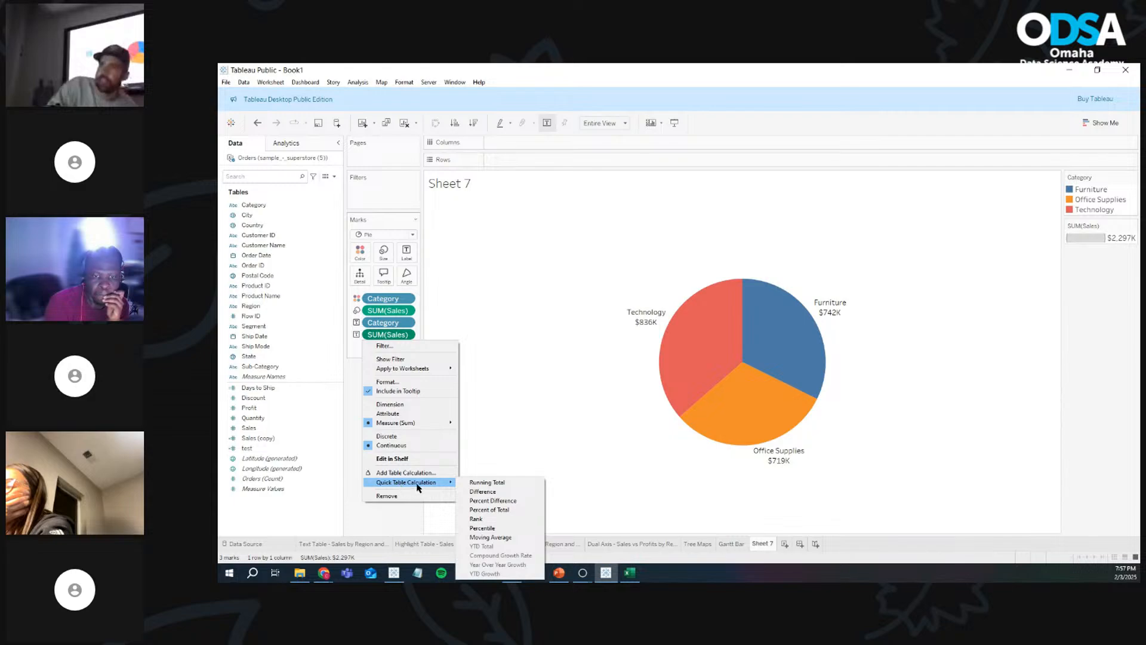
{"action": "left_click", "coordinate": [515, 512]}
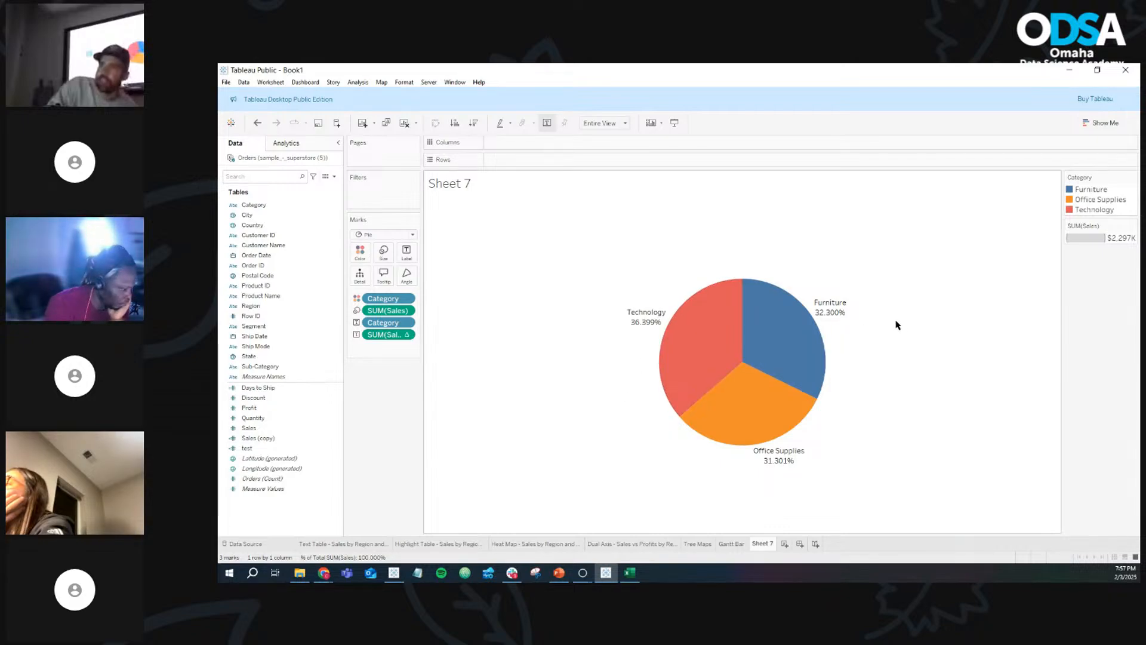
{"action": "mouse_move", "coordinate": [692, 332]}
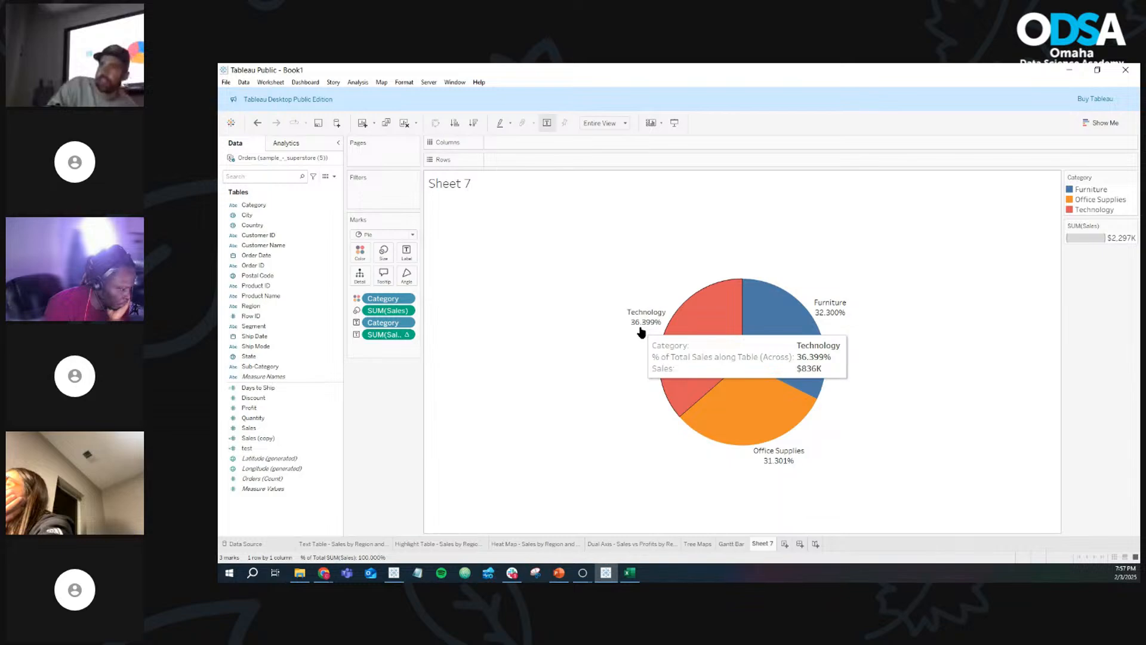
Step: Format the percent-of-total Sales label's numbers as Percentage with two decimal places, and close the formatting options
{"action": "mouse_move", "coordinate": [839, 321]}
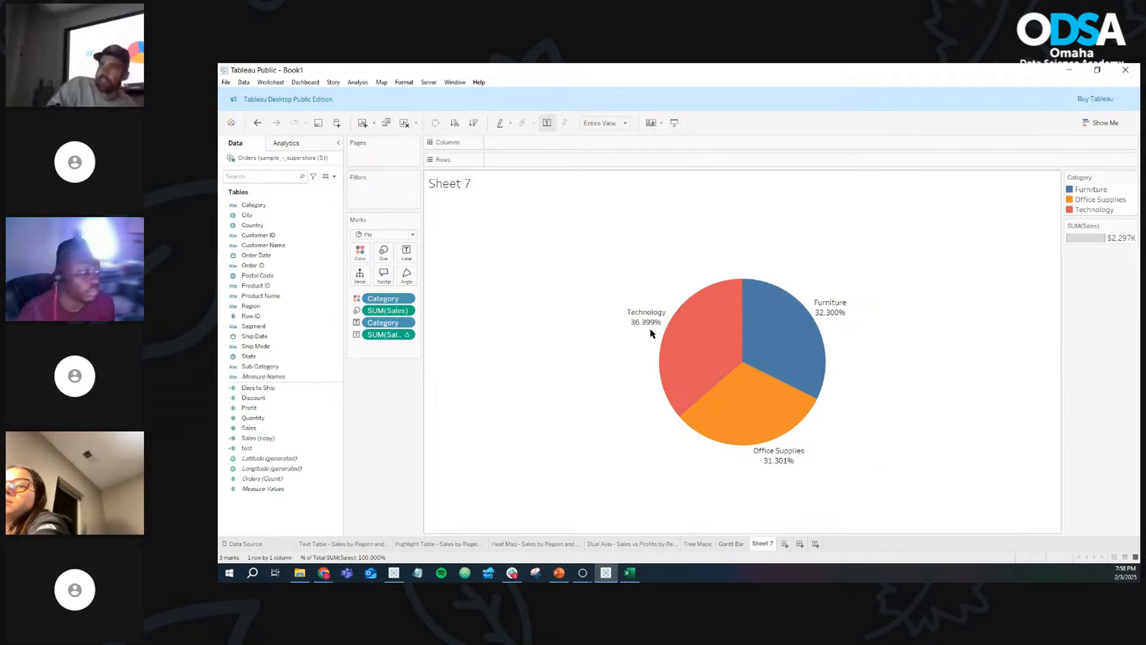
{"action": "mouse_move", "coordinate": [656, 328]}
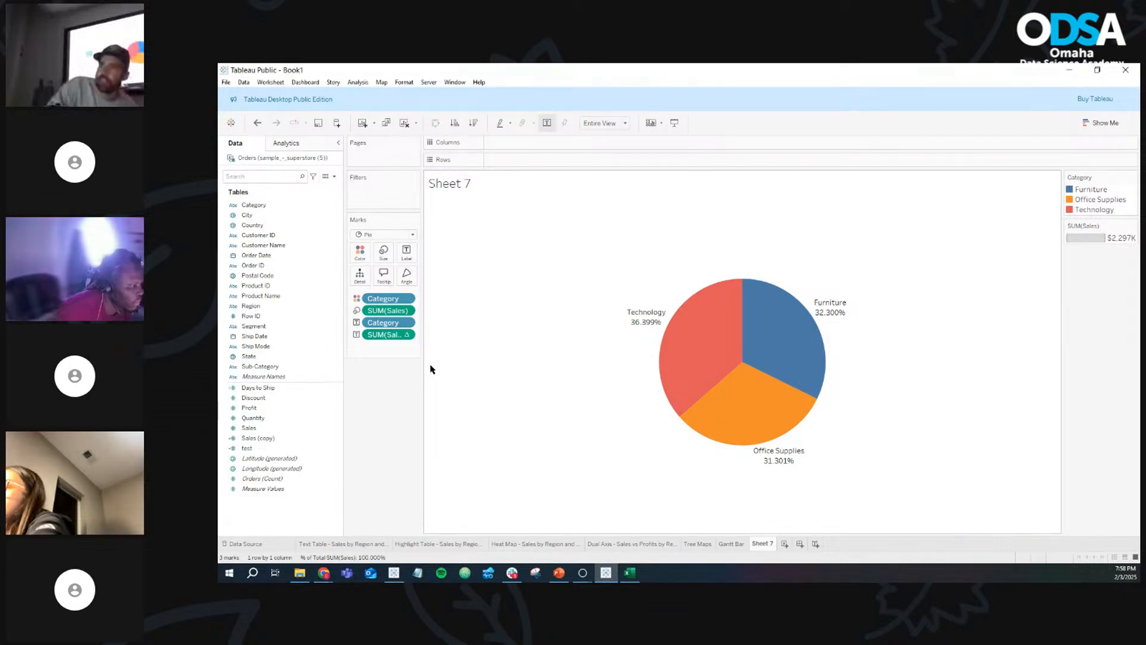
{"action": "left_click", "coordinate": [407, 336]}
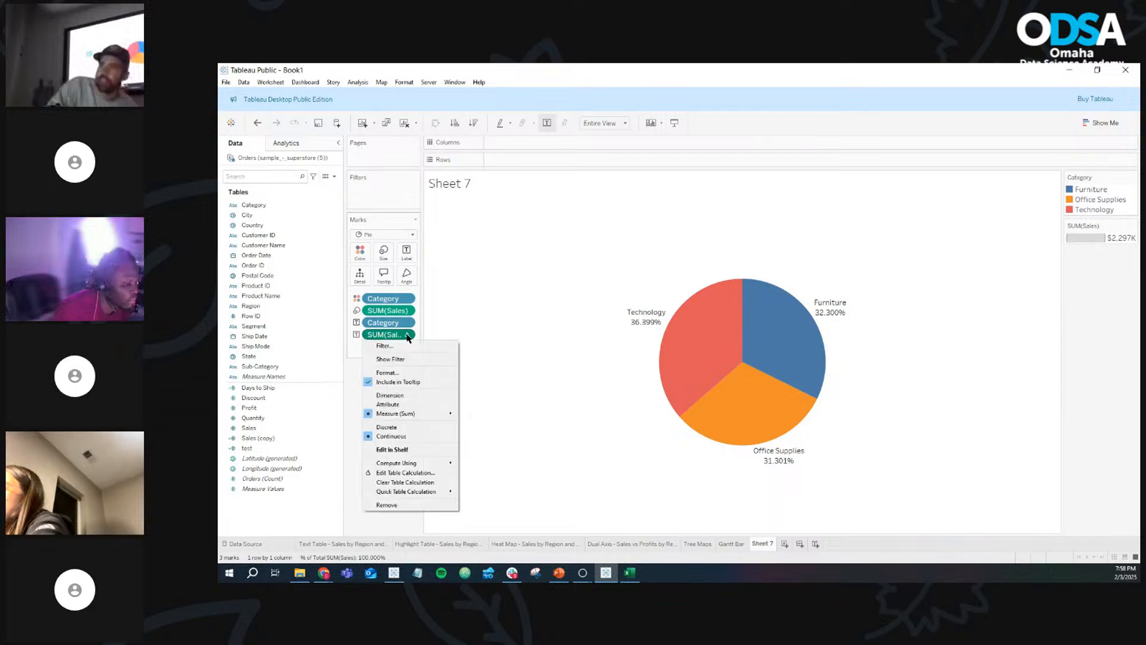
{"action": "left_click", "coordinate": [411, 374]}
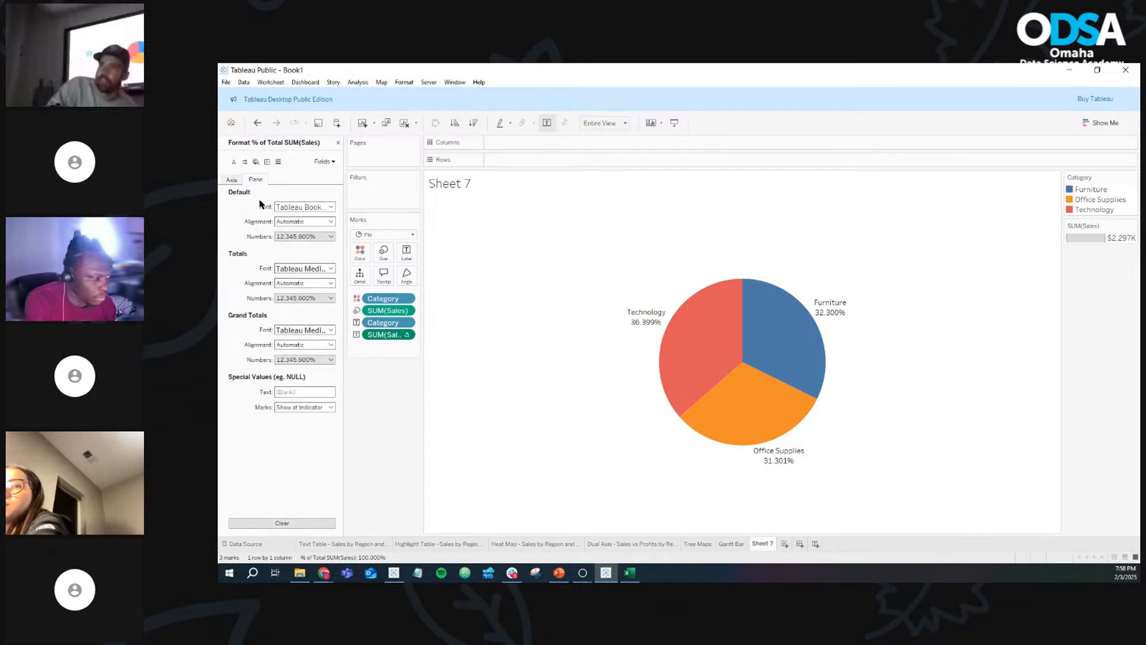
{"action": "left_click", "coordinate": [288, 237]}
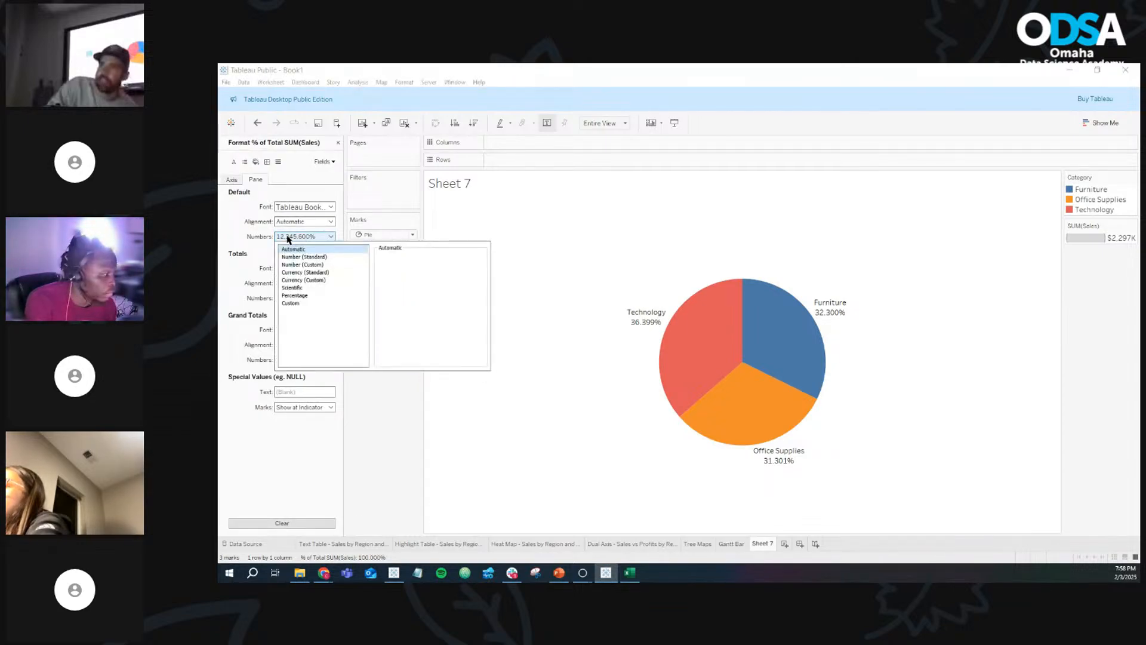
{"action": "left_click", "coordinate": [297, 296]}
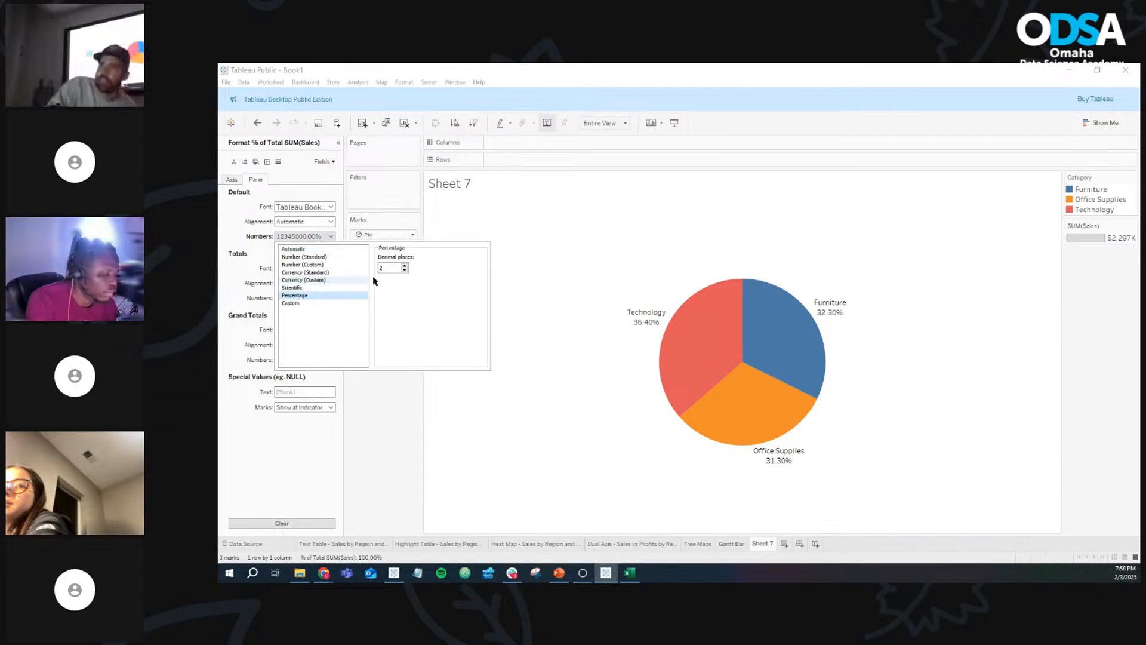
{"action": "left_click", "coordinate": [405, 271]}
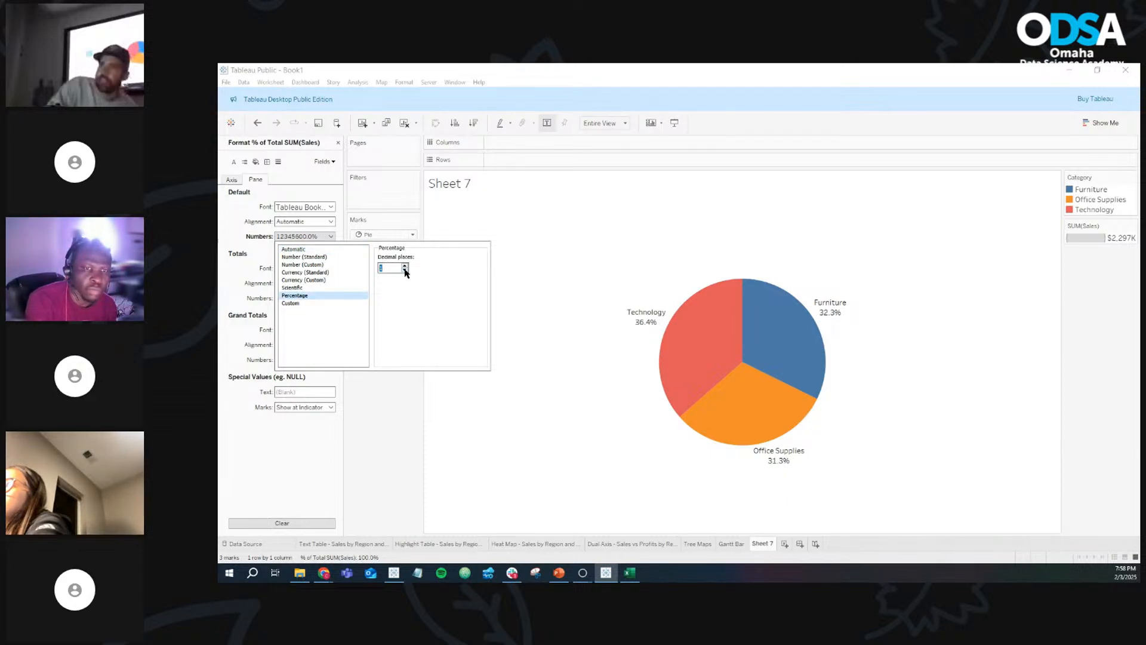
{"action": "left_click", "coordinate": [405, 266]}
{"action": "left_click", "coordinate": [404, 416]}
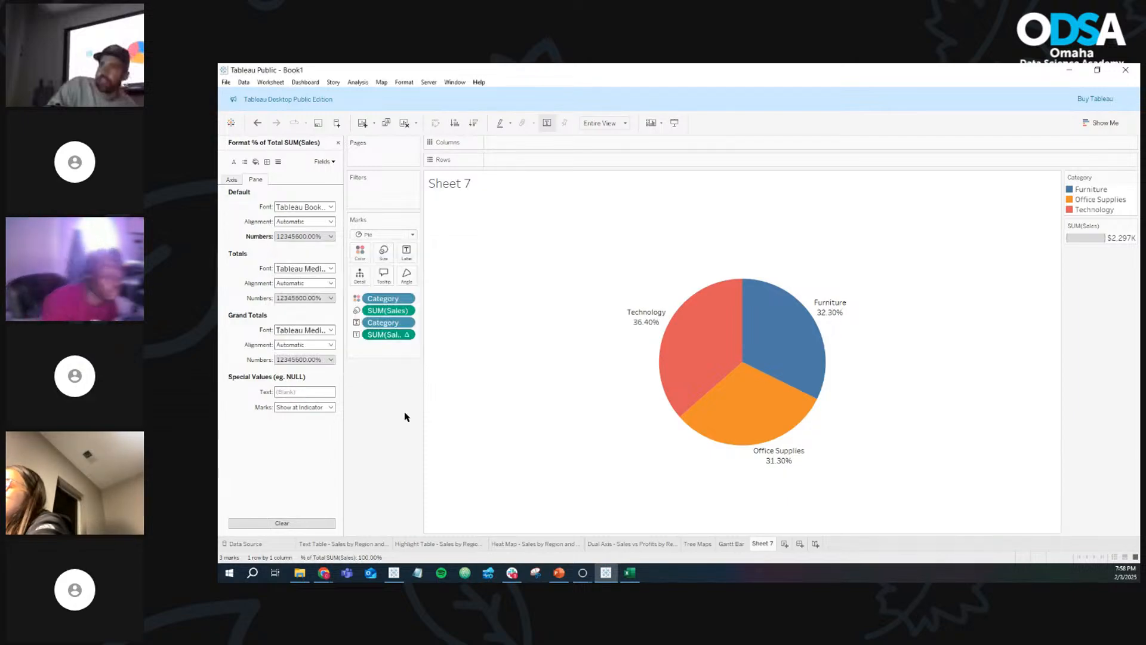
{"action": "left_click", "coordinate": [338, 143]}
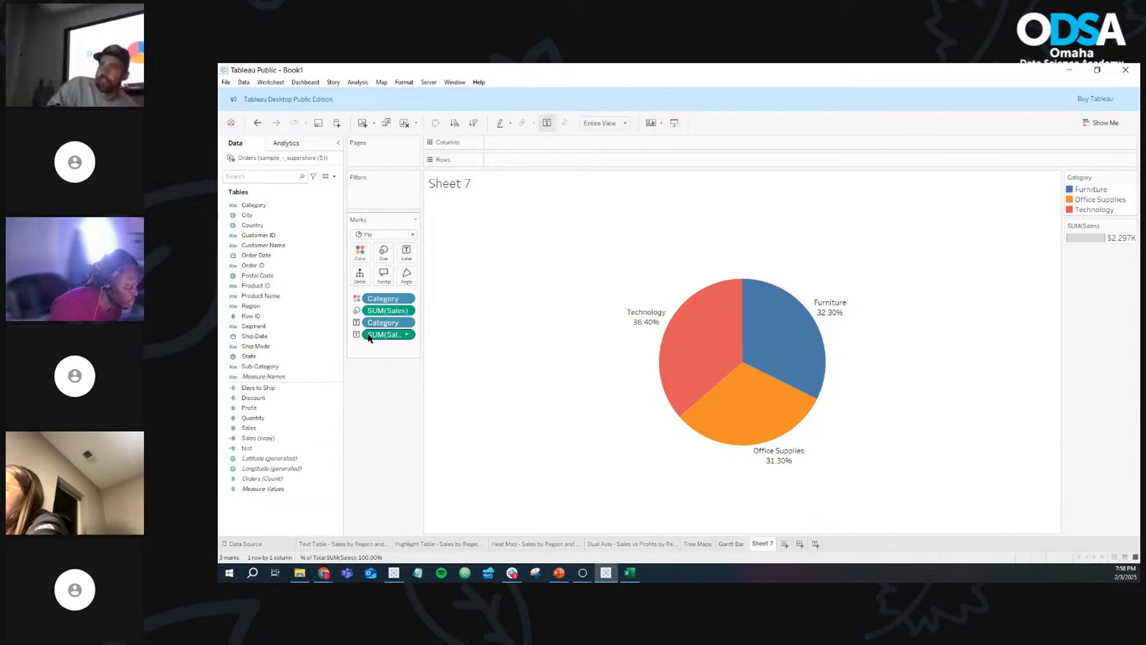
Step: Reduce the percent-of-total Sales label to one decimal place and close the formatting options
{"action": "left_click", "coordinate": [408, 335]}
{"action": "left_click", "coordinate": [406, 375]}
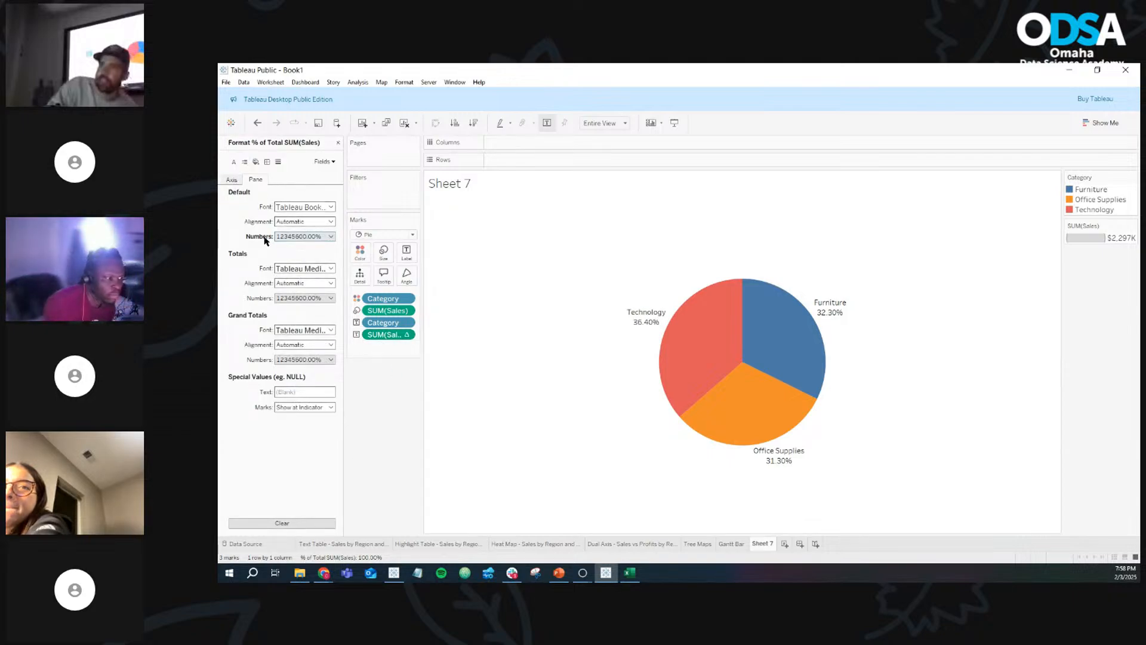
{"action": "left_click", "coordinate": [331, 237]}
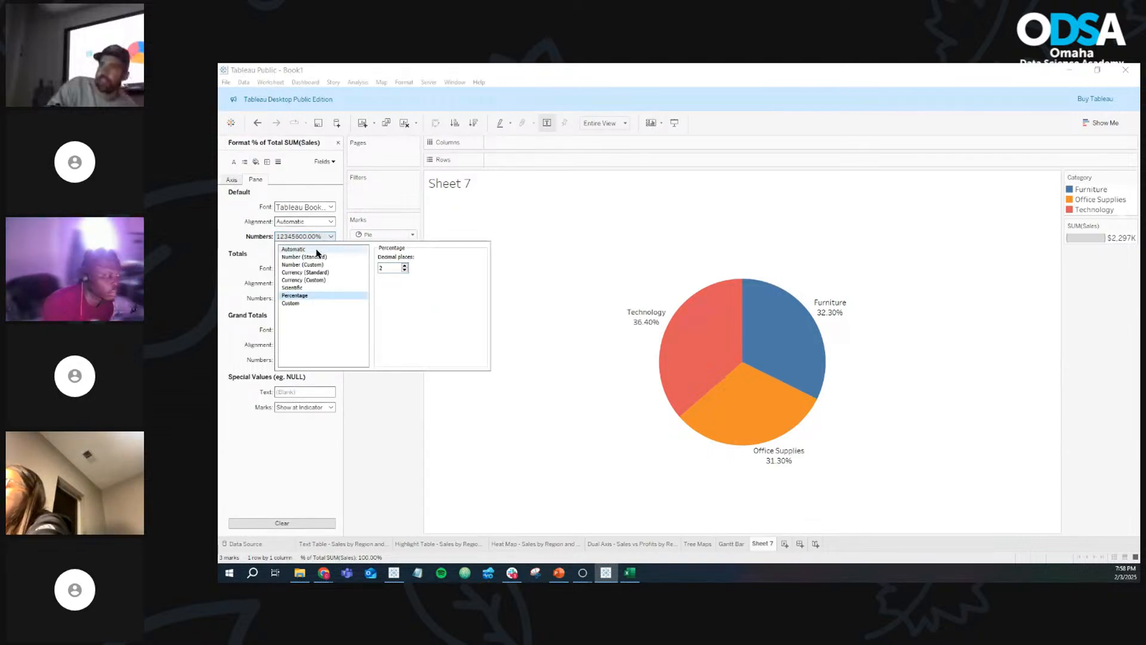
{"action": "left_click", "coordinate": [405, 266]}
{"action": "left_click", "coordinate": [405, 266]}
{"action": "left_click", "coordinate": [405, 271]}
{"action": "left_click", "coordinate": [405, 270]}
{"action": "left_click", "coordinate": [405, 271]}
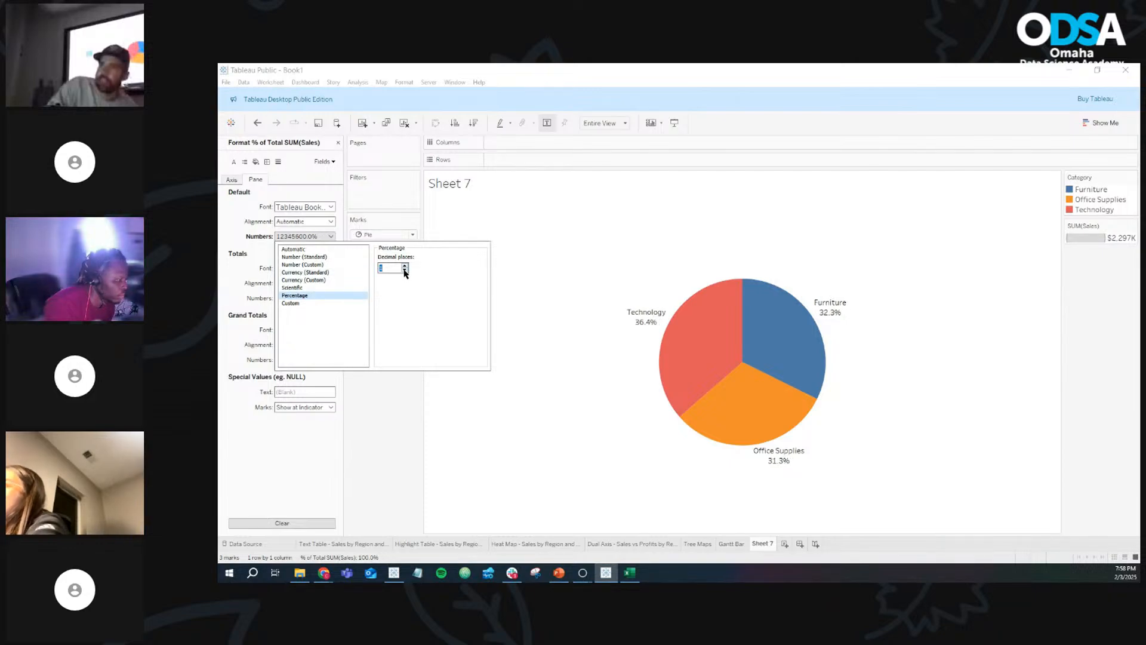
{"action": "left_click", "coordinate": [407, 417]}
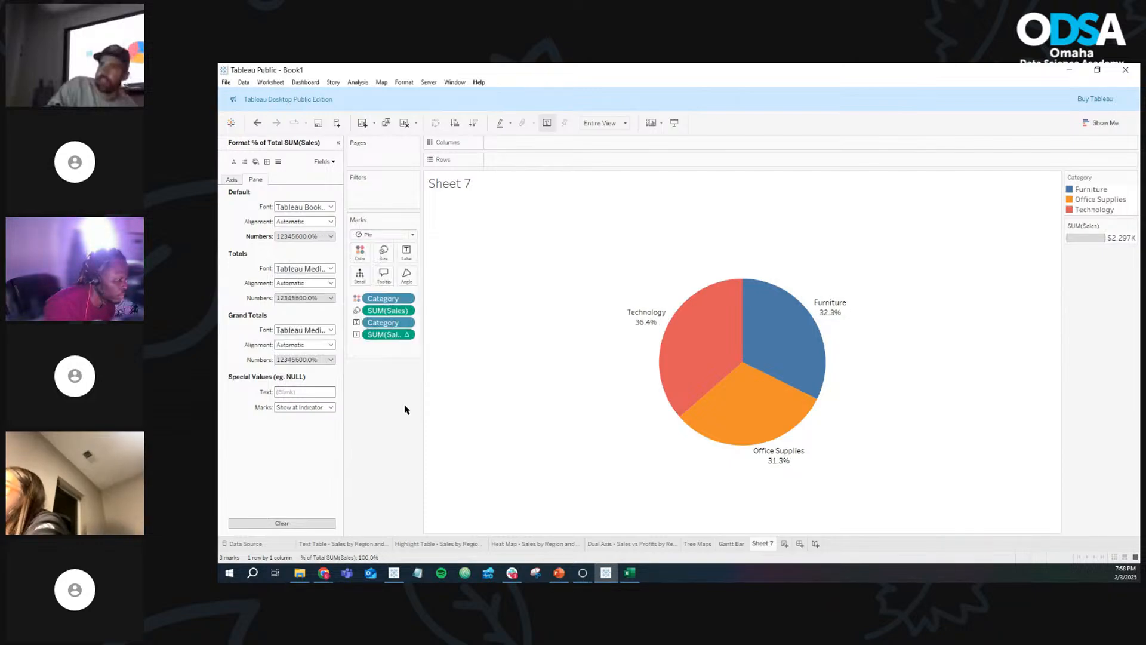
{"action": "left_click", "coordinate": [338, 144]}
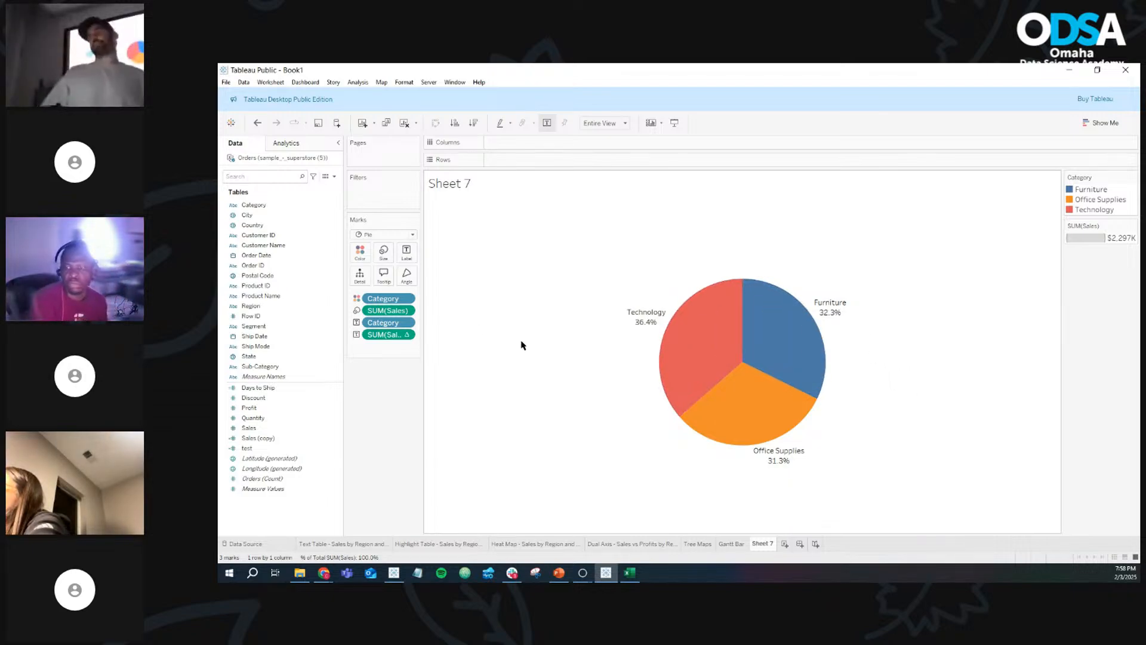
Step: Set the pie chart's label font to Match Mark Color, bold, at 12 pt
{"action": "left_click", "coordinate": [407, 253]}
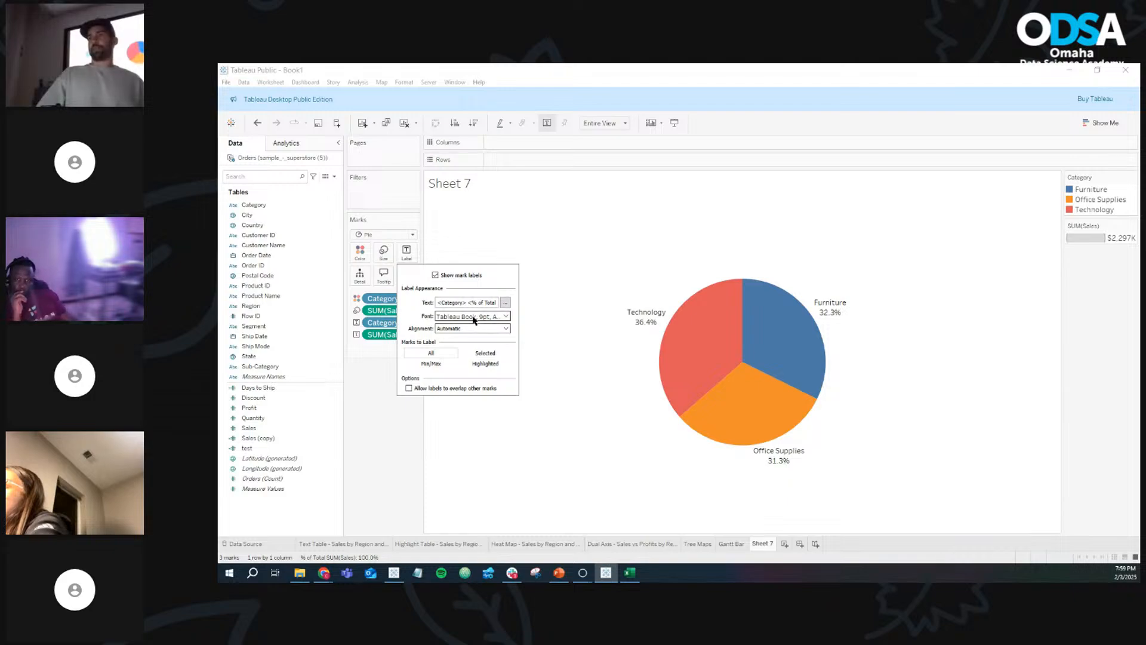
{"action": "left_click", "coordinate": [505, 317]}
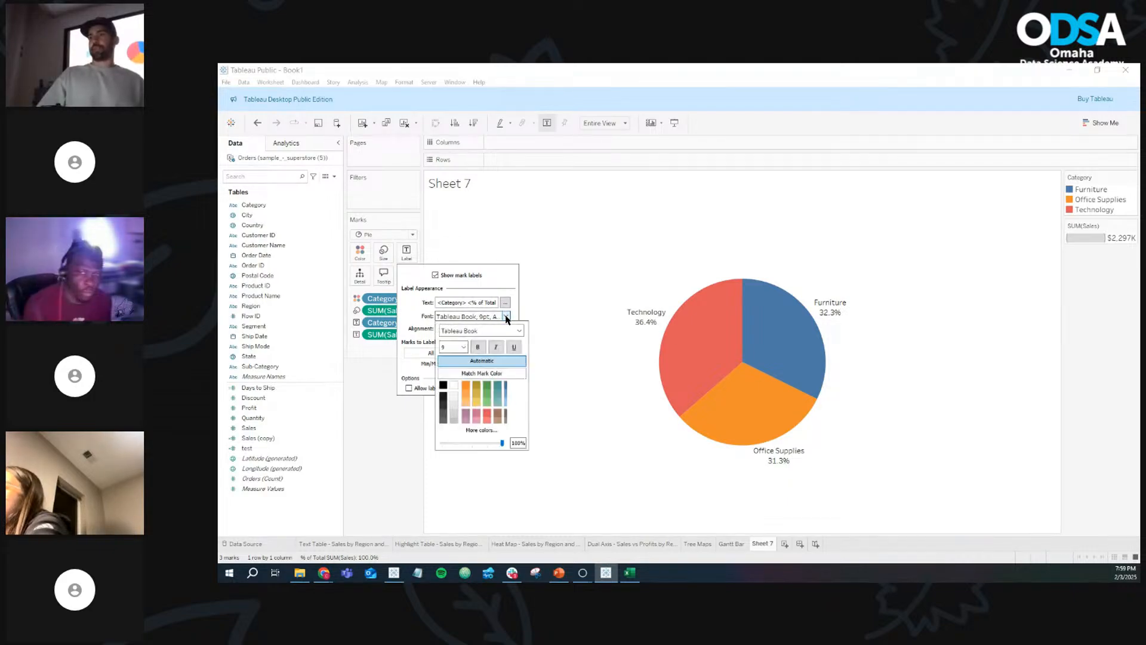
{"action": "left_click", "coordinate": [481, 373]}
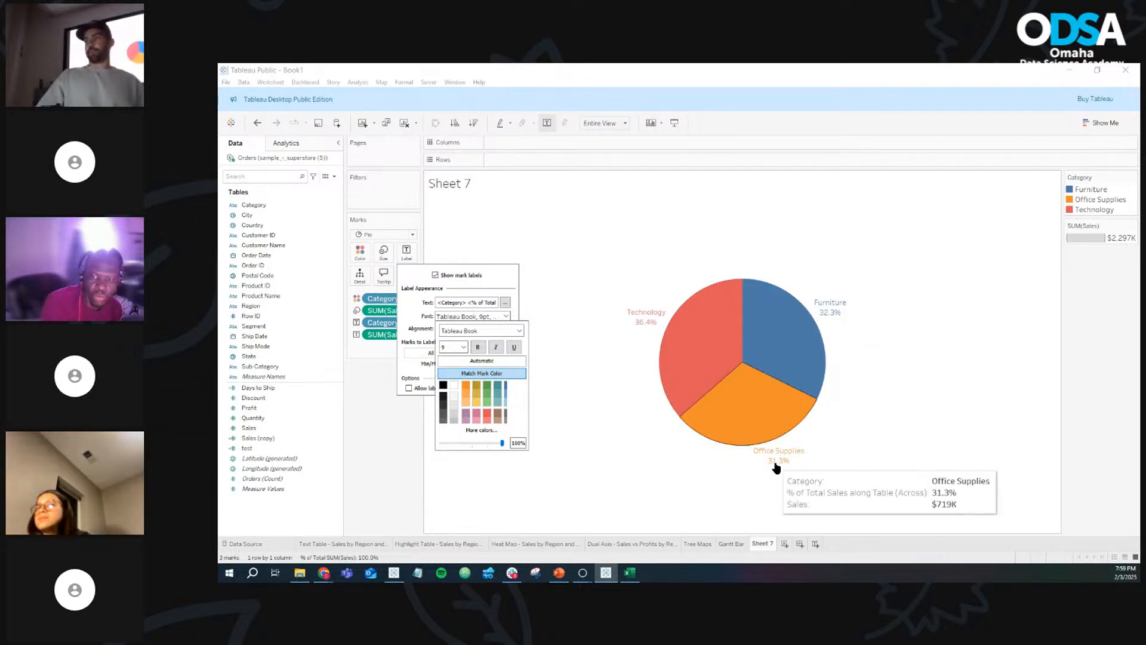
{"action": "left_click", "coordinate": [478, 347]}
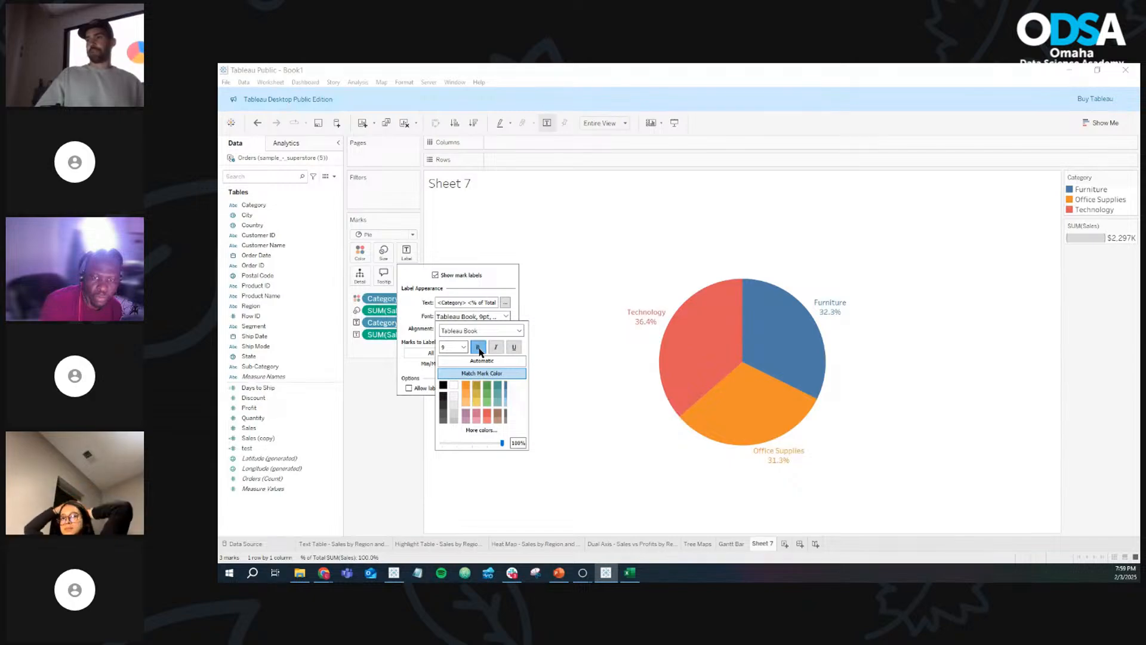
{"action": "left_click", "coordinate": [463, 347]}
{"action": "left_click", "coordinate": [457, 384]}
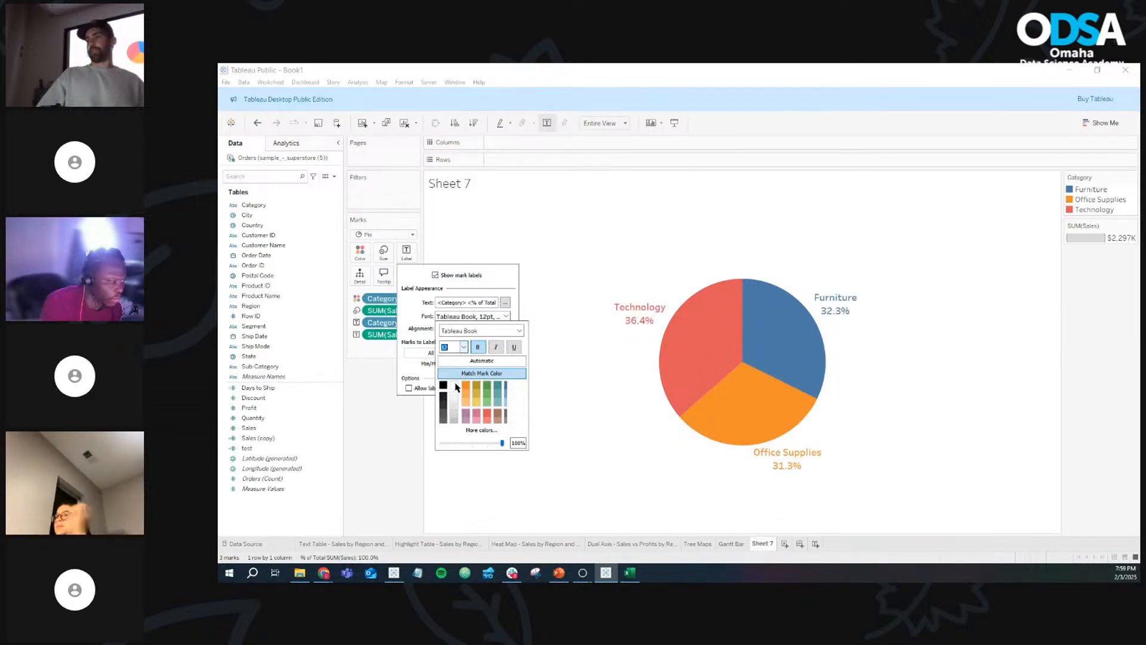
{"action": "left_click", "coordinate": [402, 467]}
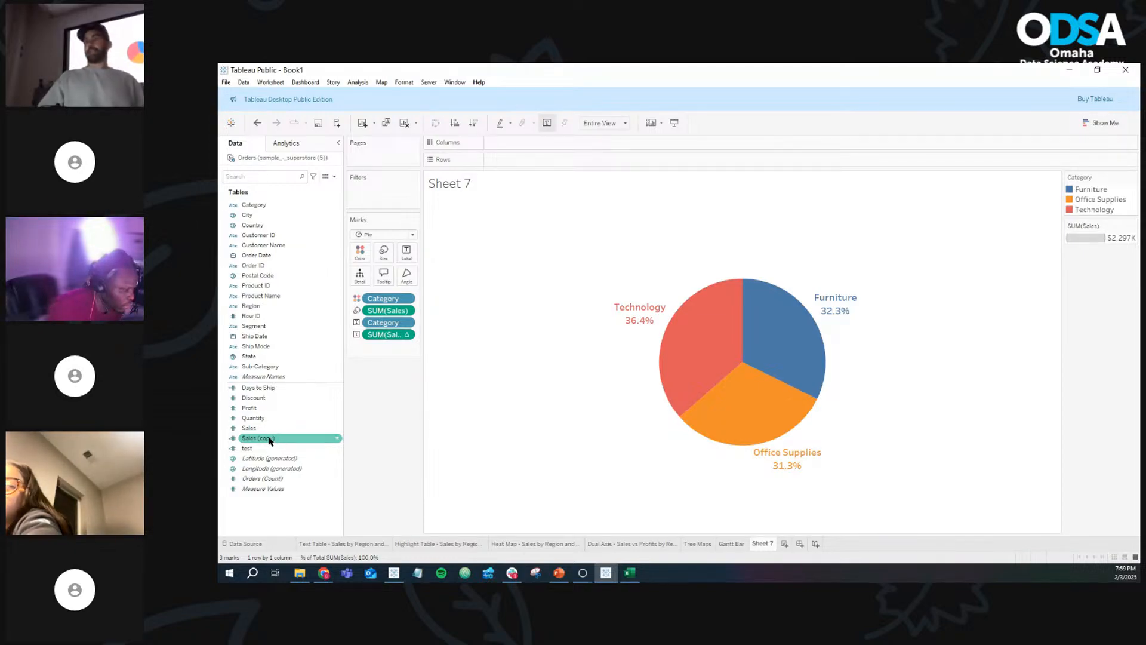
Step: Add Sales (copy) to the pie labels and set its line in the label text to size 8
{"action": "left_click_drag", "start_coordinate": [270, 441], "coordinate": [411, 262]}
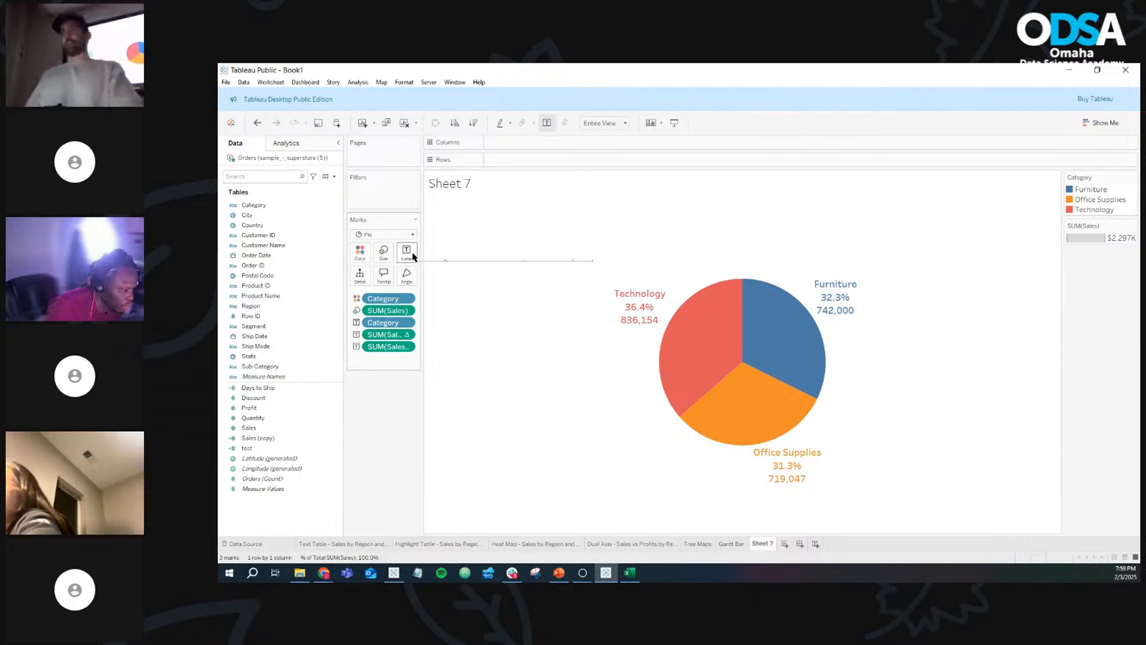
{"action": "left_click", "coordinate": [409, 255]}
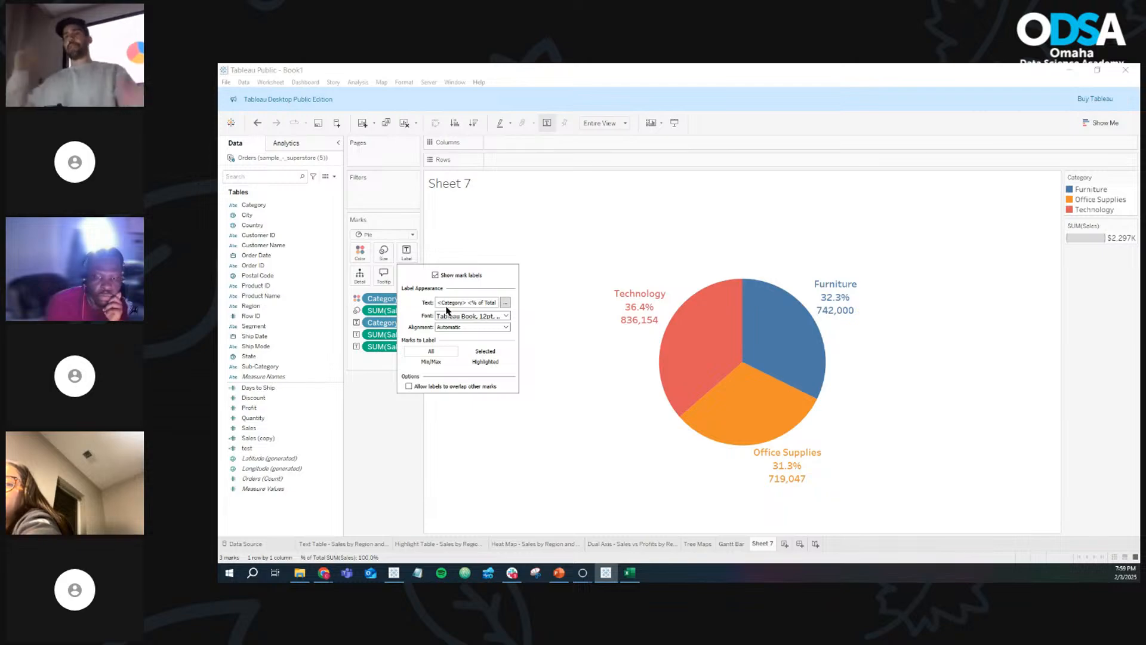
{"action": "left_click", "coordinate": [505, 303]}
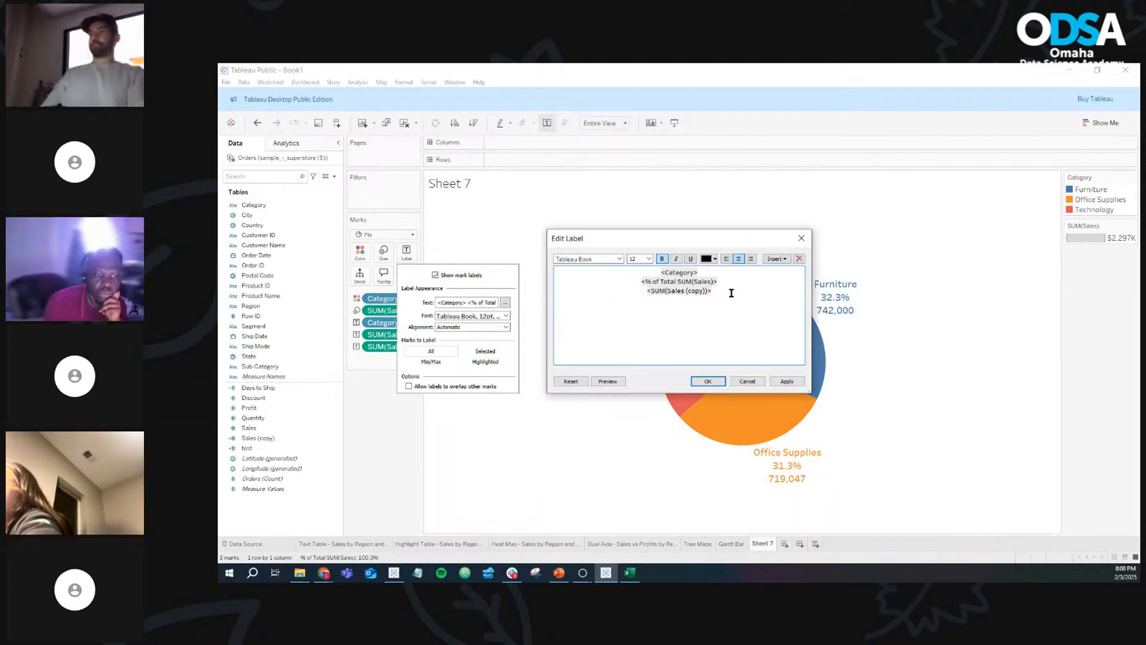
{"action": "left_click_drag", "start_coordinate": [729, 293], "coordinate": [644, 291]}
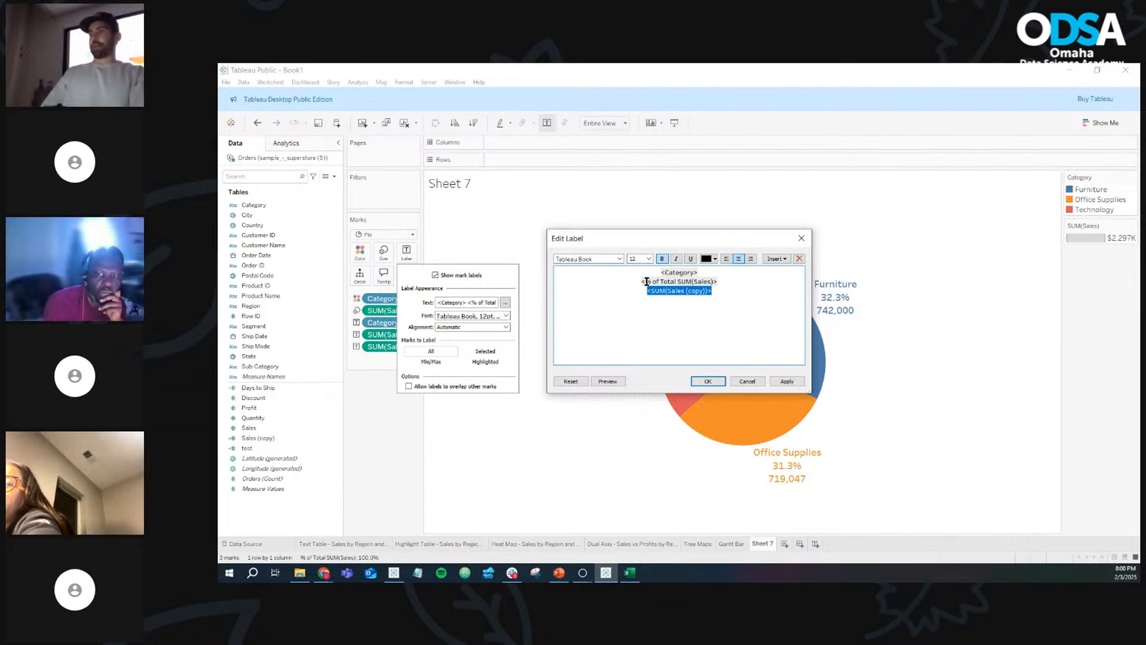
{"action": "left_click", "coordinate": [648, 259]}
{"action": "left_click", "coordinate": [647, 267]}
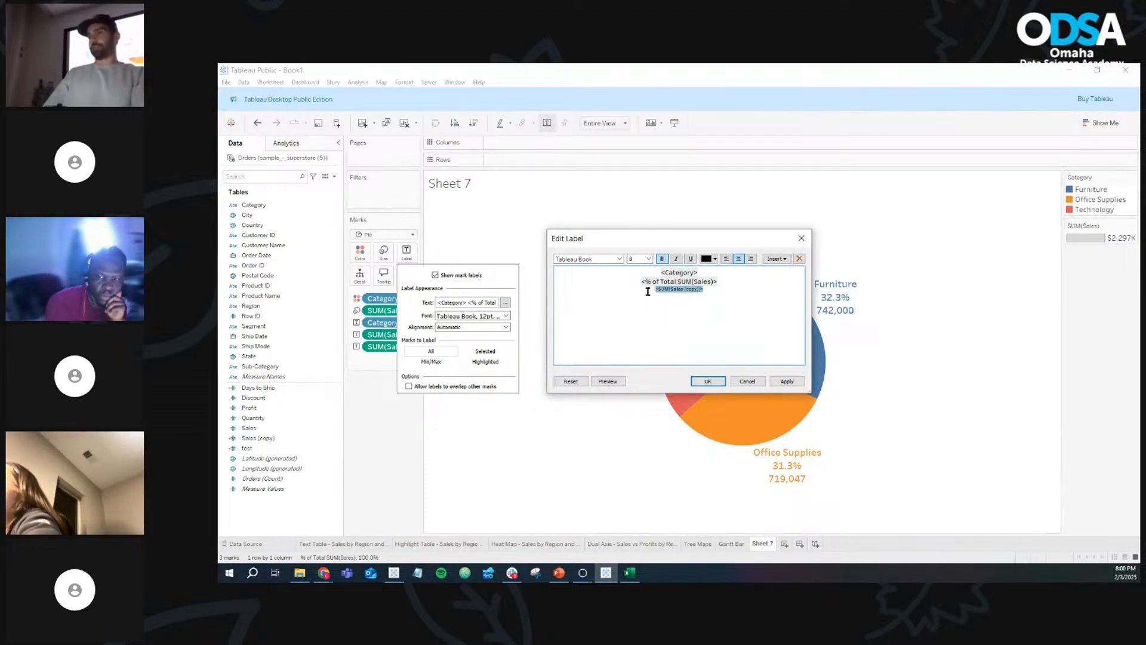
Step: Enclose the Sales (copy) line in parentheses, make it italic without bold, and apply the edited label
{"action": "left_click", "coordinate": [648, 291]}
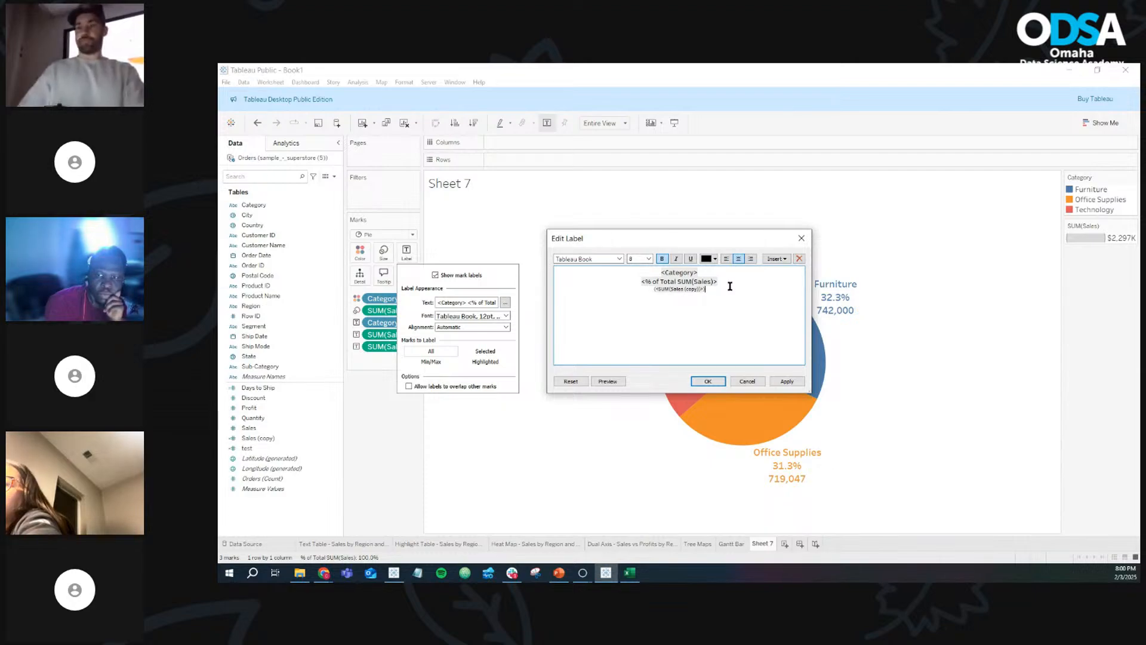
{"action": "left_click_drag", "start_coordinate": [727, 289], "coordinate": [652, 287]}
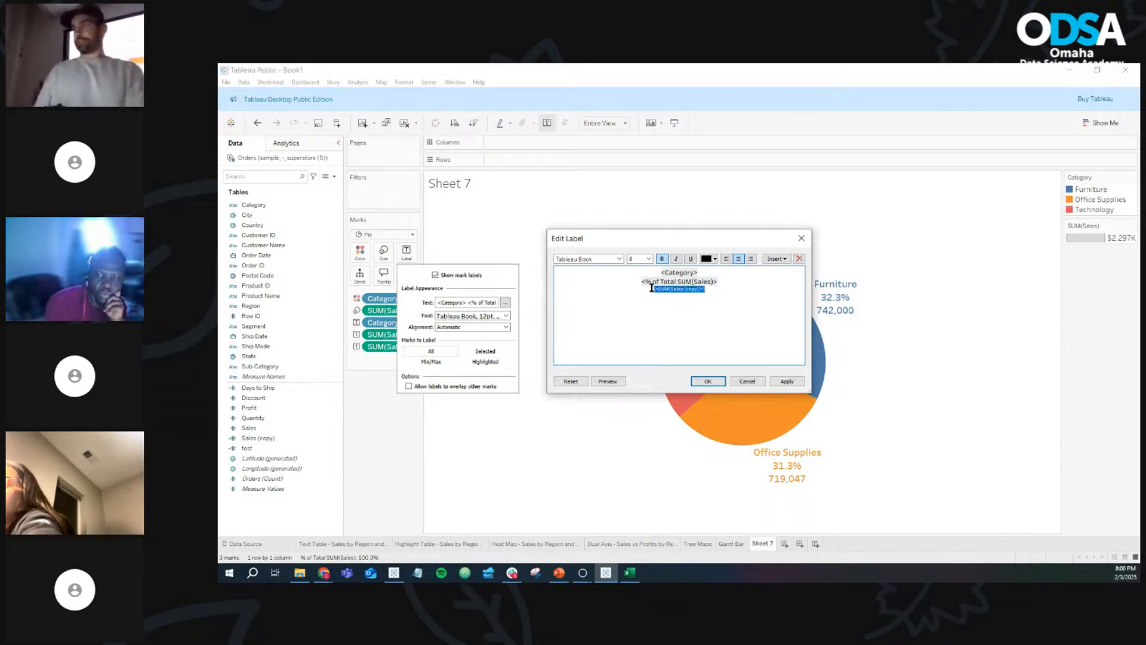
{"action": "left_click", "coordinate": [677, 261]}
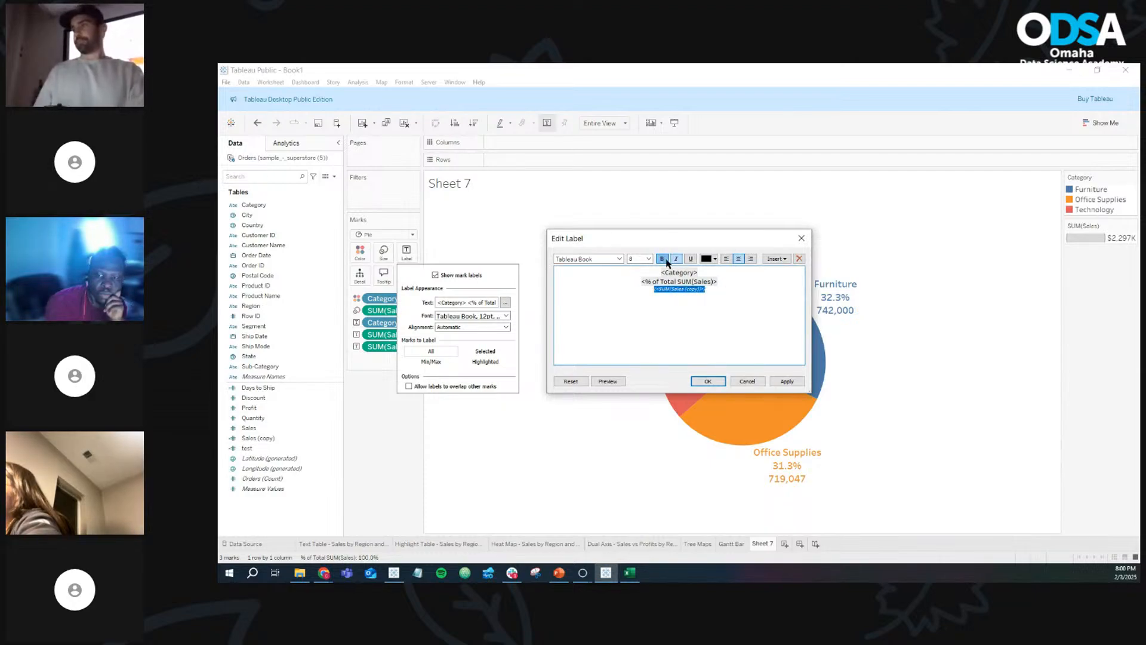
{"action": "left_click", "coordinate": [708, 381]}
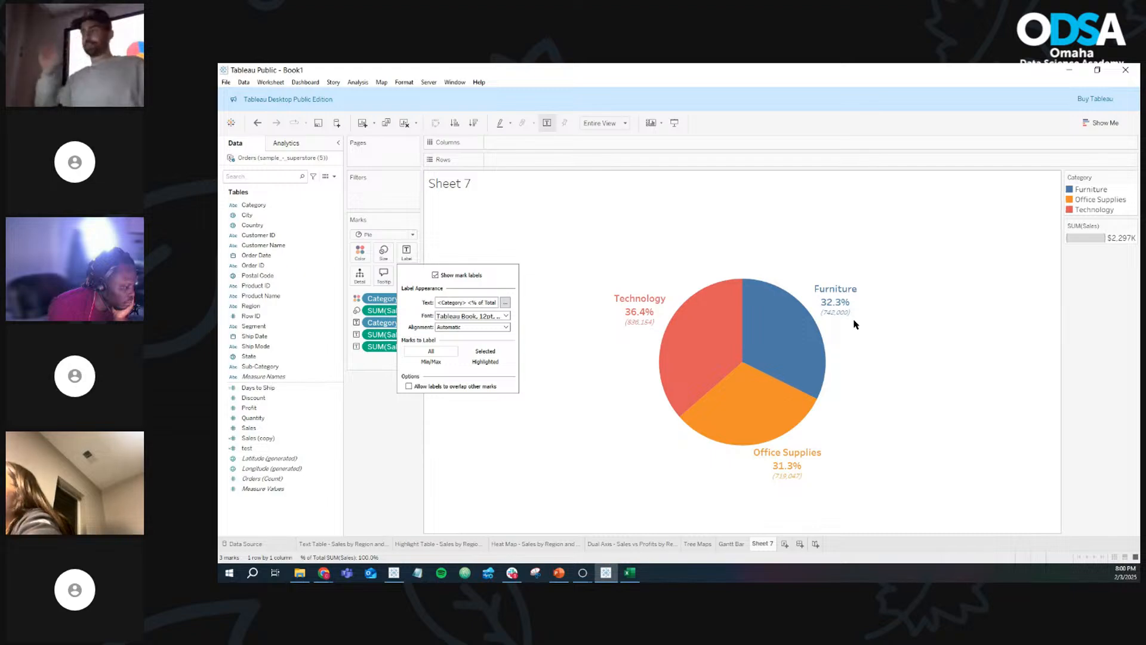
{"action": "left_click", "coordinate": [407, 444]}
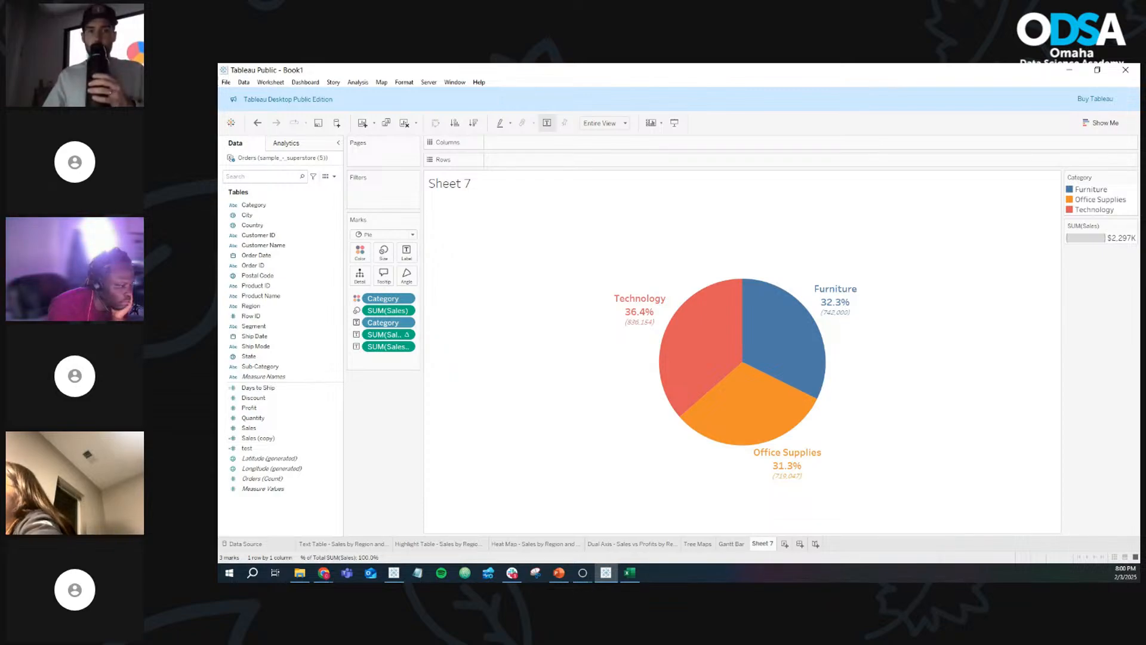
Step: Glance at the PowerPoint slides, return to Tableau, and rename Sheet 7 as Pie Chart
{"action": "key", "text": "alt+Tab"}
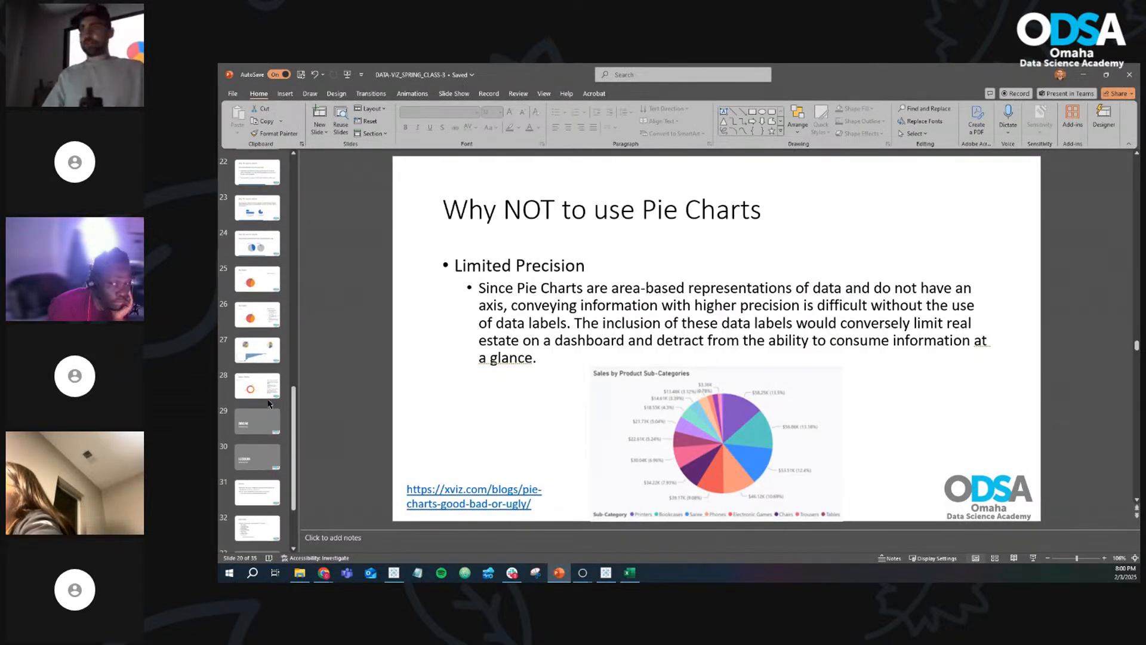
{"action": "key", "text": "alt+Tab"}
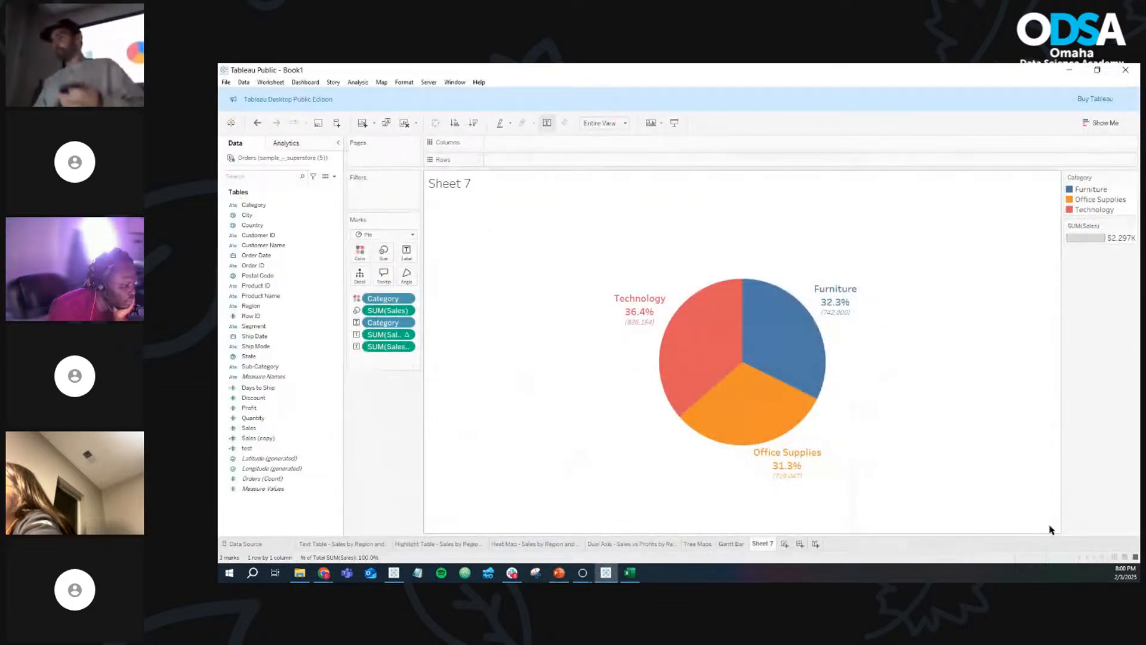
{"action": "right_click", "coordinate": [767, 543]}
{"action": "left_click", "coordinate": [791, 414]}
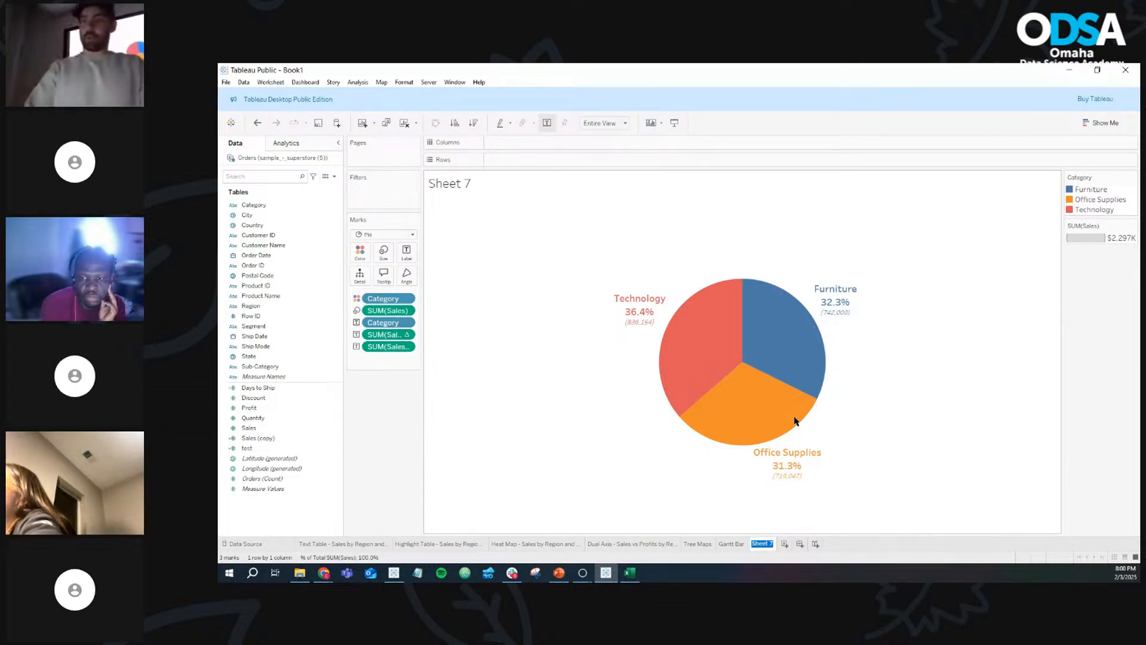
{"action": "type", "text": "Pie C"}
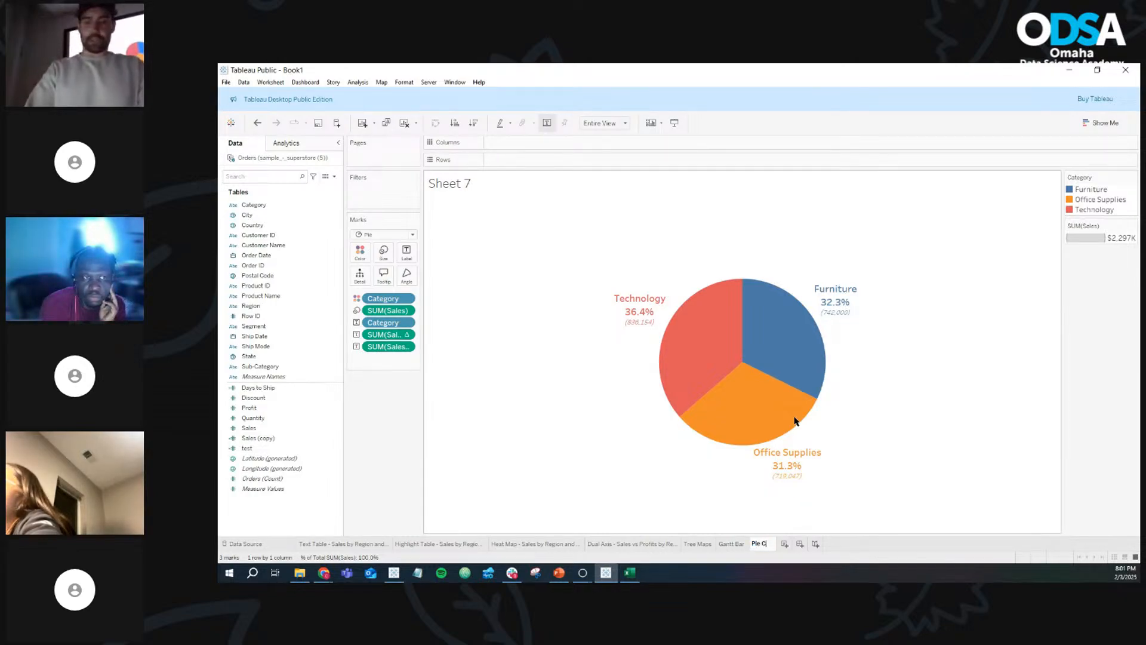
{"action": "type", "text": "hart"}
{"action": "key", "text": "Return"}
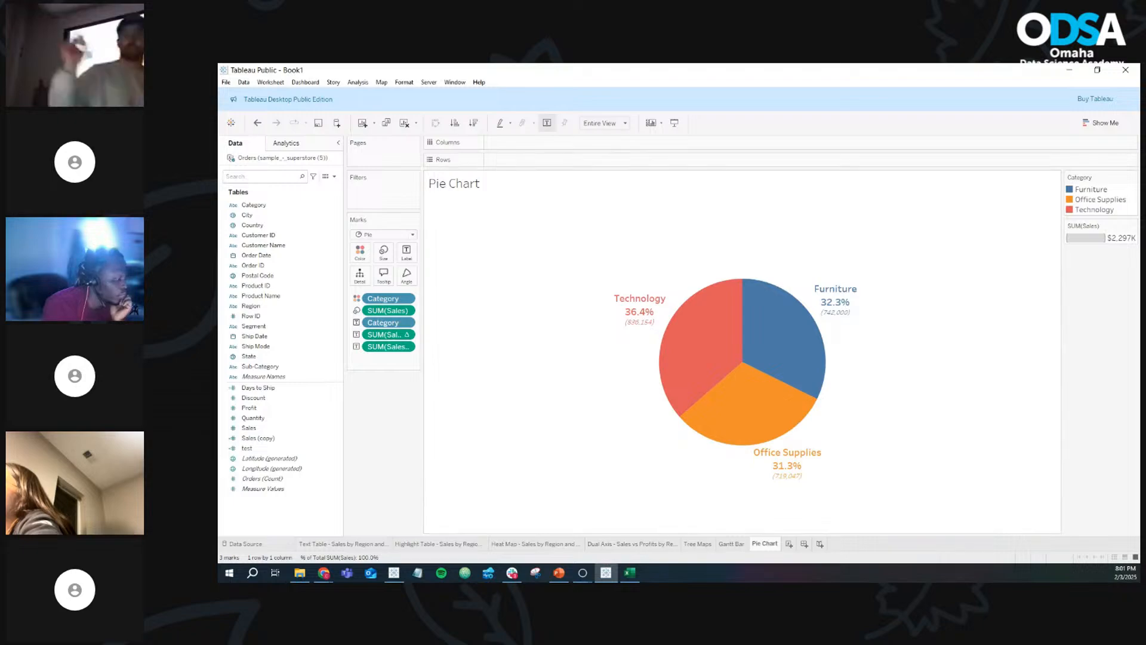
Step: Review the Donut Charts slide in PowerPoint, return to Tableau, and duplicate the Pie Chart sheet
{"action": "left_click", "coordinate": [560, 573]}
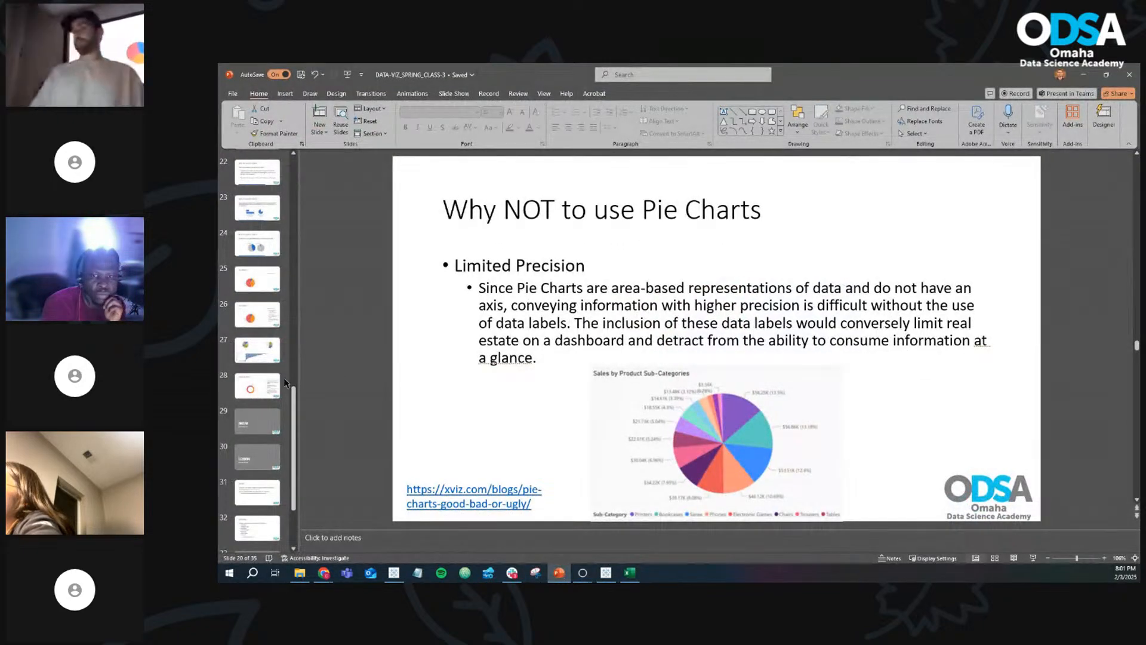
{"action": "left_click", "coordinate": [269, 388]}
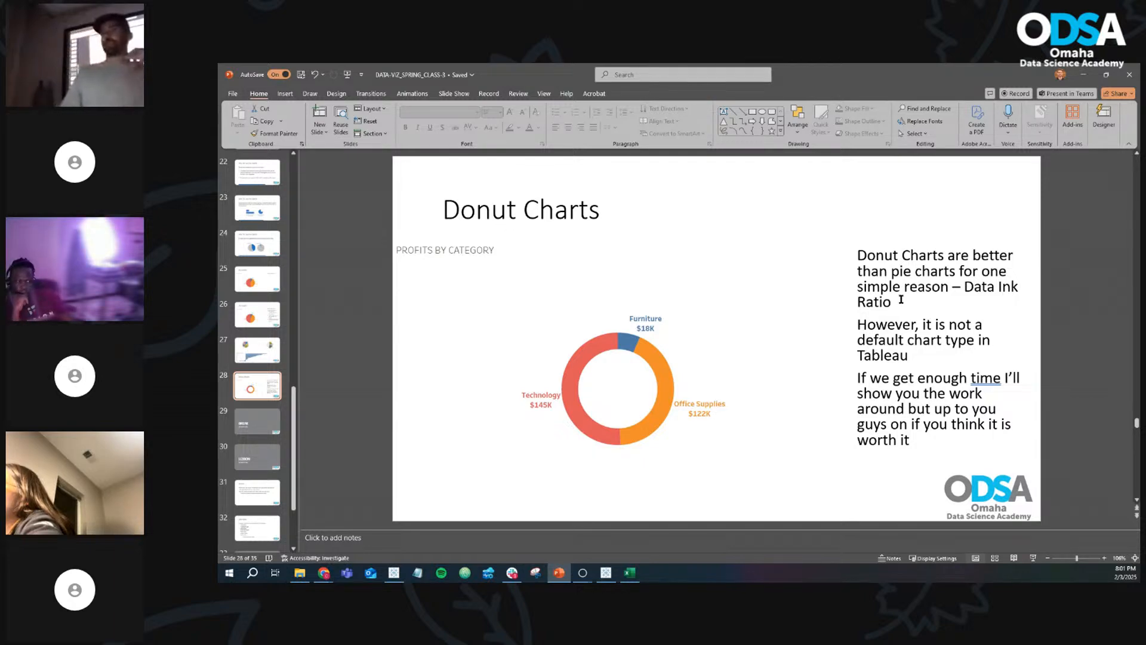
{"action": "left_click_drag", "start_coordinate": [901, 302], "coordinate": [857, 254]}
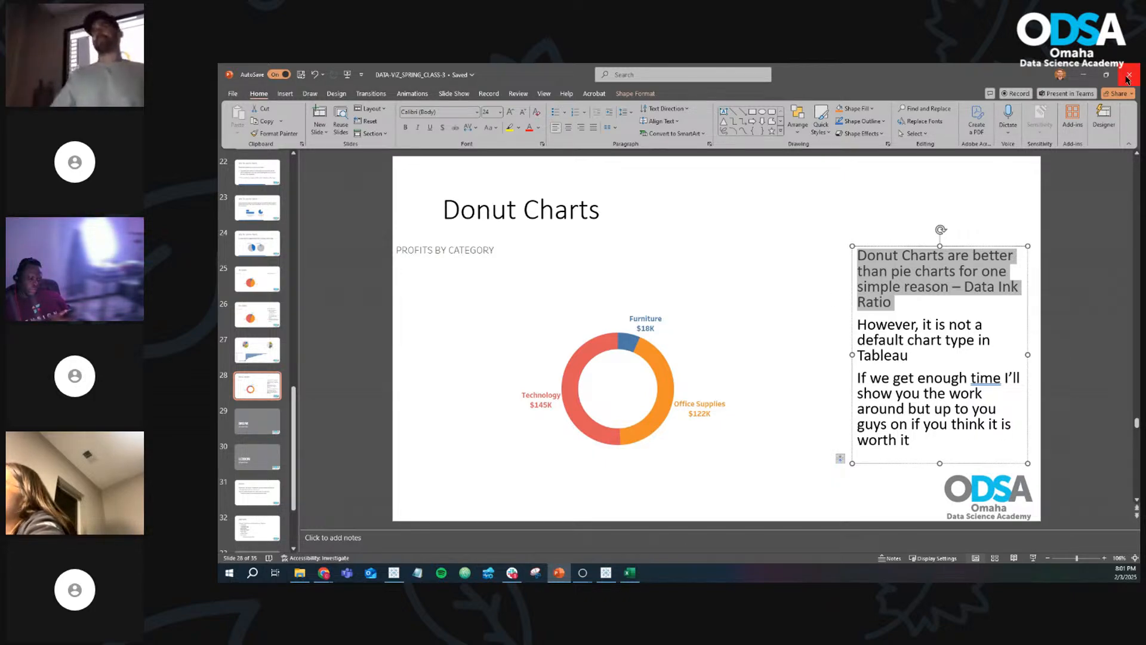
{"action": "left_click", "coordinate": [1085, 79]}
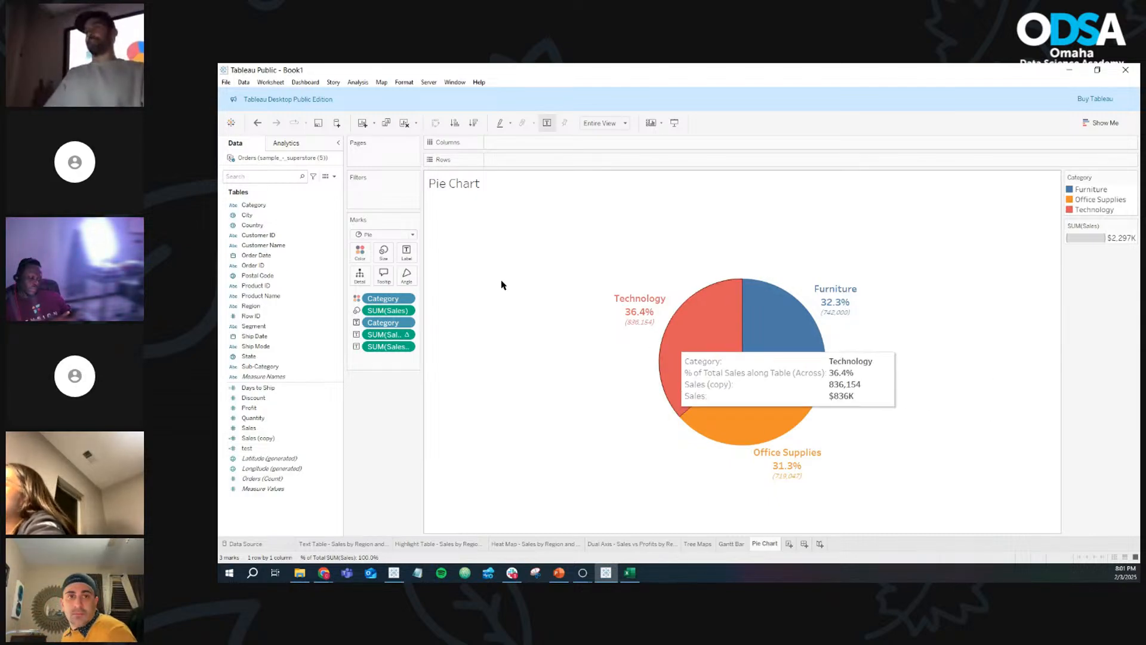
{"action": "left_click", "coordinate": [386, 123]}
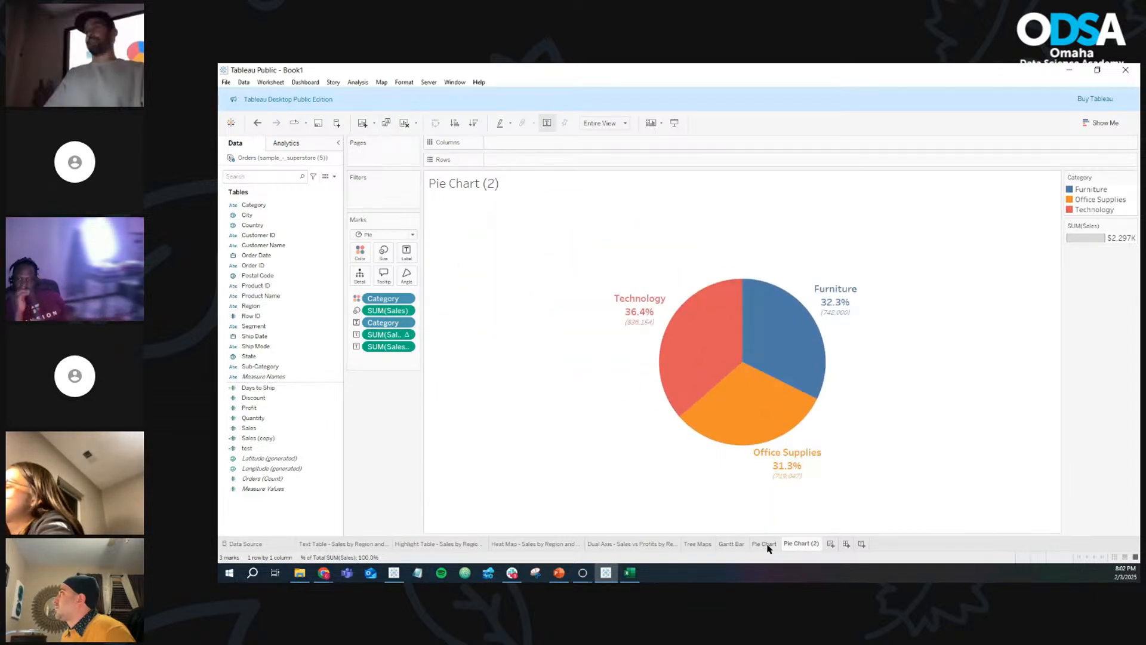
{"action": "mouse_move", "coordinate": [768, 548]}
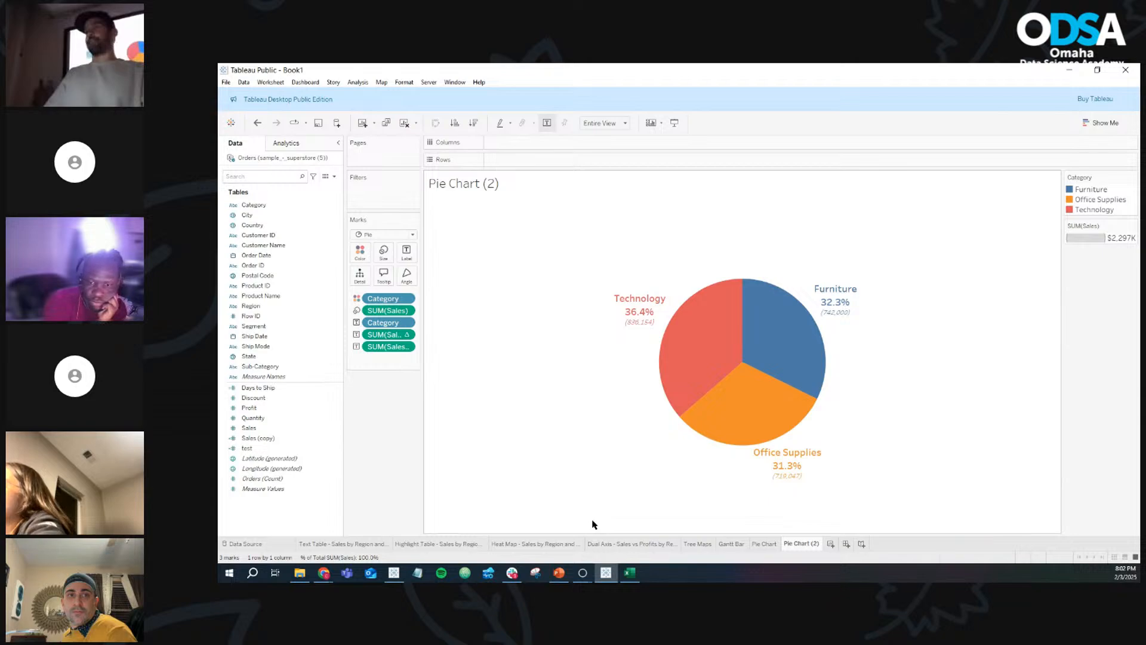
Step: Switch to Chrome and browse the trending visualizations on the Tableau Public Discover page
{"action": "left_click", "coordinate": [324, 573]}
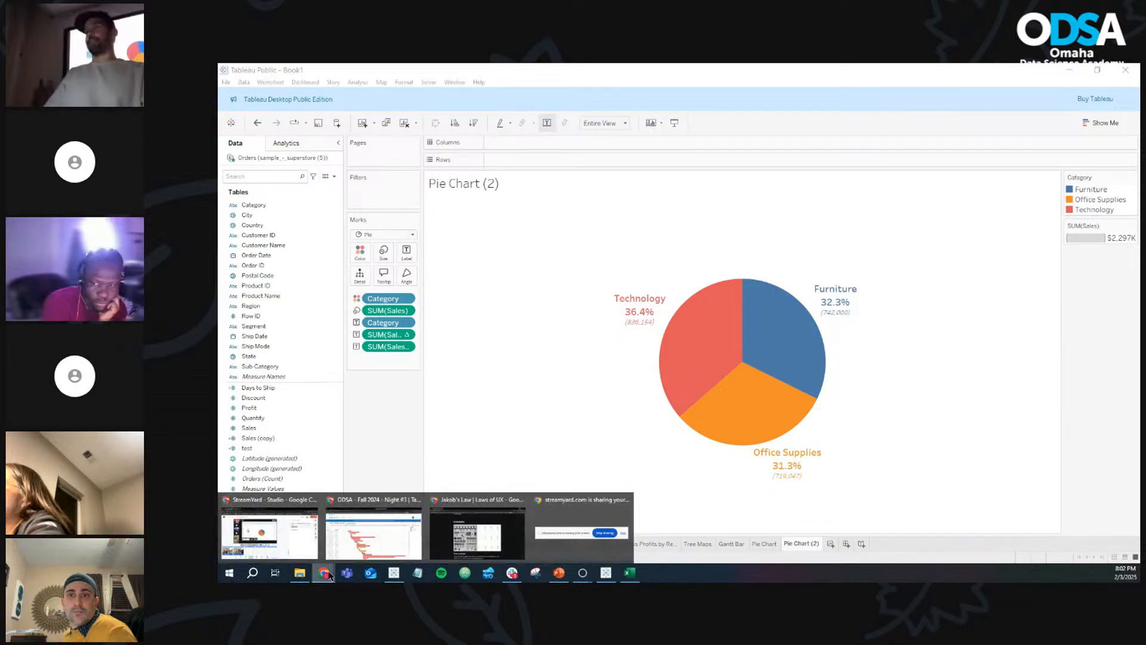
{"action": "left_click", "coordinate": [338, 546]}
{"action": "mouse_move", "coordinate": [463, 159]}
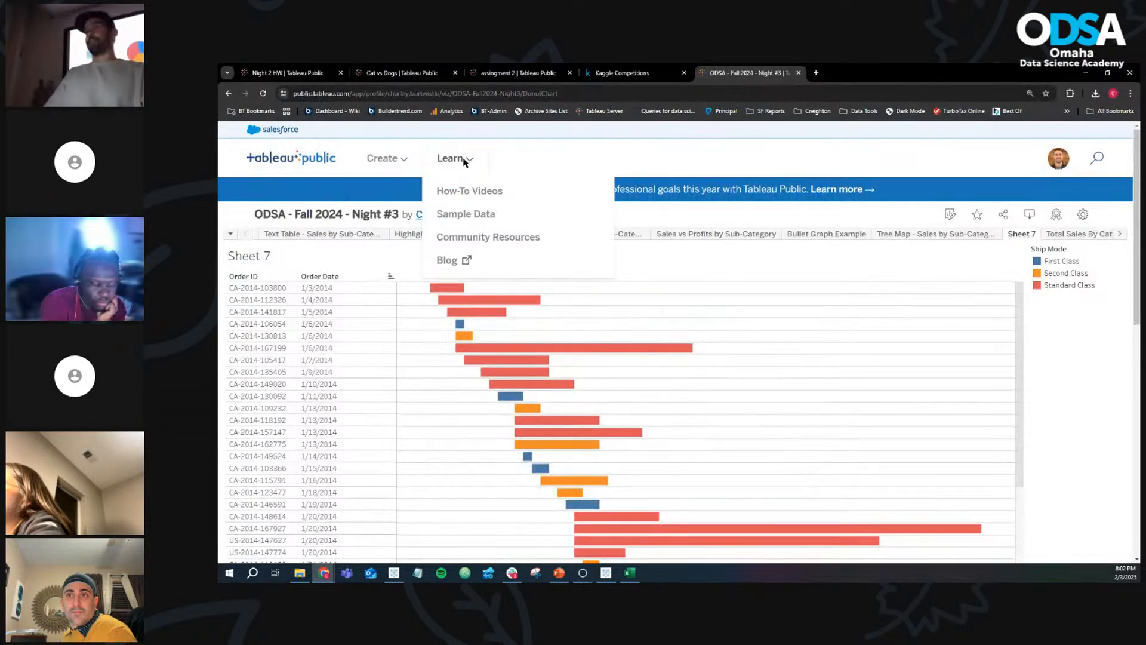
{"action": "left_click", "coordinate": [290, 159]}
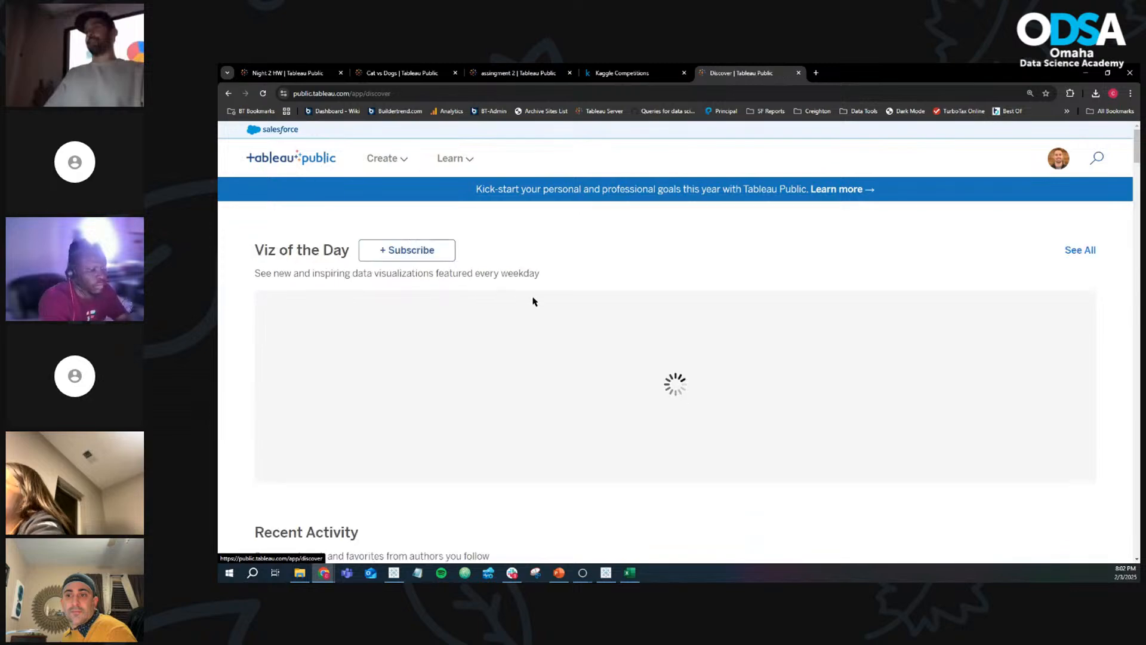
{"action": "scroll", "coordinate": [666, 342], "scroll_direction": "down", "scroll_amount": 10}
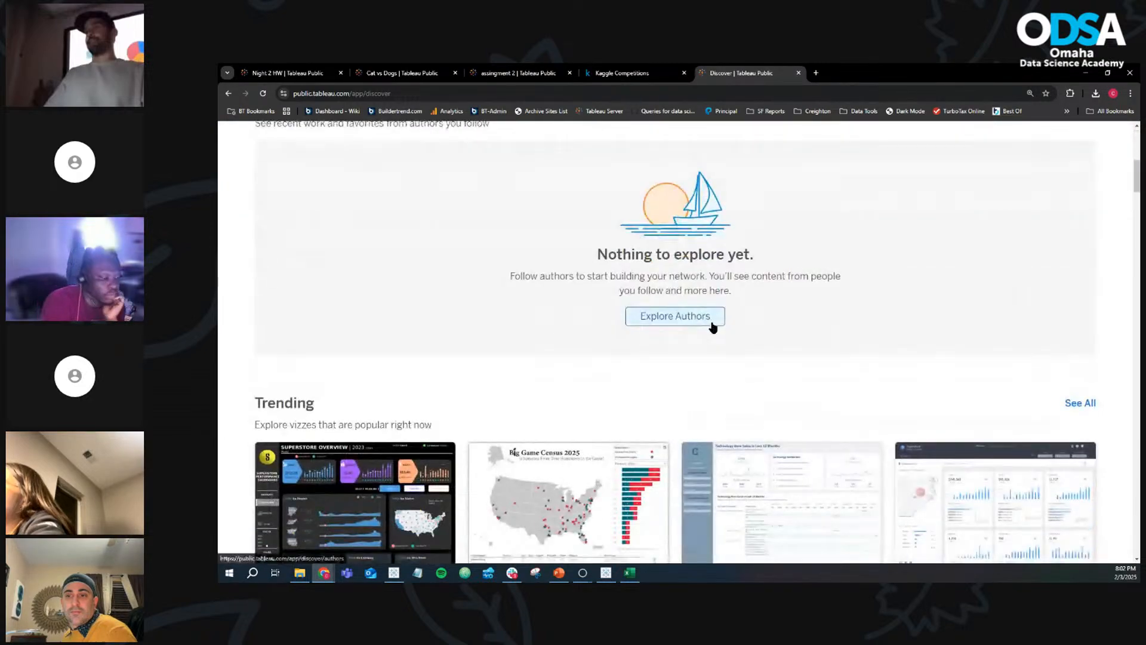
{"action": "scroll", "coordinate": [713, 328], "scroll_direction": "down", "scroll_amount": 3}
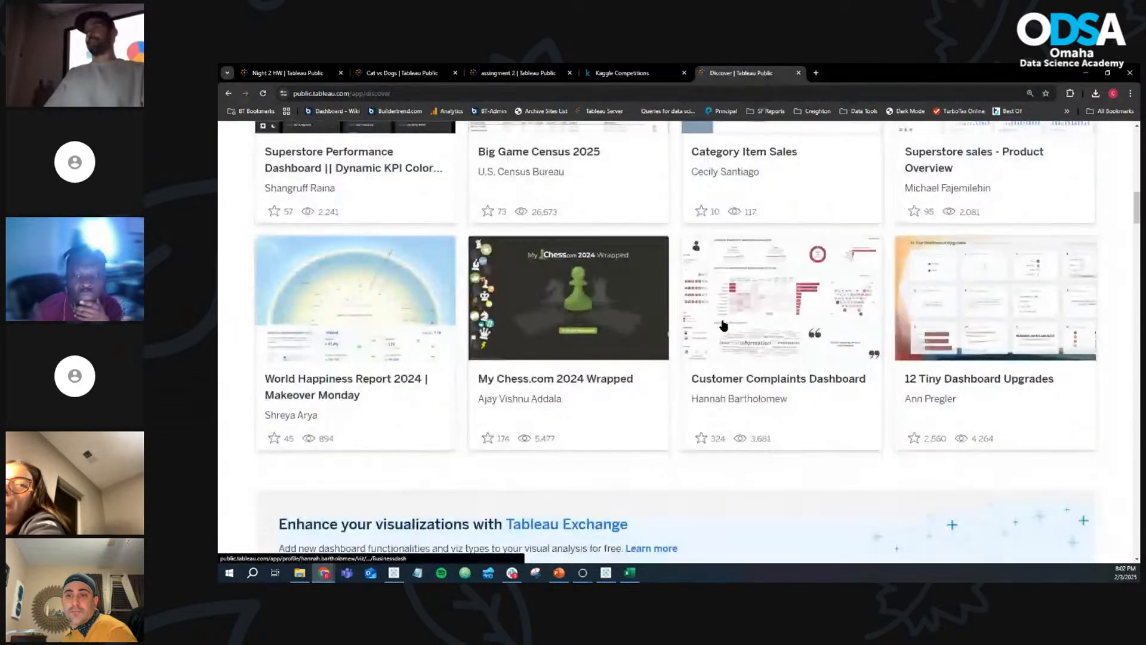
Step: Open the World Happiness Report 2024 visualization, examine its radial chart and country details, and return to Tableau
{"action": "left_click", "coordinate": [388, 290]}
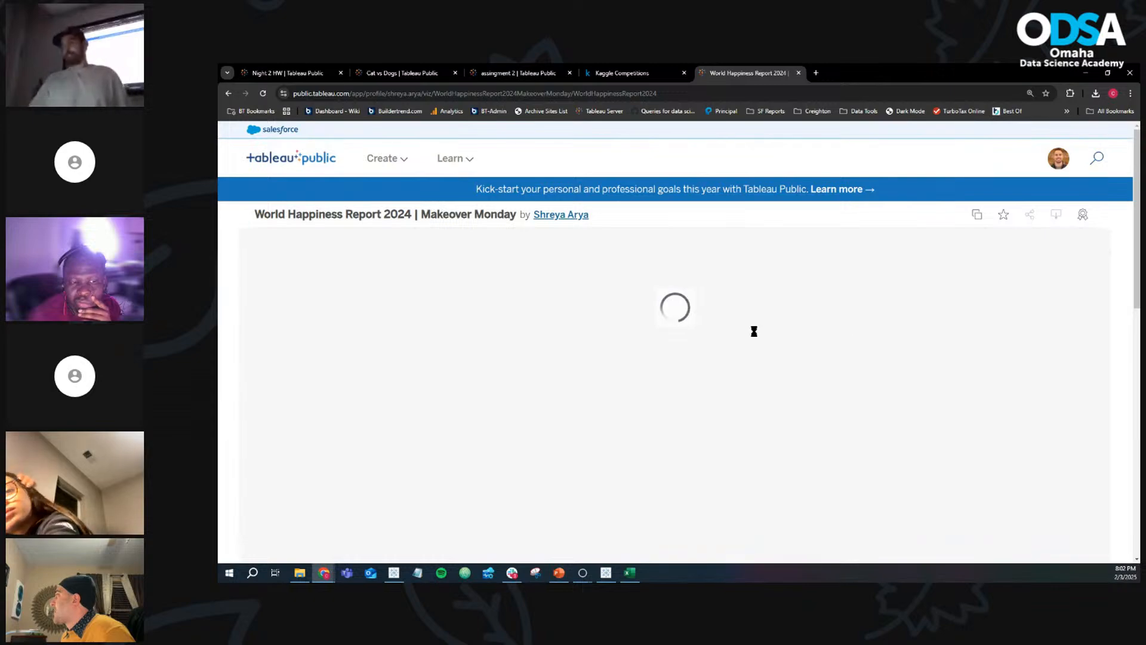
{"action": "scroll", "coordinate": [826, 306], "scroll_direction": "down", "scroll_amount": 3}
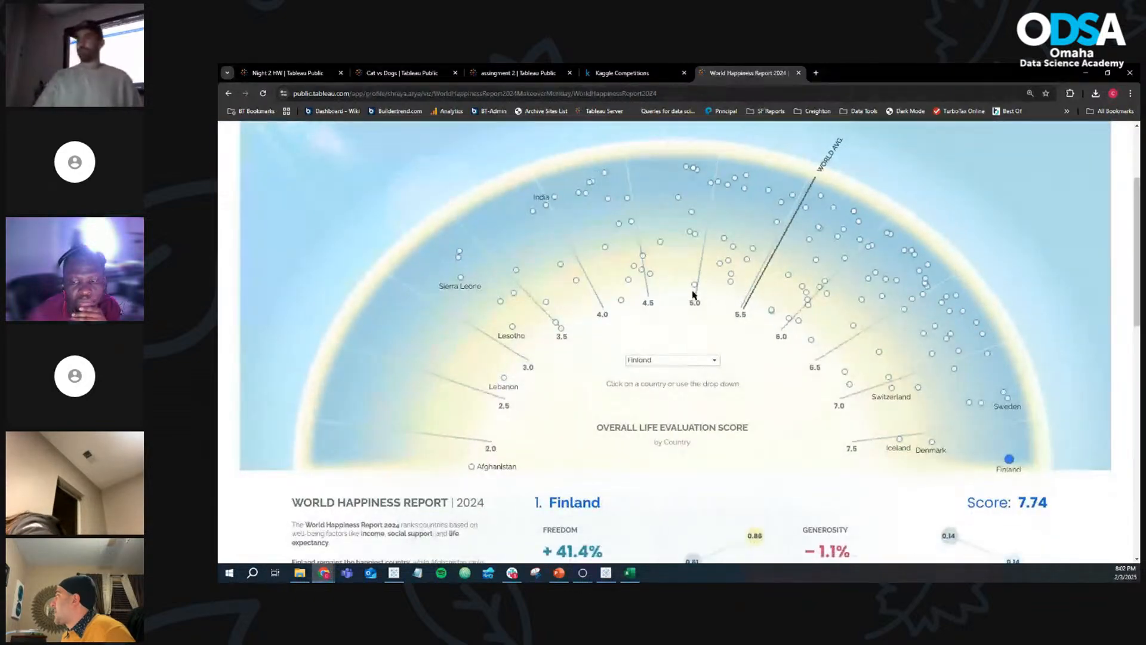
{"action": "mouse_move", "coordinate": [644, 260]}
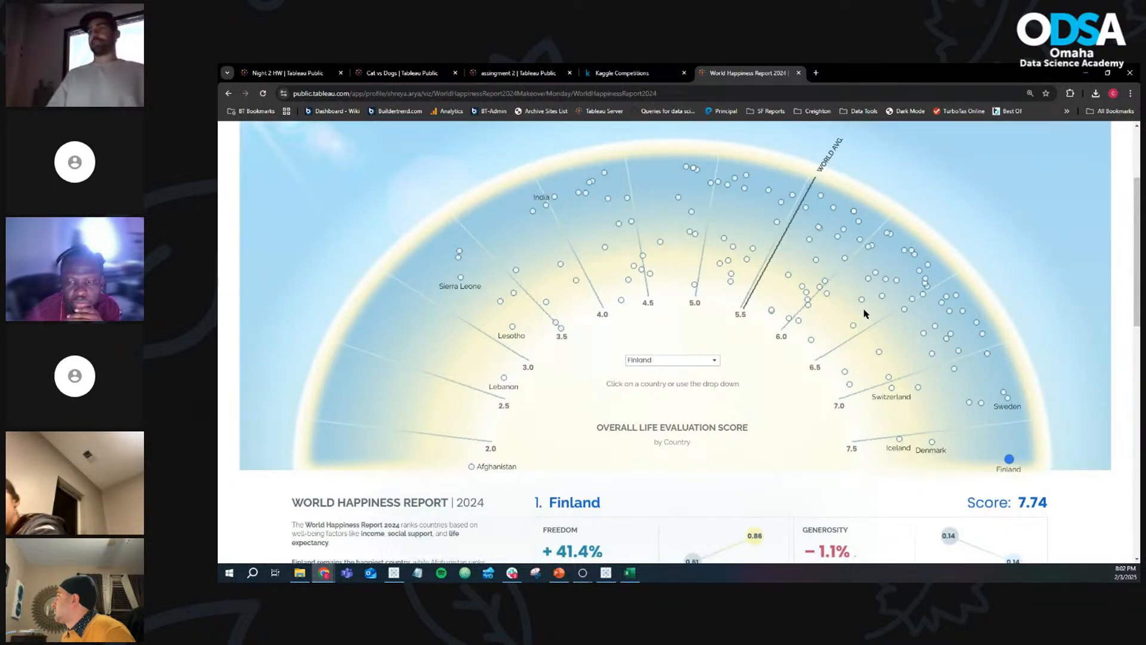
{"action": "scroll", "coordinate": [865, 313], "scroll_direction": "down", "scroll_amount": 2}
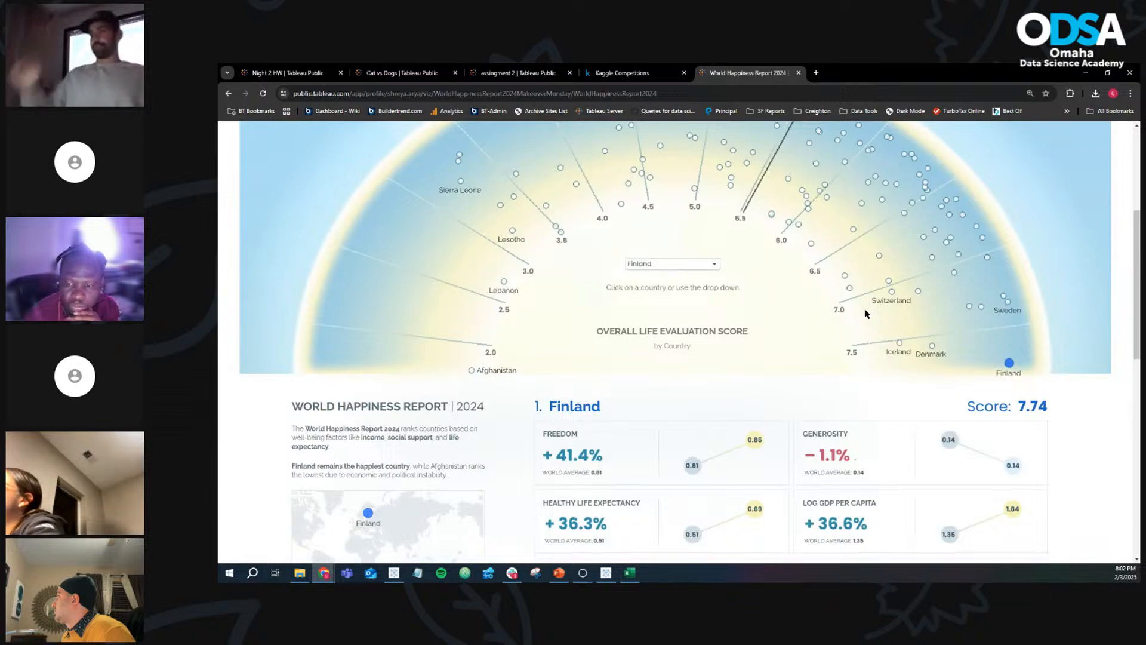
{"action": "scroll", "coordinate": [865, 313], "scroll_direction": "down", "scroll_amount": 3}
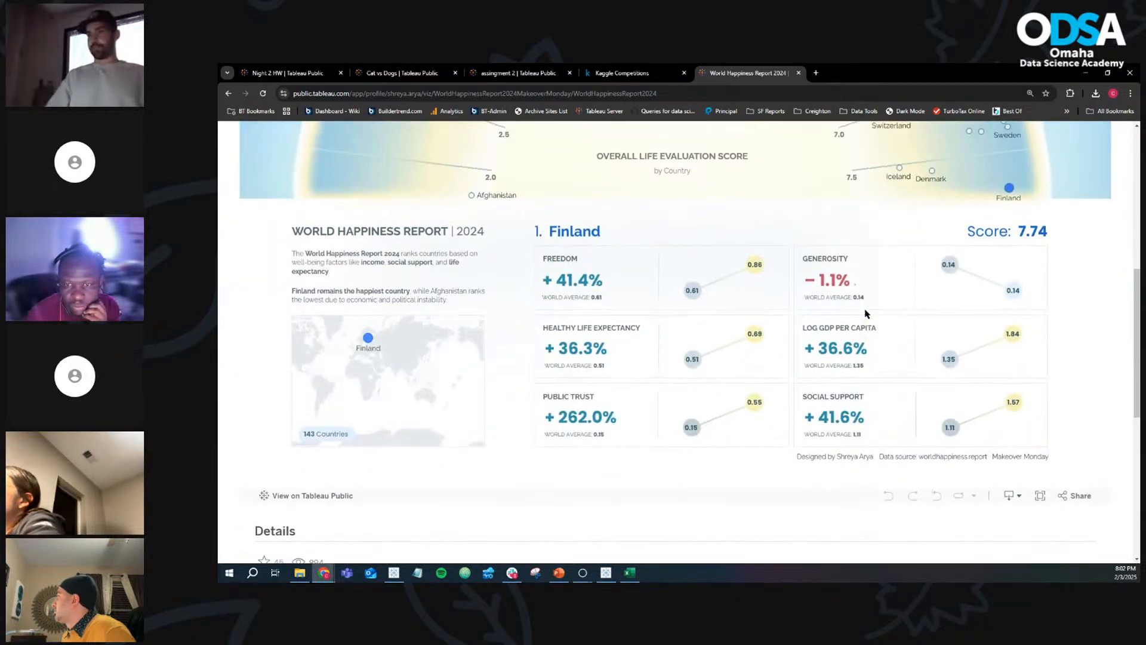
{"action": "scroll", "coordinate": [865, 313], "scroll_direction": "up", "scroll_amount": 7}
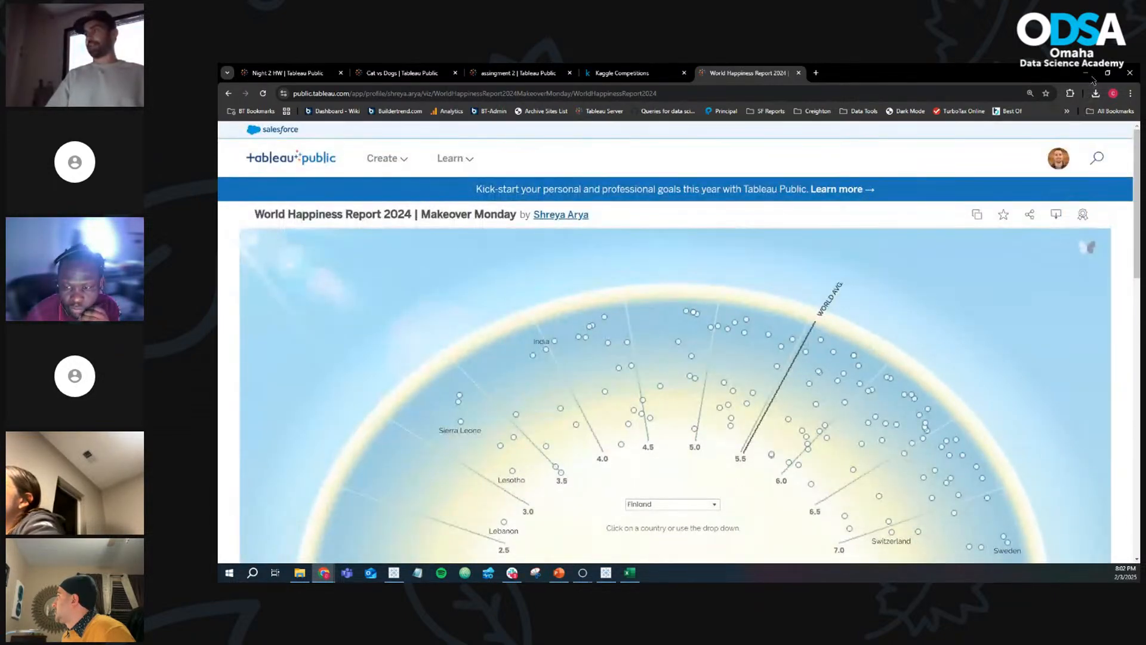
{"action": "left_click", "coordinate": [1086, 73]}
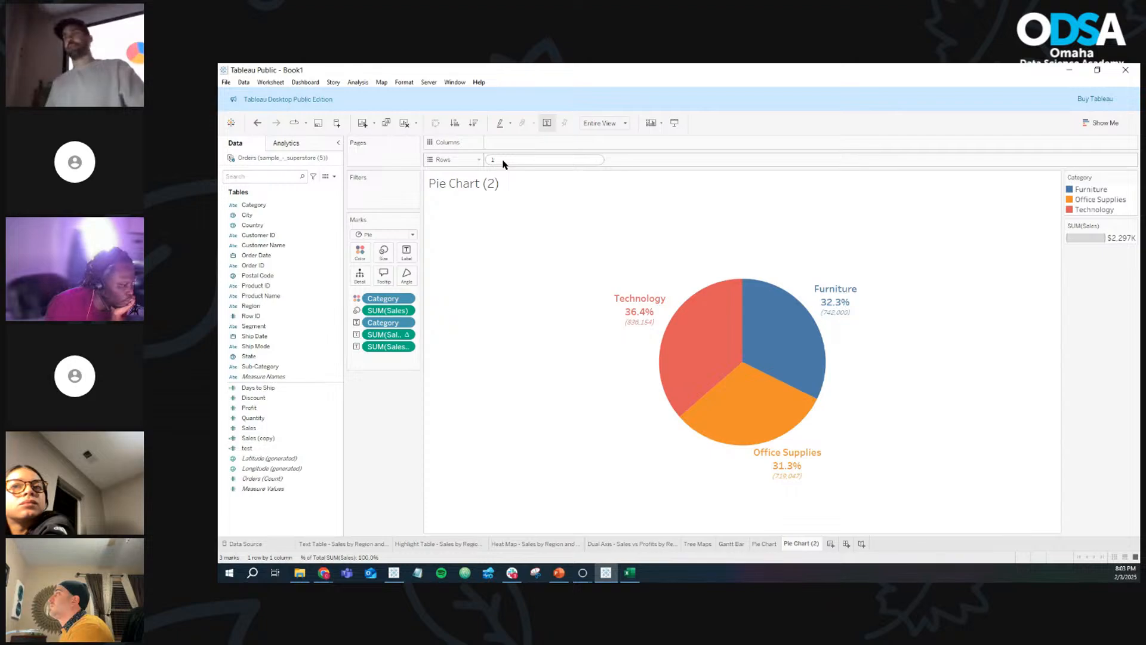
Step: Add the constant 1 to Rows on the duplicated pie sheet and change its aggregation to Attribute
{"action": "key", "text": "Return"}
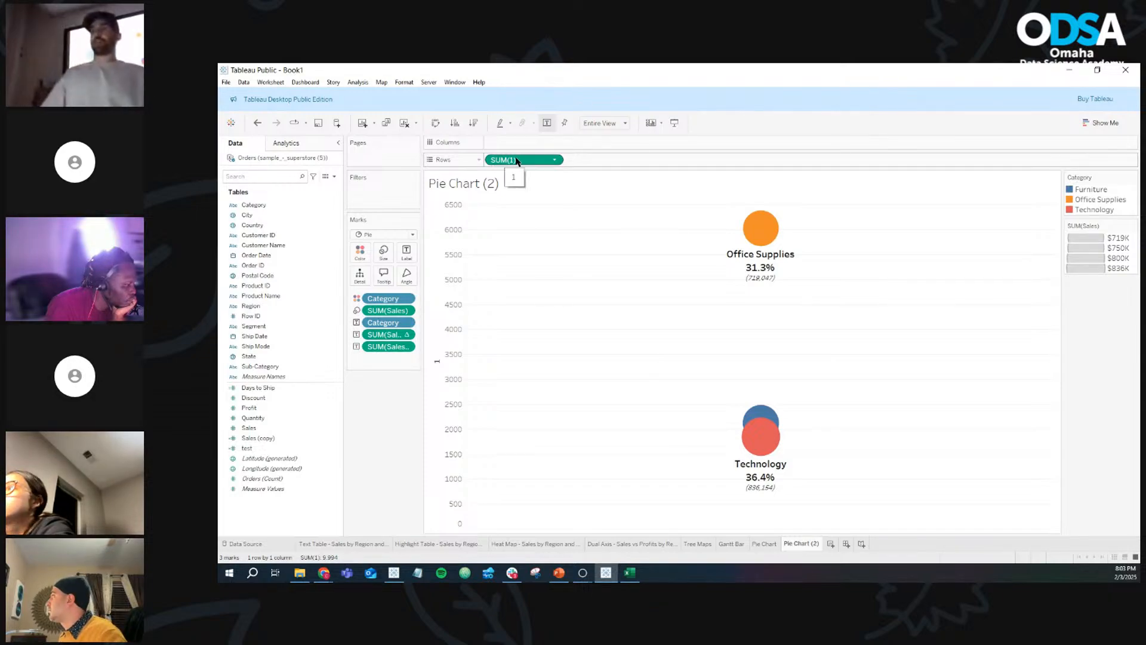
{"action": "left_click", "coordinate": [555, 160]}
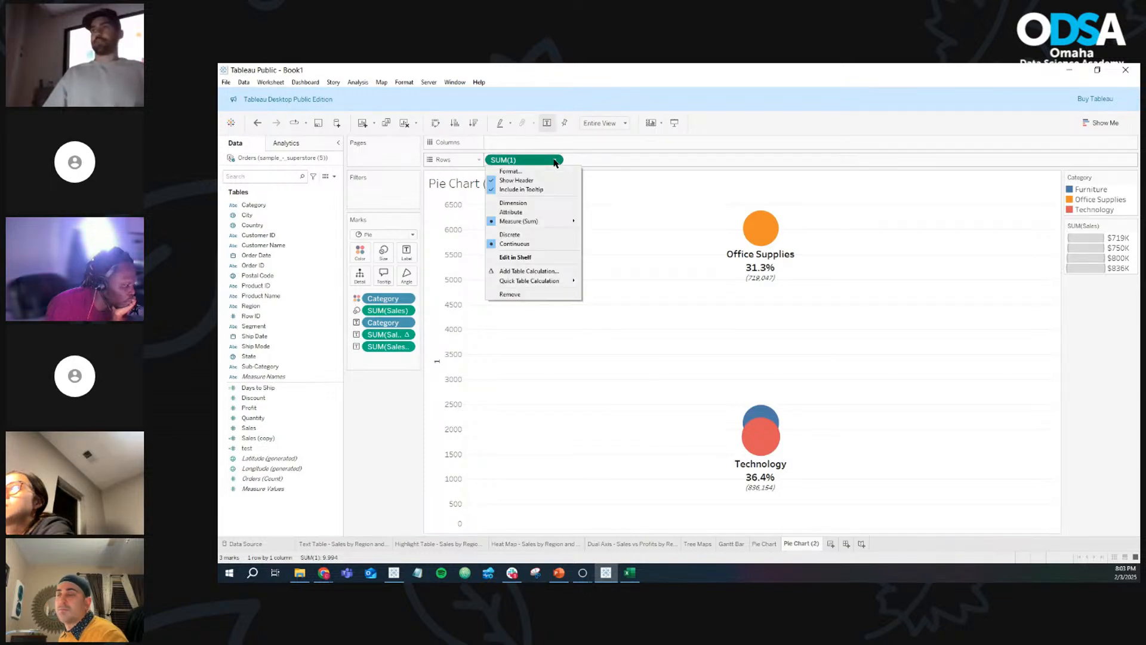
{"action": "mouse_move", "coordinate": [529, 223]}
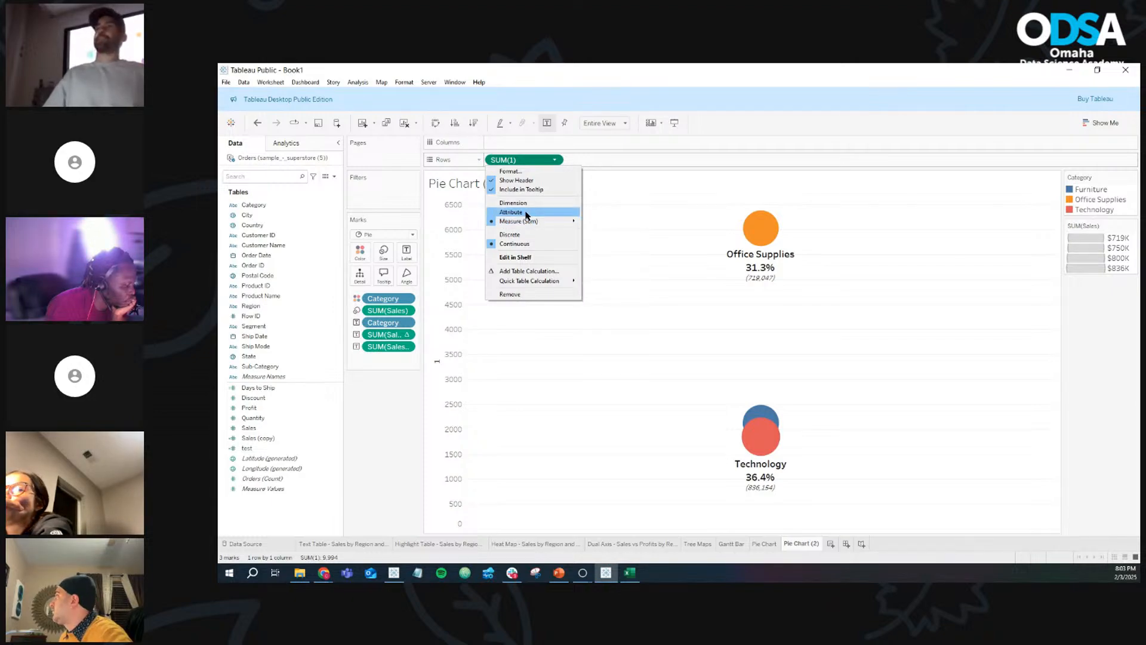
{"action": "left_click", "coordinate": [526, 213]}
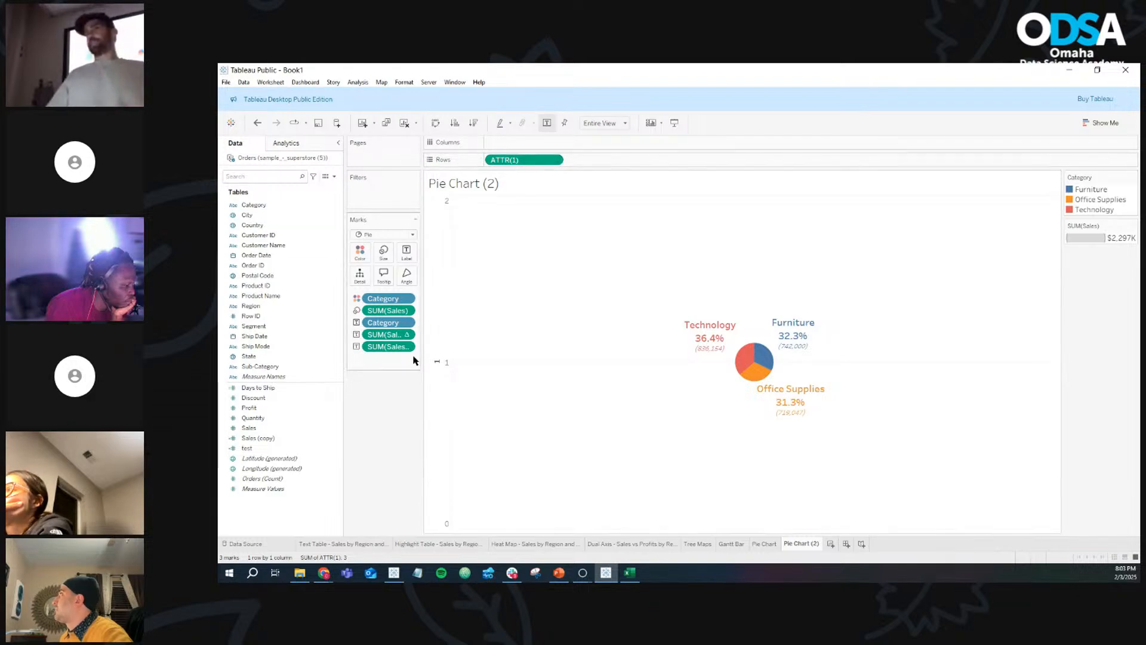
{"action": "left_click", "coordinate": [439, 365]}
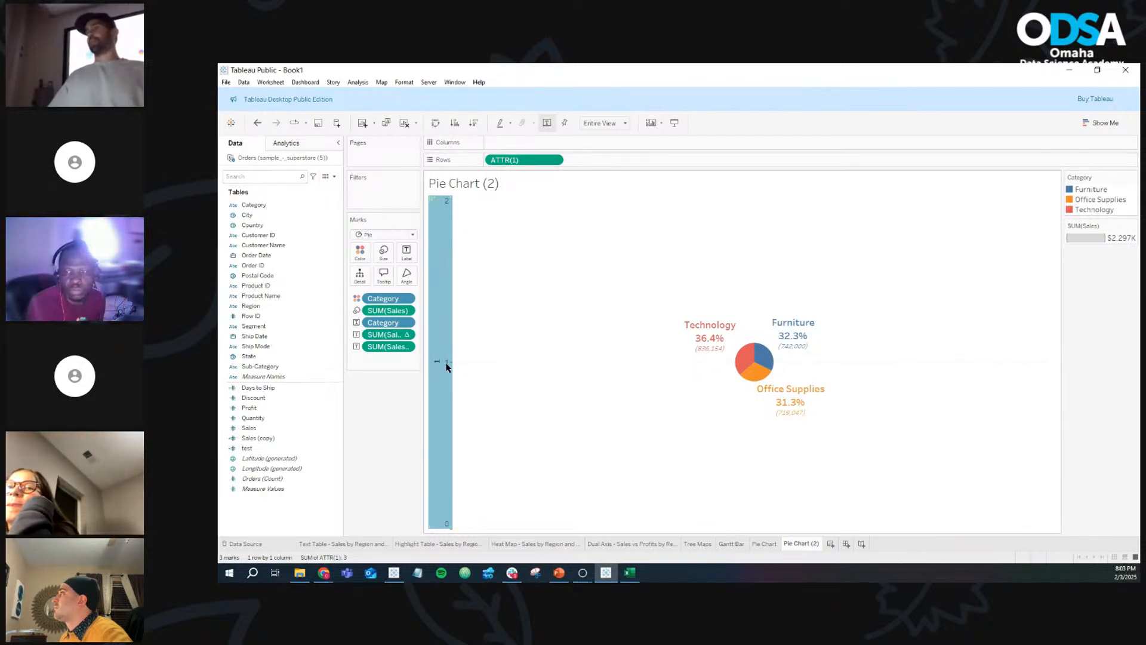
{"action": "mouse_move", "coordinate": [448, 367]}
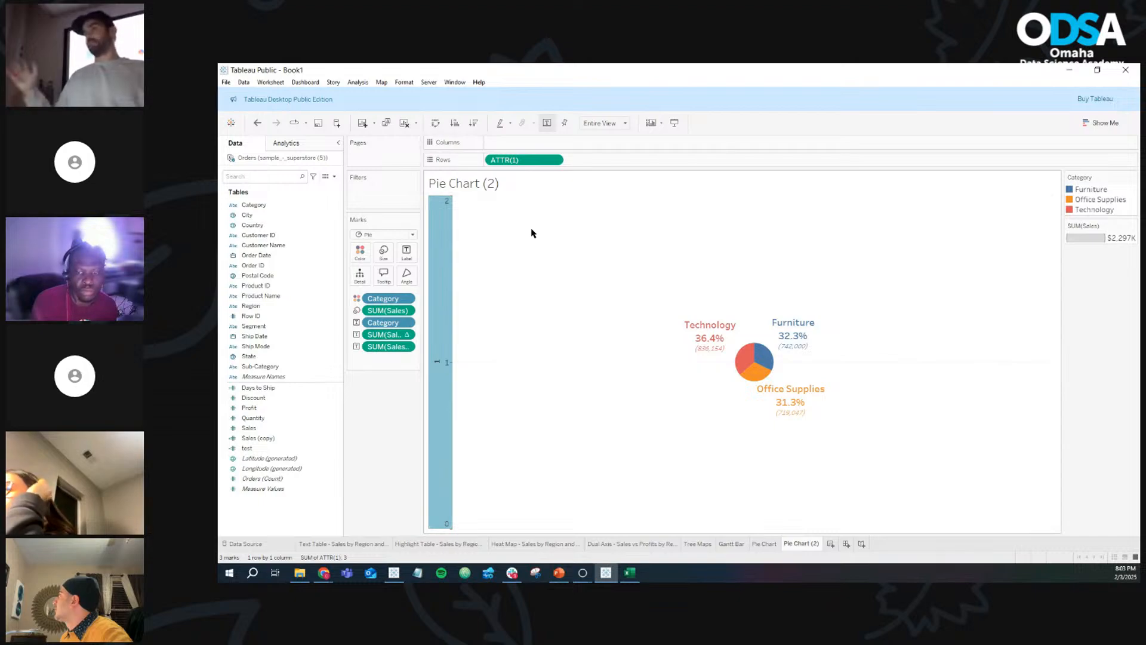
Step: Add a second constant 1 to Rows beside the first and set it to Attribute as well
{"action": "double_click", "coordinate": [602, 162]}
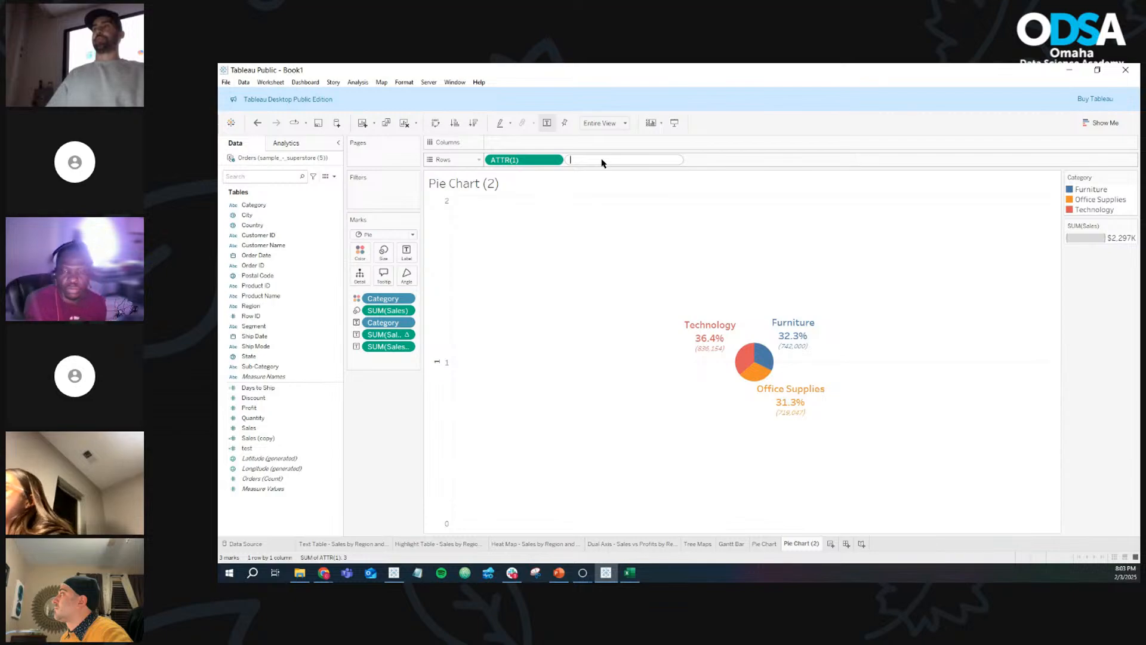
{"action": "type", "text": "1"}
{"action": "key", "text": "Return"}
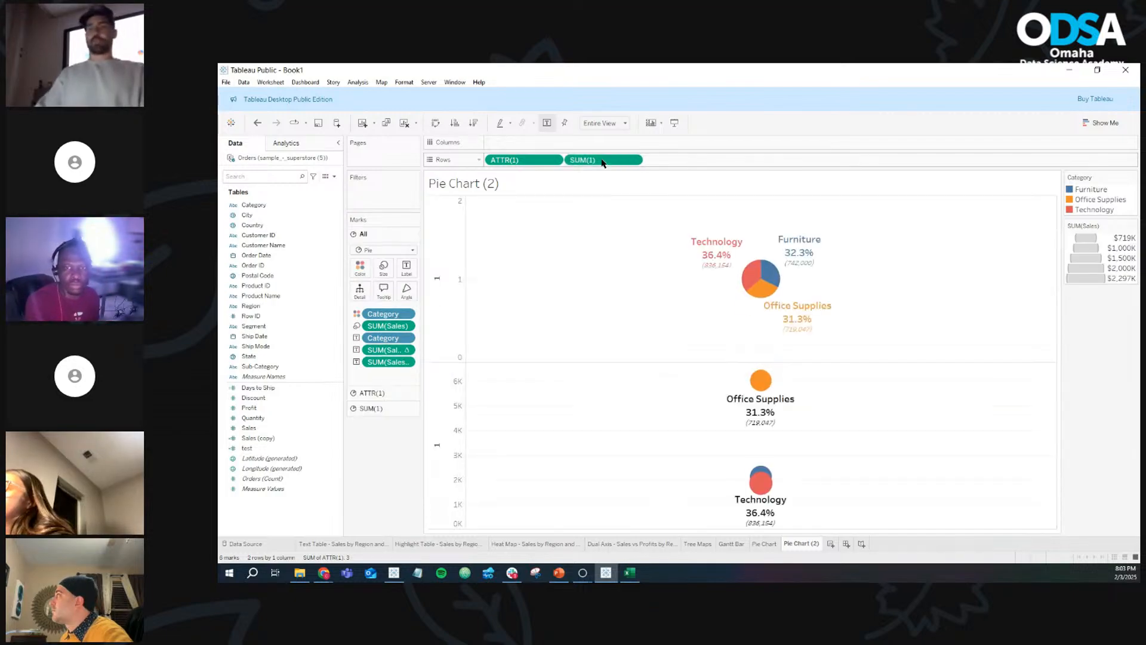
{"action": "left_click", "coordinate": [634, 162]}
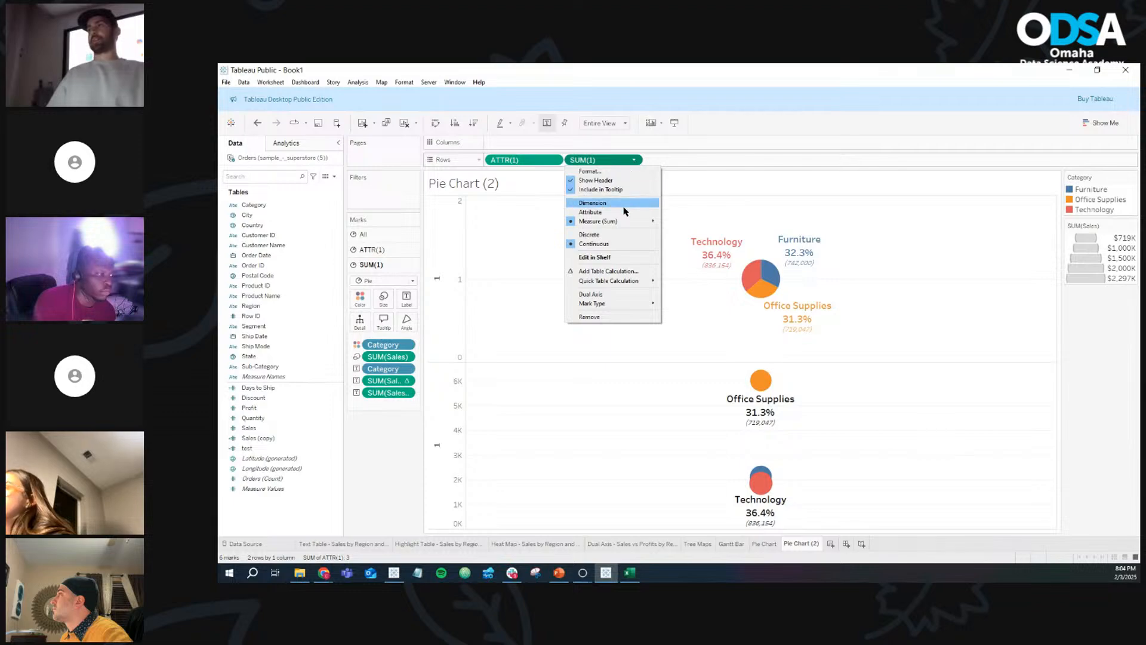
{"action": "left_click", "coordinate": [627, 213]}
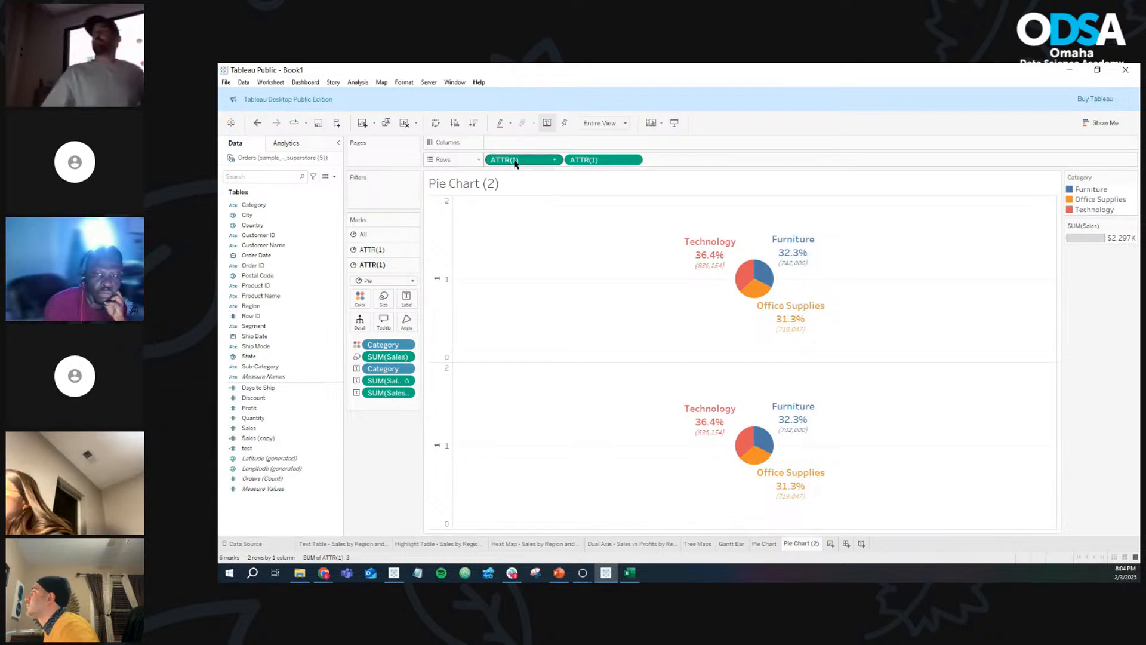
Step: Select the upper and lower ATTR(1) axes in turn to examine each pie's marks
{"action": "left_click_drag", "start_coordinate": [515, 163], "coordinate": [434, 267]}
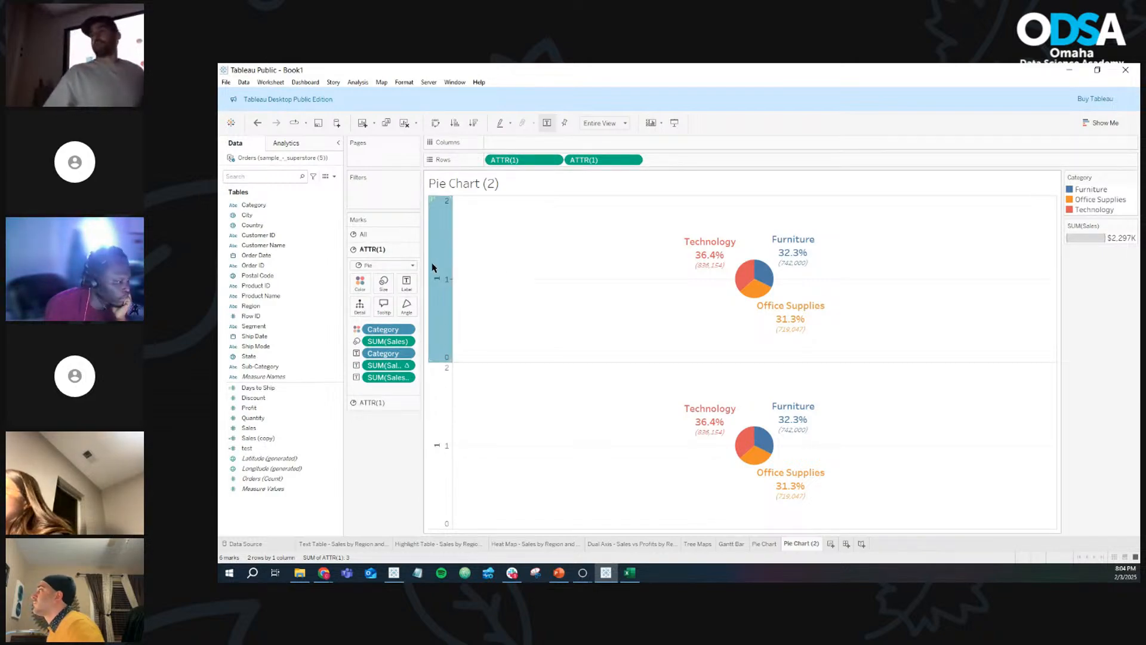
{"action": "mouse_move", "coordinate": [738, 263]}
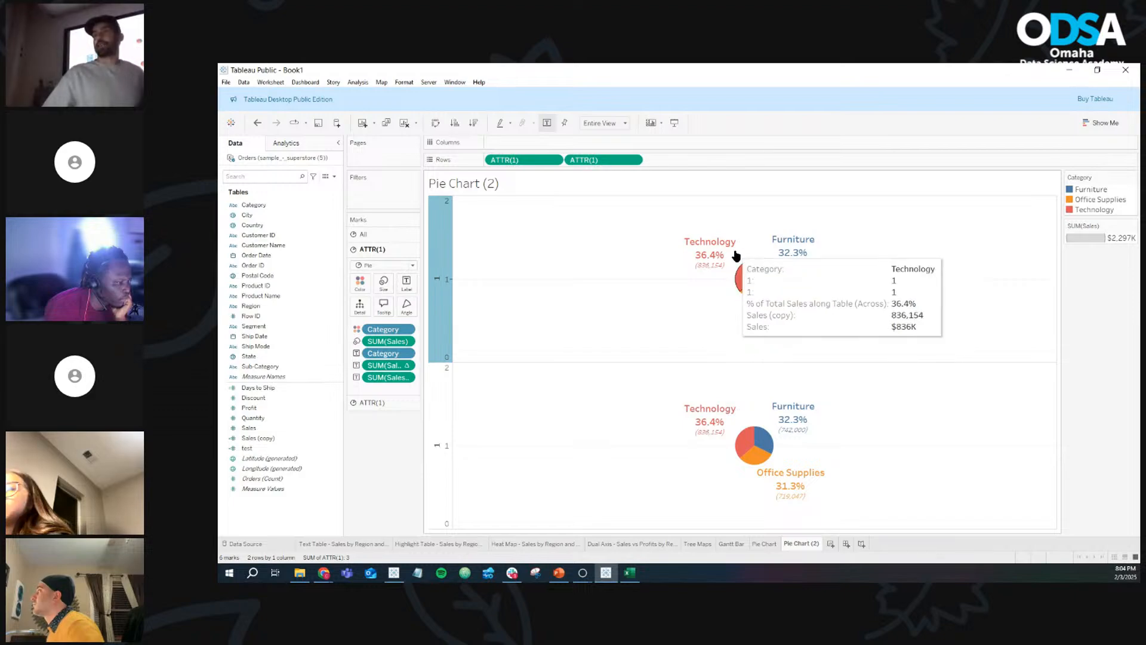
{"action": "left_click", "coordinate": [441, 425]}
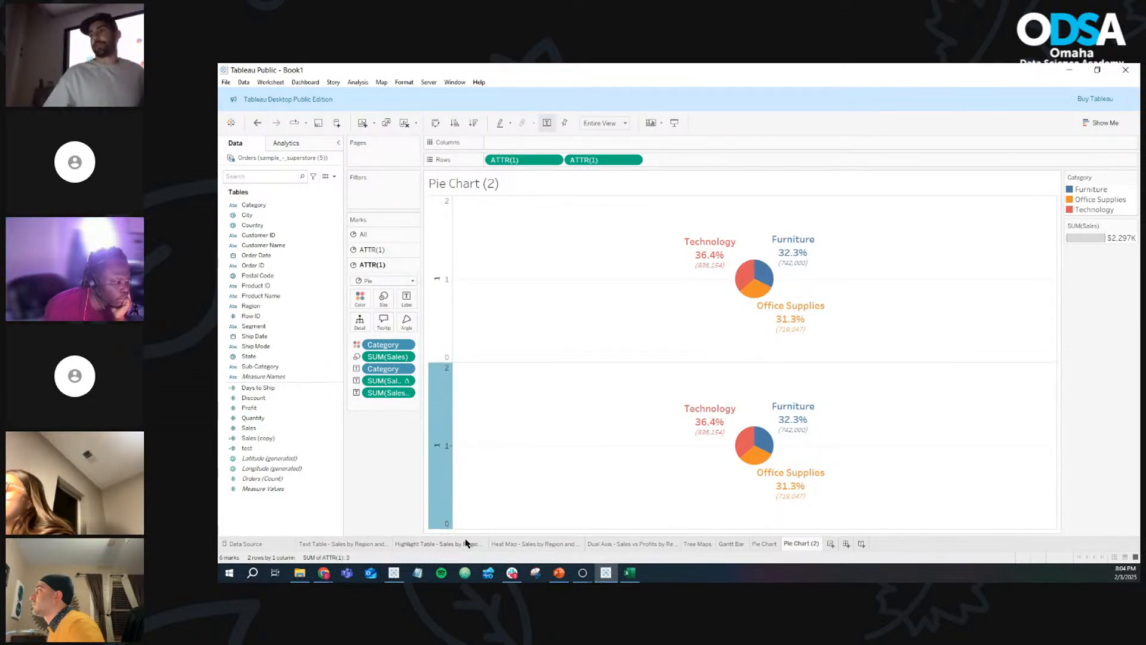
Step: On the Dual Axis - Sales vs Profits sheet, turn off Dual Axis for SUM(Profit) and select the Sales axis
{"action": "left_click", "coordinate": [611, 544]}
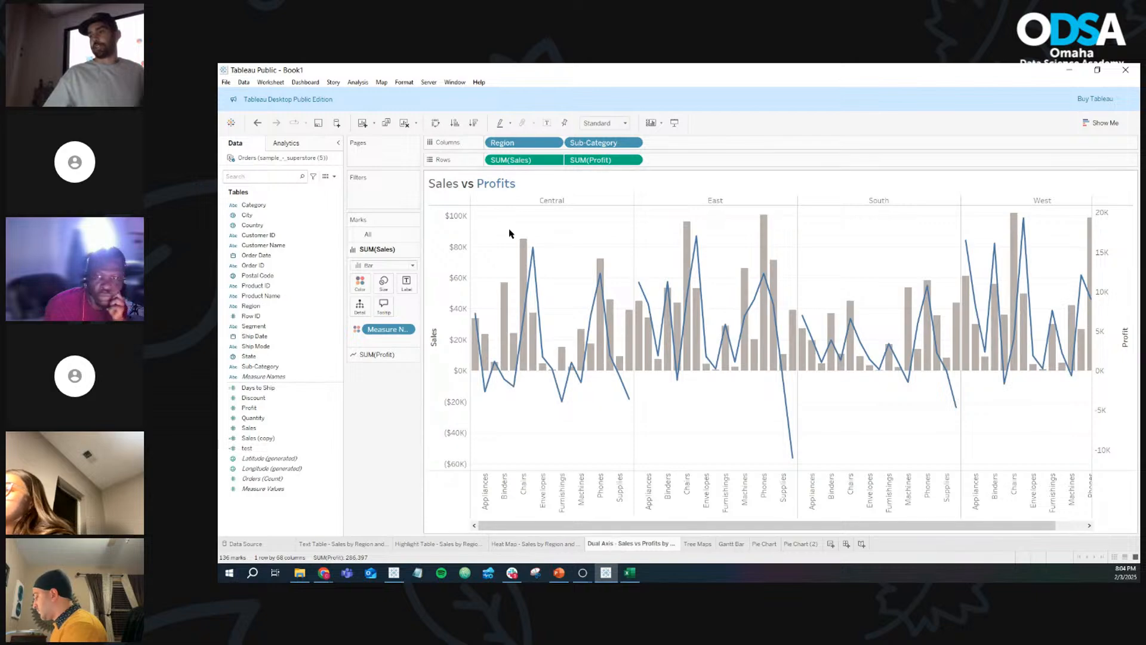
{"action": "left_click", "coordinate": [633, 160]}
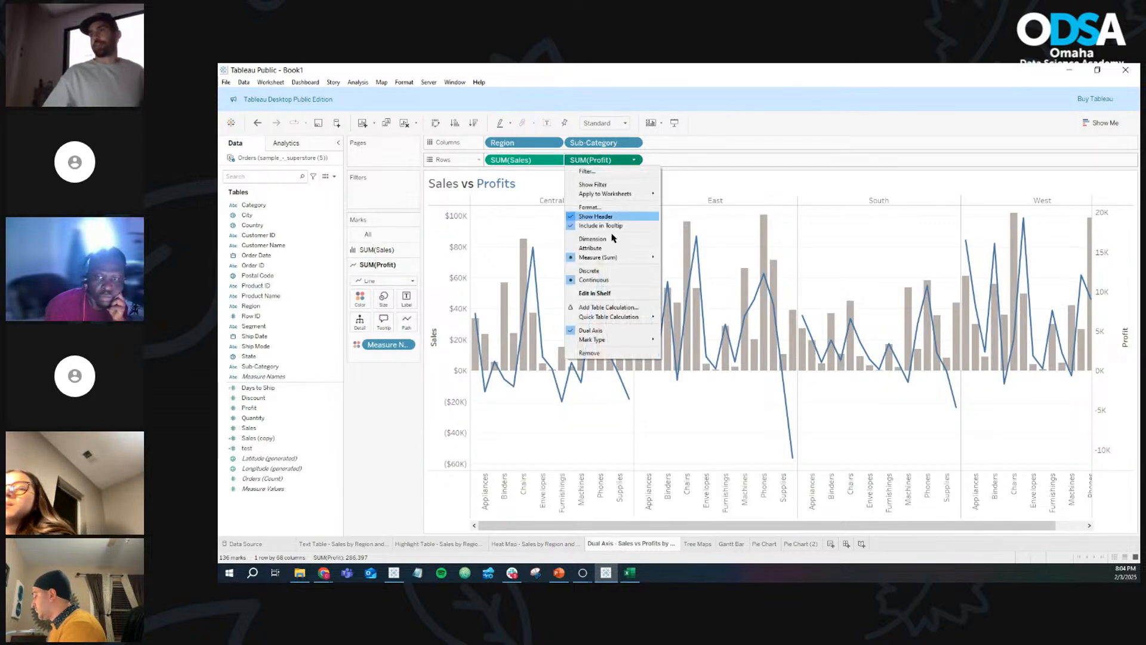
{"action": "left_click", "coordinate": [596, 328]}
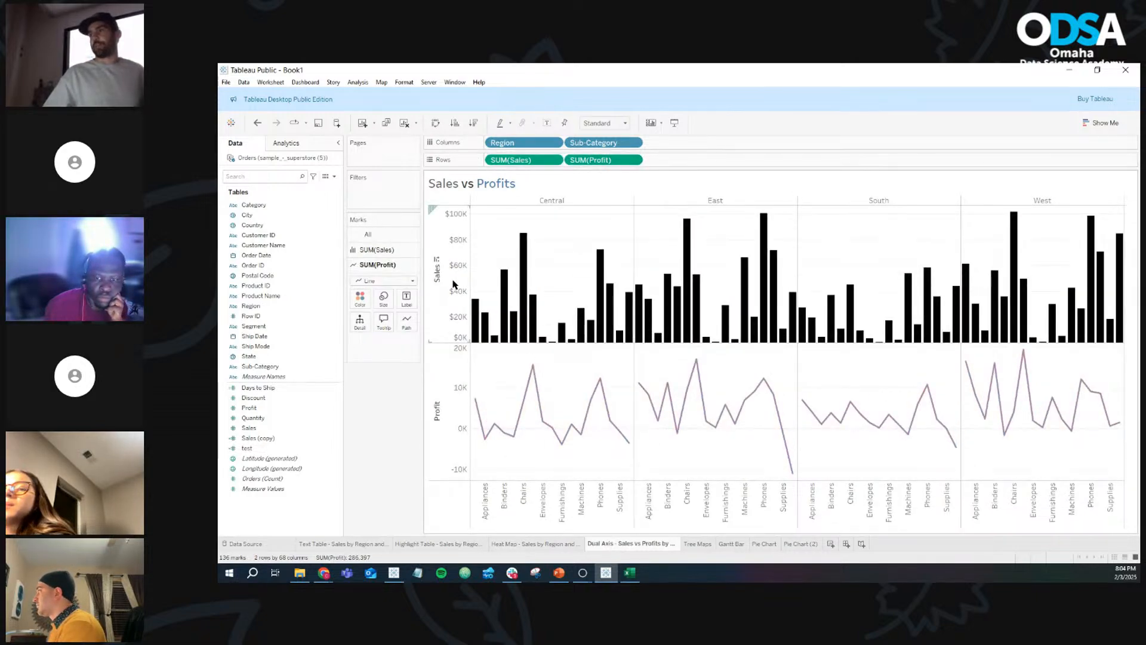
{"action": "left_click", "coordinate": [431, 263]}
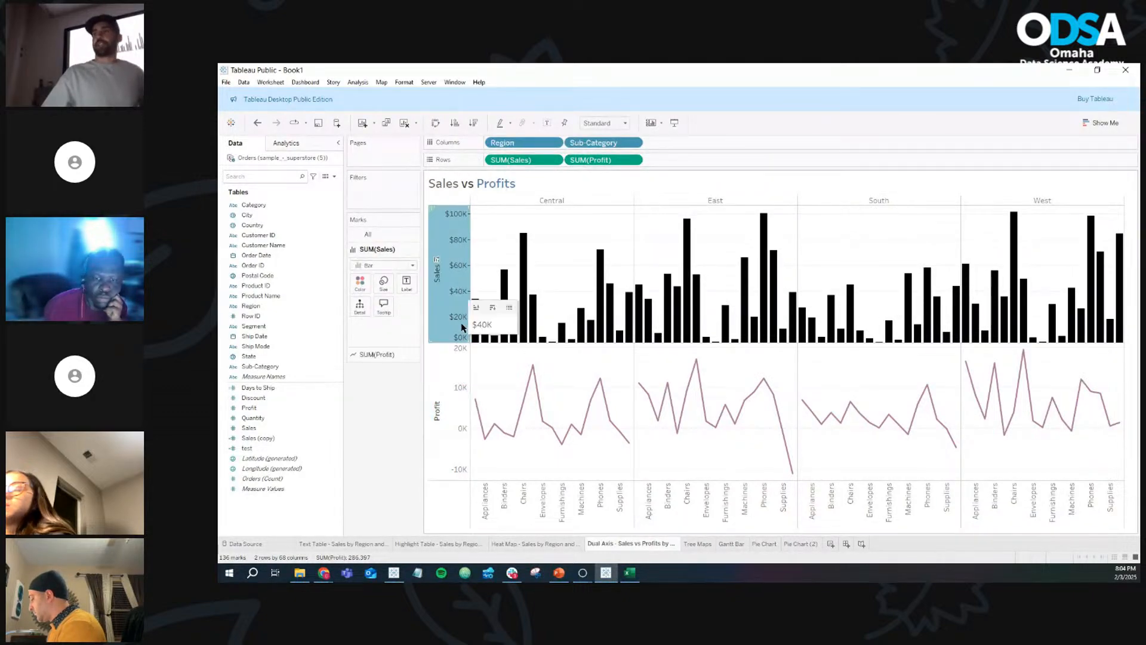
Step: Select the Profit axis, then return to the Pie Chart (2) sheet and compare its two ATTR(1) axes
{"action": "left_click", "coordinate": [451, 382]}
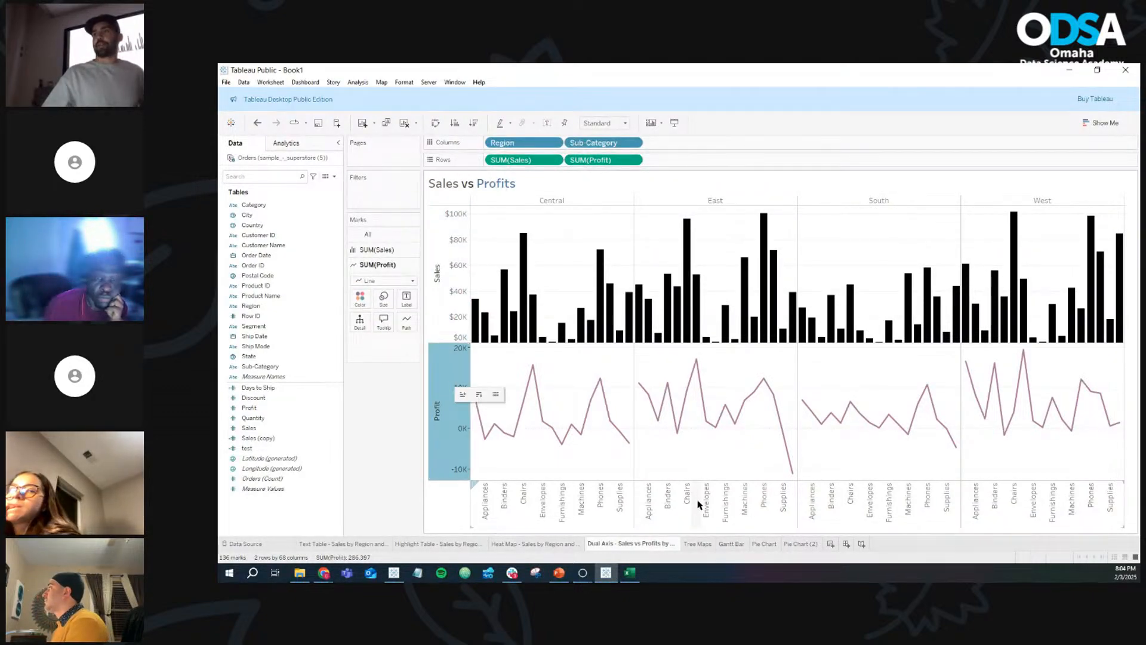
{"action": "left_click", "coordinate": [800, 544]}
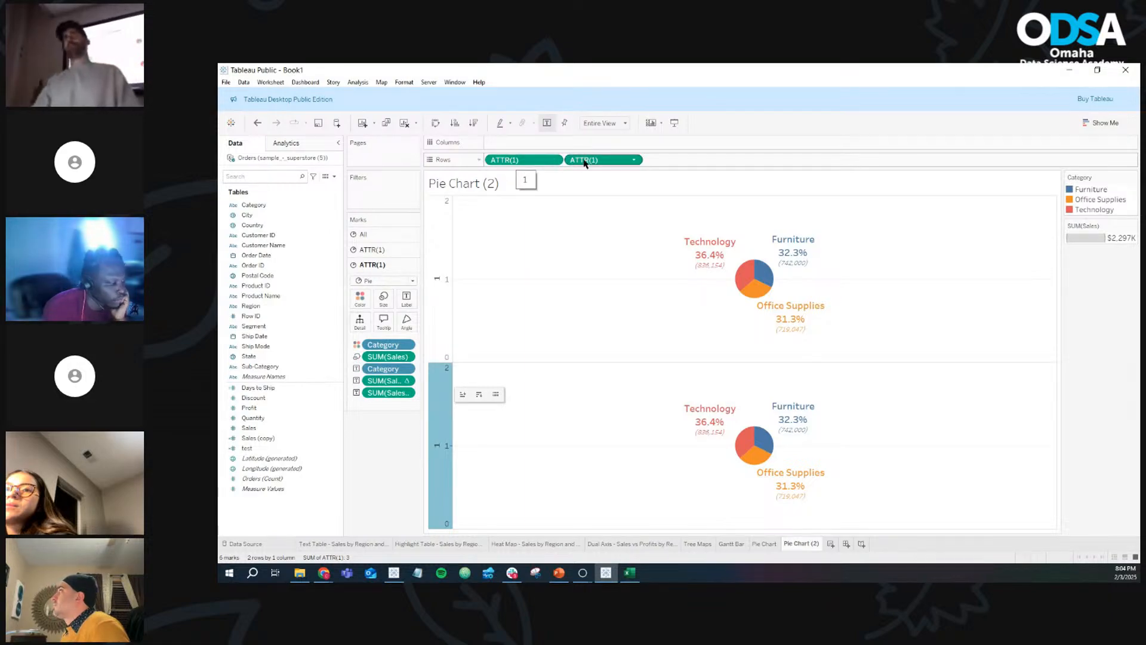
{"action": "left_click", "coordinate": [435, 266]}
{"action": "left_click", "coordinate": [440, 389]}
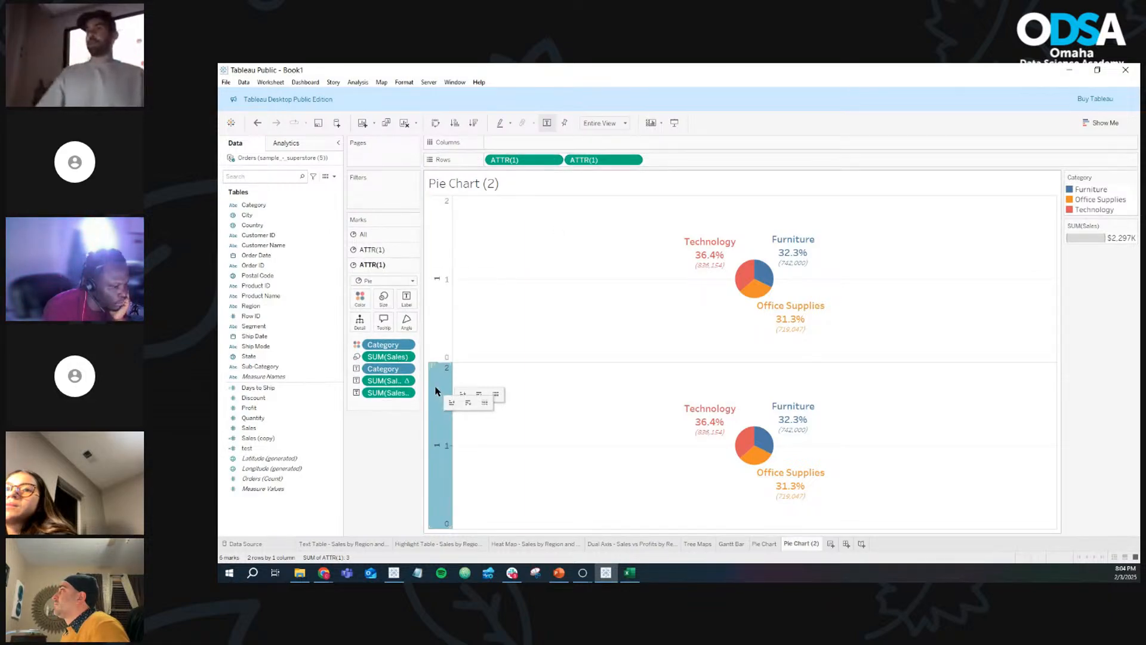
{"action": "left_click", "coordinate": [442, 272]}
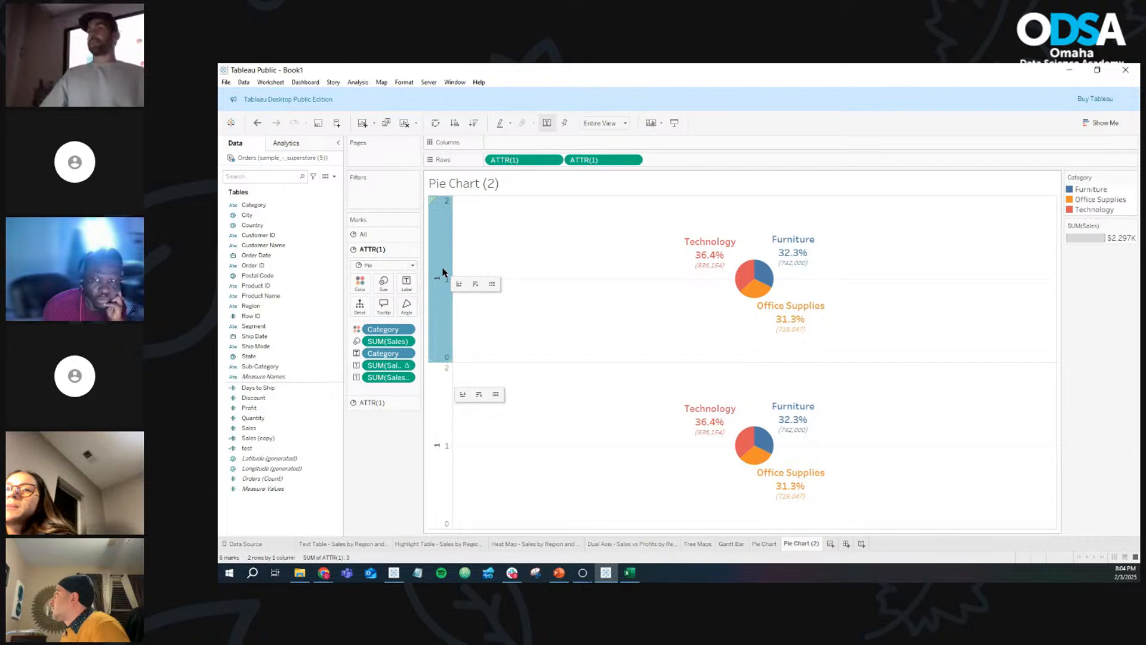
Step: Compare the marks settings of the two ATTR(1) pies by switching between their cards
{"action": "left_click", "coordinate": [375, 401]}
{"action": "left_click", "coordinate": [371, 249]}
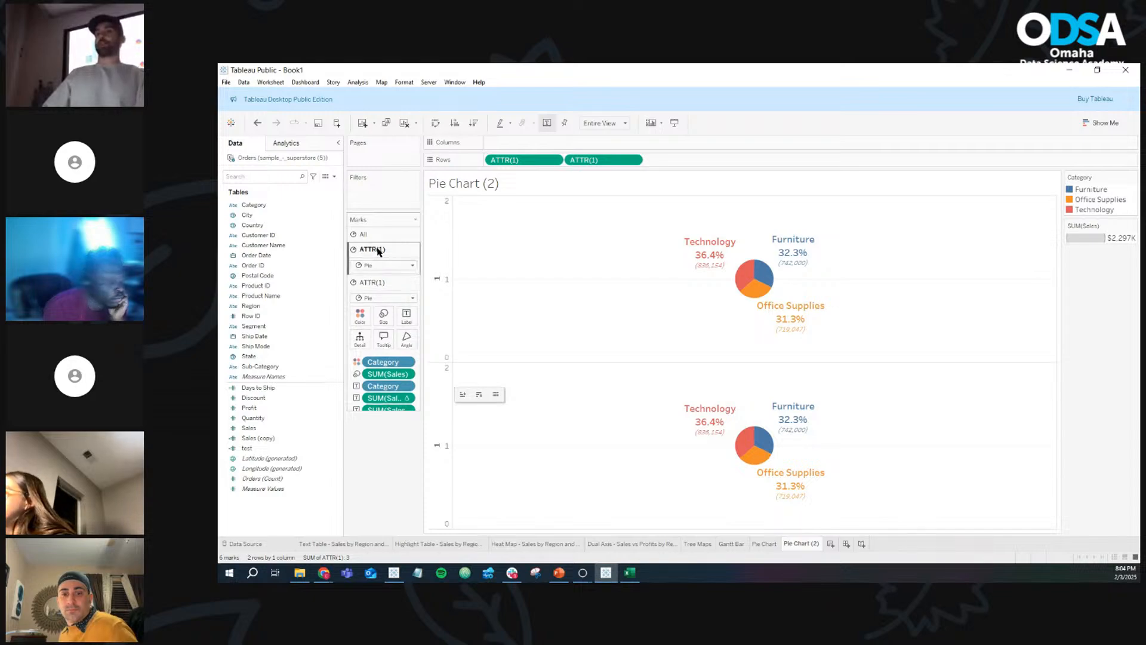
{"action": "left_click", "coordinate": [380, 234]}
{"action": "left_click", "coordinate": [376, 404]}
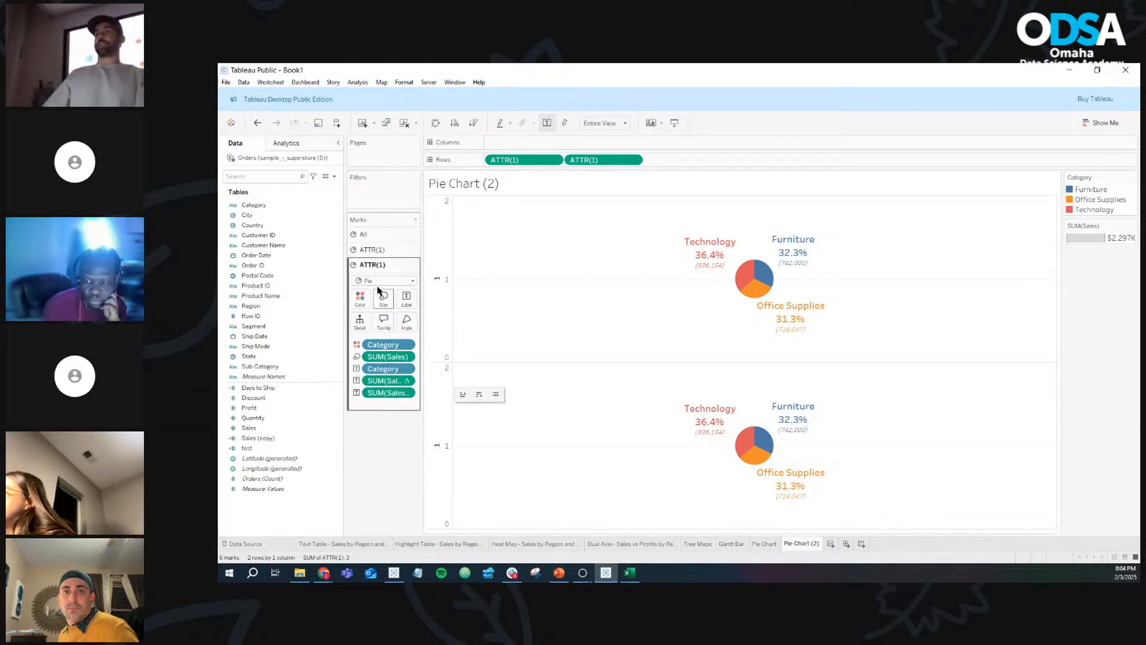
{"action": "left_click", "coordinate": [382, 249]}
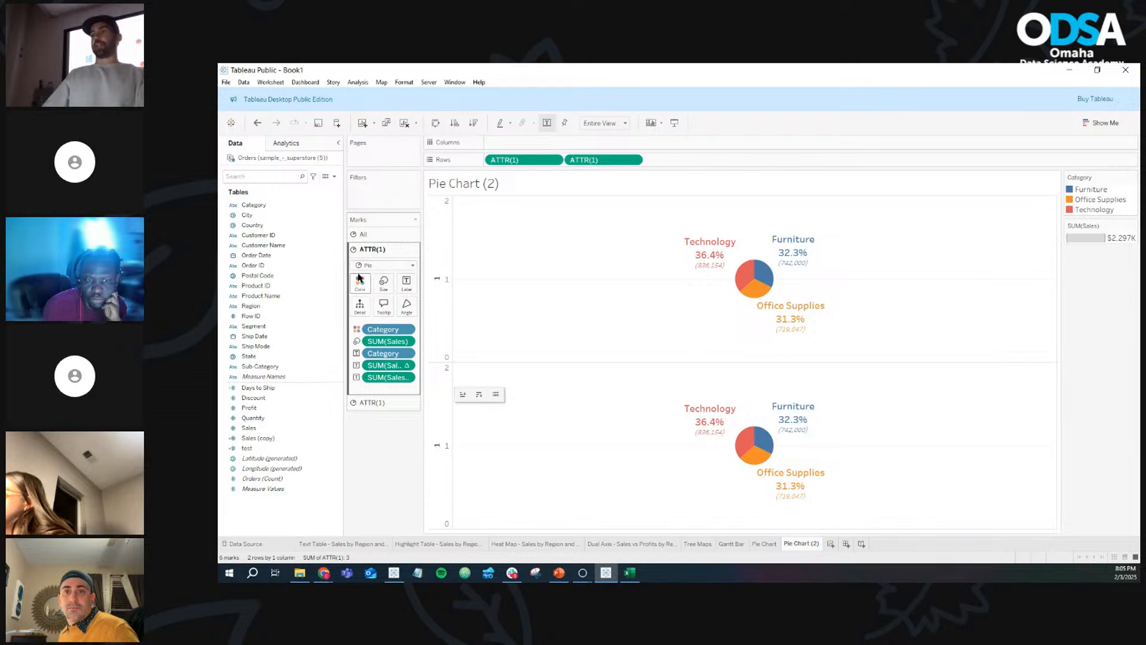
{"action": "left_click", "coordinate": [375, 402]}
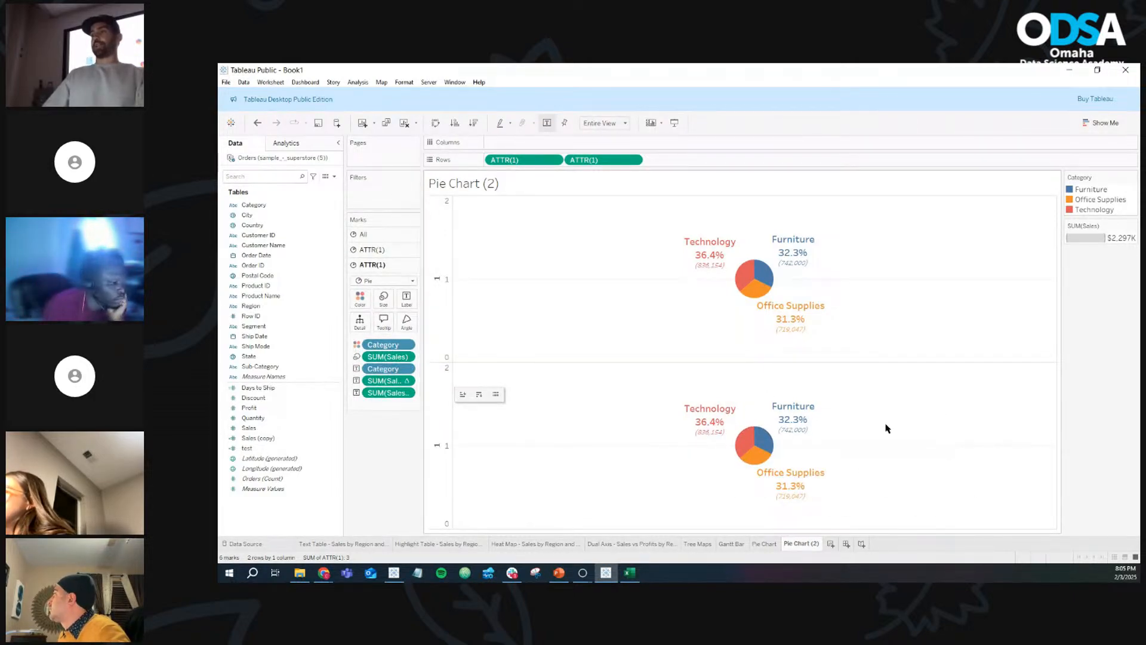
{"action": "left_click", "coordinate": [372, 250]}
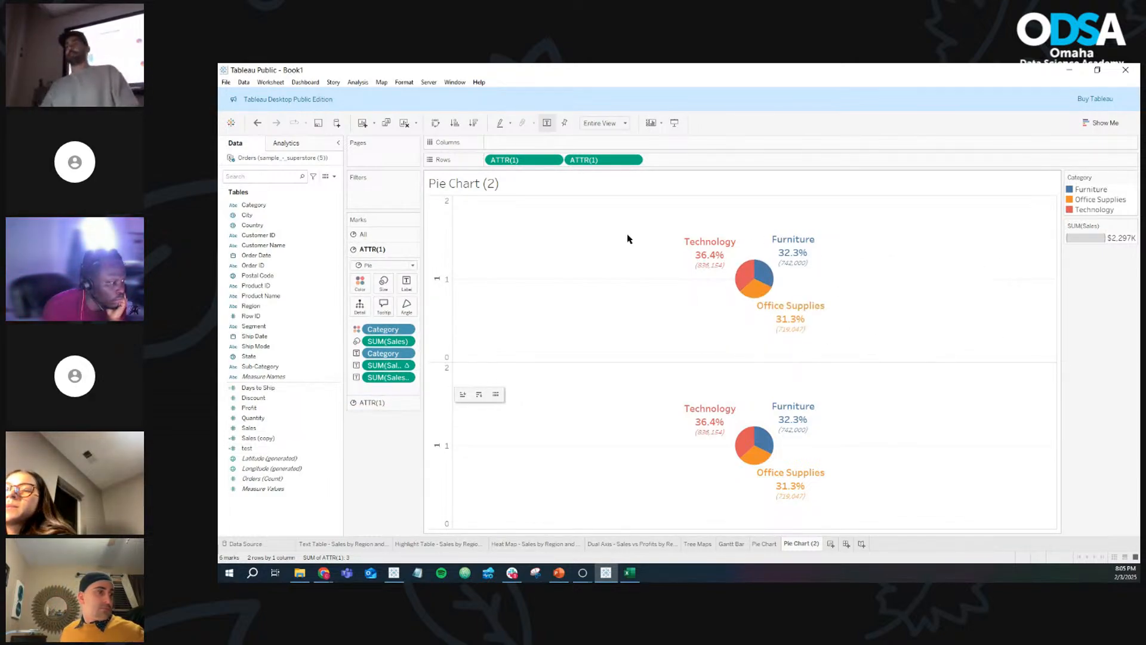
{"action": "left_click", "coordinate": [382, 403]}
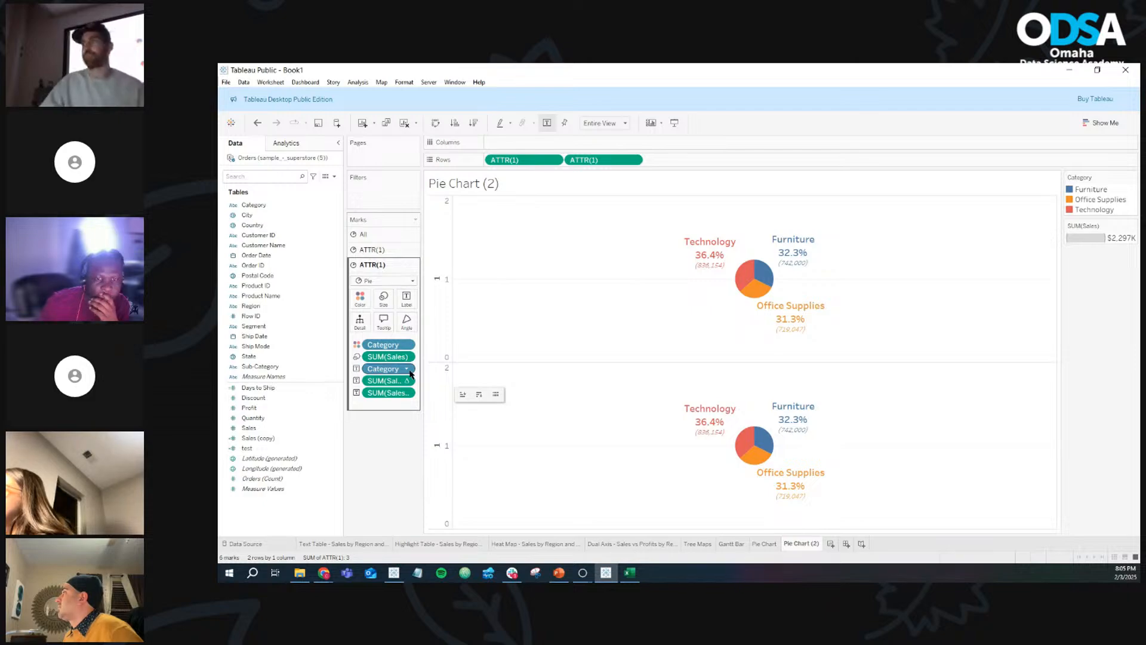
{"action": "left_click", "coordinate": [372, 250]}
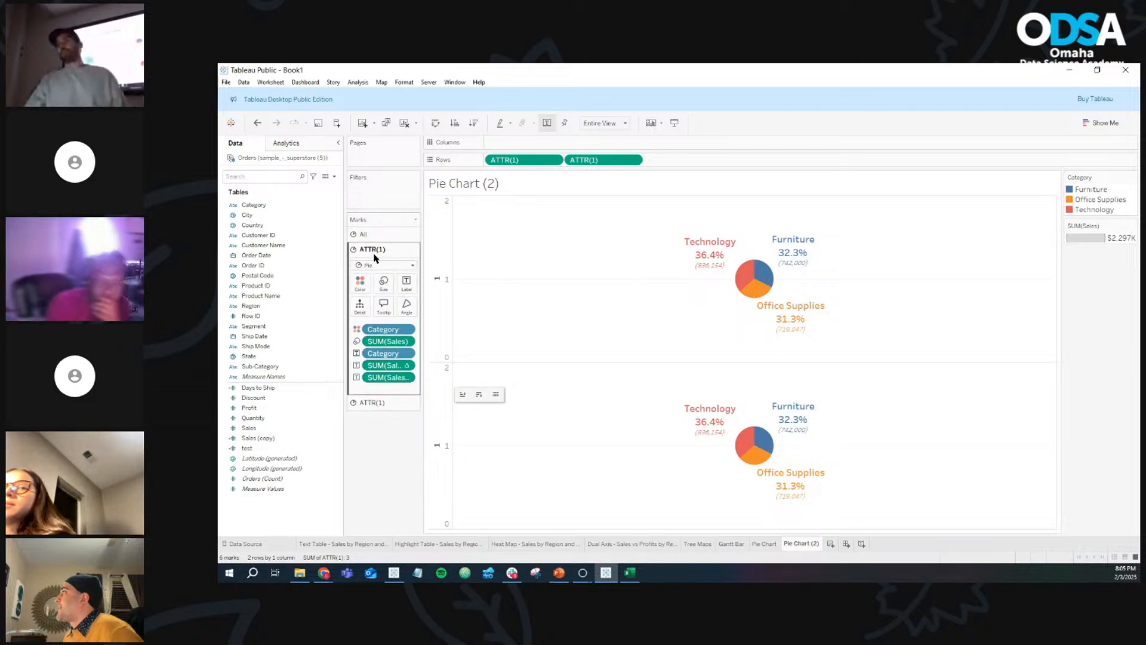
Step: Remove all Category and Sales fields from the second ATTR(1) marks card, leaving a plain circle
{"action": "left_click", "coordinate": [375, 405]}
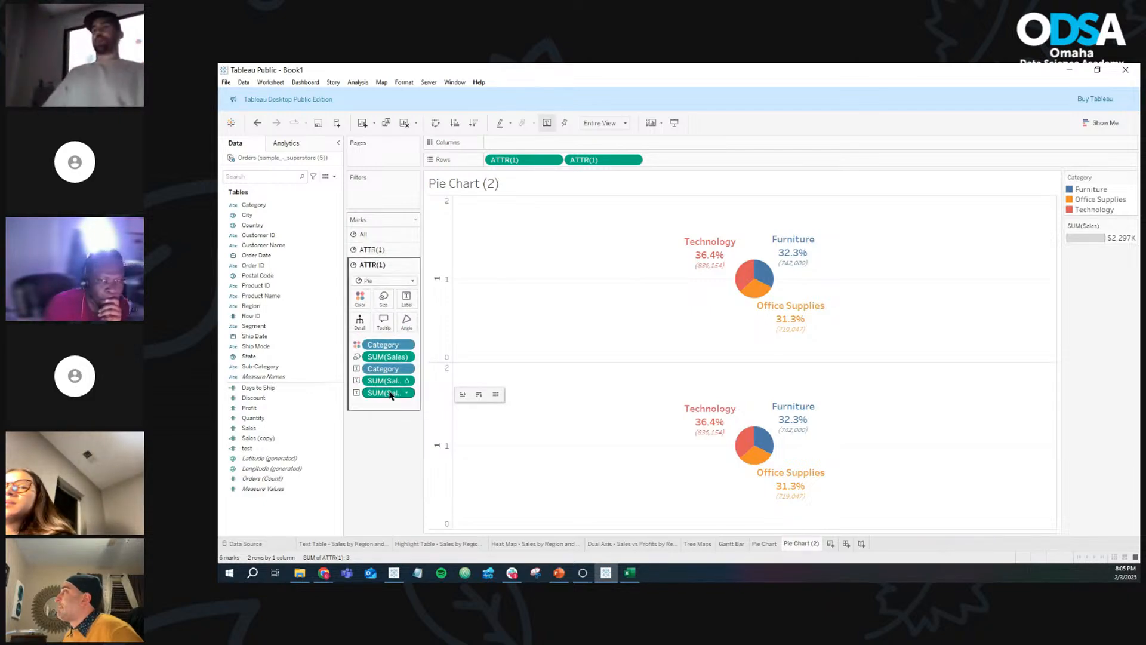
{"action": "left_click_drag", "start_coordinate": [388, 392], "coordinate": [387, 435]}
{"action": "left_click_drag", "start_coordinate": [390, 371], "coordinate": [393, 442]}
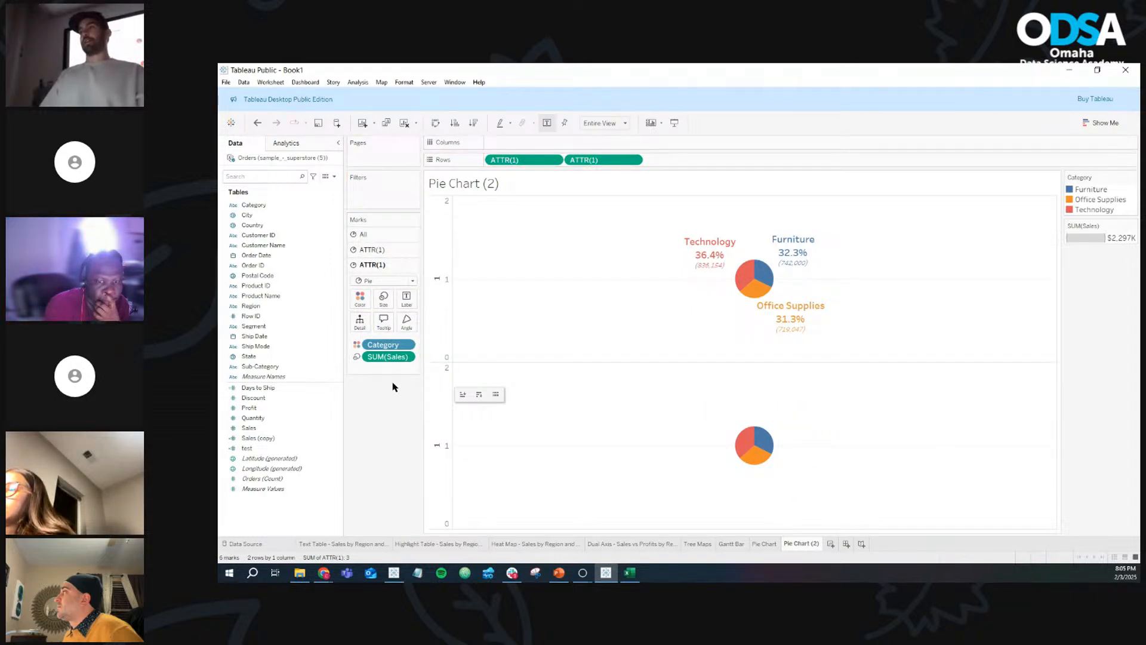
{"action": "left_click_drag", "start_coordinate": [388, 356], "coordinate": [389, 440]}
{"action": "left_click_drag", "start_coordinate": [383, 344], "coordinate": [393, 425]}
{"action": "mouse_move", "coordinate": [755, 448]}
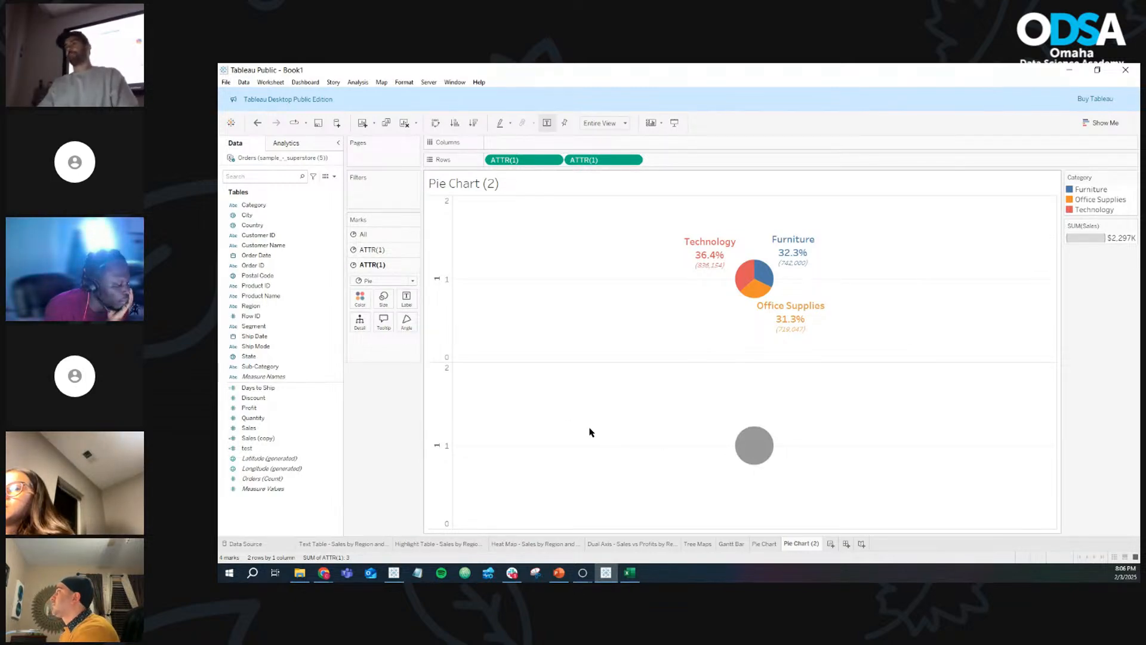
Step: Shrink the lower plain circle to about half its size and overlay it on the category pie with Dual Axis
{"action": "left_click", "coordinate": [384, 299]}
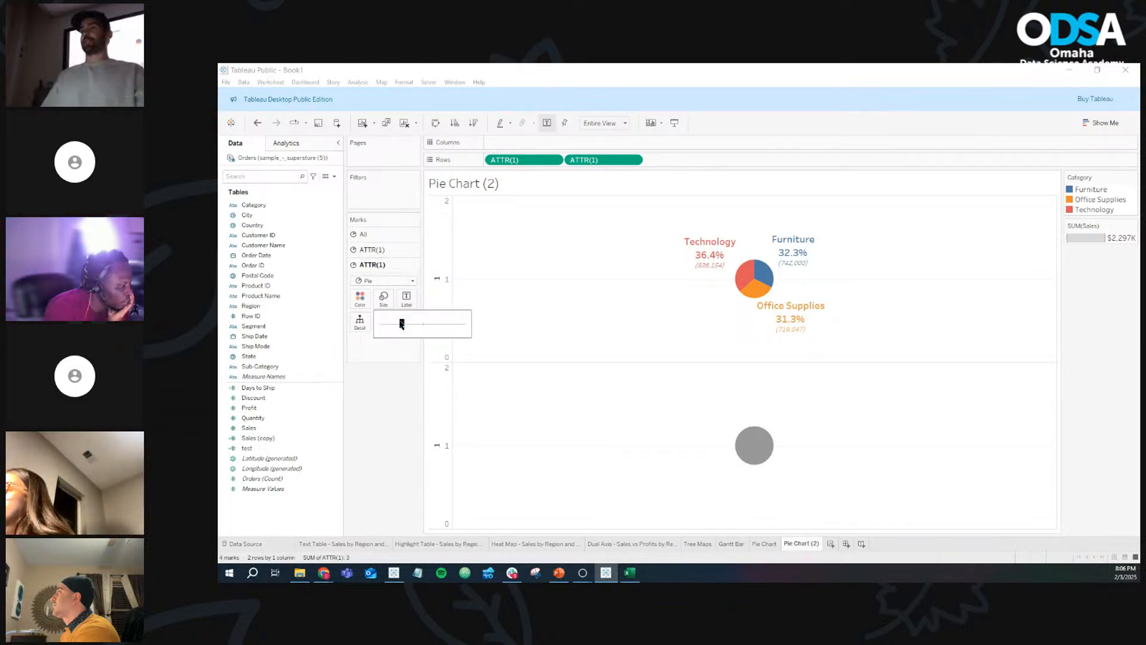
{"action": "left_click_drag", "start_coordinate": [402, 324], "coordinate": [391, 324]}
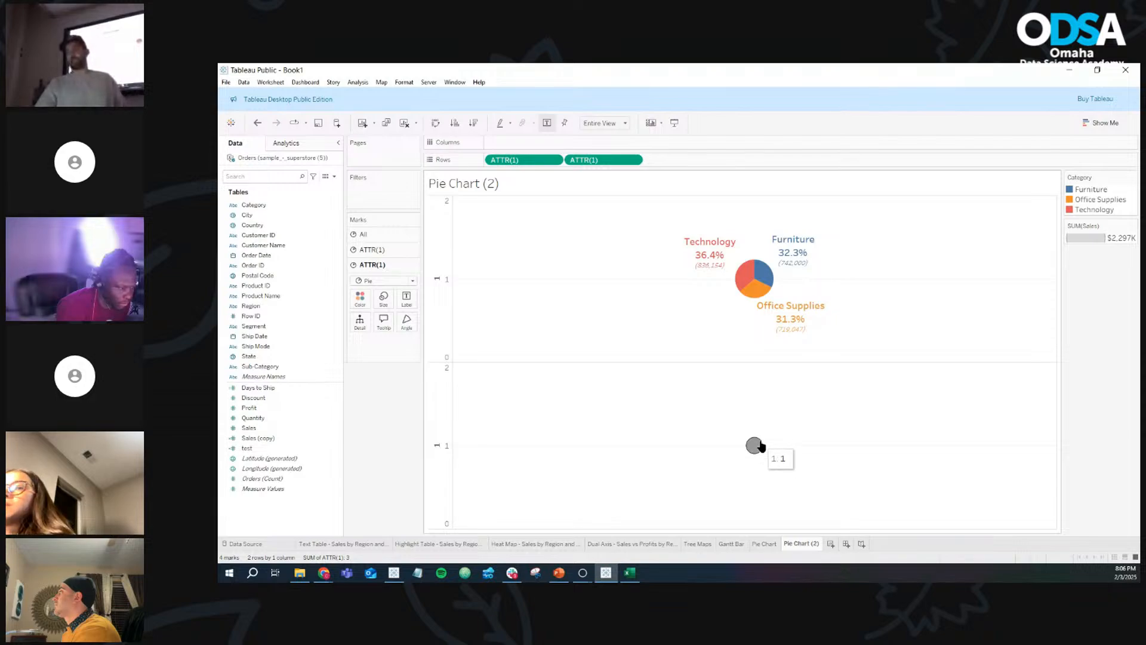
{"action": "right_click", "coordinate": [444, 400]}
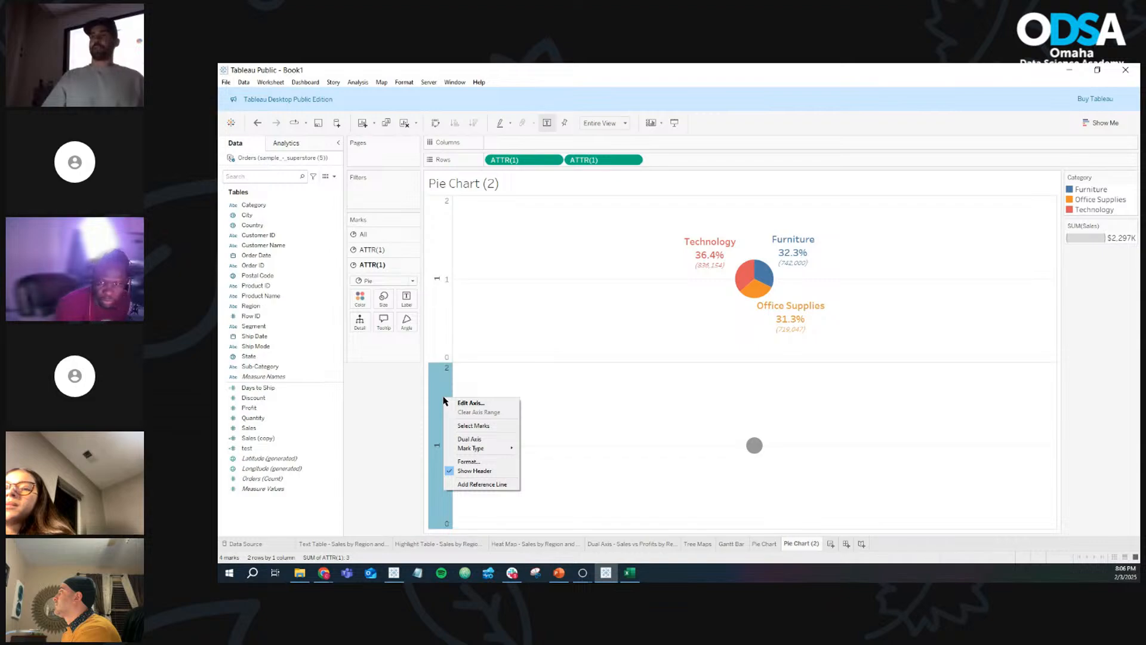
{"action": "left_click", "coordinate": [460, 440]}
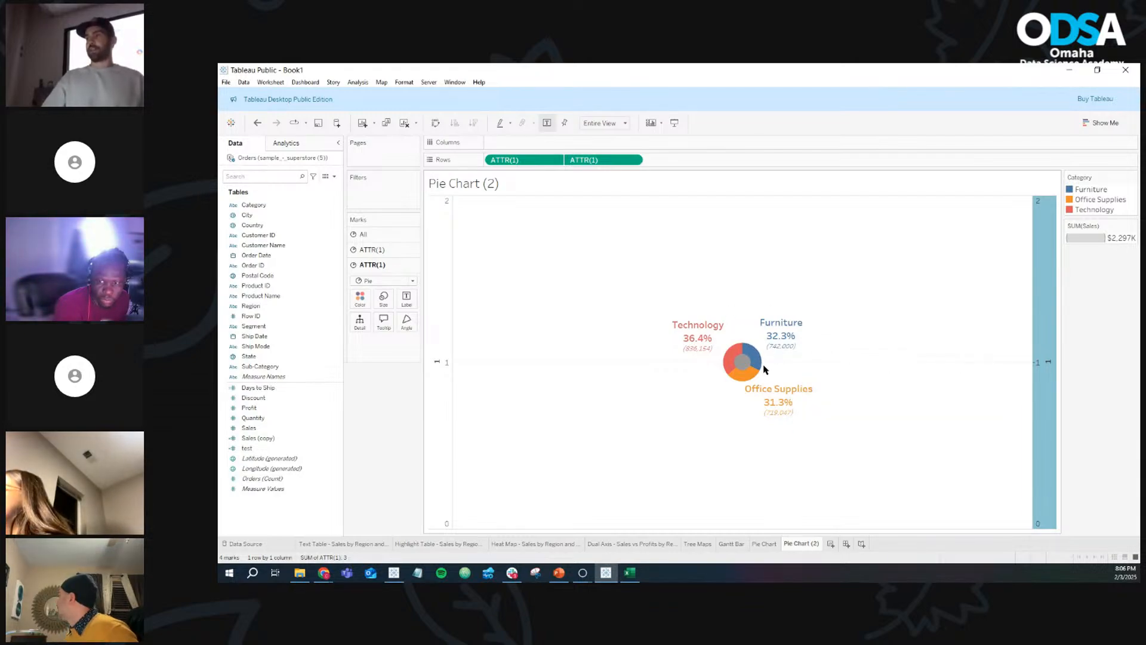
Step: Color the inner circle white to create the donut's hole
{"action": "mouse_move", "coordinate": [742, 367]}
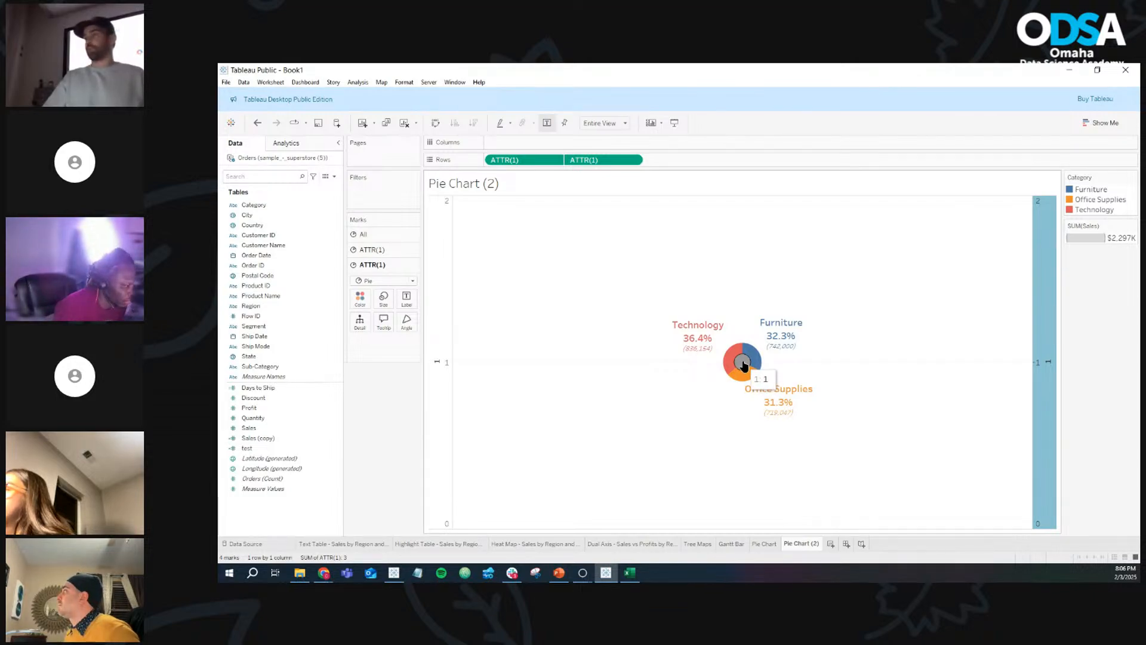
{"action": "left_click", "coordinate": [360, 298]}
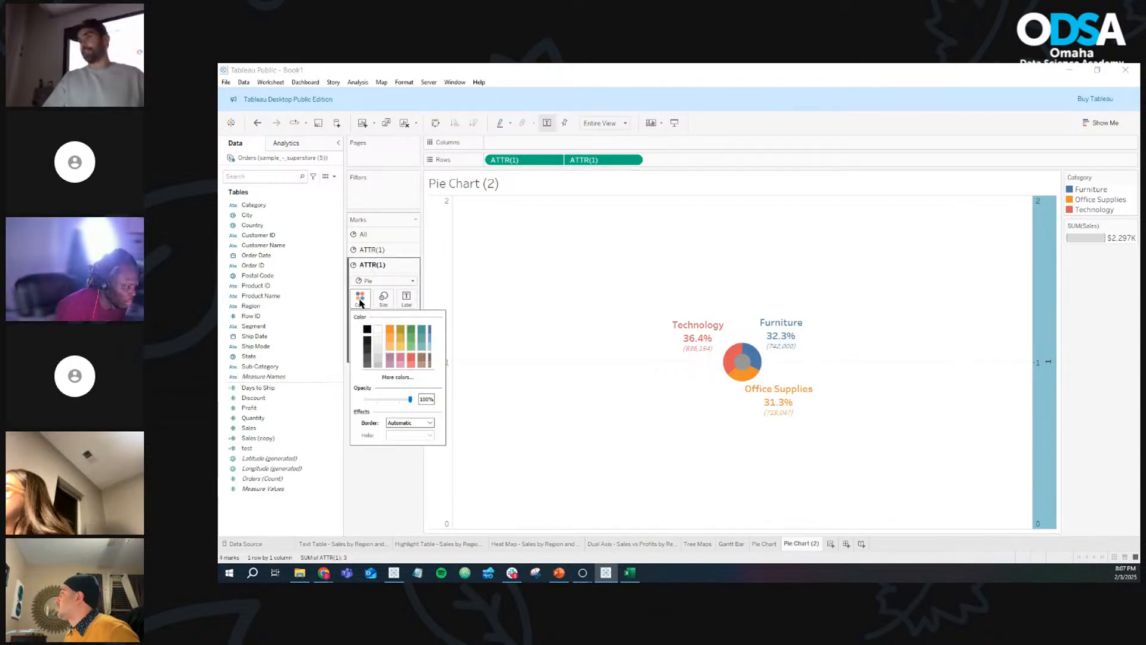
{"action": "left_click", "coordinate": [377, 331]}
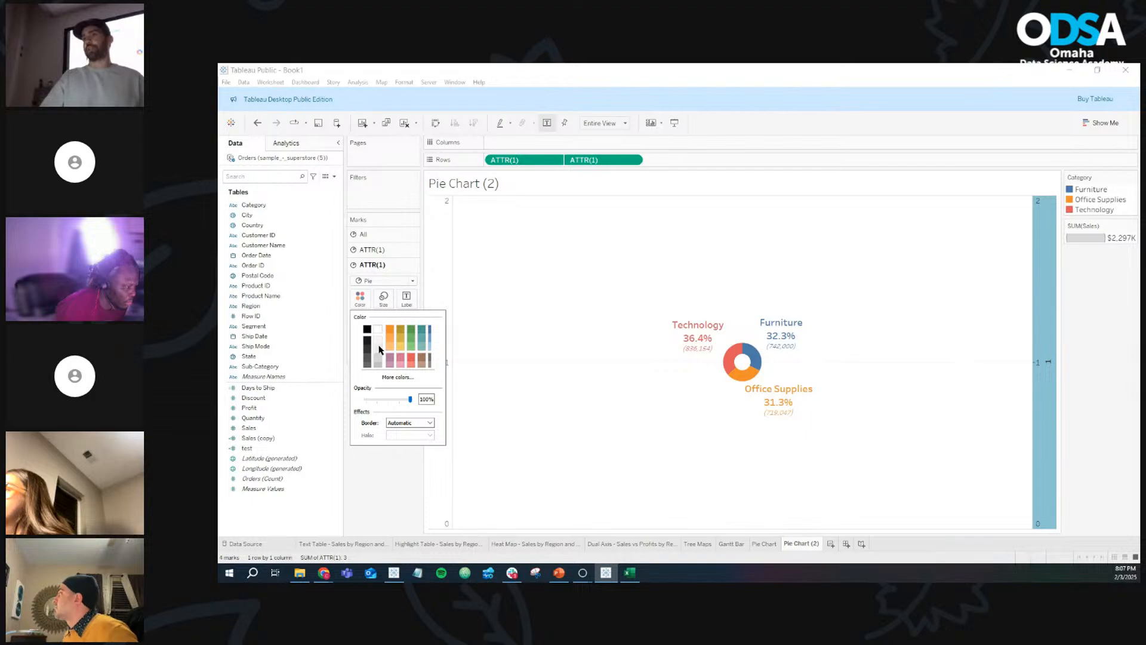
Step: Enlarge the category pie to nearly fill the view, then enlarge the white center circle until only a thin ring remains
{"action": "left_click", "coordinate": [372, 250]}
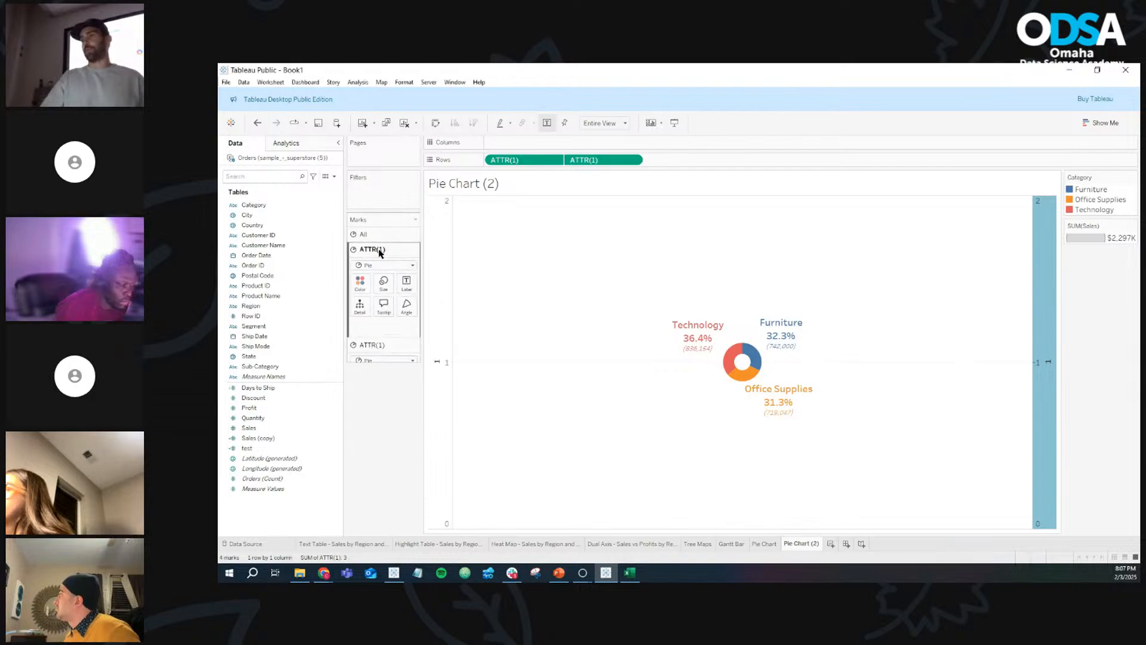
{"action": "left_click", "coordinate": [384, 283]}
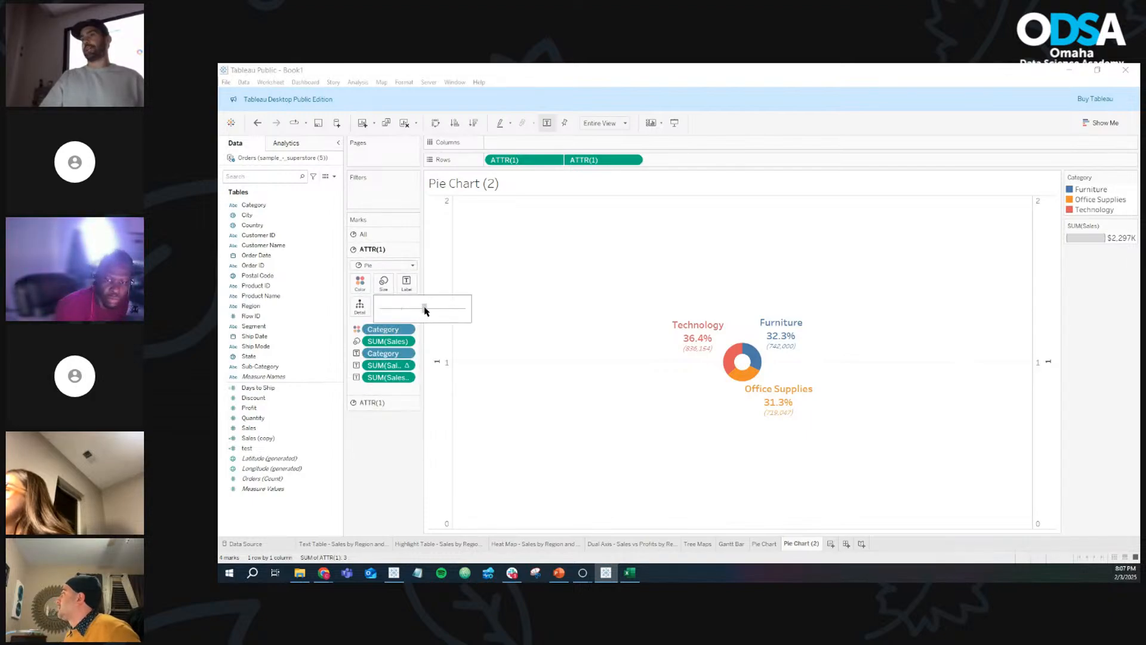
{"action": "left_click_drag", "start_coordinate": [422, 310], "coordinate": [453, 312]}
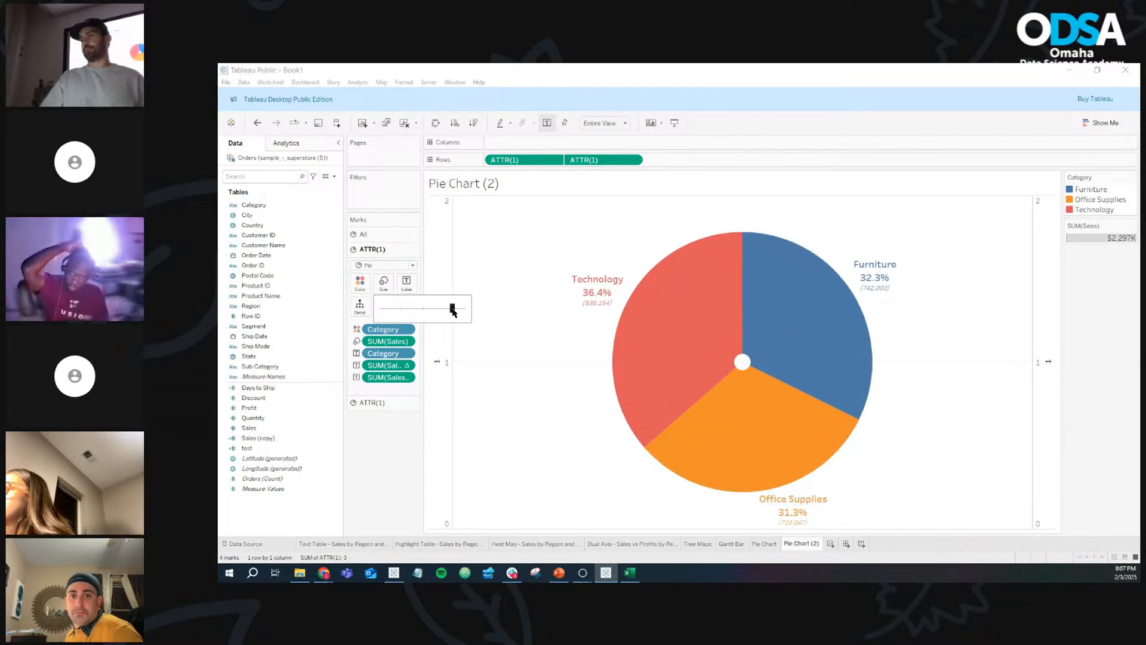
{"action": "left_click", "coordinate": [382, 402]}
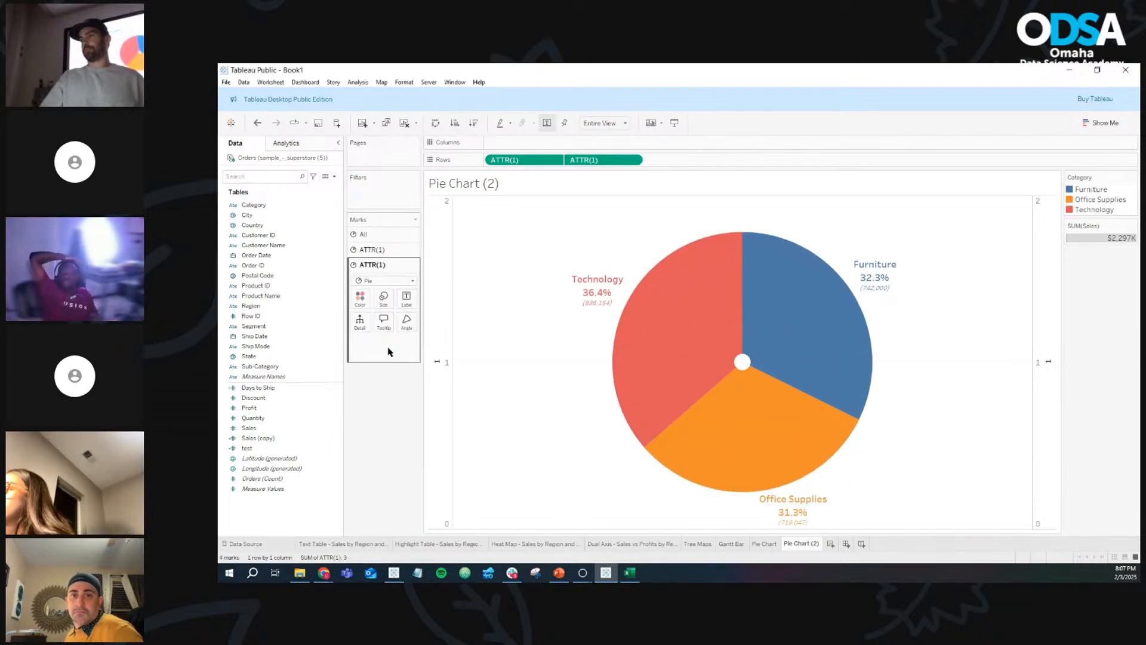
{"action": "left_click", "coordinate": [383, 299]}
{"action": "left_click_drag", "start_coordinate": [389, 324], "coordinate": [449, 326]}
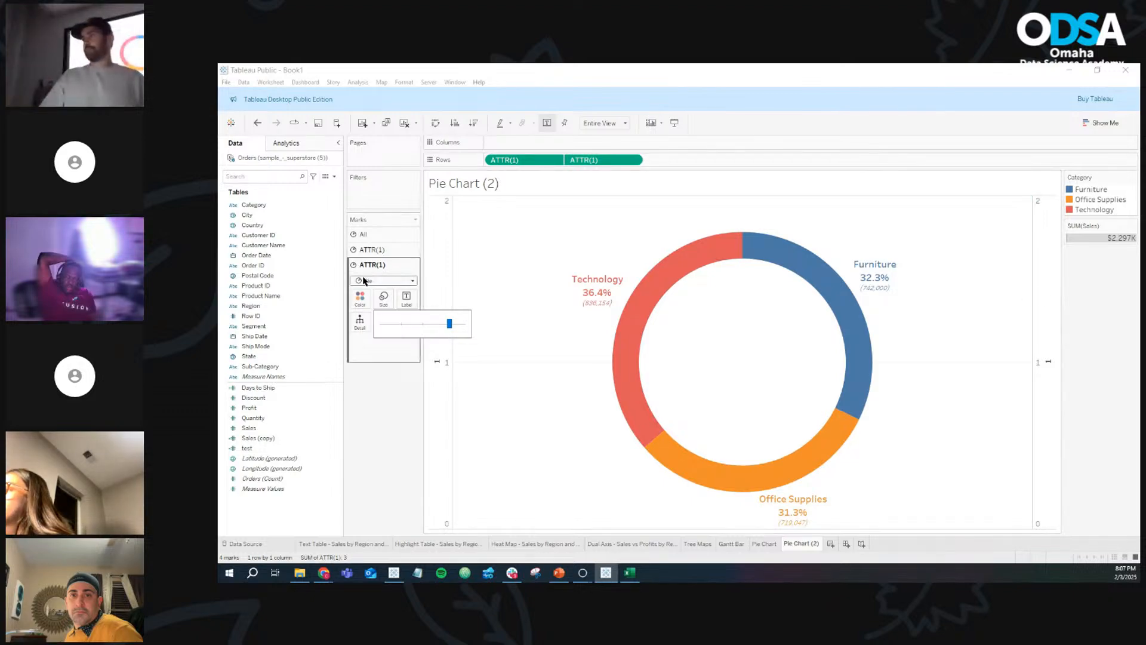
{"action": "left_click", "coordinate": [363, 305]}
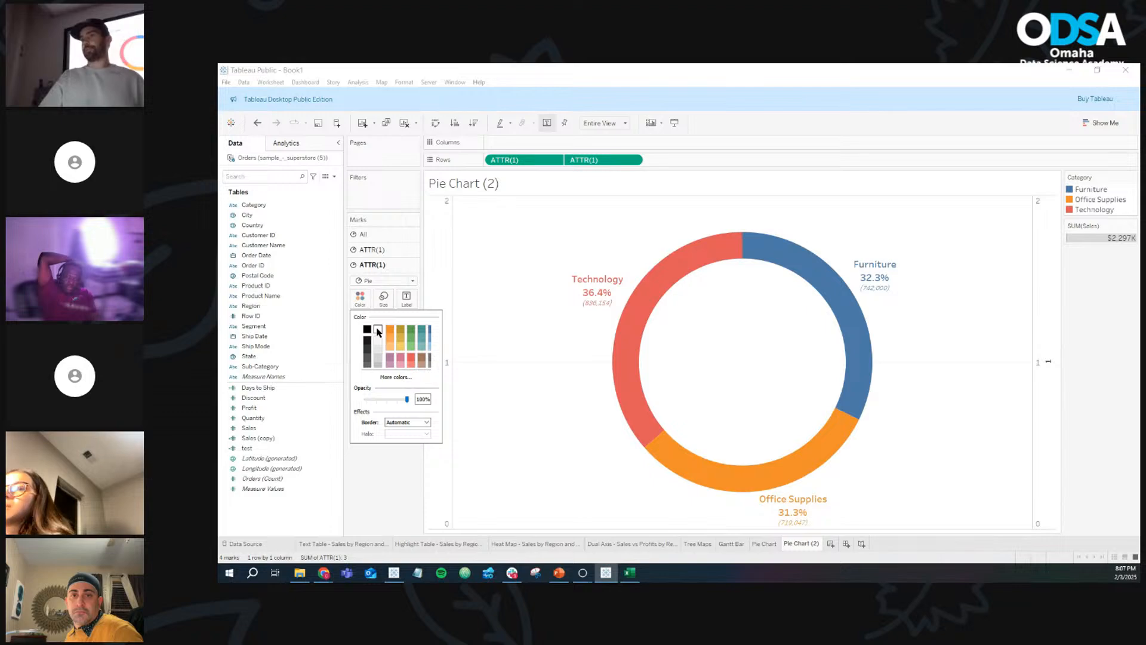
{"action": "left_click", "coordinate": [379, 489]}
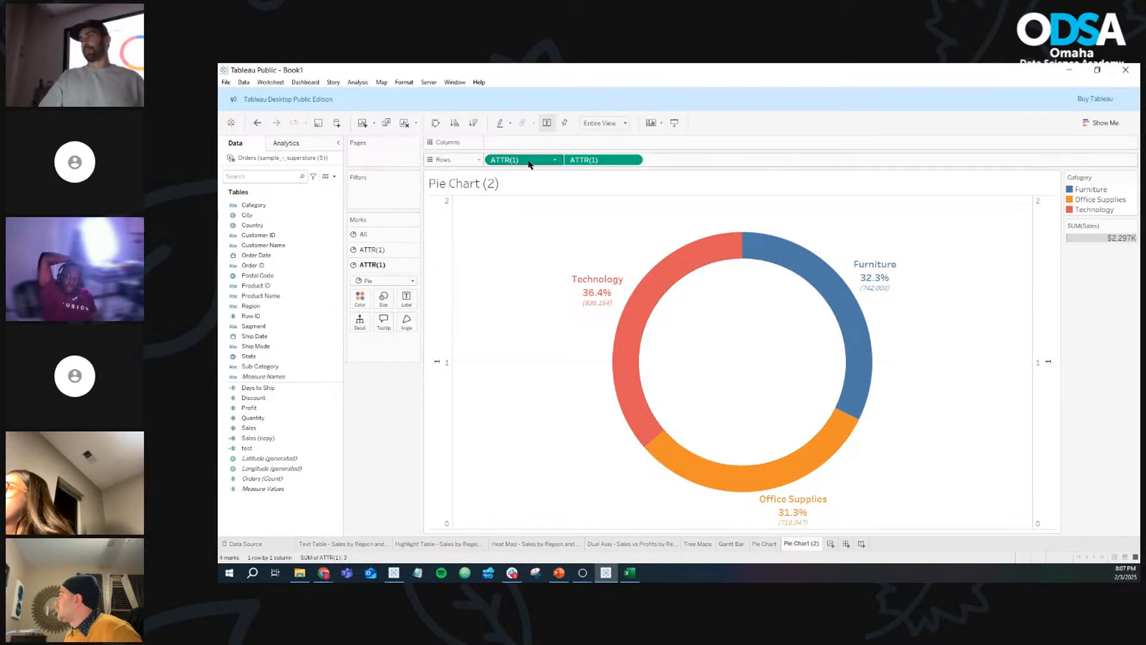
Step: Hide the headers of both ATTR(1) axes on the donut chart
{"action": "right_click", "coordinate": [1044, 306]}
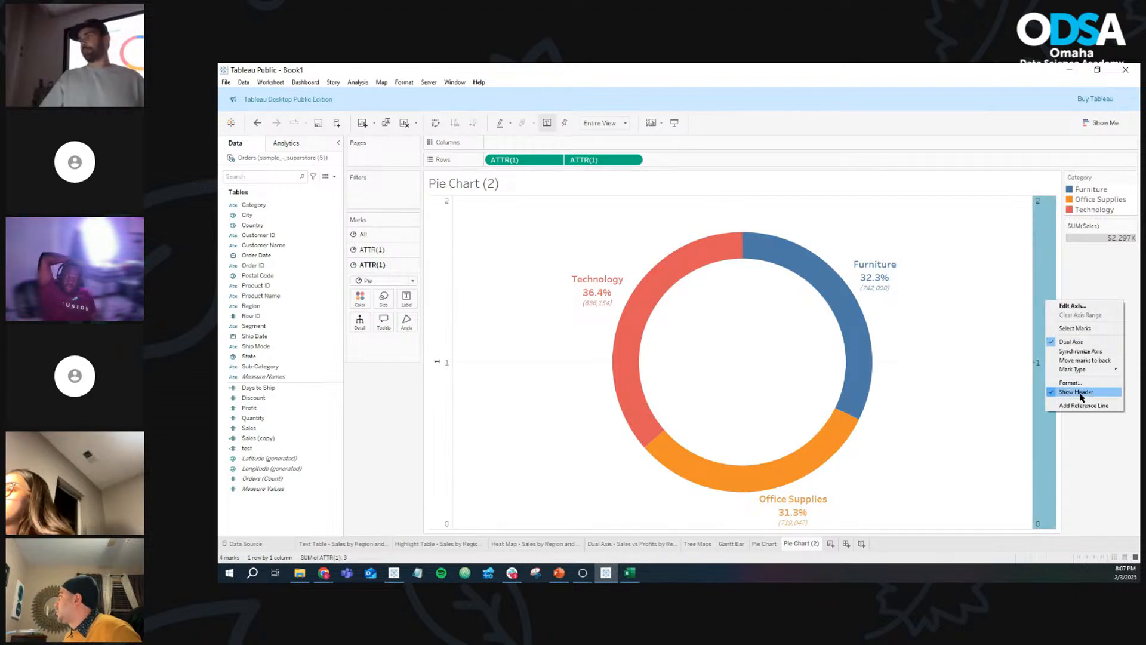
{"action": "left_click", "coordinate": [1078, 392]}
{"action": "right_click", "coordinate": [446, 327]}
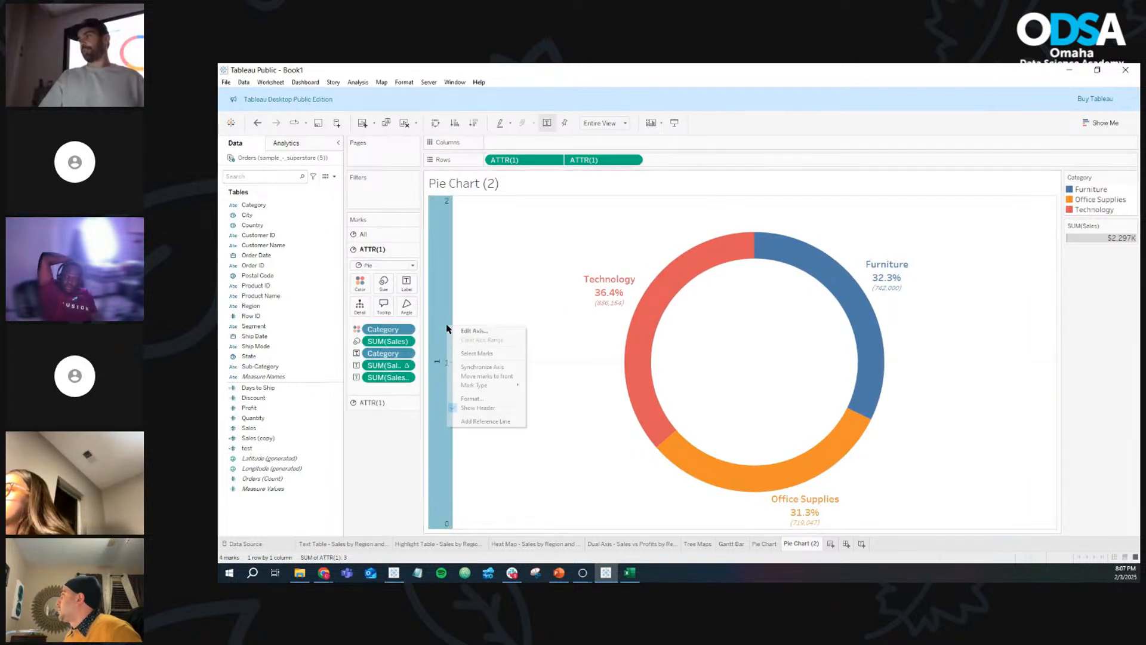
{"action": "left_click", "coordinate": [476, 408]}
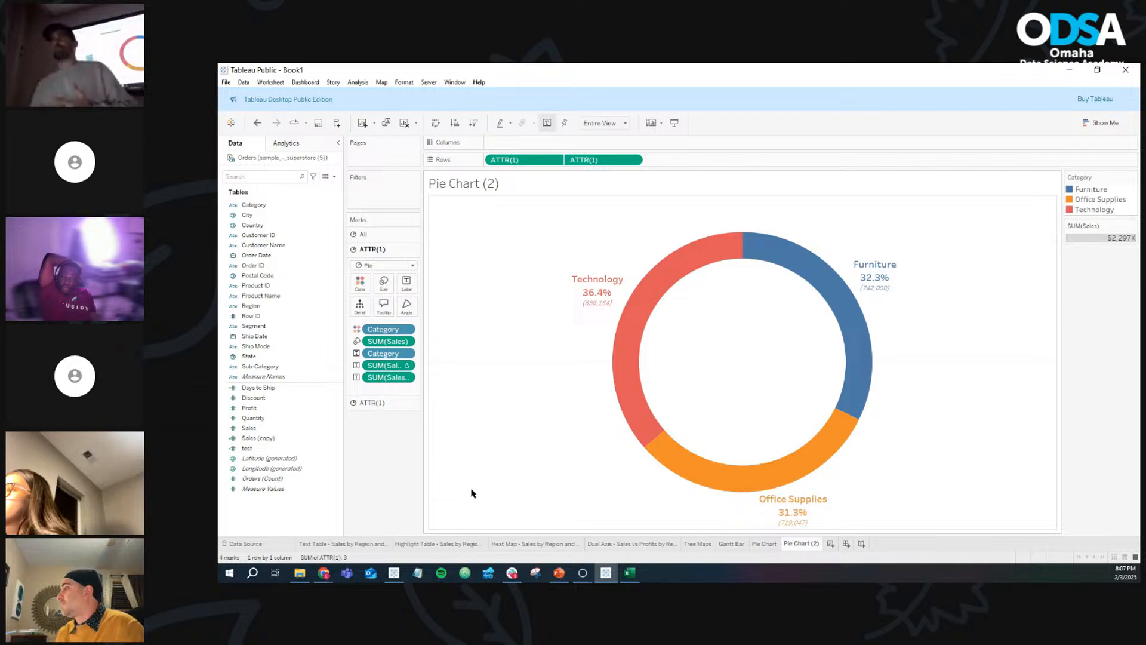
Step: Switch to Chrome and search the web for "how to make a donut chart in tableau" in the empty tab
{"action": "left_click", "coordinate": [324, 573]}
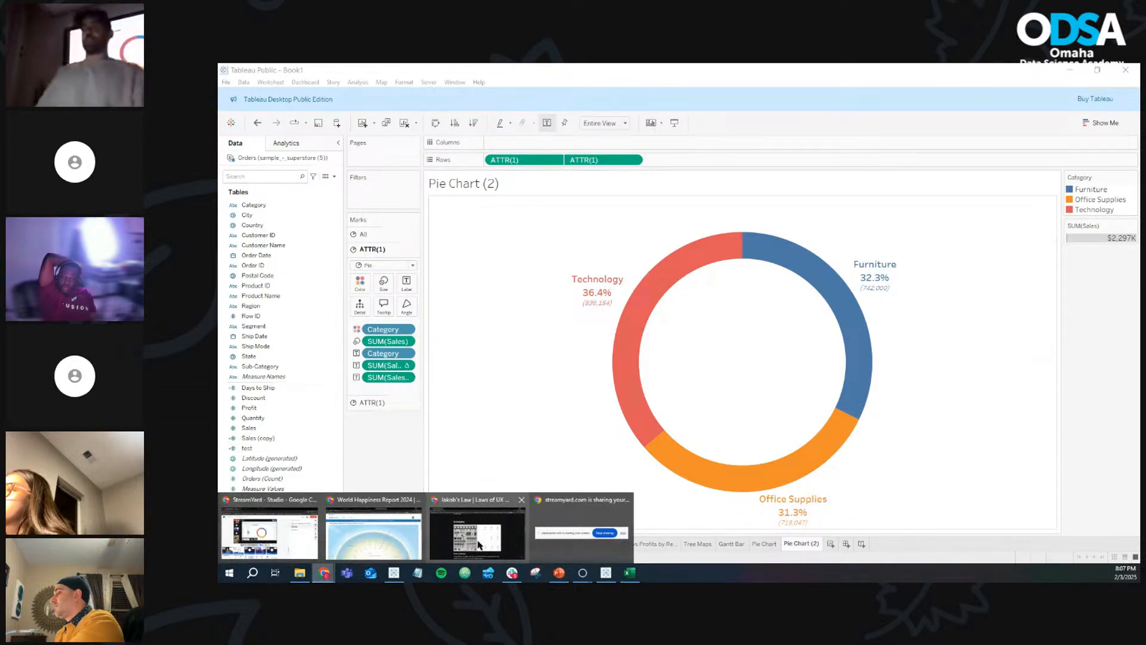
{"action": "left_click", "coordinate": [369, 546]}
{"action": "left_click", "coordinate": [818, 73]}
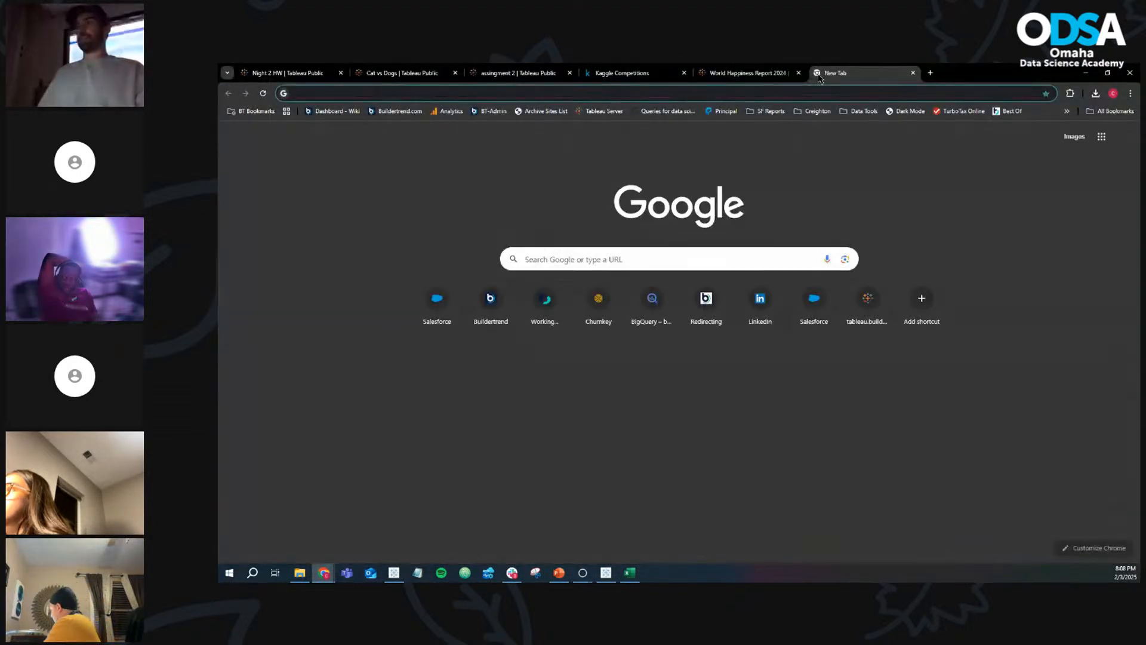
{"action": "type", "text": "h"}
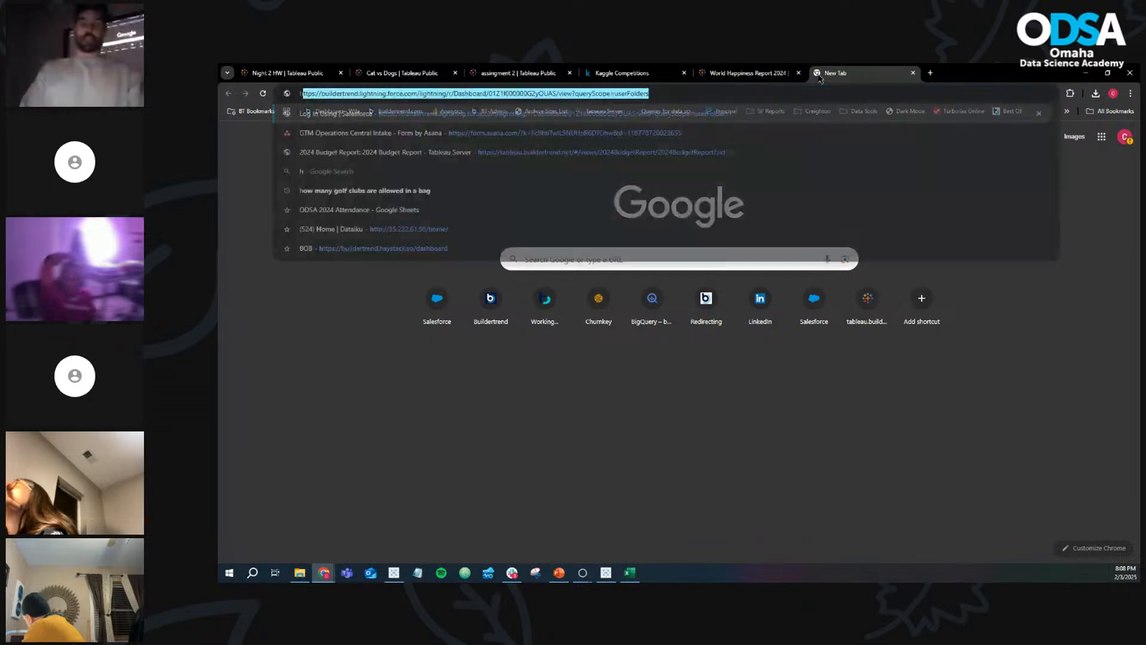
{"action": "type", "text": "ow to make a donut chart in"}
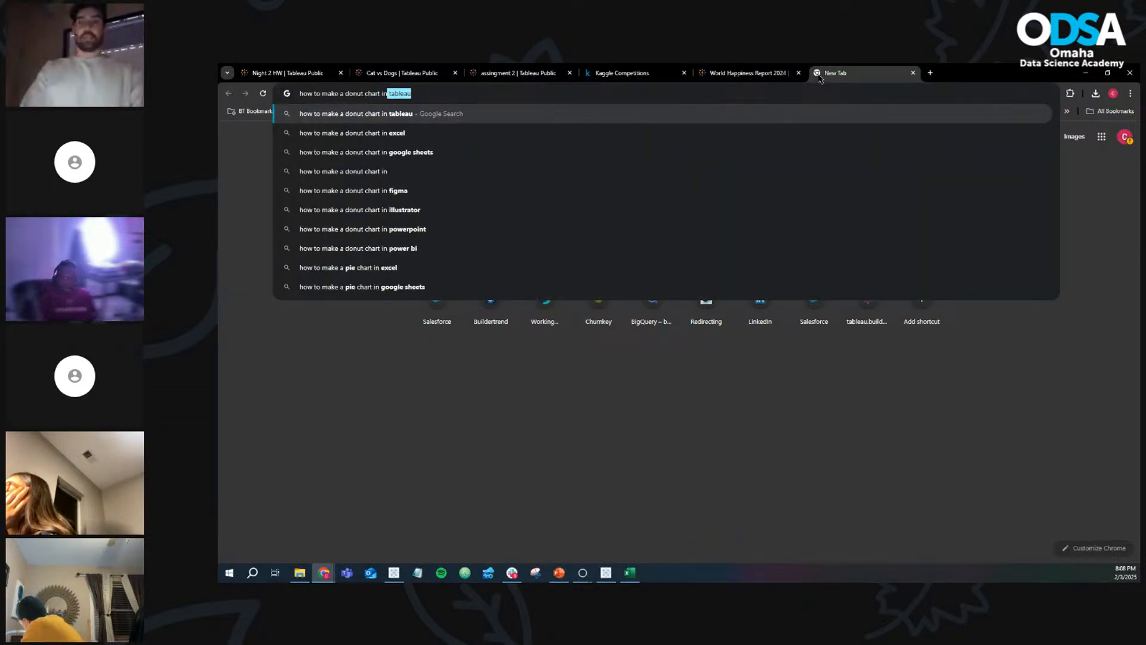
{"action": "key", "text": "Return"}
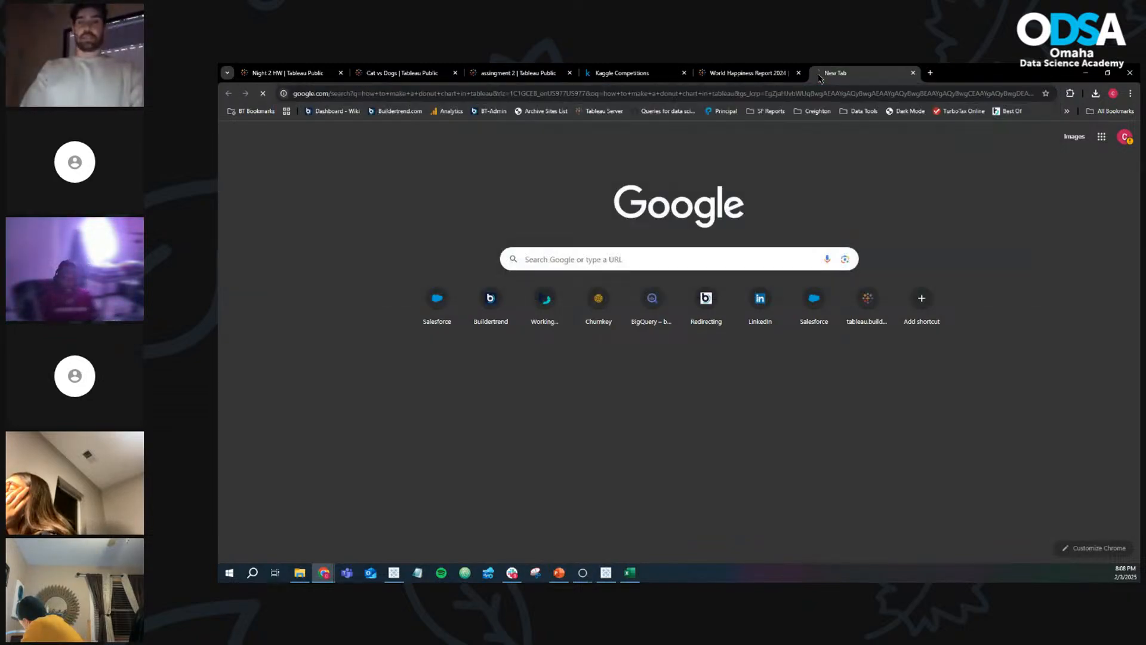
Step: Open the Tableau Community thread "Creating Donut Chart in Tableau", expand the top-rated answer and read through its steps
{"action": "scroll", "coordinate": [577, 234], "scroll_direction": "down", "scroll_amount": 3}
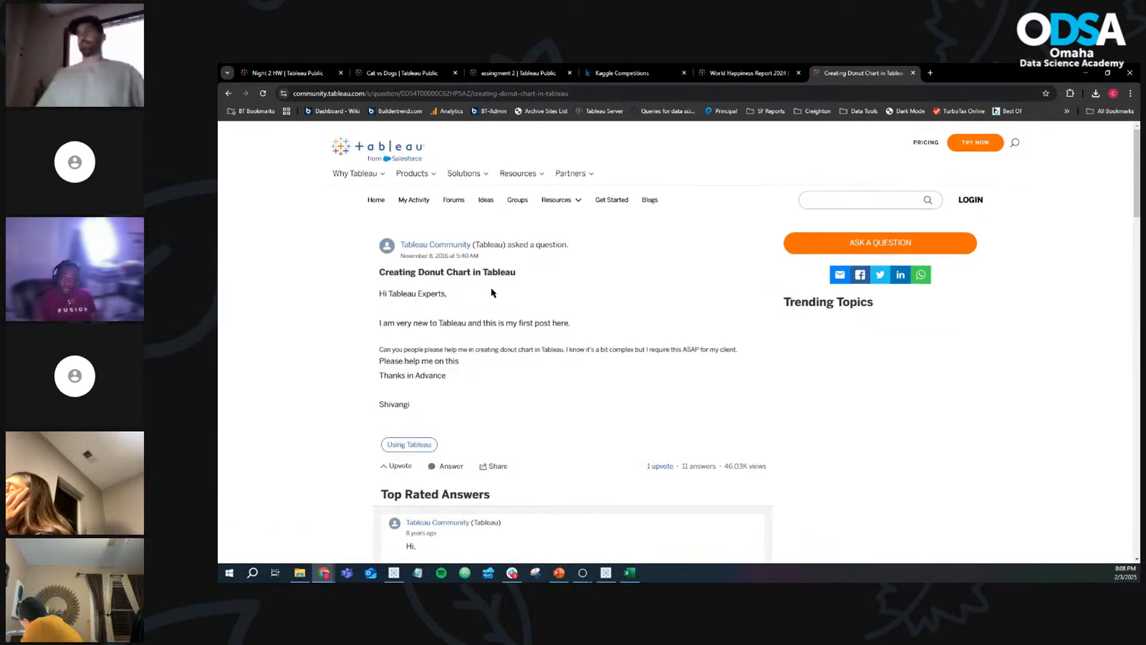
{"action": "scroll", "coordinate": [491, 288], "scroll_direction": "down", "scroll_amount": 4}
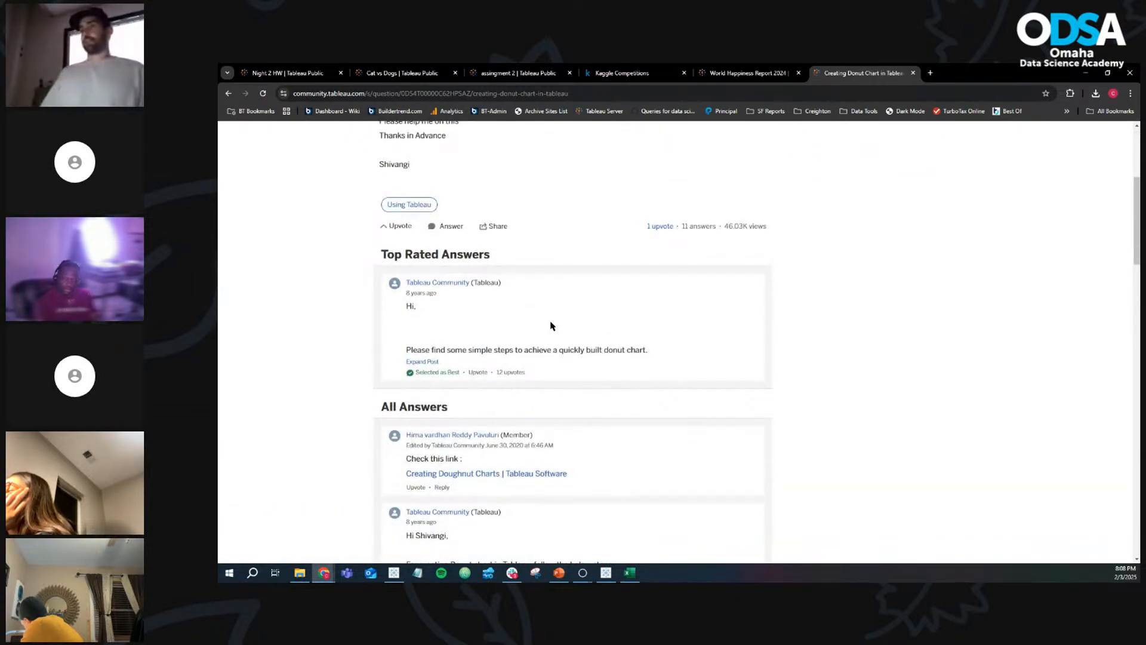
{"action": "left_click", "coordinate": [426, 362]}
{"action": "scroll", "coordinate": [536, 341], "scroll_direction": "down", "scroll_amount": 2}
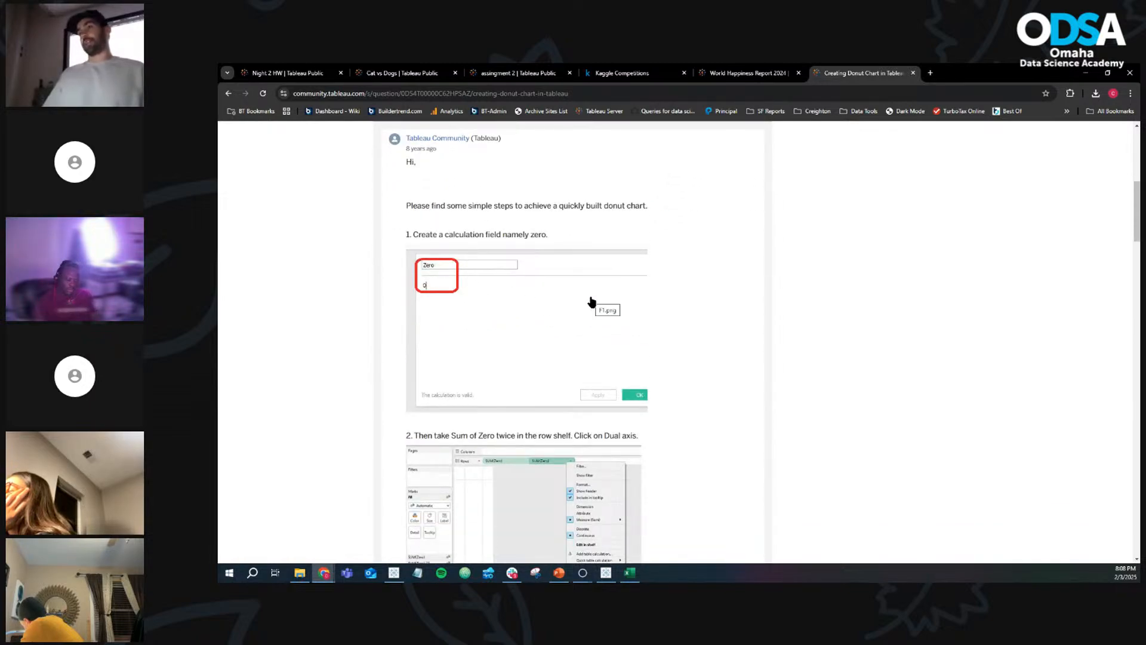
{"action": "scroll", "coordinate": [673, 268], "scroll_direction": "down", "scroll_amount": 3}
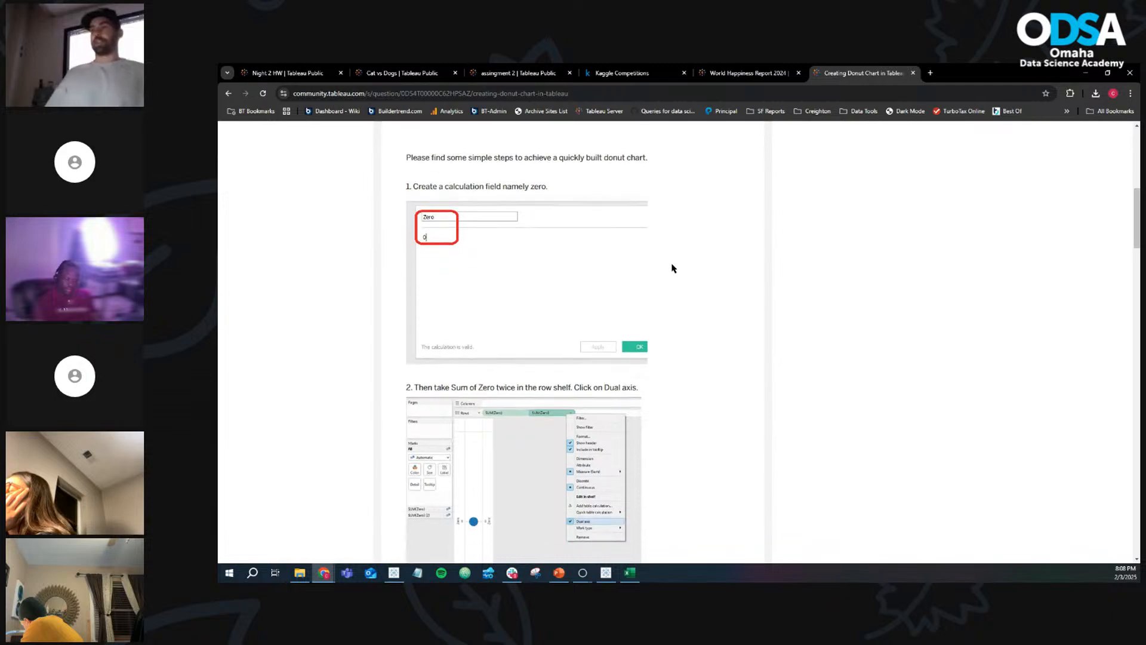
{"action": "scroll", "coordinate": [673, 268], "scroll_direction": "down", "scroll_amount": 7}
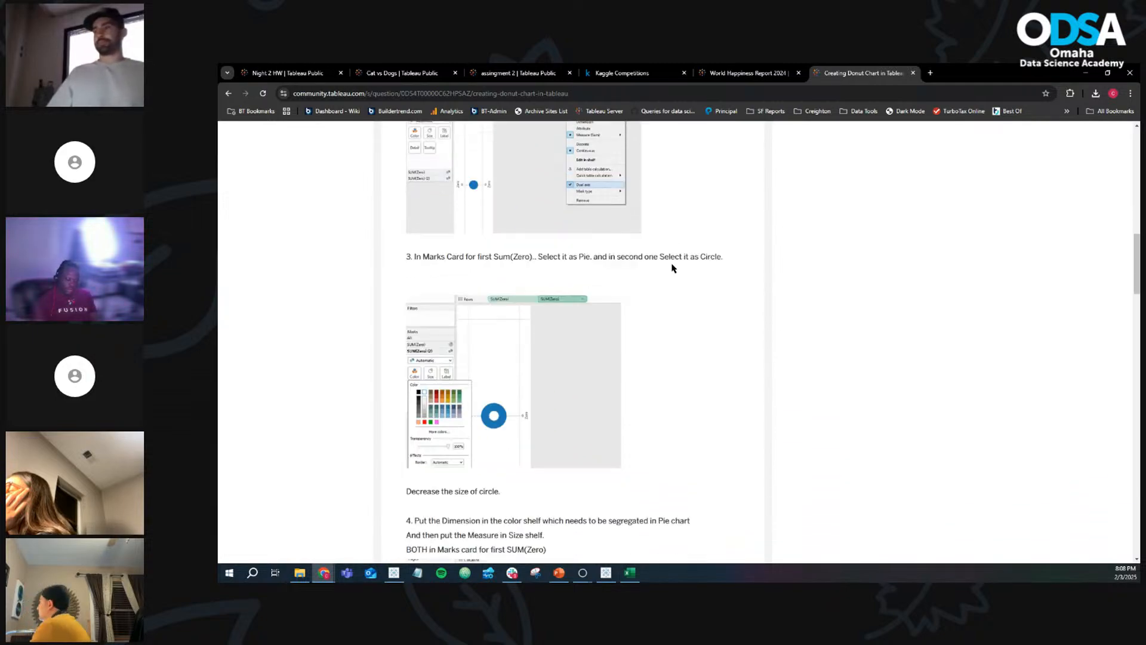
{"action": "scroll", "coordinate": [672, 268], "scroll_direction": "up", "scroll_amount": 10}
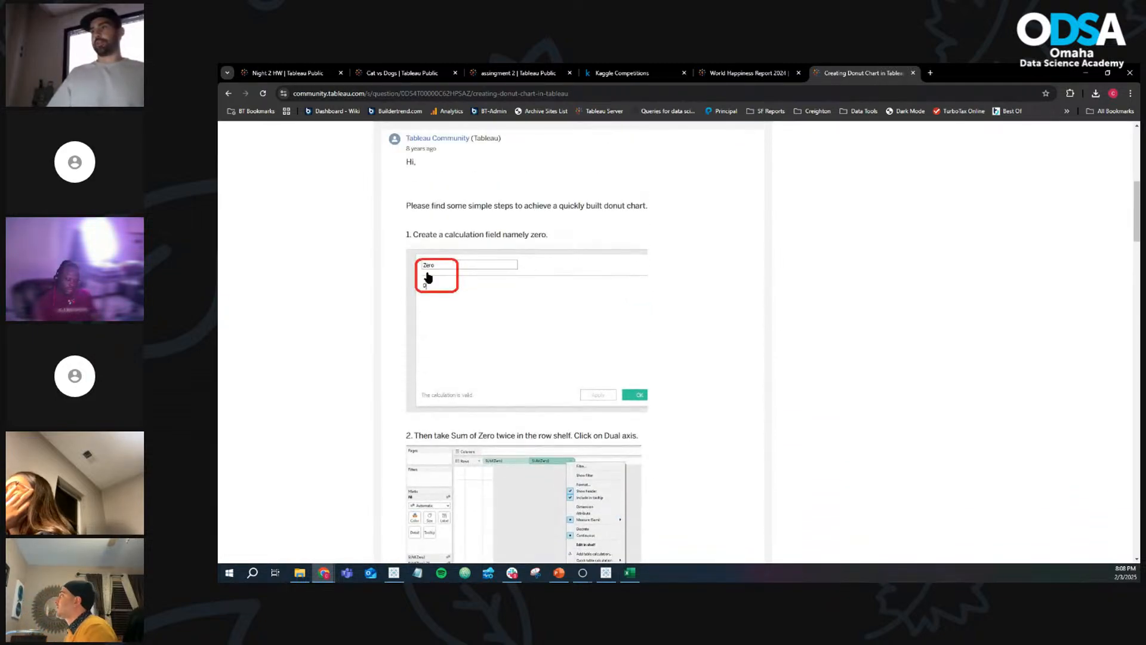
{"action": "scroll", "coordinate": [440, 282], "scroll_direction": "down", "scroll_amount": 9}
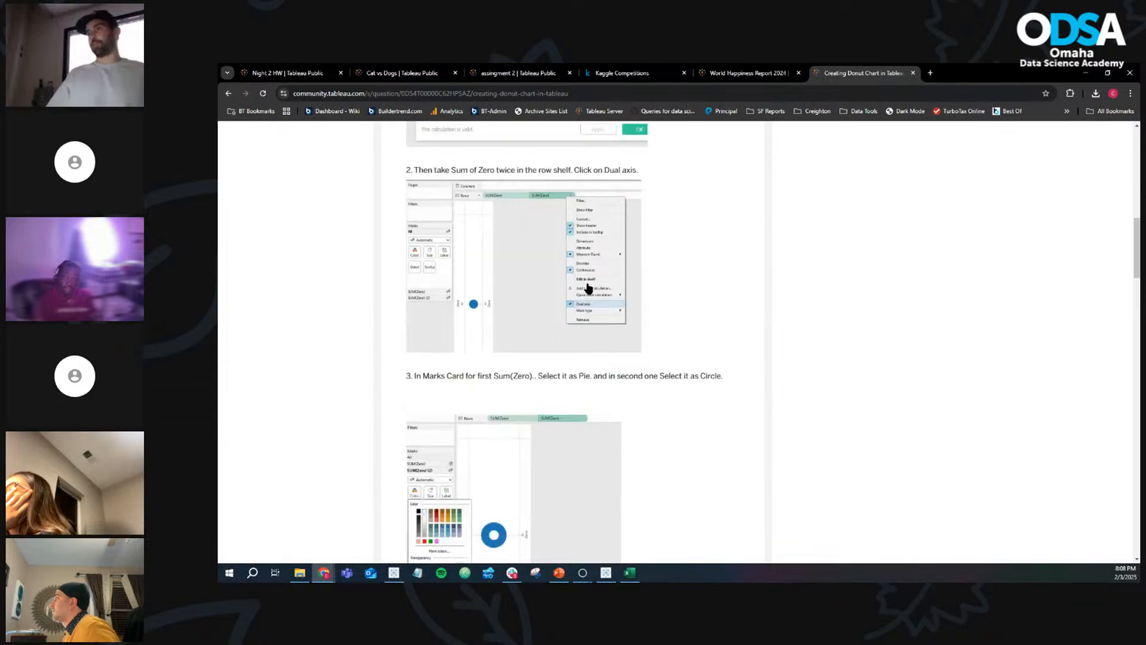
{"action": "scroll", "coordinate": [516, 283], "scroll_direction": "down", "scroll_amount": 12}
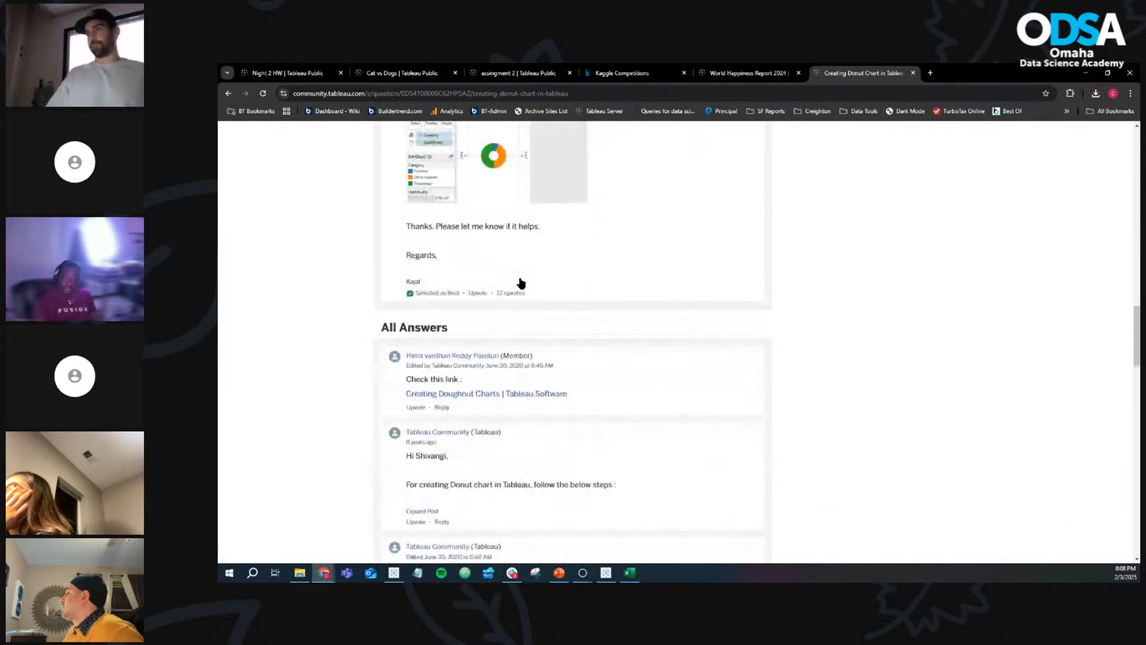
Step: Return to the donut chart search results and look over the other articles and videos
{"action": "key", "text": "alt+Left"}
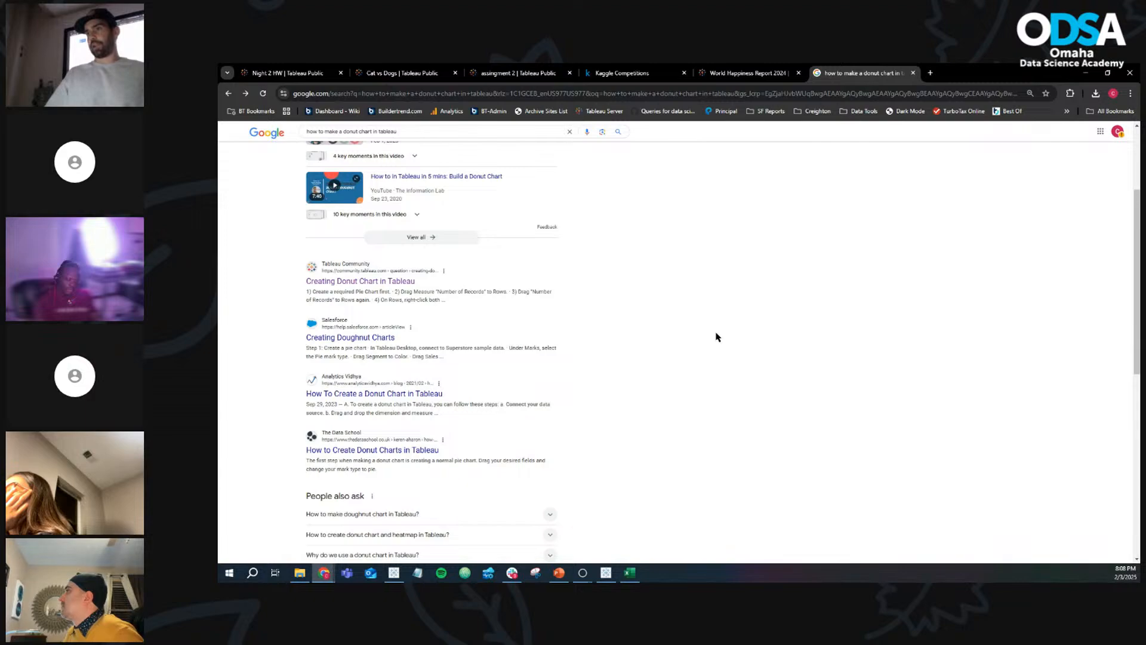
{"action": "scroll", "coordinate": [647, 302], "scroll_direction": "up", "scroll_amount": 2}
{"action": "scroll", "coordinate": [630, 392], "scroll_direction": "down", "scroll_amount": 4}
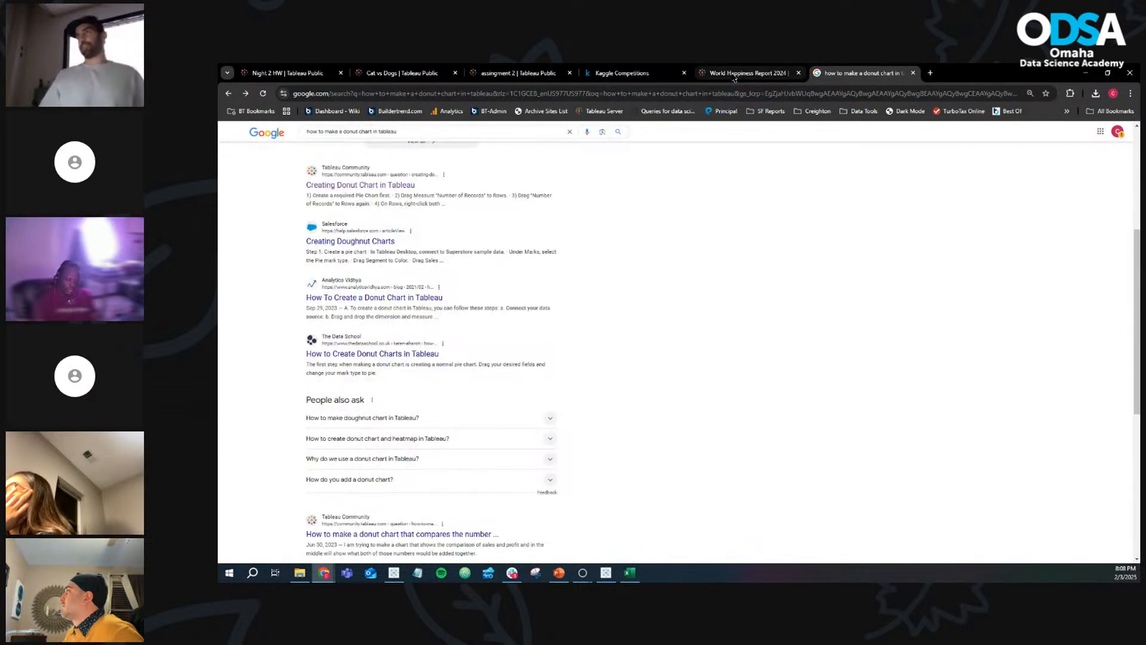
{"action": "mouse_move", "coordinate": [734, 78]}
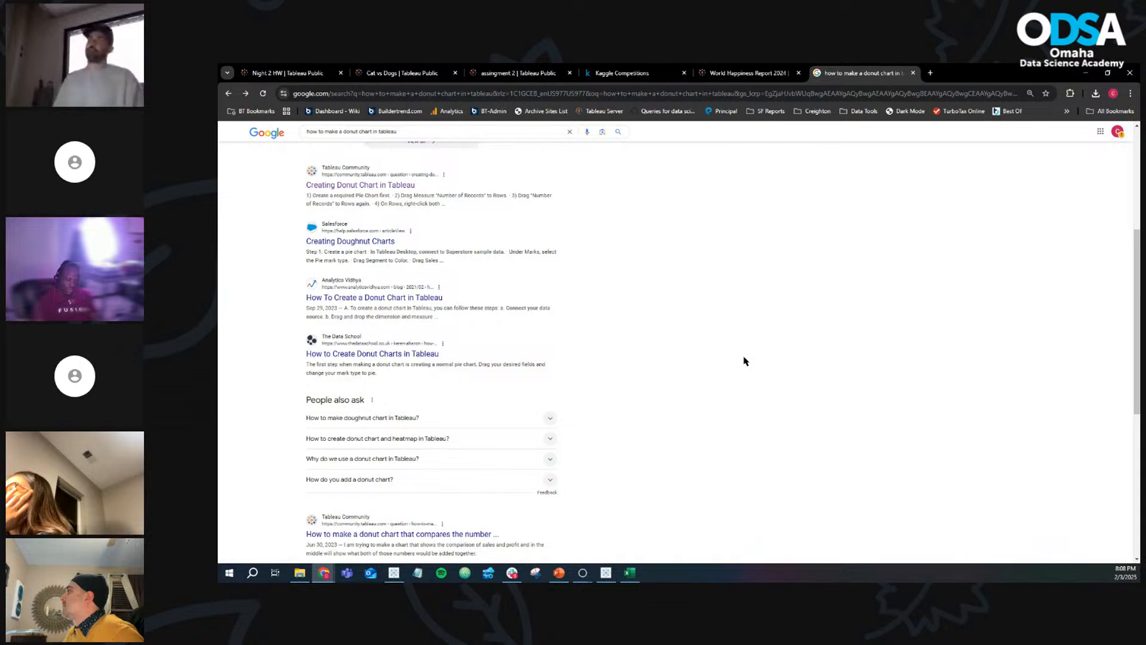
{"action": "scroll", "coordinate": [744, 360], "scroll_direction": "up", "scroll_amount": 5}
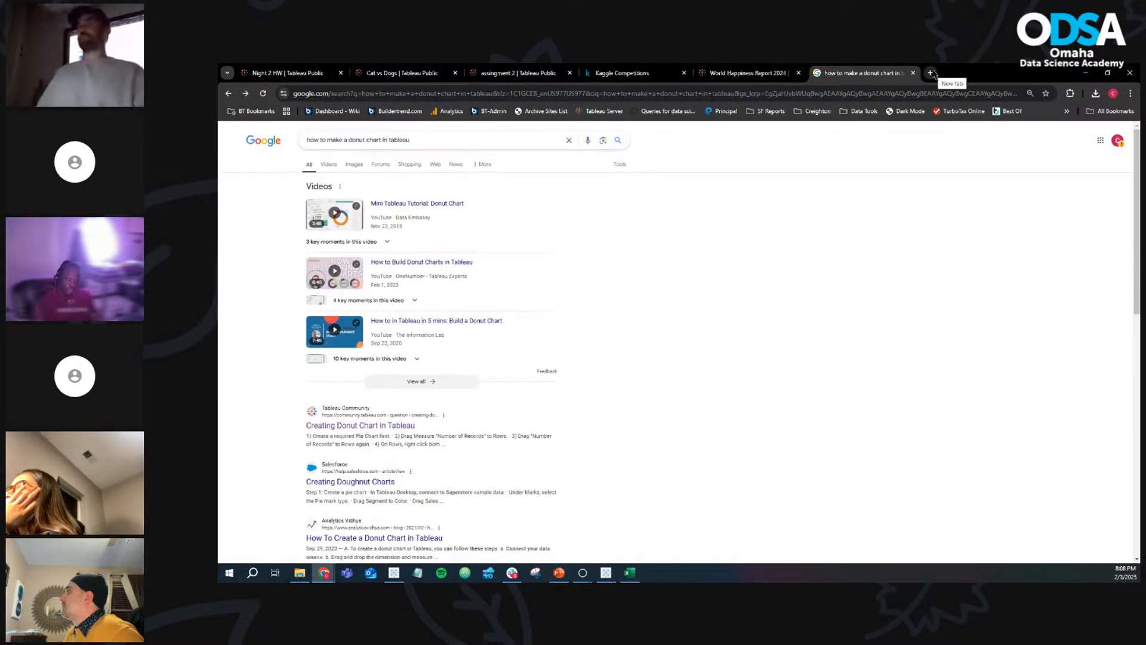
Step: Search the web for "tableau tips and tricks" and look through the results
{"action": "triple_click", "coordinate": [394, 141]}
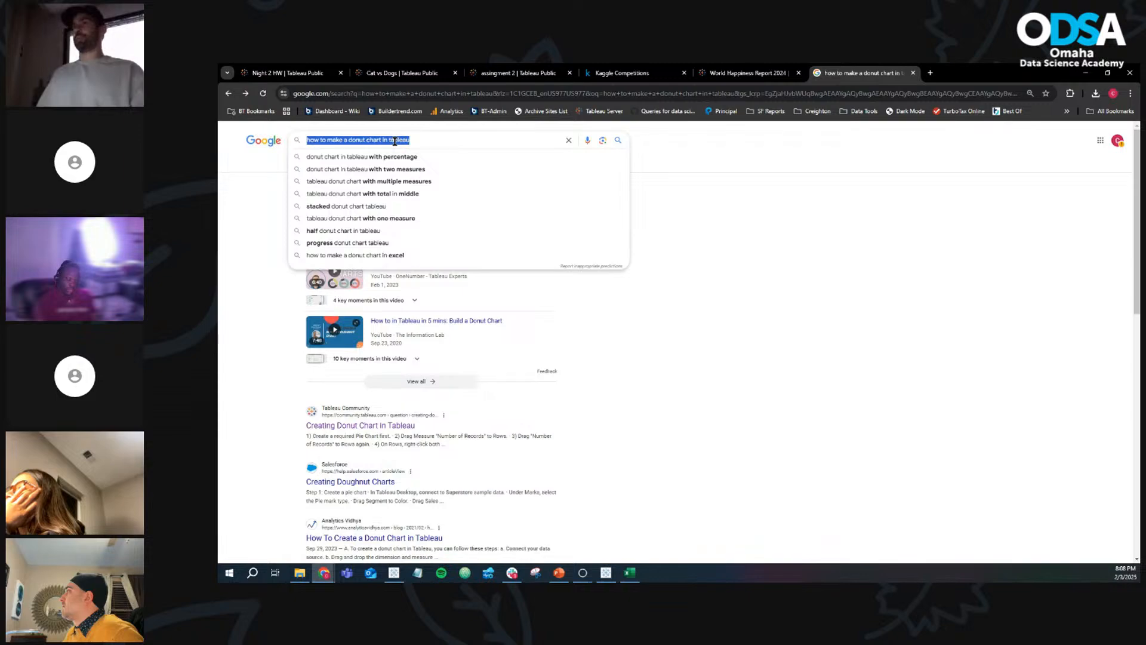
{"action": "type", "text": "tableau"}
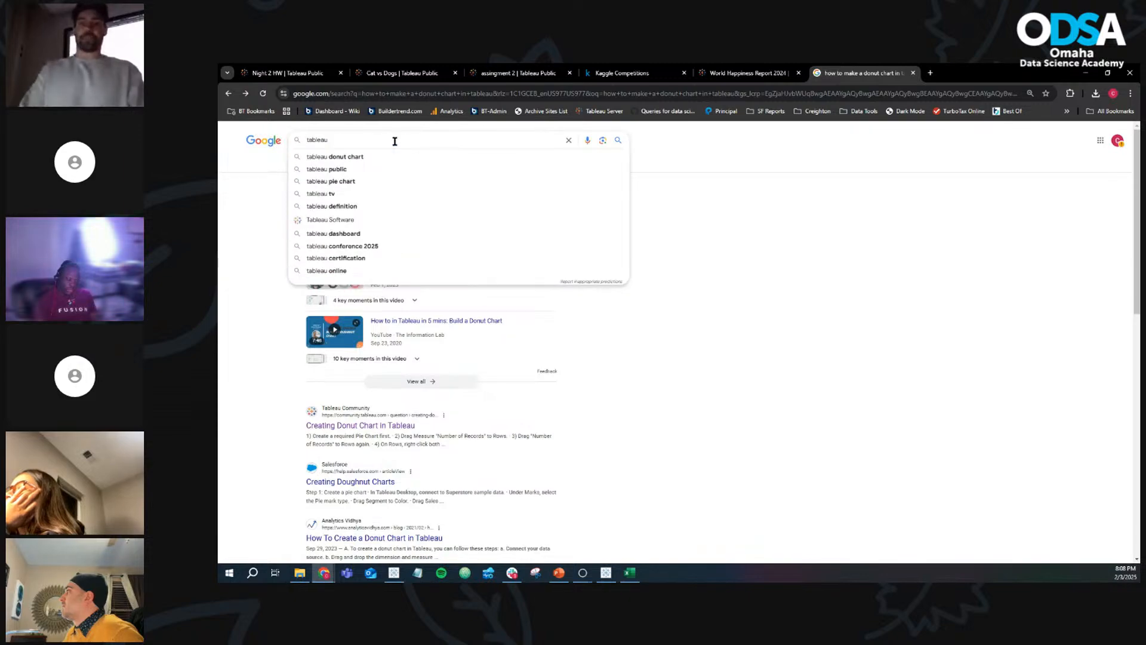
{"action": "type", "text": " tips a"}
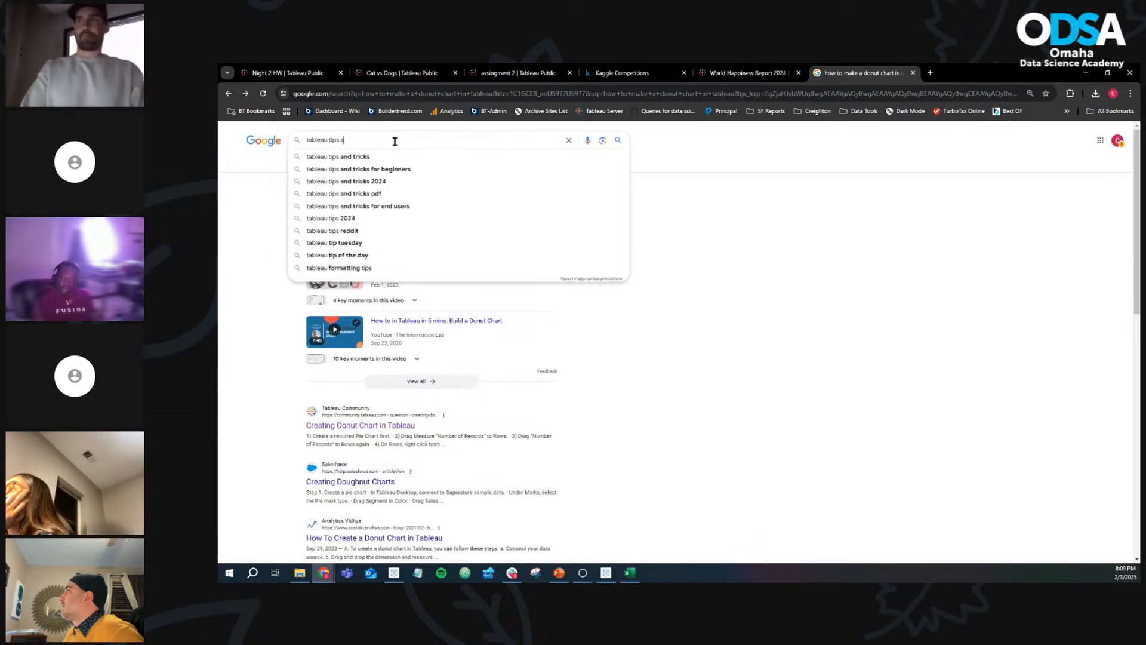
{"action": "type", "text": "nd"}
{"action": "key", "text": "Down"}
{"action": "key", "text": "Return"}
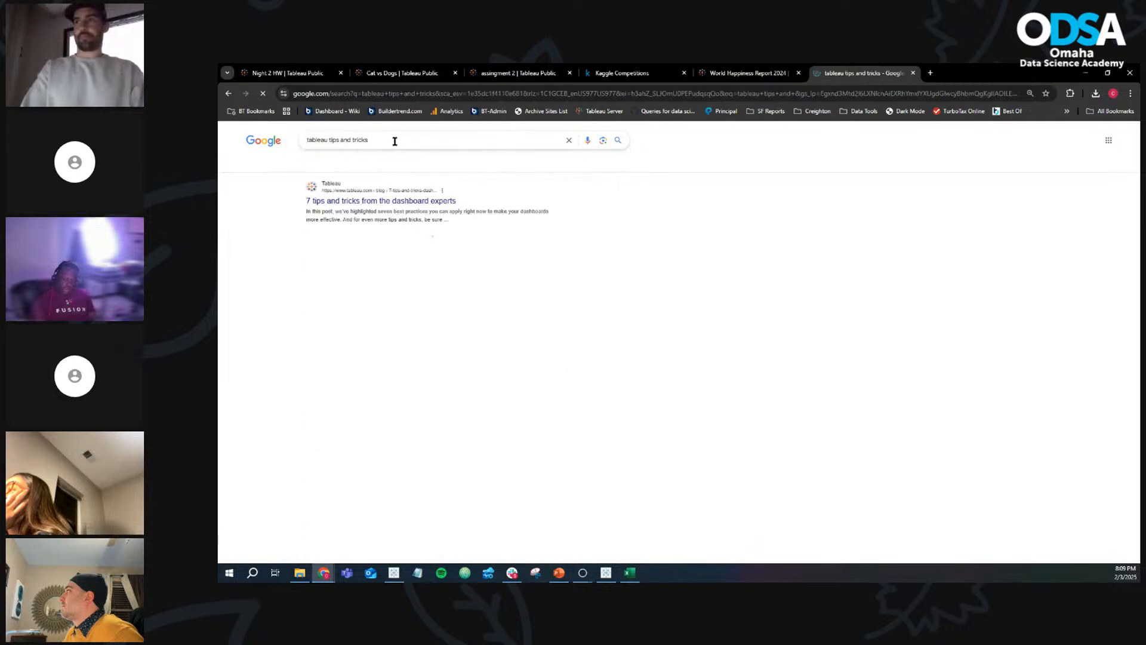
{"action": "scroll", "coordinate": [513, 218], "scroll_direction": "down", "scroll_amount": 1}
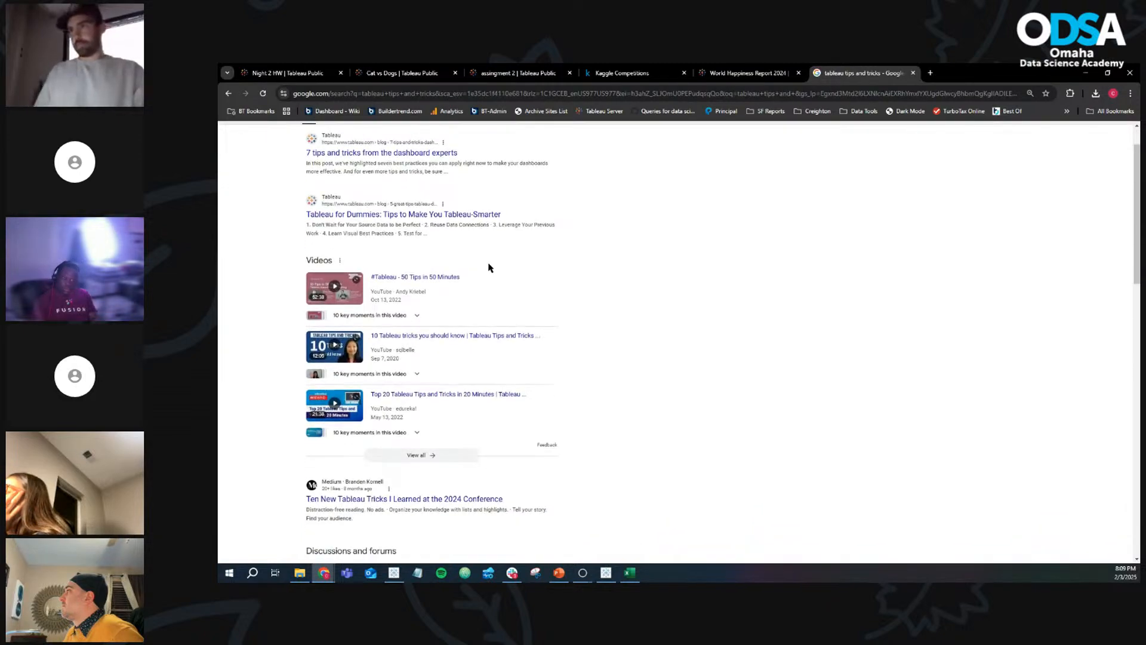
Step: Open the video "#Tableau - 50 Tips in 50 Minutes", skip to about 7:29, play a short passage and pause it
{"action": "left_click", "coordinate": [440, 278]}
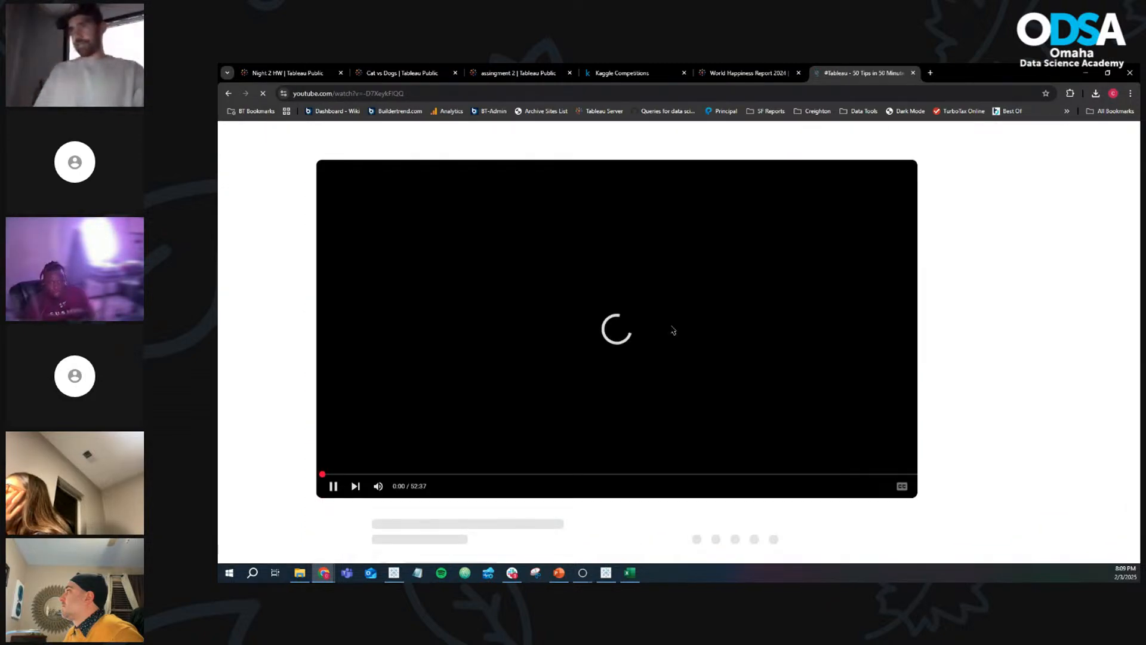
{"action": "left_click", "coordinate": [336, 490]}
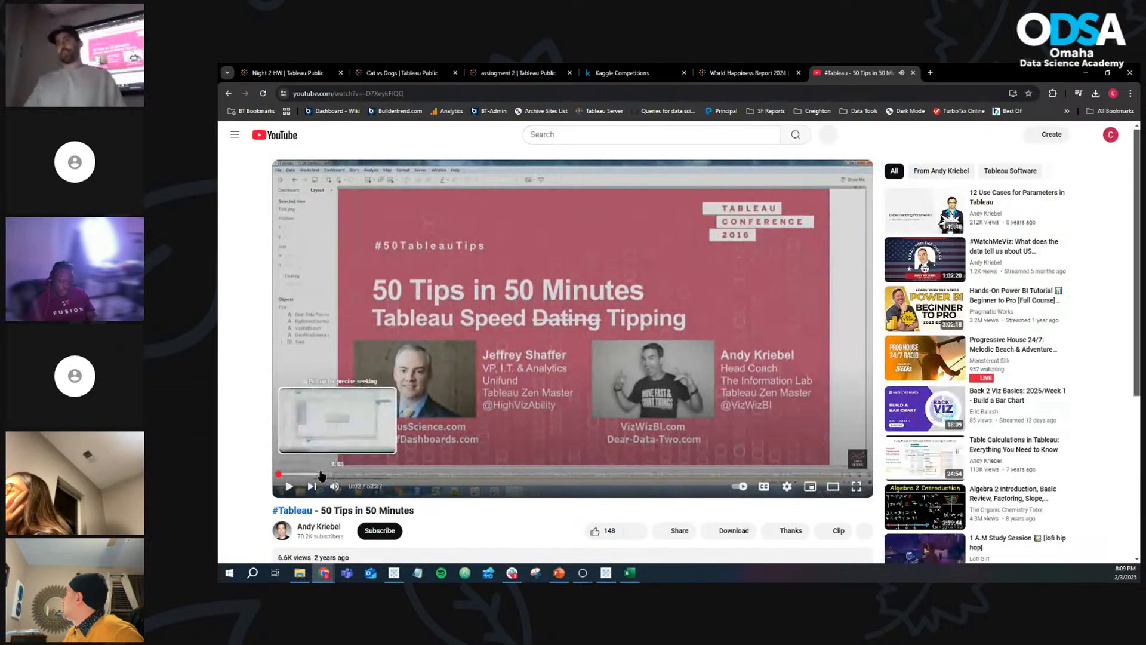
{"action": "left_click", "coordinate": [360, 474]}
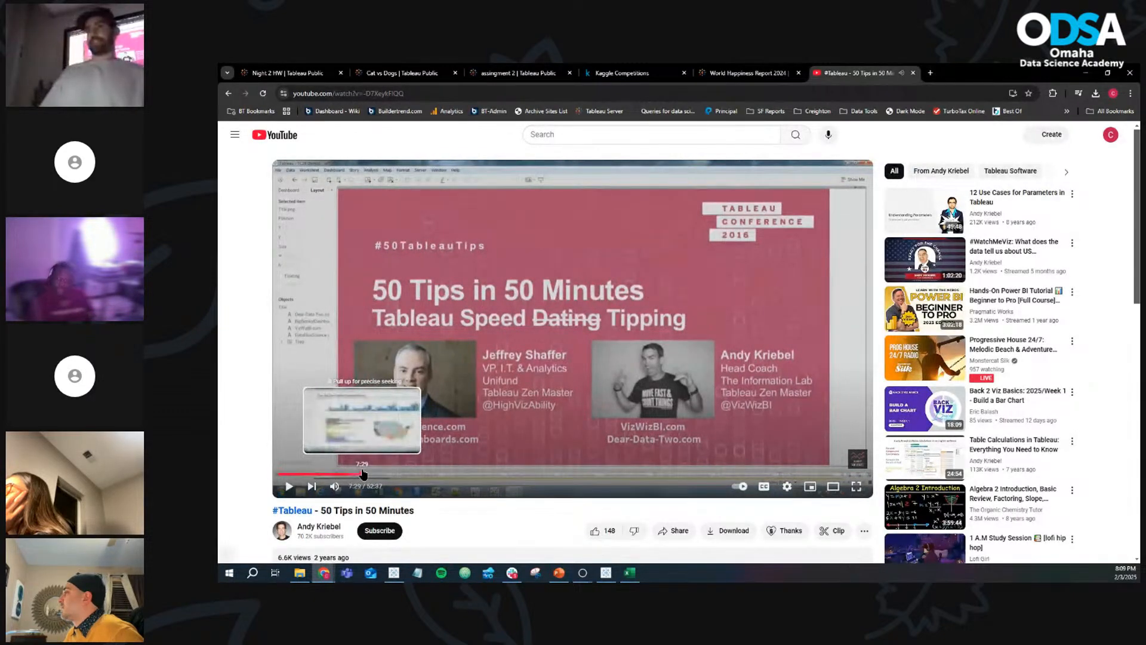
{"action": "left_click", "coordinate": [289, 487]}
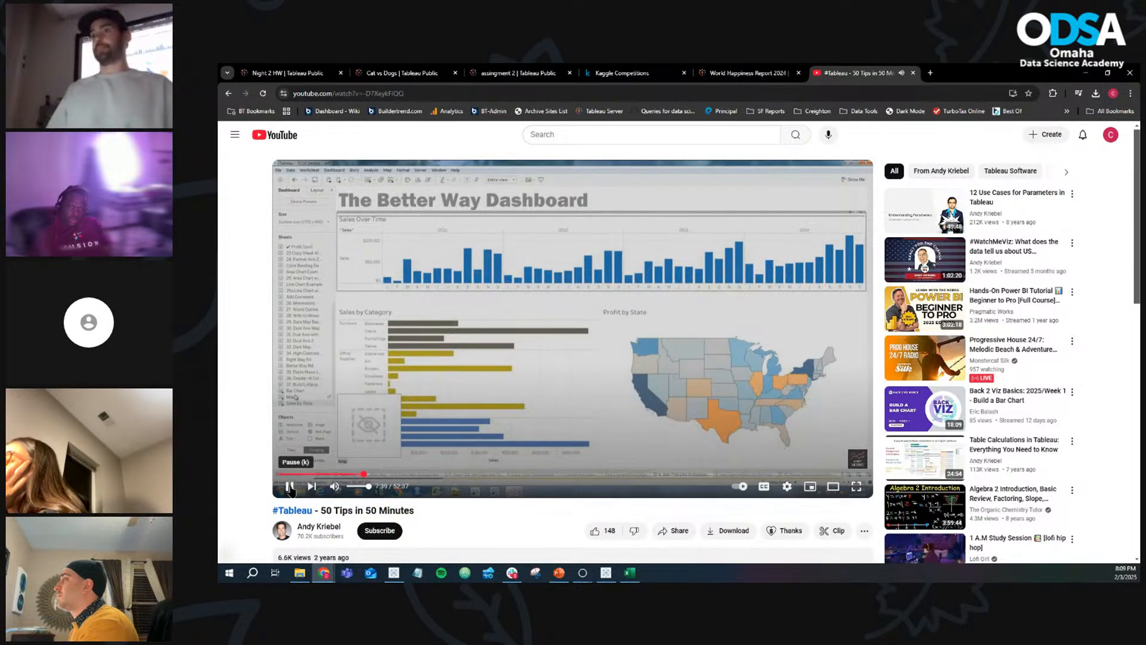
{"action": "left_click", "coordinate": [290, 487]}
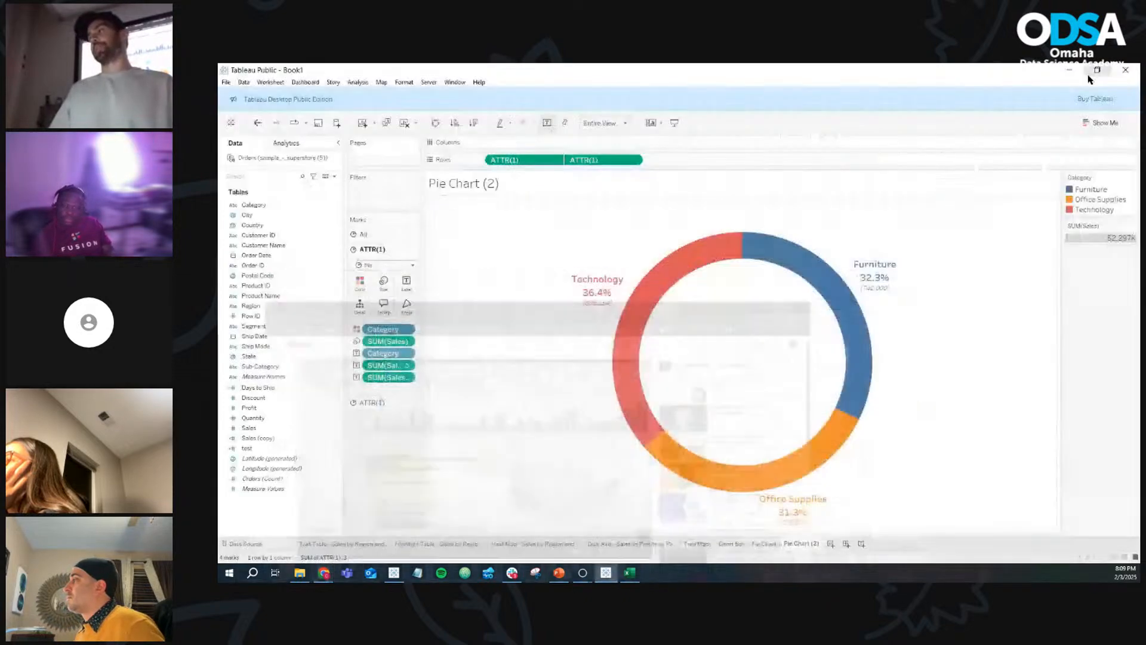
Step: Switch back to Tableau Public and color the Pie Chart (2) sheet tab red
{"action": "left_click", "coordinate": [1086, 72]}
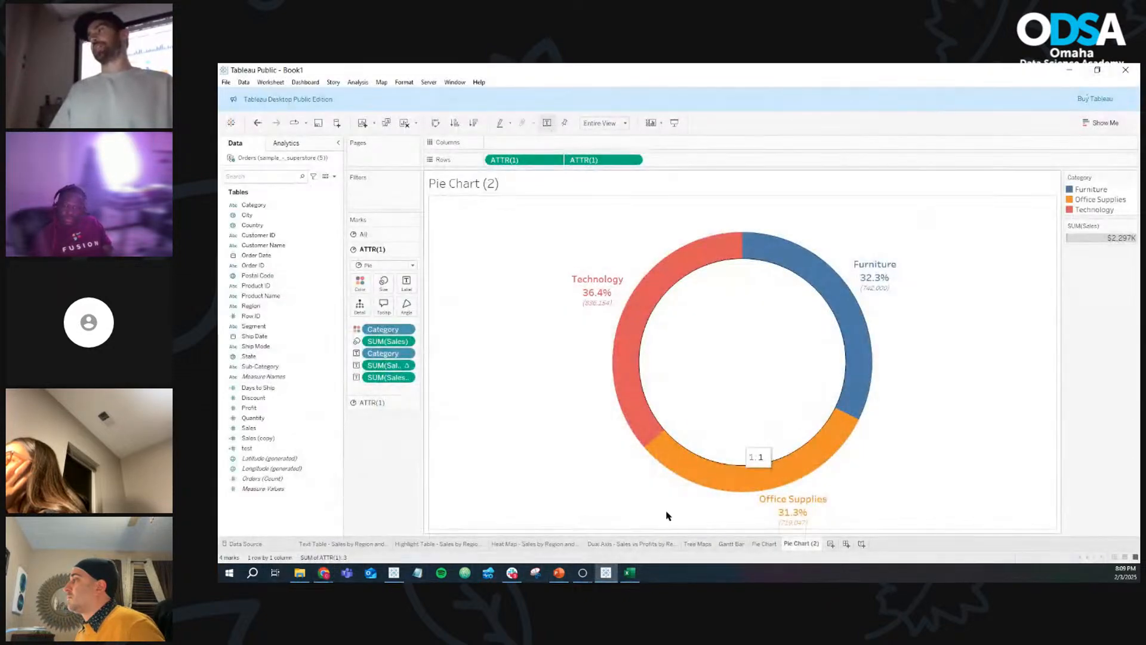
{"action": "right_click", "coordinate": [815, 545]}
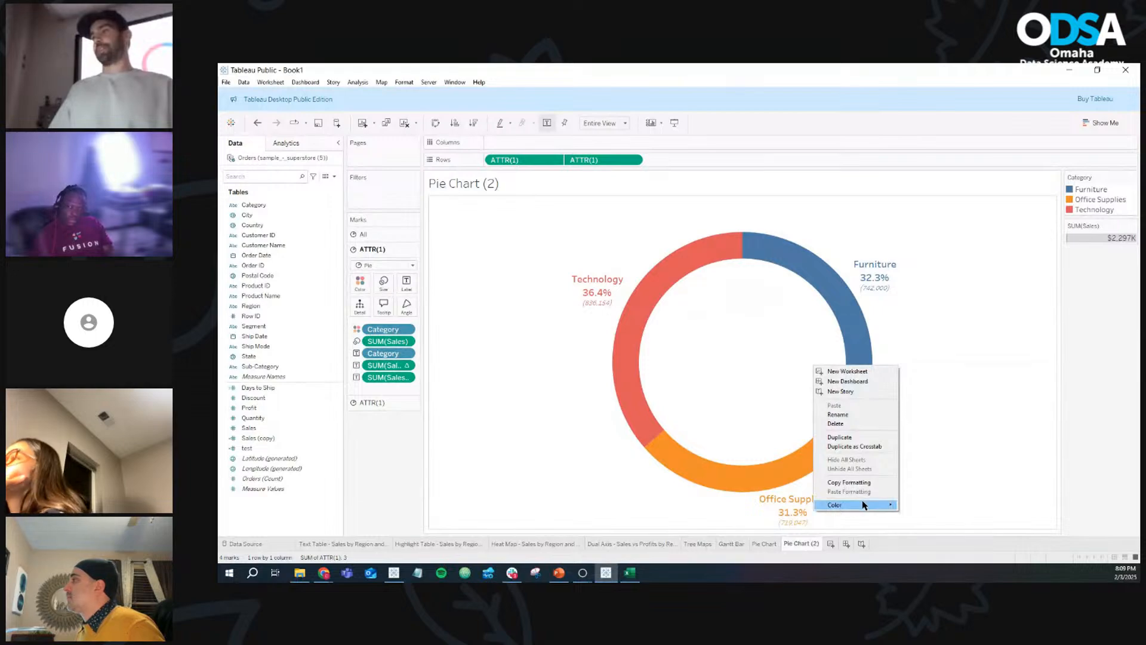
{"action": "mouse_move", "coordinate": [866, 504]}
{"action": "left_click", "coordinate": [918, 526]}
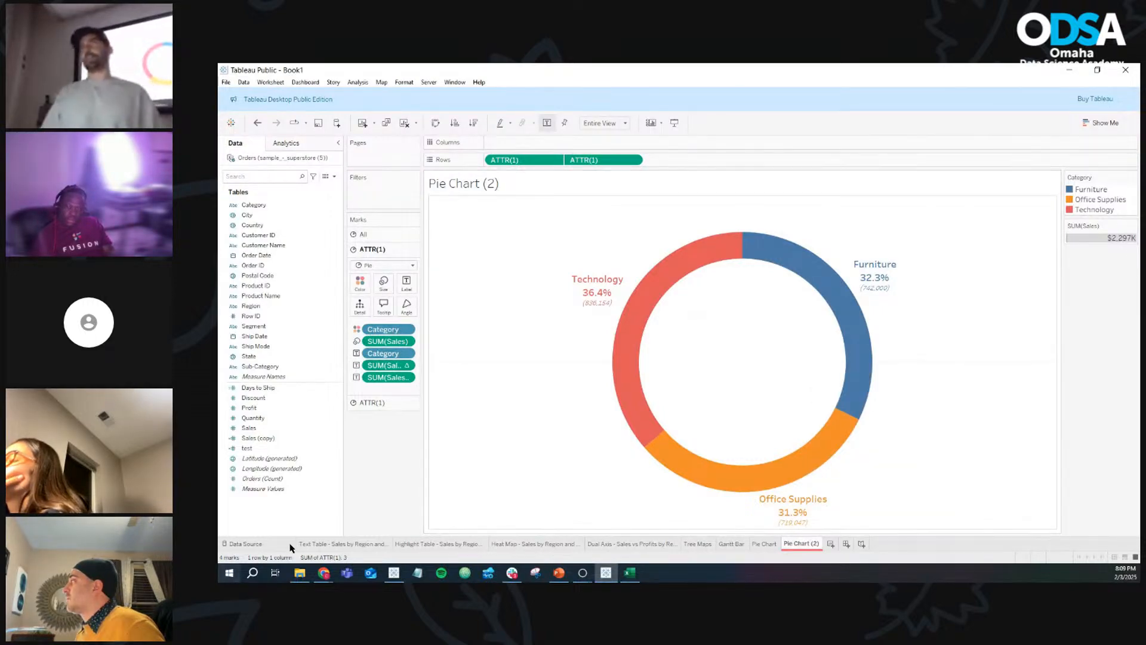
Step: Switch to Chrome and select the web address of the "50 Tips in 50 Minutes" video
{"action": "left_click", "coordinate": [363, 549]}
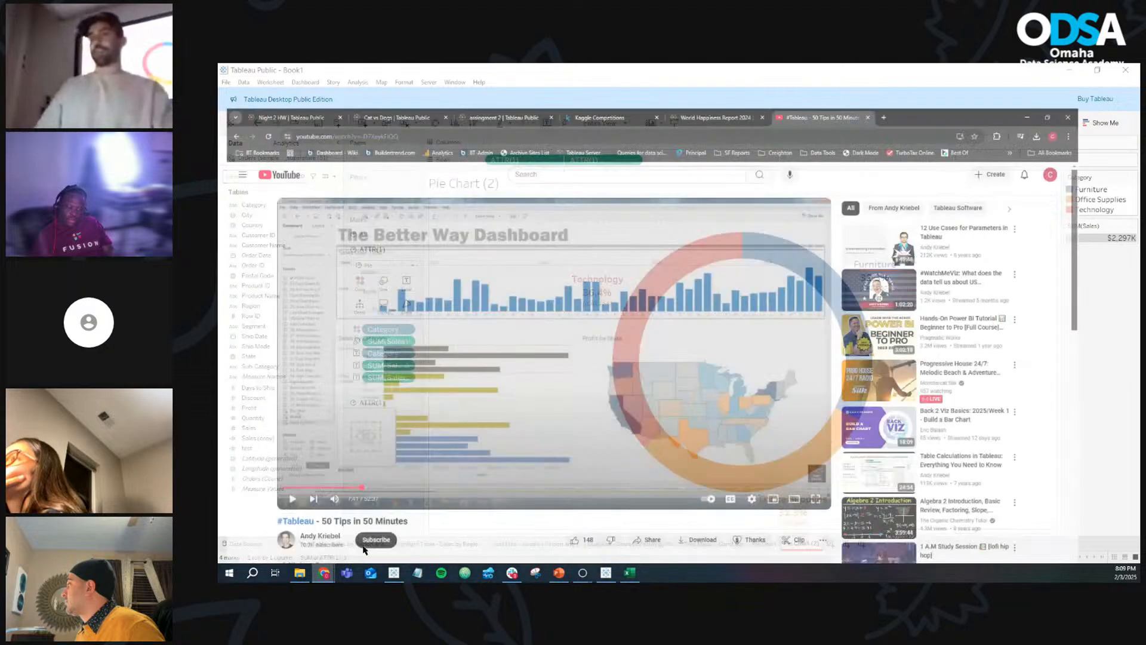
{"action": "left_click", "coordinate": [302, 94]}
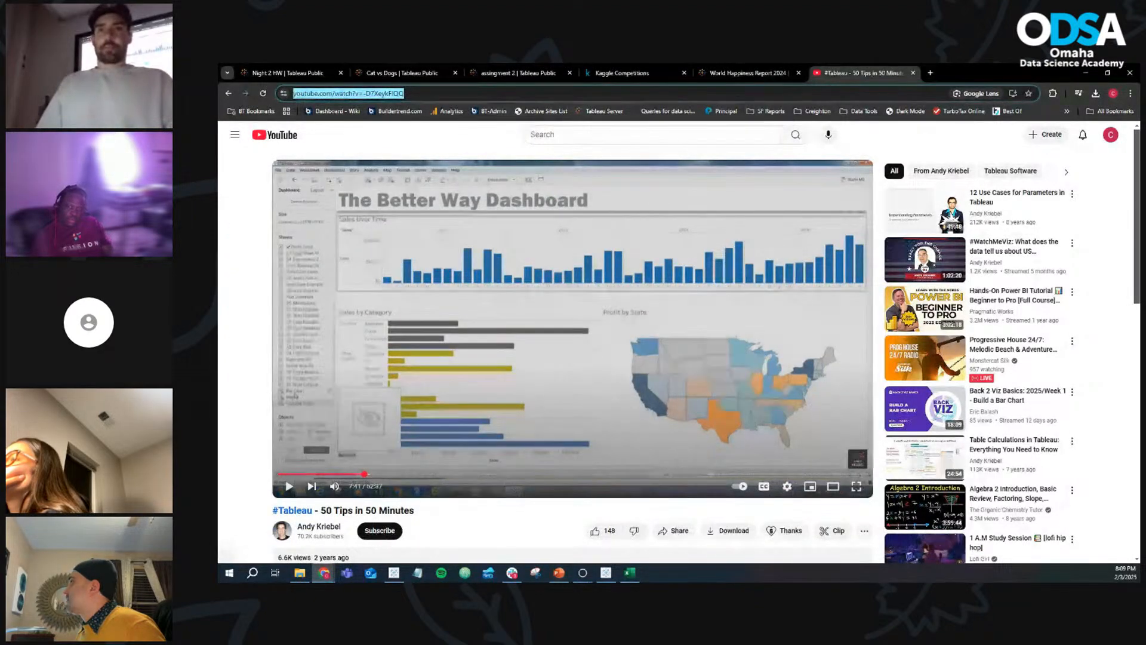
{"action": "key", "text": "alt+Tab"}
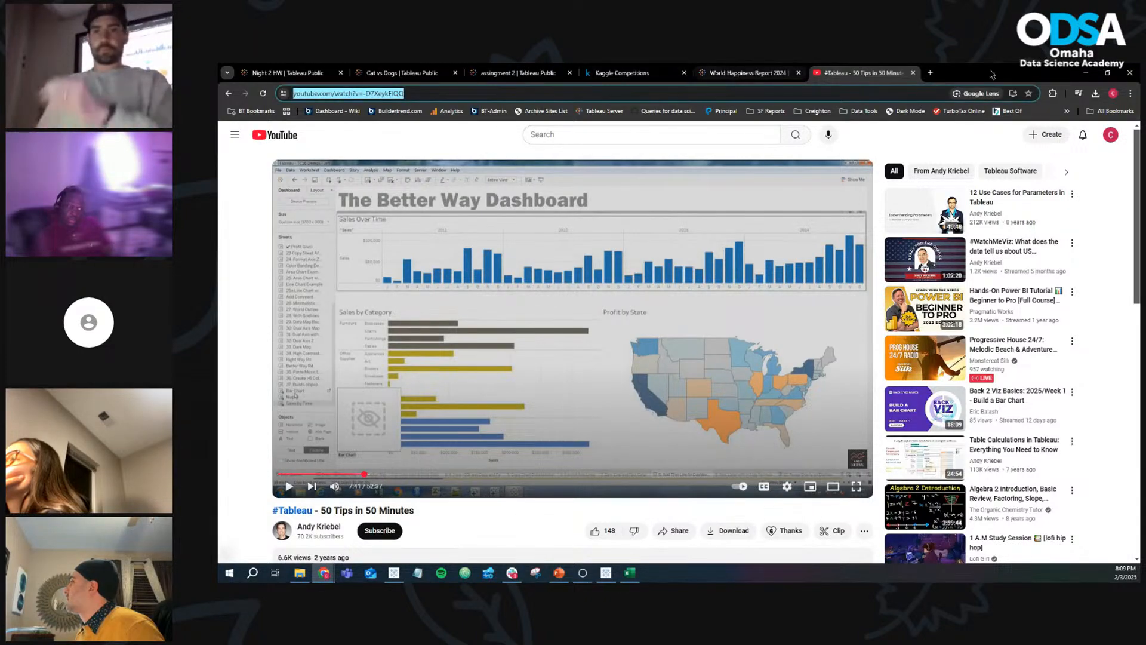
Step: Minimize the browser and switch to the PowerPoint presentation with the Donut Charts slide
{"action": "left_click", "coordinate": [1084, 73]}
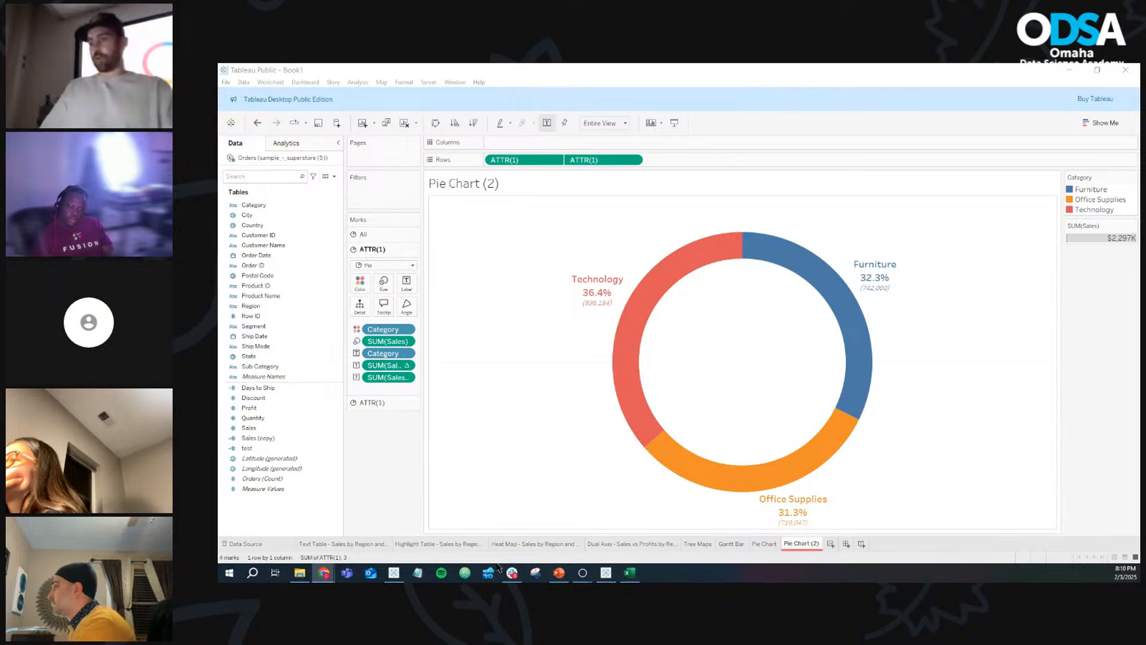
{"action": "left_click", "coordinate": [565, 575]}
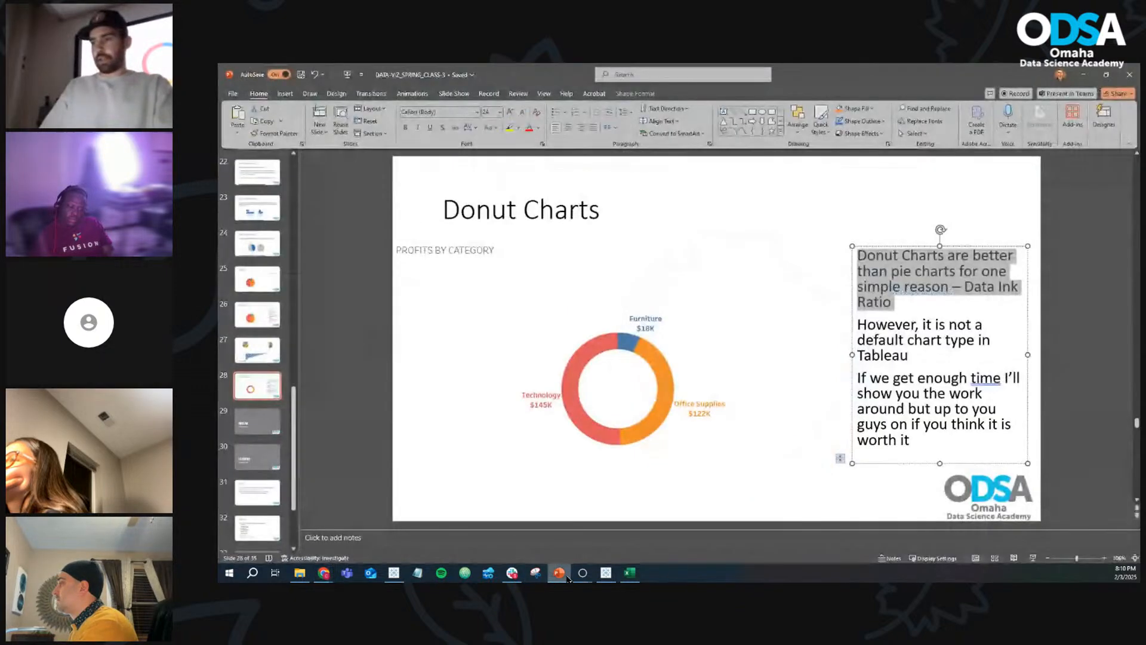
Step: Go through the Lesson and Overview slides to the last slide, Week 3 Assignment
{"action": "scroll", "coordinate": [268, 412], "scroll_direction": "down", "scroll_amount": 2}
{"action": "left_click", "coordinate": [262, 428]}
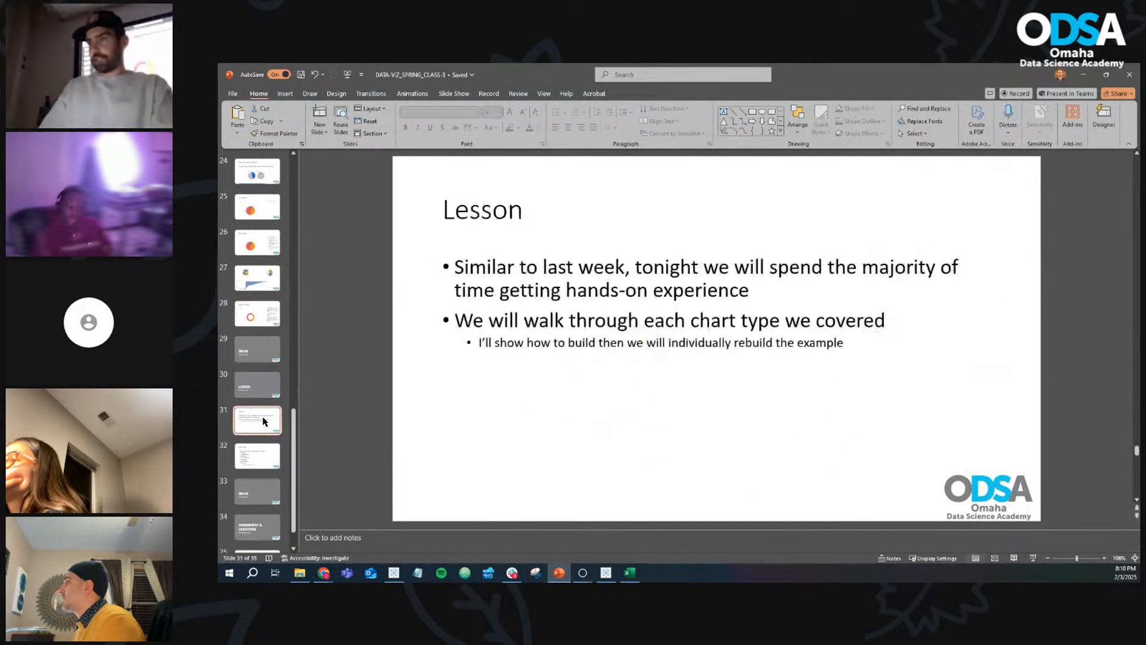
{"action": "left_click", "coordinate": [266, 456]}
{"action": "scroll", "coordinate": [267, 457], "scroll_direction": "down", "scroll_amount": 1}
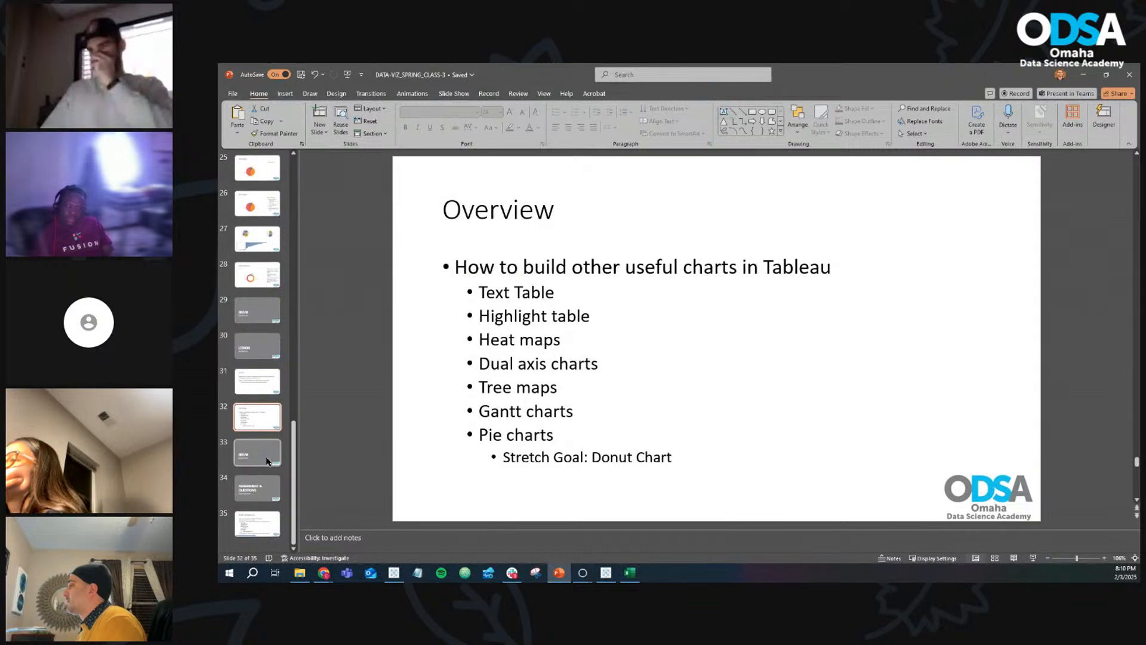
{"action": "left_click", "coordinate": [259, 511]}
{"action": "left_click", "coordinate": [257, 518]}
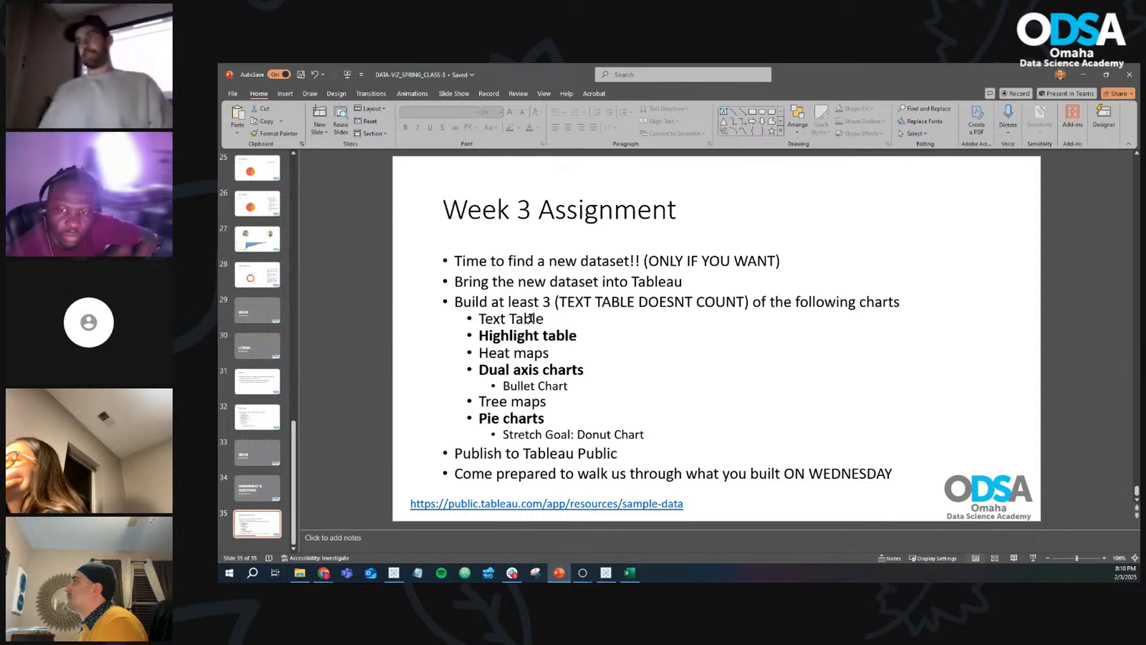
Step: Remove the bold formatting from the "Highlight table", "Dual axis charts" and "Pie charts" bullets on the Week 3 Assignment slide
{"action": "left_click_drag", "start_coordinate": [581, 337], "coordinate": [494, 338]}
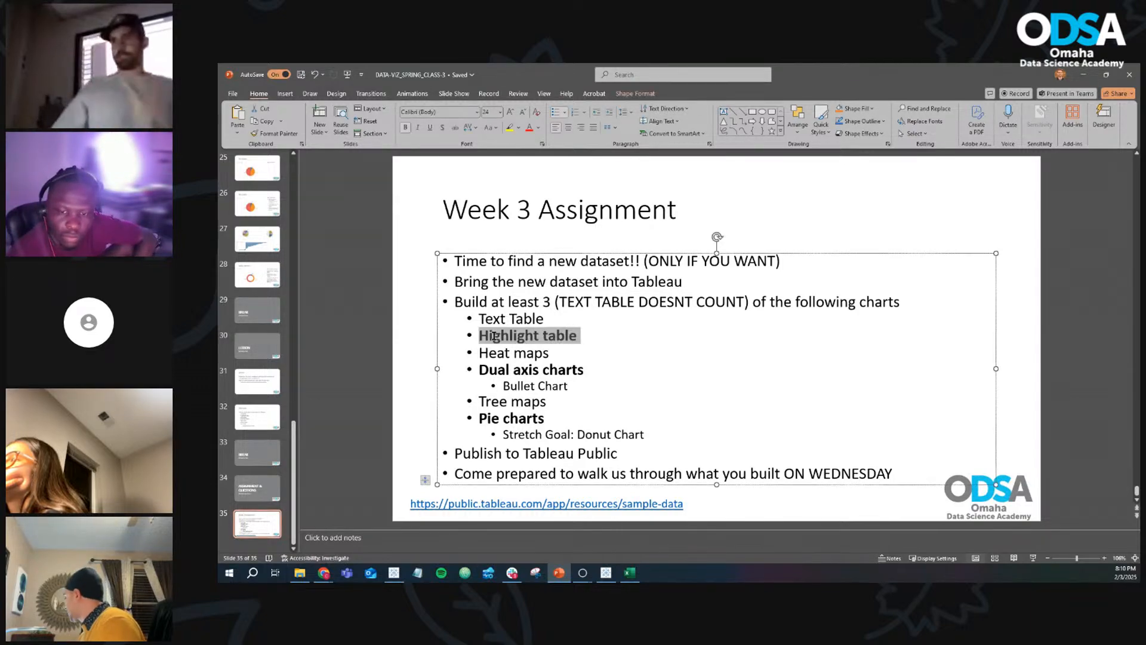
{"action": "type", "text": "hi"}
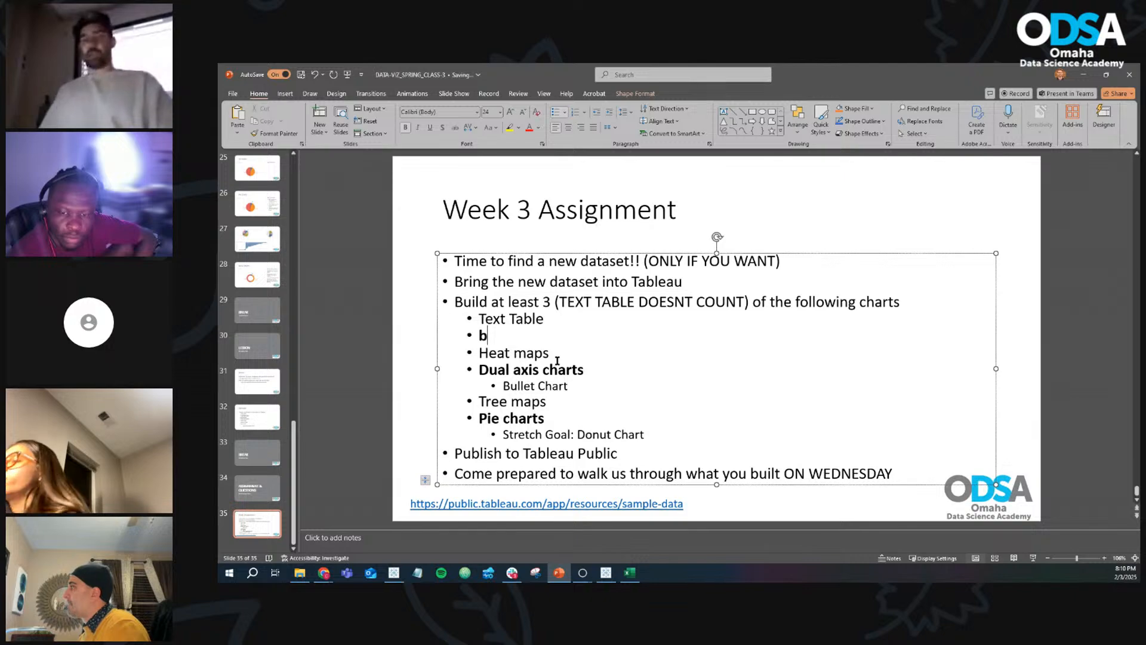
{"action": "key", "text": "ctrl+z"}
{"action": "key", "text": "ctrl+b"}
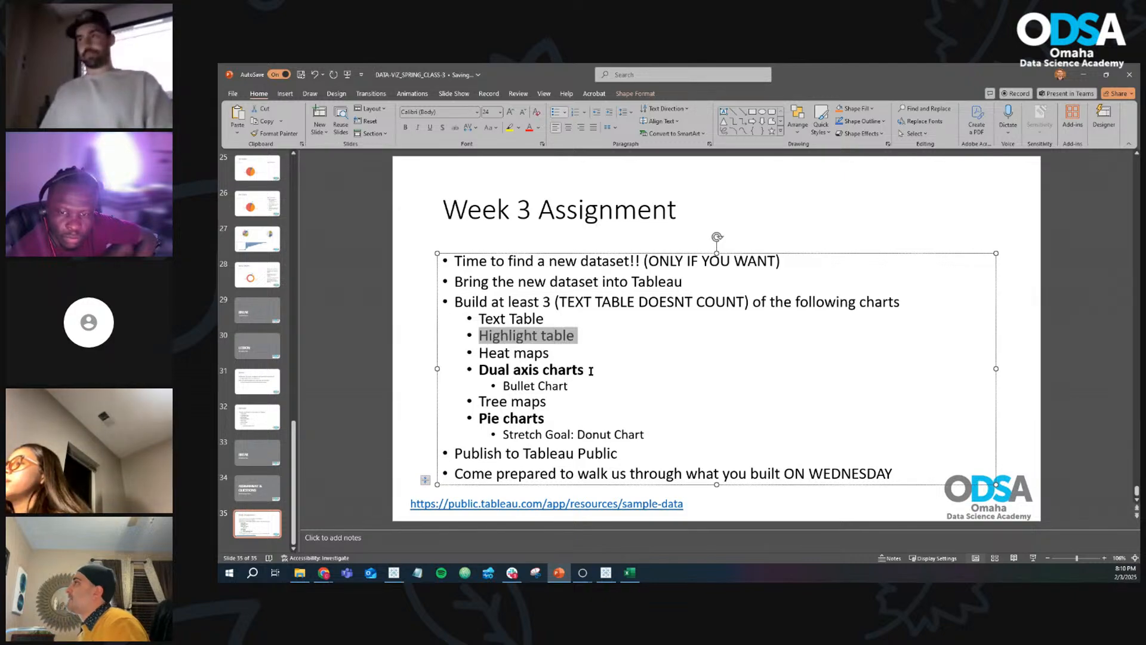
{"action": "left_click_drag", "start_coordinate": [591, 371], "coordinate": [479, 371]}
{"action": "key", "text": "ctrl+b"}
{"action": "left_click", "coordinate": [535, 418]}
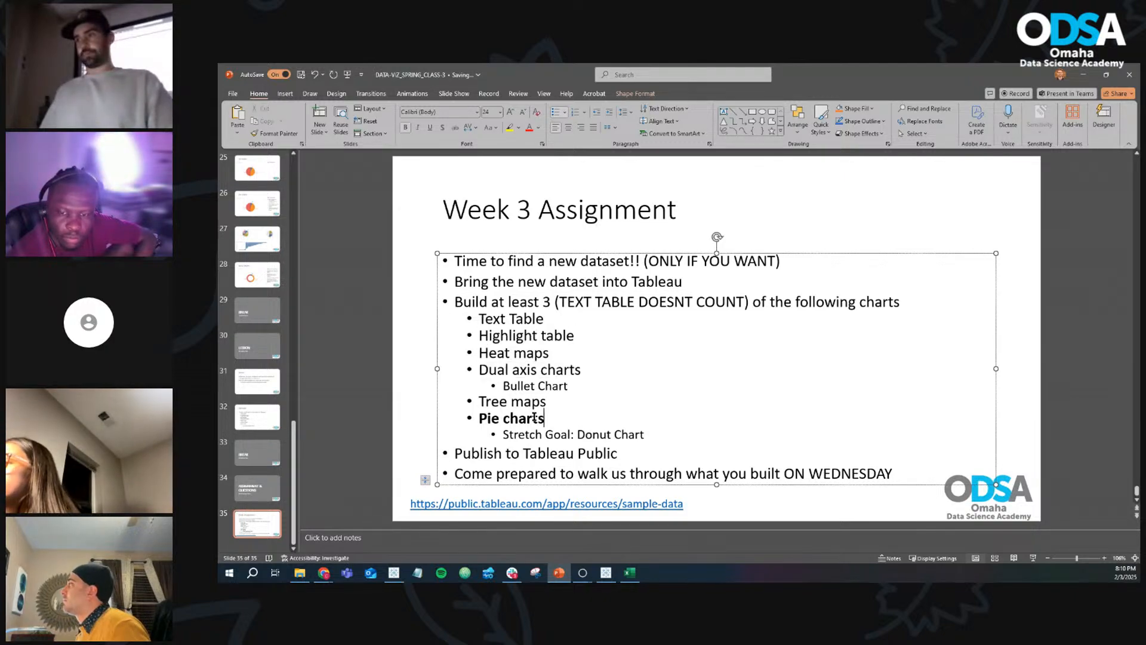
{"action": "left_click_drag", "start_coordinate": [535, 418], "coordinate": [487, 418]}
{"action": "key", "text": "ctrl+b"}
{"action": "left_click", "coordinate": [617, 385]}
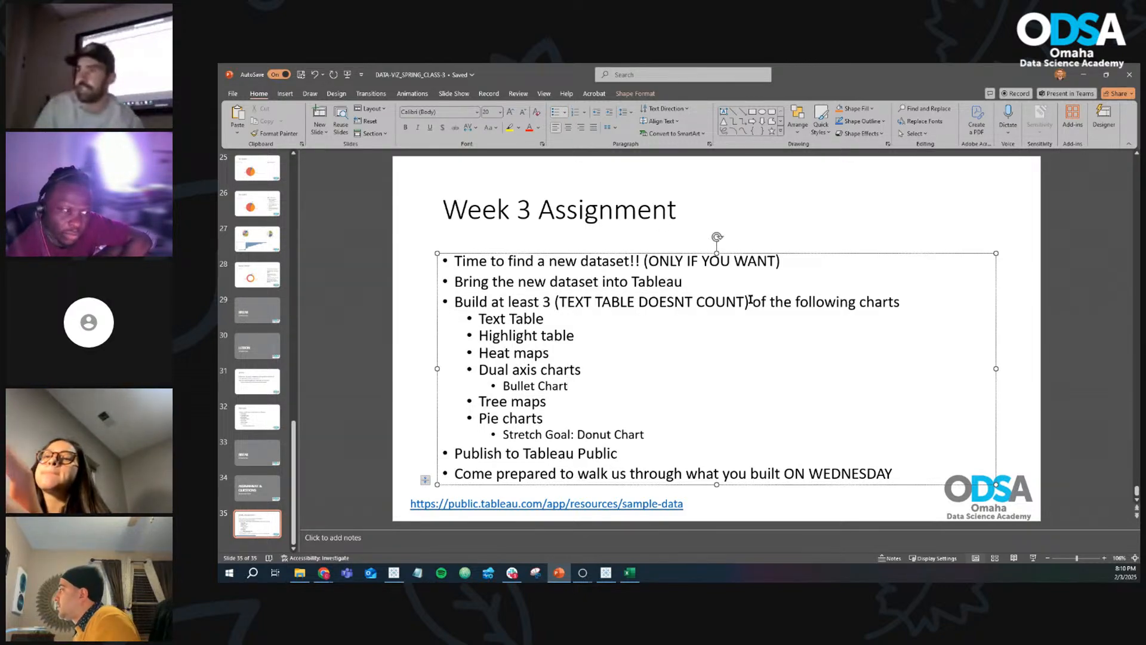
Step: Delete "(TEXT TABLE DOESNT COUNT)" from the "Build at least 3" bullet
{"action": "left_click_drag", "start_coordinate": [751, 301], "coordinate": [569, 302]}
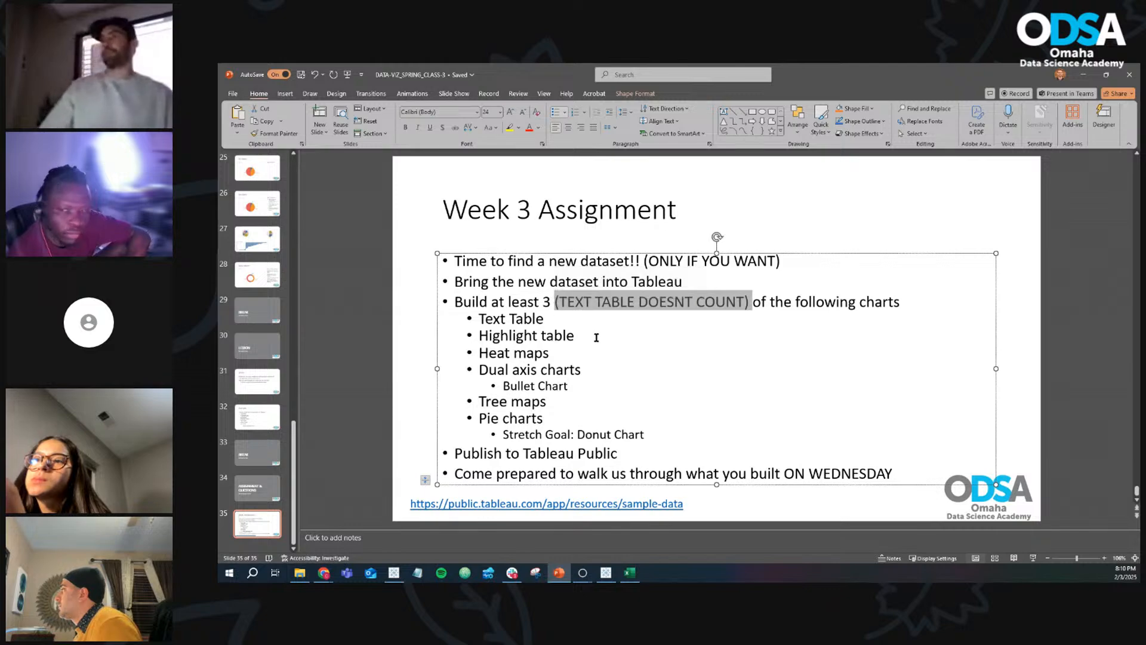
{"action": "key", "text": "BackSpace"}
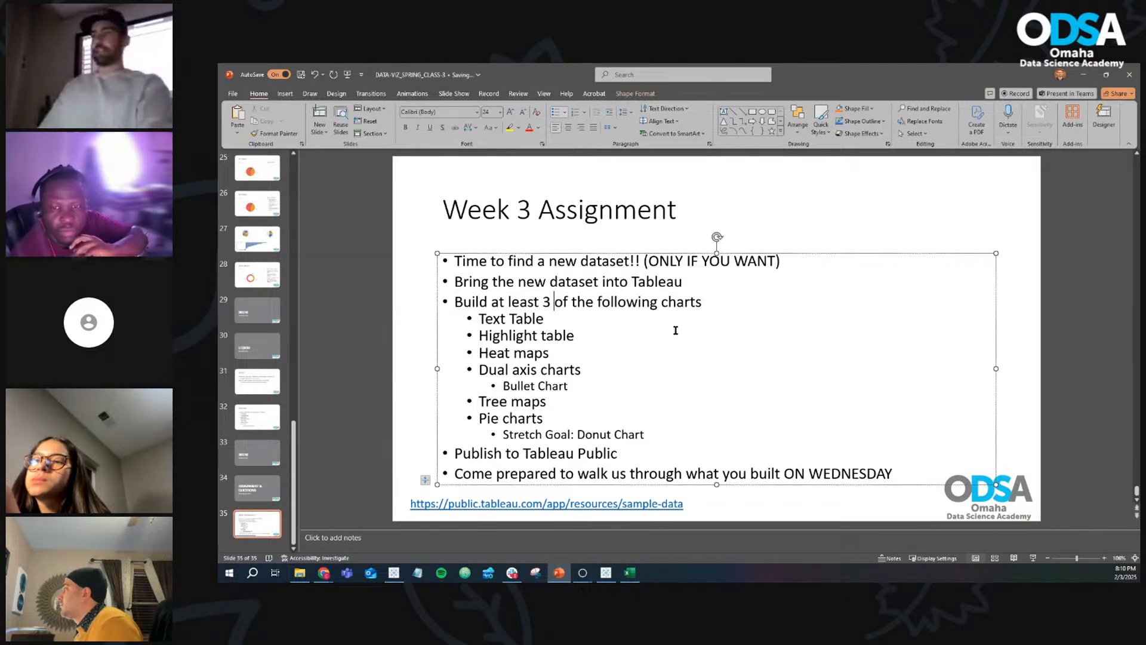
{"action": "scroll", "coordinate": [677, 327], "scroll_direction": "up", "scroll_amount": 1}
{"action": "left_click", "coordinate": [256, 523]}
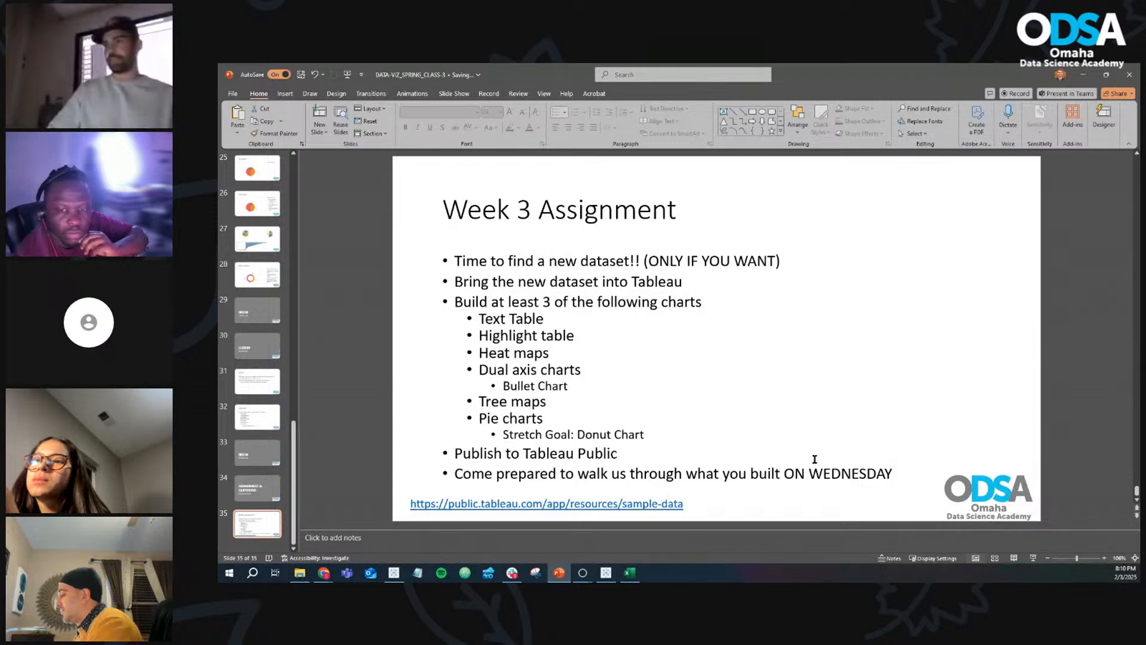
Step: Select all the bullet text on the Week 3 Assignment slide, switch to Slack and return to the presentation
{"action": "left_click_drag", "start_coordinate": [891, 471], "coordinate": [441, 264]}
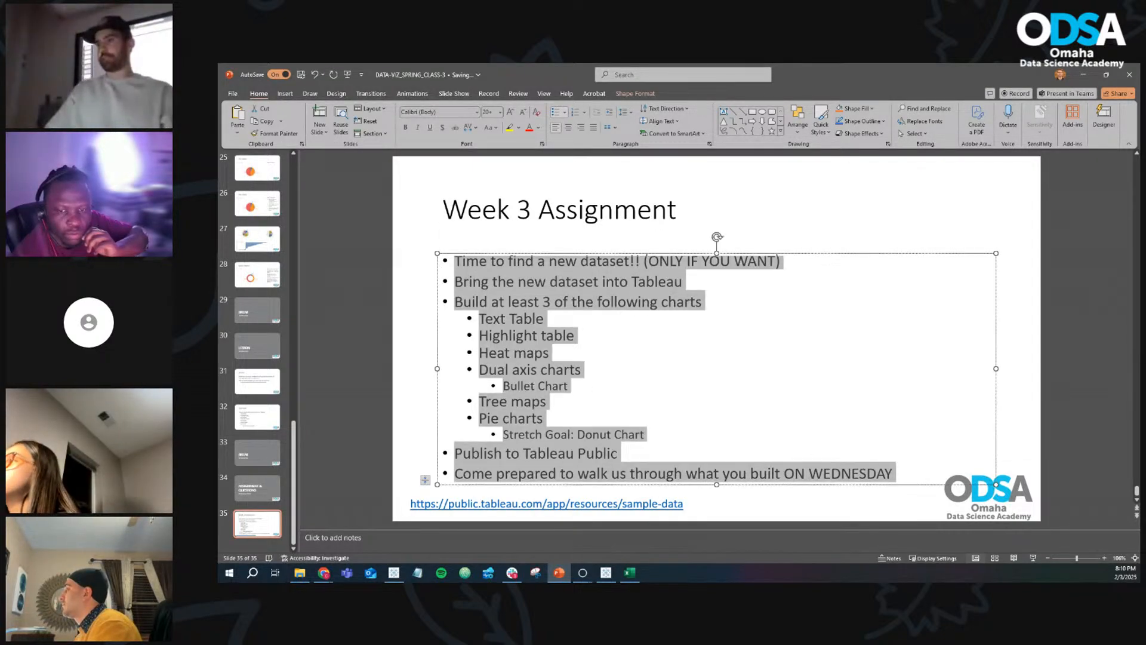
{"action": "key", "text": "alt+Tab"}
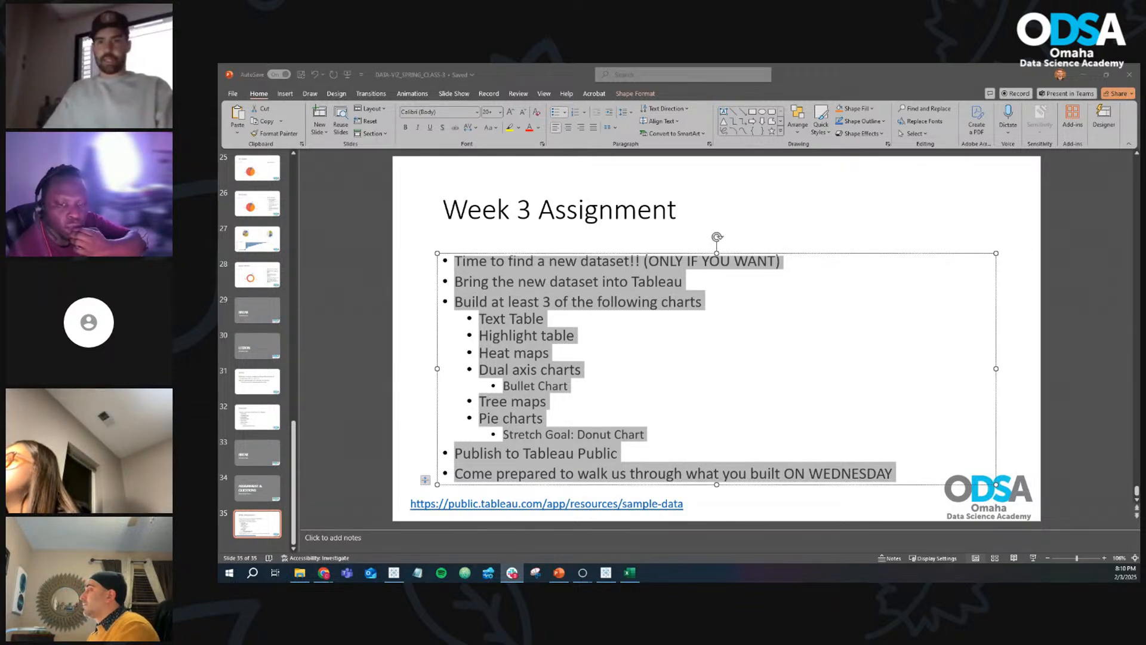
{"action": "key", "text": "alt+Tab"}
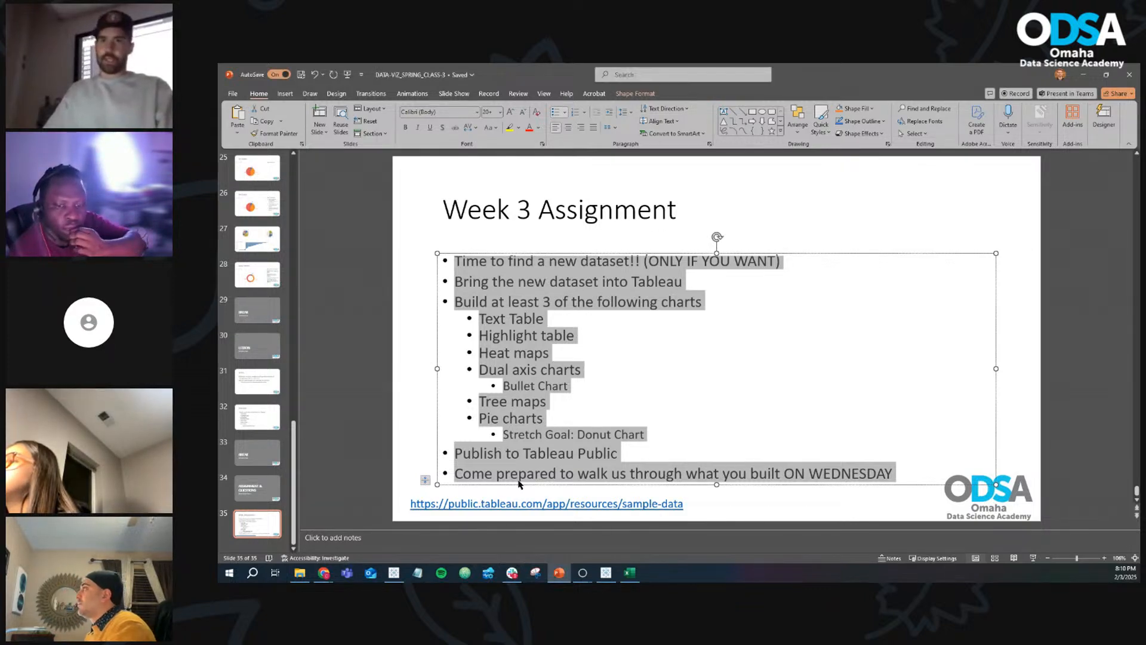
Step: Switch to Tableau Public, start saving the workbook and place the cursor in the sign-in form's email field
{"action": "left_click", "coordinate": [606, 572]}
{"action": "left_click", "coordinate": [316, 125]}
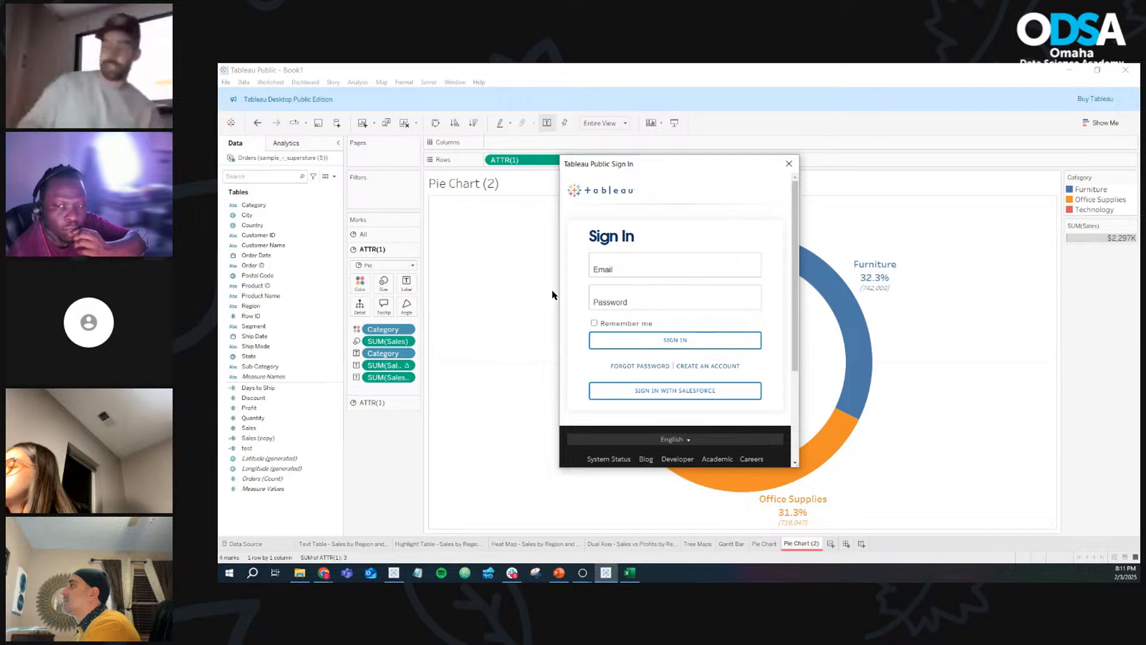
{"action": "left_click", "coordinate": [642, 265]}
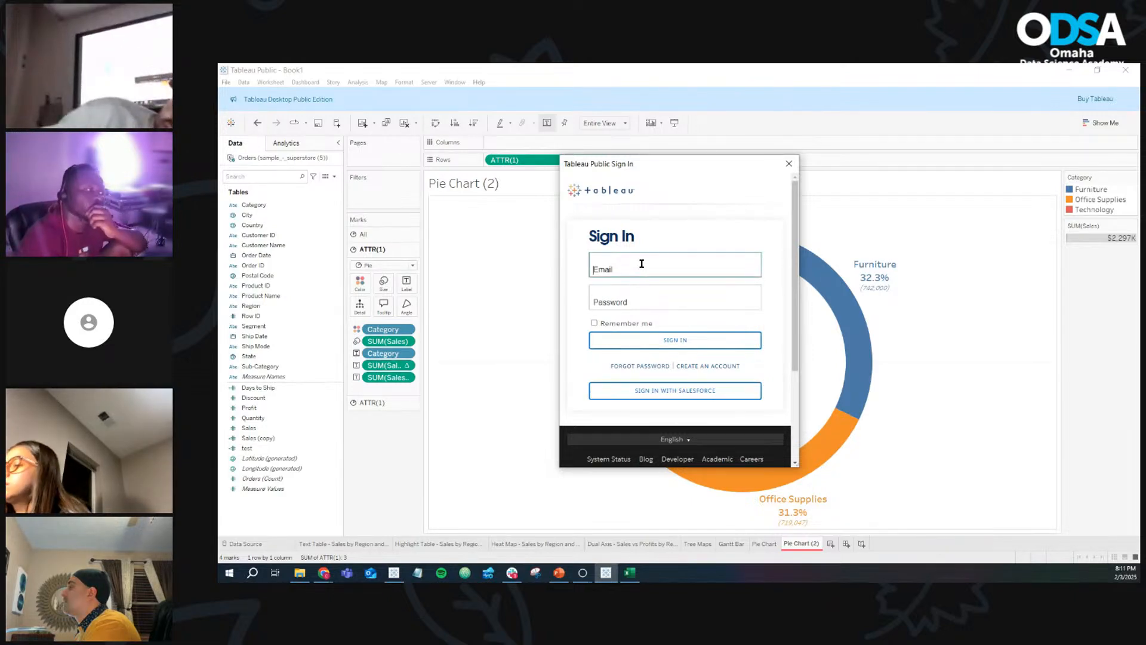